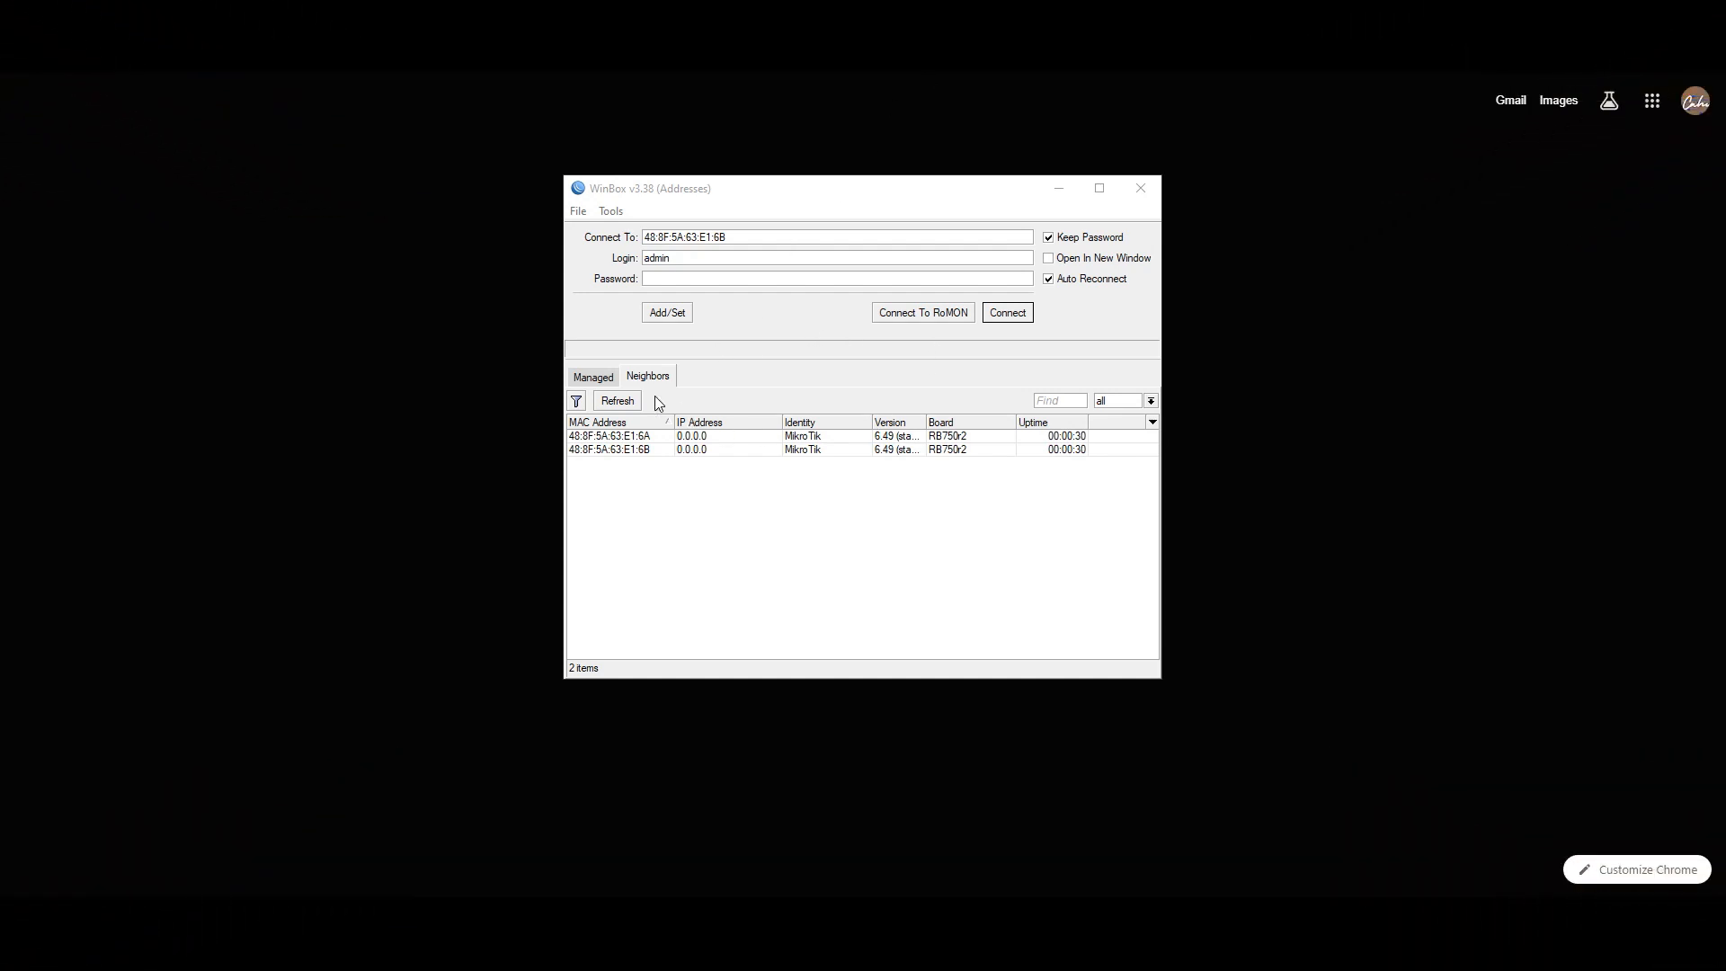
- Refresh the Neighbors list and connect to the discovered MikroTik router
{"action": "left_click", "coordinate": [622, 404]}
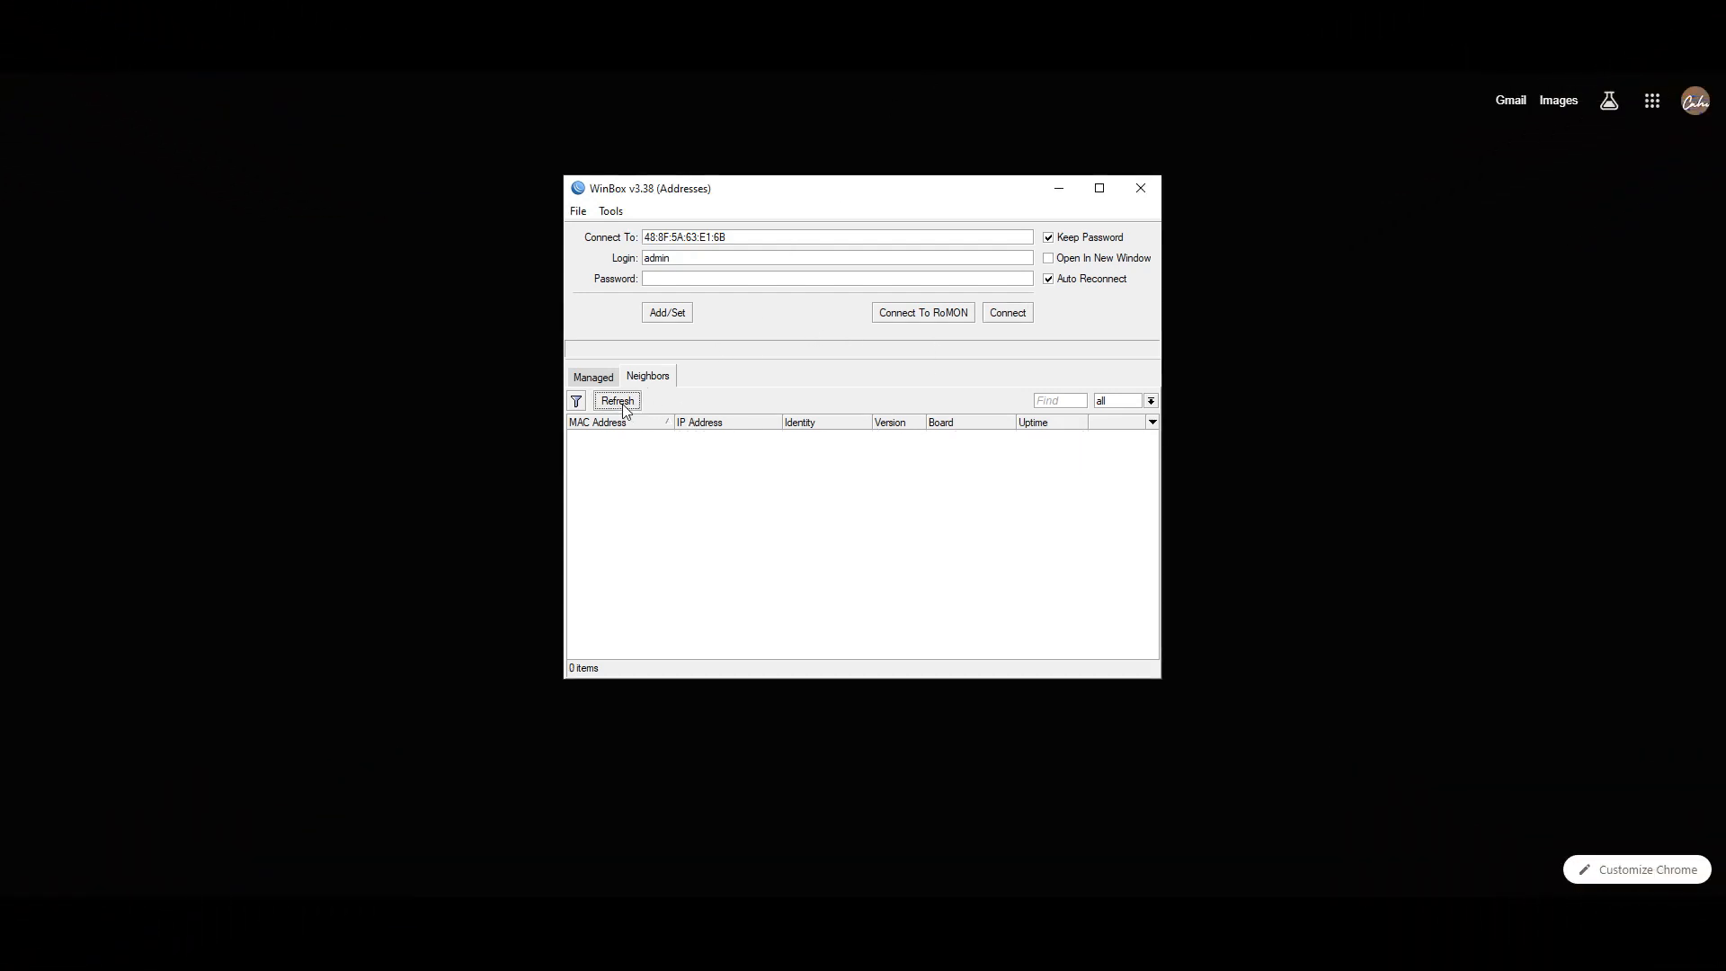
{"action": "left_click", "coordinate": [635, 439]}
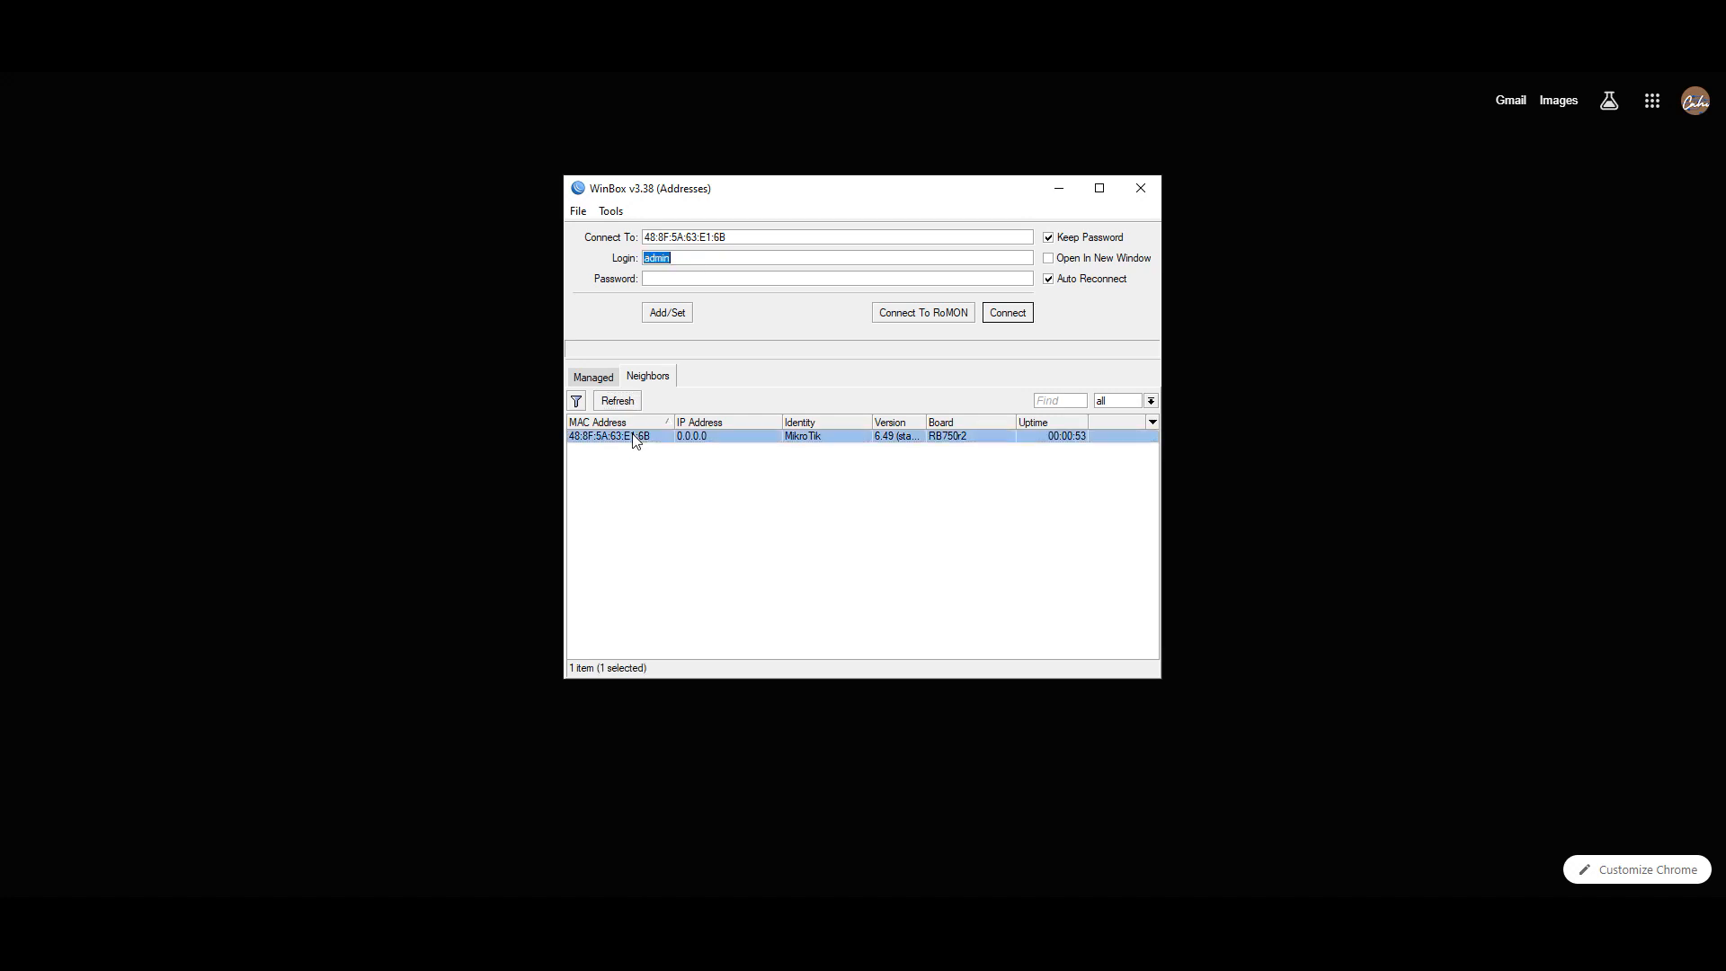
{"action": "left_click", "coordinate": [1011, 317]}
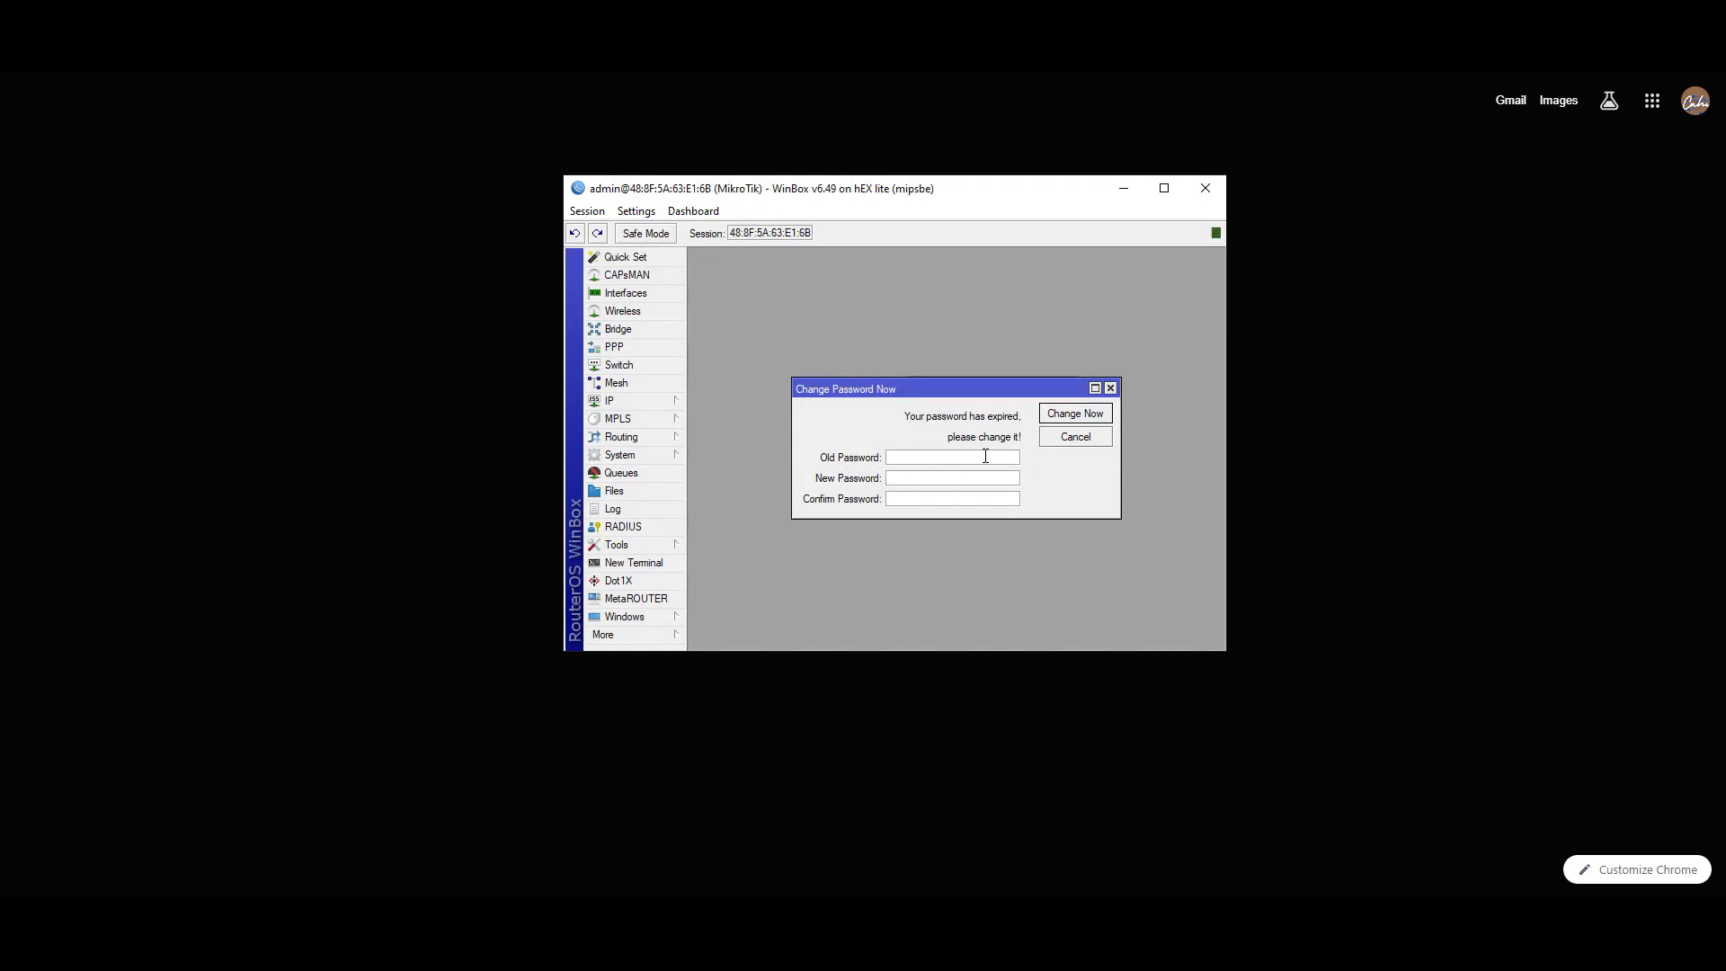
- Enter and confirm a new admin password to replace the expired one
{"action": "left_click", "coordinate": [931, 478]}
{"action": "type", "text": "*****"}
{"action": "left_click", "coordinate": [931, 497]}
{"action": "type", "text": "*"}
{"action": "left_click", "coordinate": [1062, 421]}
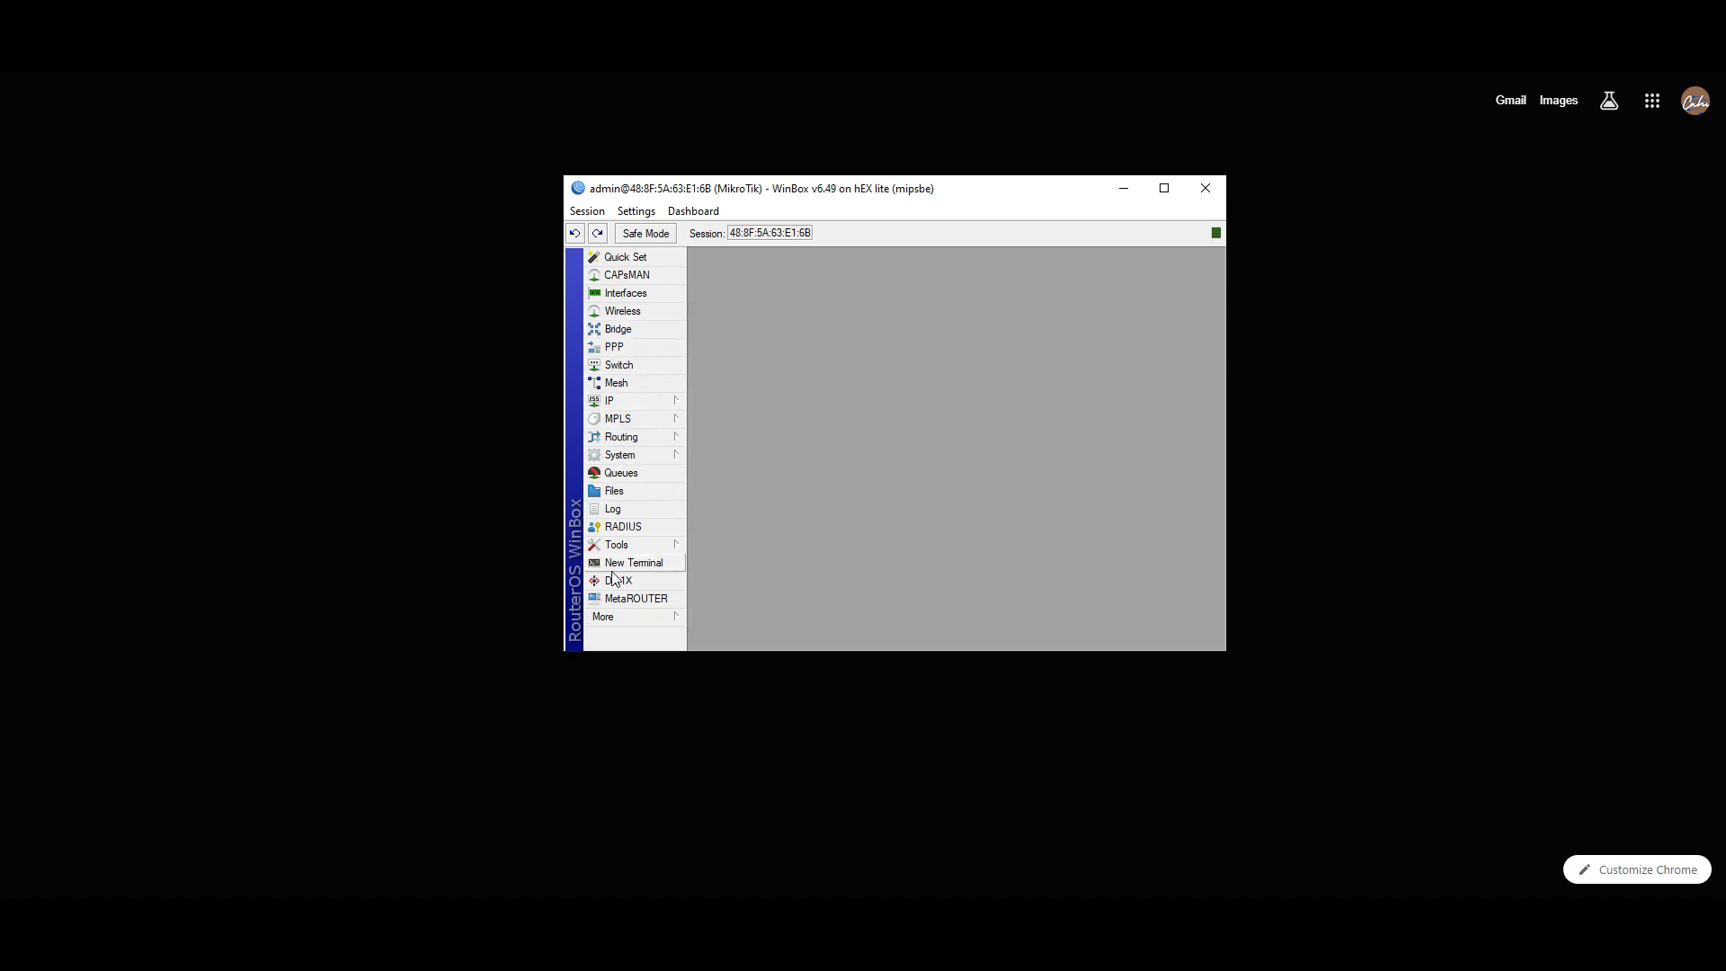
- Open the Interface List and toggle ether1 off and back on
{"action": "left_click", "coordinate": [623, 295]}
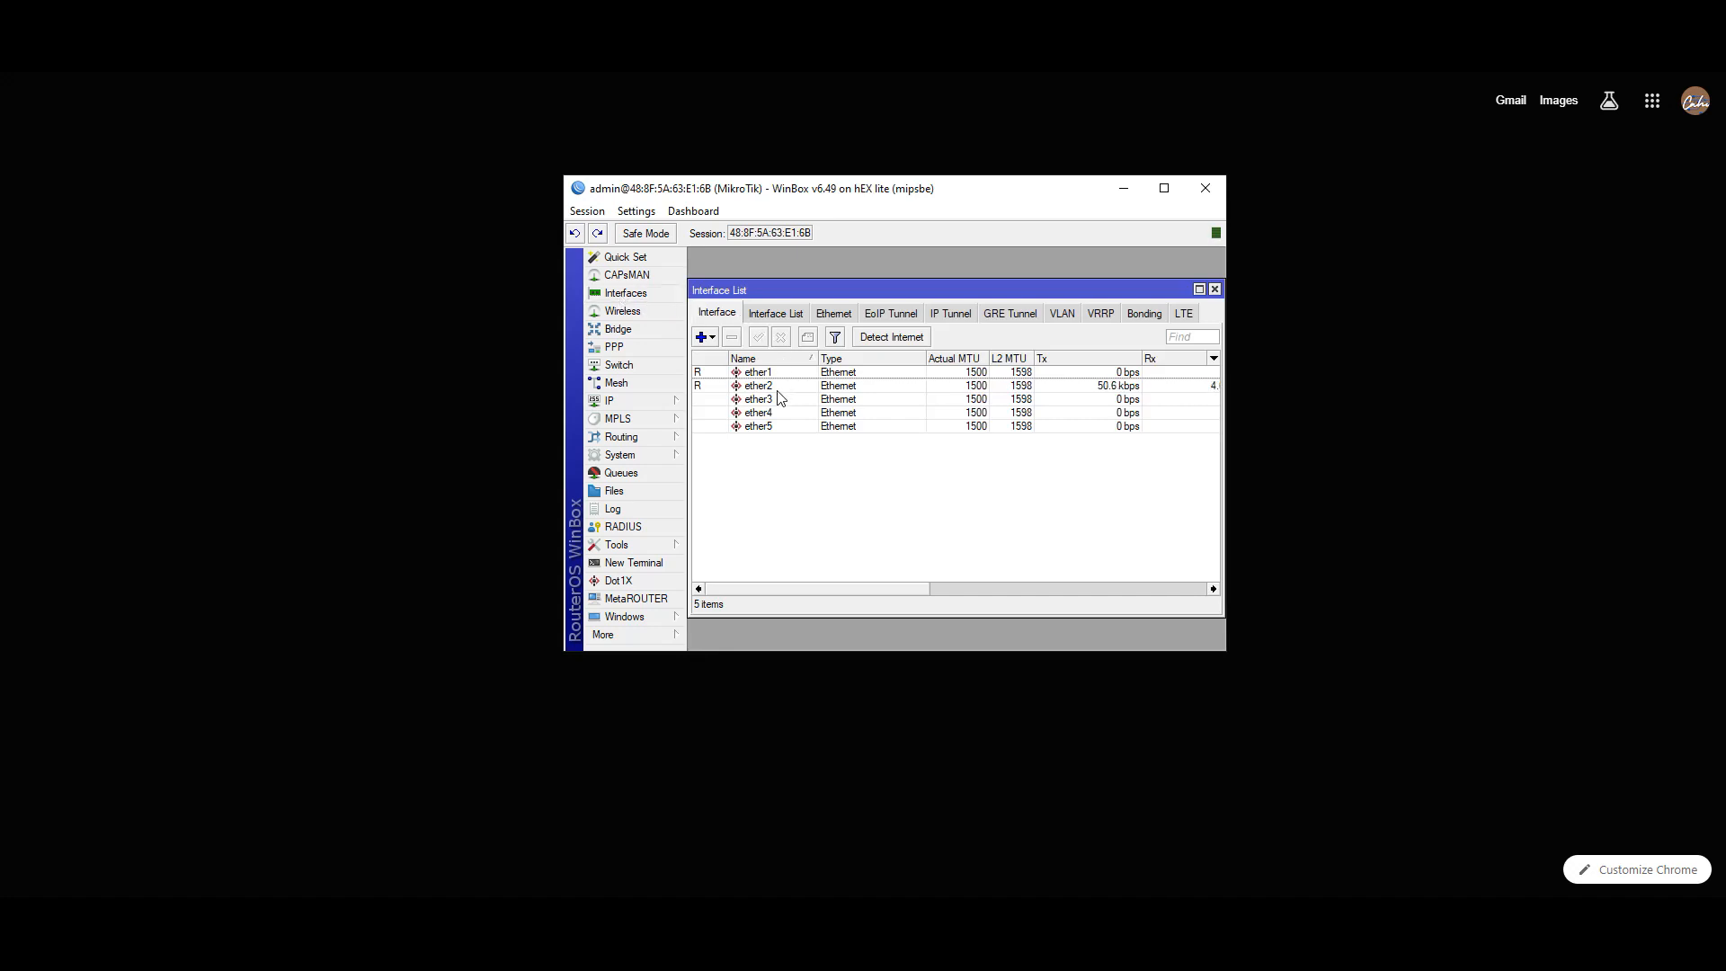
{"action": "left_click", "coordinate": [704, 374]}
{"action": "right_click", "coordinate": [704, 374]}
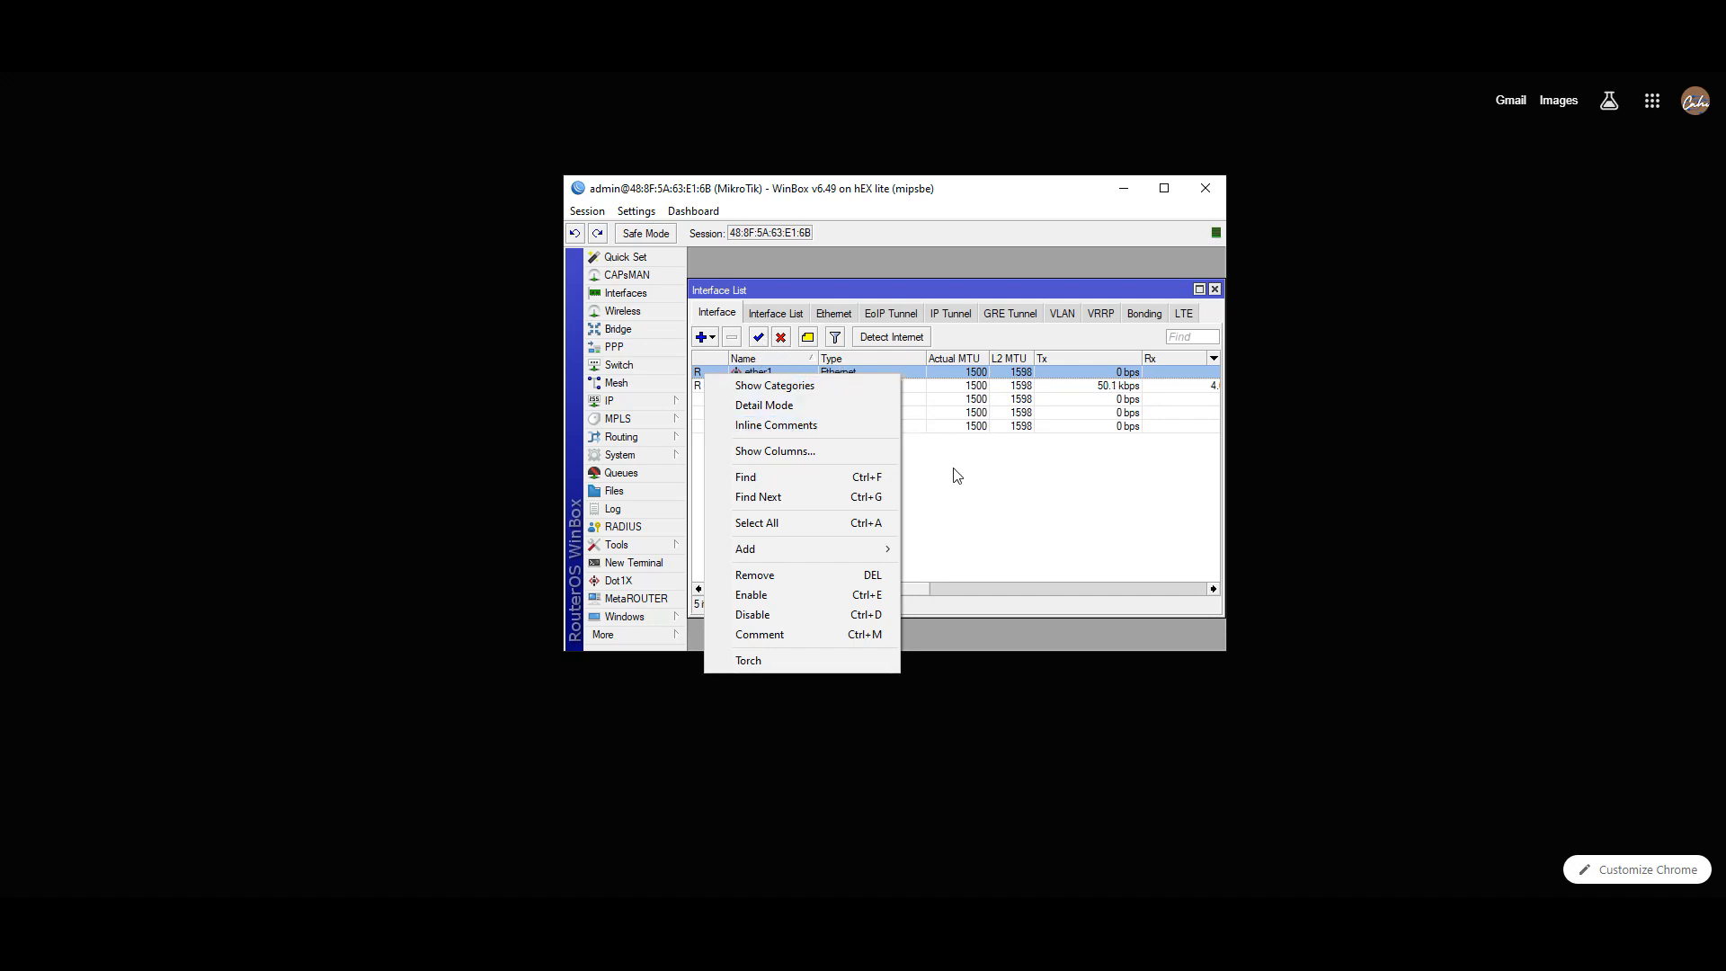
{"action": "left_click", "coordinate": [913, 443]}
{"action": "left_click", "coordinate": [762, 373]}
{"action": "left_click", "coordinate": [779, 338]}
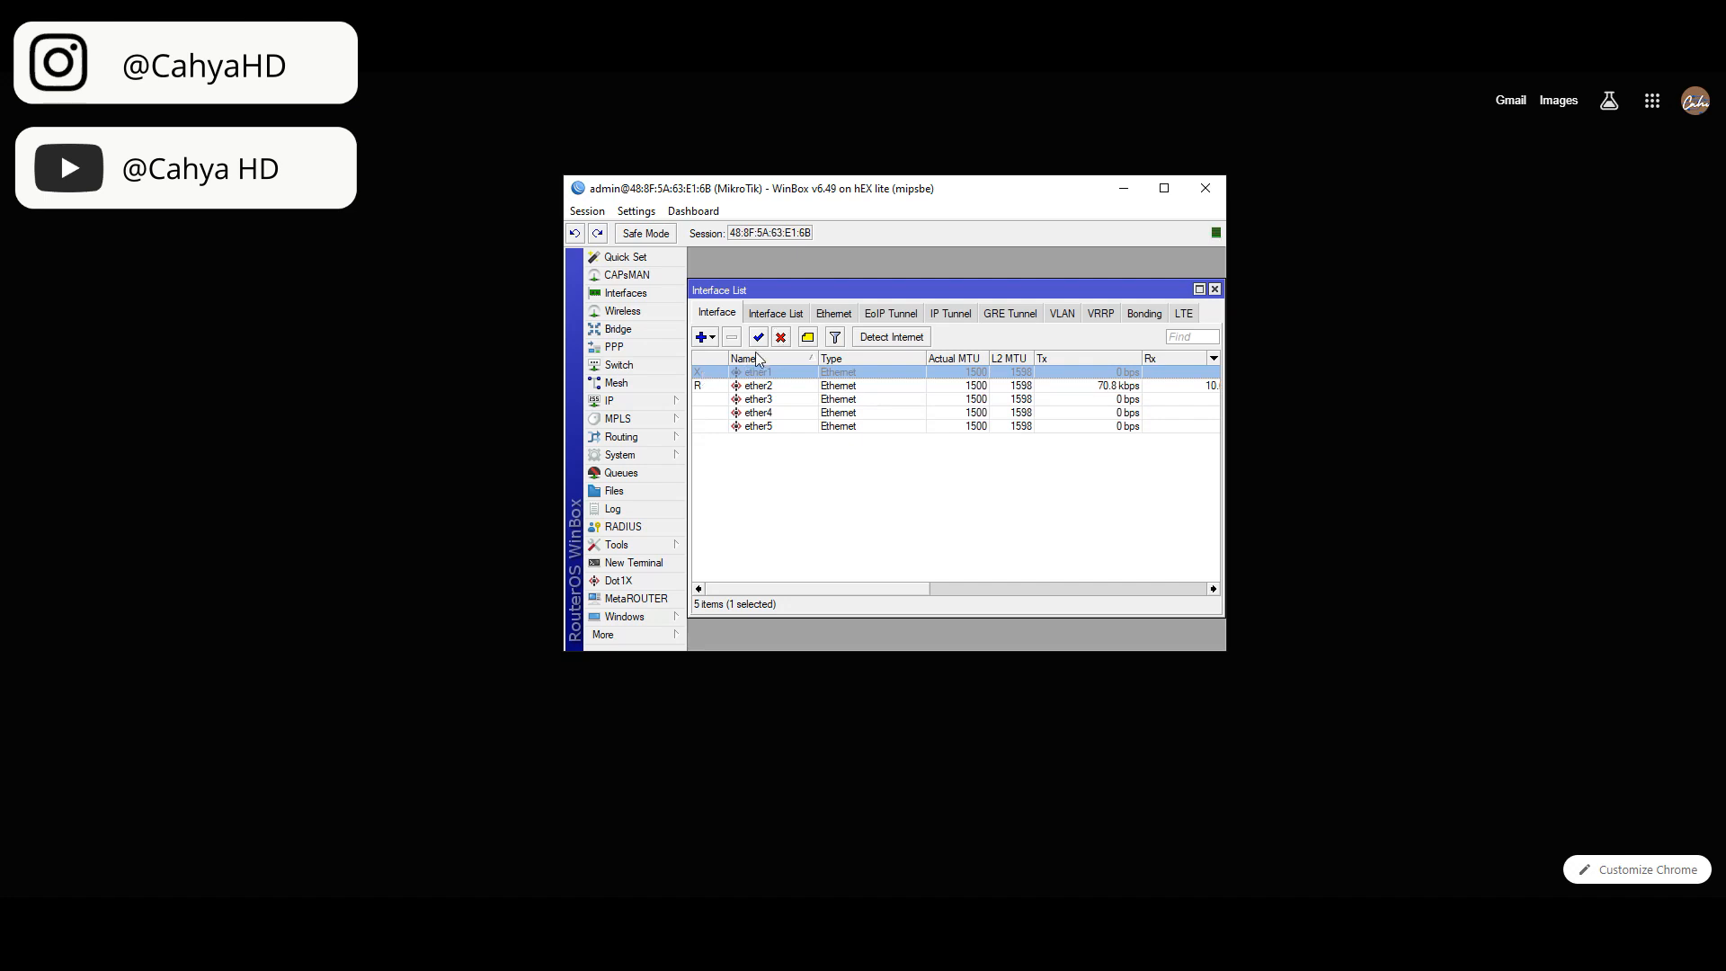
{"action": "left_click", "coordinate": [760, 339]}
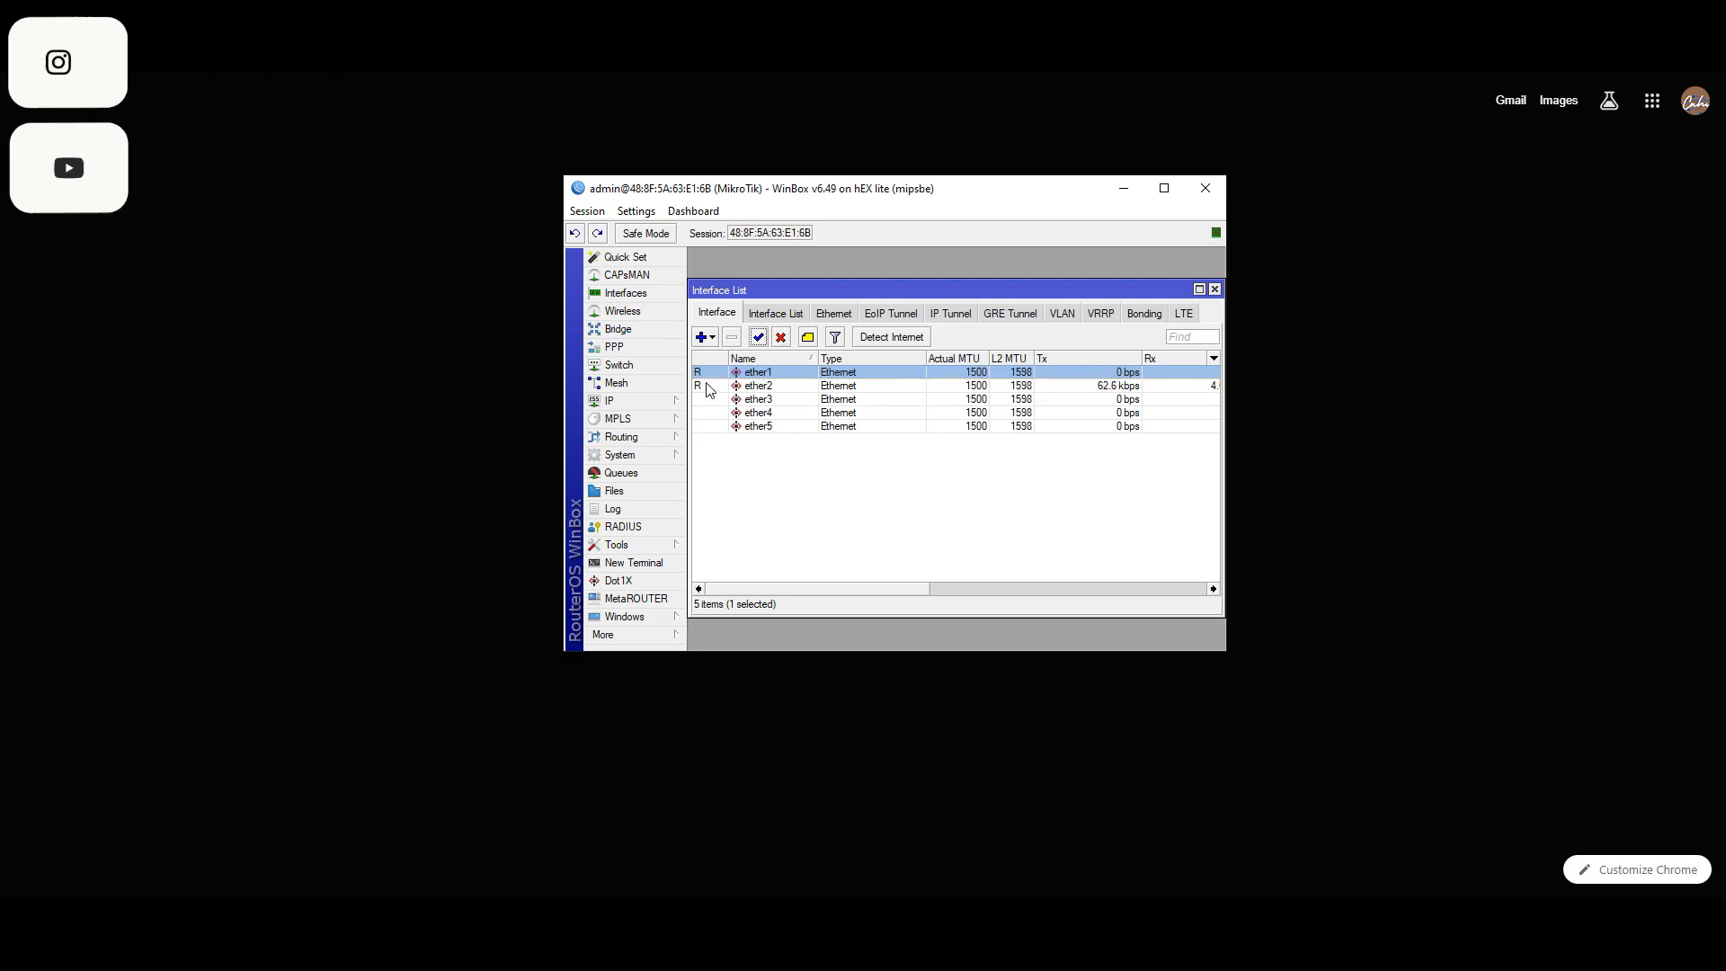
- Glance at ether1's internet detection settings, then leave ether1 disabled
{"action": "right_click", "coordinate": [762, 371]}
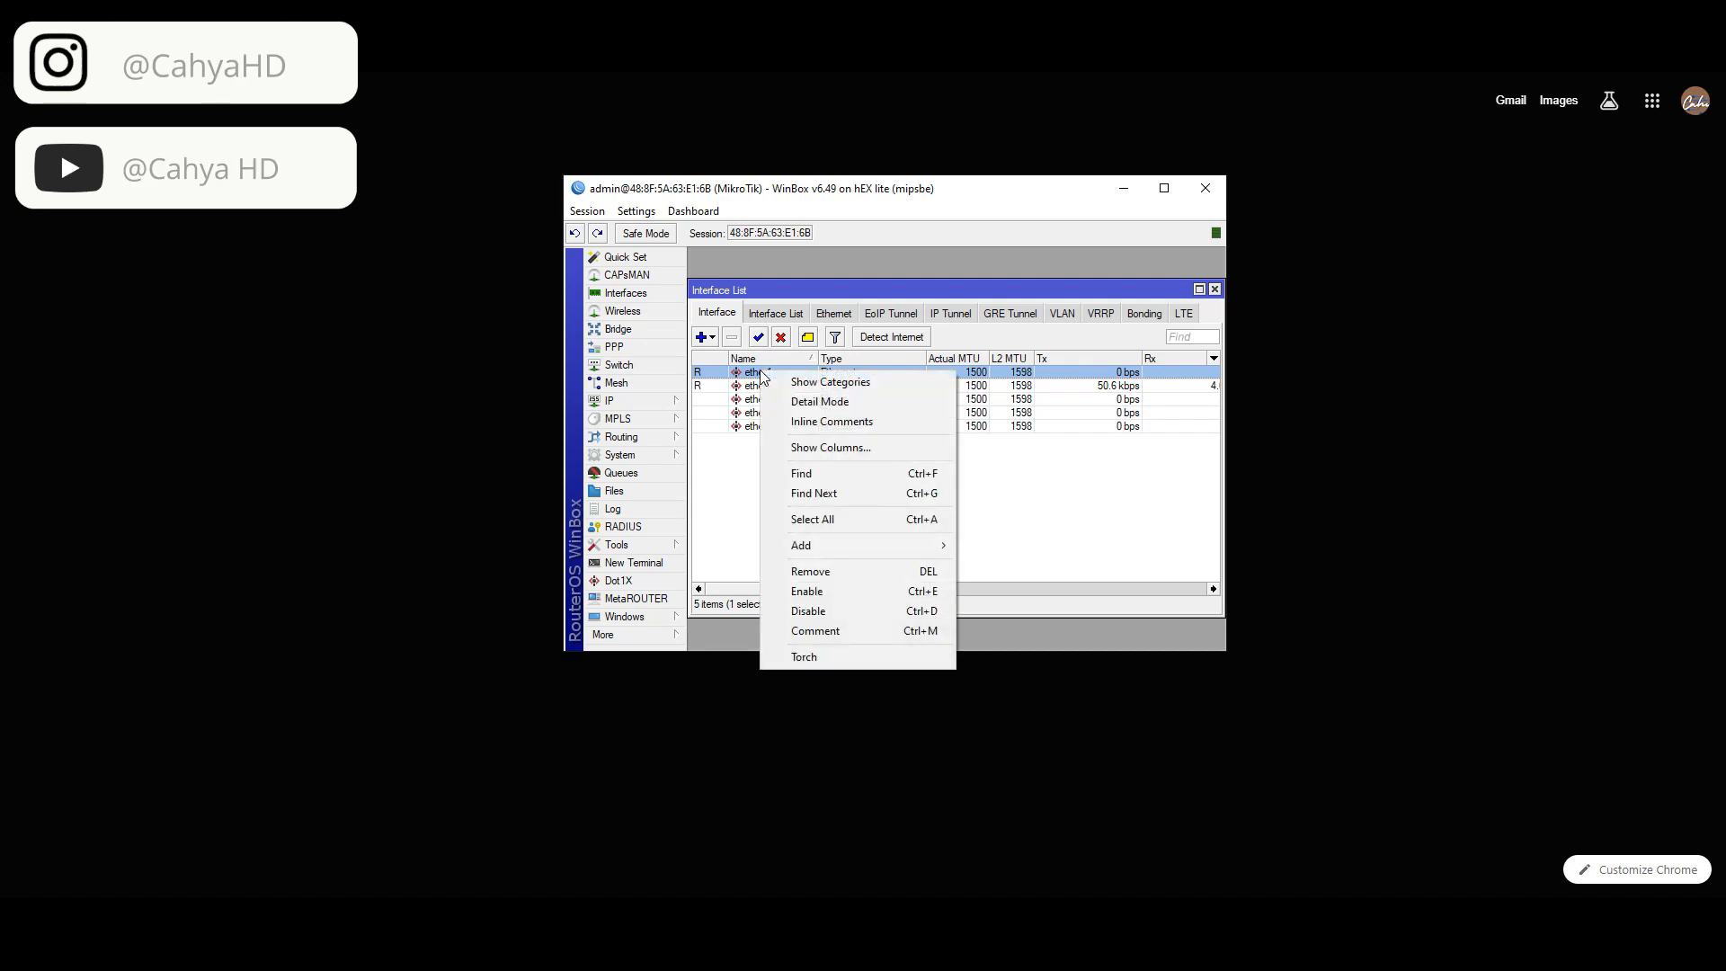
{"action": "left_click", "coordinate": [865, 341]}
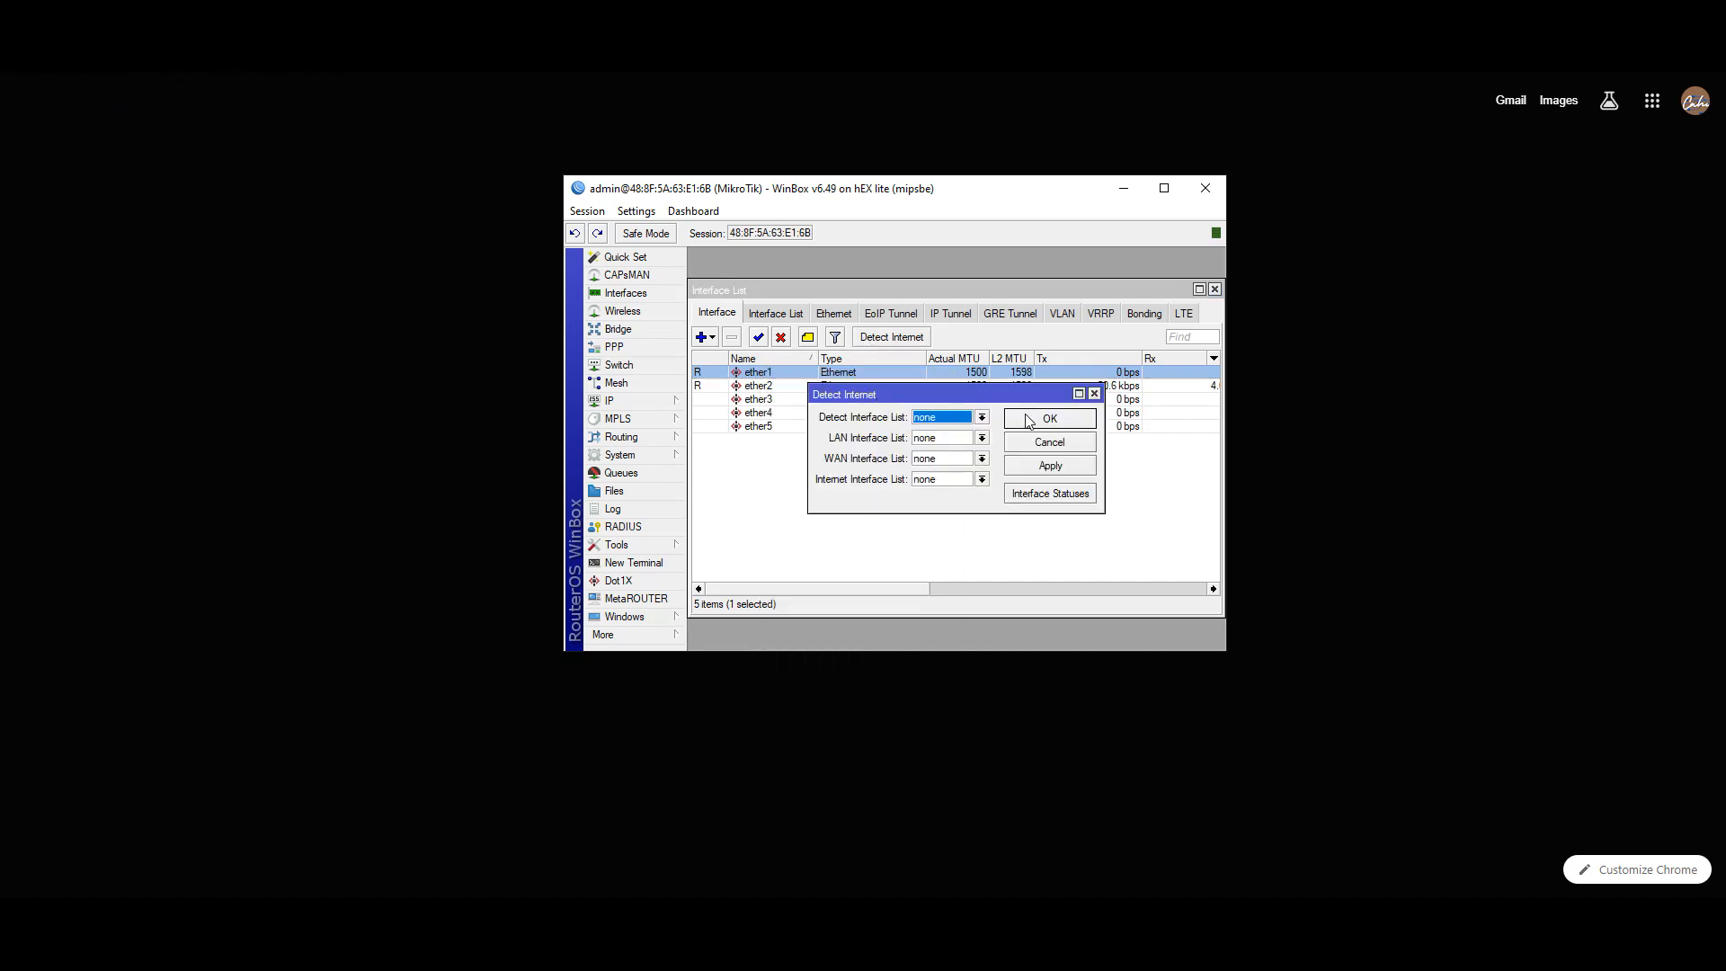
{"action": "left_click", "coordinate": [1053, 444]}
{"action": "left_click", "coordinate": [780, 338]}
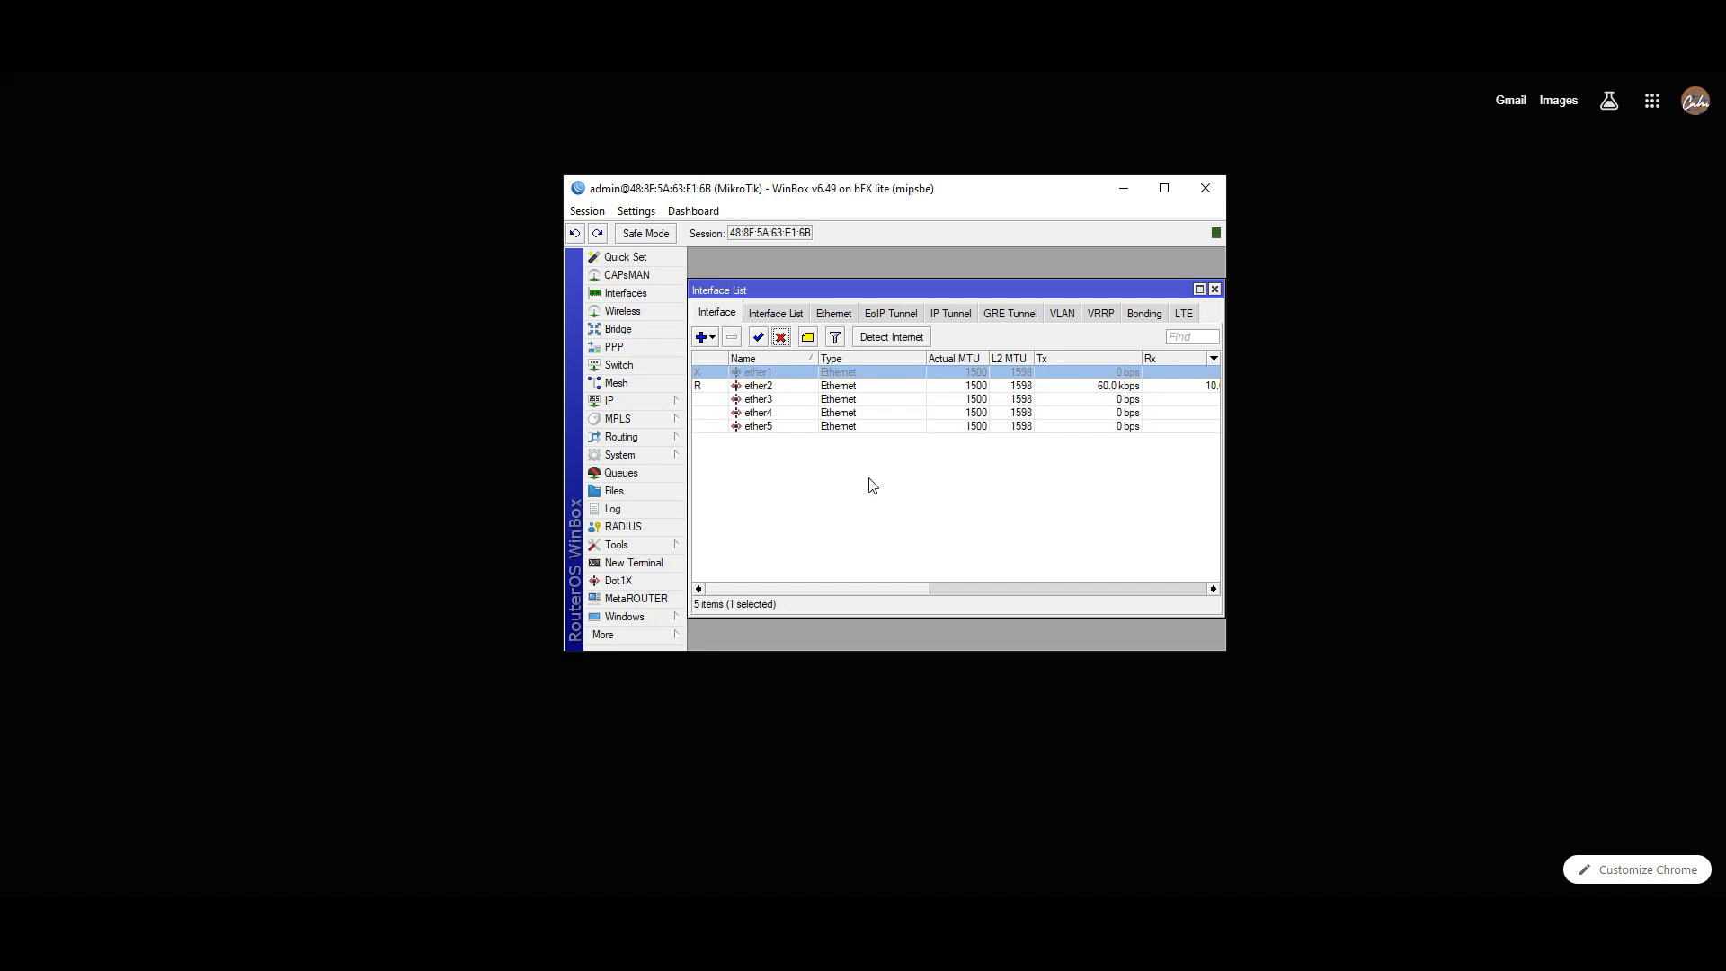
{"action": "left_click", "coordinate": [744, 387]}
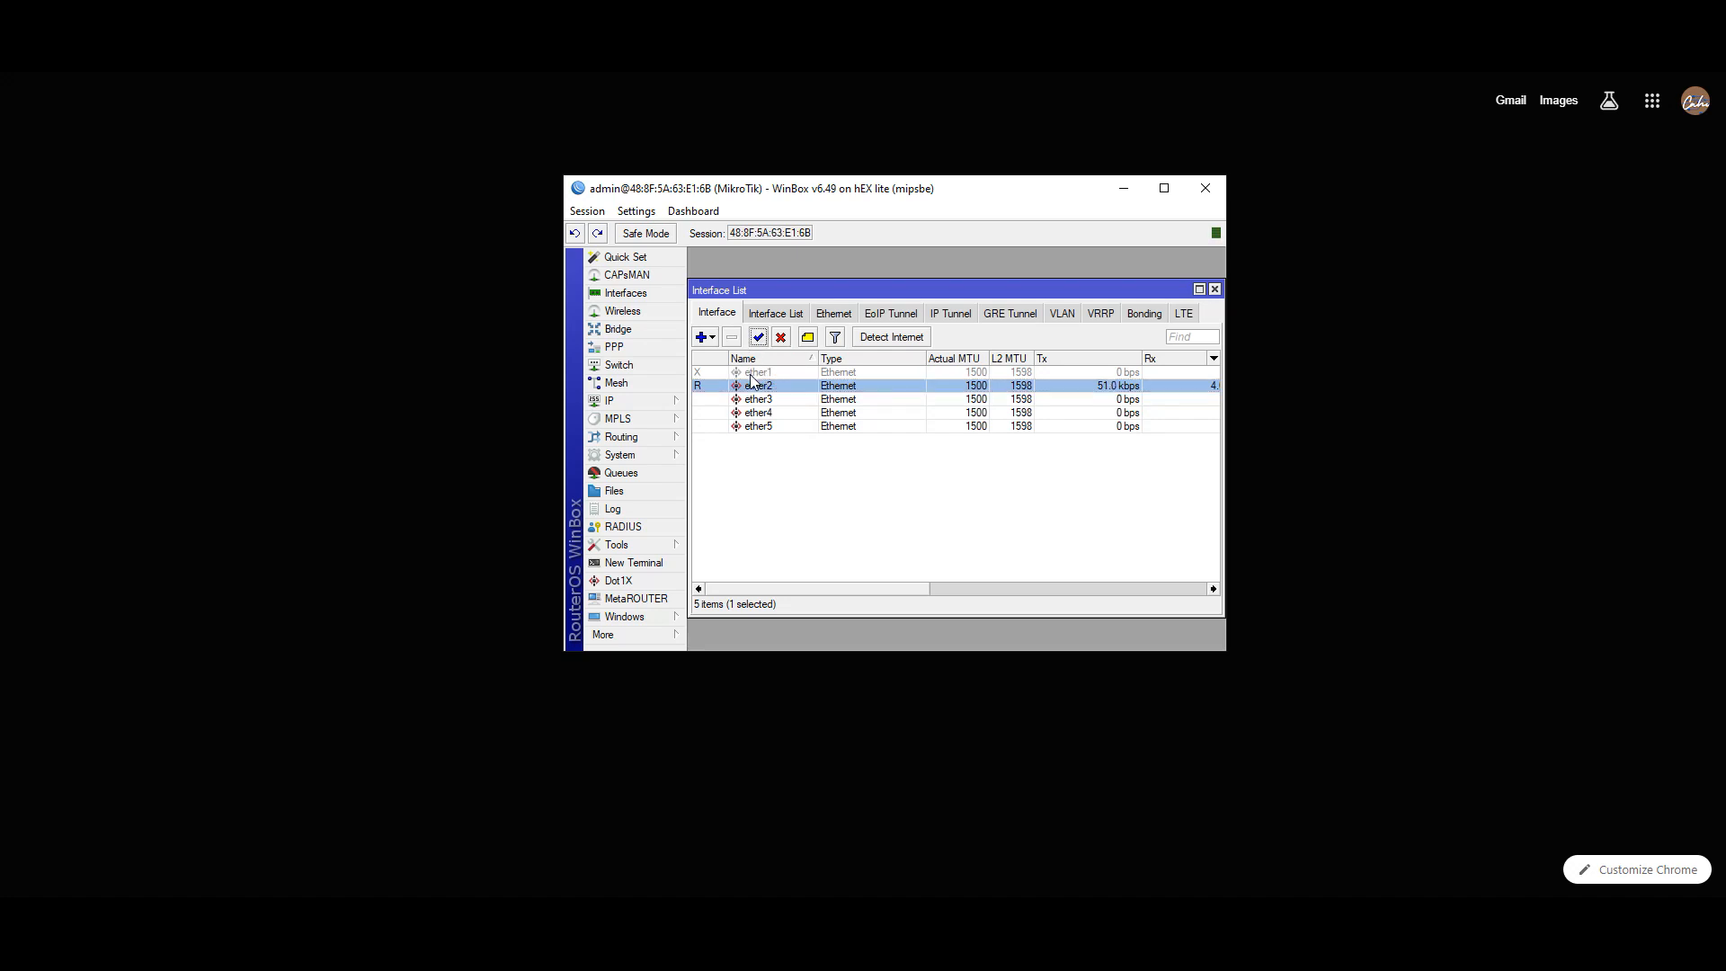
{"action": "left_click", "coordinate": [755, 373]}
- Re-enable ether1 and rename it to ether1_internet
{"action": "left_click", "coordinate": [758, 338]}
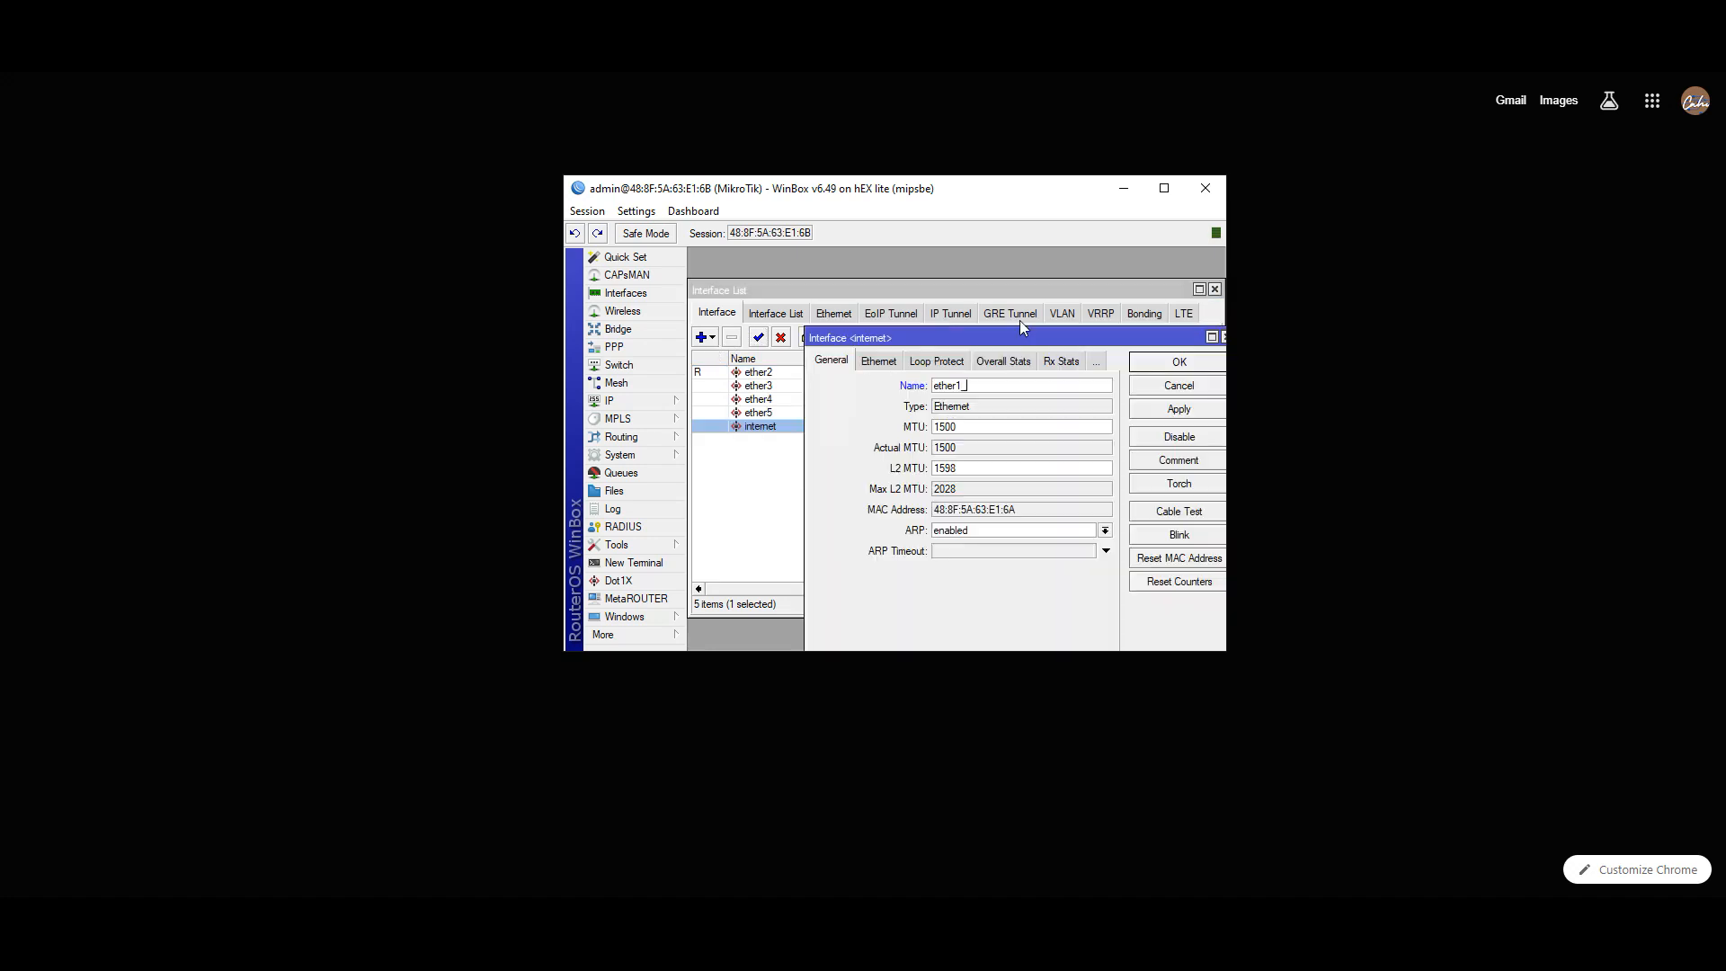
{"action": "type", "text": "internet"}
{"action": "left_click", "coordinate": [1165, 415]}
{"action": "left_click", "coordinate": [1174, 361]}
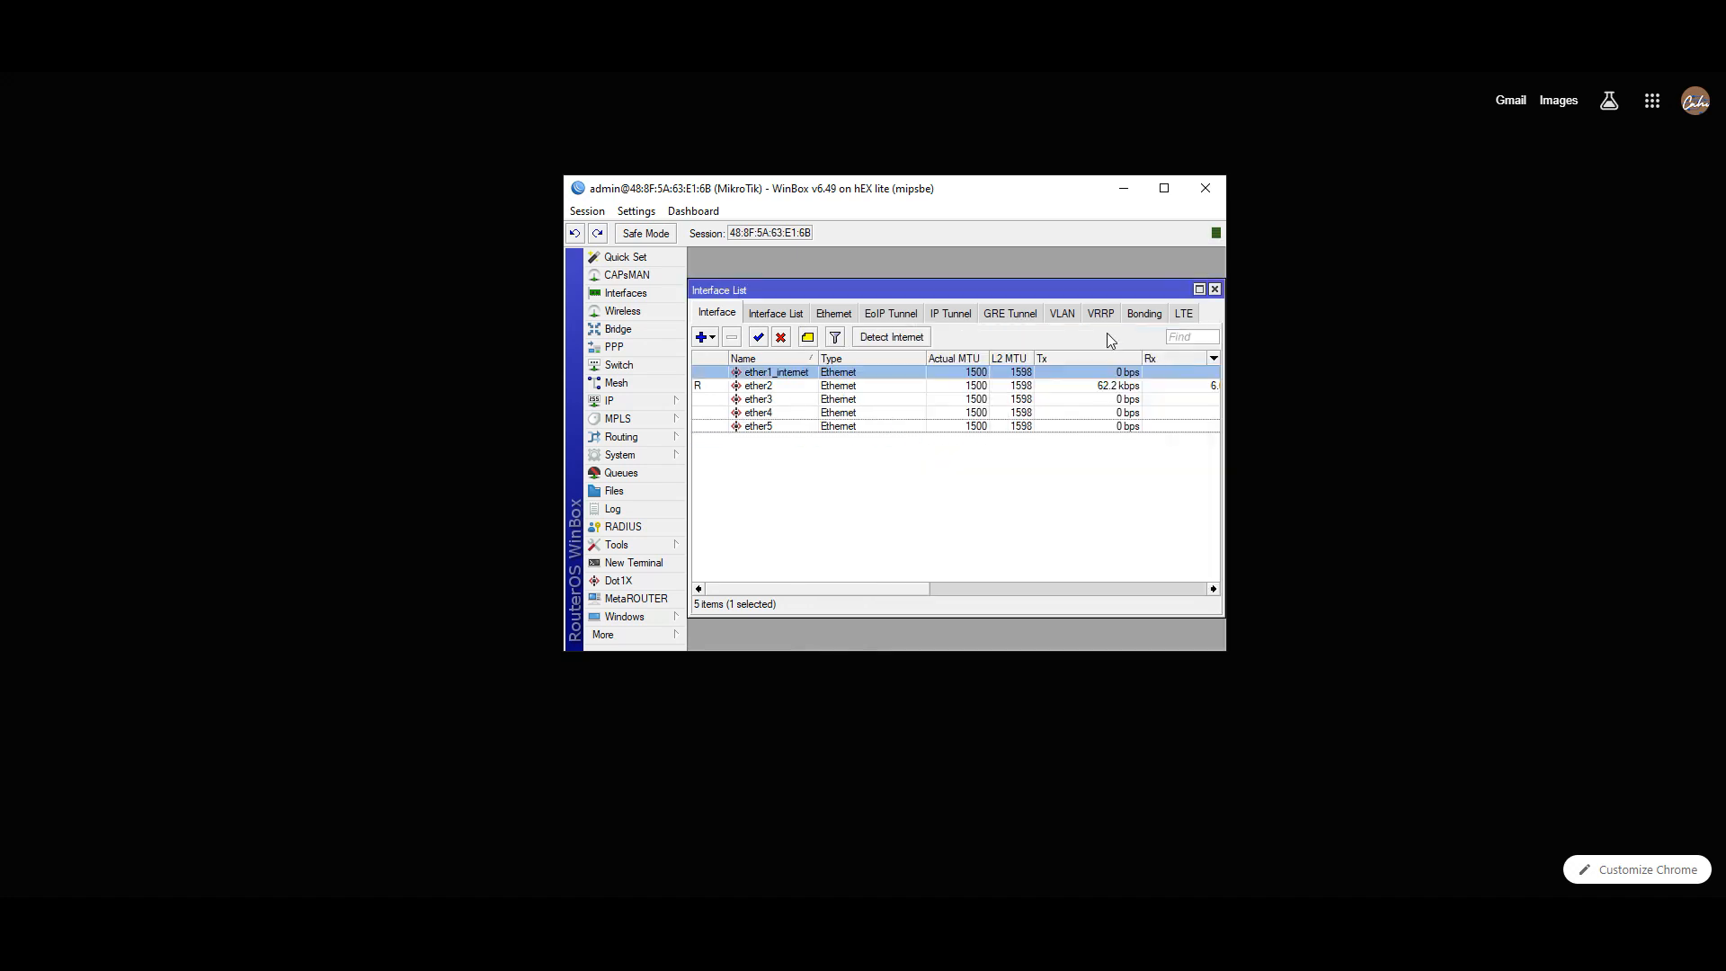
- Rename ether2 to ether2_komputer and ether3 to ether3_hotspot
{"action": "double_click", "coordinate": [770, 390]}
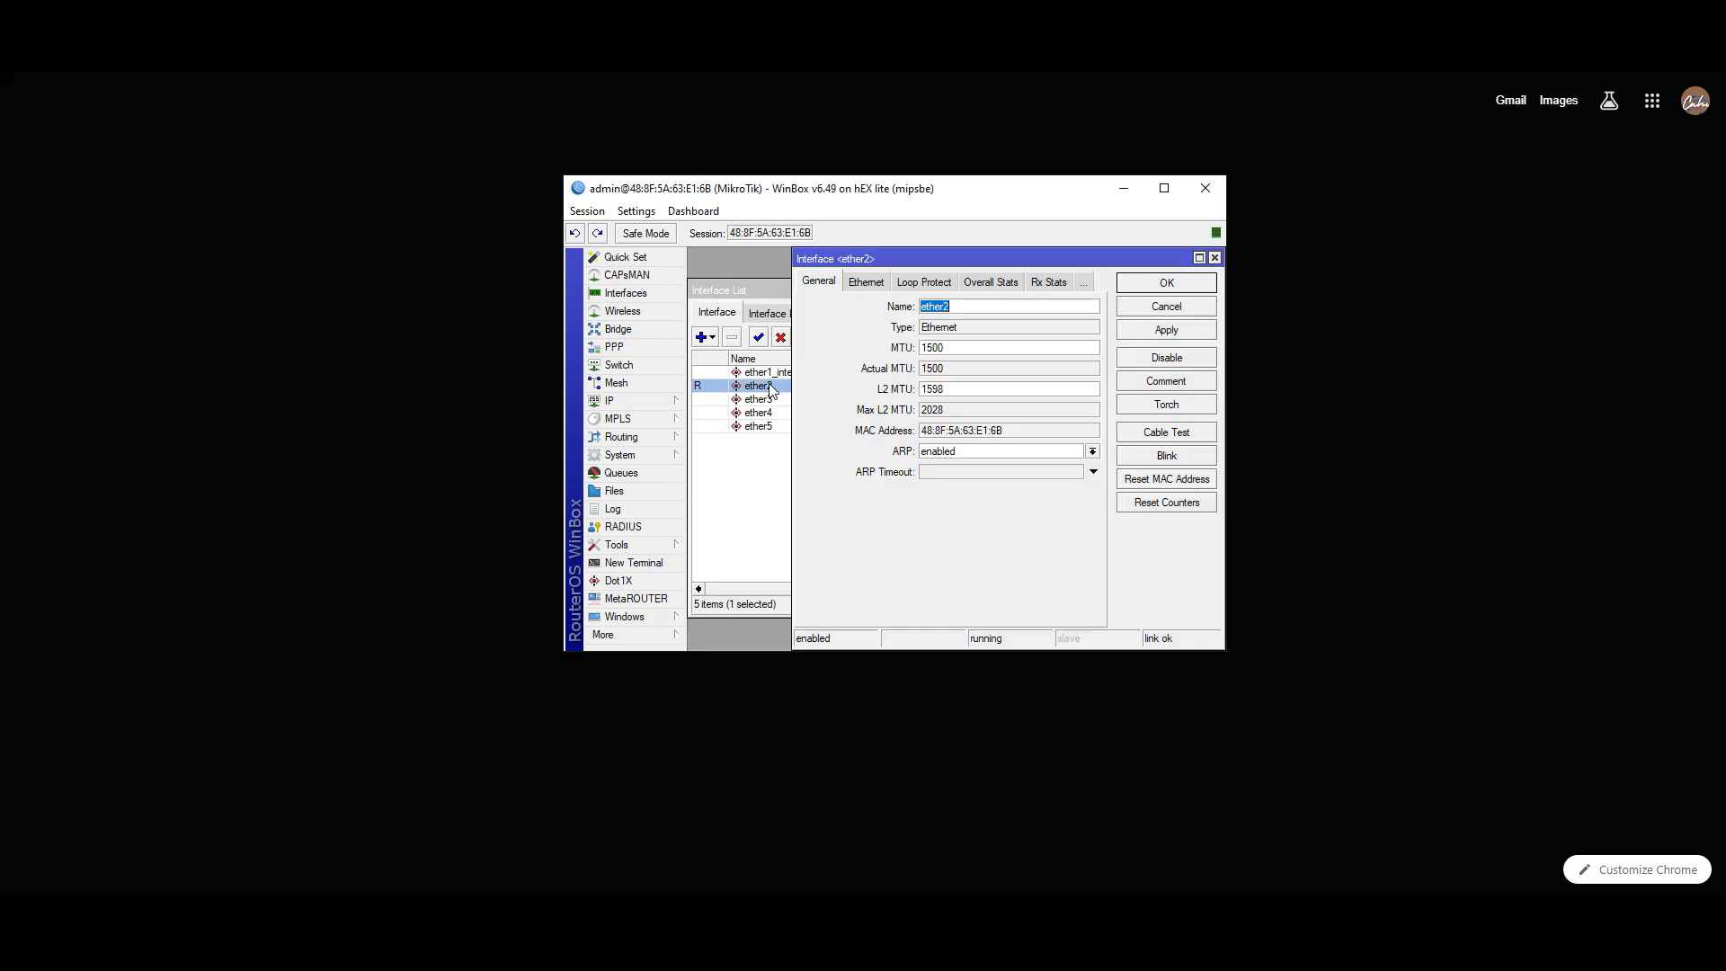
{"action": "left_click", "coordinate": [972, 314]}
{"action": "left_click", "coordinate": [1164, 286]}
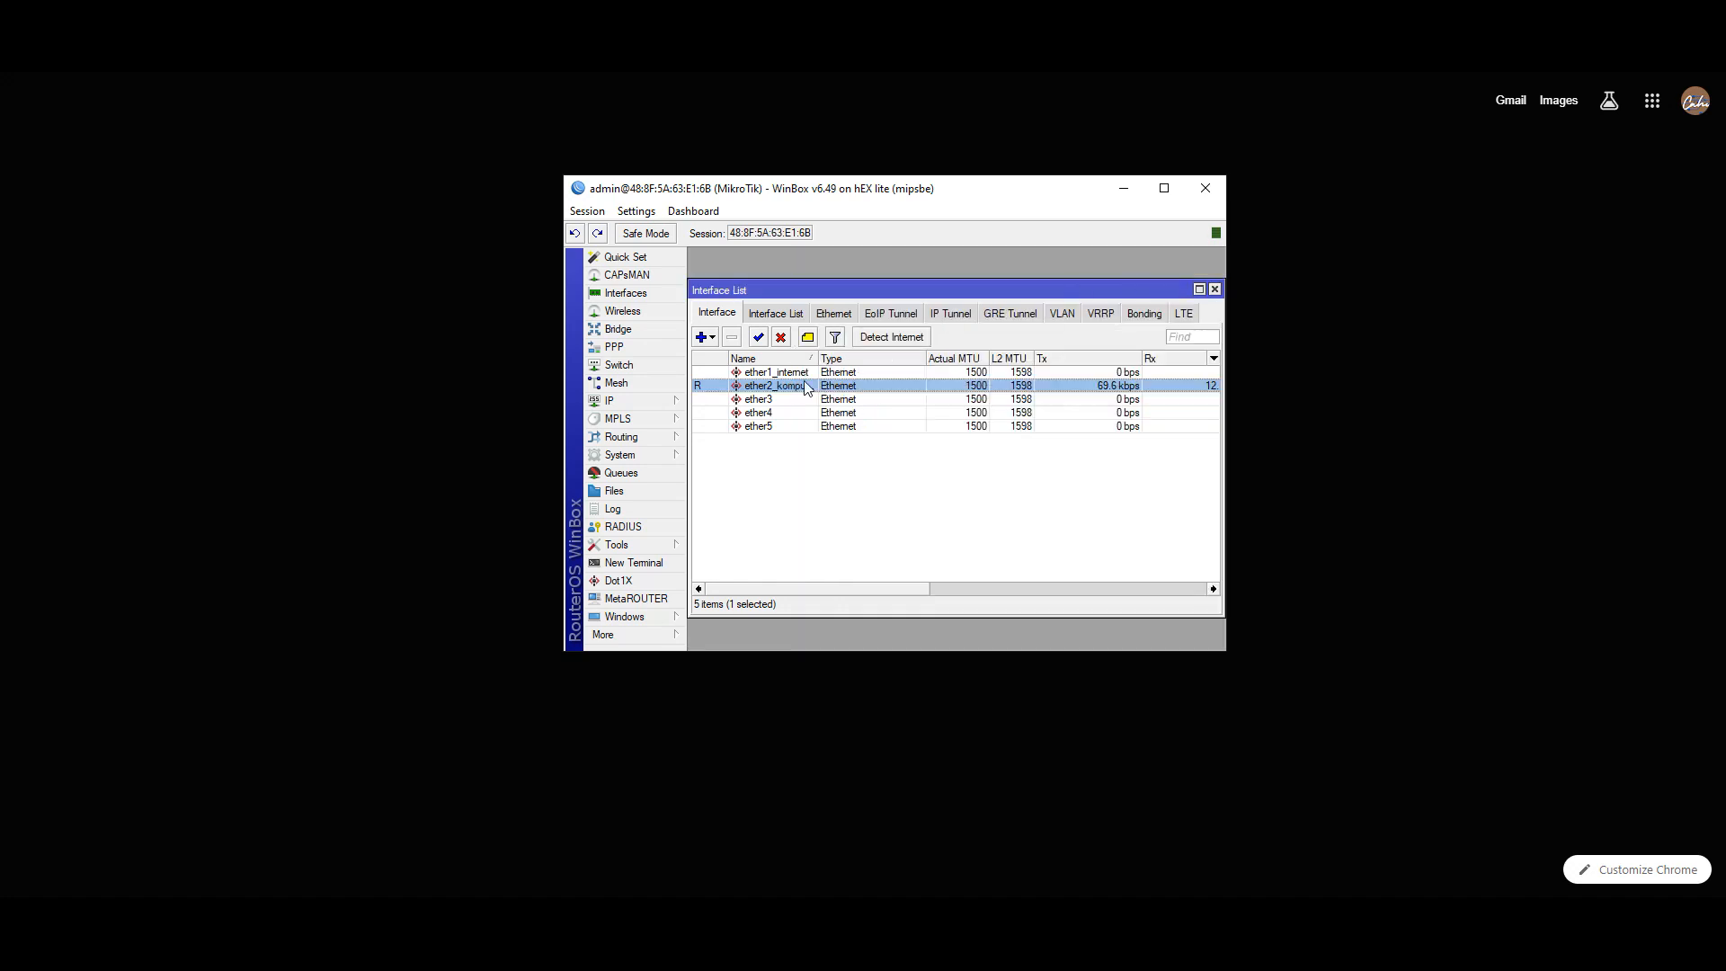
{"action": "double_click", "coordinate": [765, 403]}
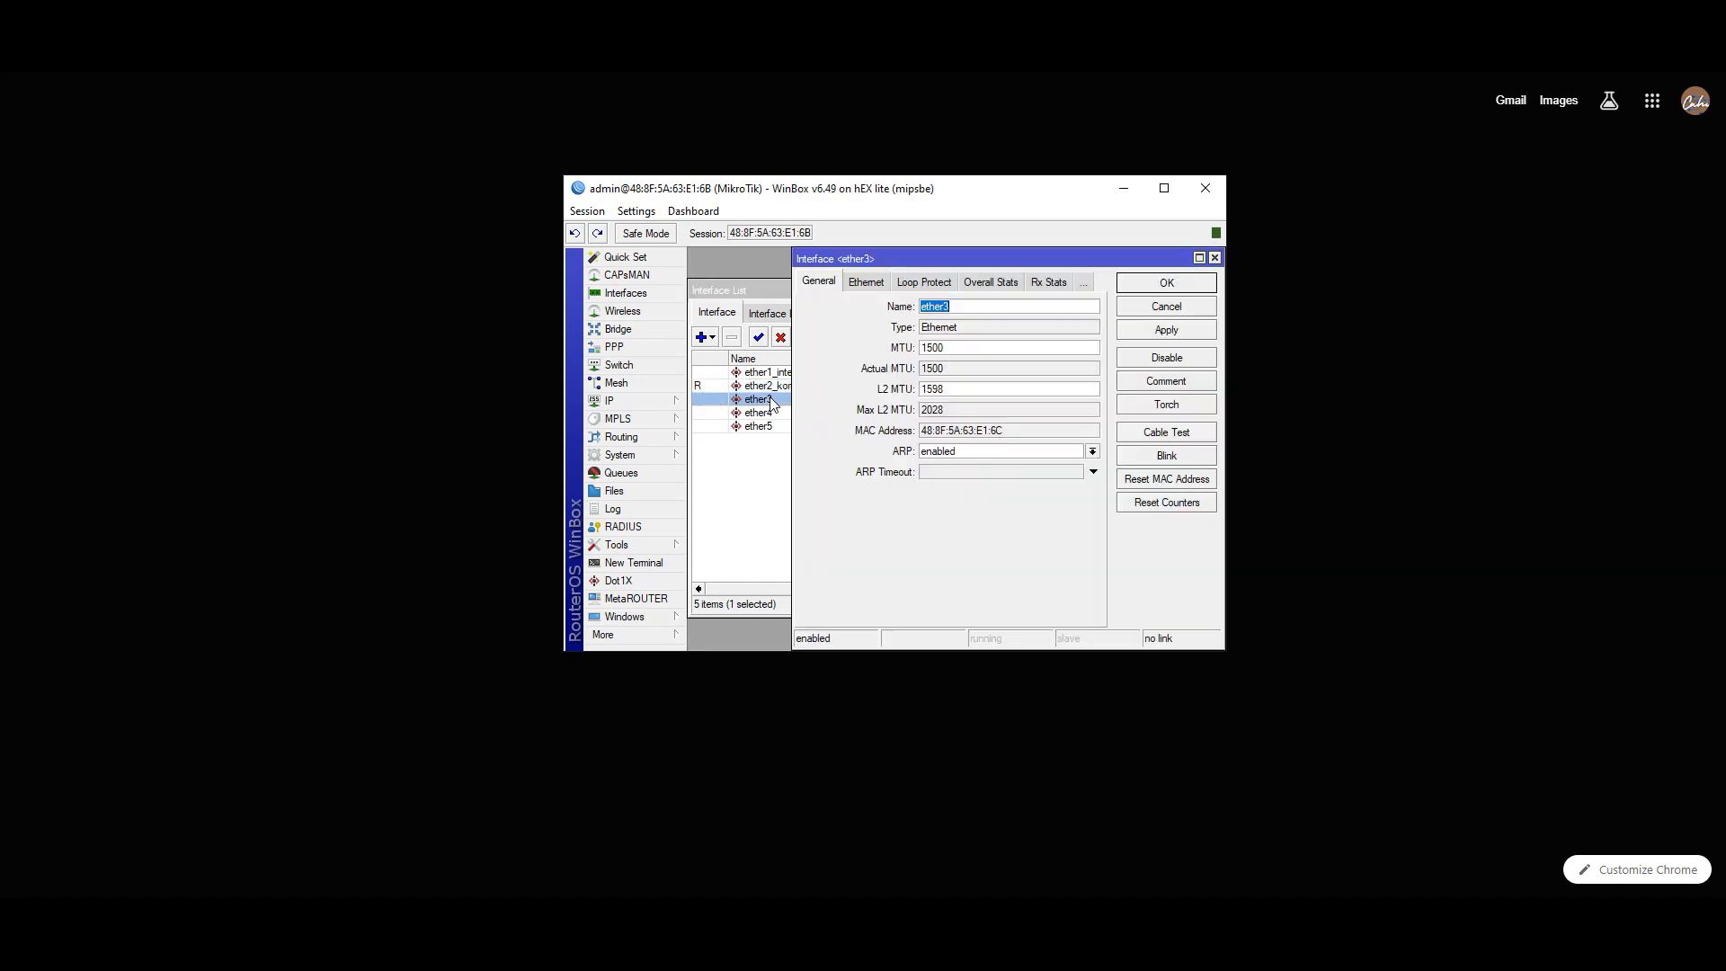
{"action": "left_click", "coordinate": [962, 309]}
{"action": "type", "text": "_hotspot"}
{"action": "left_click", "coordinate": [1147, 327]}
{"action": "left_click", "coordinate": [1147, 284]}
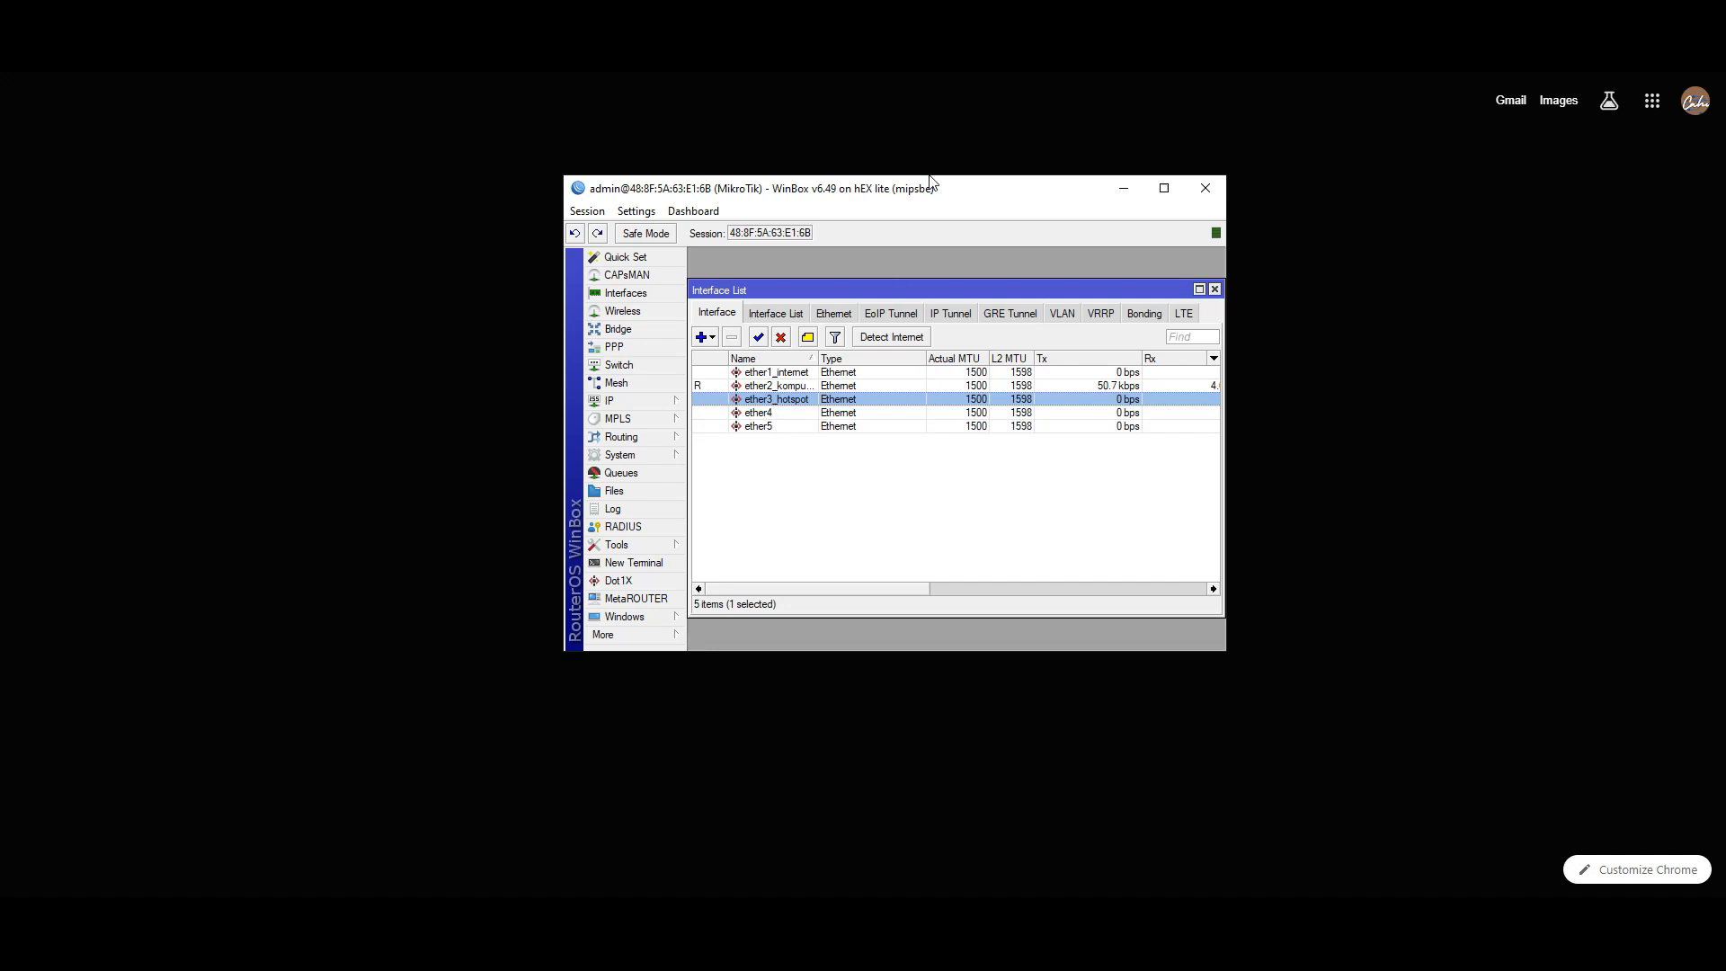
{"action": "left_click", "coordinate": [1628, 75]}
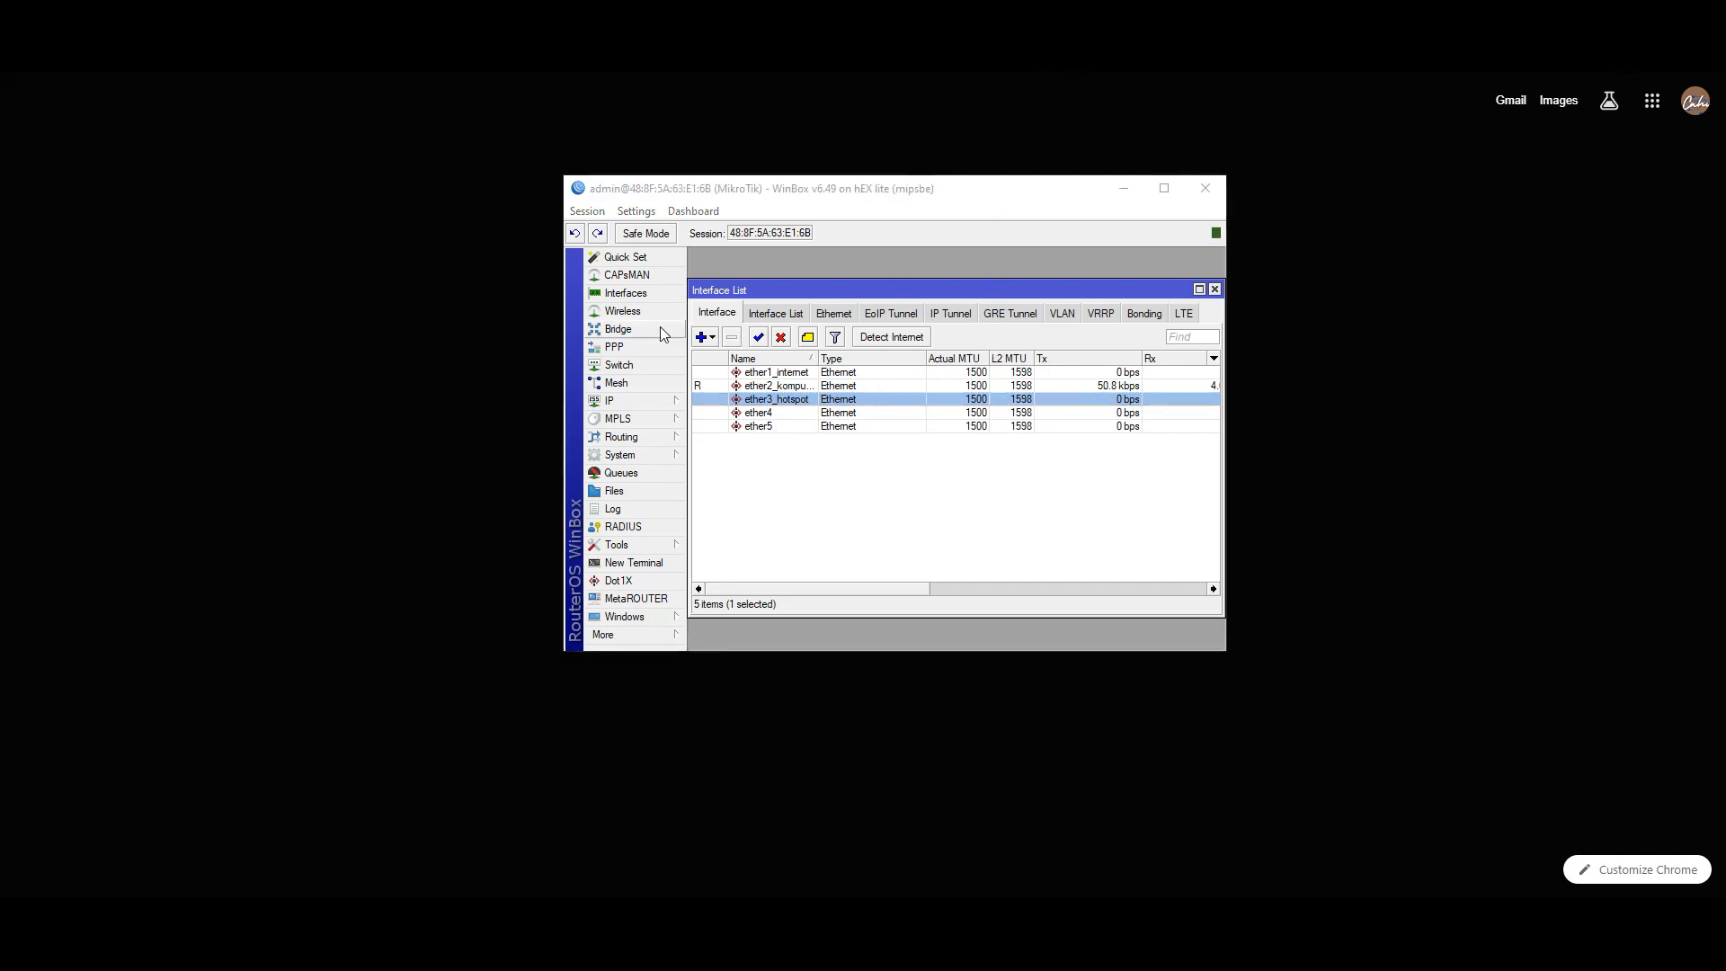
- Start a new DHCP client from IP > DHCP Client with Add Default Route set to yes
{"action": "left_click", "coordinate": [633, 402]}
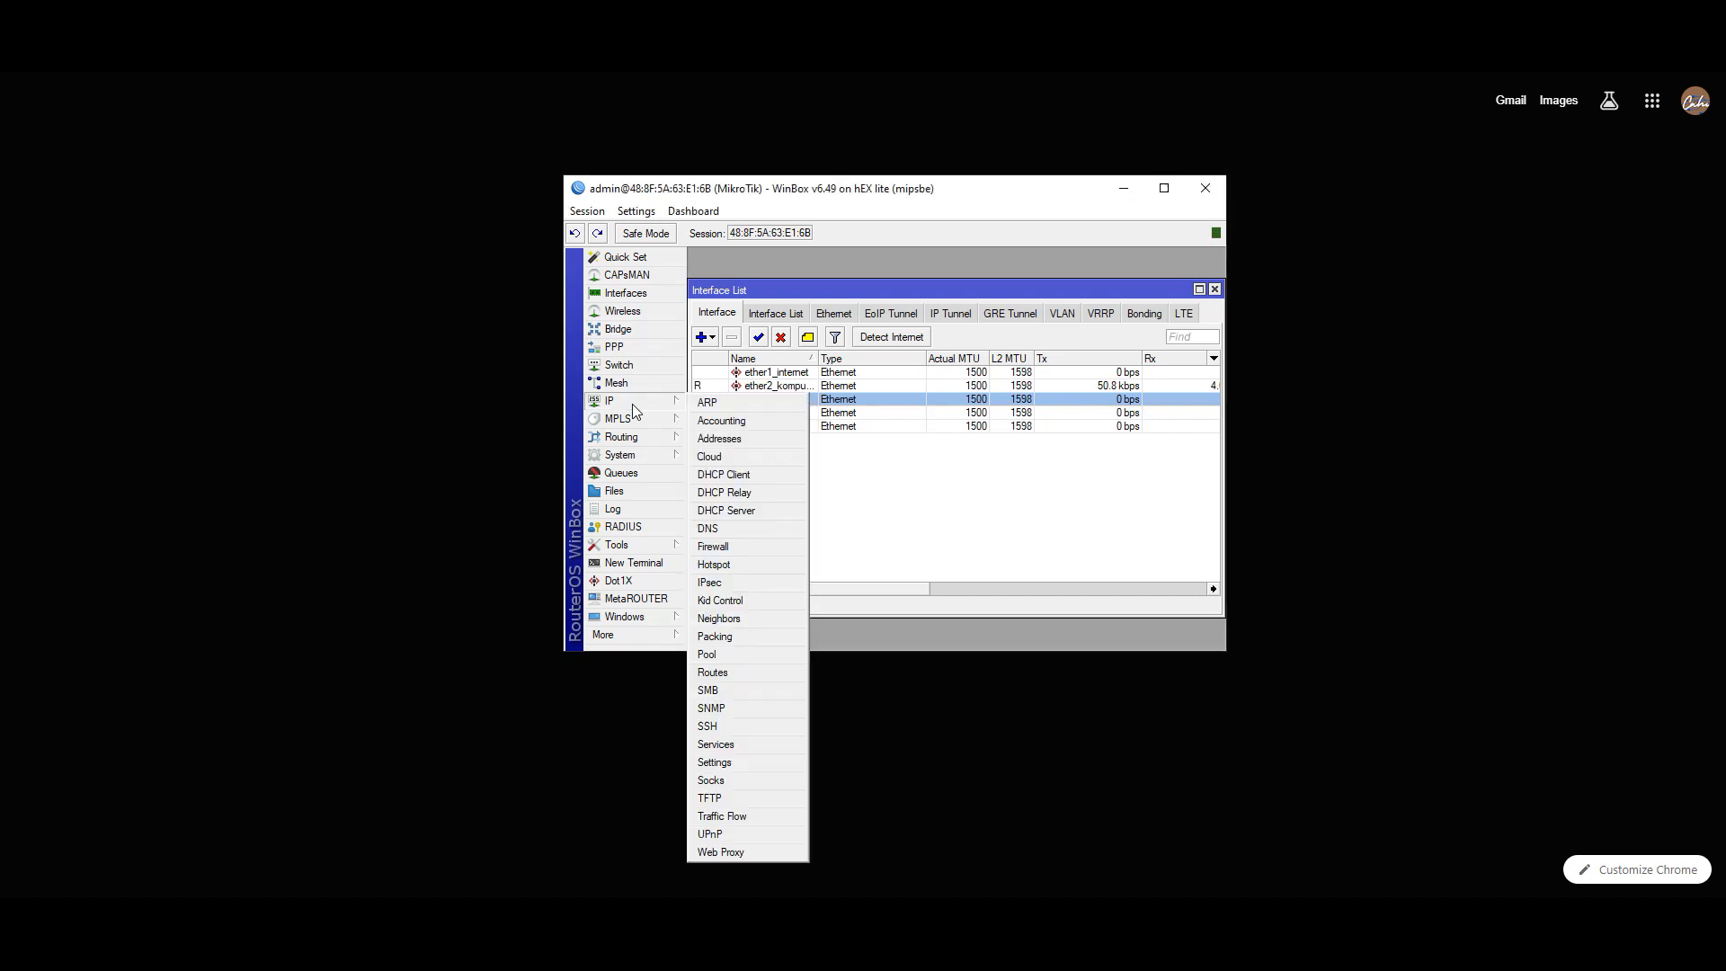
{"action": "left_click", "coordinate": [729, 476]}
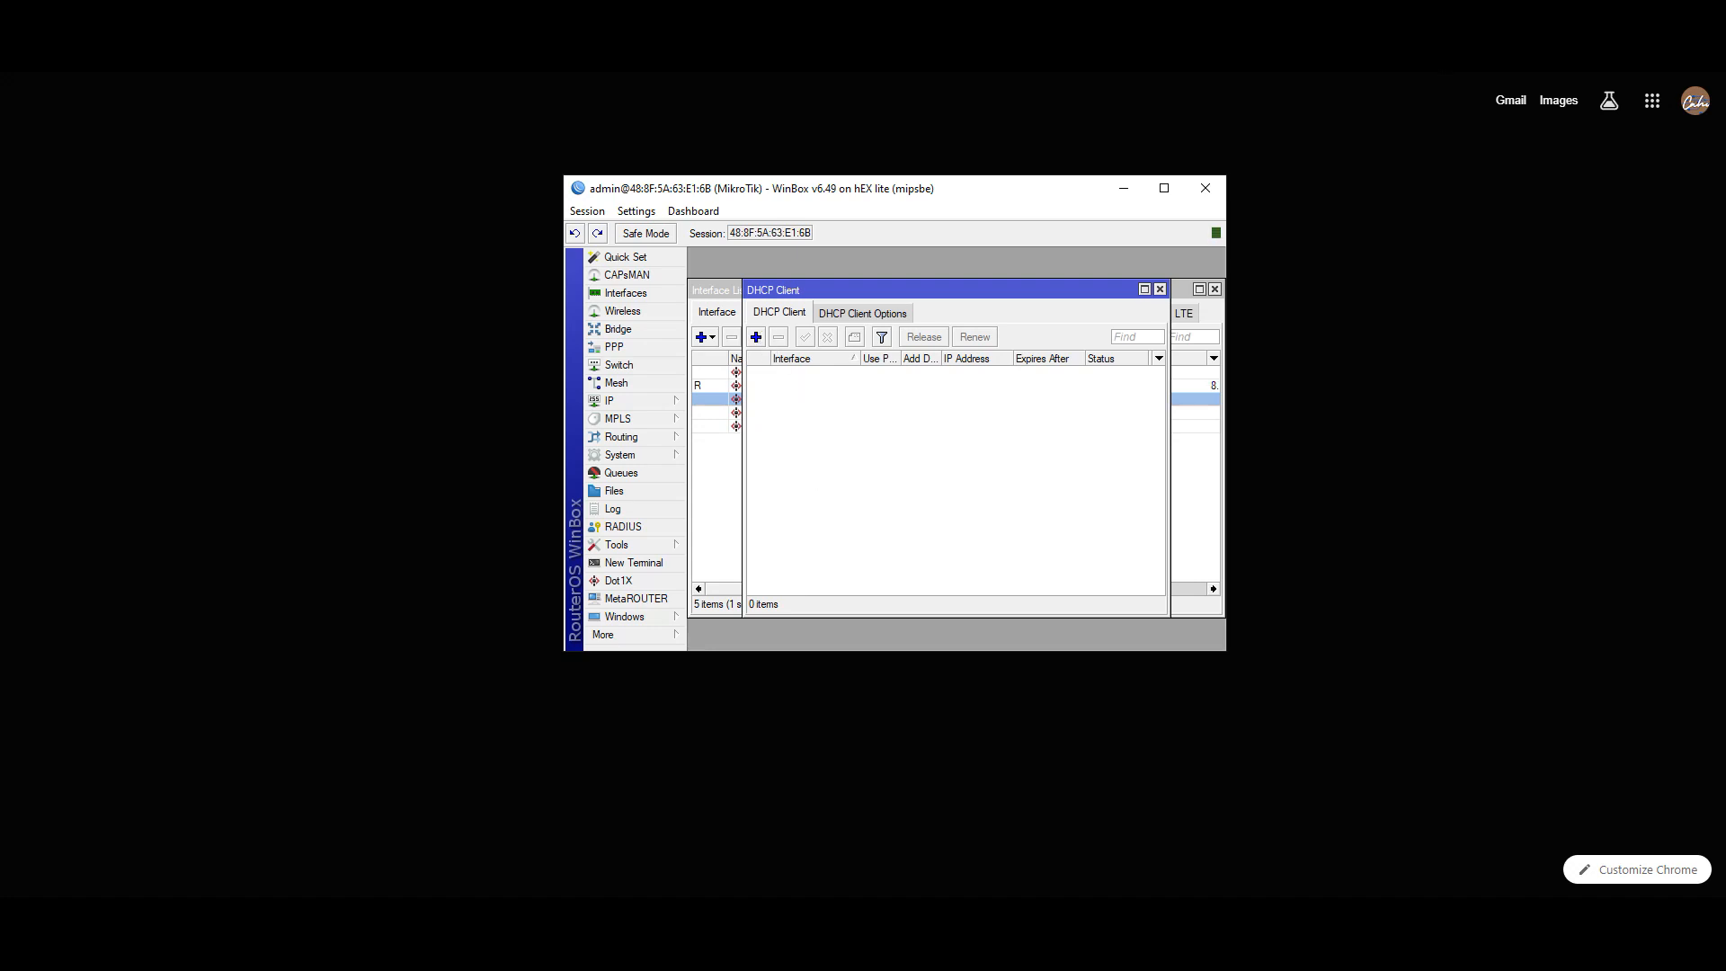
{"action": "left_click", "coordinate": [1620, 59]}
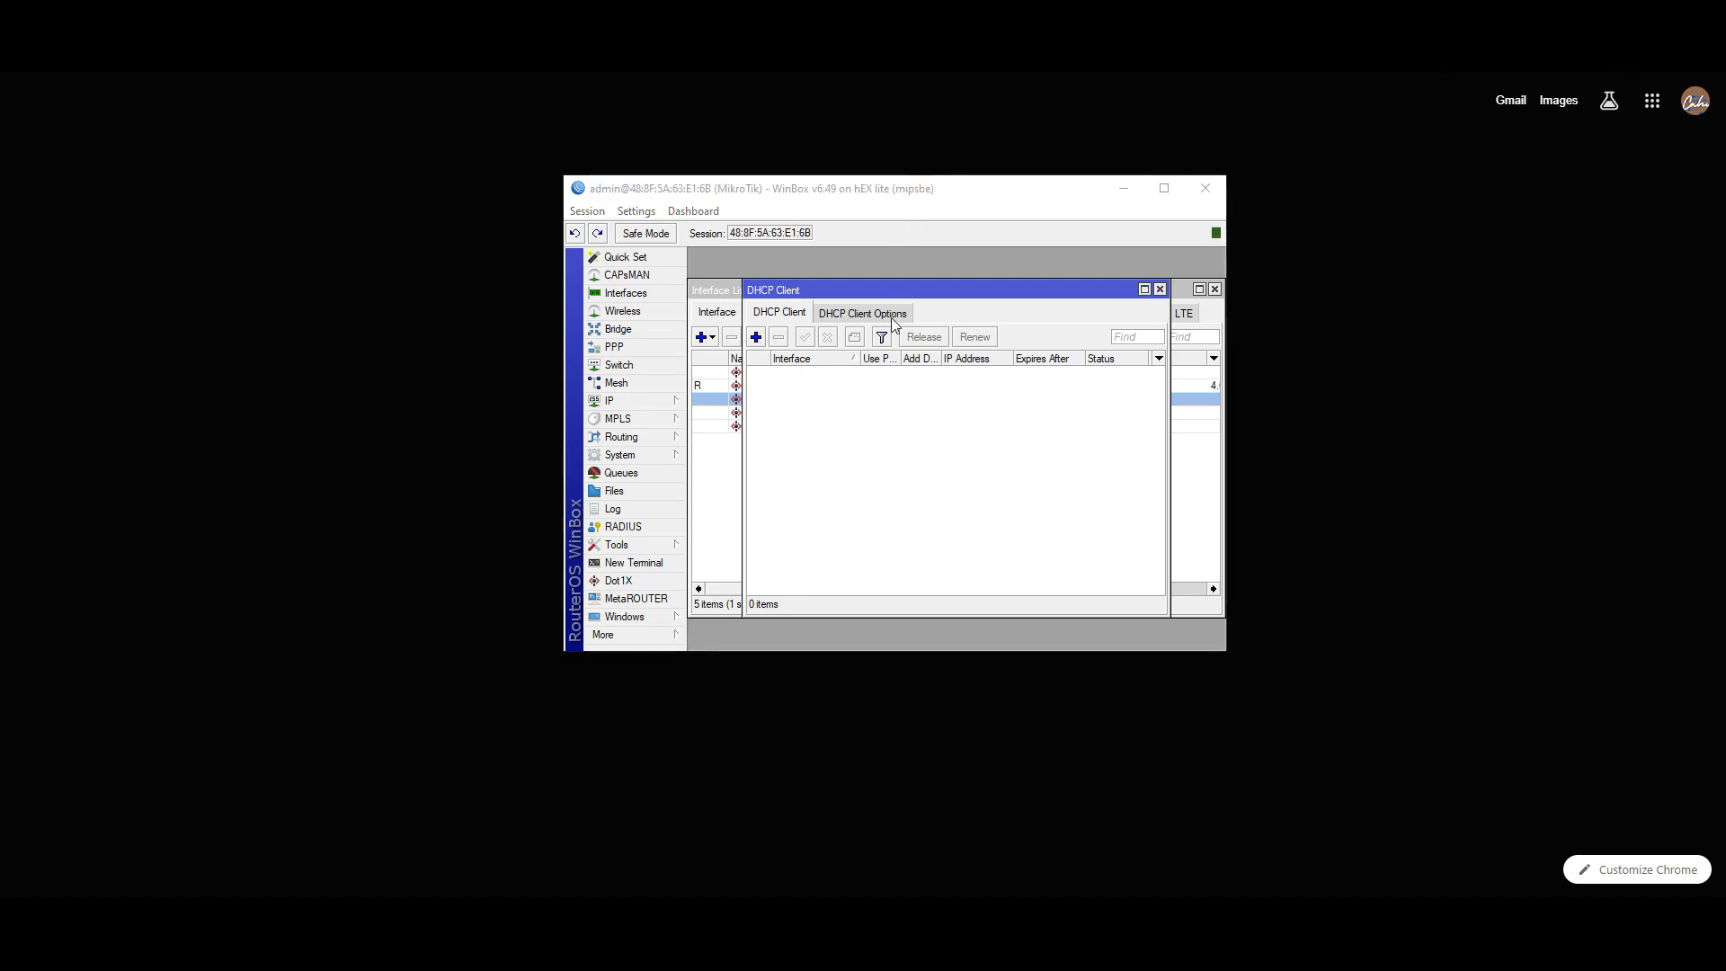
{"action": "left_click", "coordinate": [753, 337]}
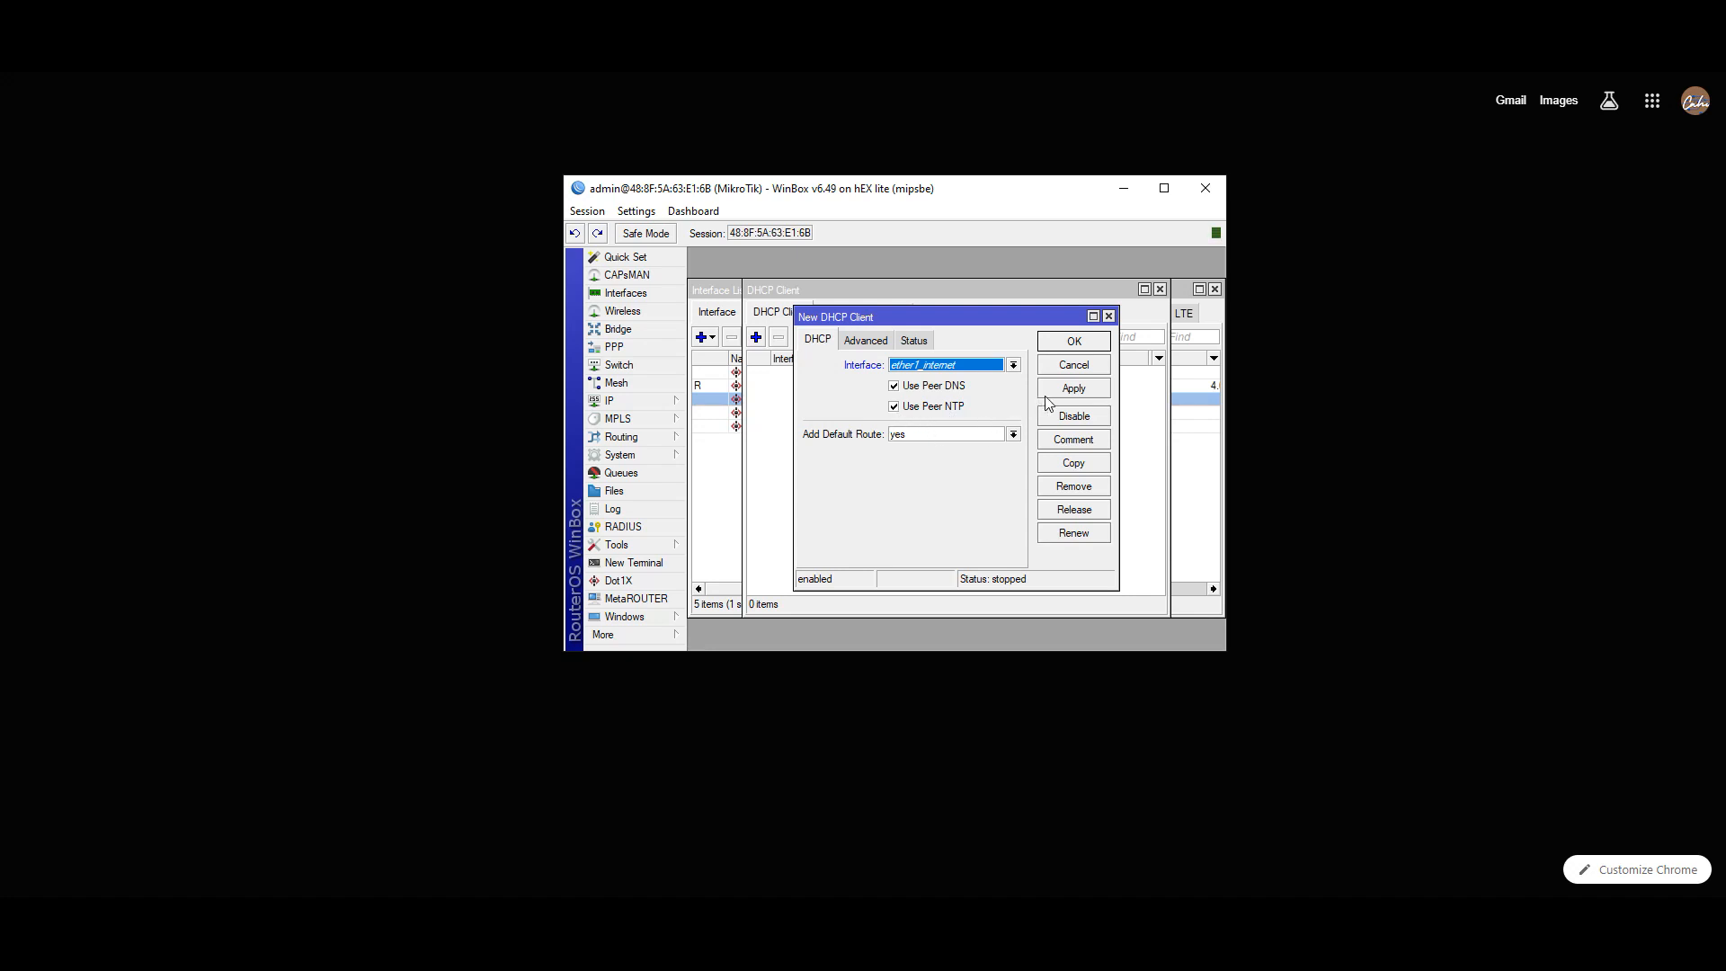
{"action": "left_click", "coordinate": [1625, 58]}
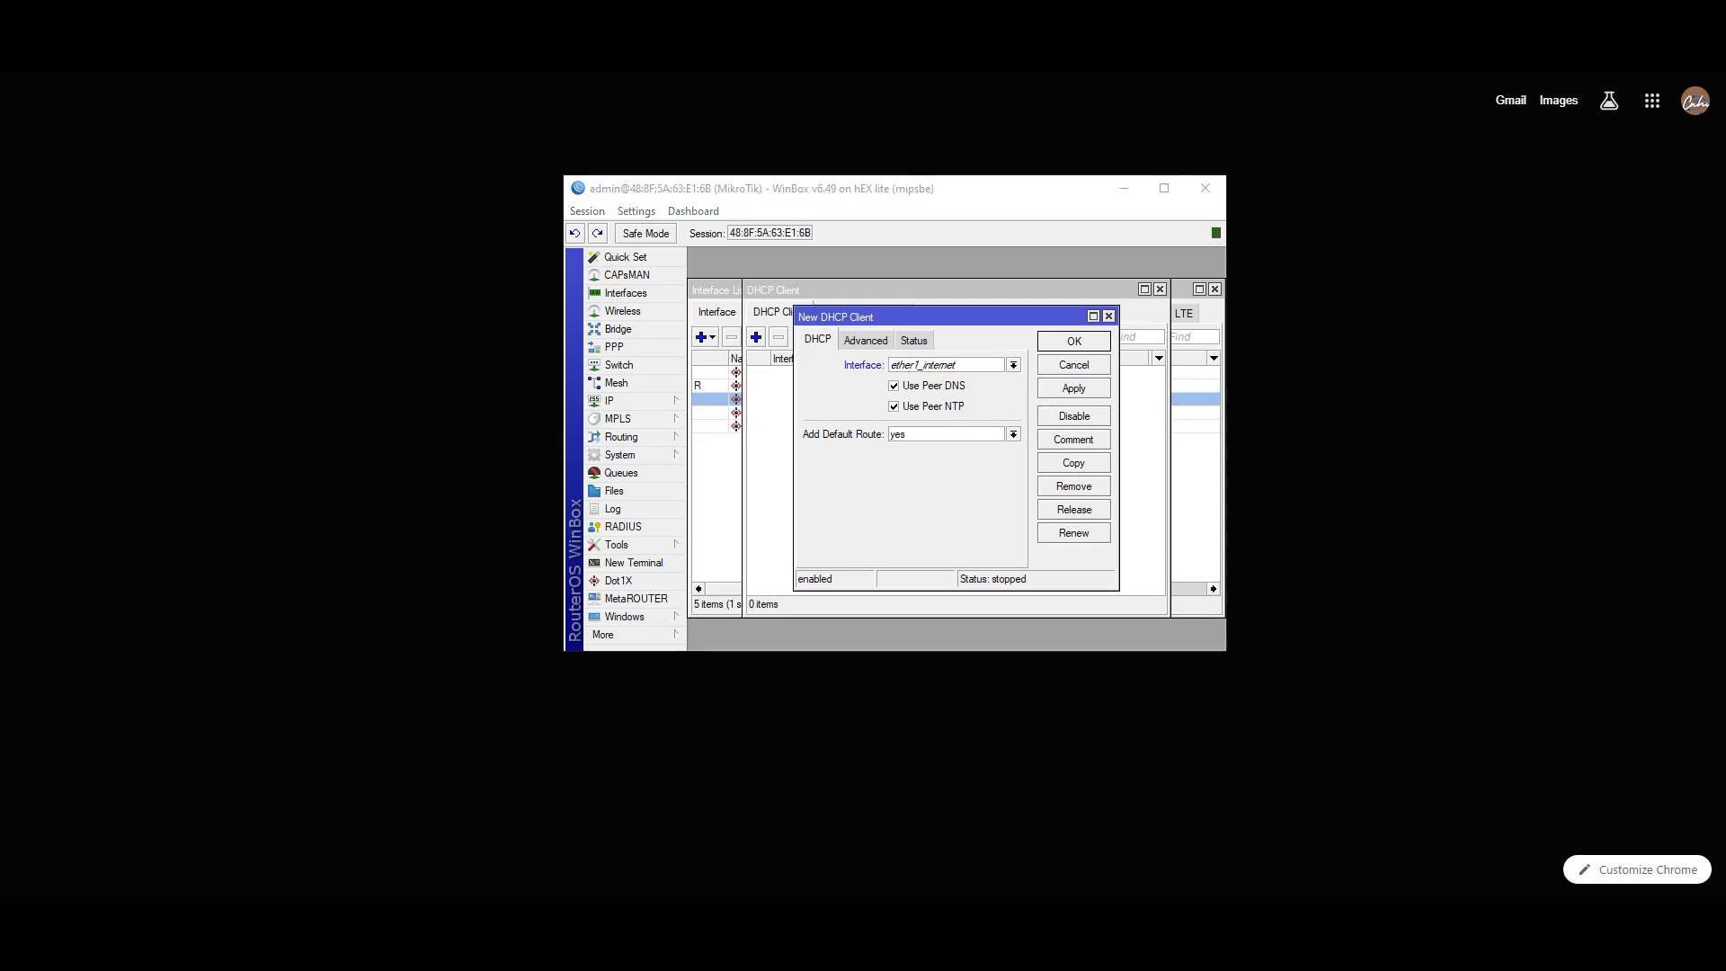
{"action": "left_click", "coordinate": [997, 438]}
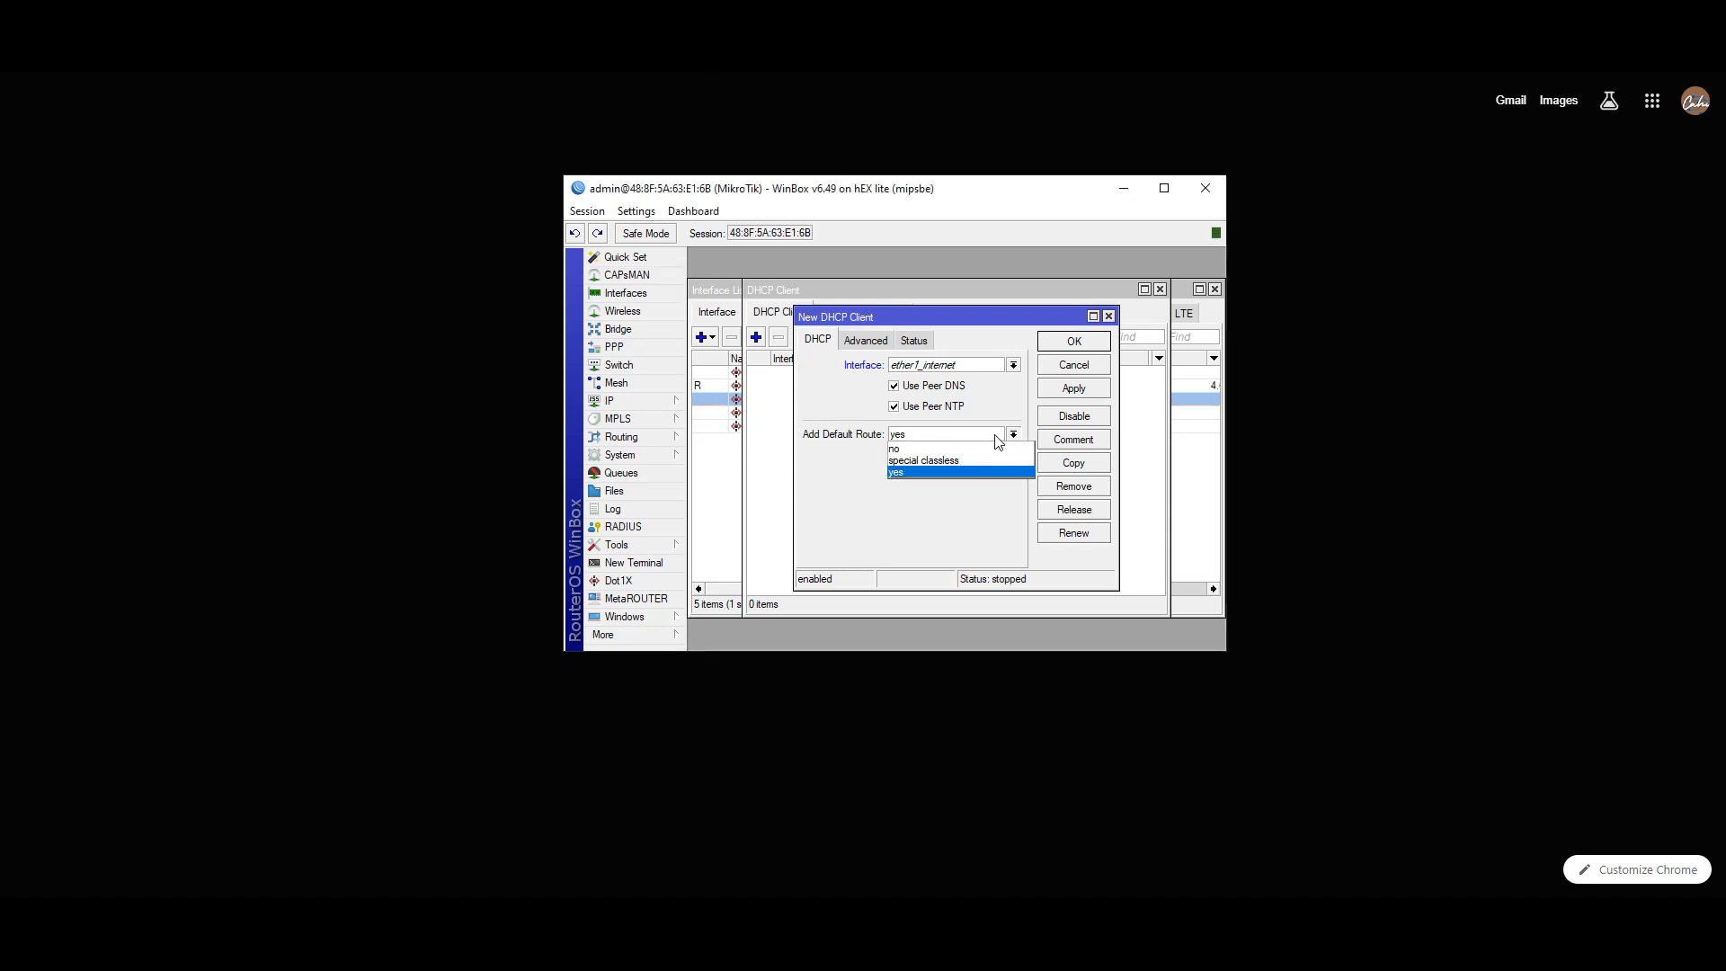
{"action": "left_click", "coordinate": [899, 471]}
- Save the ether1_internet DHCP client with peer DNS/NTP, then reopen and re-apply it
{"action": "left_click", "coordinate": [913, 340]}
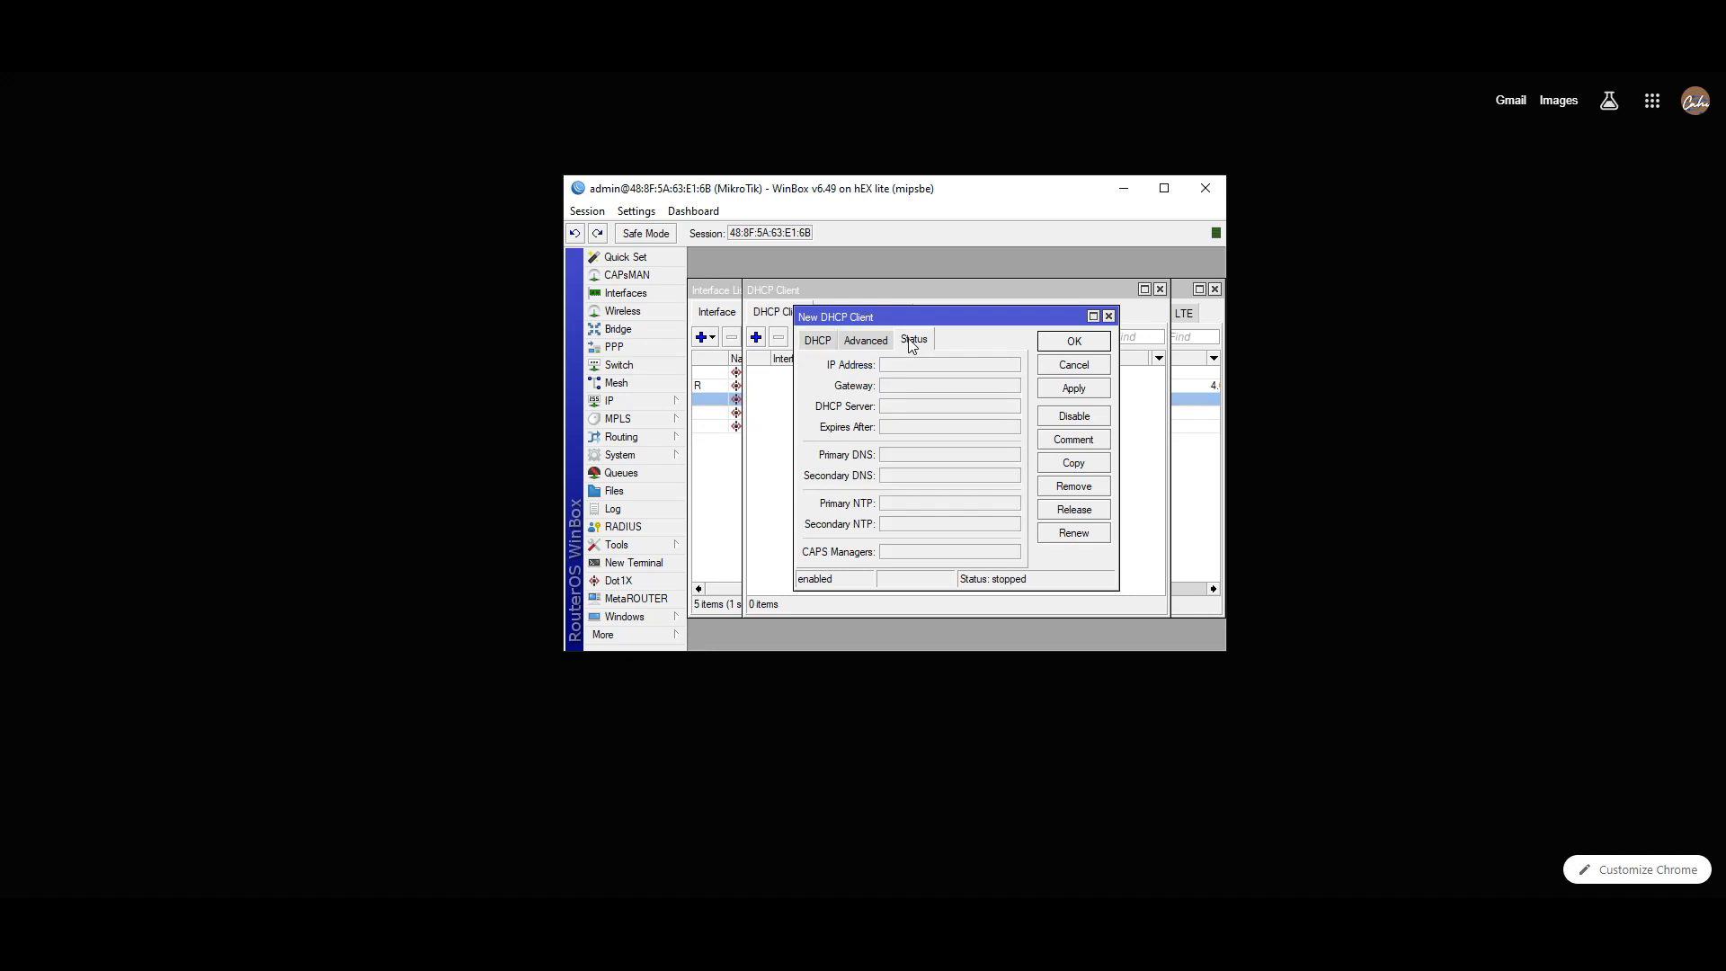
{"action": "left_click", "coordinate": [878, 345]}
{"action": "left_click", "coordinate": [818, 340]}
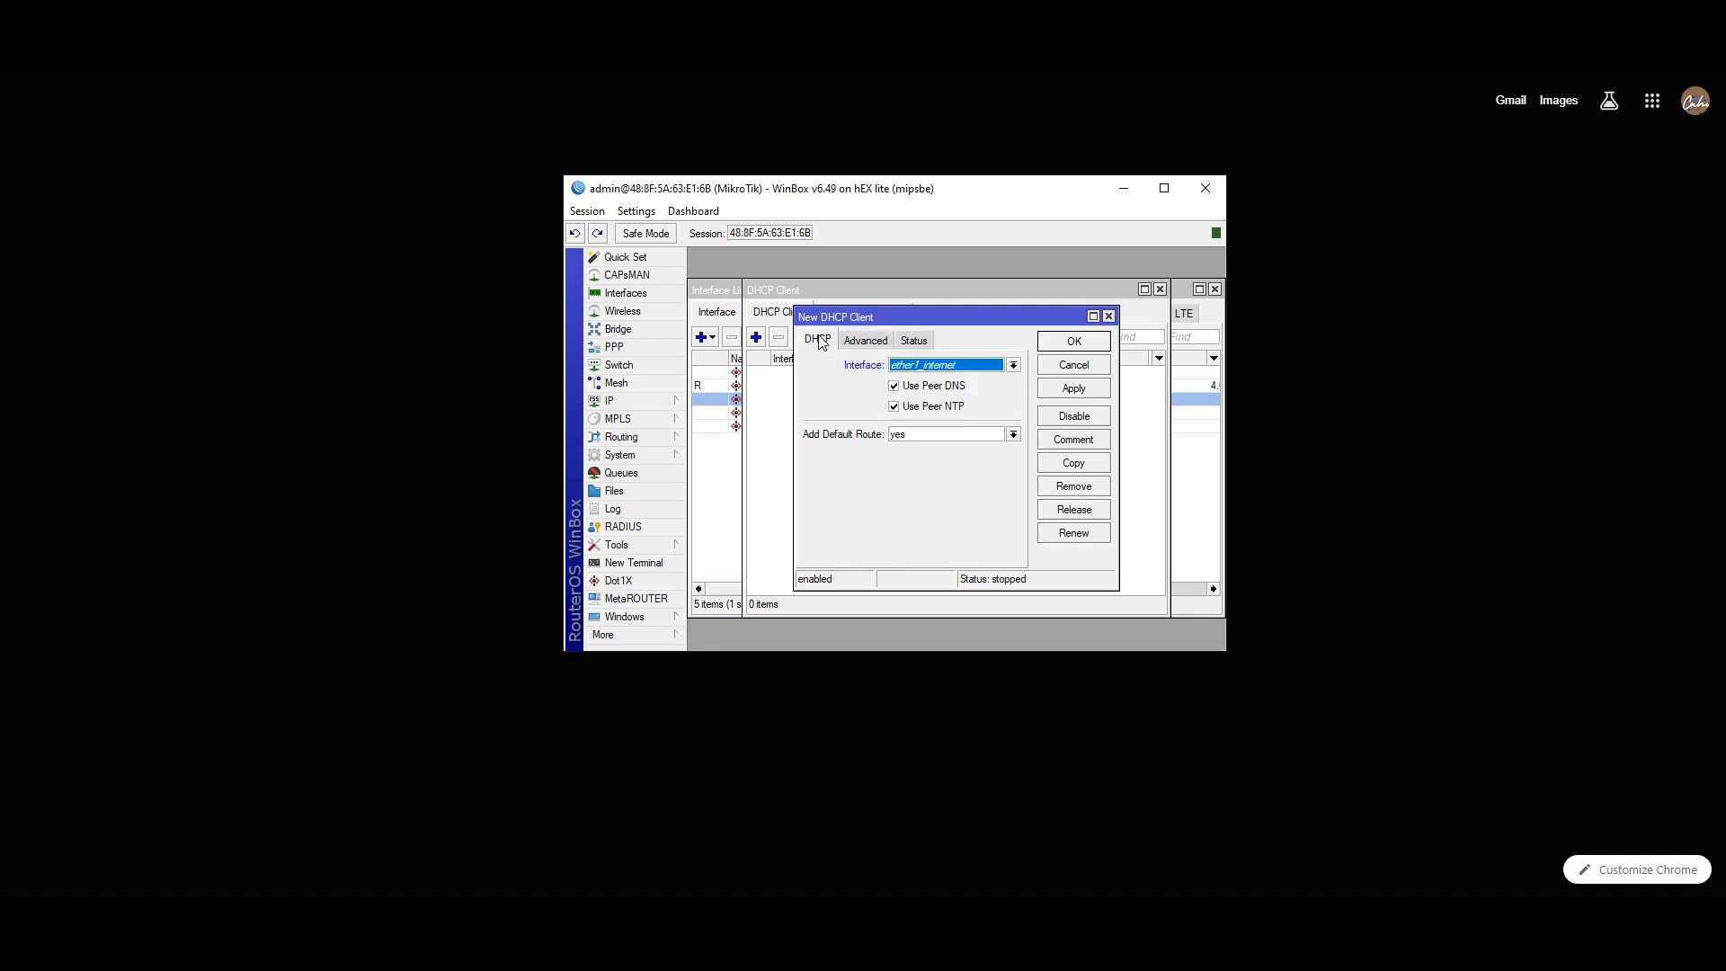
{"action": "left_click", "coordinate": [1058, 392]}
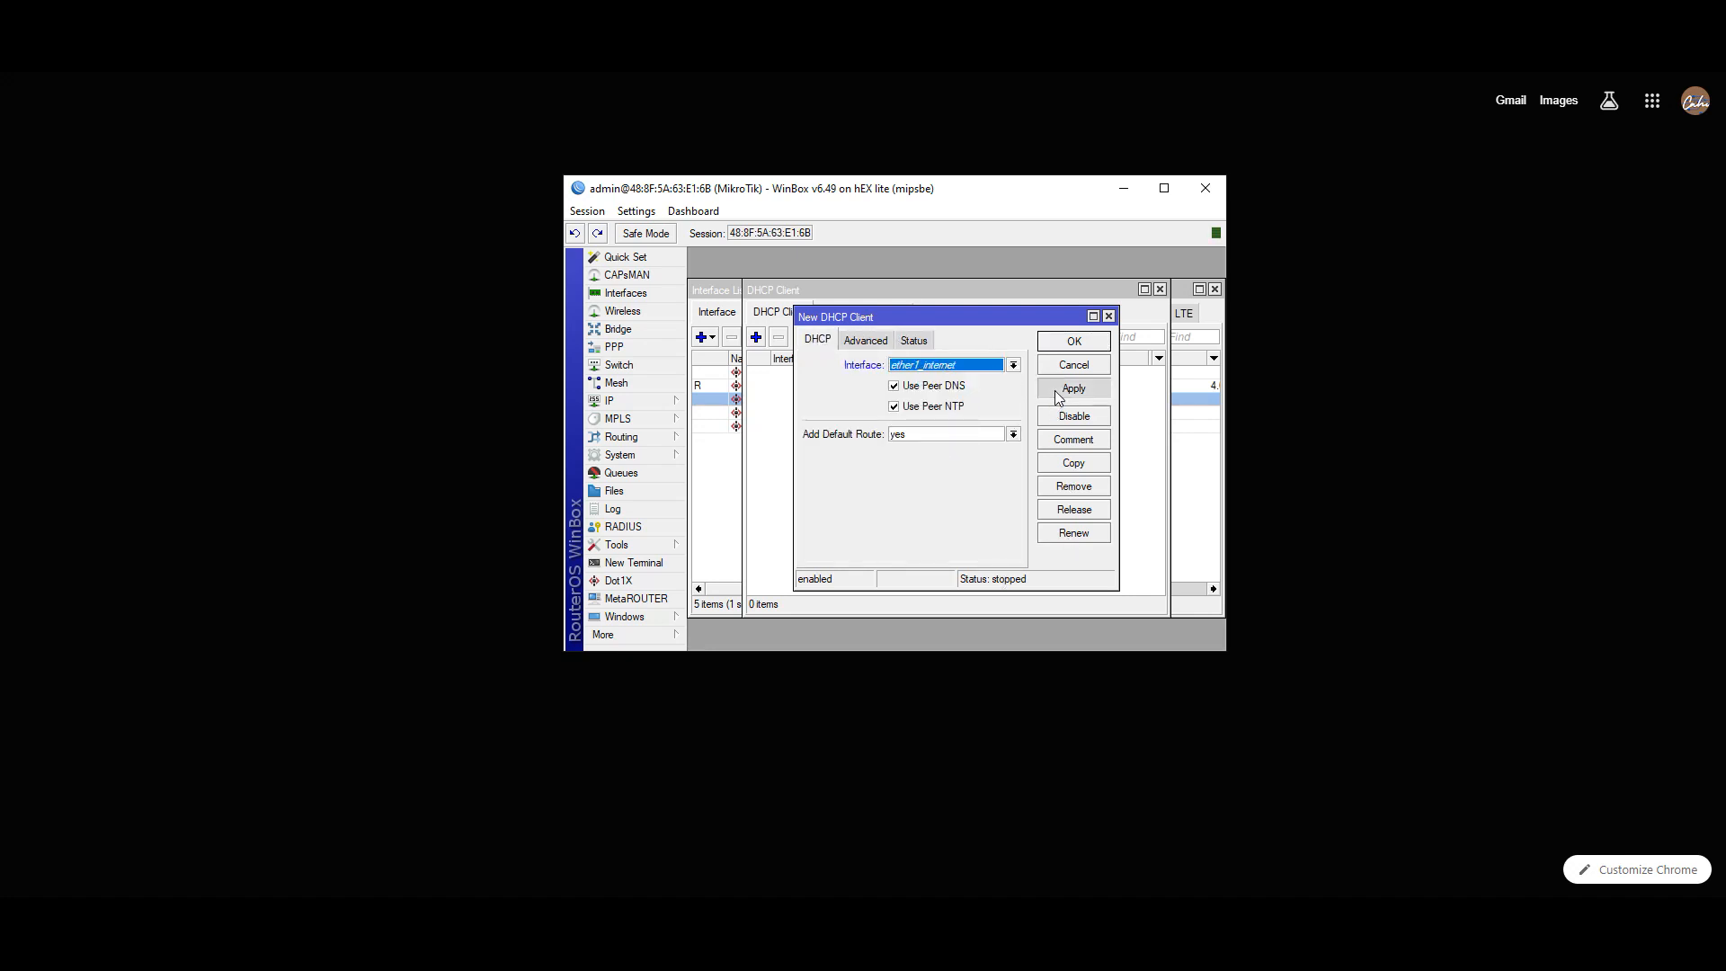
{"action": "left_click", "coordinate": [1074, 343]}
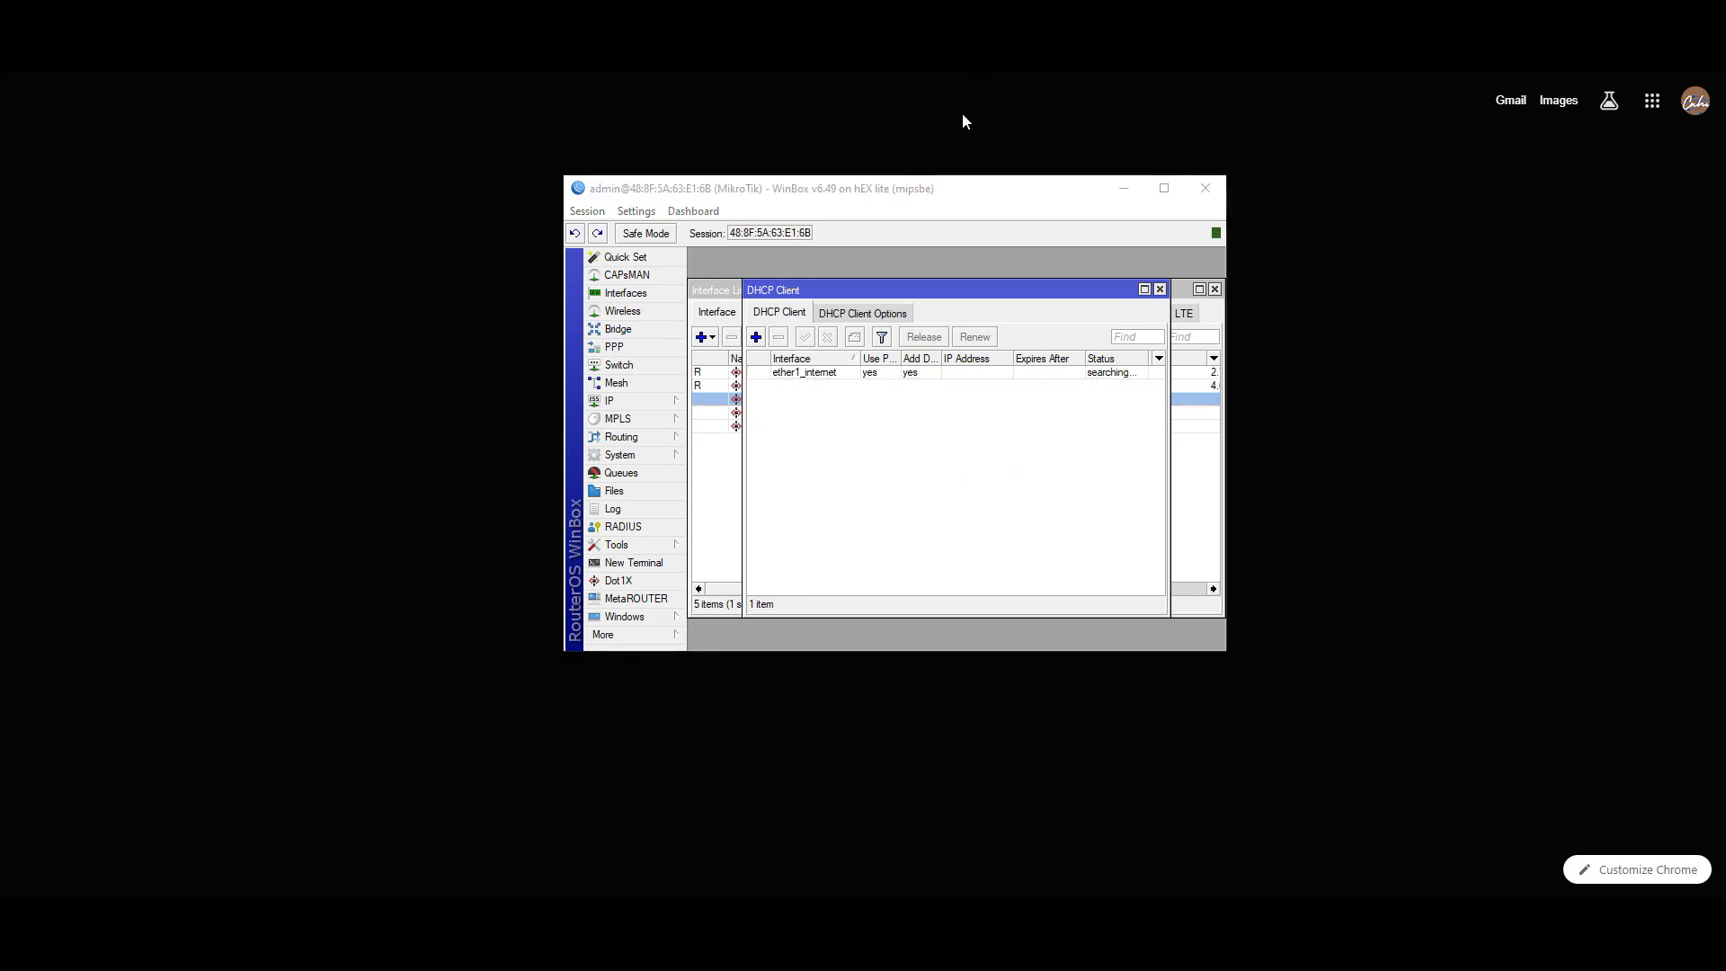
{"action": "double_click", "coordinate": [916, 374]}
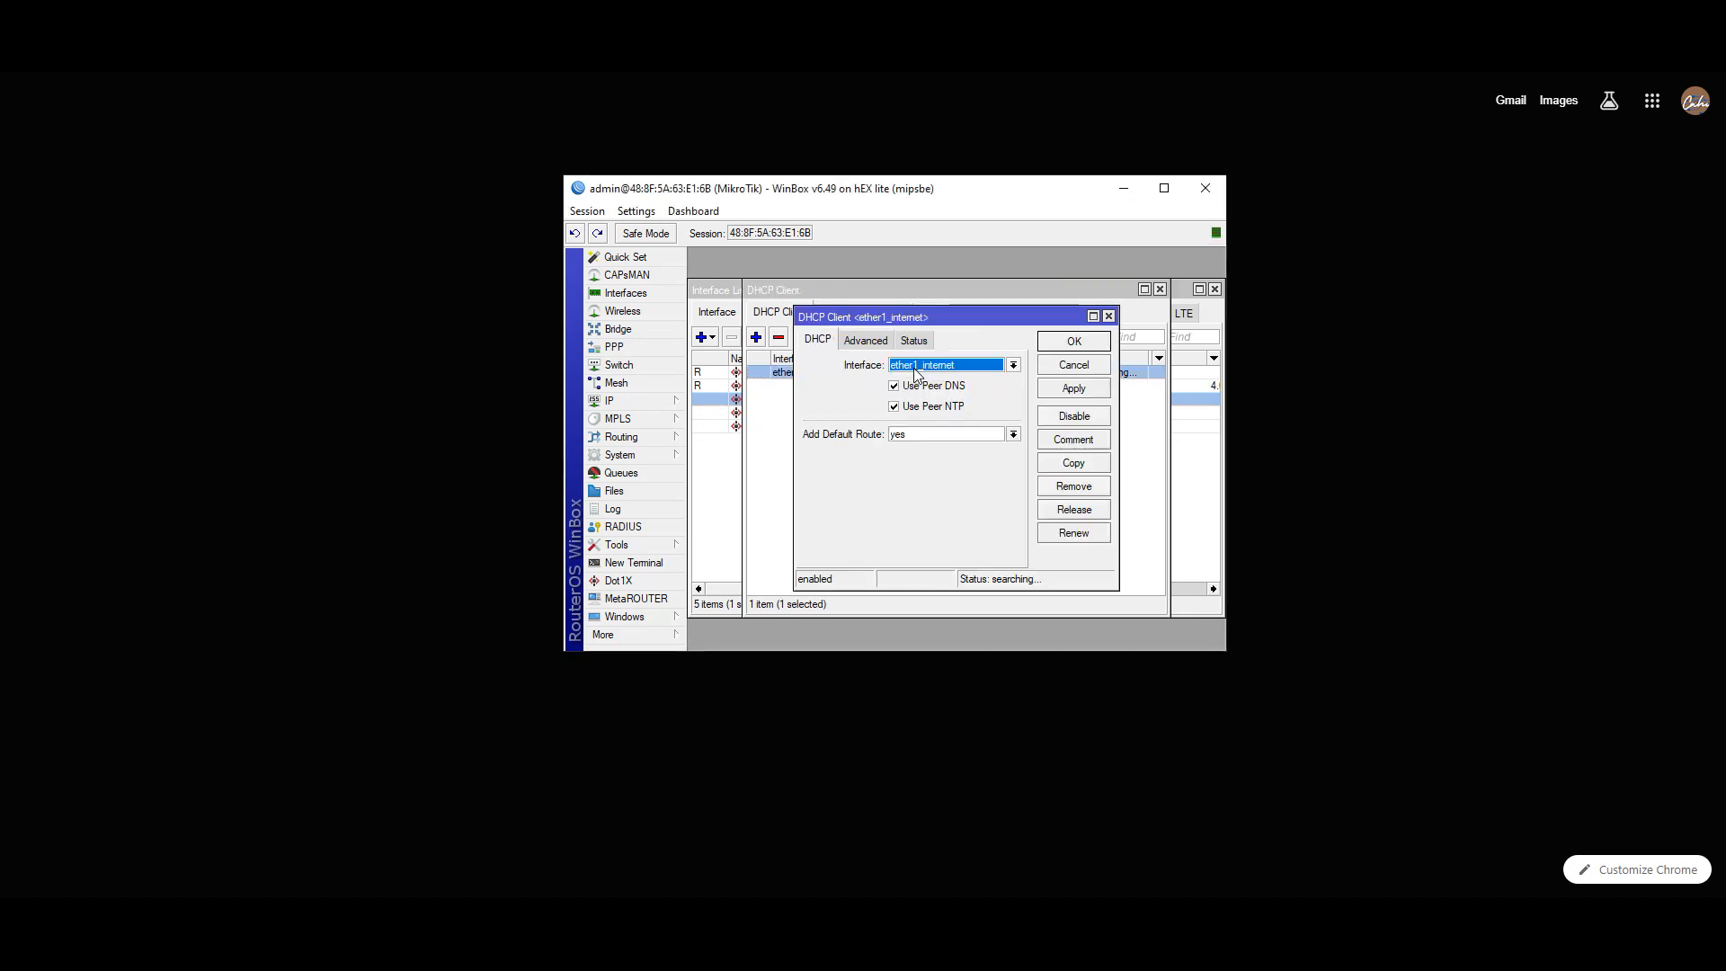
{"action": "left_click", "coordinate": [1089, 390]}
{"action": "left_click", "coordinate": [1077, 342]}
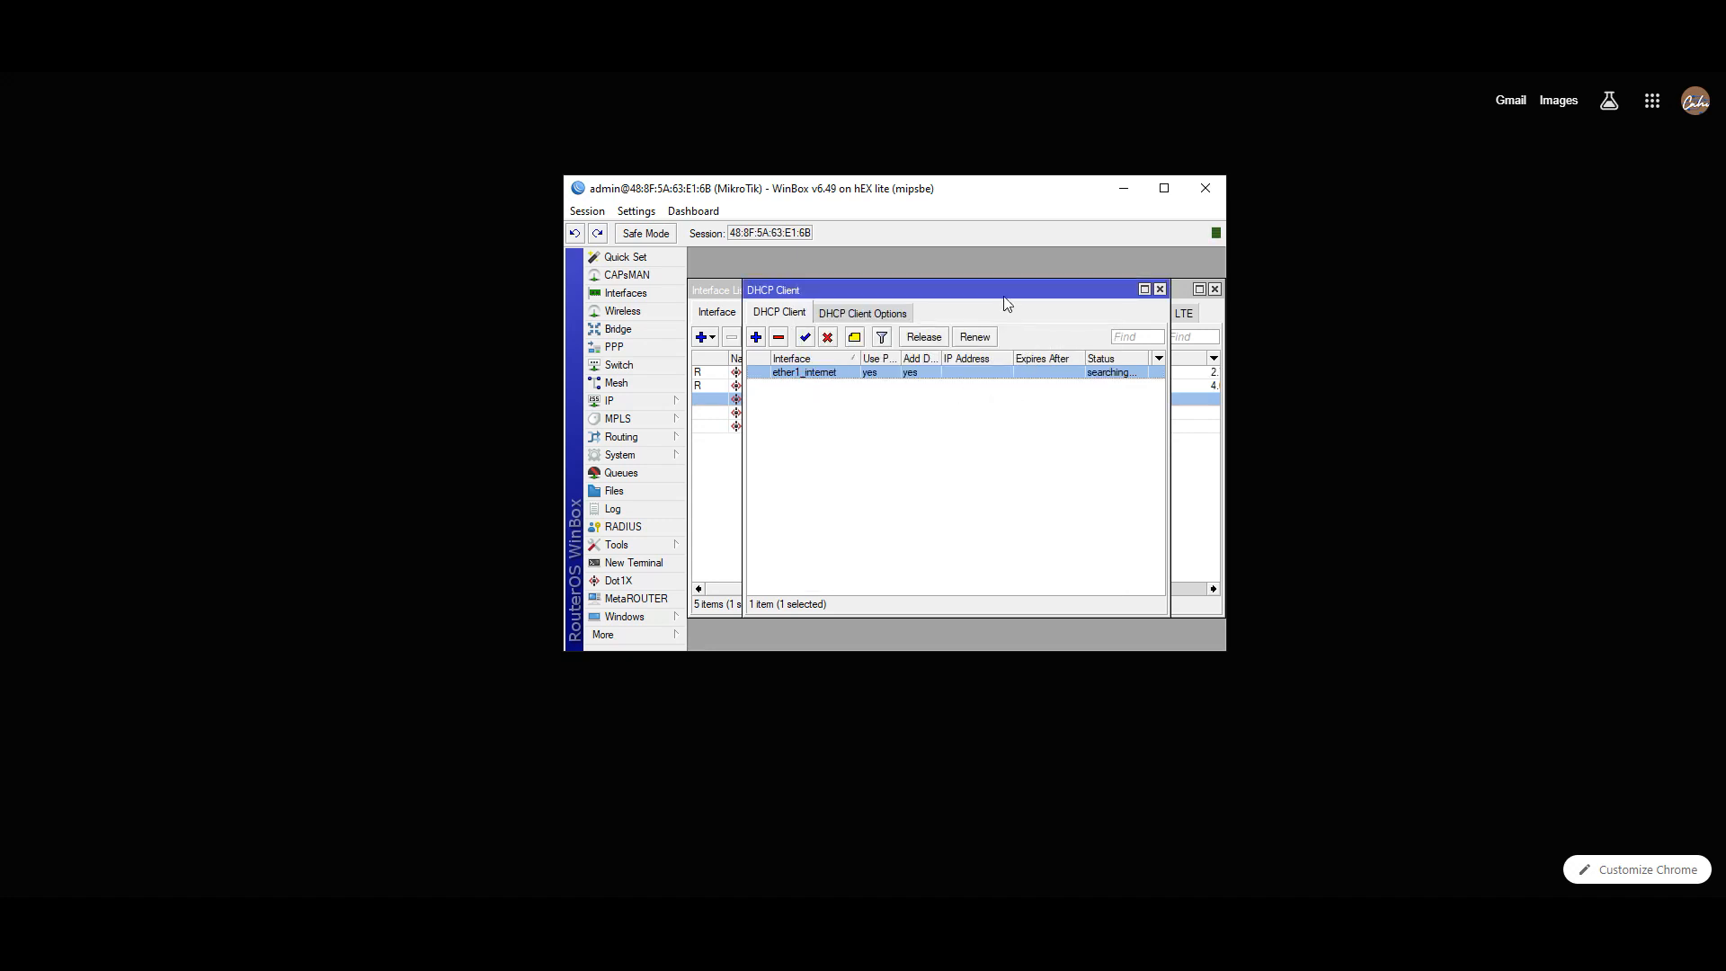
- Disable ether1_internet and rename ether5 to ether5_internet
{"action": "left_click_drag", "start_coordinate": [1005, 289], "coordinate": [975, 261]}
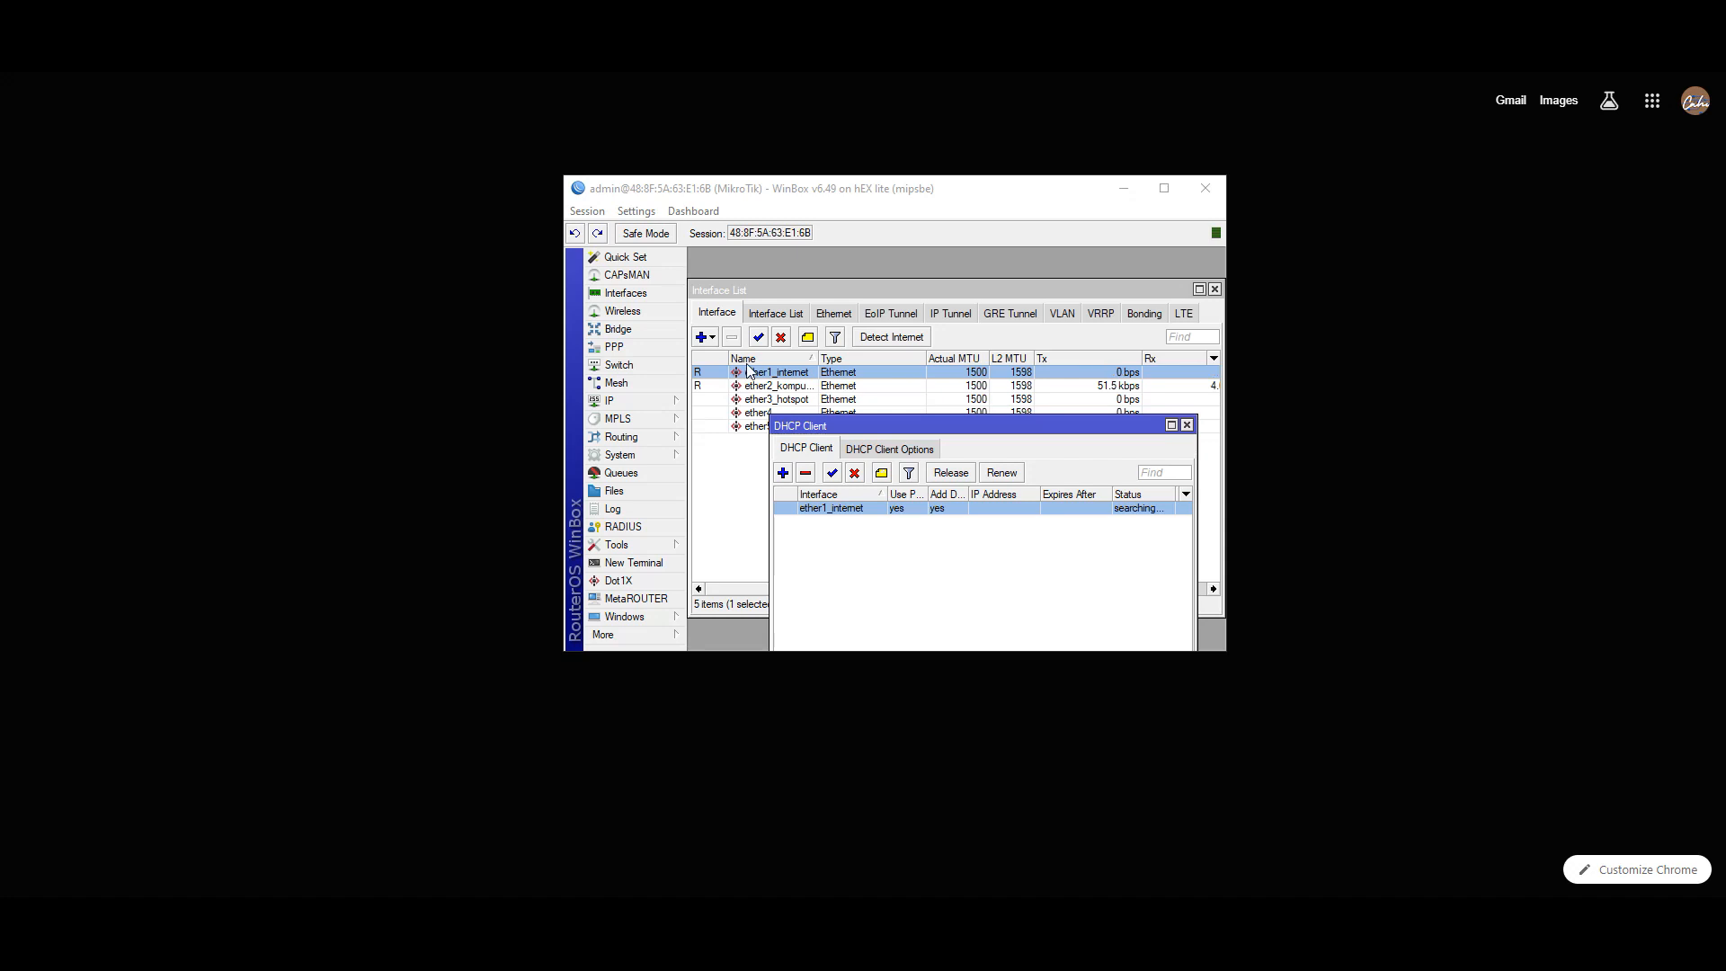
{"action": "left_click", "coordinate": [779, 338]}
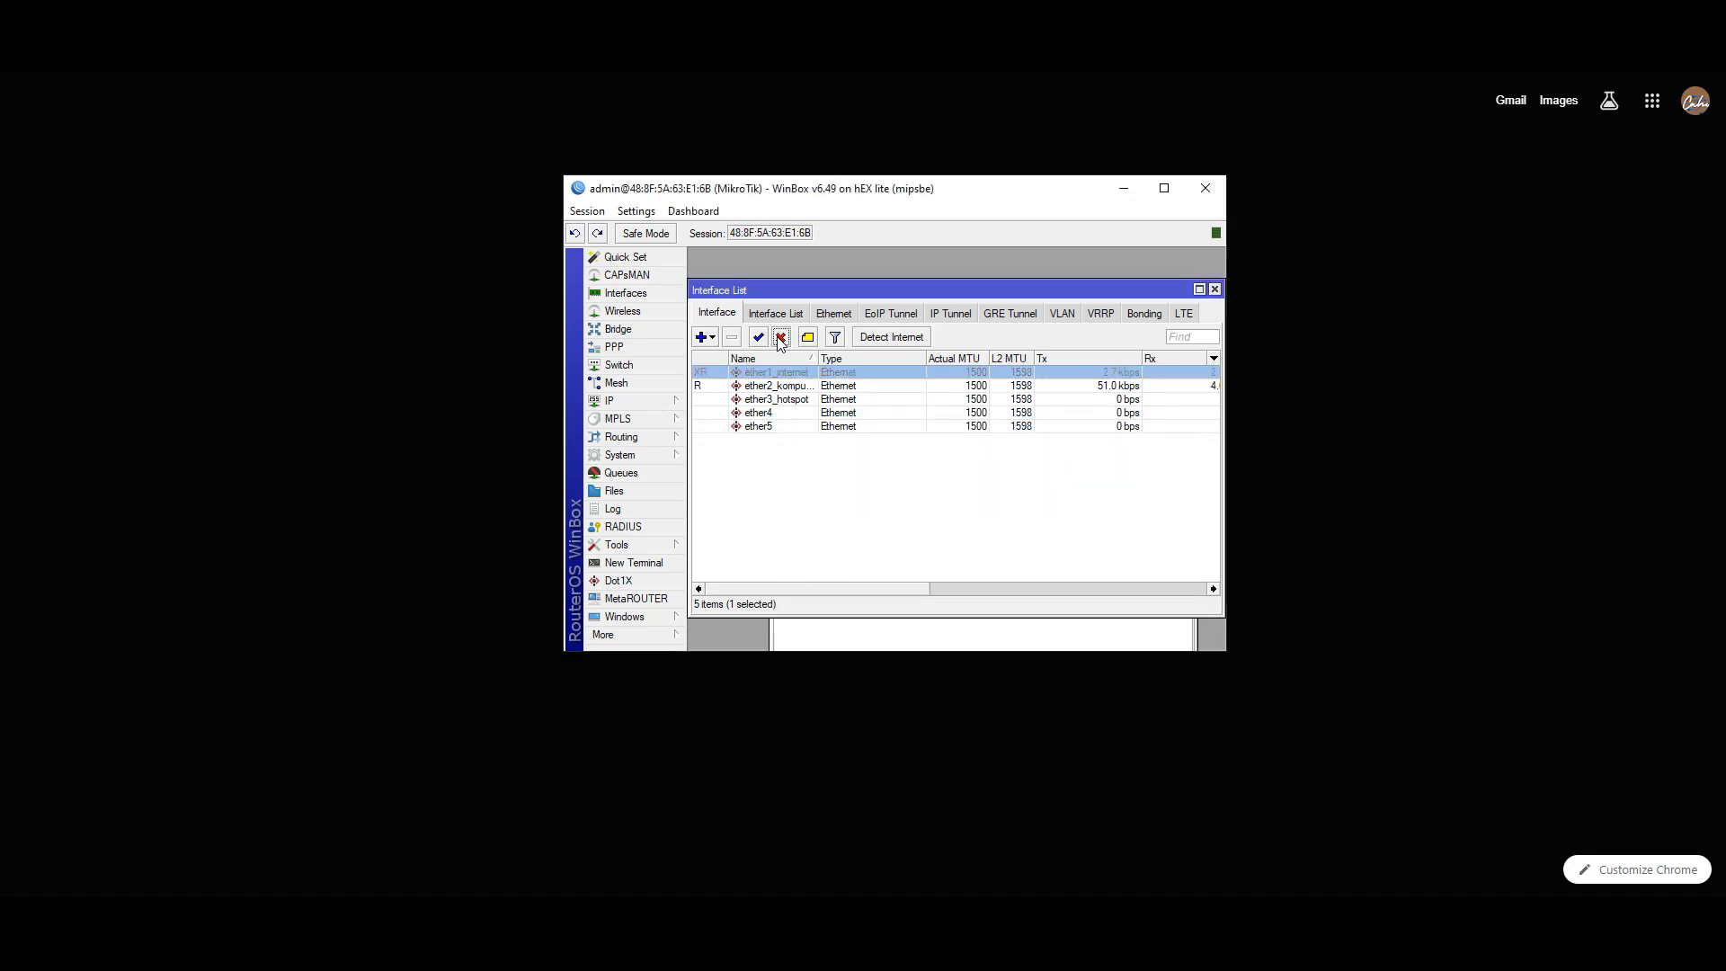
{"action": "double_click", "coordinate": [760, 426]}
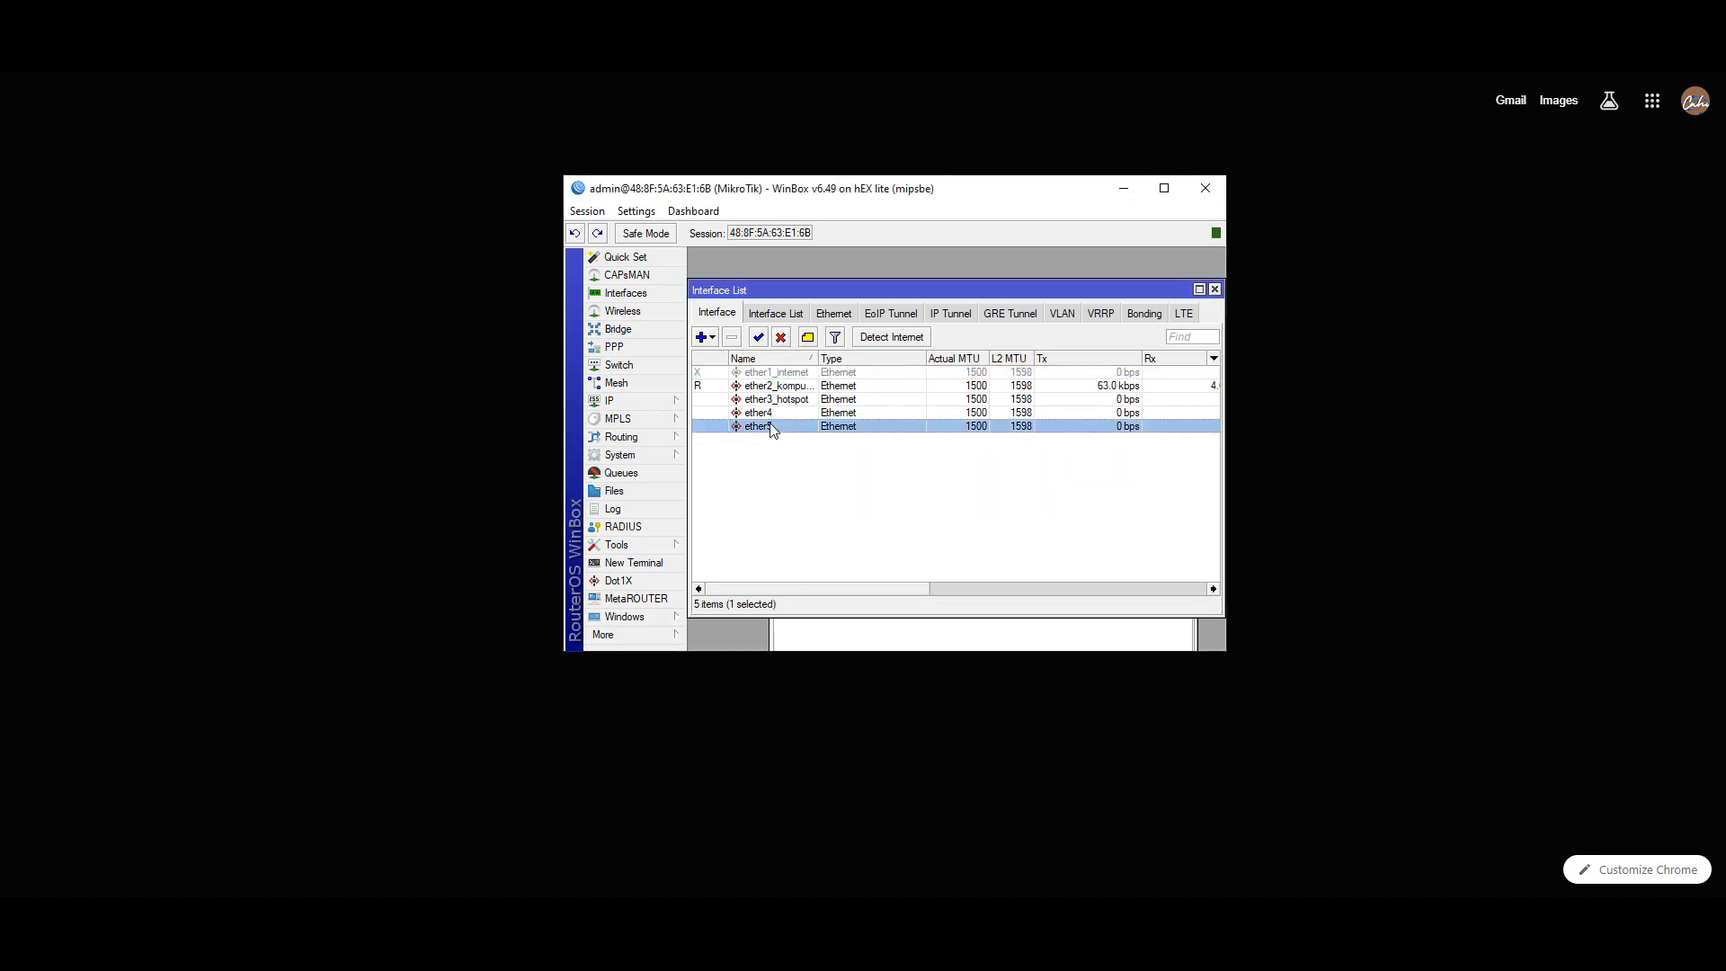
{"action": "left_click", "coordinate": [970, 310]}
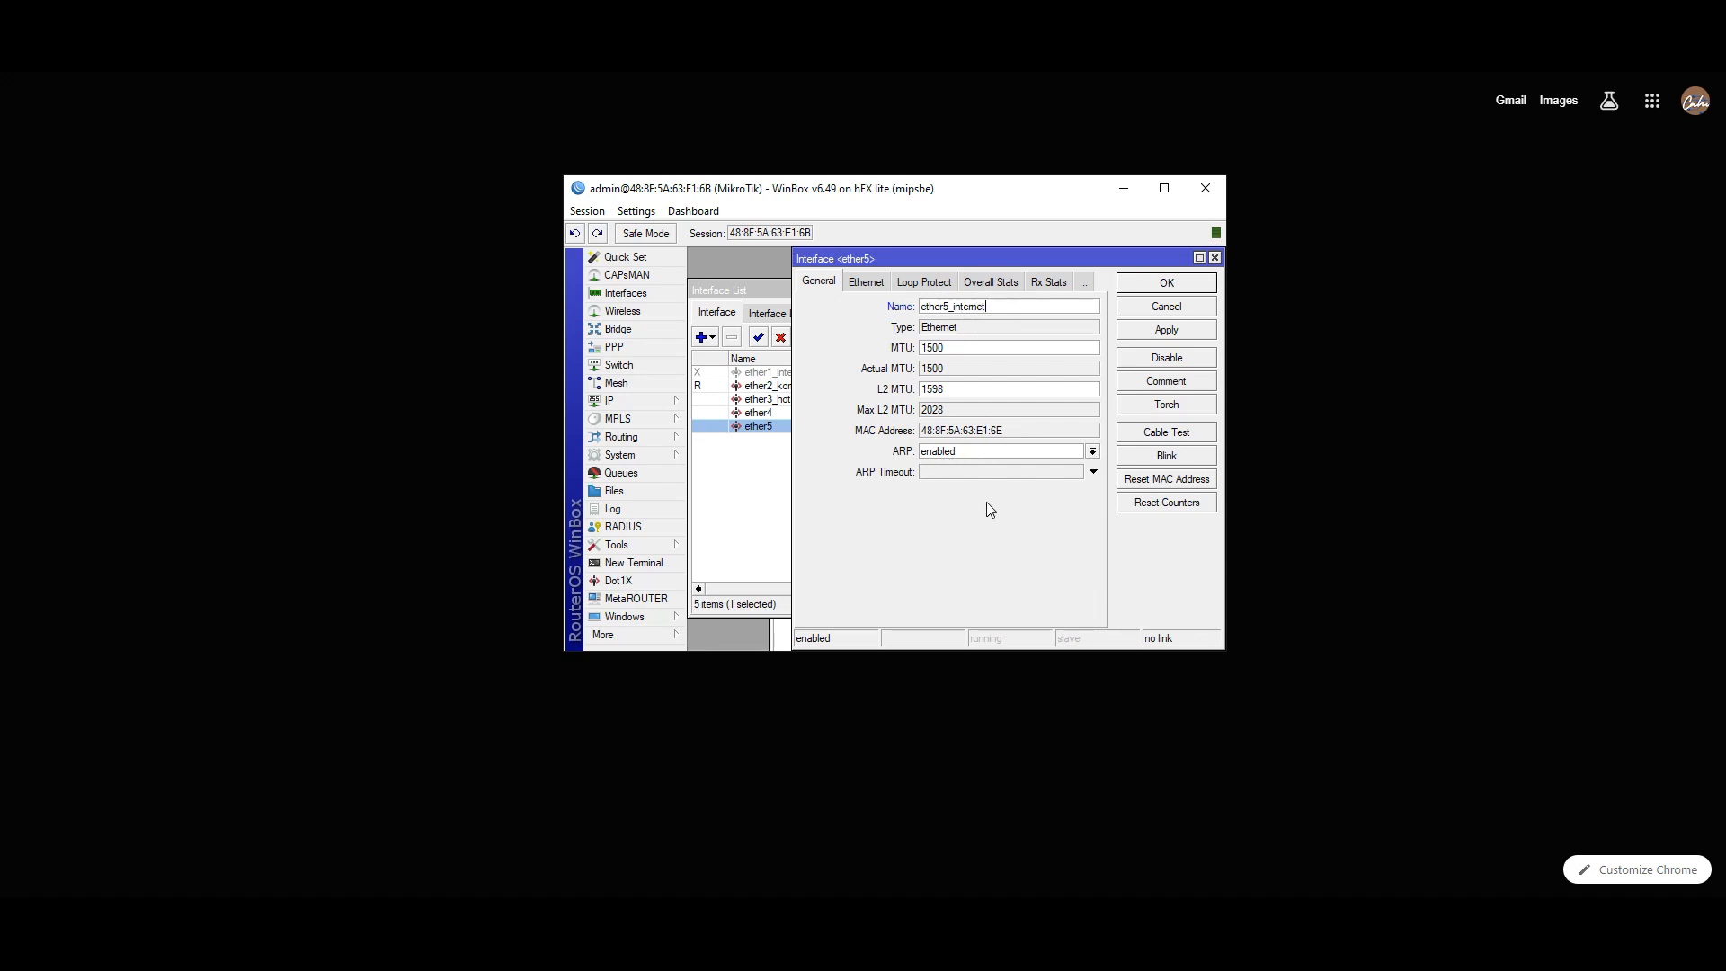
{"action": "left_click", "coordinate": [1165, 329]}
{"action": "left_click", "coordinate": [1168, 283]}
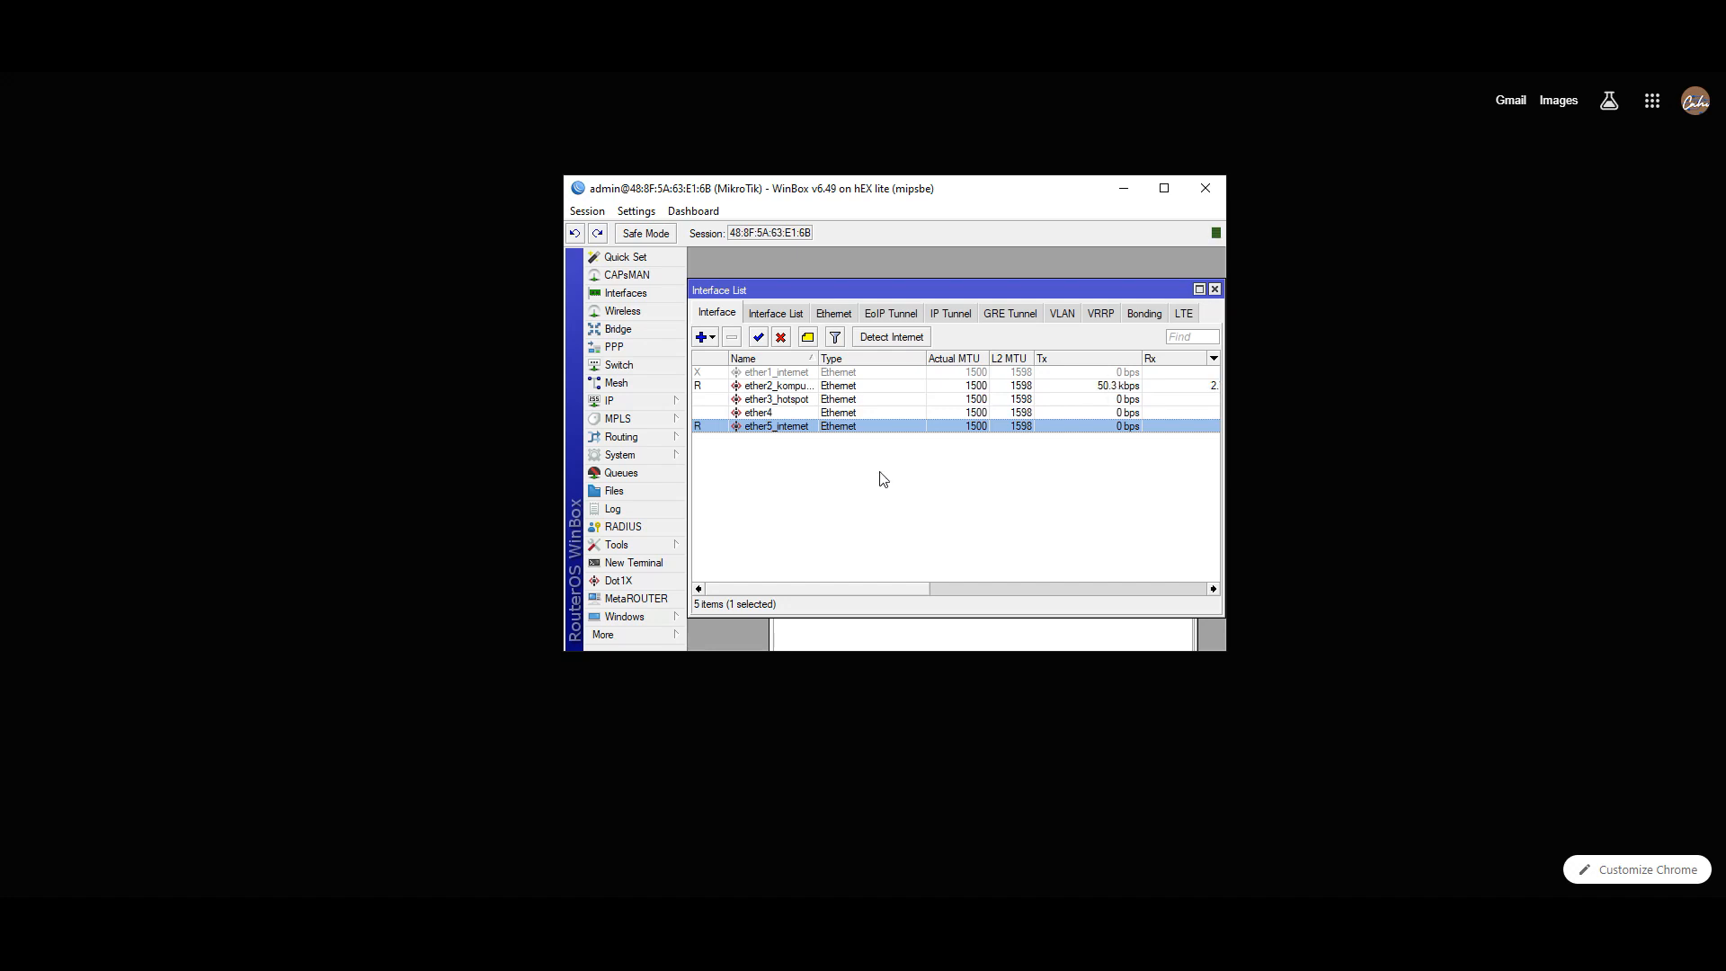
- Switch the DHCP client's interface to ether5_internet and close the DHCP Client window
{"action": "left_click", "coordinate": [831, 646]}
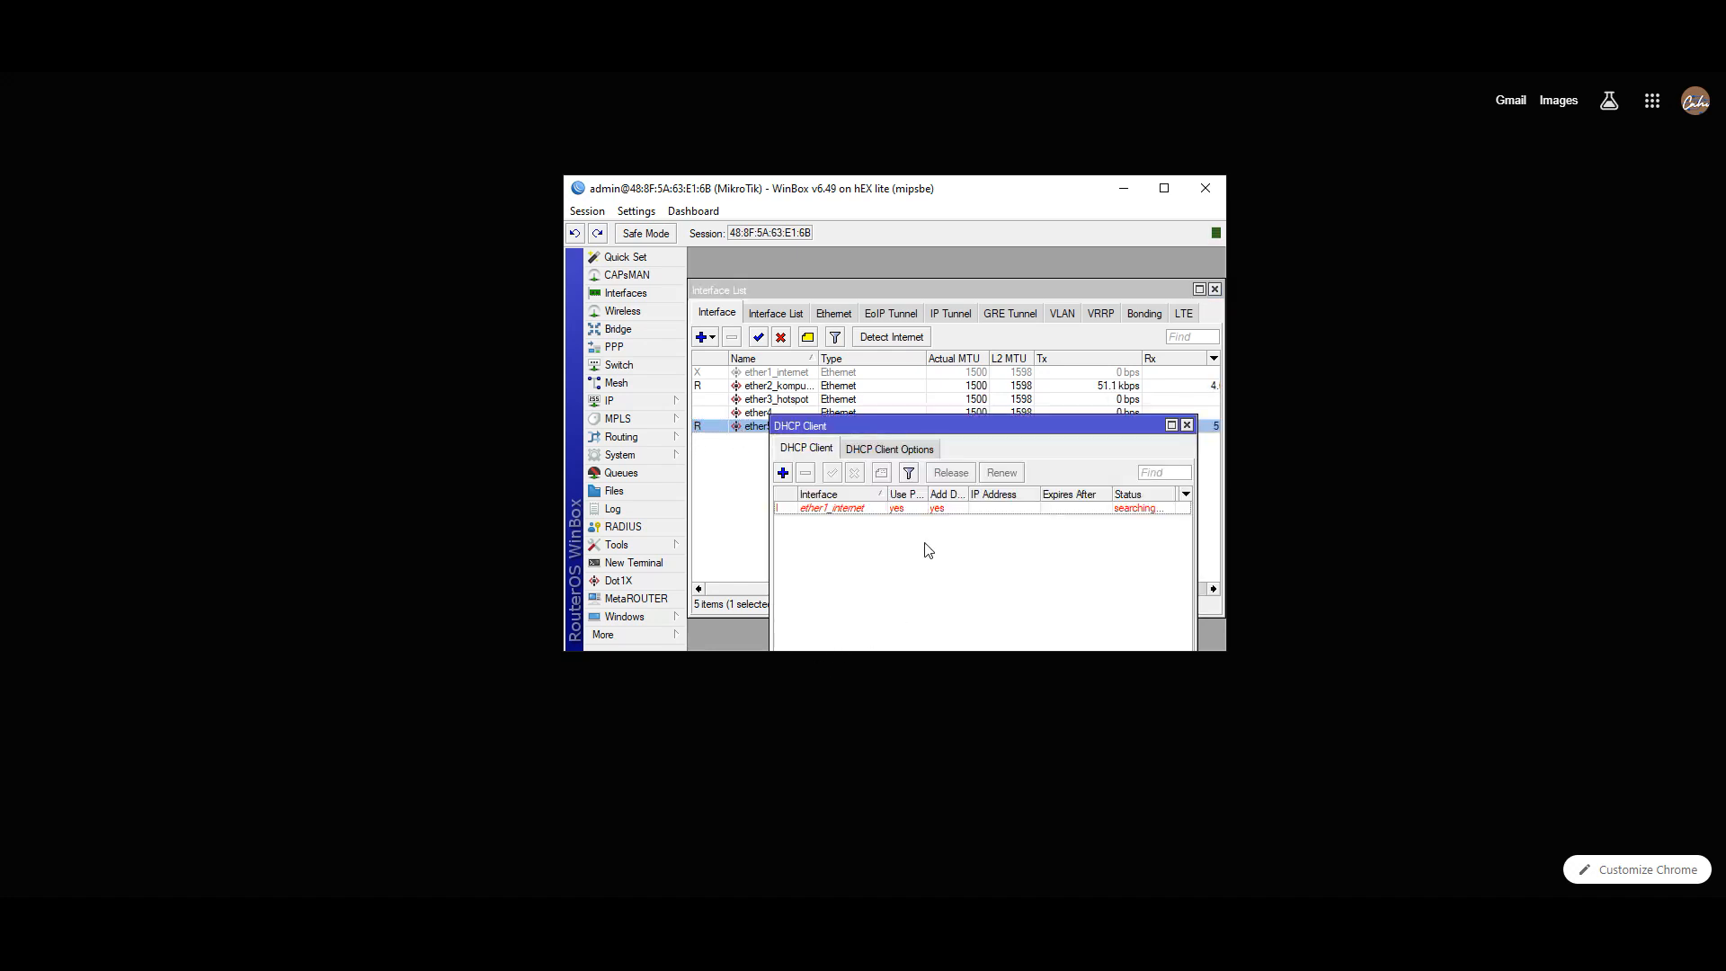
{"action": "left_click", "coordinate": [828, 514]}
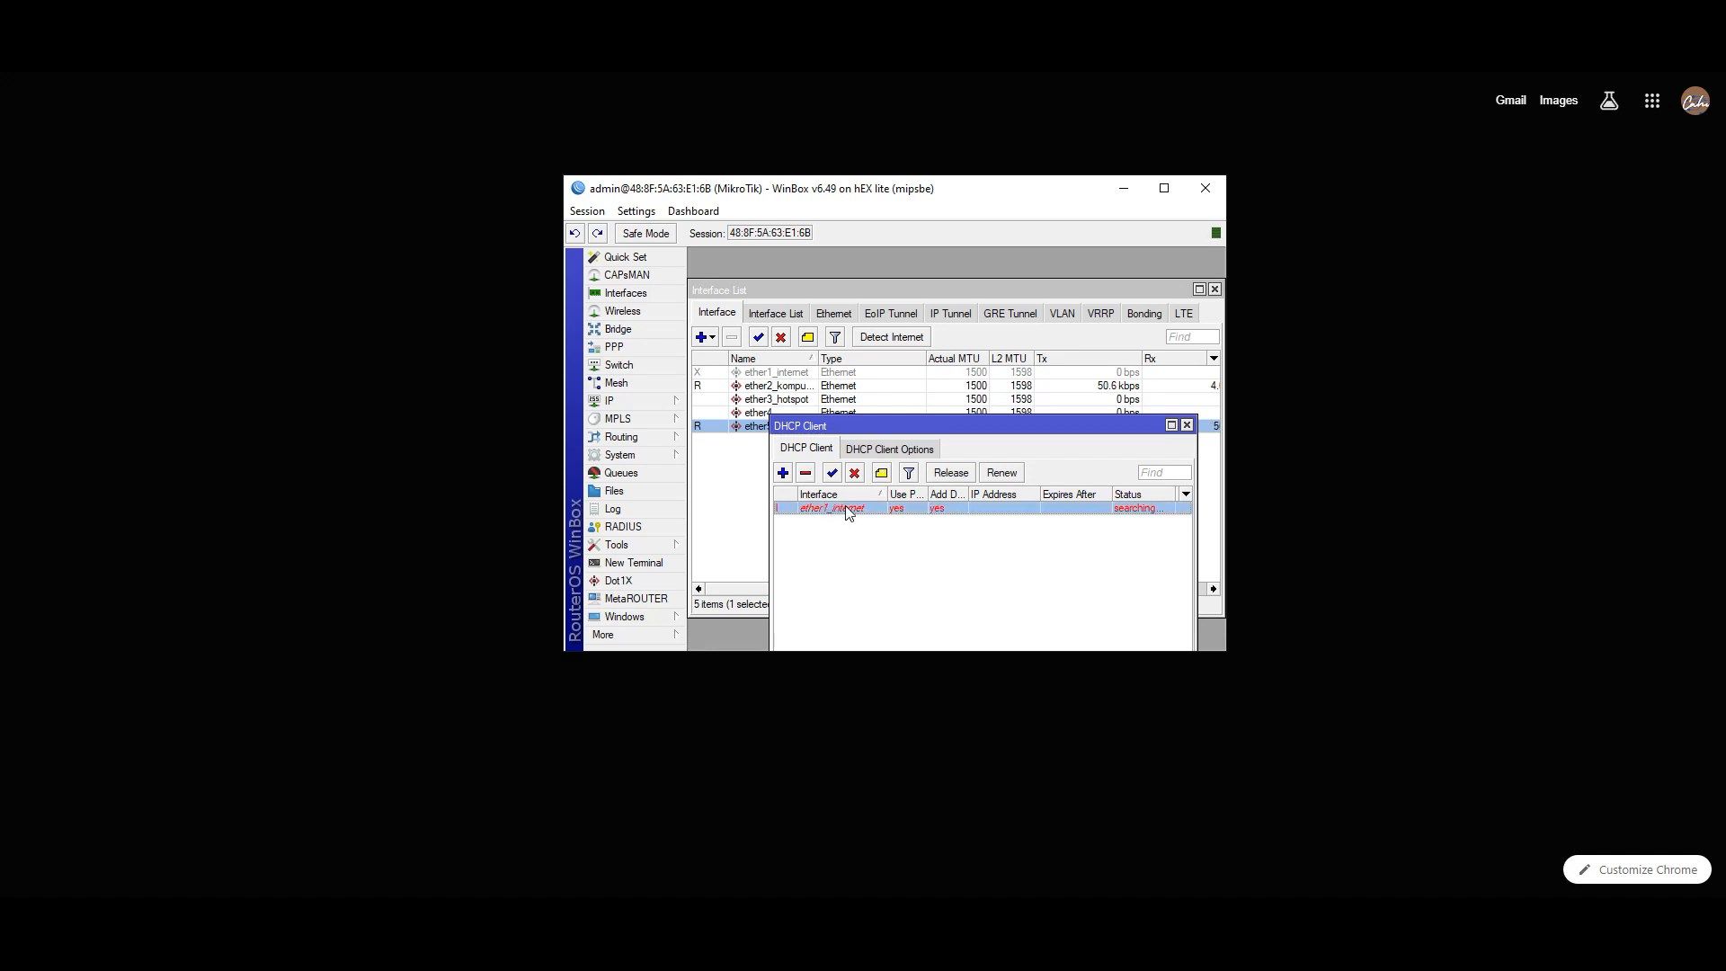
{"action": "double_click", "coordinate": [847, 513]}
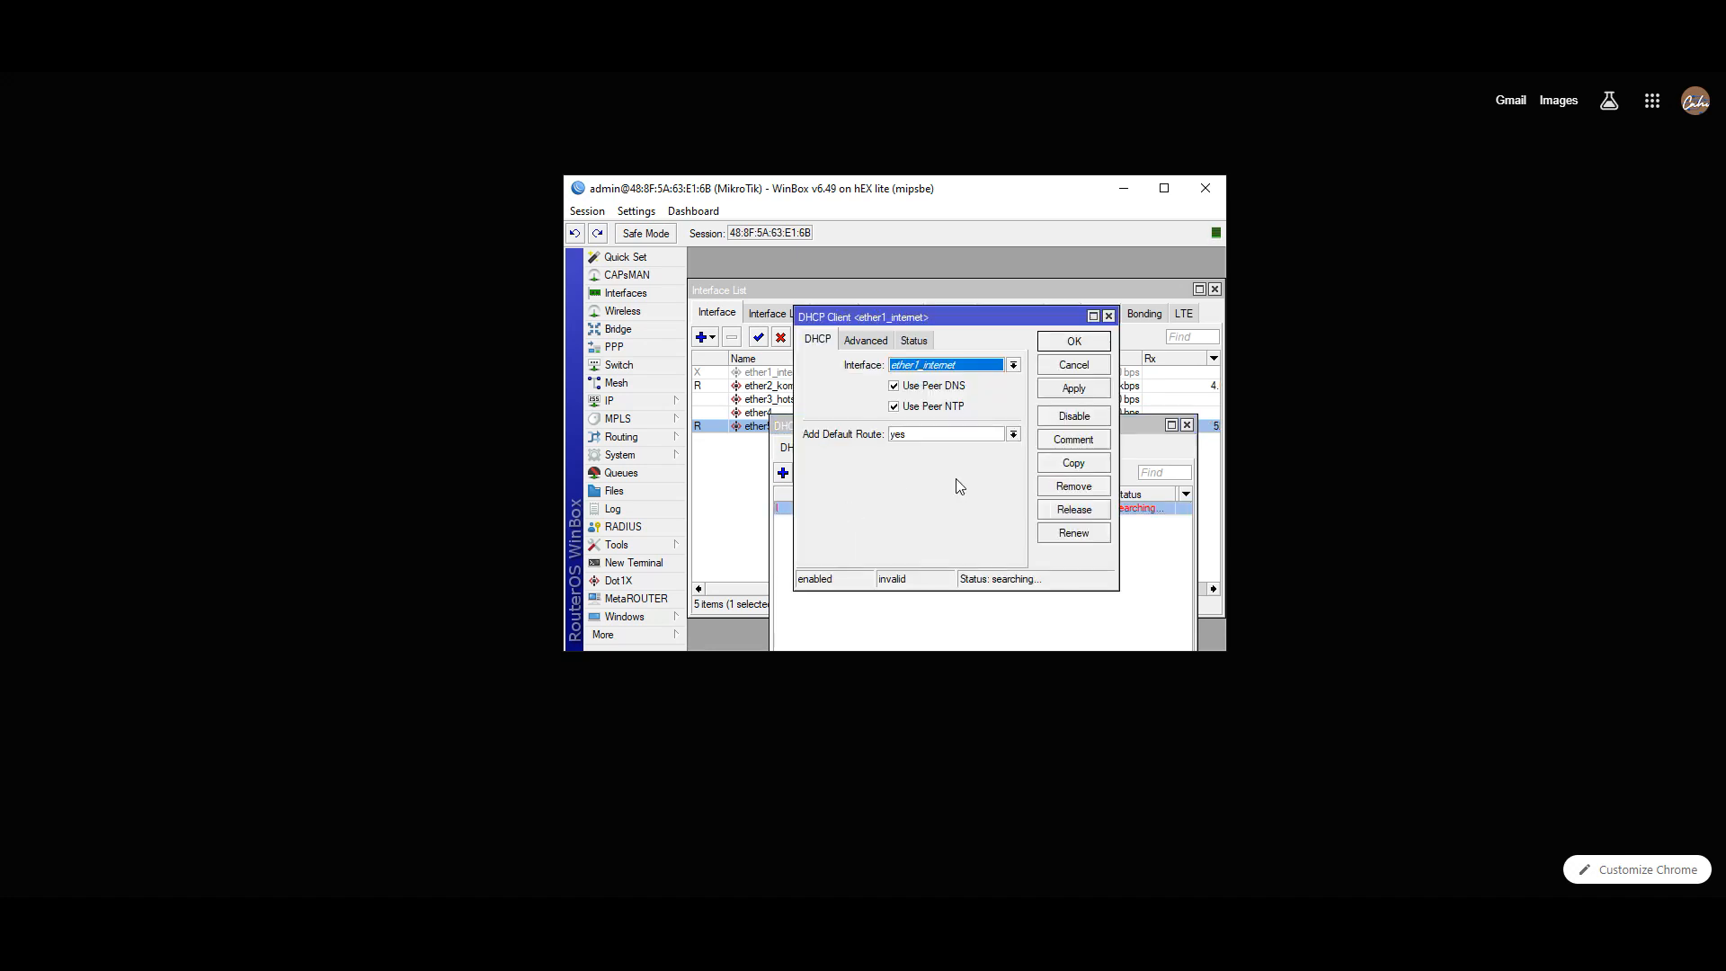
{"action": "left_click", "coordinate": [982, 364]}
{"action": "left_click", "coordinate": [954, 422]}
{"action": "left_click", "coordinate": [1056, 395]}
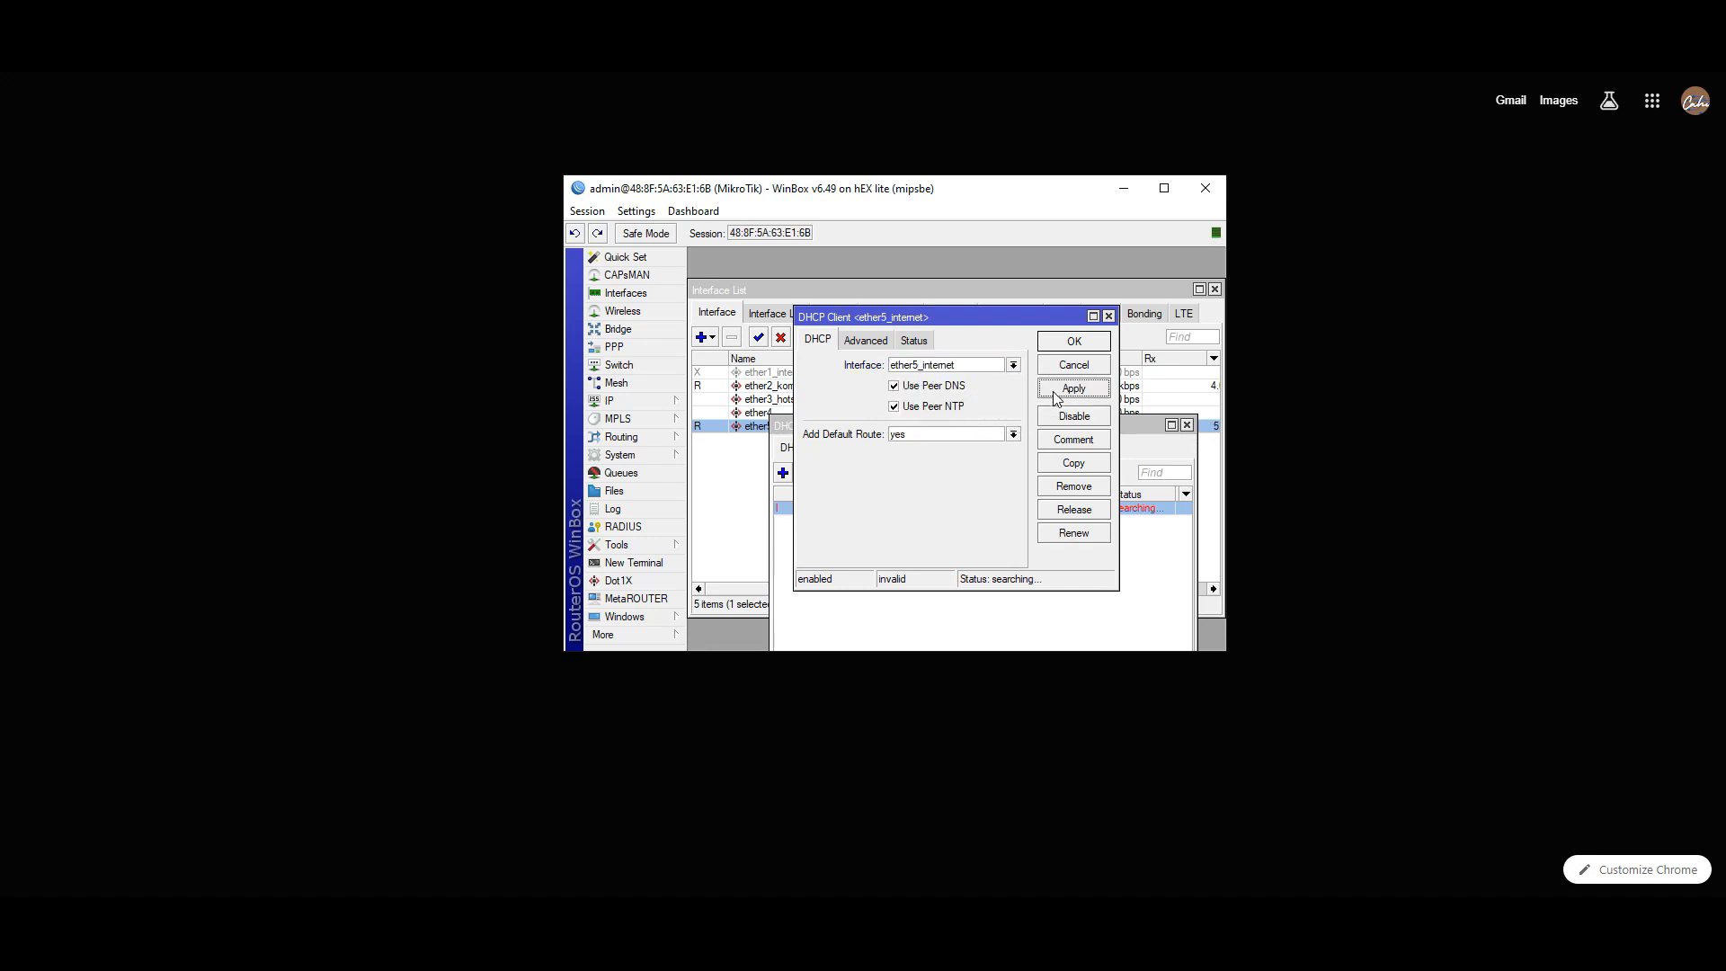
{"action": "left_click", "coordinate": [1073, 342]}
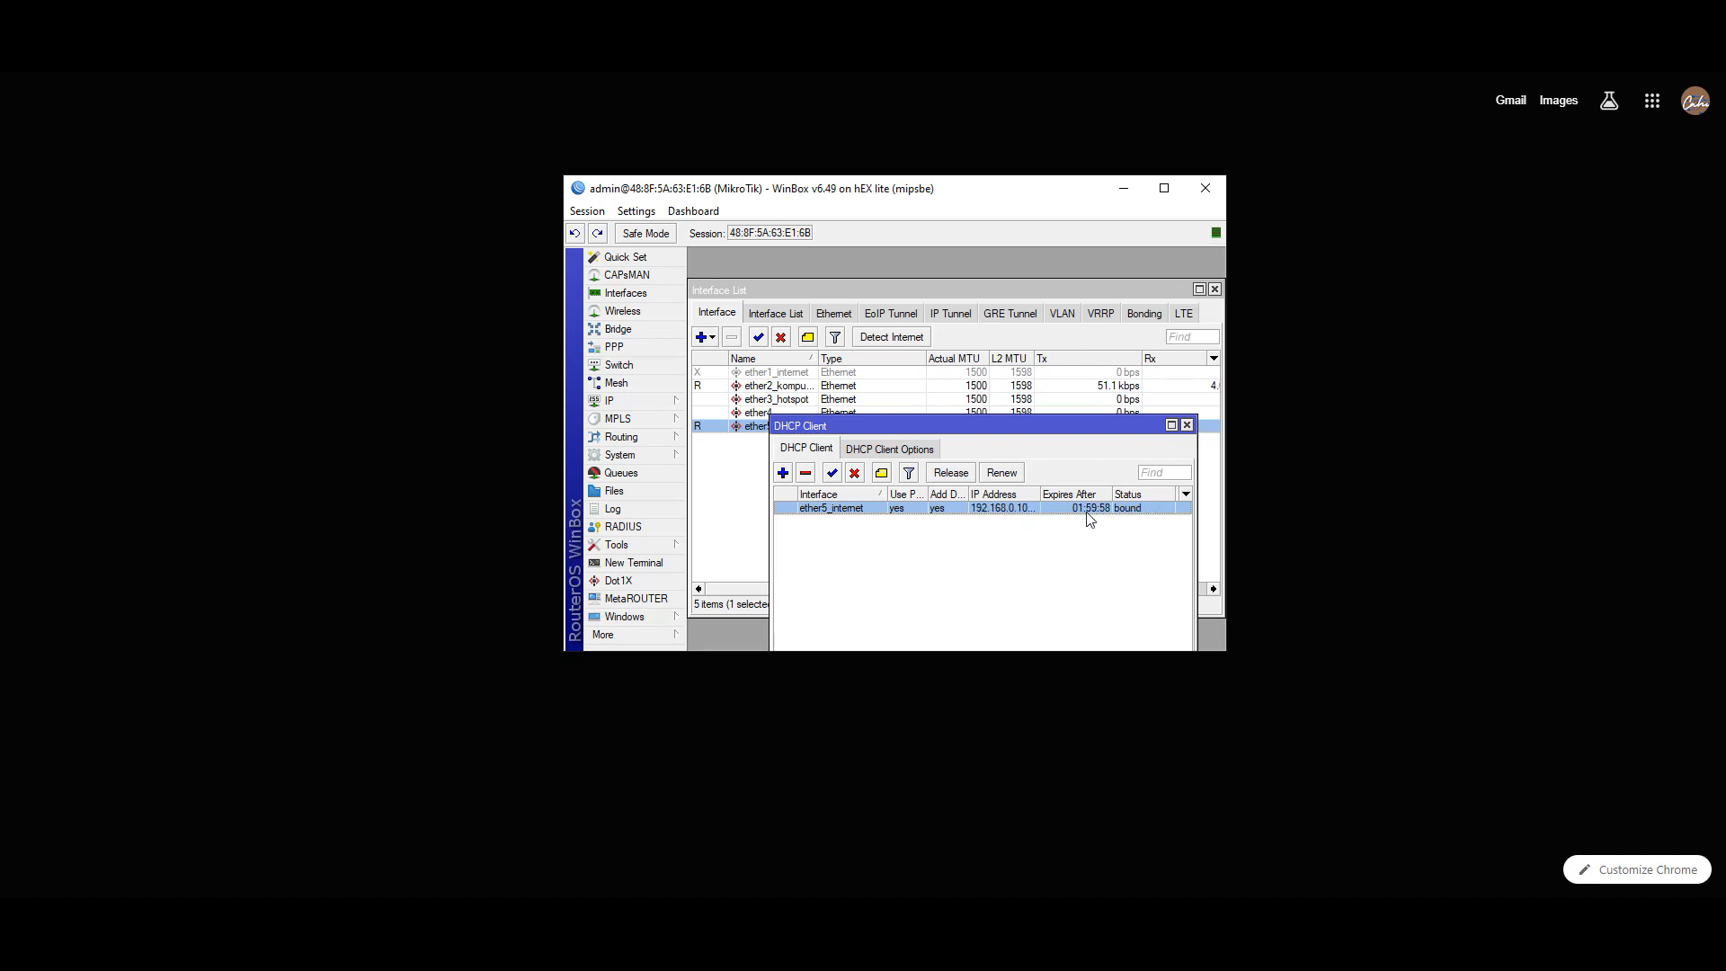
{"action": "left_click_drag", "start_coordinate": [1081, 427], "coordinate": [1029, 278]}
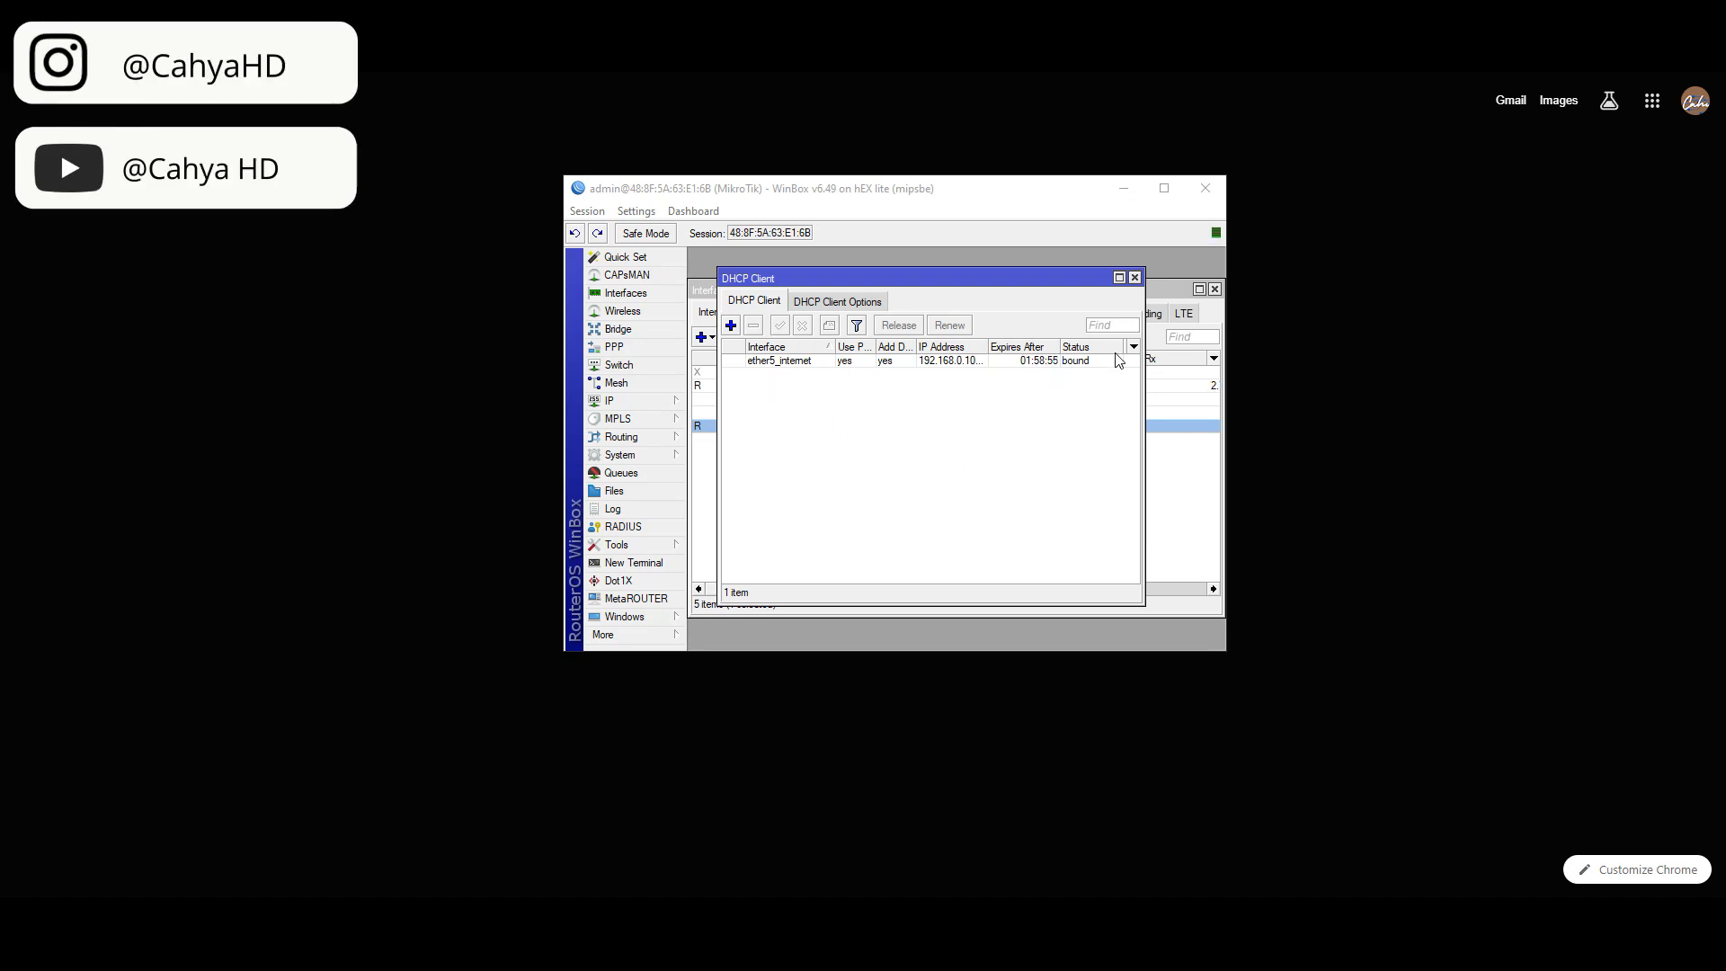
{"action": "left_click", "coordinate": [1135, 276]}
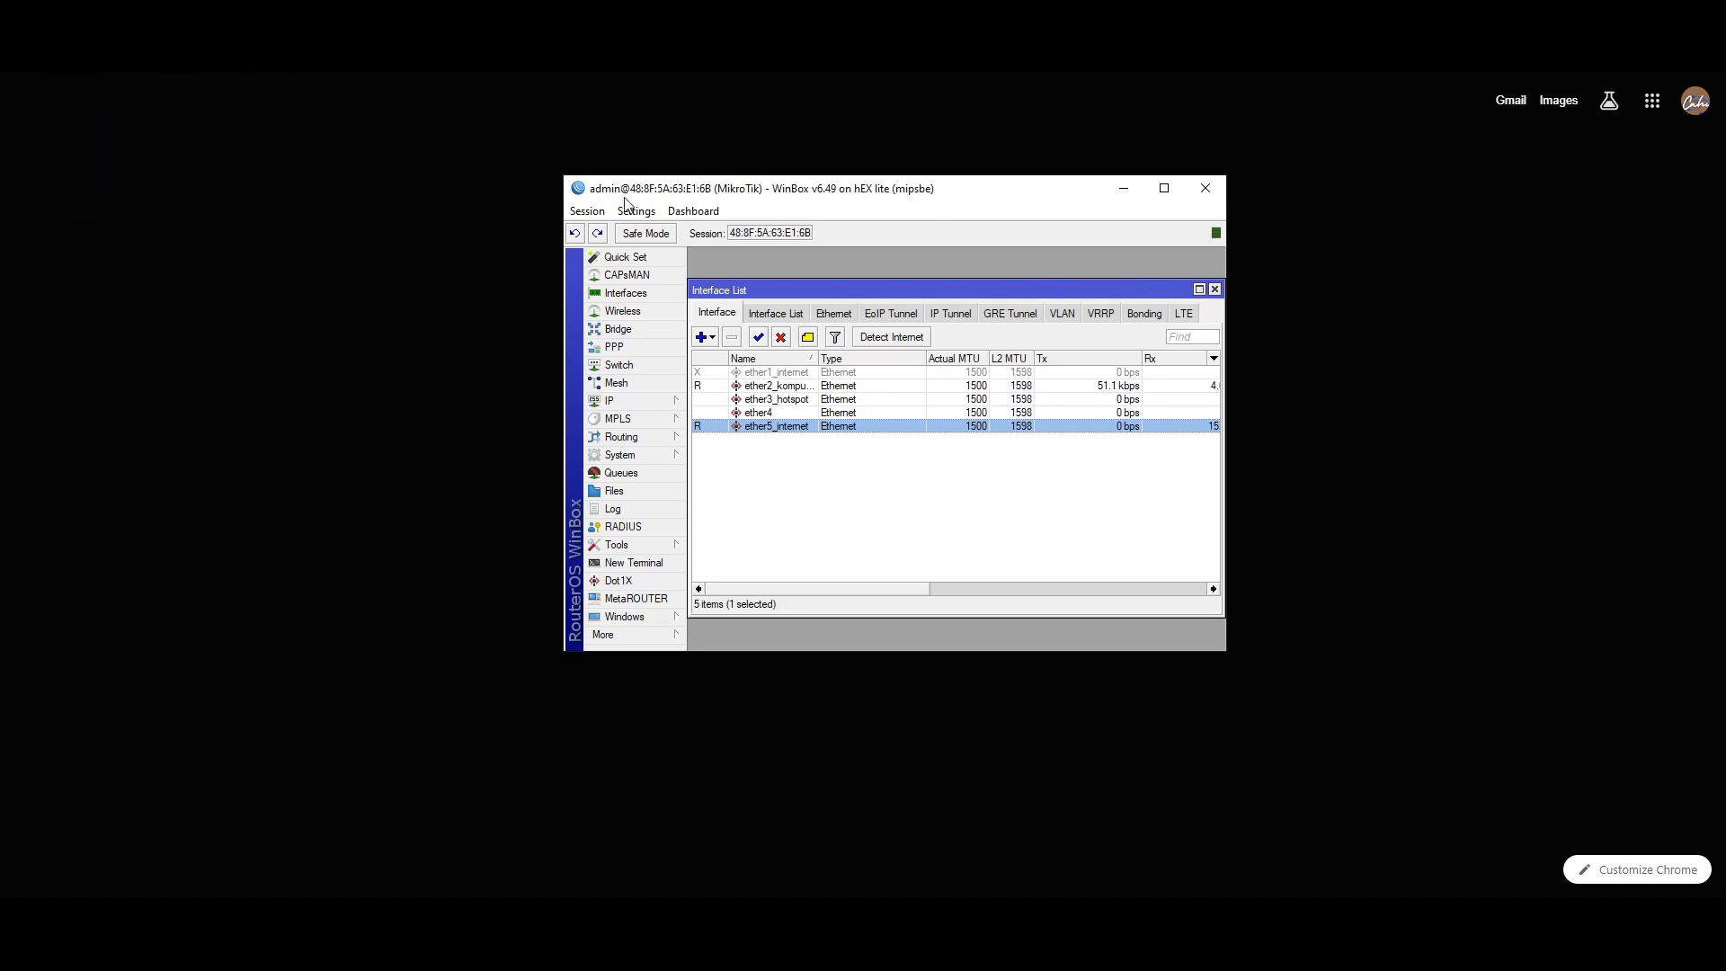
- Enlarge the WinBox window and set the first DNS server to 8.8.8.8
{"action": "left_click_drag", "start_coordinate": [565, 200], "coordinate": [97, 200]}
{"action": "left_click_drag", "start_coordinate": [1226, 536], "coordinate": [1725, 497]}
{"action": "left_click", "coordinate": [733, 288]}
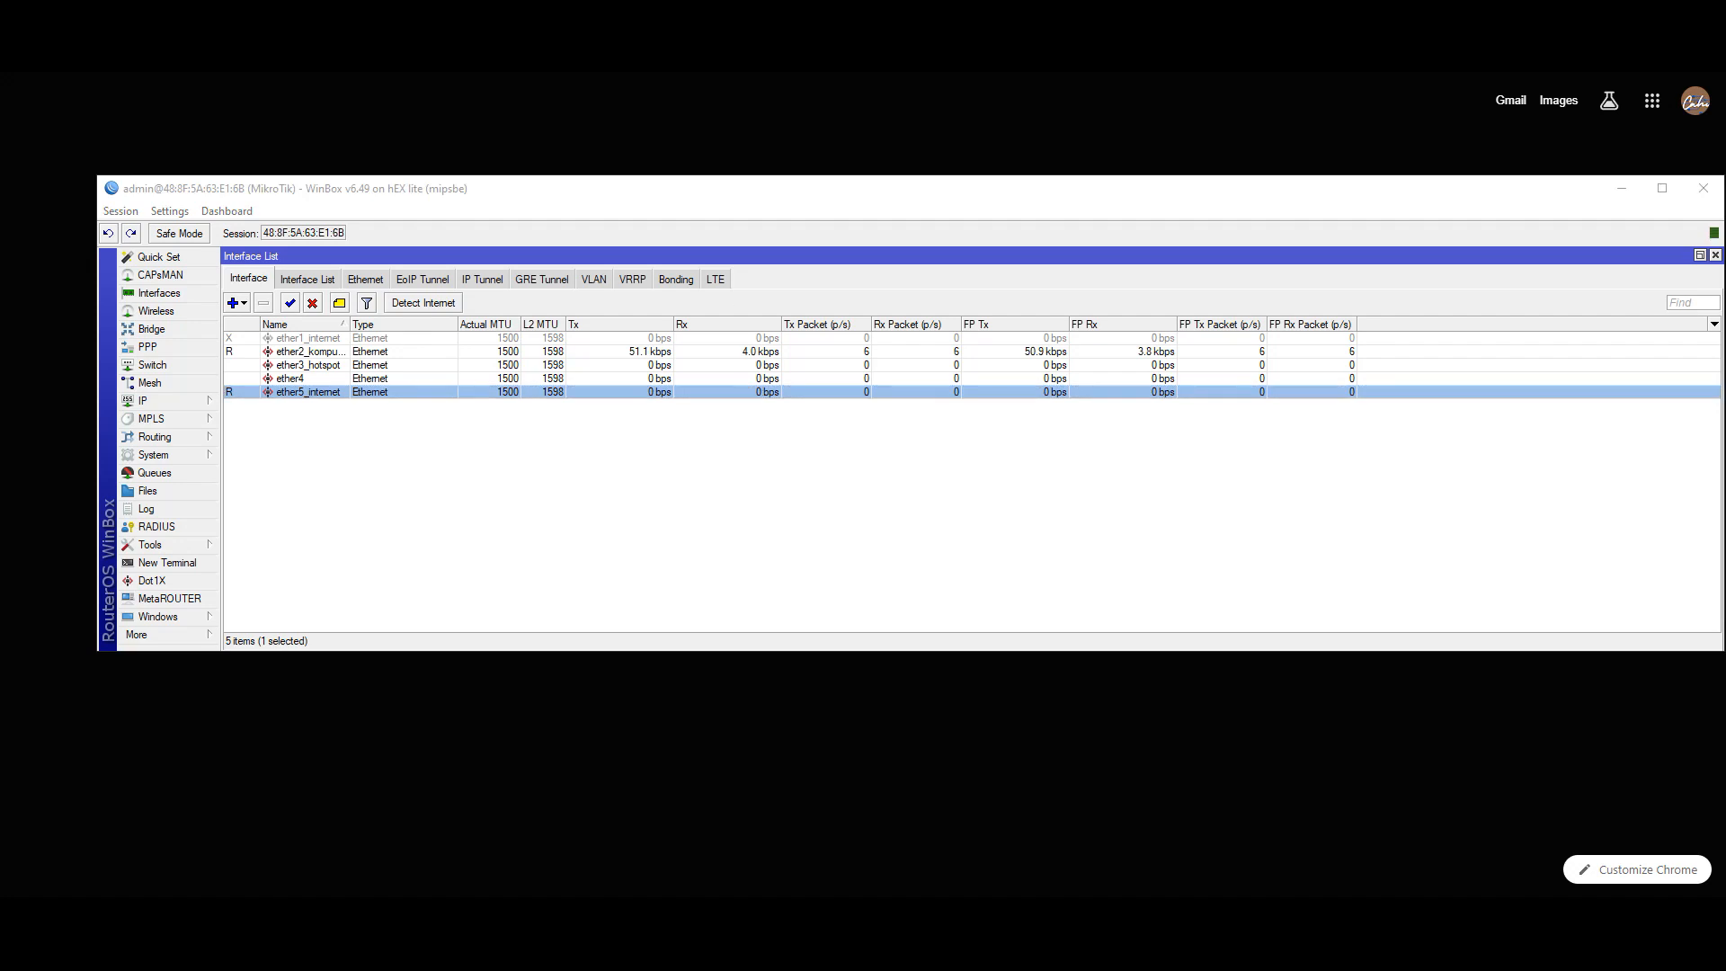
{"action": "left_click", "coordinate": [169, 401]}
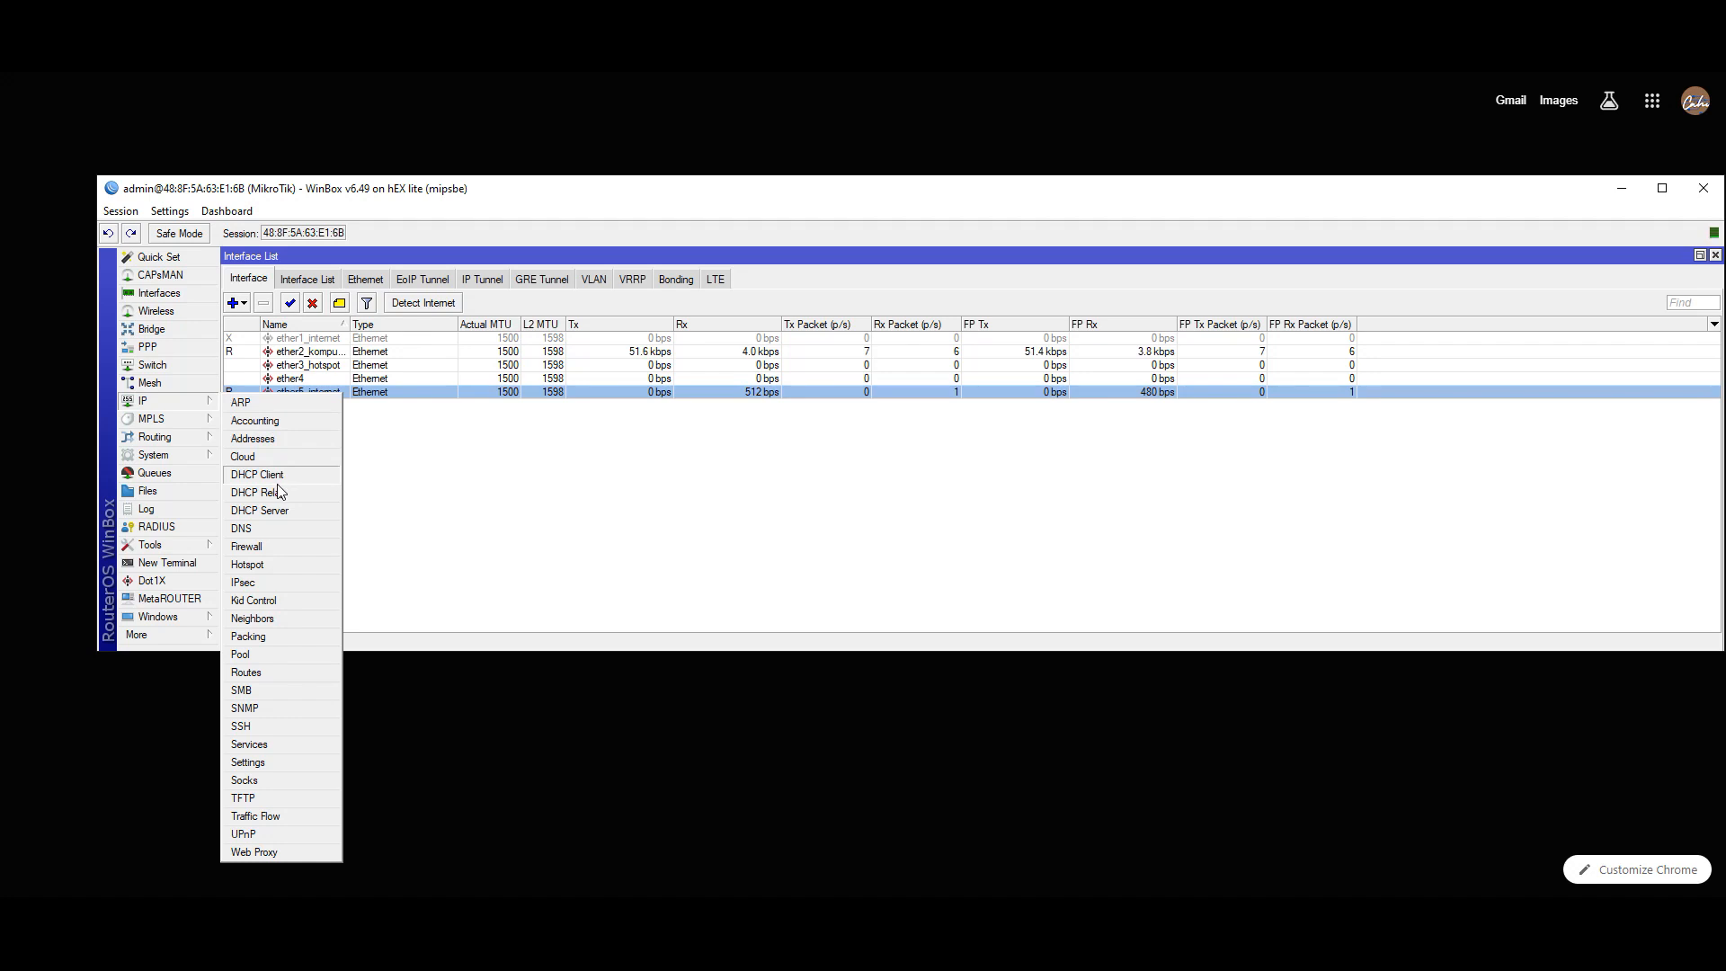
{"action": "left_click", "coordinate": [273, 529]}
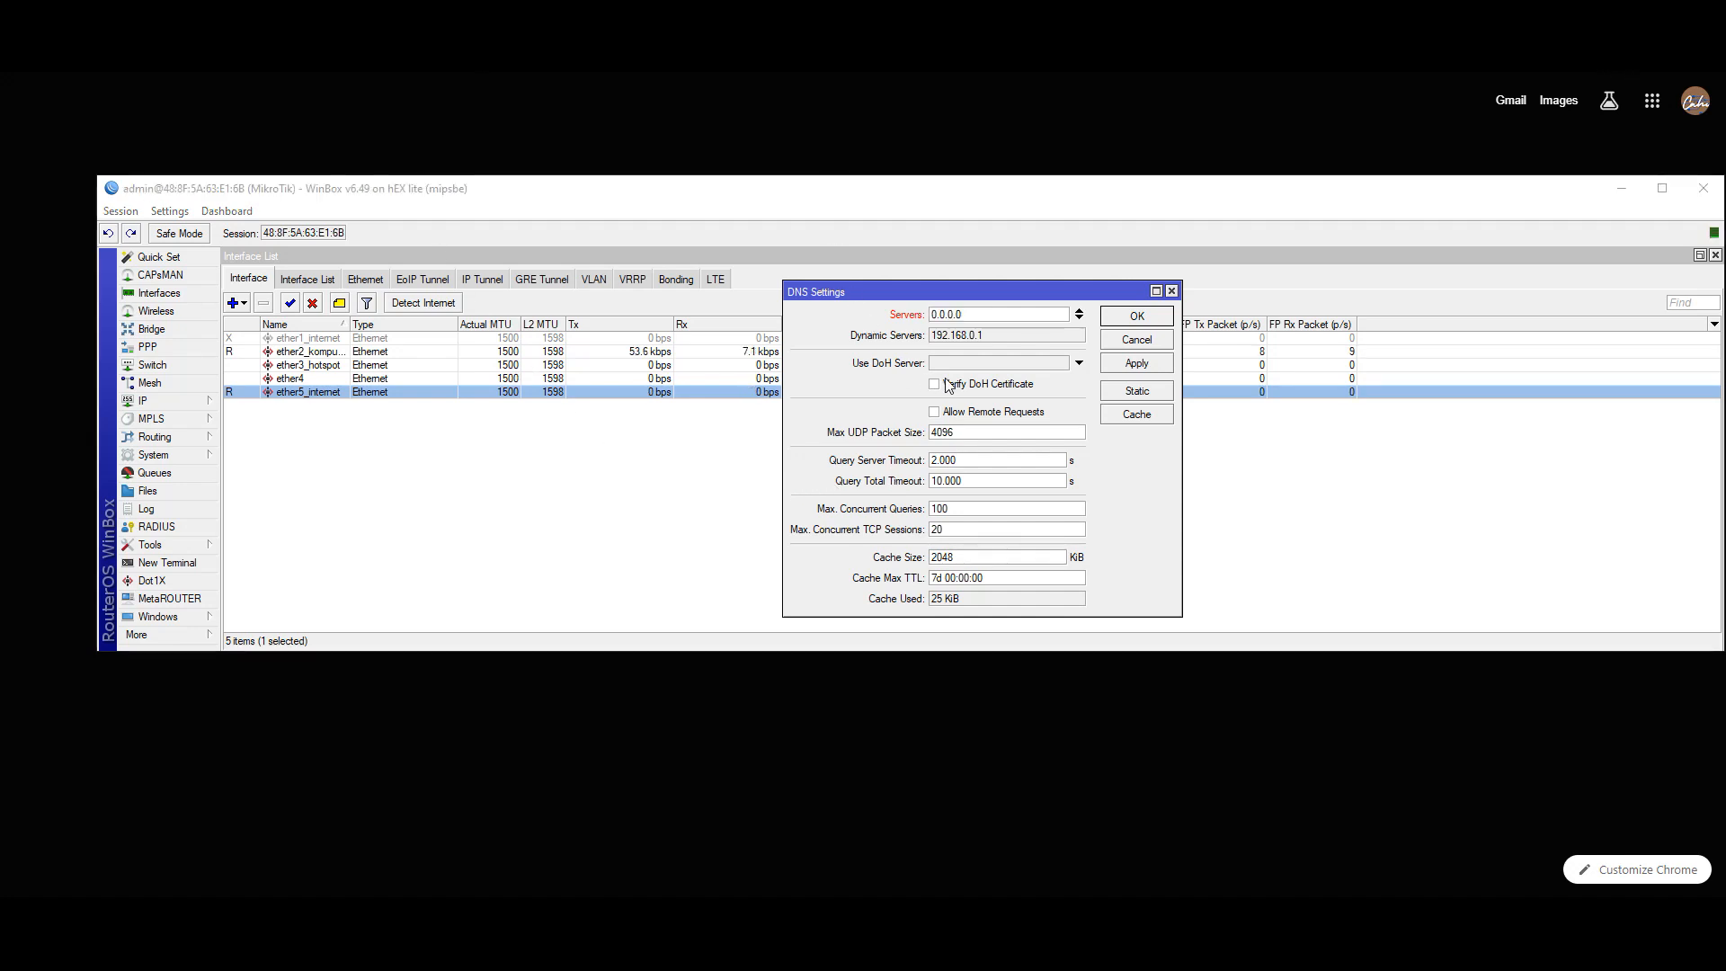
{"action": "left_click", "coordinate": [981, 315]}
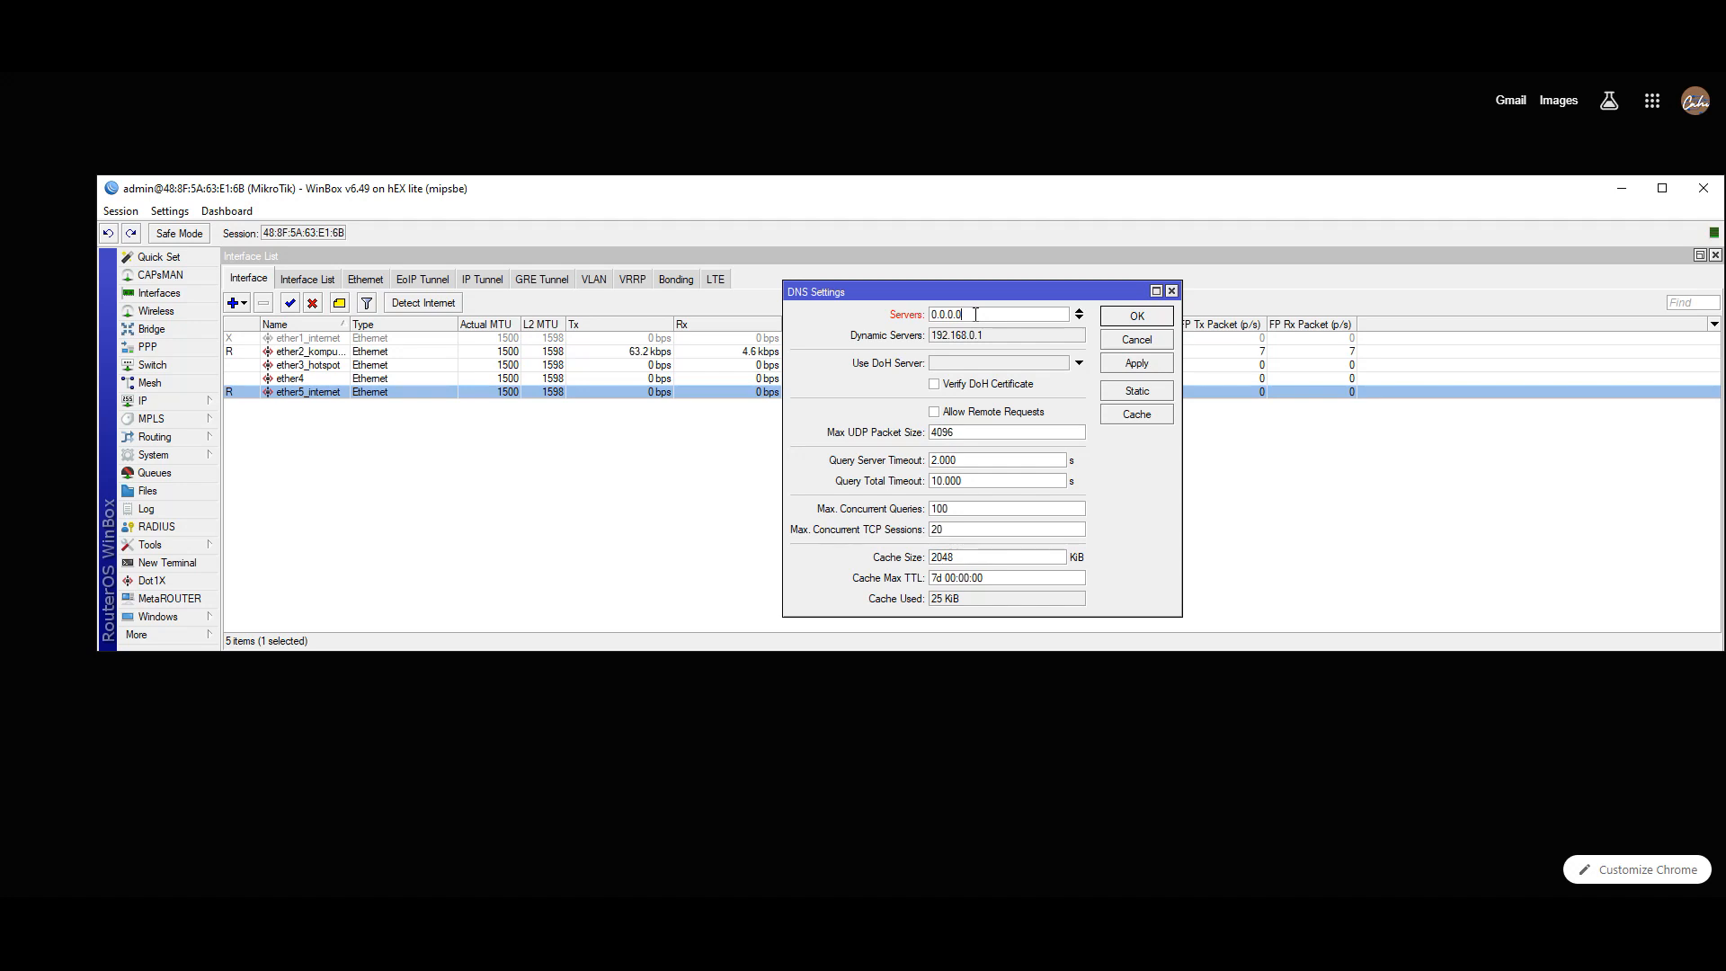
{"action": "key", "text": "BackSpace"}
{"action": "key", "text": "BackSpace"}
{"action": "key", "text": "BackSpace"}
{"action": "key", "text": "BackSpace"}
{"action": "key", "text": "BackSpace"}
{"action": "key", "text": "BackSpace"}
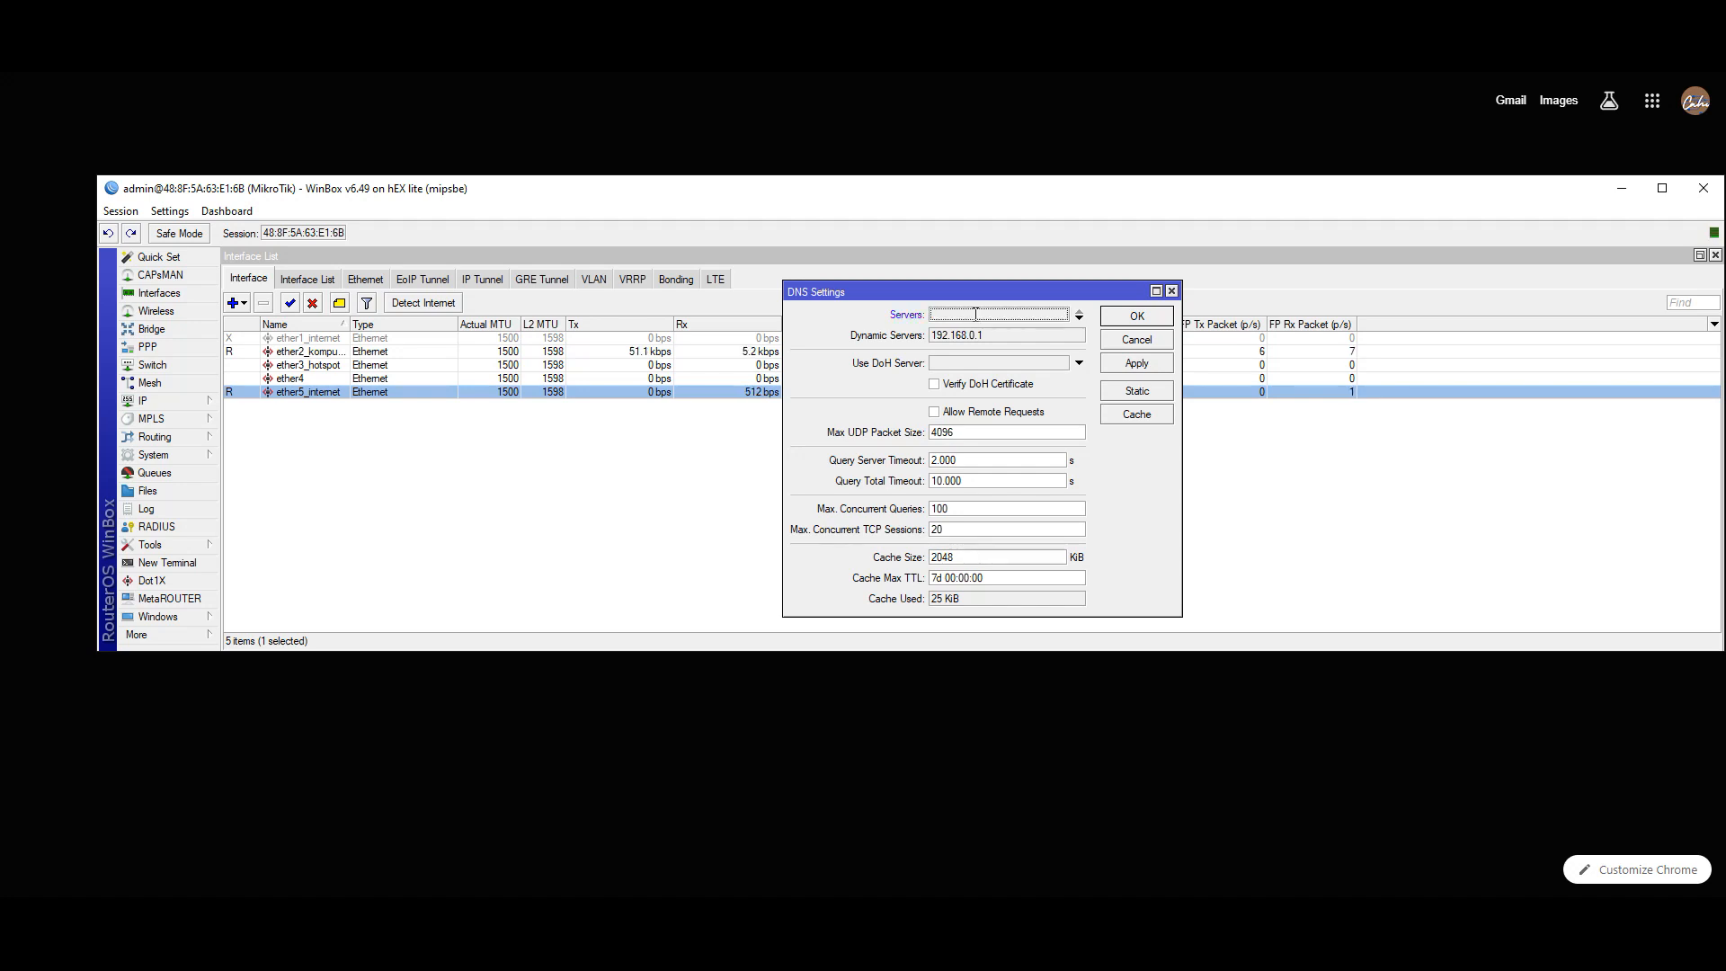
{"action": "type", "text": "8.8.8.8"}
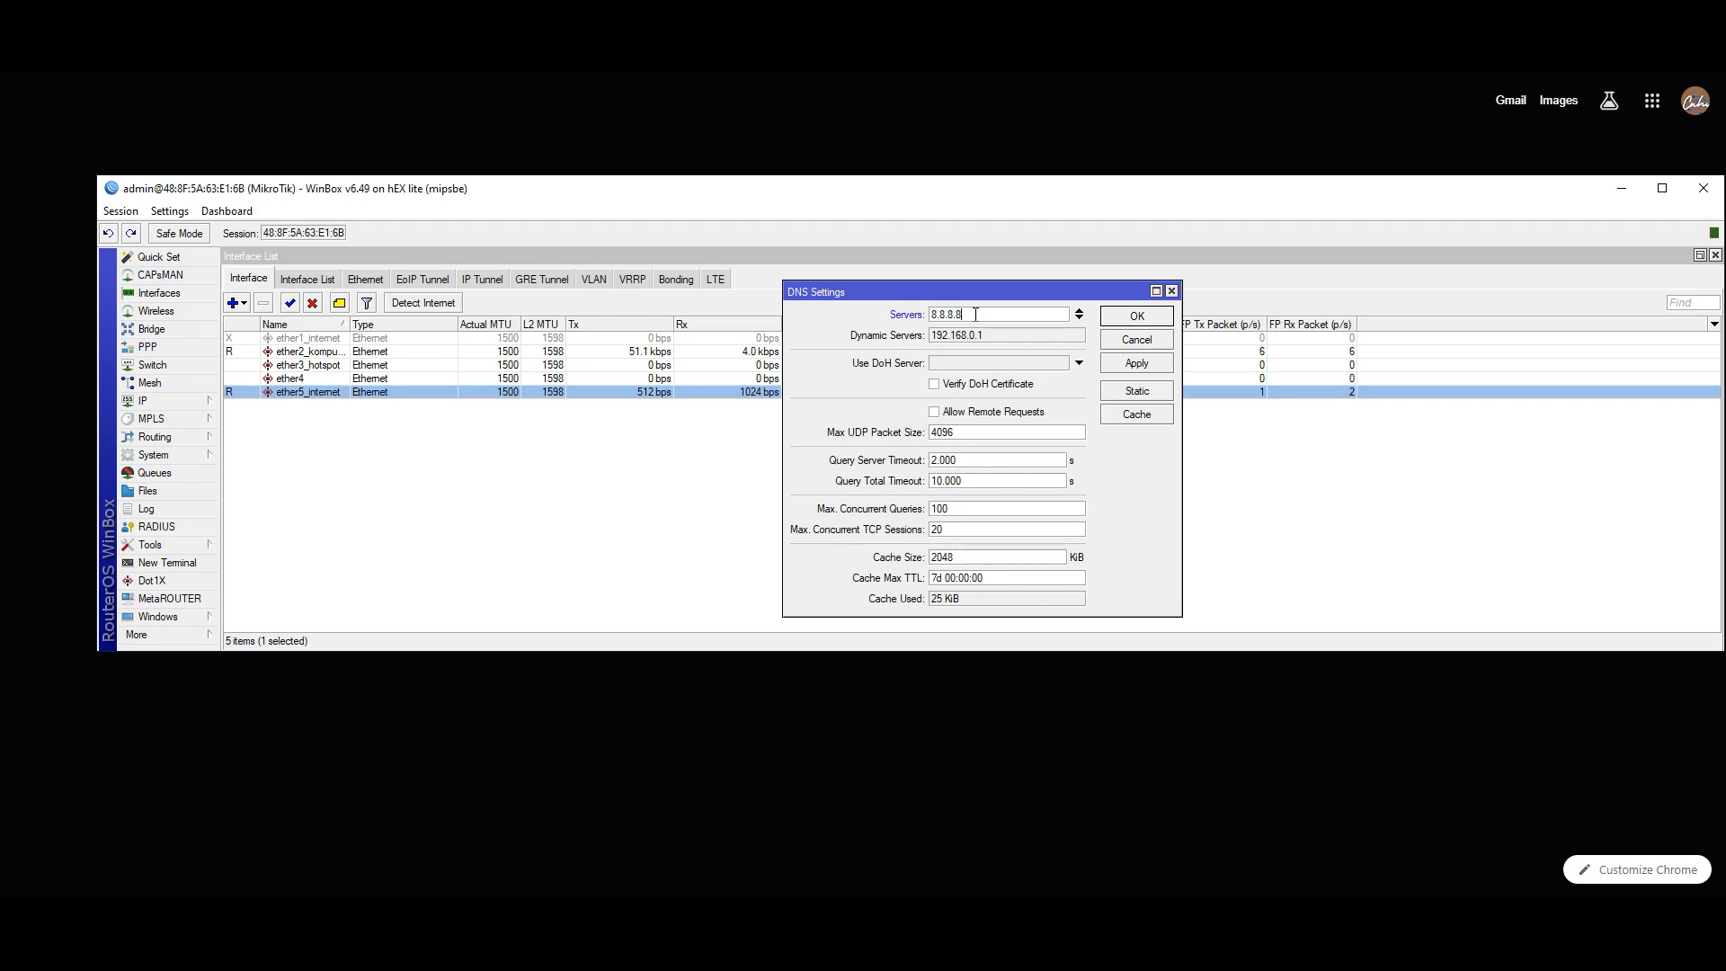
- Add 8.8.4.4 as second DNS server, allow remote requests, and apply
{"action": "left_click", "coordinate": [1079, 318]}
{"action": "type", "text": "8"}
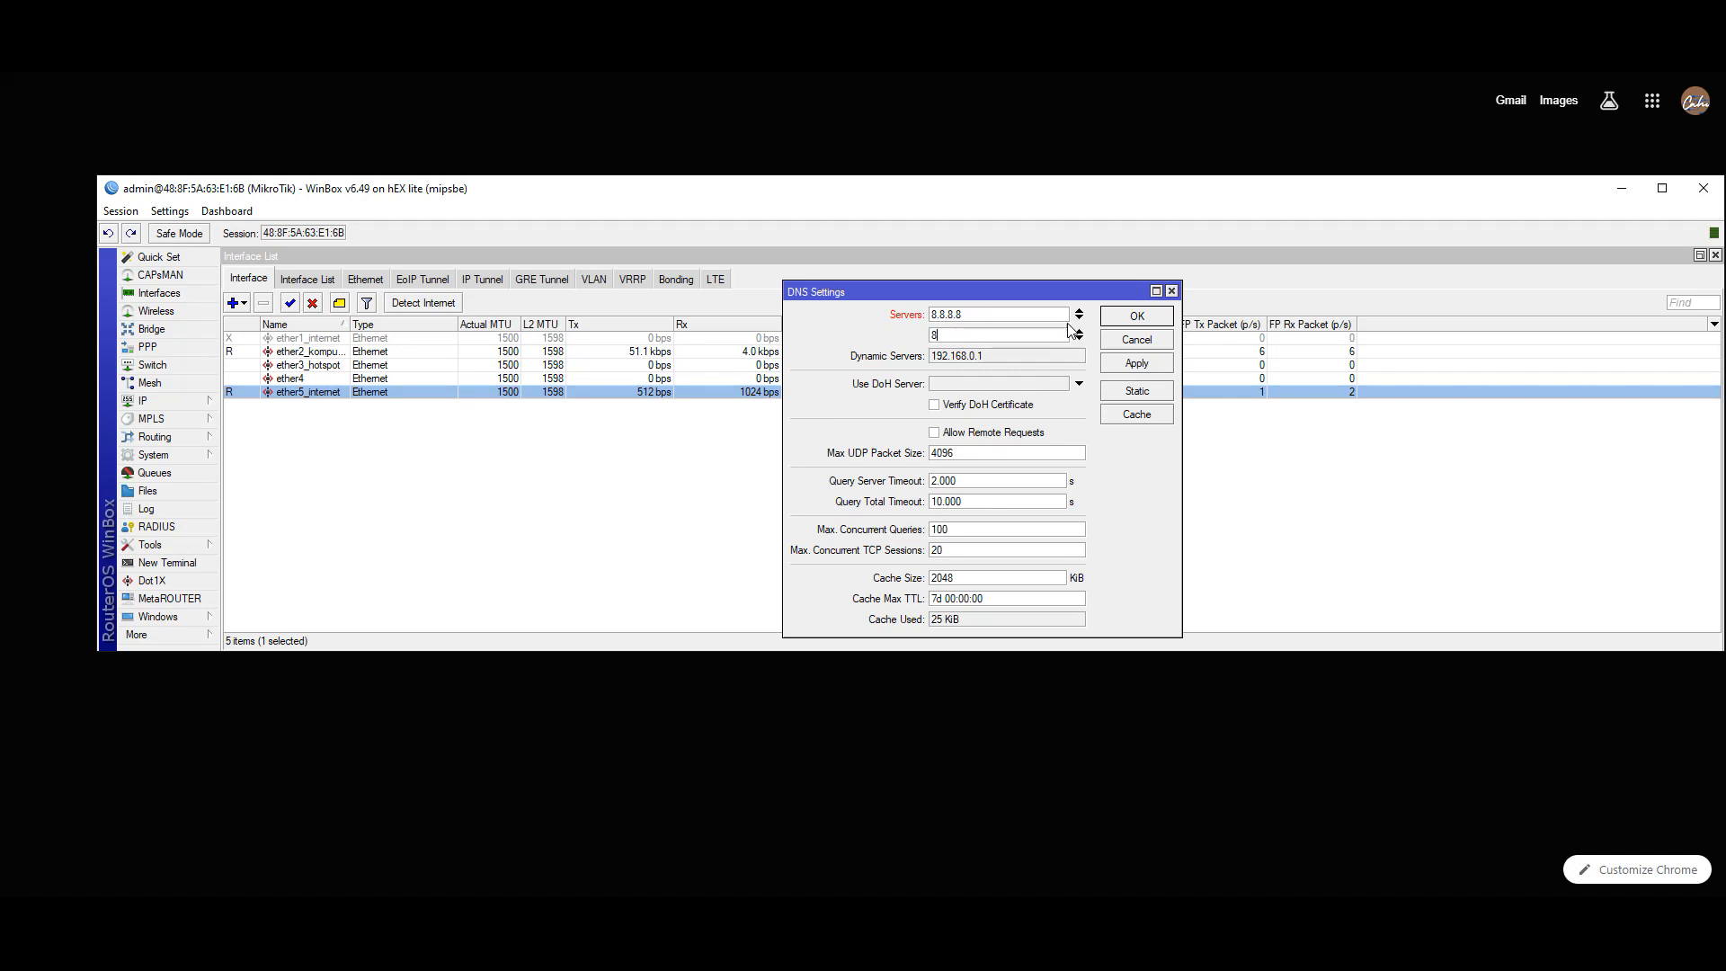
{"action": "type", "text": ".8.4.4"}
{"action": "left_click", "coordinate": [915, 80]}
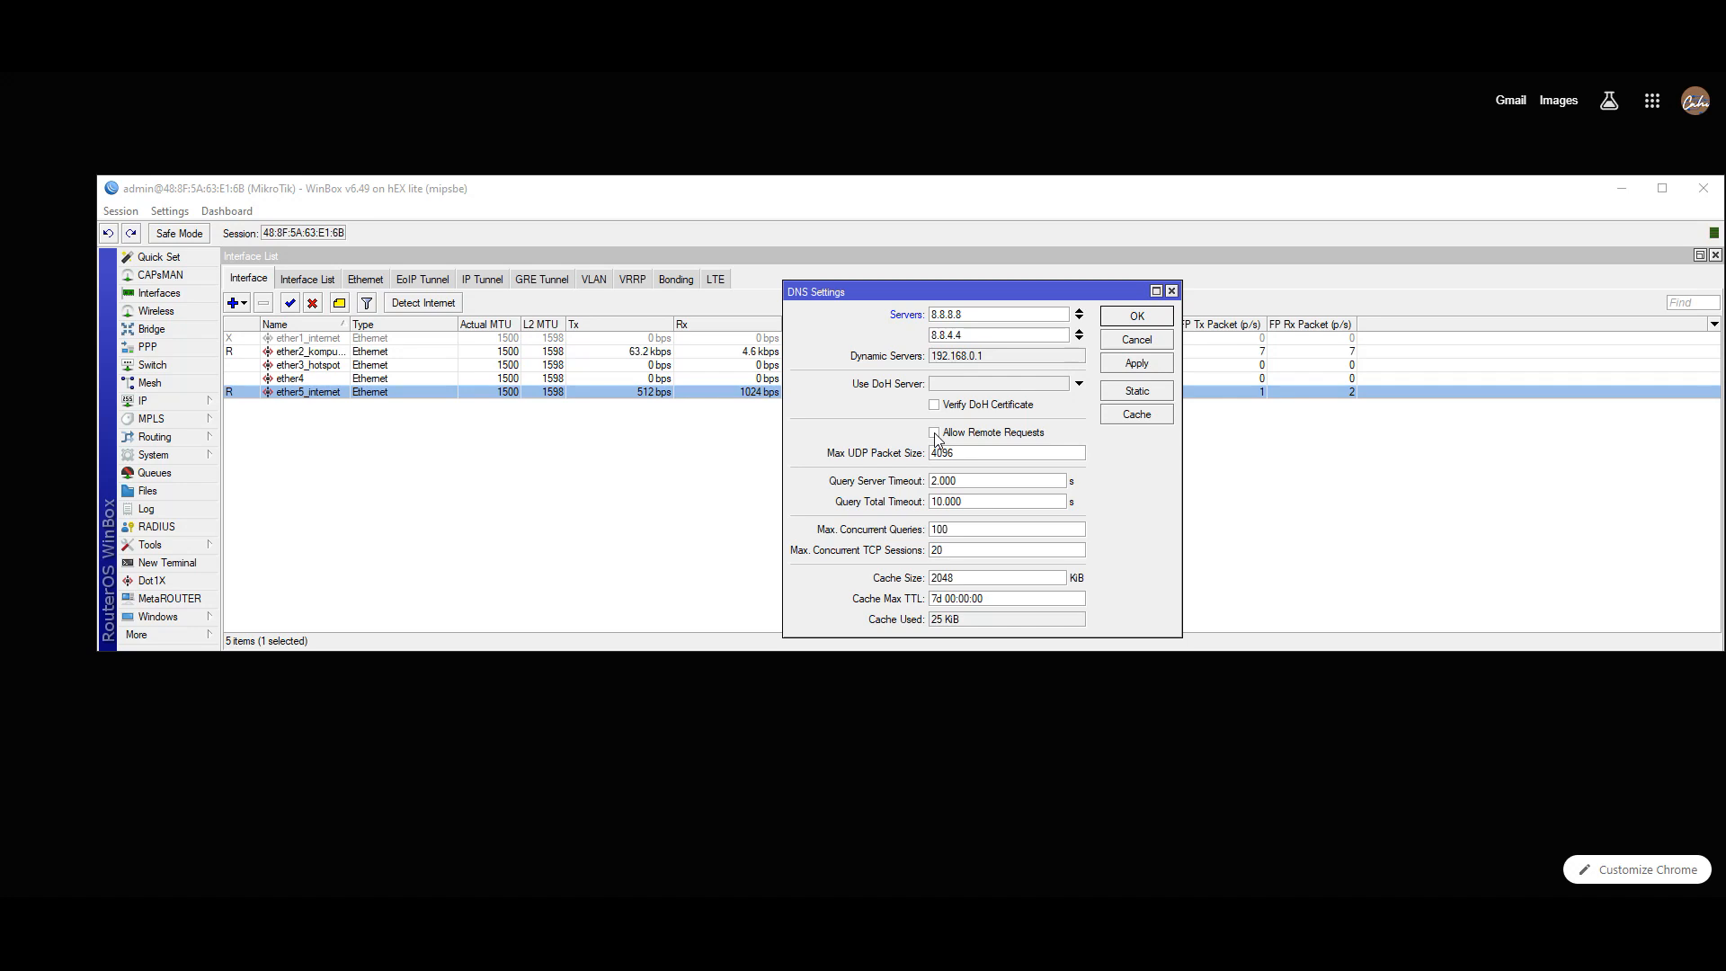
{"action": "left_click", "coordinate": [935, 433]}
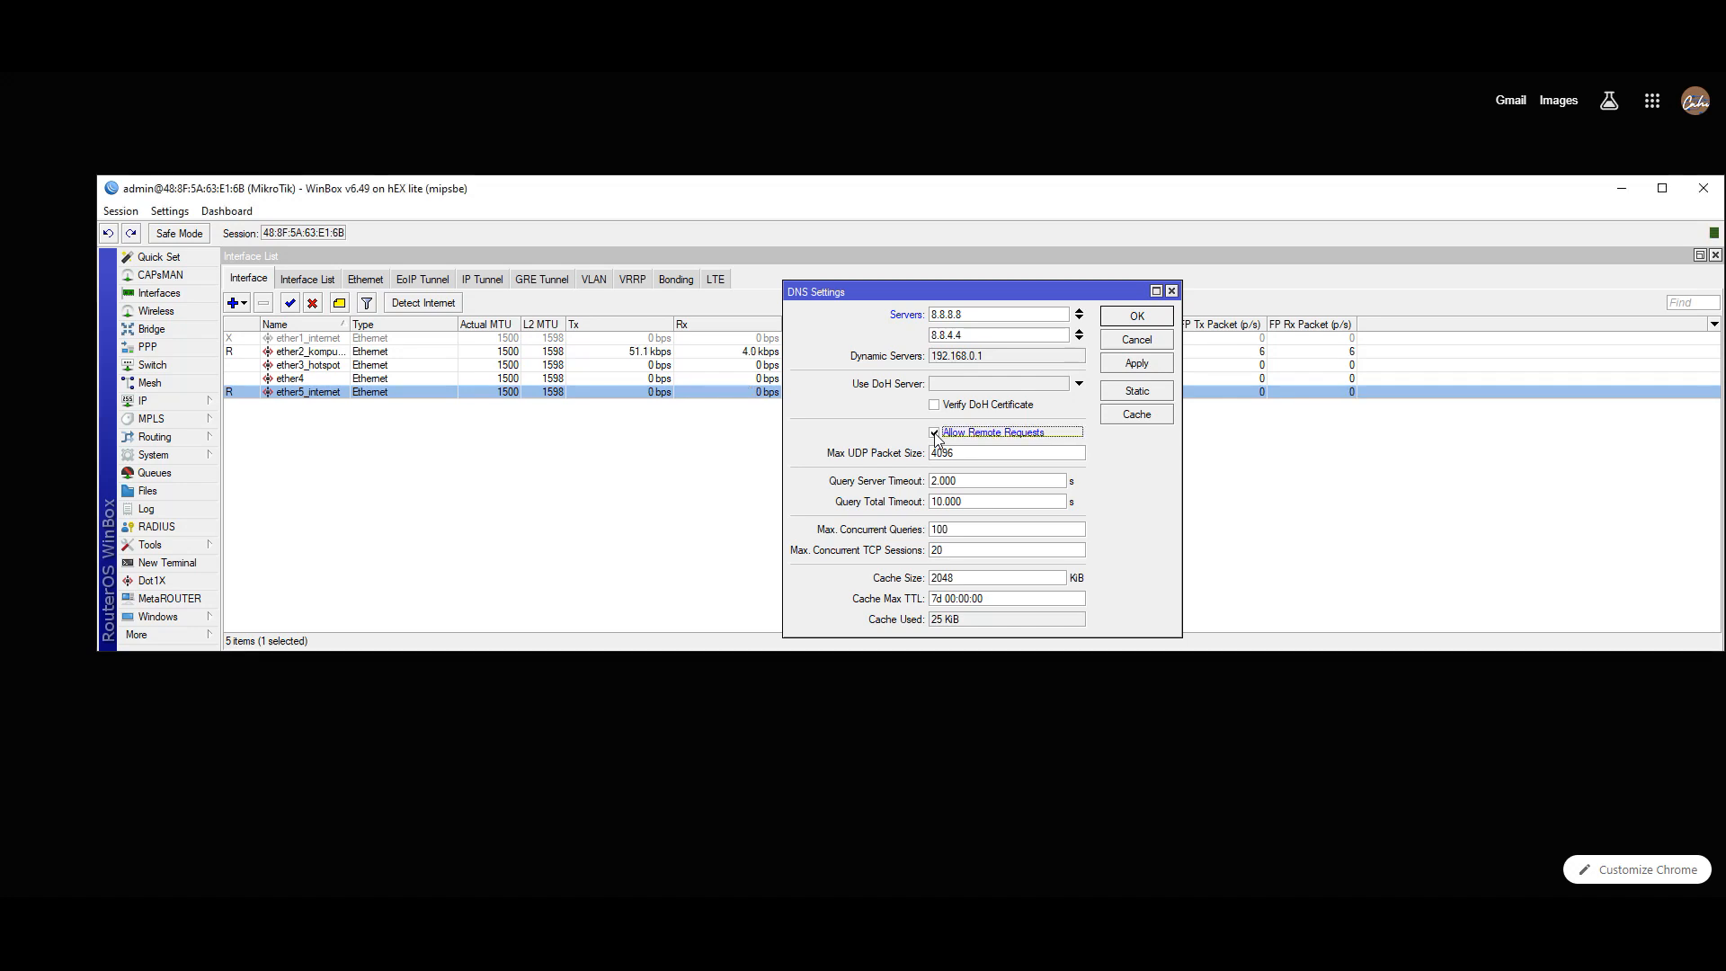
{"action": "left_click", "coordinate": [1137, 363]}
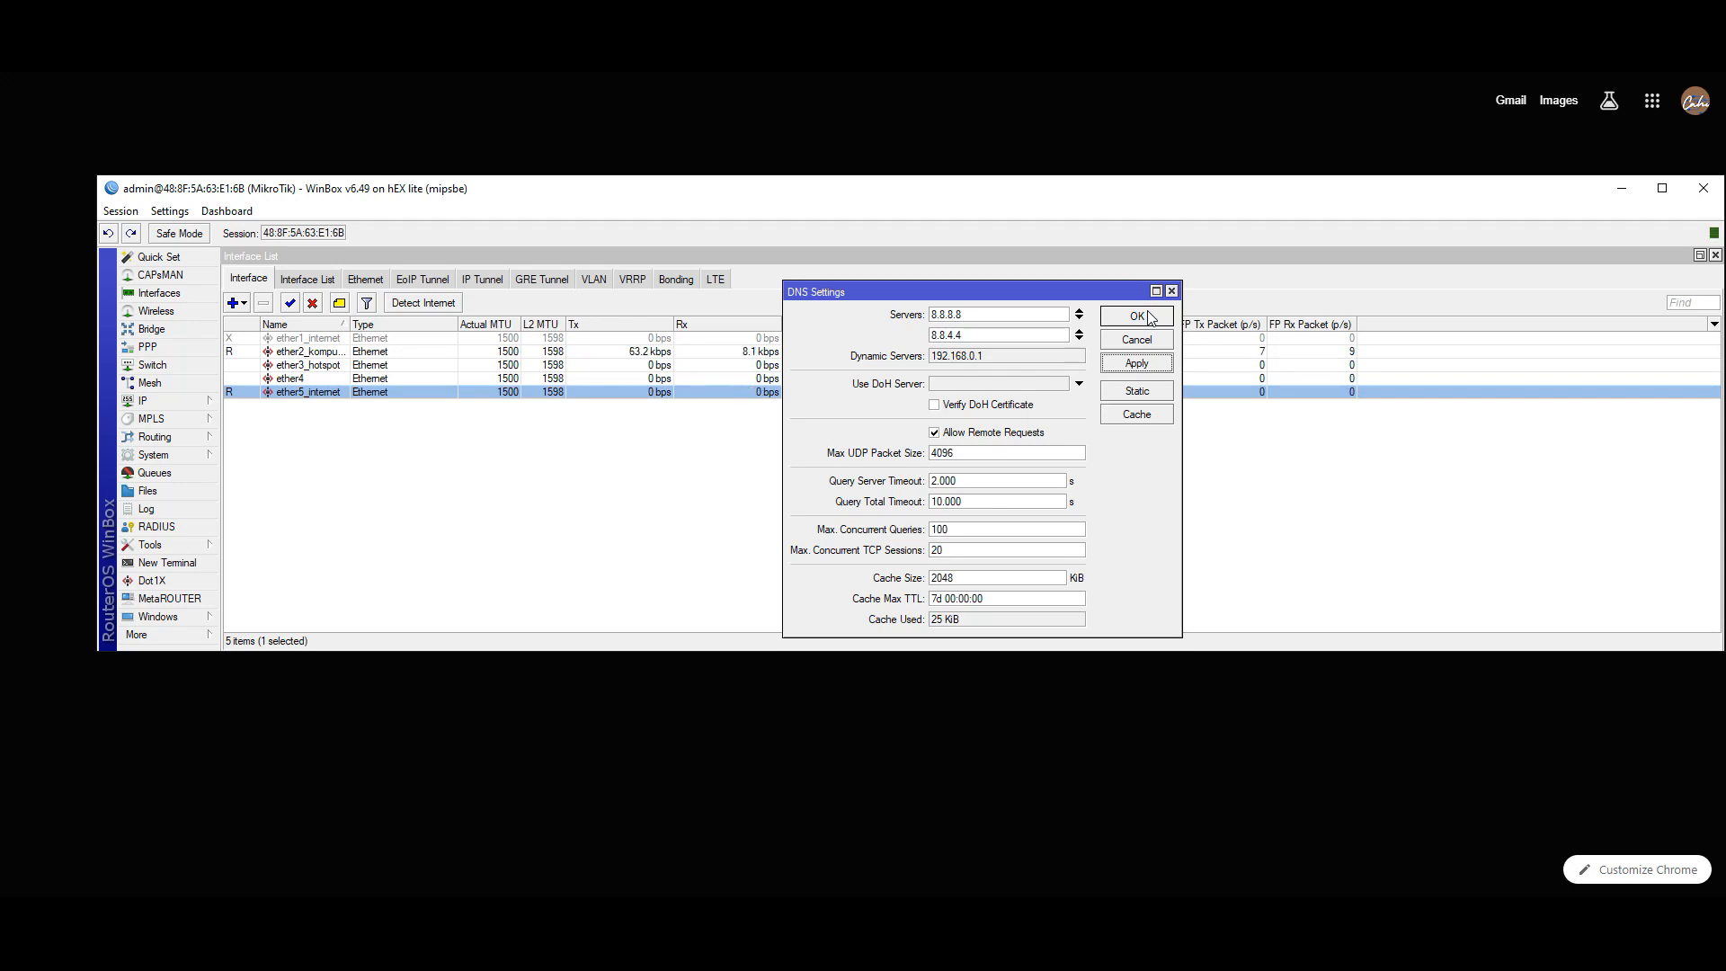
{"action": "left_click", "coordinate": [1147, 318]}
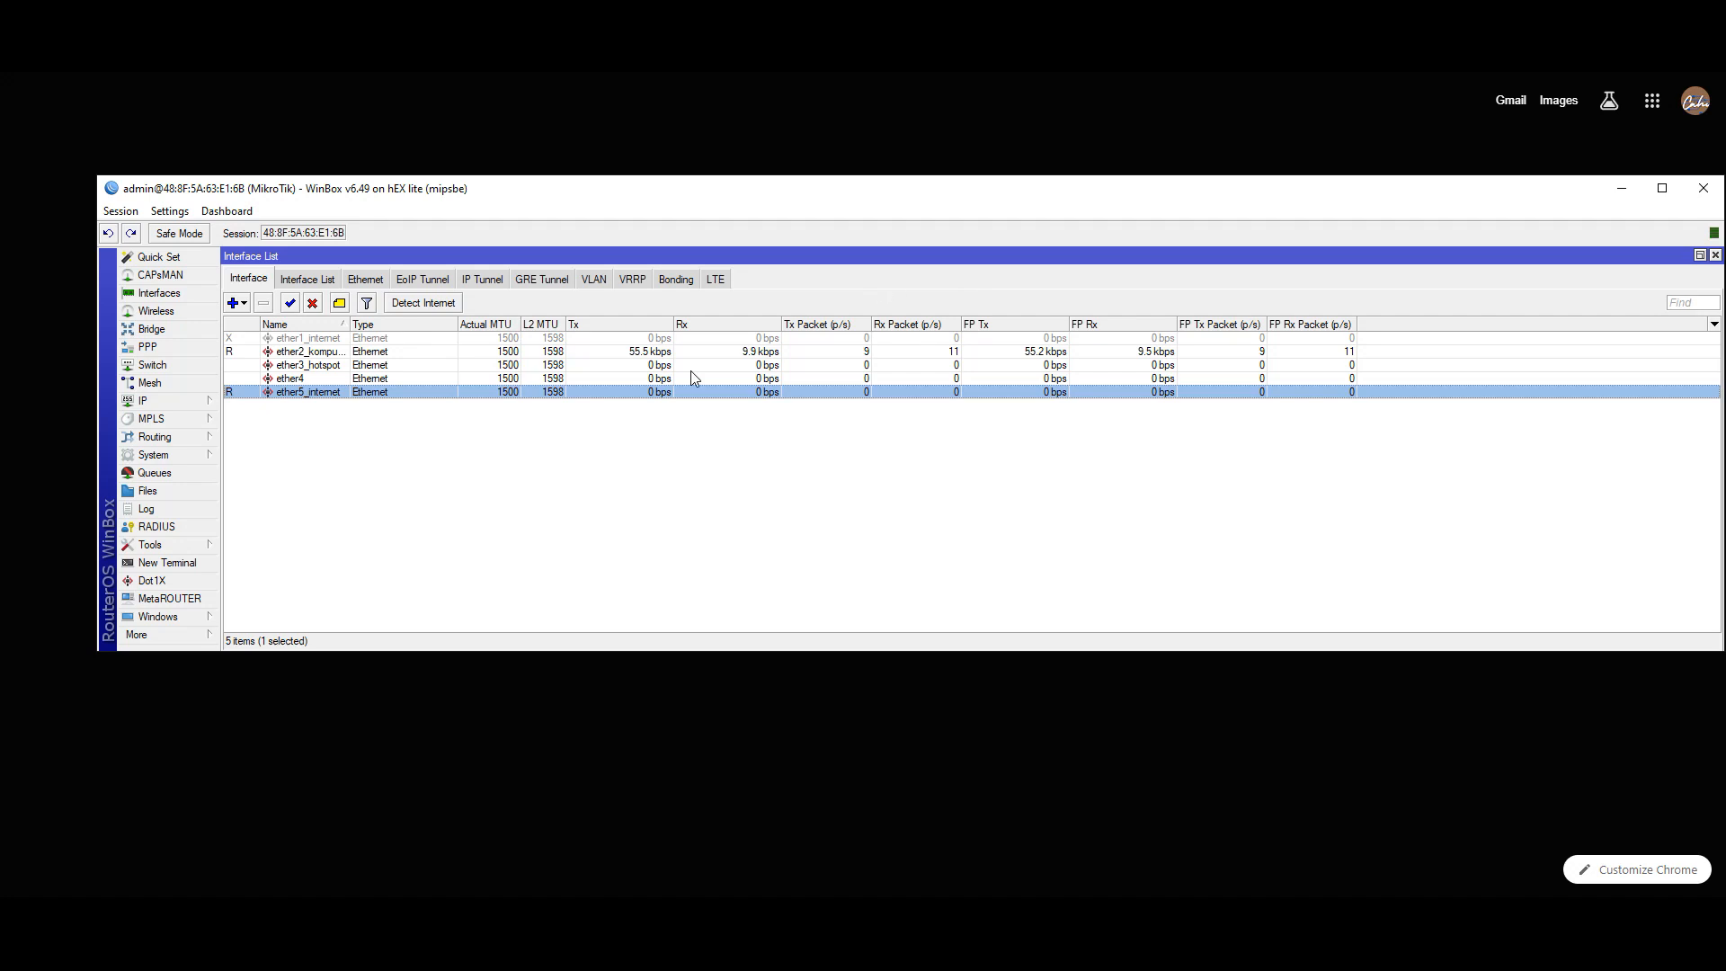
- Create a new NAT rule in IP > Firewall with chain srcnat
{"action": "left_click", "coordinate": [1626, 75]}
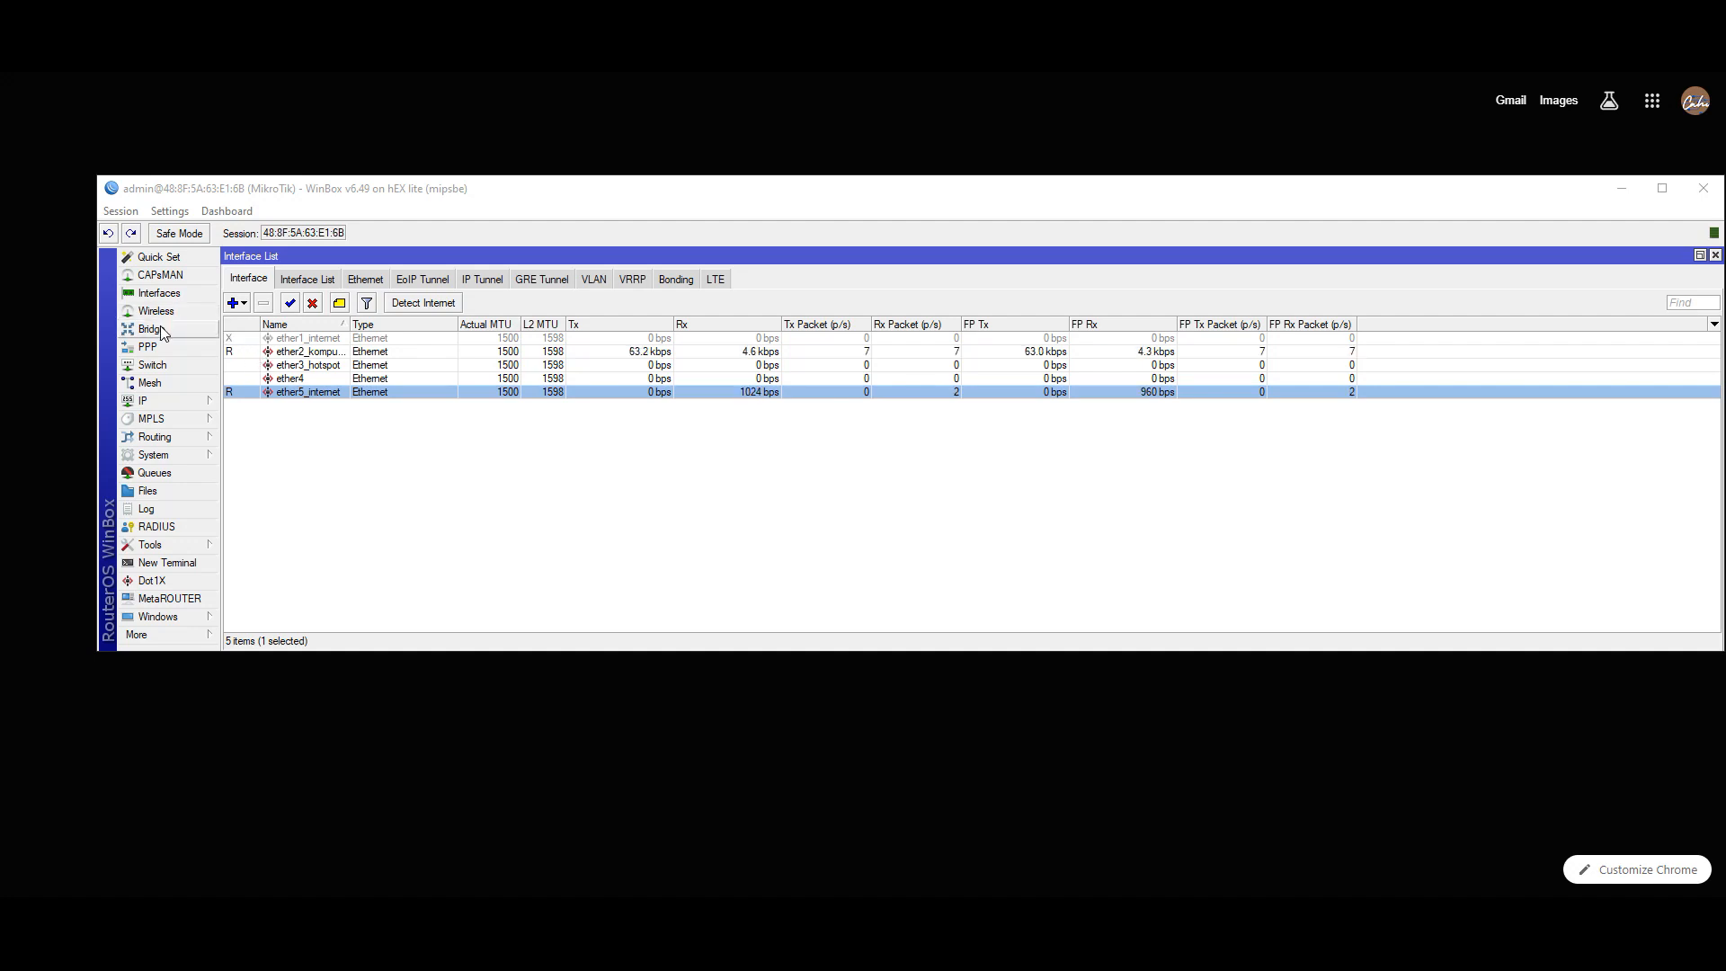
{"action": "left_click", "coordinate": [144, 401]}
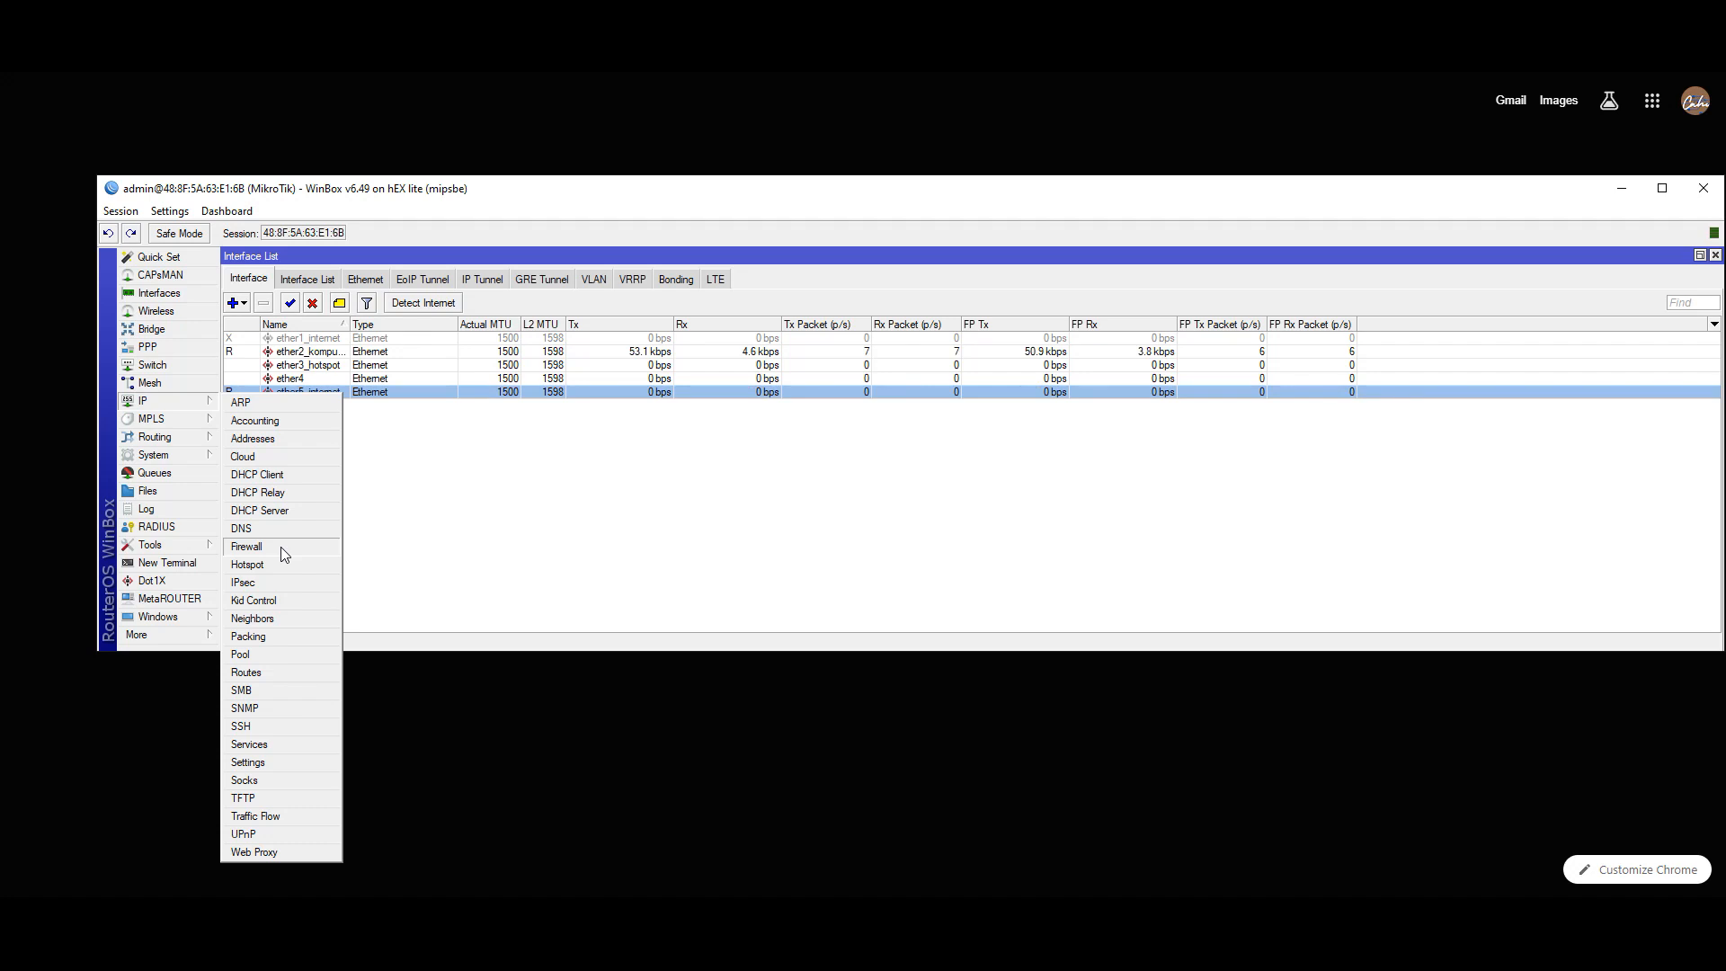
{"action": "left_click", "coordinate": [280, 546]}
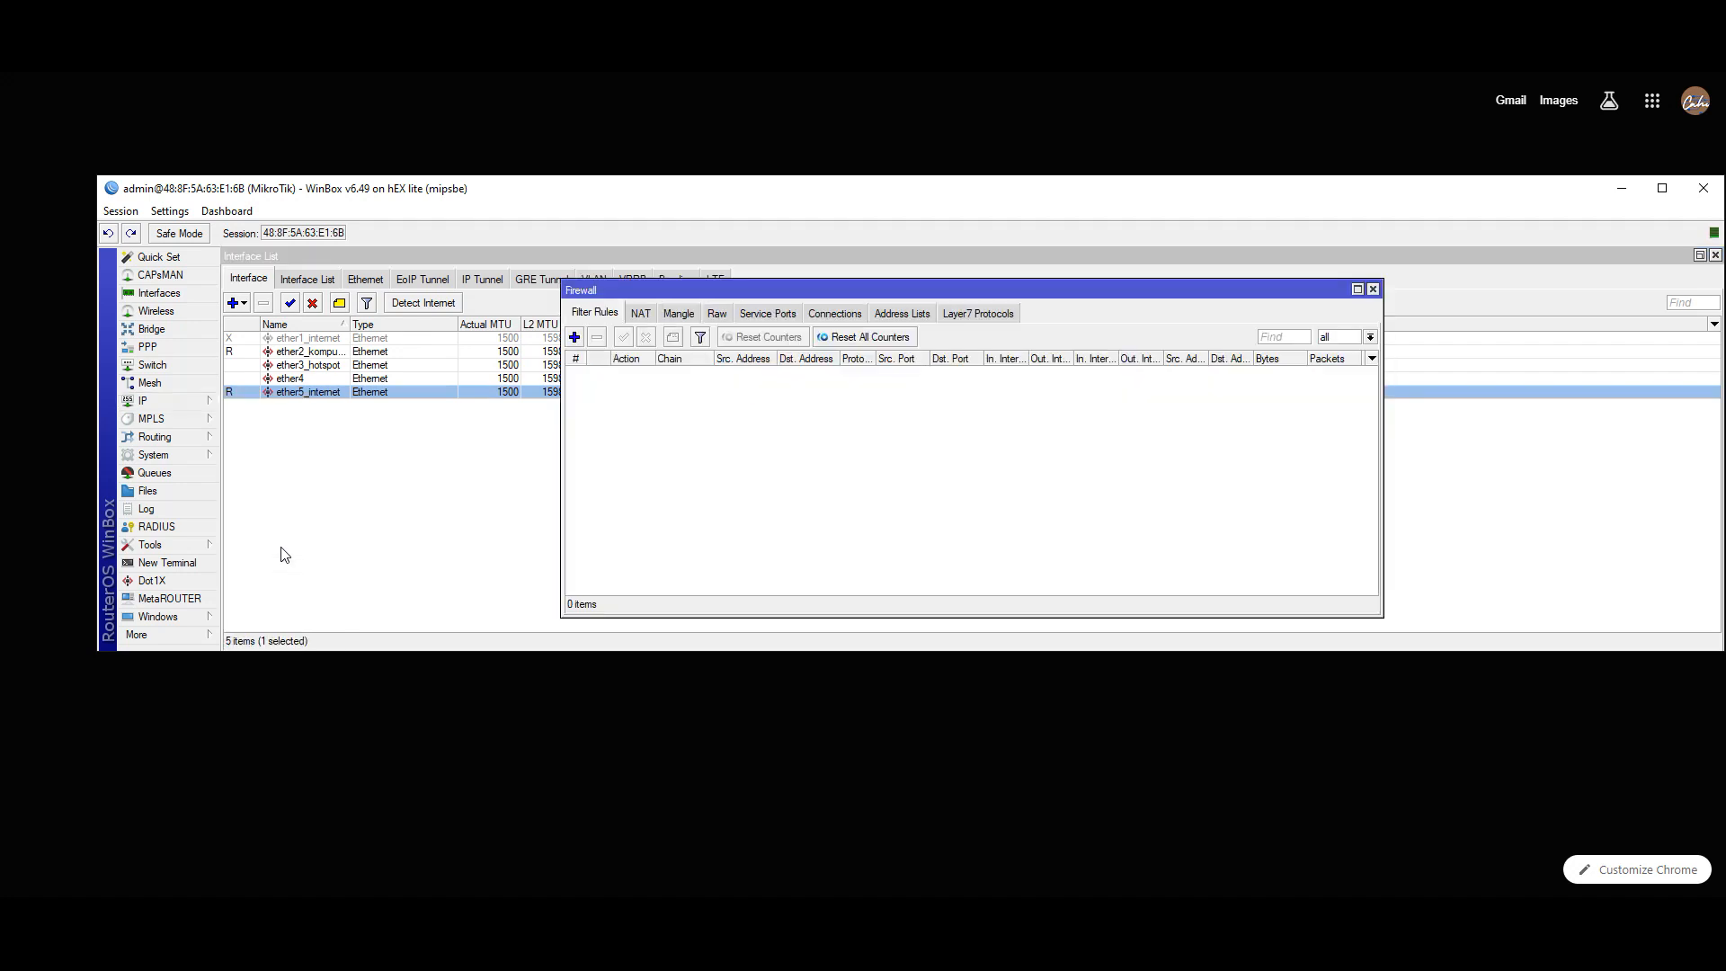
{"action": "left_click", "coordinate": [636, 314]}
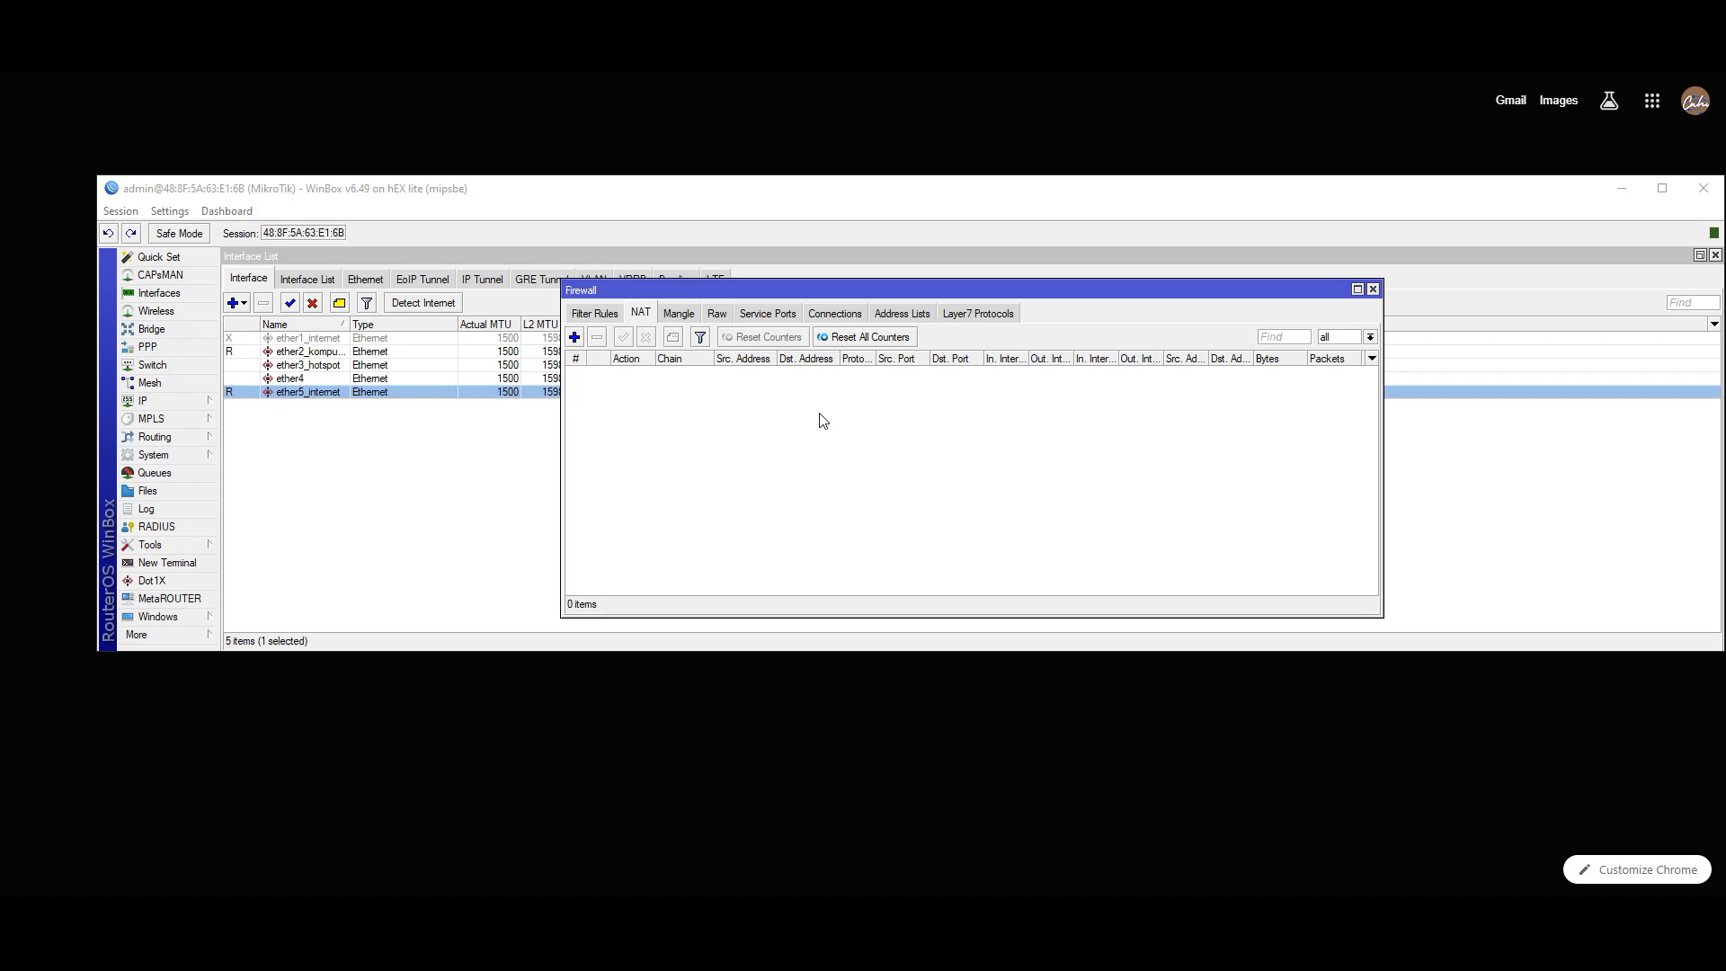
{"action": "left_click", "coordinate": [574, 337]}
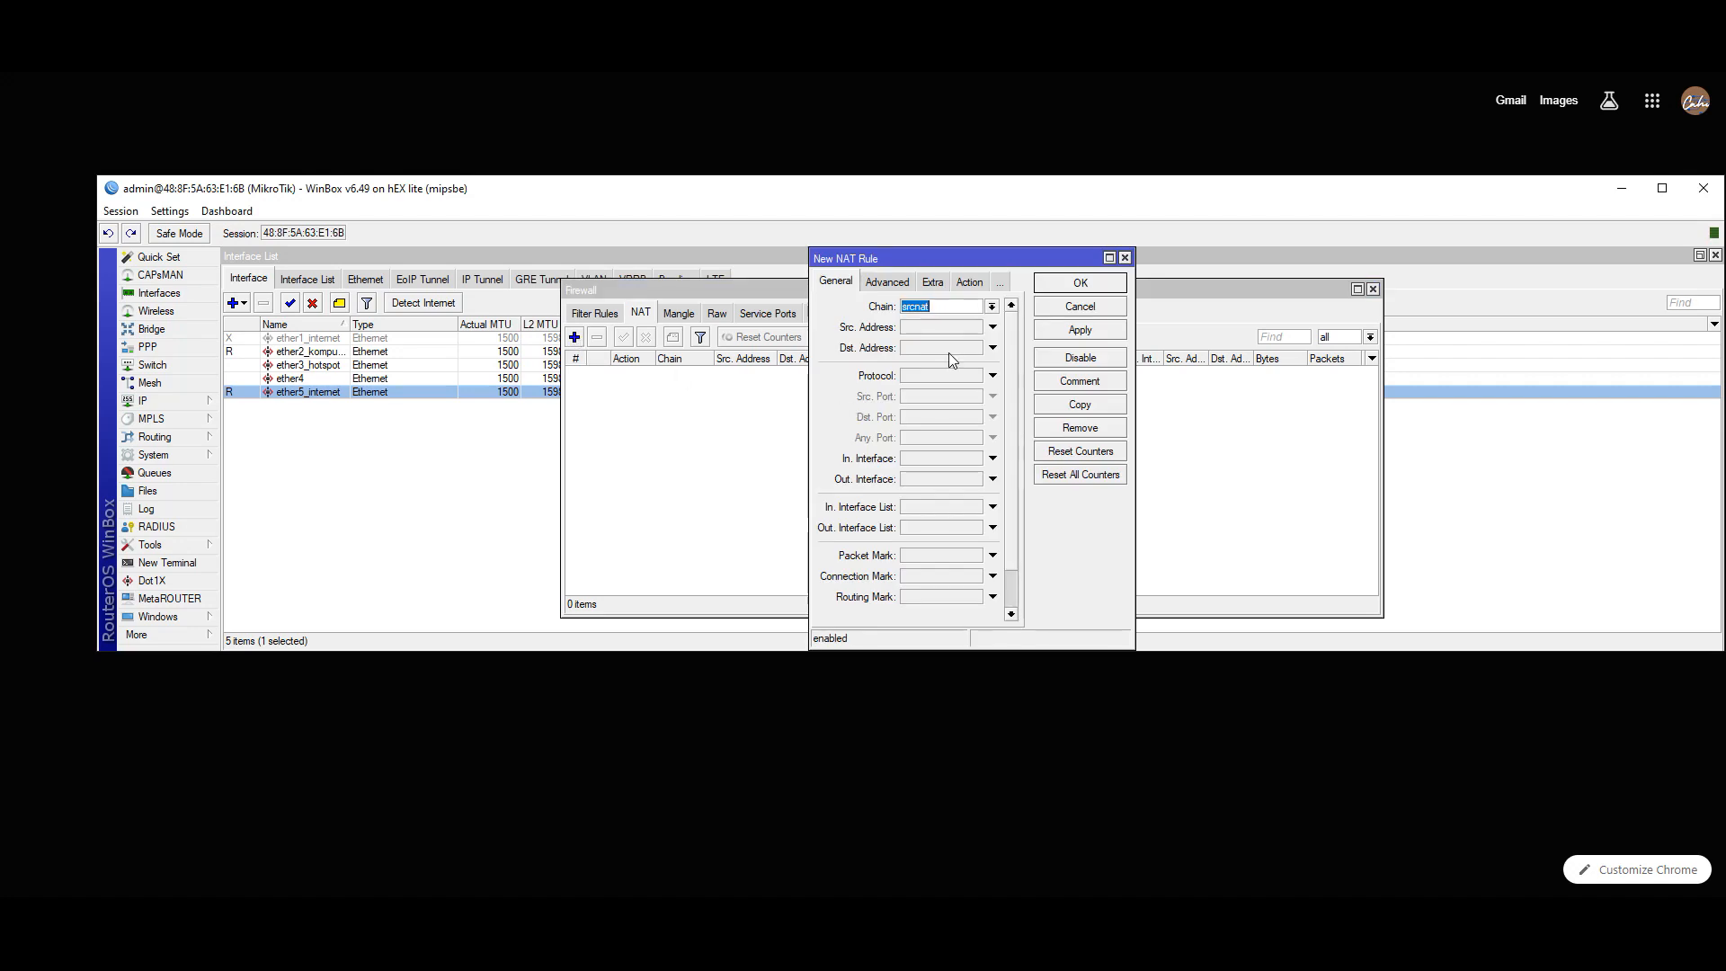
{"action": "left_click", "coordinate": [993, 306]}
{"action": "left_click", "coordinate": [945, 334]}
- Set the rule's out-interface to ether5_internet and action to masquerade, then save it
{"action": "left_click", "coordinate": [1622, 73]}
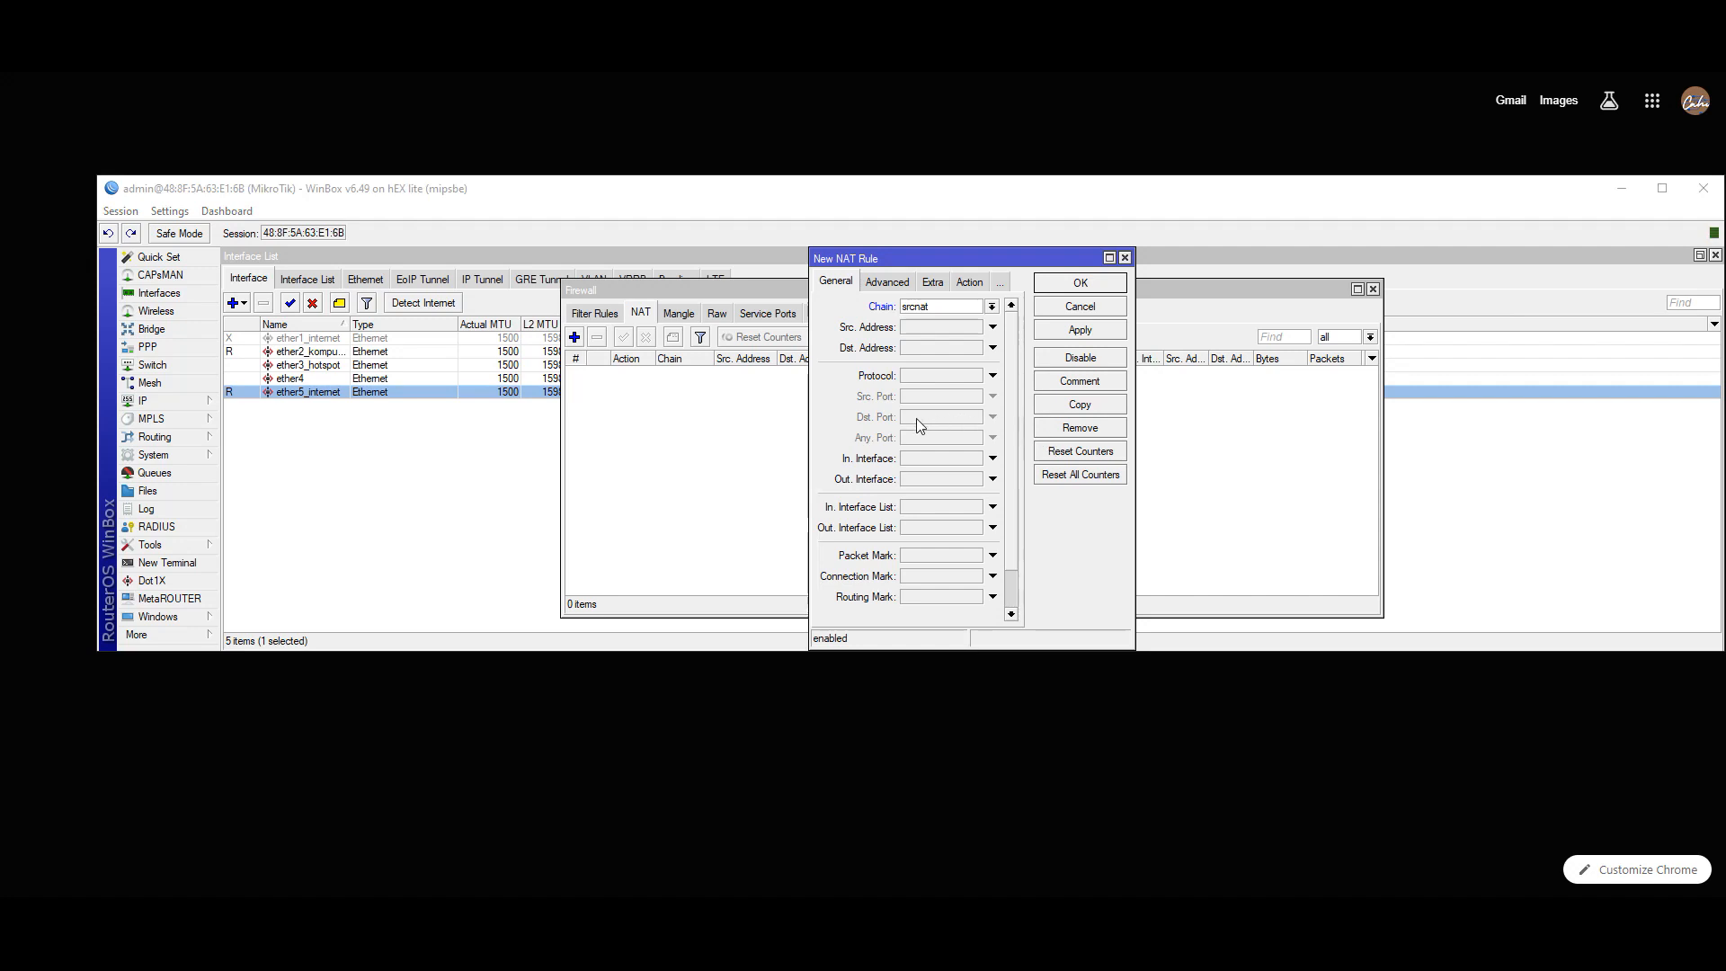
{"action": "left_click", "coordinate": [993, 479]}
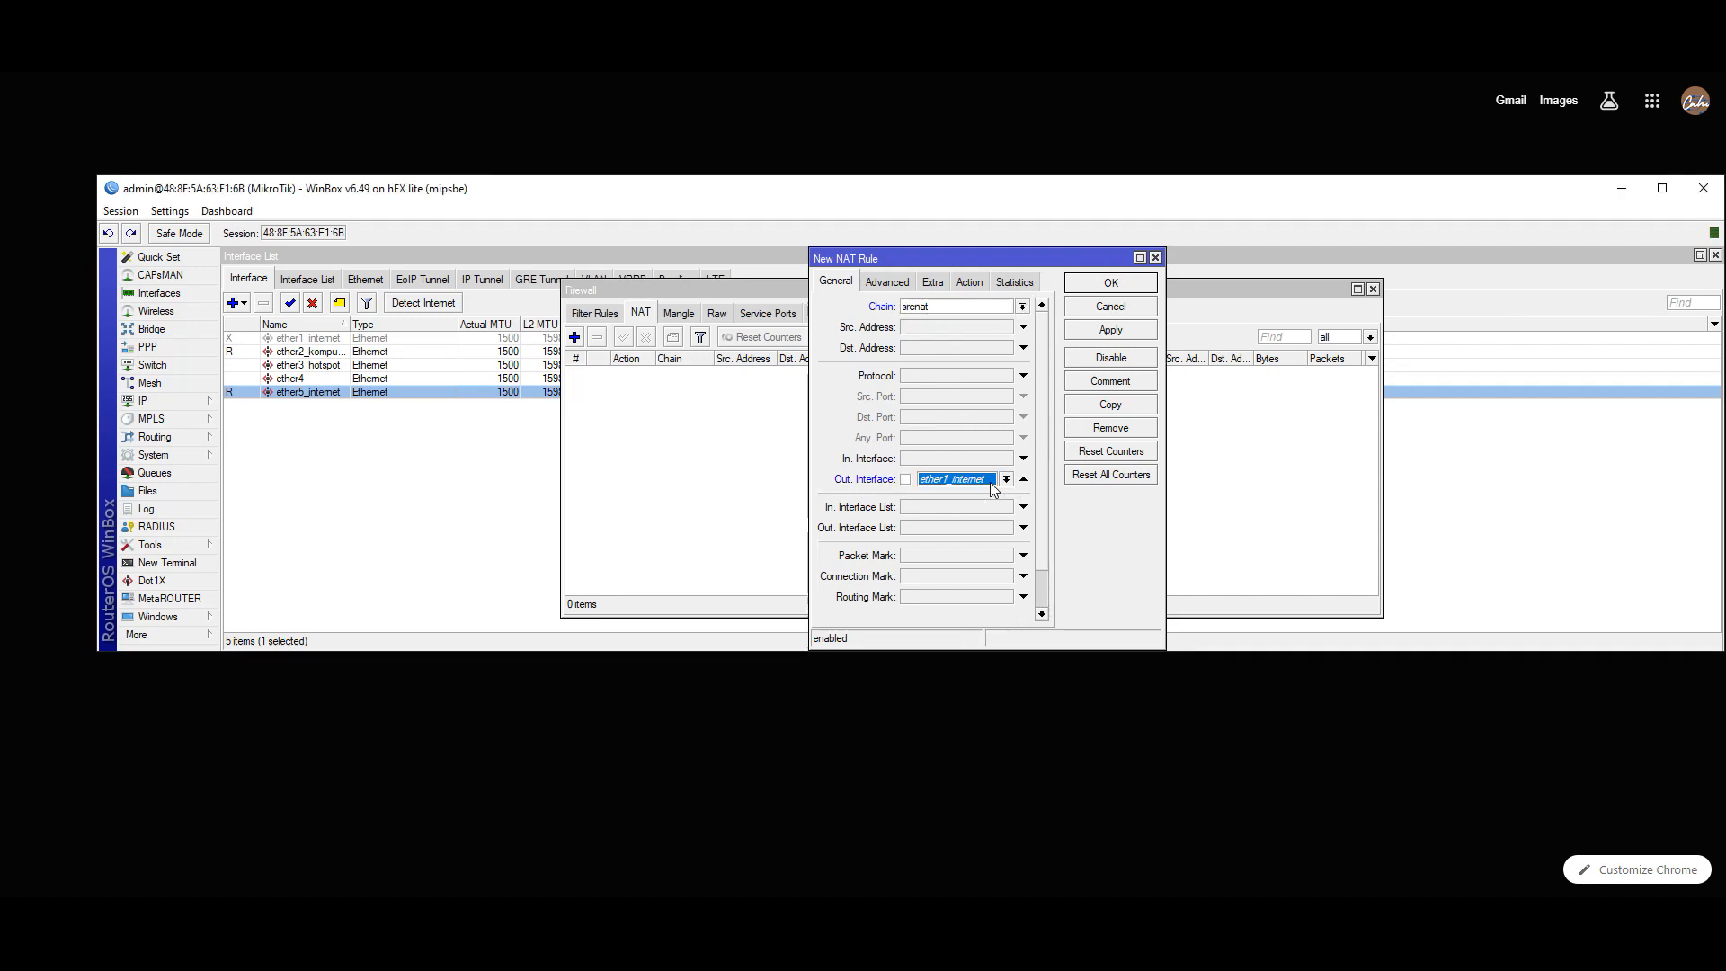
{"action": "left_click", "coordinate": [996, 481]}
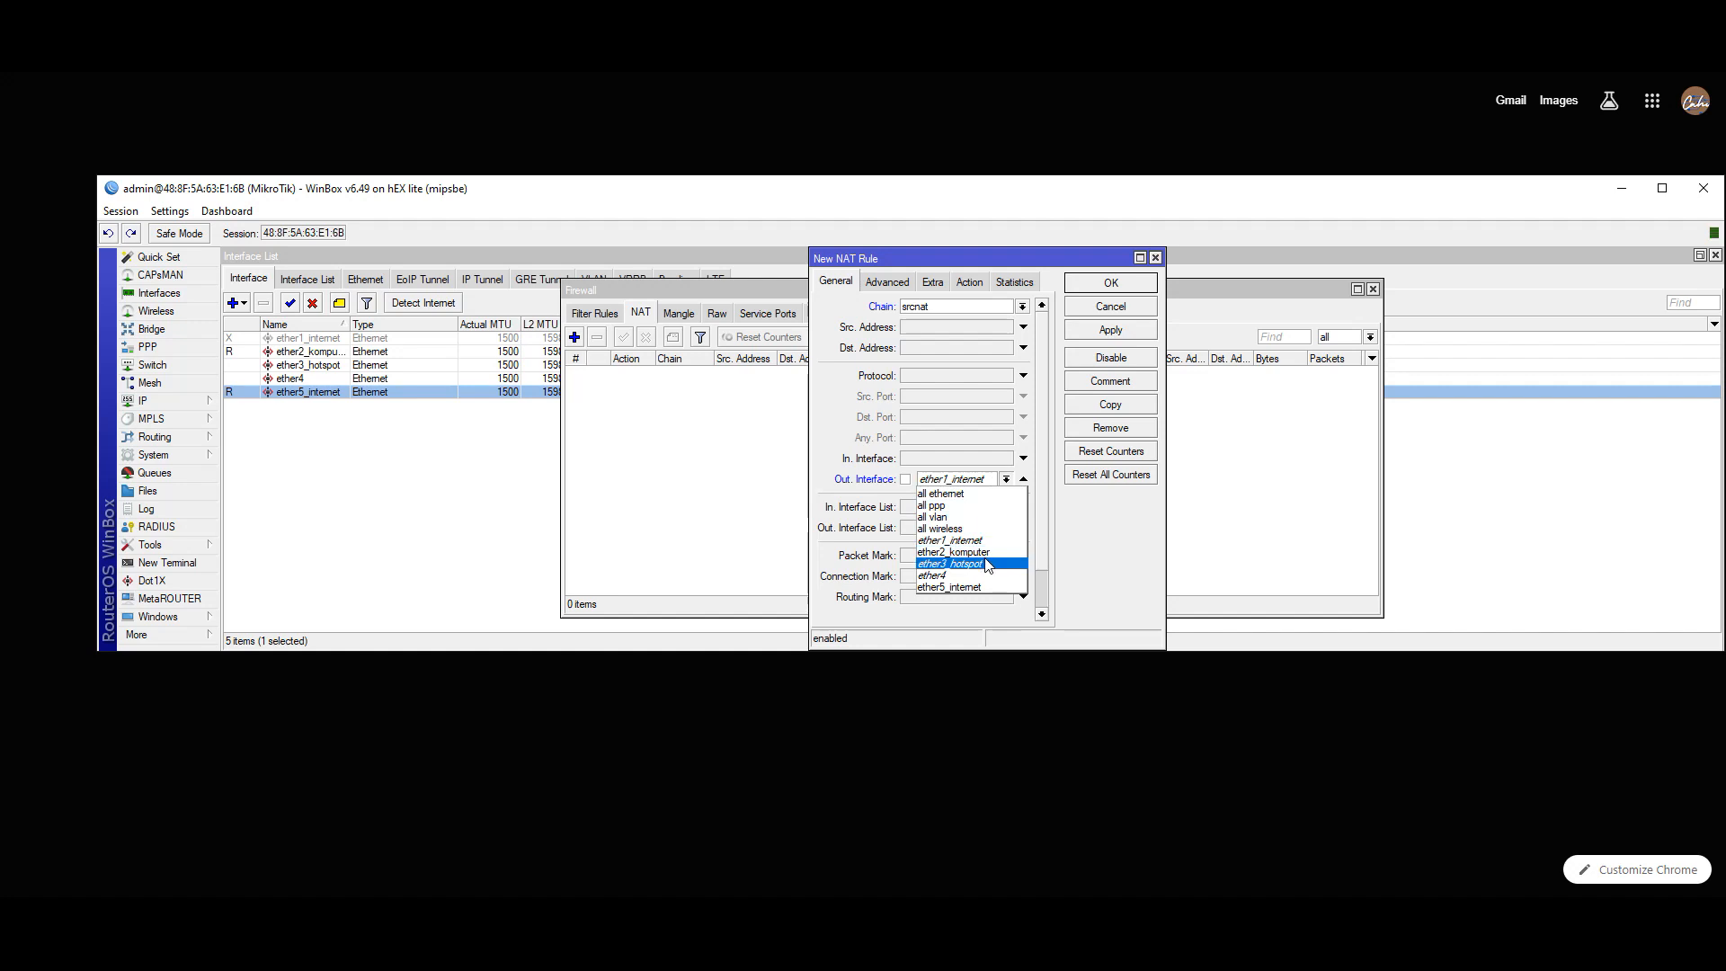
{"action": "left_click", "coordinate": [988, 589]}
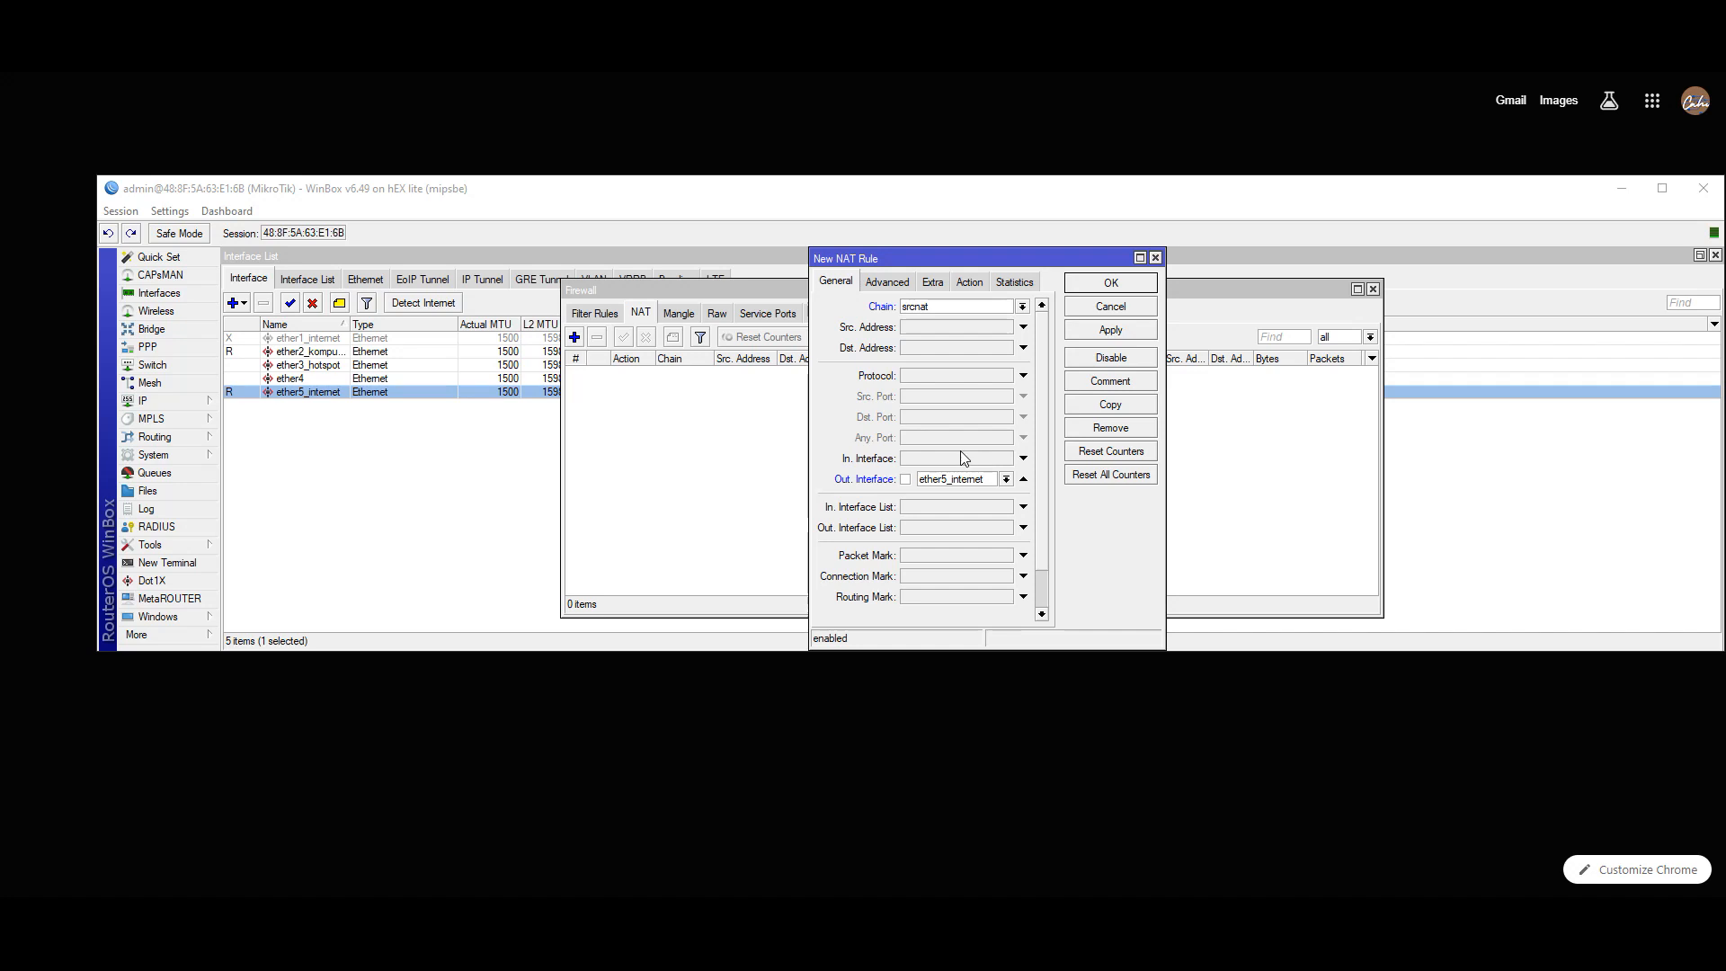
{"action": "left_click", "coordinate": [970, 282]}
{"action": "left_click", "coordinate": [1001, 308]}
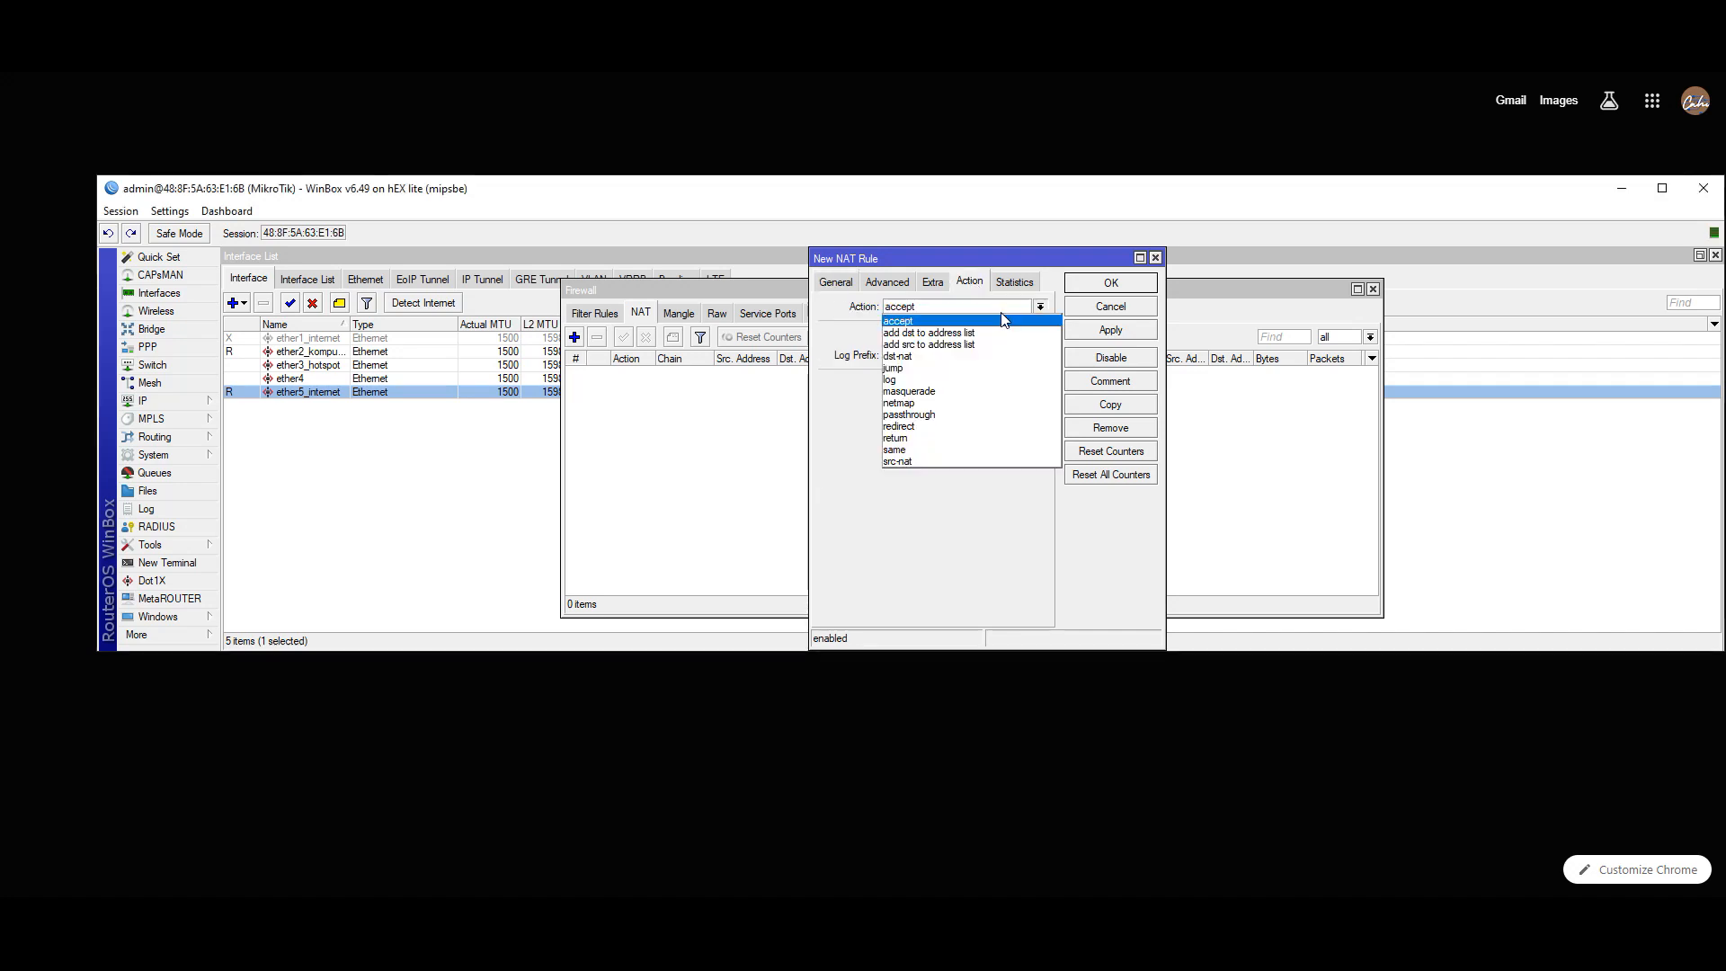
{"action": "left_click", "coordinate": [941, 392]}
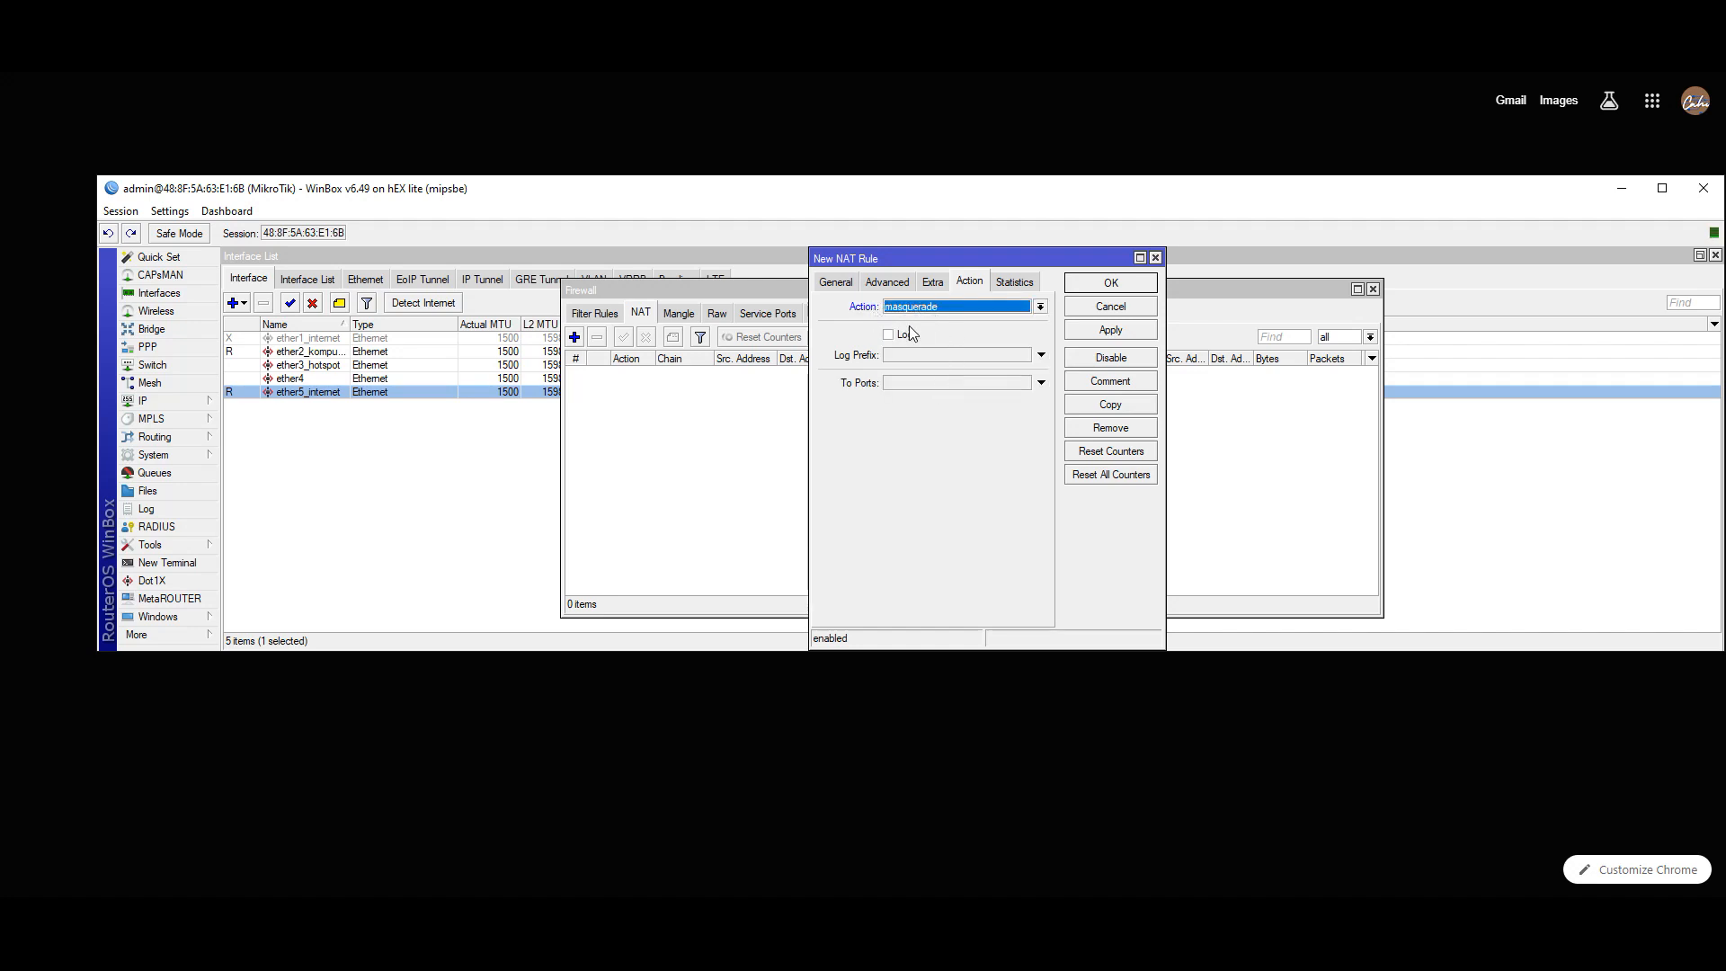
{"action": "left_click", "coordinate": [1081, 333]}
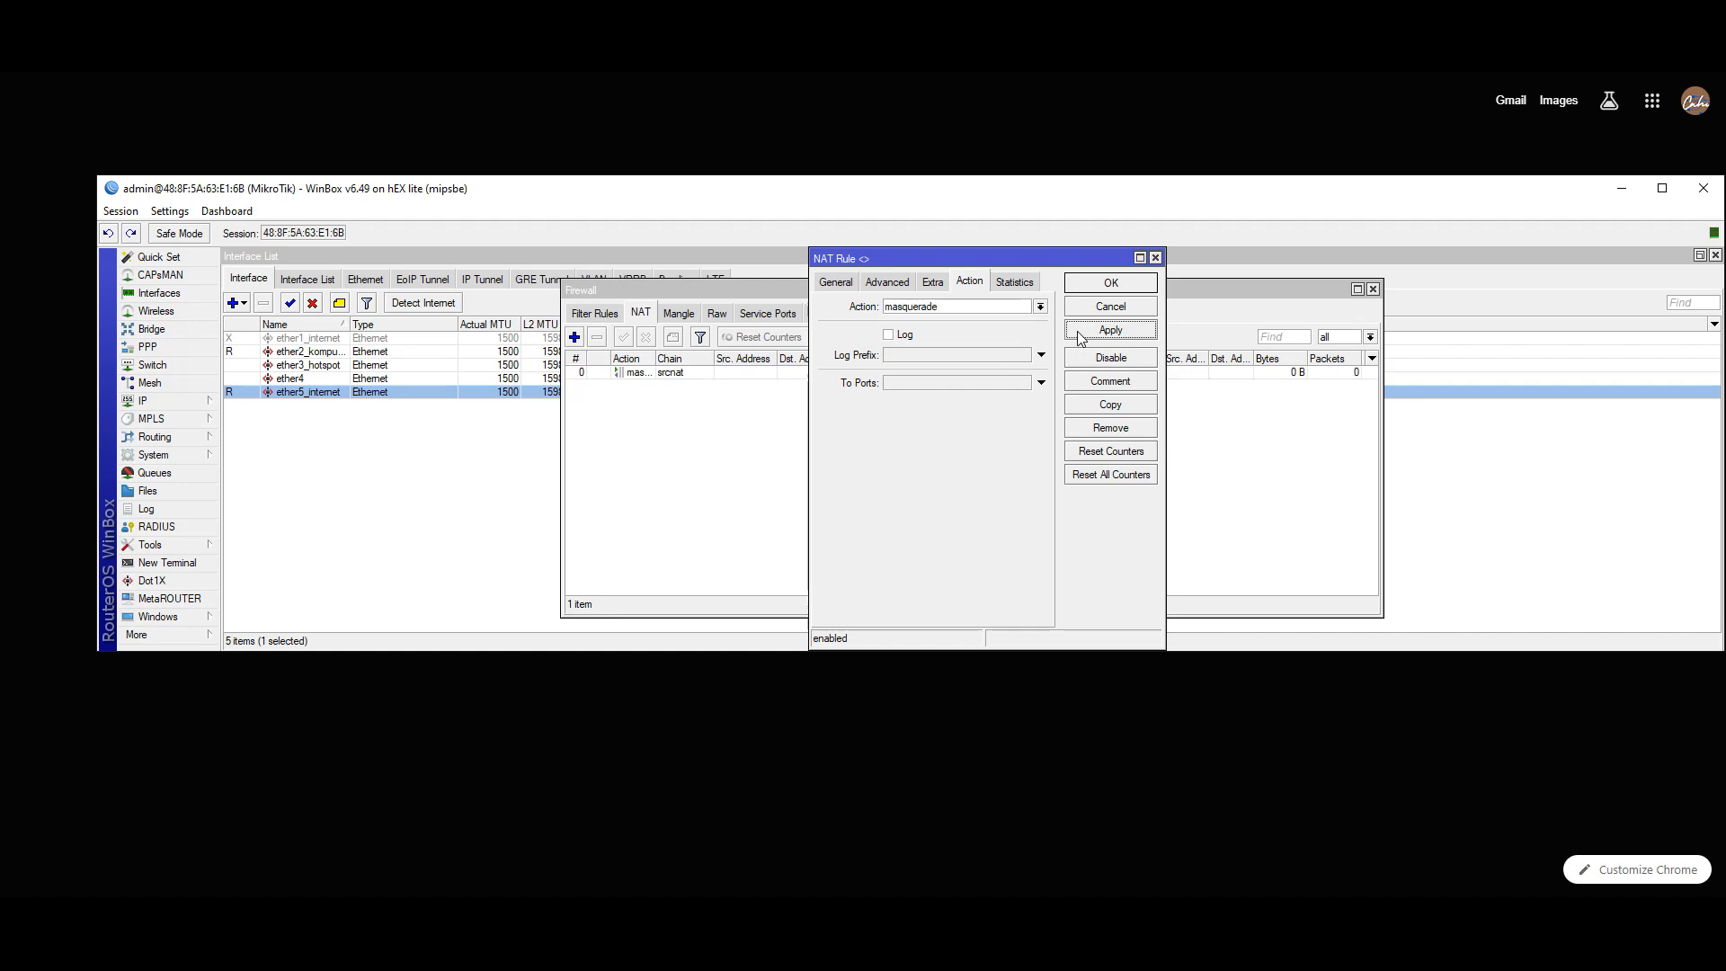
{"action": "left_click", "coordinate": [1108, 284]}
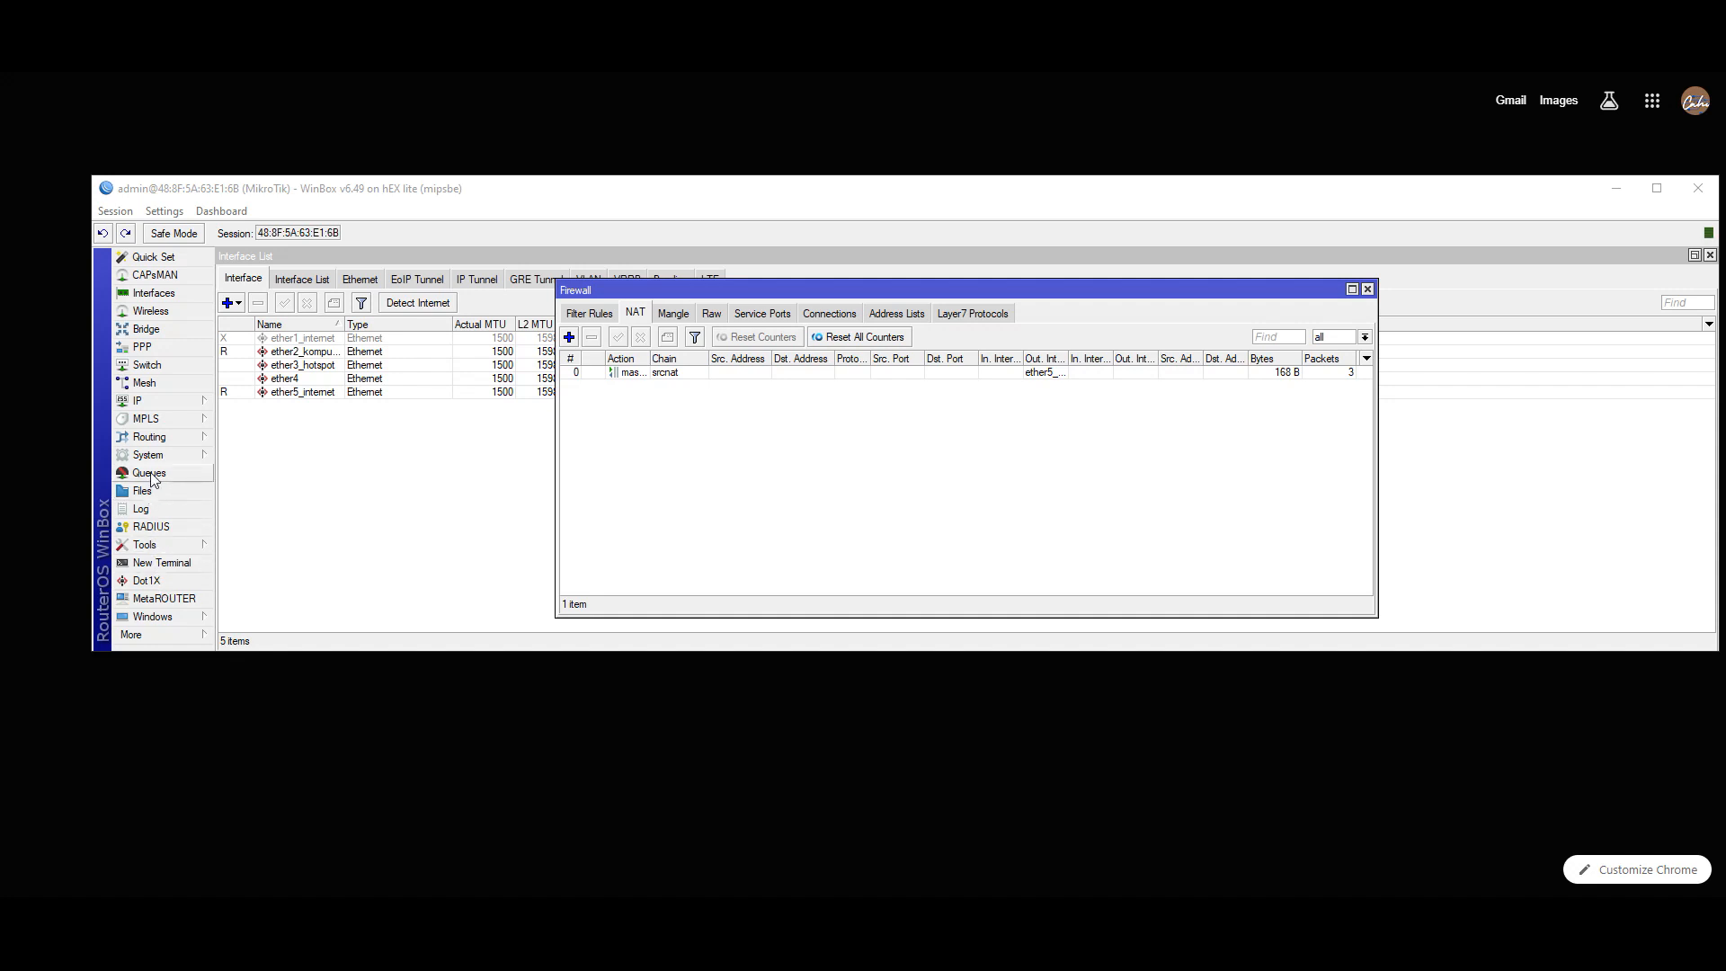
{"action": "left_click", "coordinate": [160, 563]}
{"action": "type", "text": "p"}
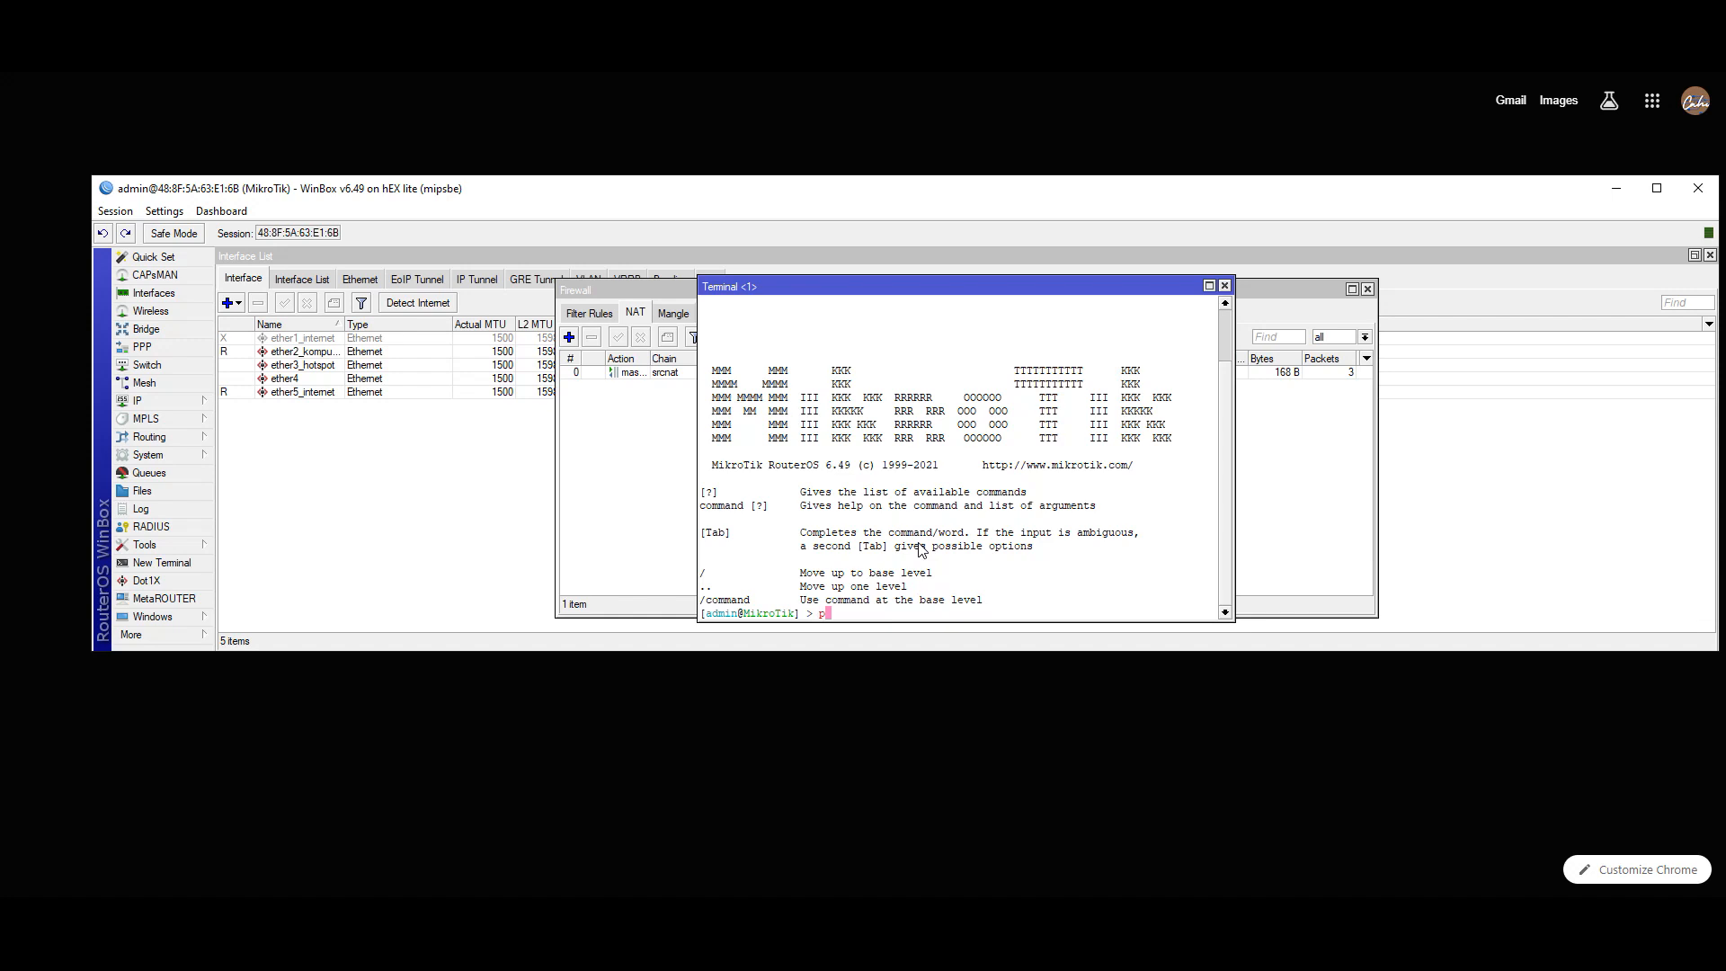
{"action": "type", "text": "ing google.com"}
{"action": "key", "text": "Return"}
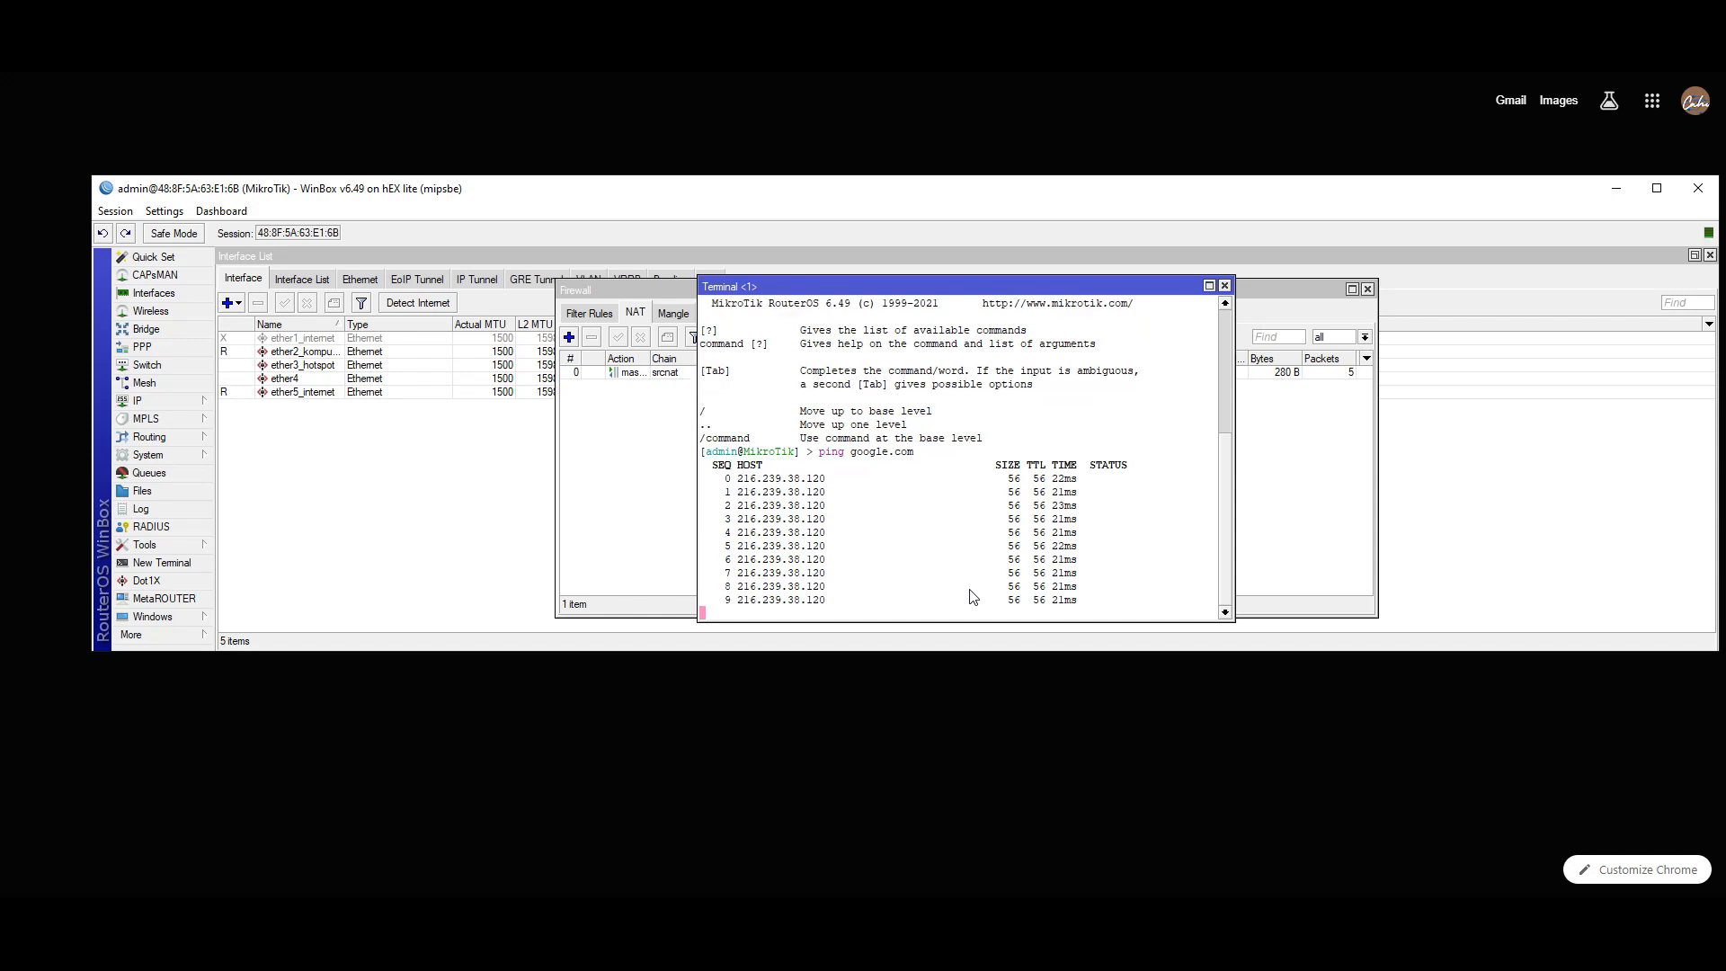
{"action": "key", "text": "ctrl+c"}
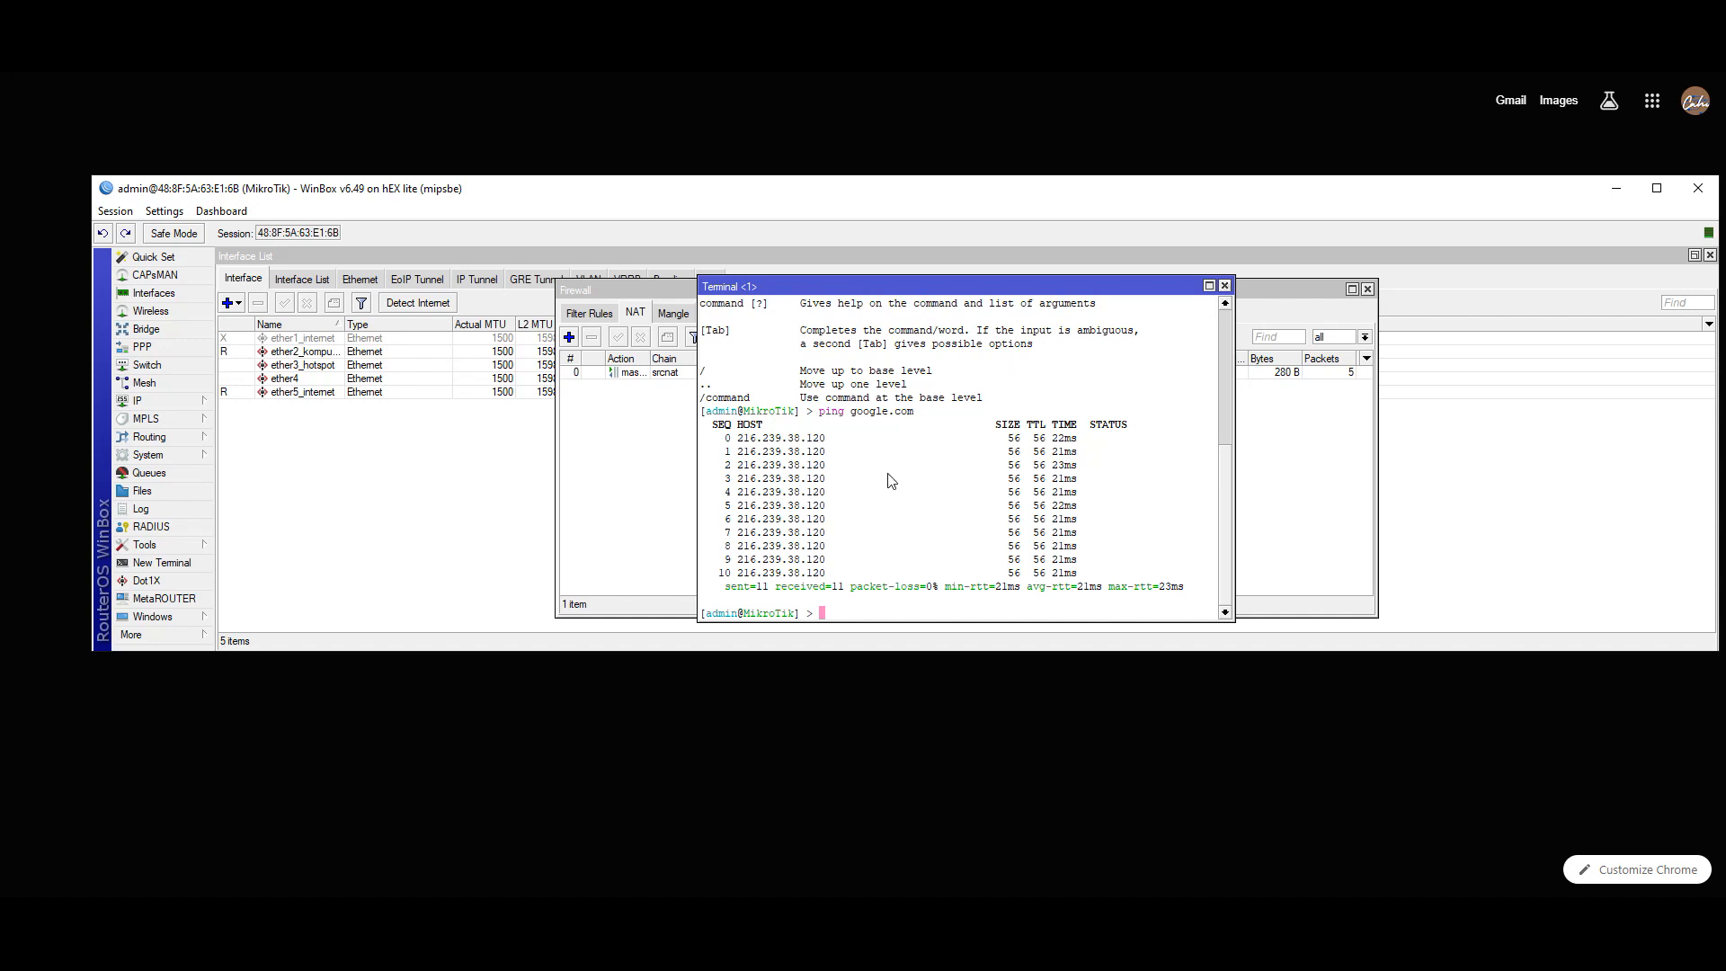
{"action": "left_click", "coordinate": [1224, 286]}
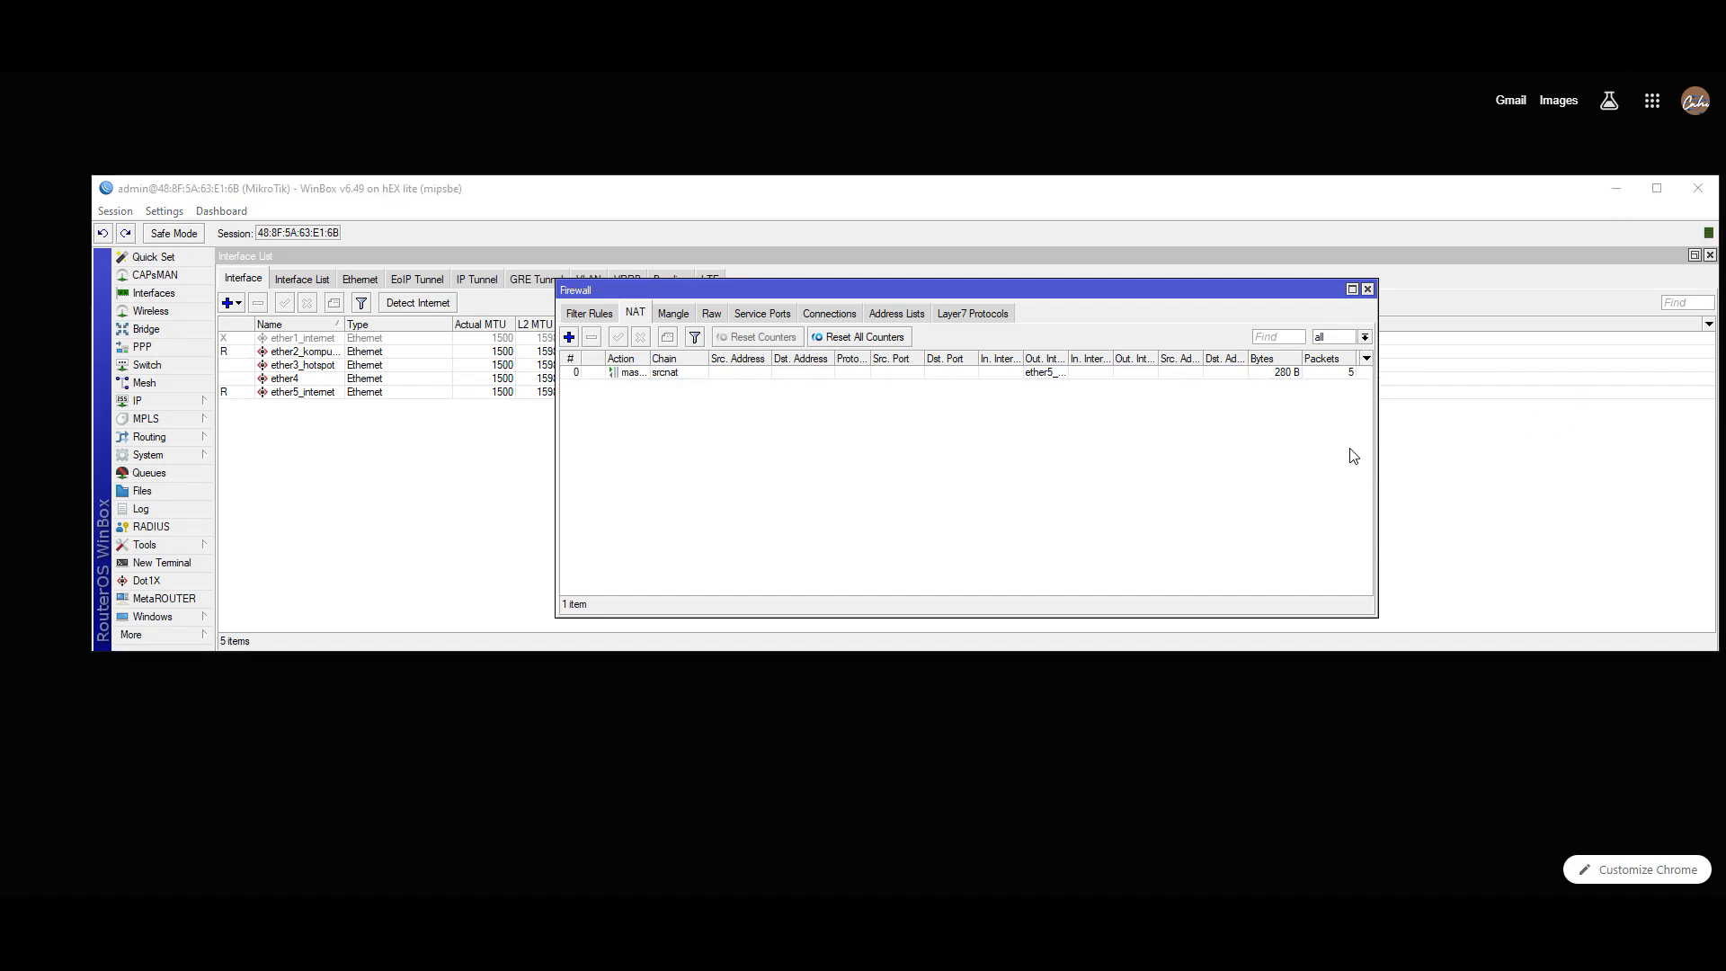
- Close the Firewall and Interface List, then open and widen the IP Address List
{"action": "left_click", "coordinate": [1368, 290]}
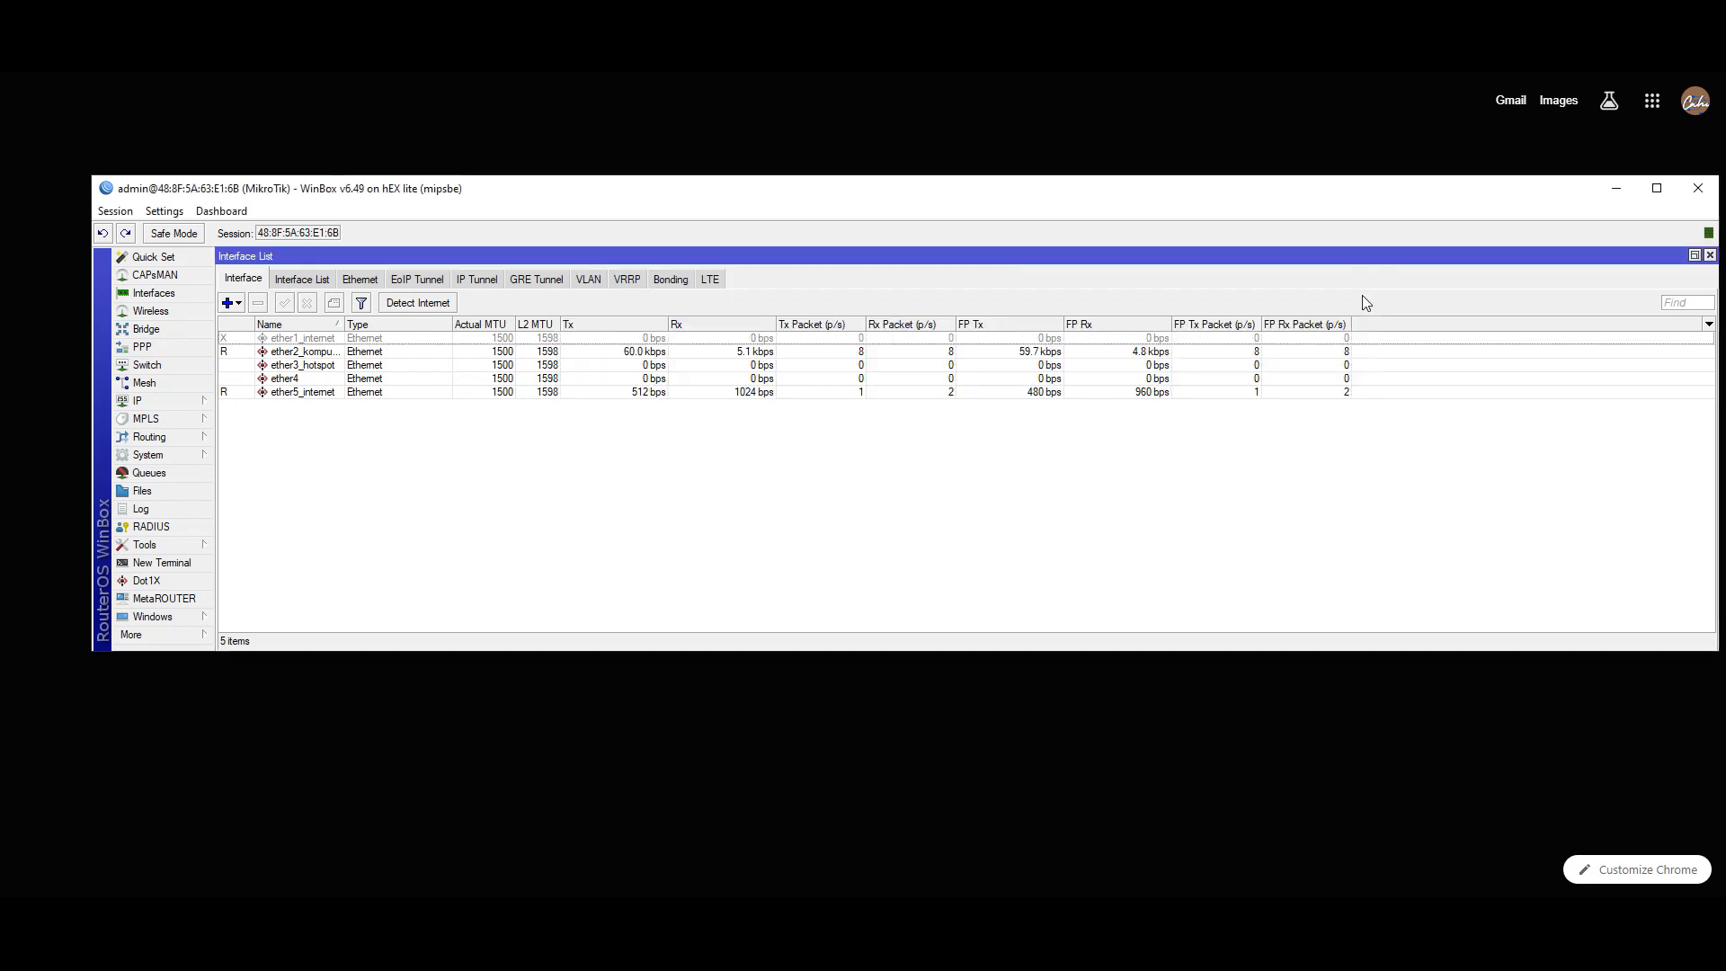
{"action": "left_click", "coordinate": [1710, 256]}
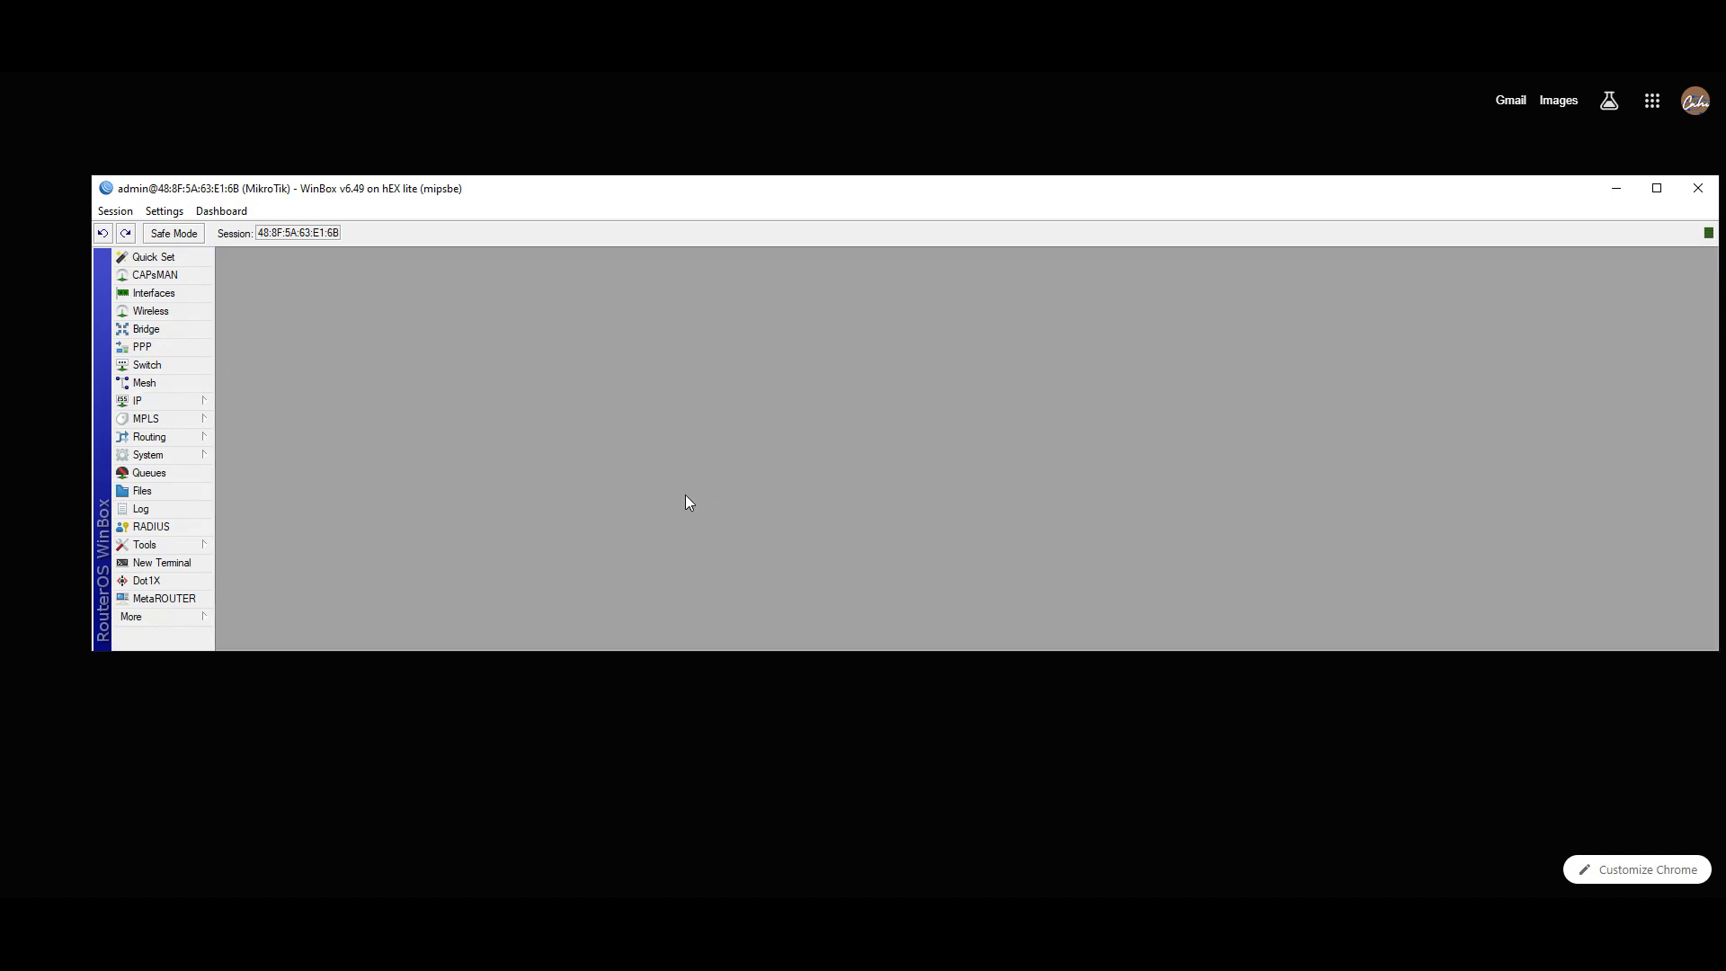
{"action": "left_click", "coordinate": [150, 405]}
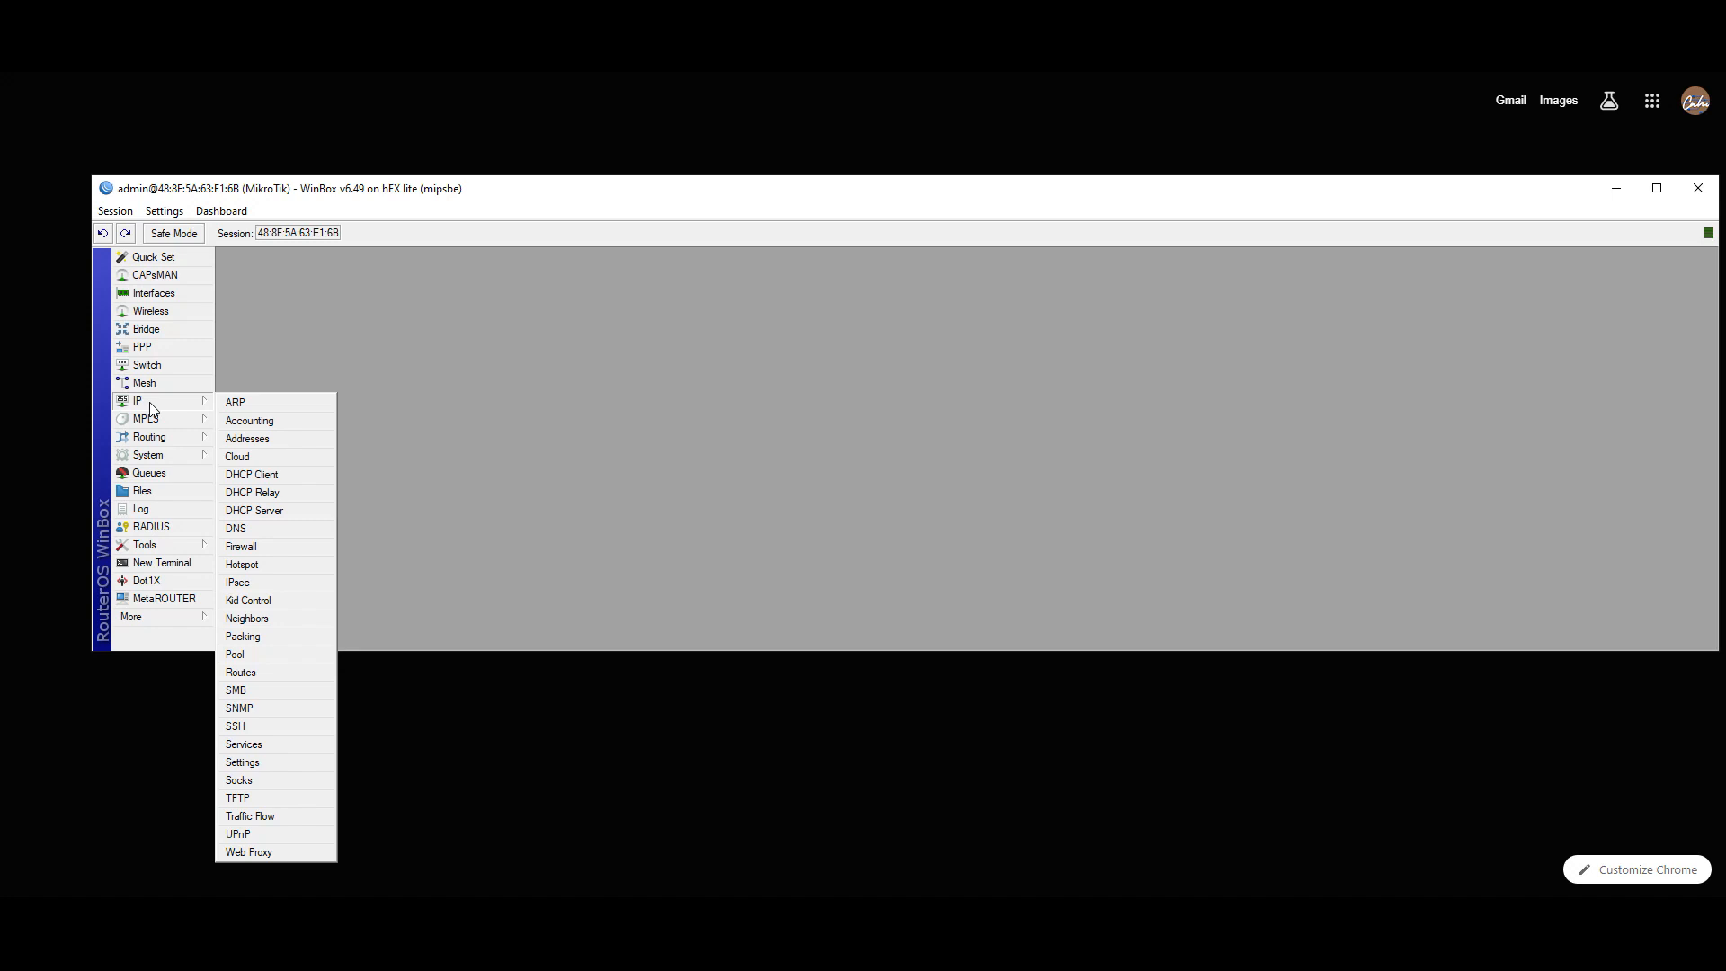
{"action": "left_click", "coordinate": [249, 440]}
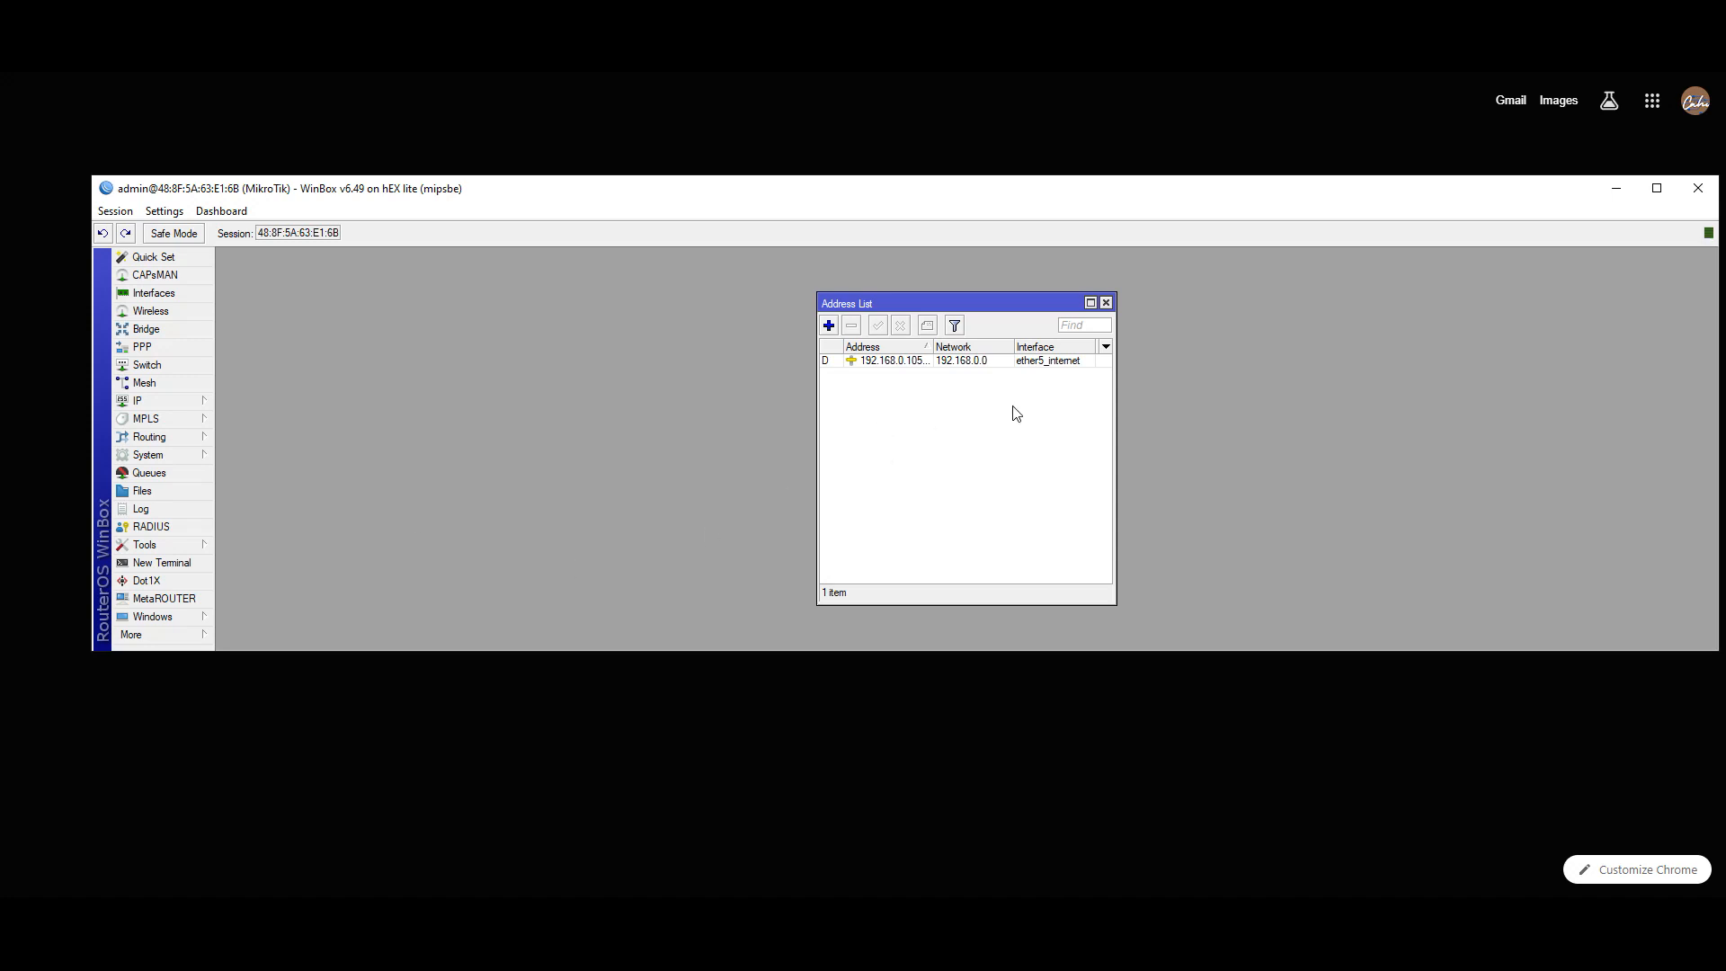
{"action": "left_click_drag", "start_coordinate": [1116, 412], "coordinate": [1513, 412]}
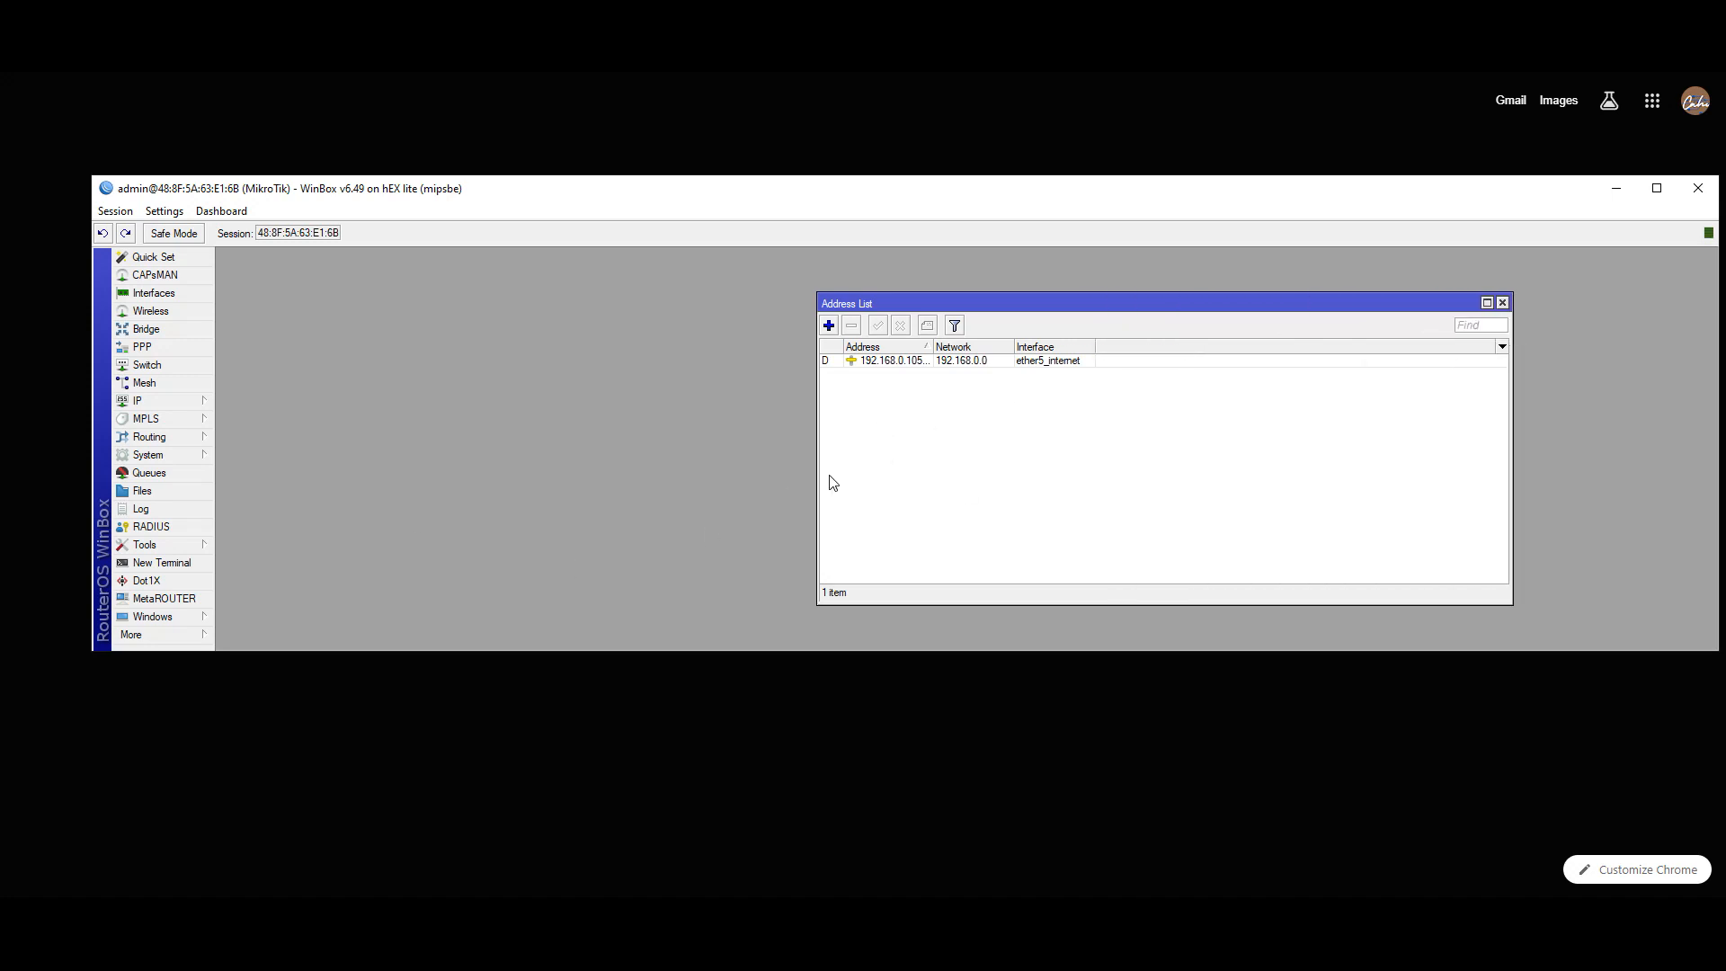
{"action": "left_click_drag", "start_coordinate": [817, 467], "coordinate": [310, 450]}
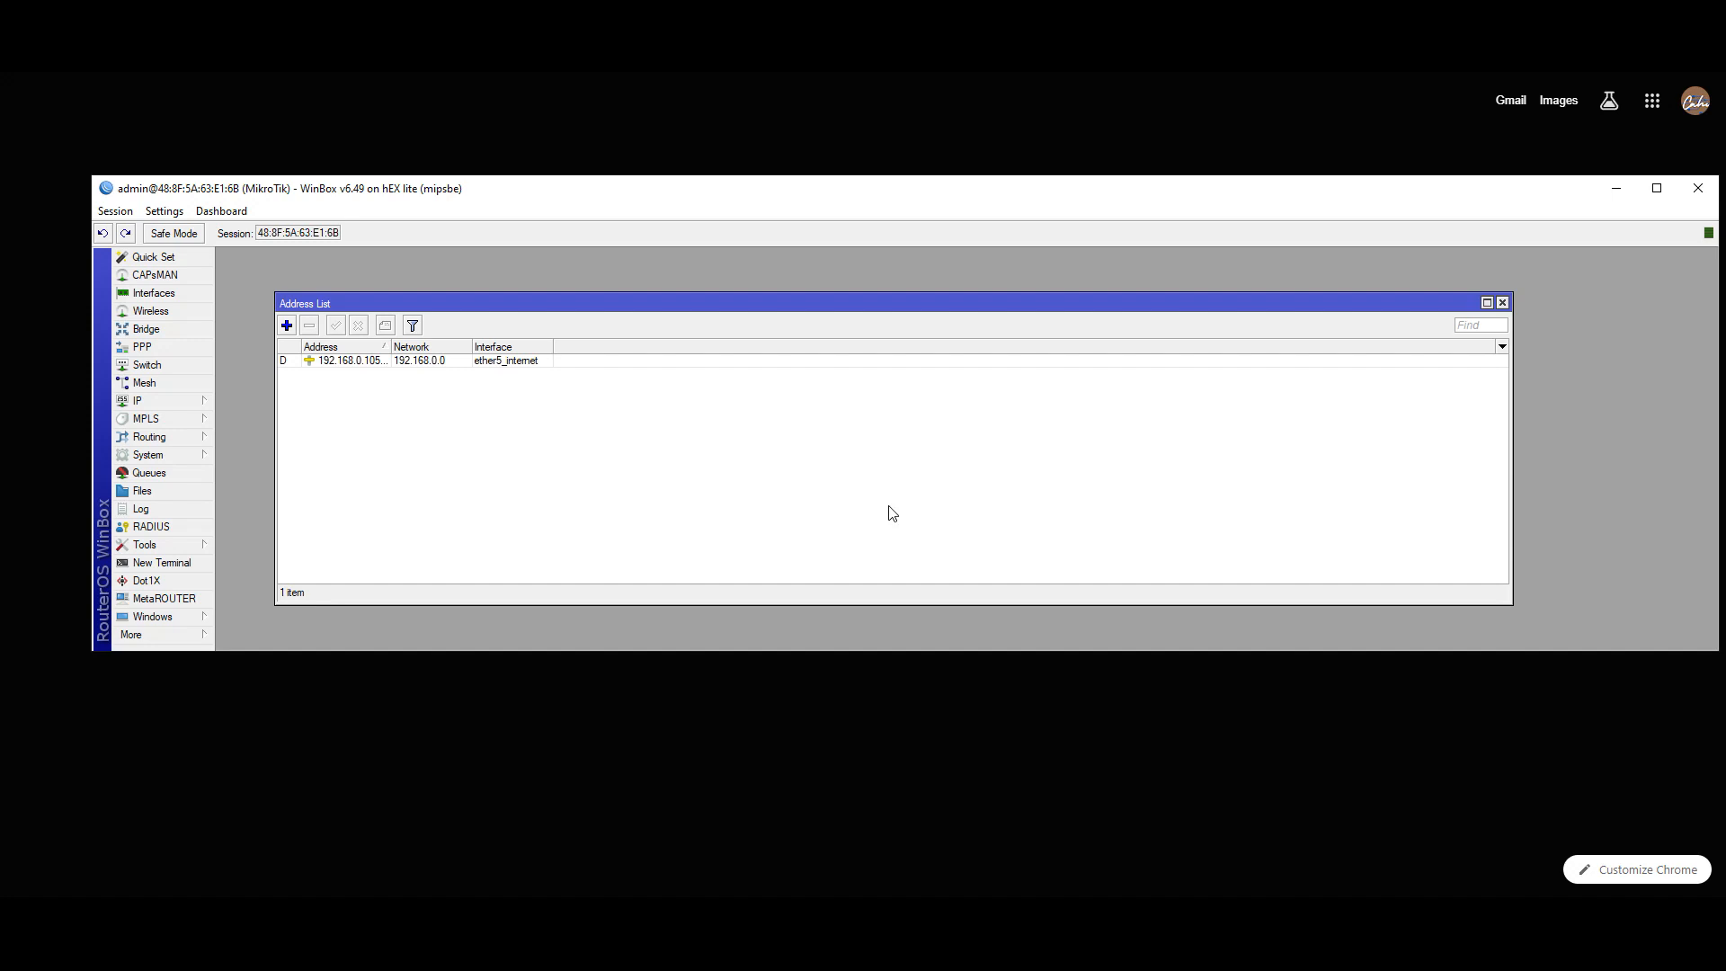
{"action": "left_click", "coordinate": [1626, 75]}
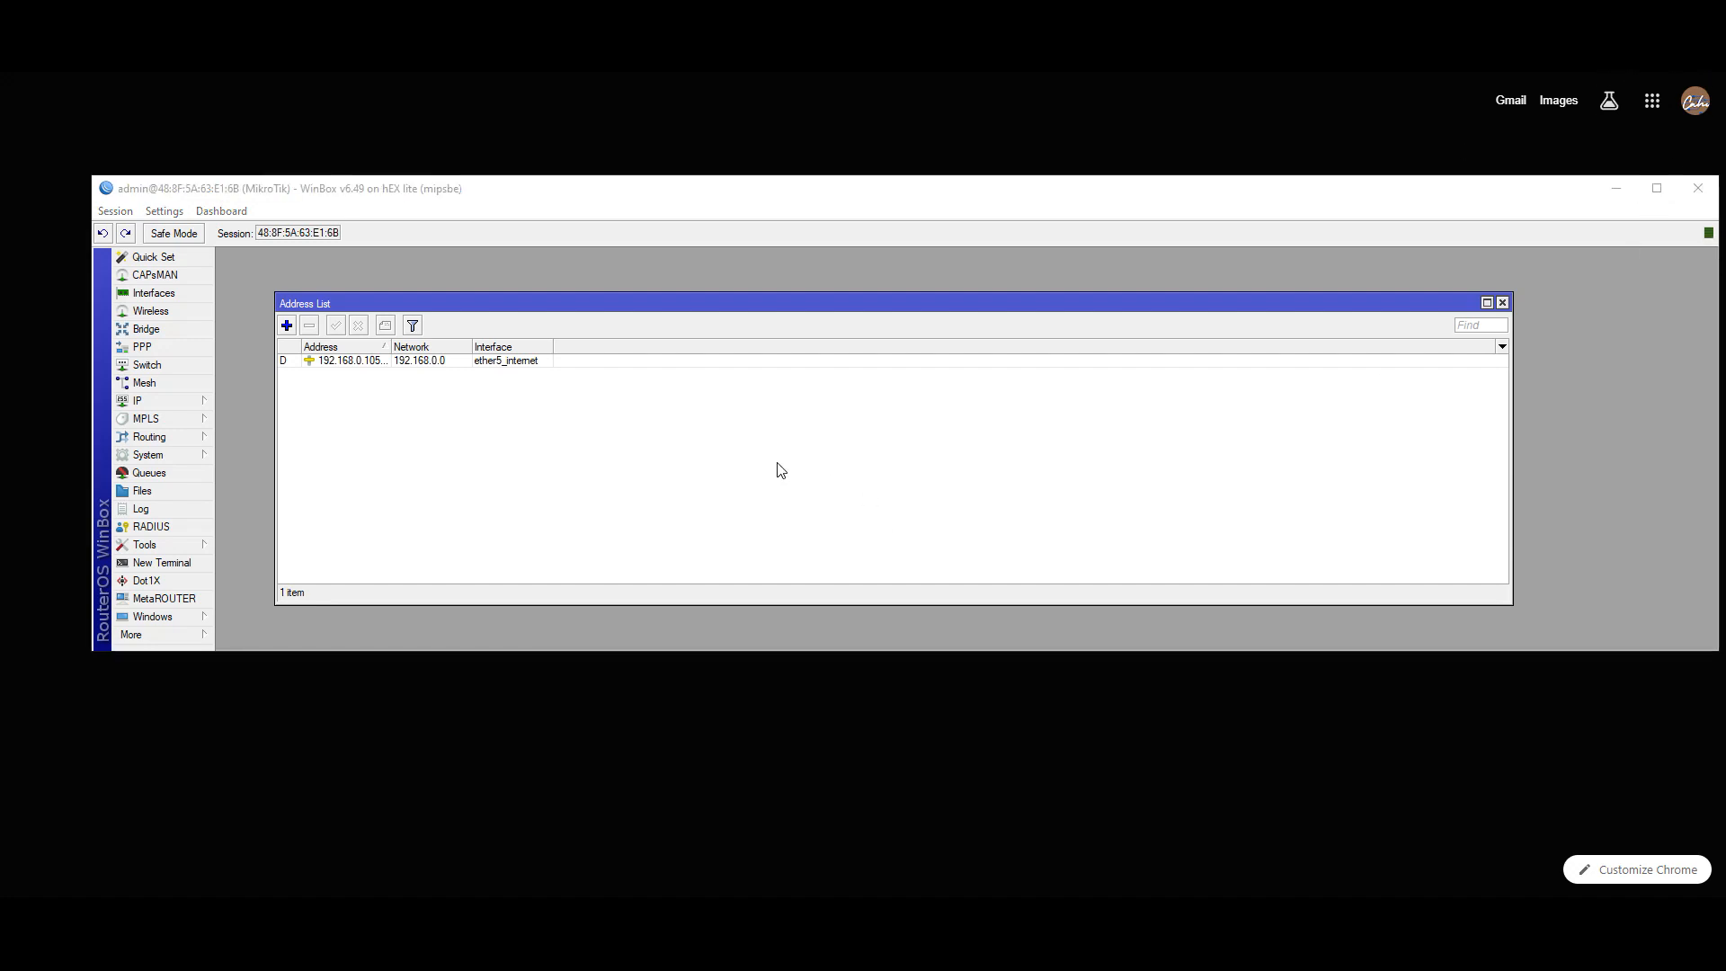
- Add the address 192.168.22.1/24 on ether2_komputer
{"action": "left_click", "coordinate": [288, 325]}
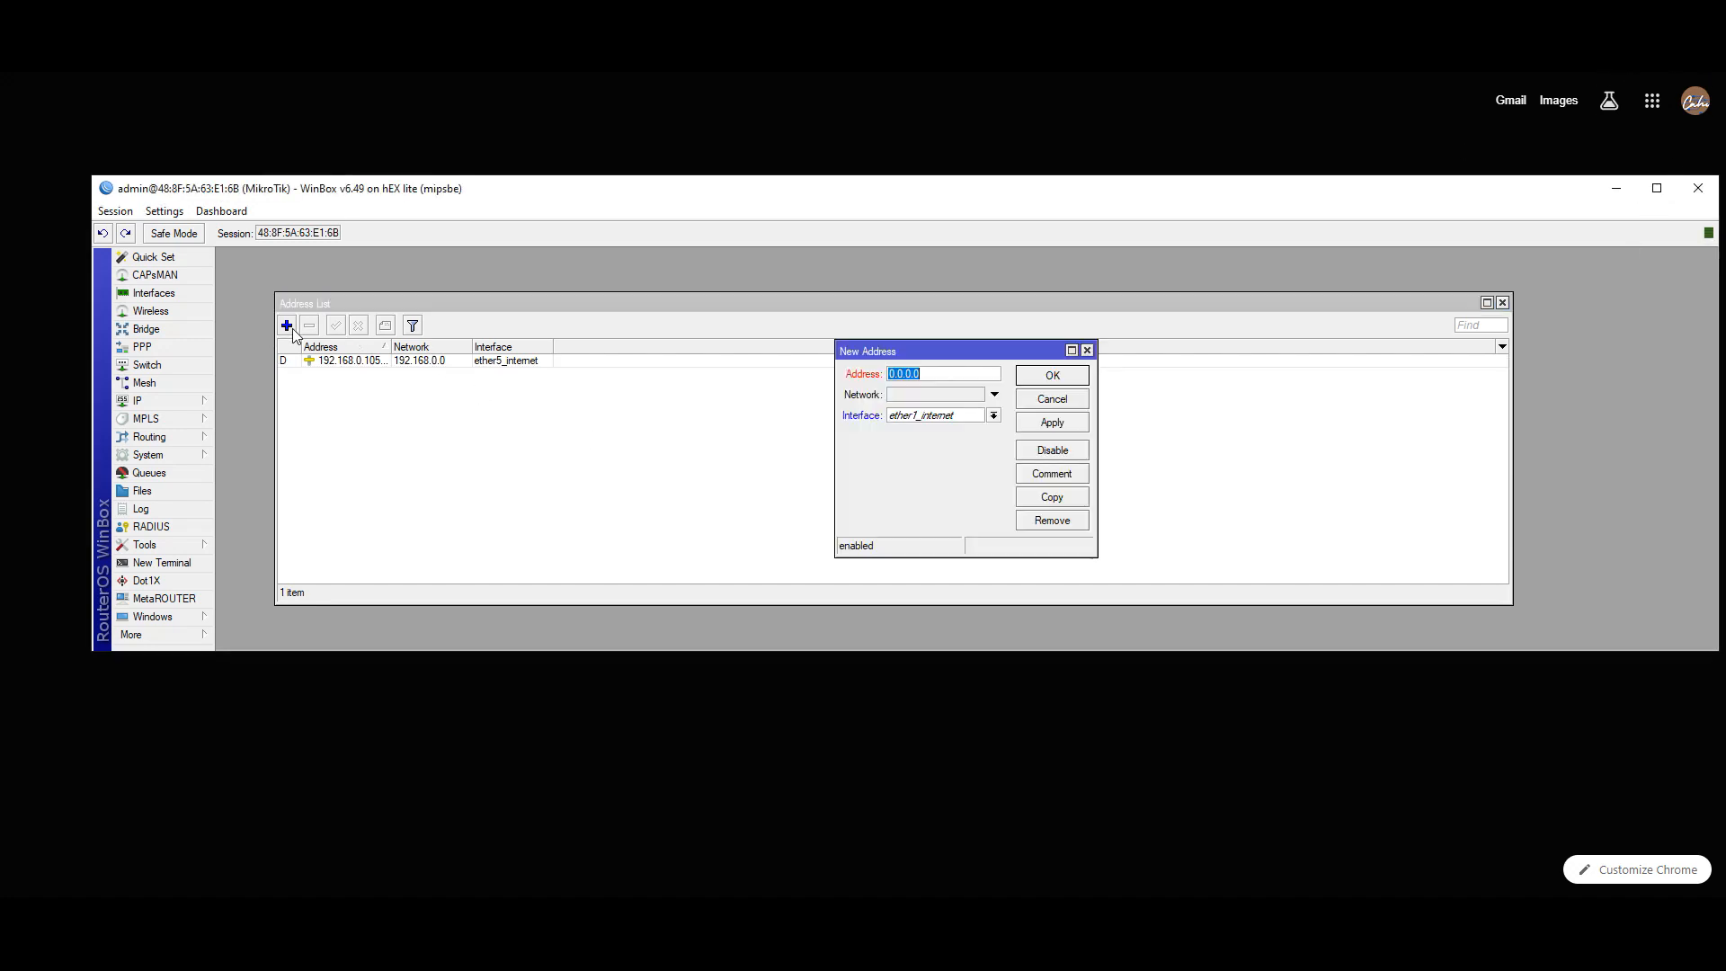
{"action": "left_click", "coordinate": [958, 417]}
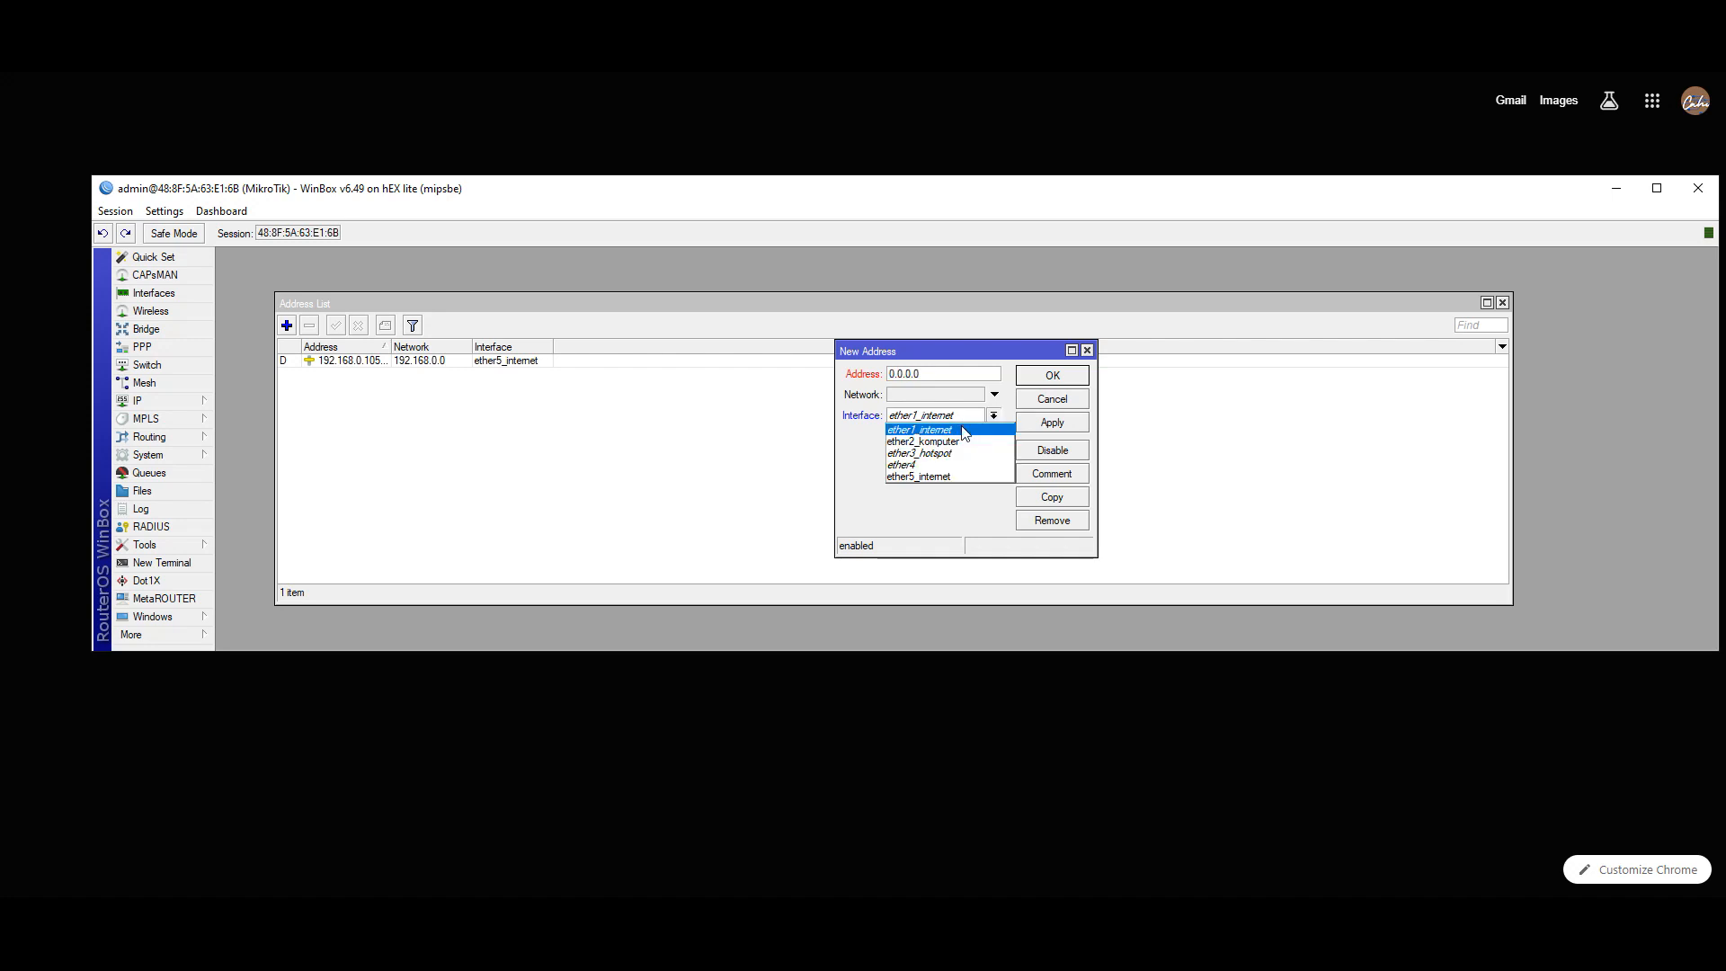
{"action": "left_click", "coordinate": [959, 443]}
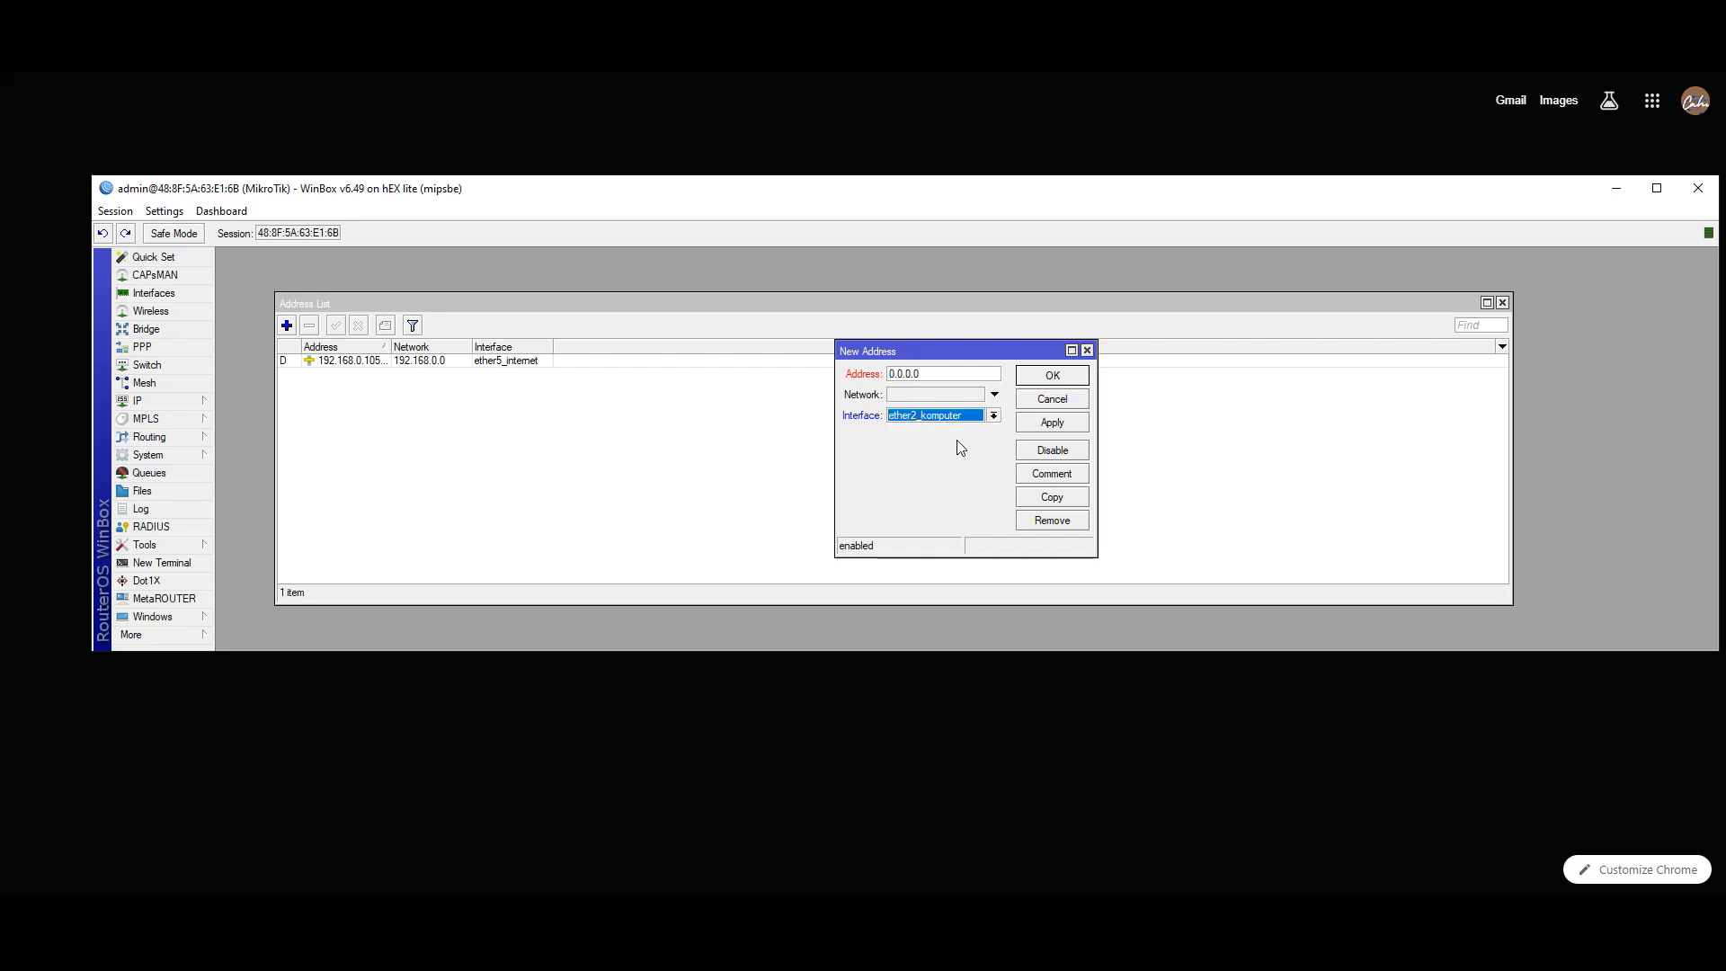
{"action": "left_click", "coordinate": [927, 376]}
{"action": "key", "text": "BackSpace"}
{"action": "key", "text": "BackSpace"}
{"action": "key", "text": "BackSpace"}
{"action": "key", "text": "BackSpace"}
{"action": "key", "text": "BackSpace"}
{"action": "key", "text": "BackSpace"}
{"action": "type", "text": "192.168.22."}
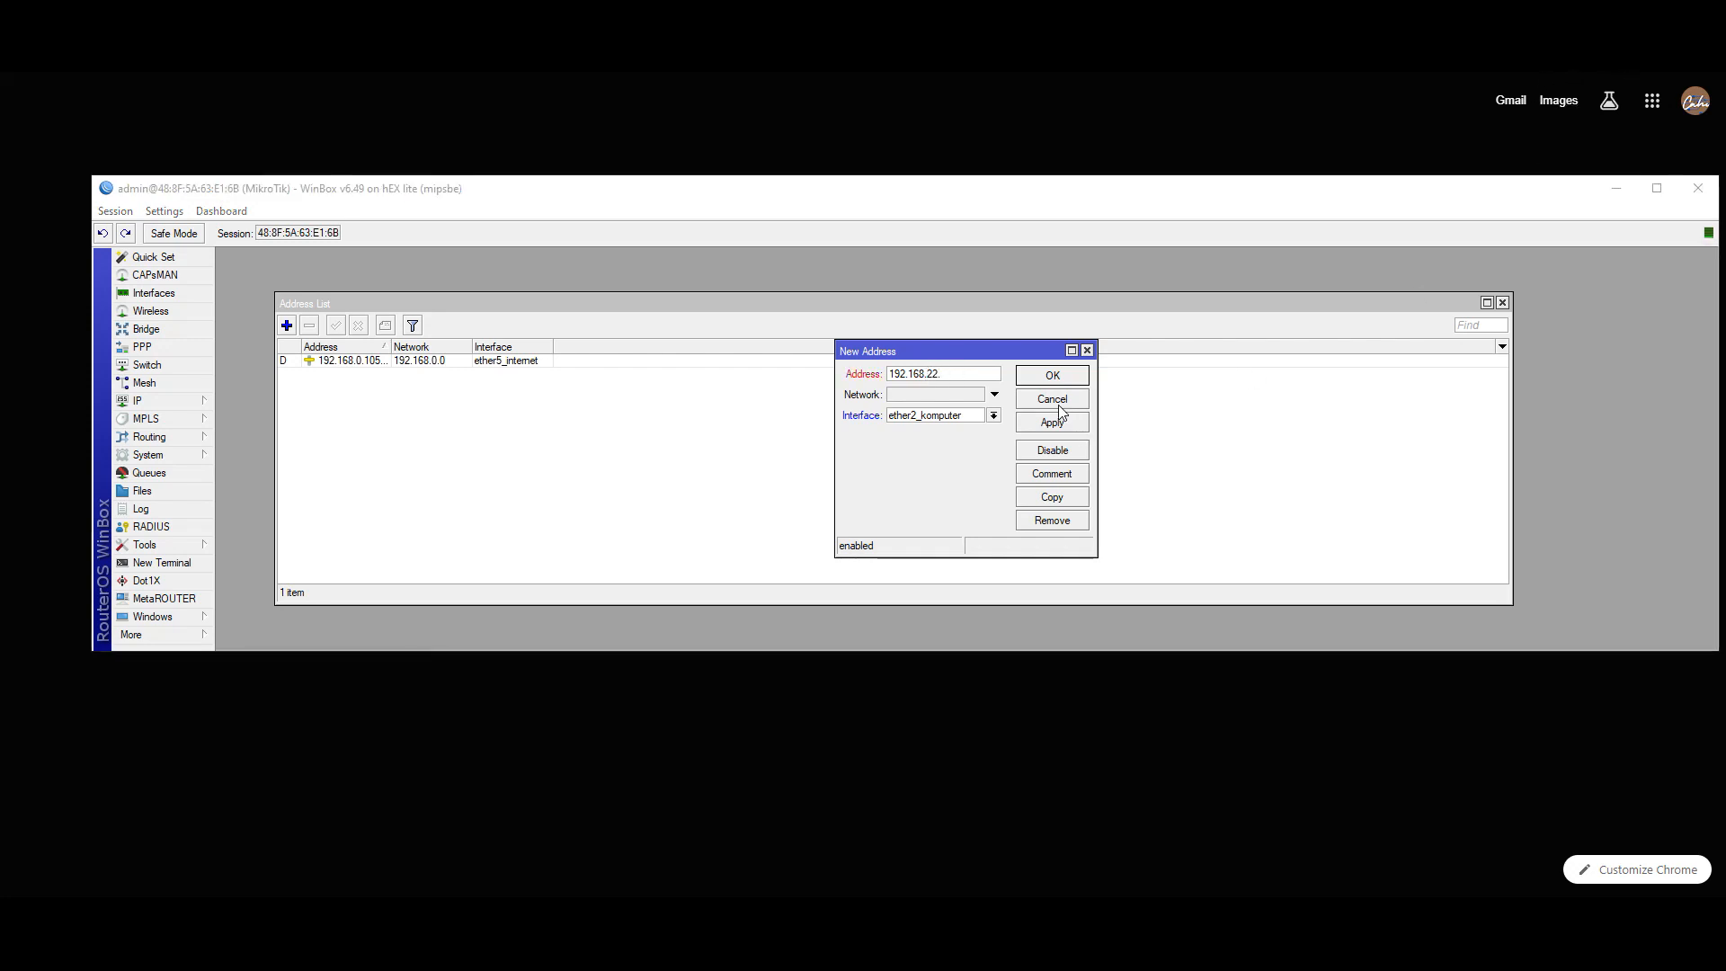
{"action": "left_click", "coordinate": [949, 374]}
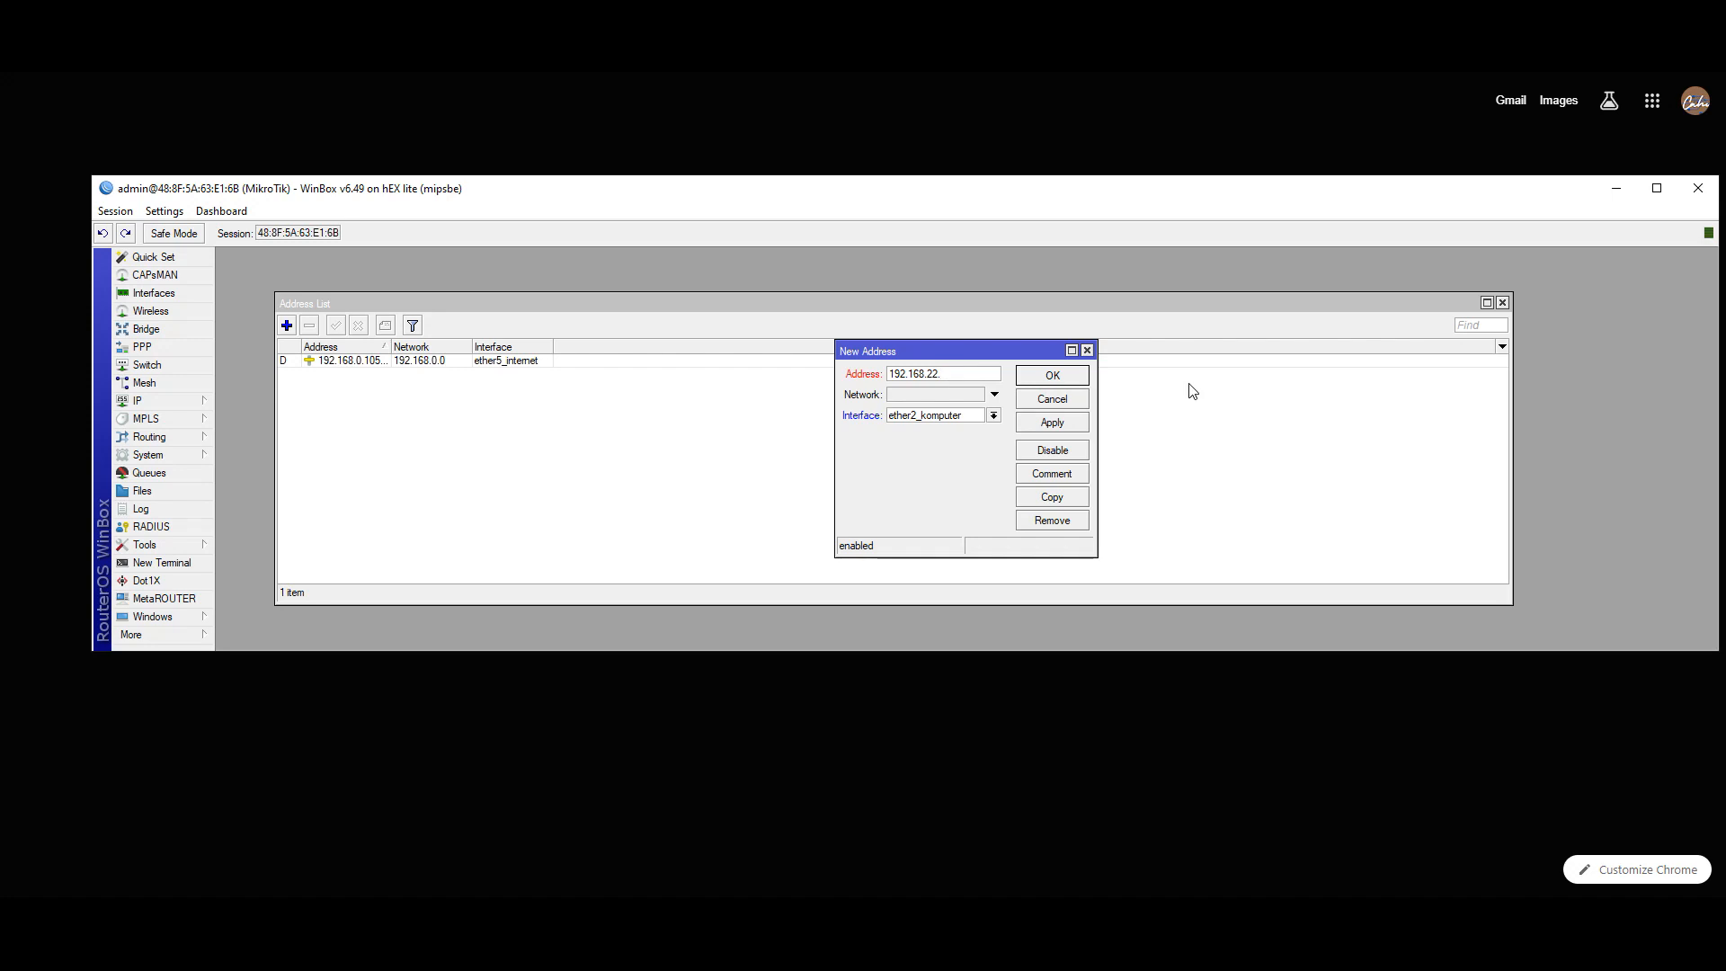
{"action": "type", "text": "1/2"}
{"action": "left_click", "coordinate": [1618, 69]}
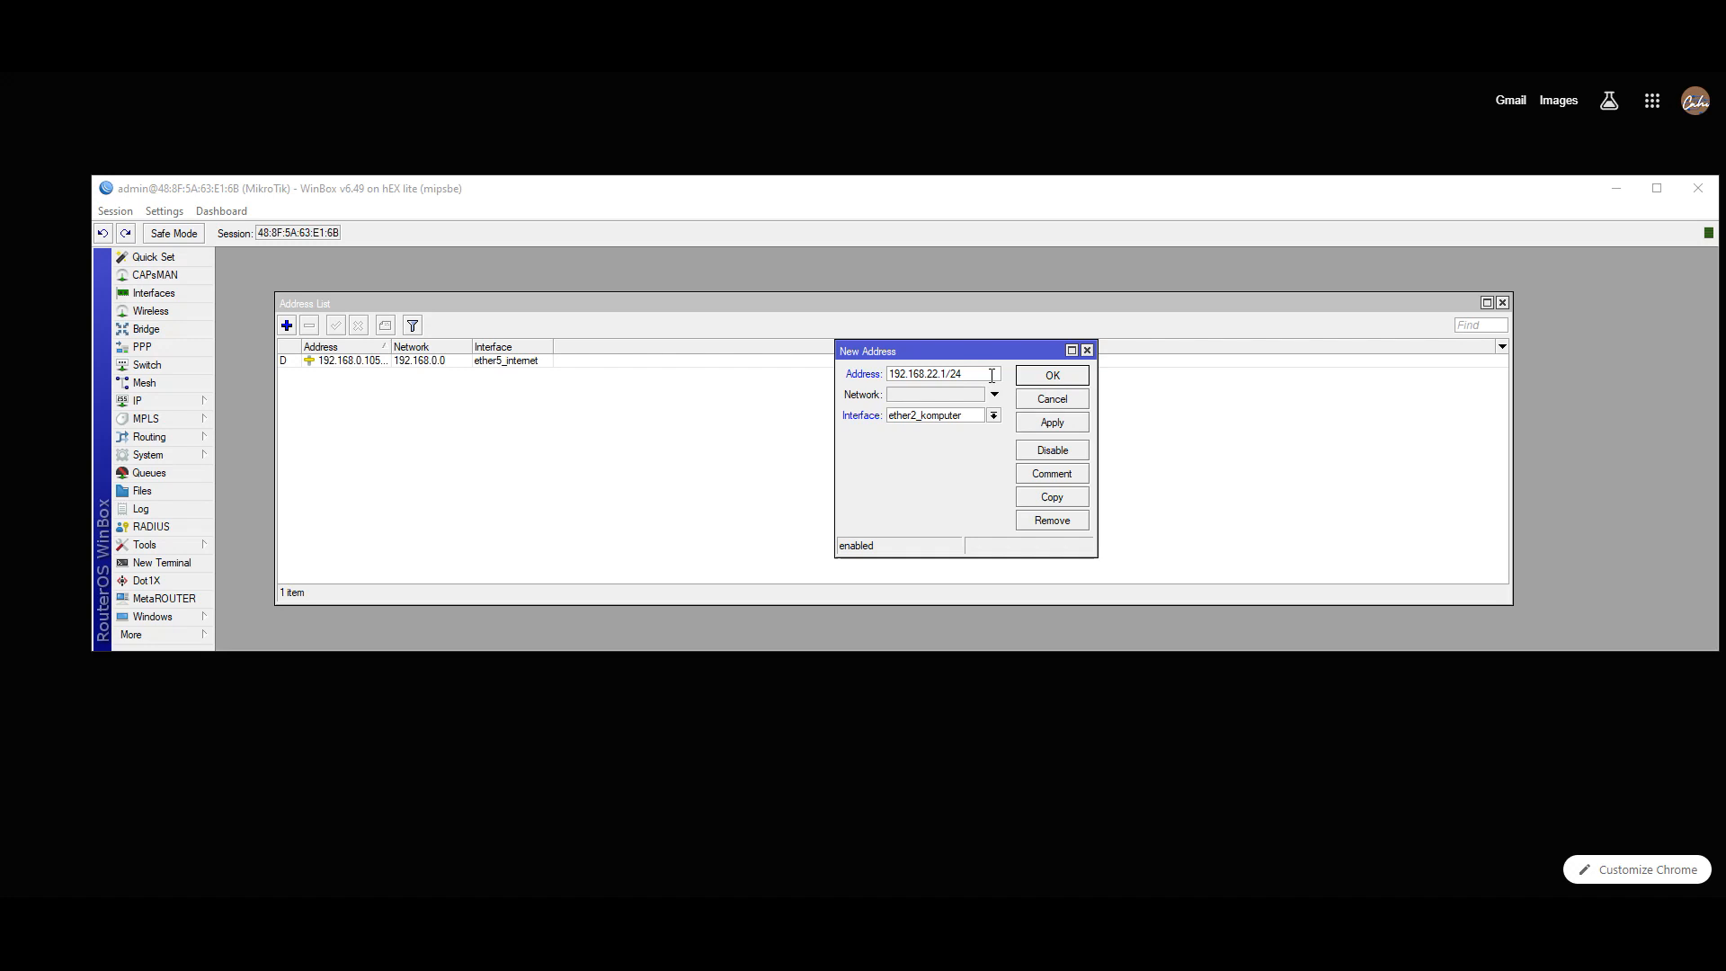
{"action": "left_click", "coordinate": [1049, 423]}
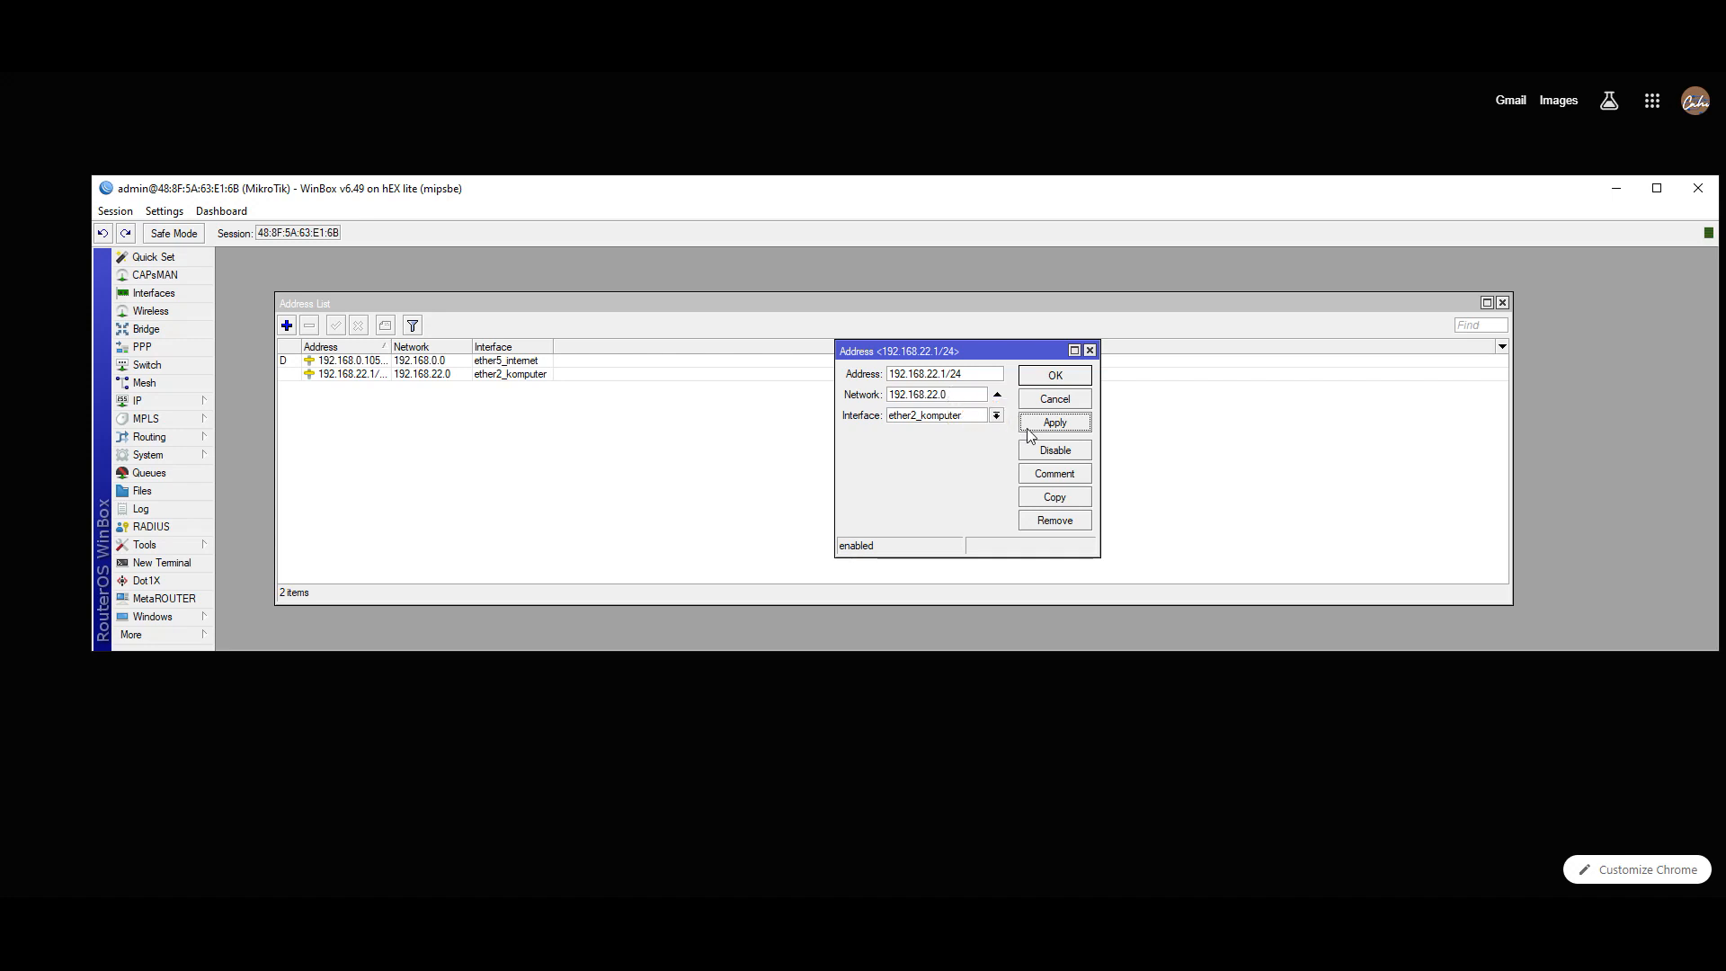
{"action": "left_click", "coordinate": [1049, 377]}
{"action": "left_click", "coordinate": [1630, 73]}
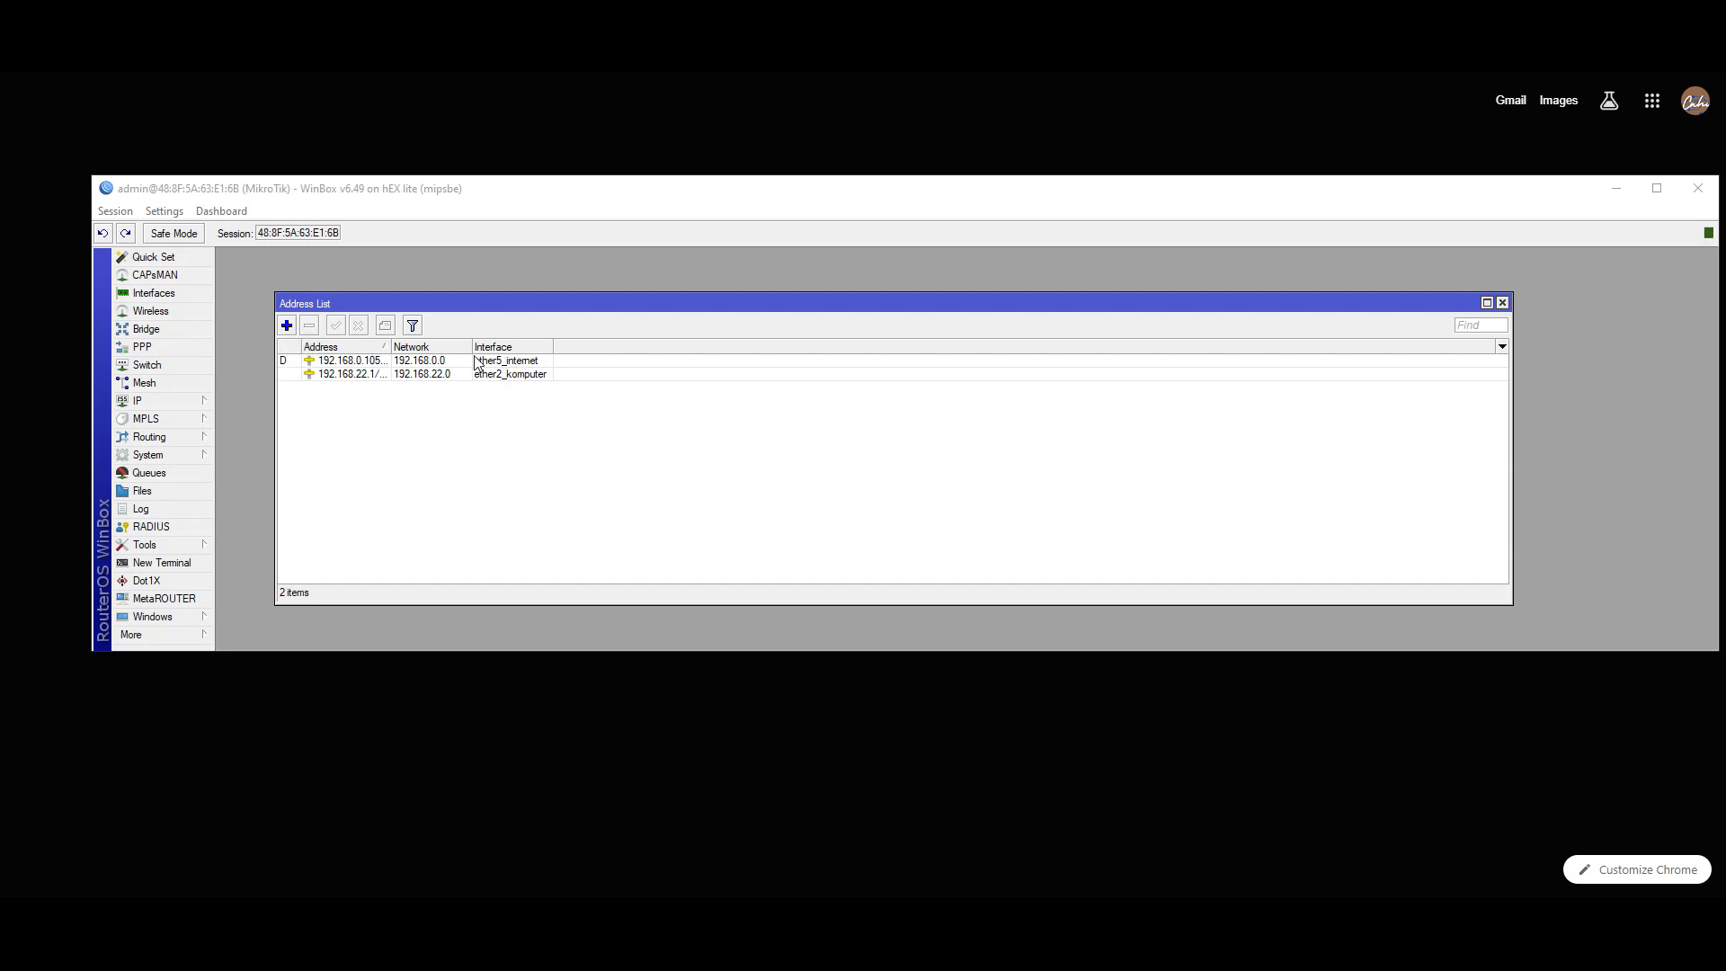
{"action": "left_click", "coordinate": [586, 431]}
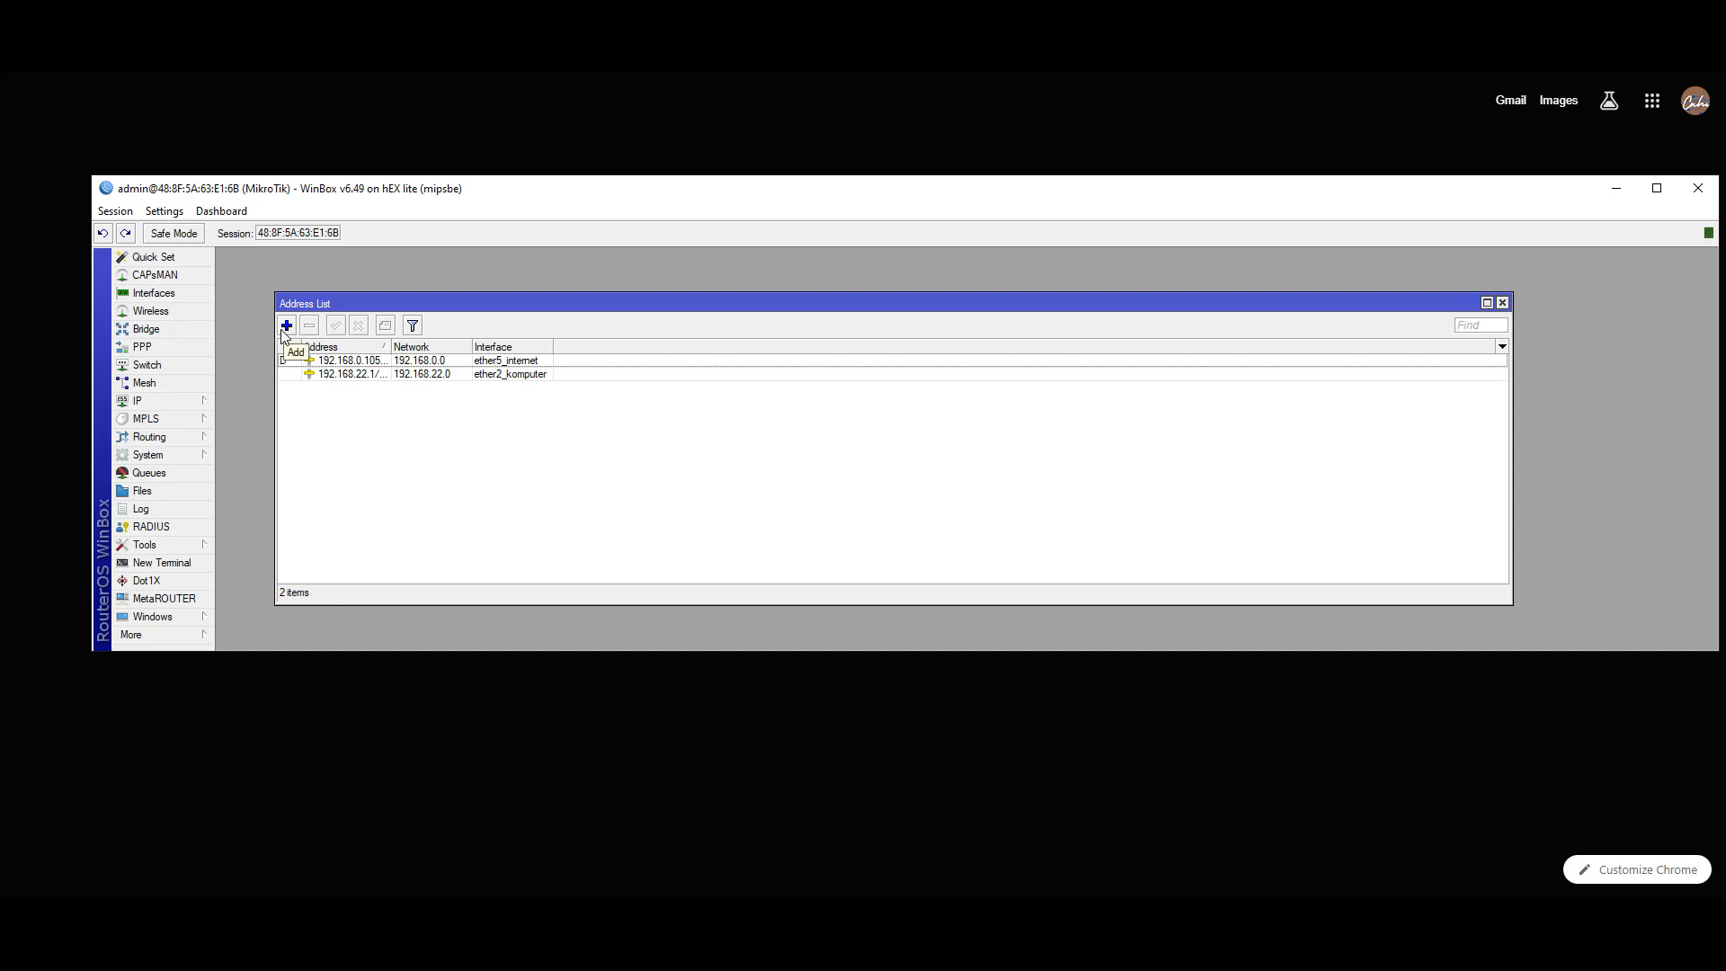
- Add 10.20.30.1/24 on ether3_hotspot as the third router address
{"action": "left_click", "coordinate": [283, 329]}
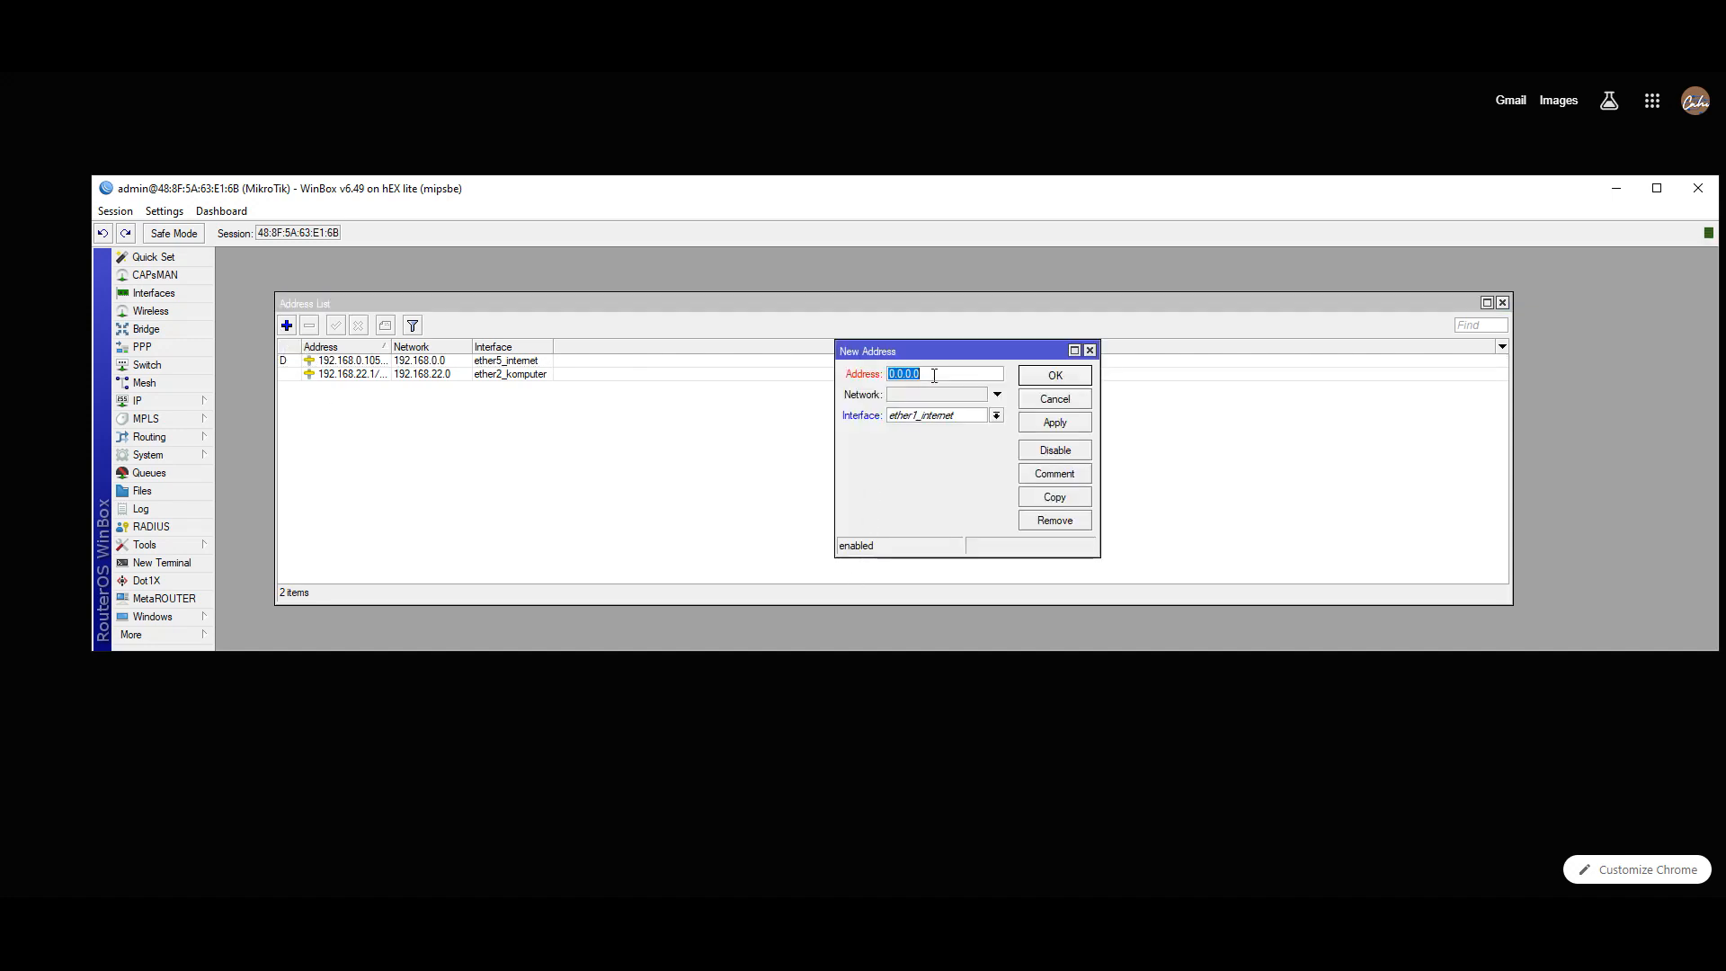
{"action": "type", "text": "10.20.30.1/24"}
{"action": "left_click", "coordinate": [996, 416]}
{"action": "left_click", "coordinate": [970, 454]}
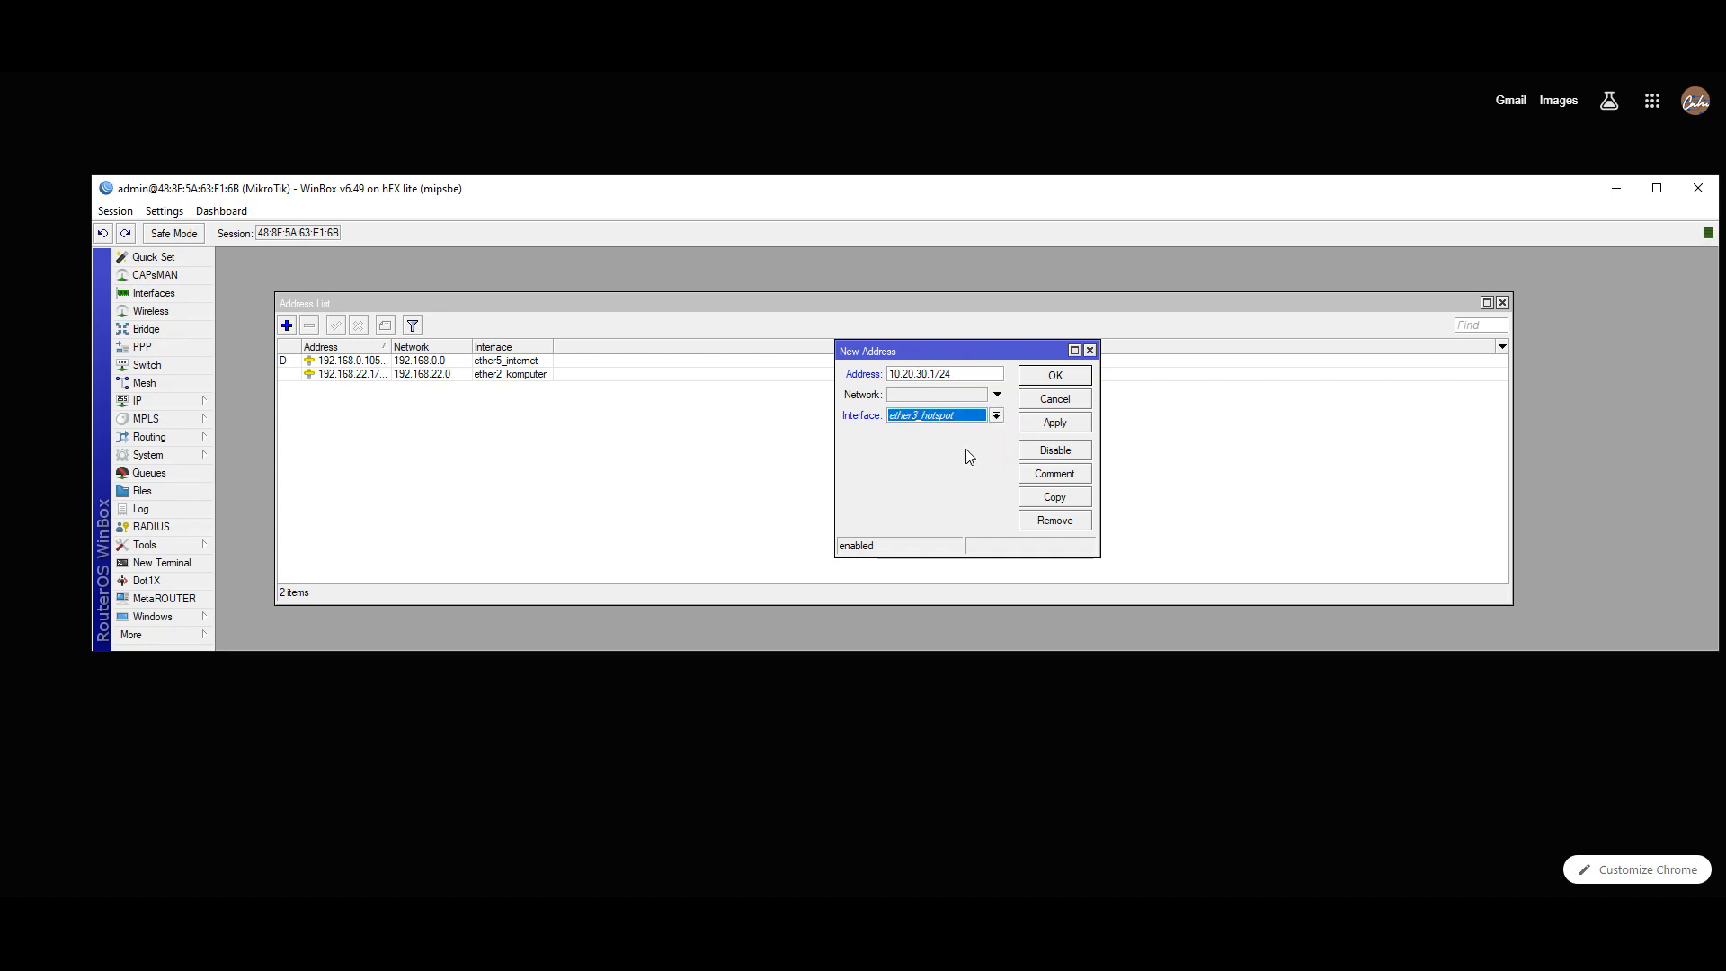
{"action": "left_click", "coordinate": [1057, 425]}
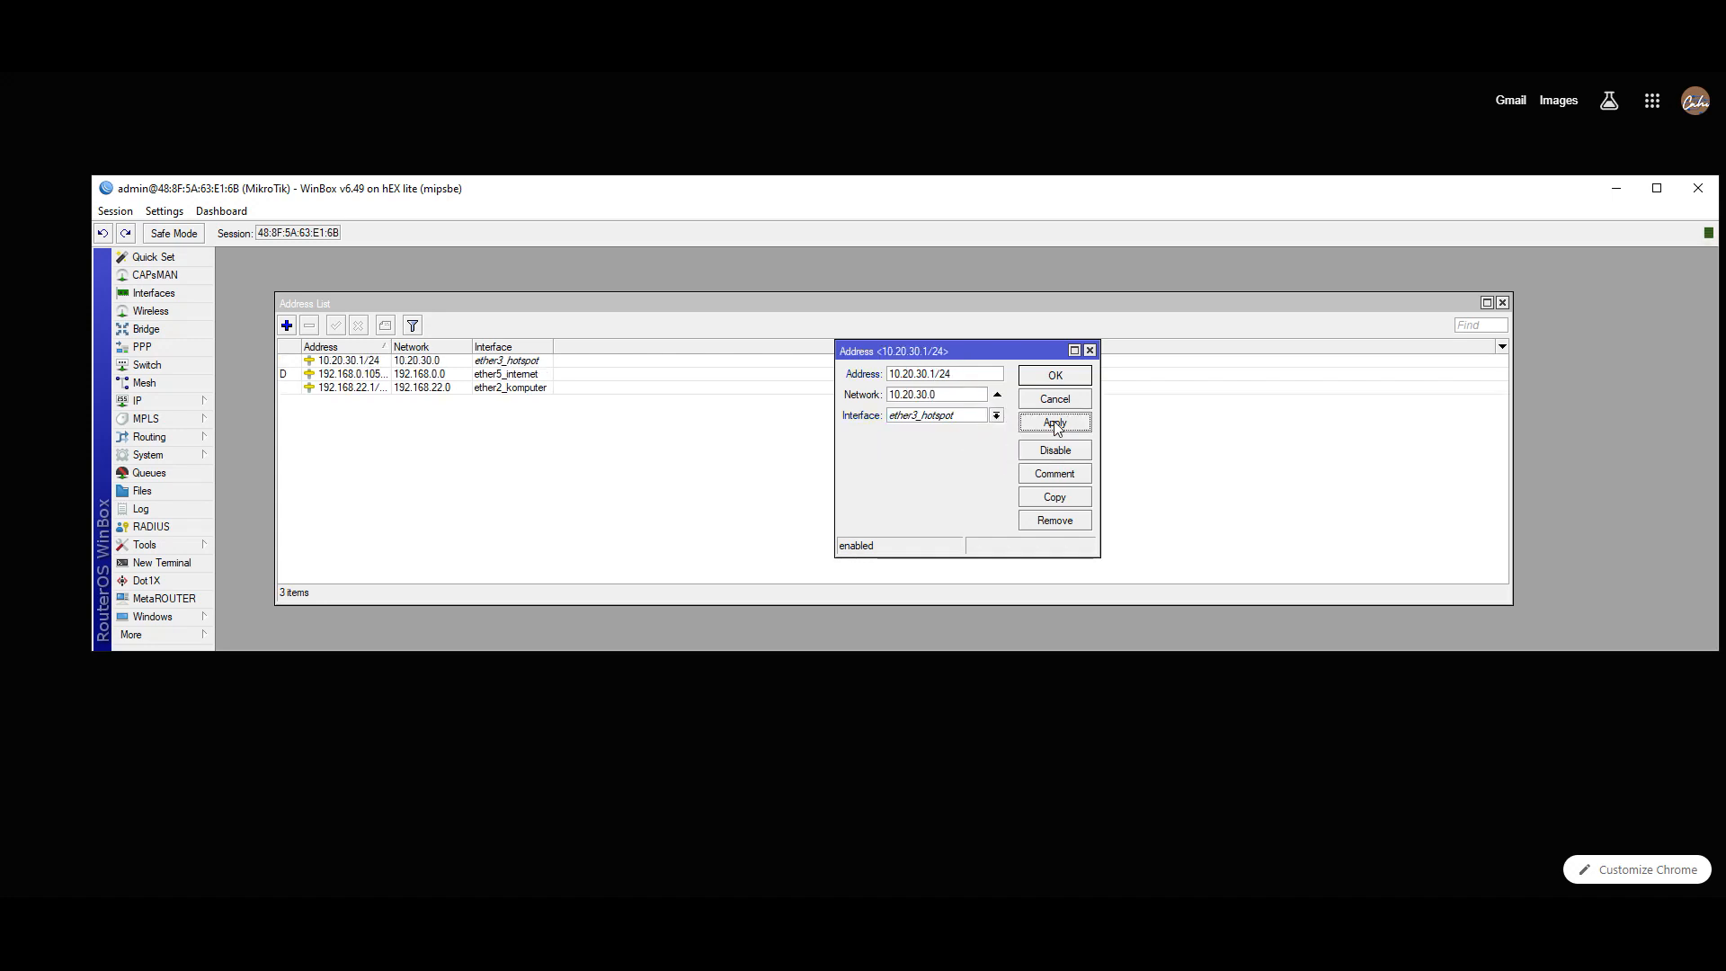
{"action": "left_click", "coordinate": [1031, 380]}
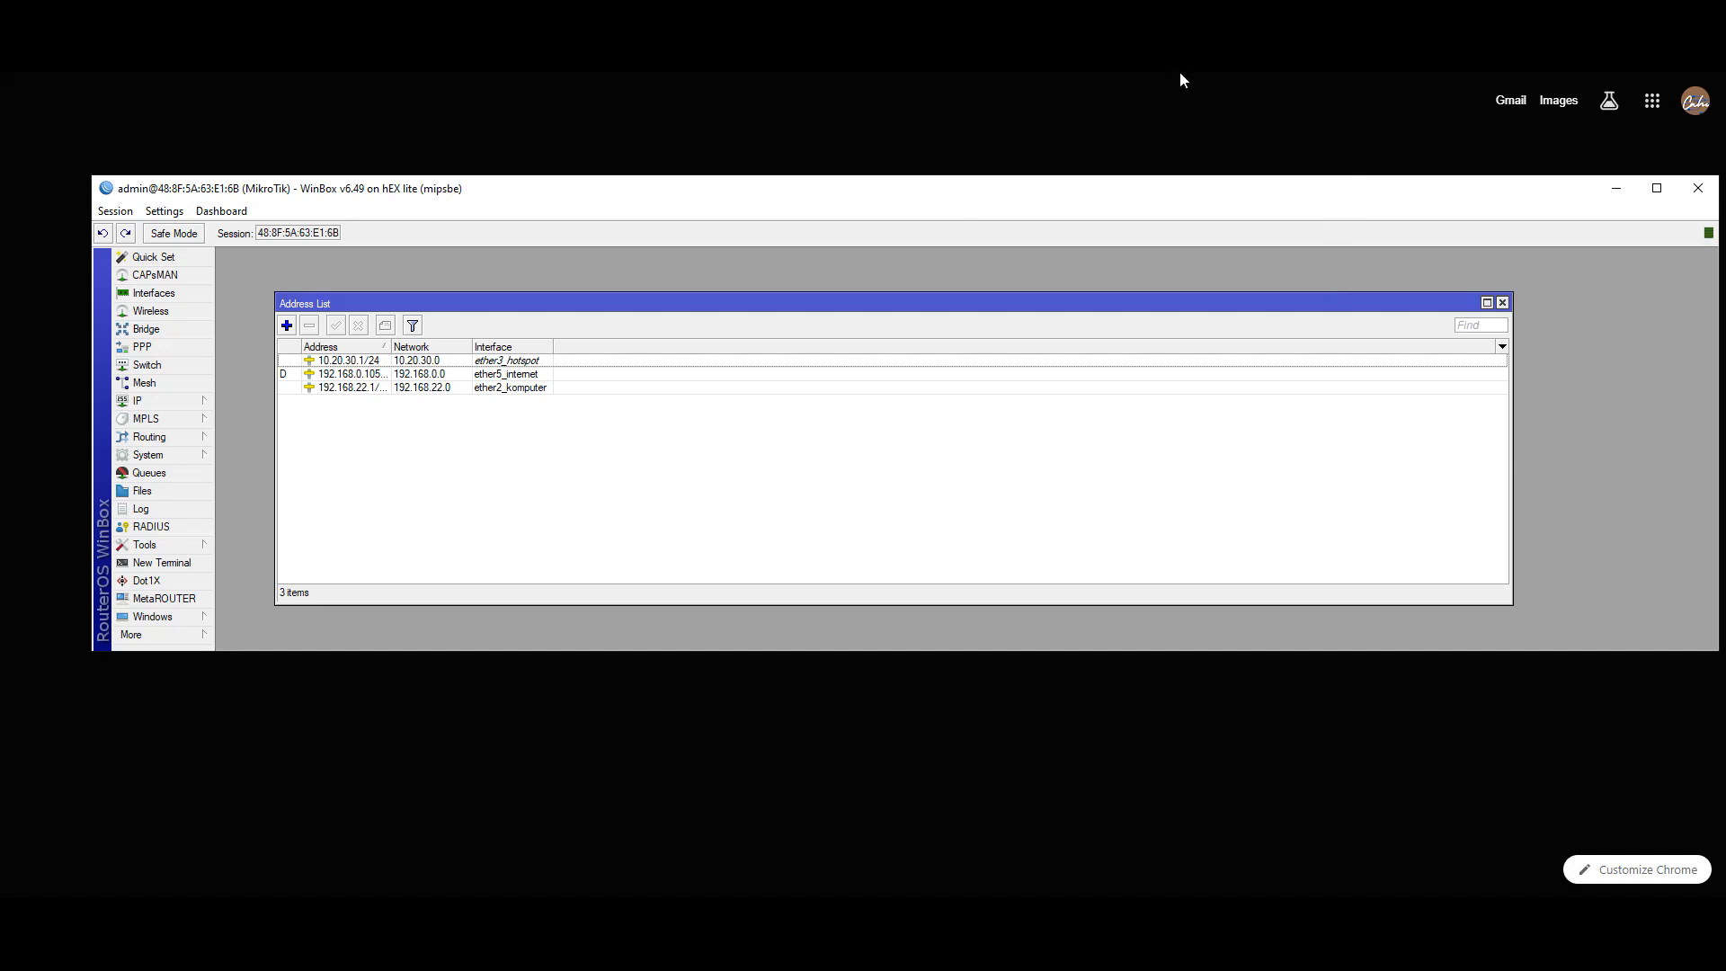
{"action": "left_click", "coordinate": [1625, 75]}
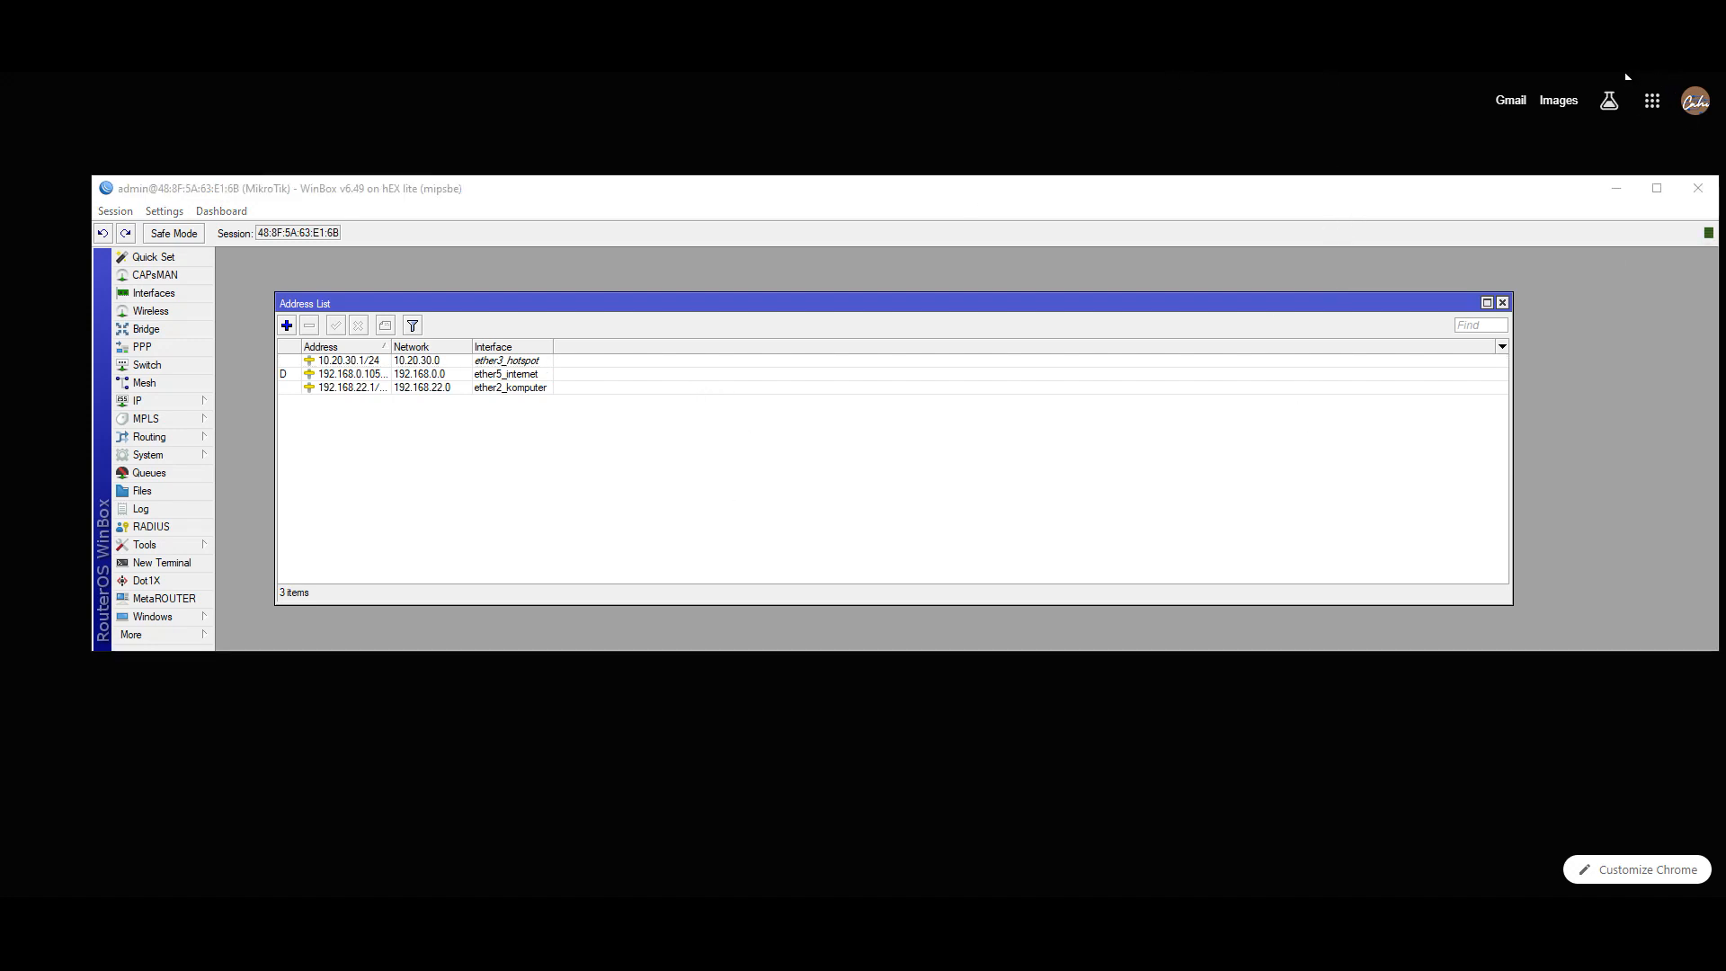
- Narrow and move the Address List right, then open the empty IP > DHCP Server list beside it
{"action": "left_click_drag", "start_coordinate": [1511, 450], "coordinate": [722, 490]}
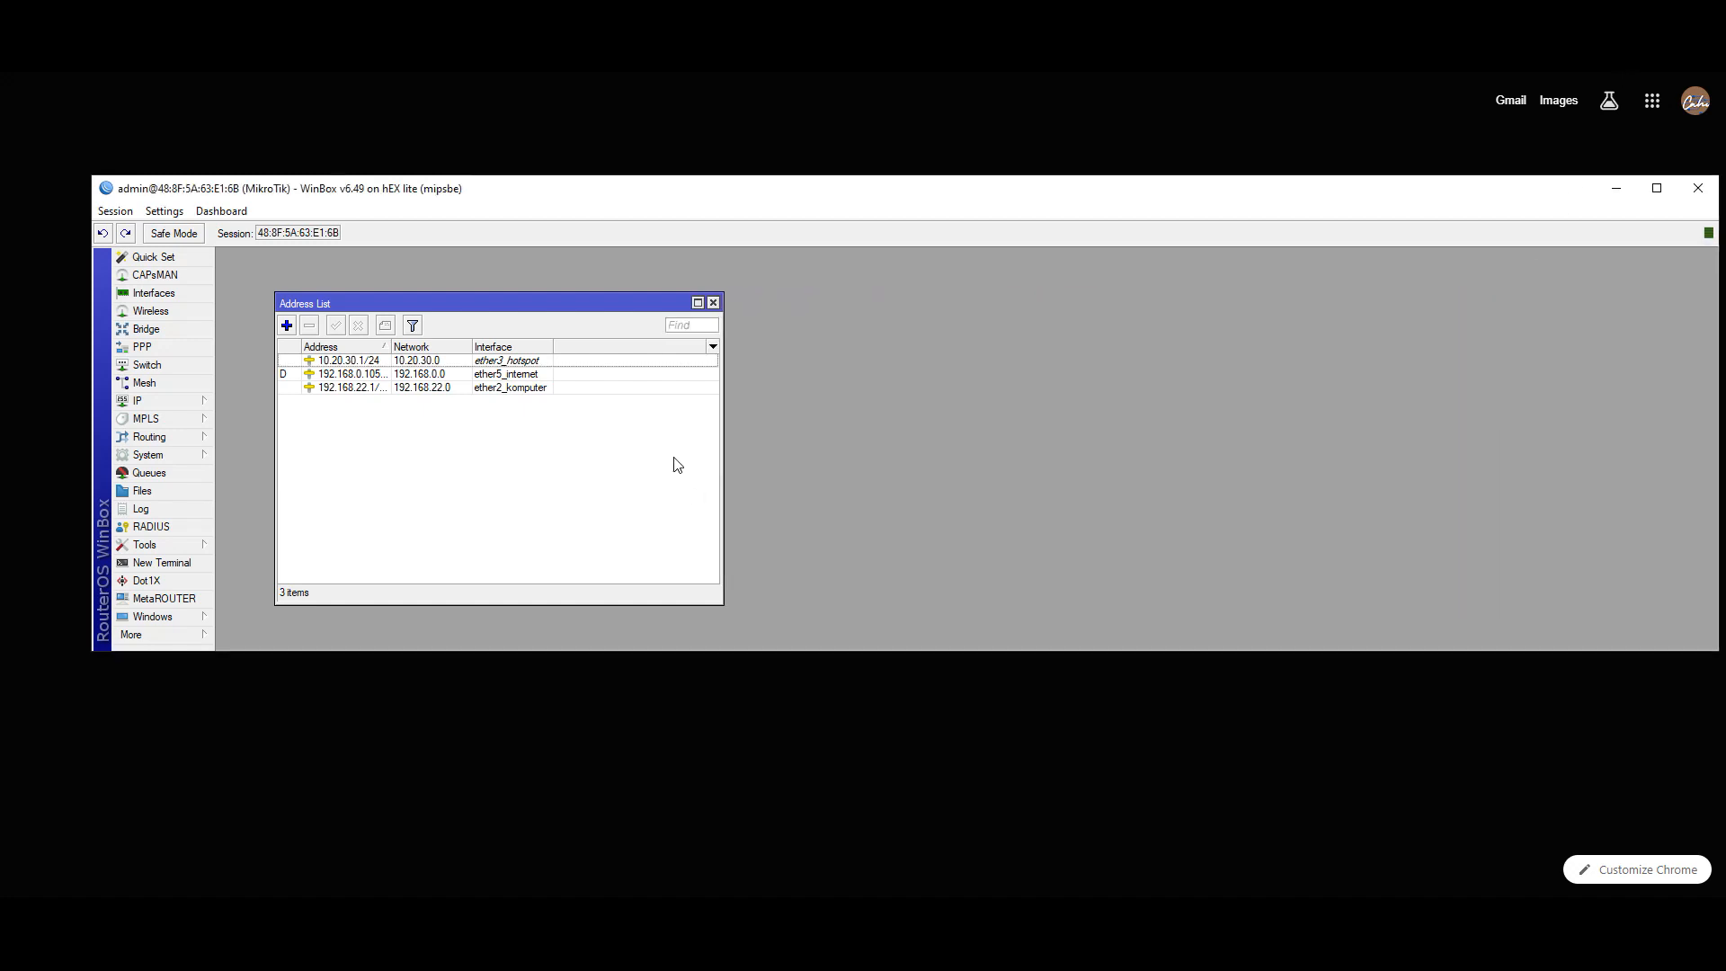
{"action": "left_click_drag", "start_coordinate": [445, 303], "coordinate": [1405, 264]}
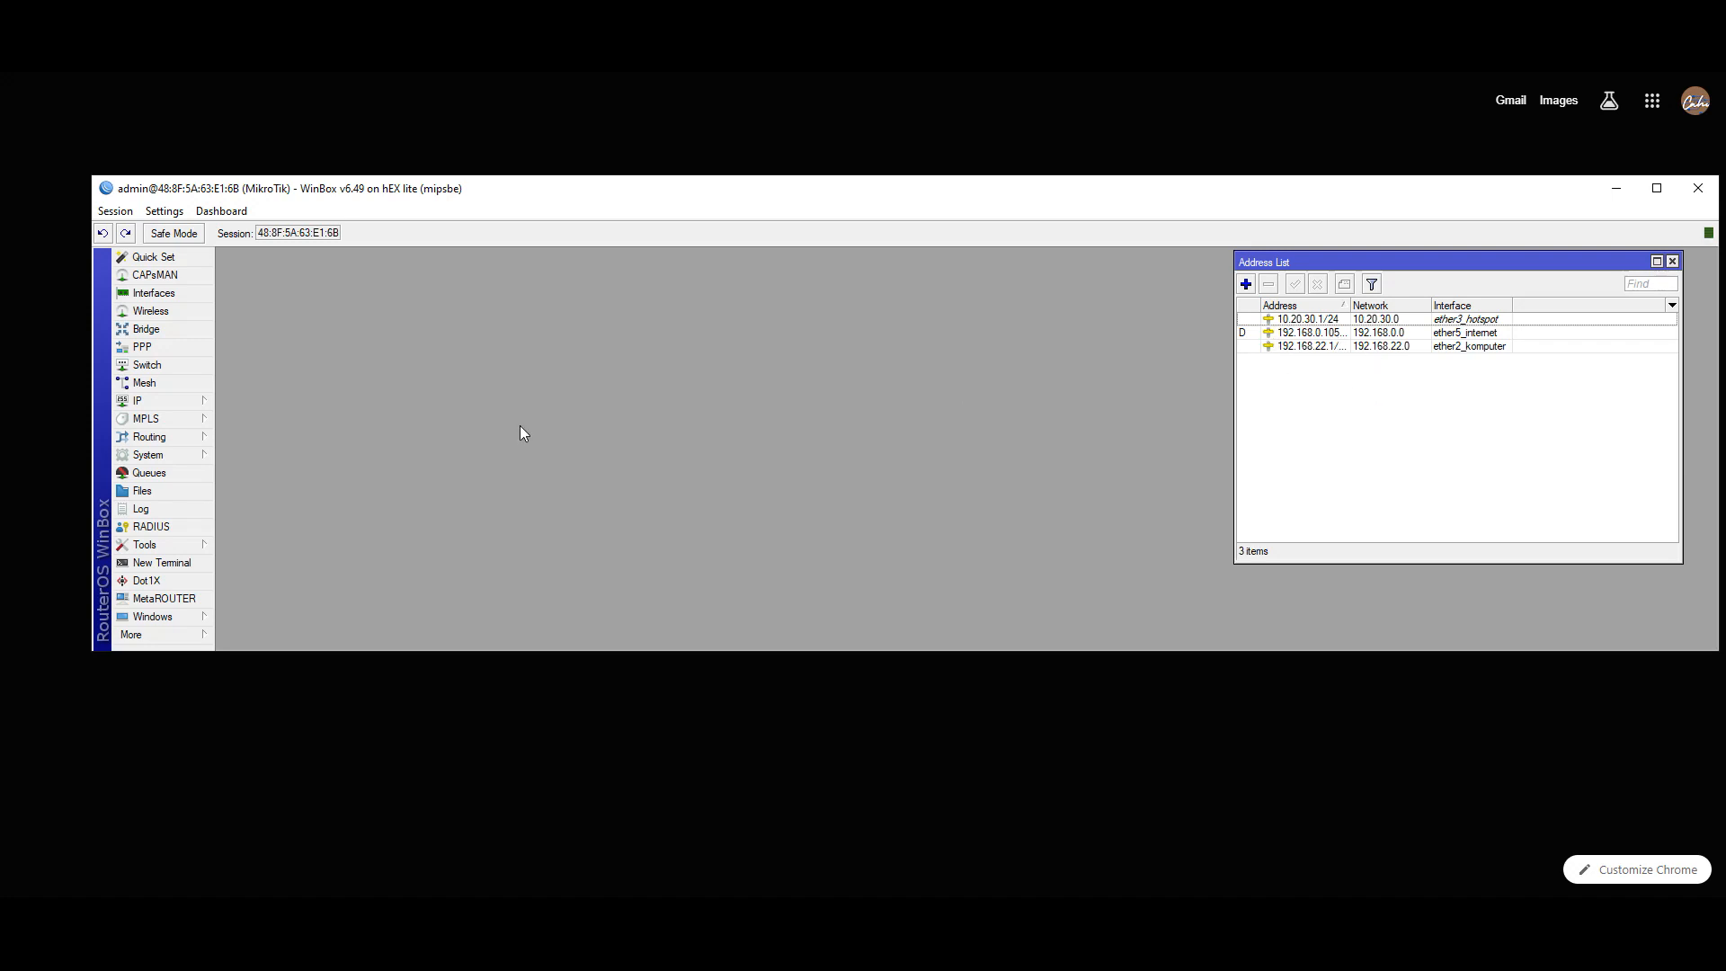
{"action": "left_click", "coordinate": [158, 404]}
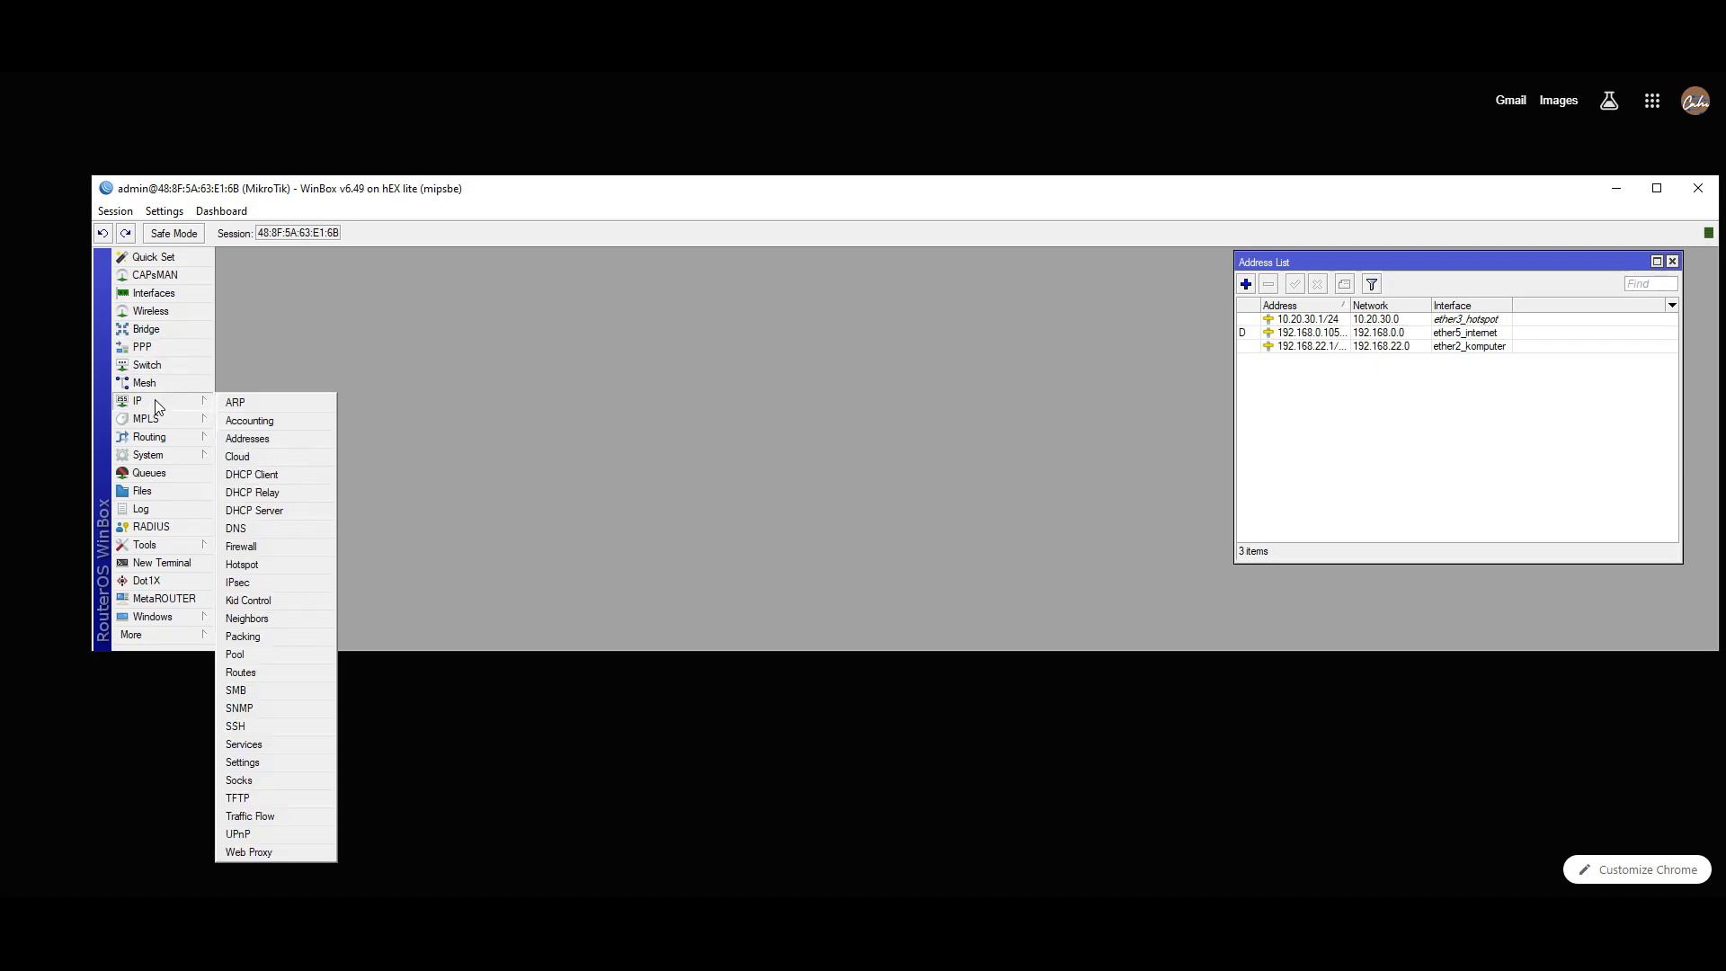
{"action": "left_click", "coordinate": [280, 516]}
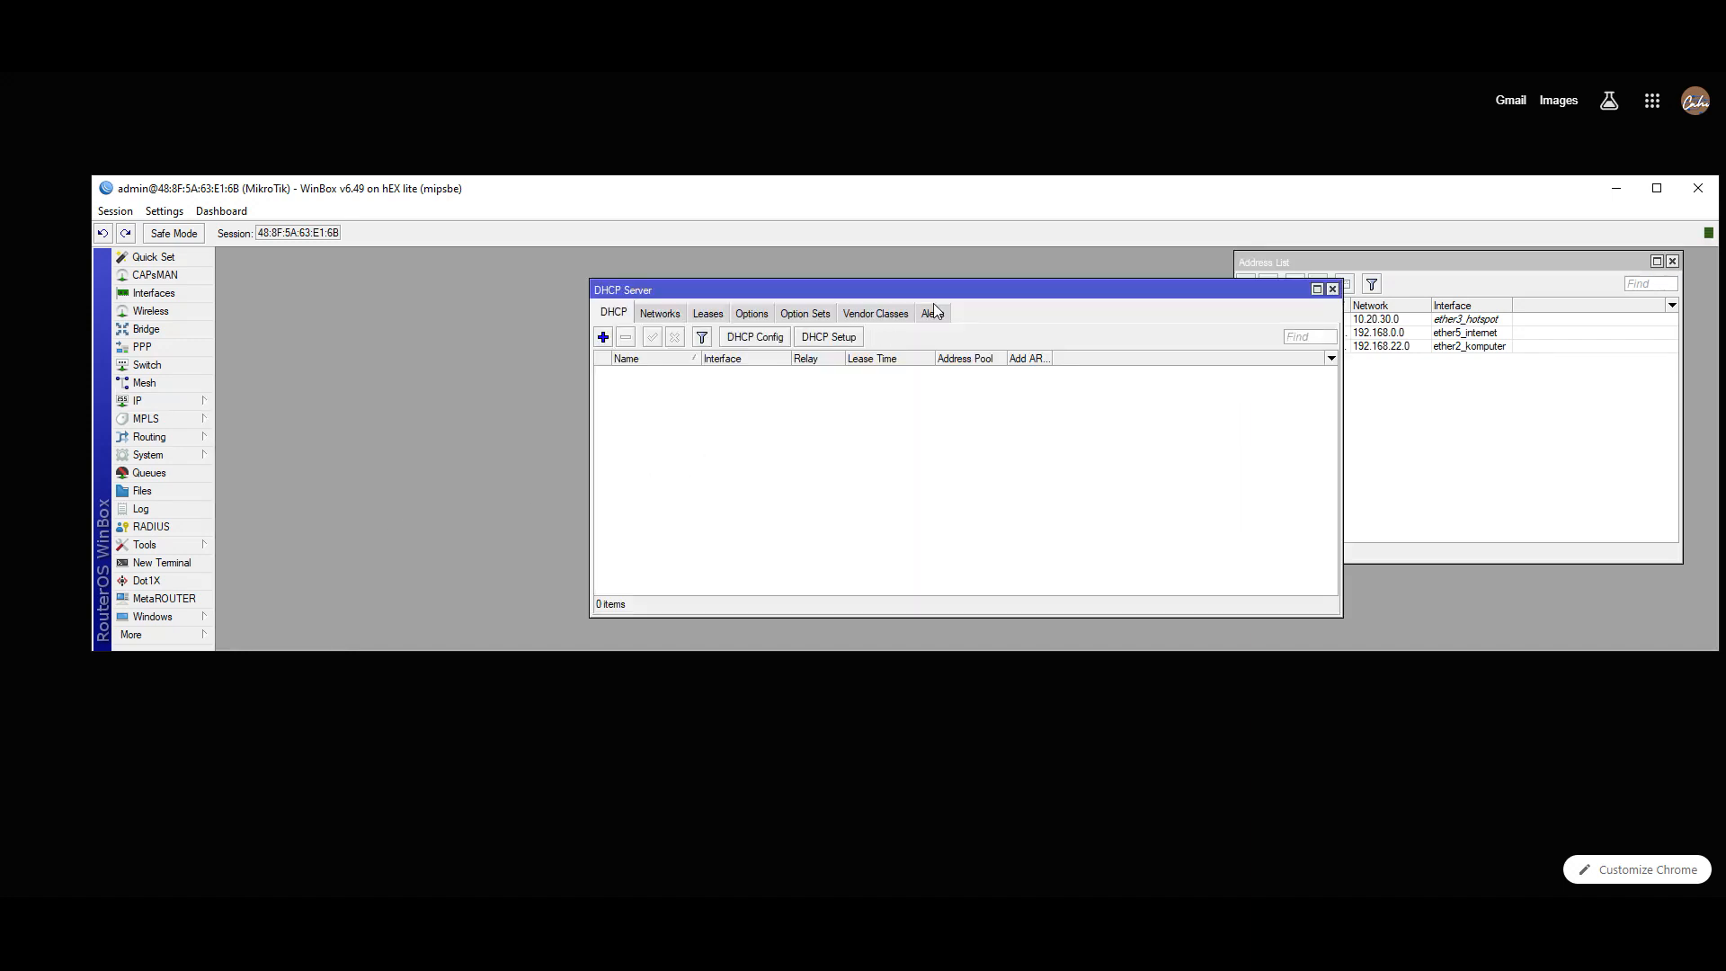
{"action": "left_click_drag", "start_coordinate": [951, 297], "coordinate": [590, 273]}
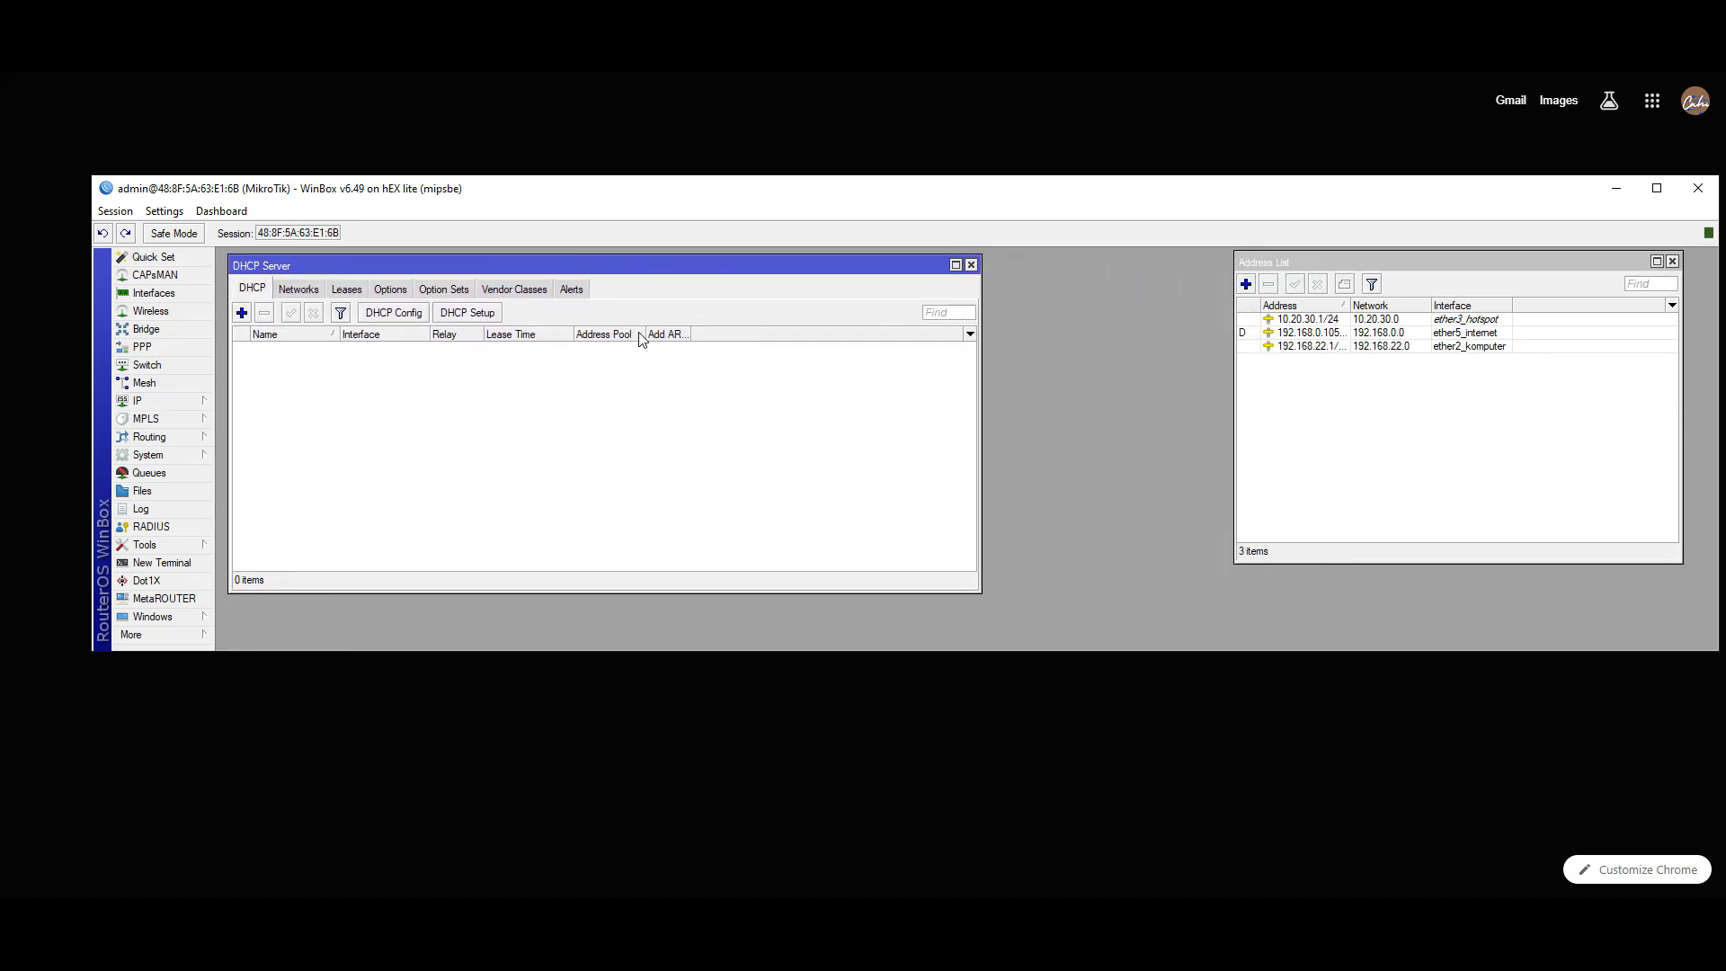
{"action": "left_click", "coordinate": [1629, 73]}
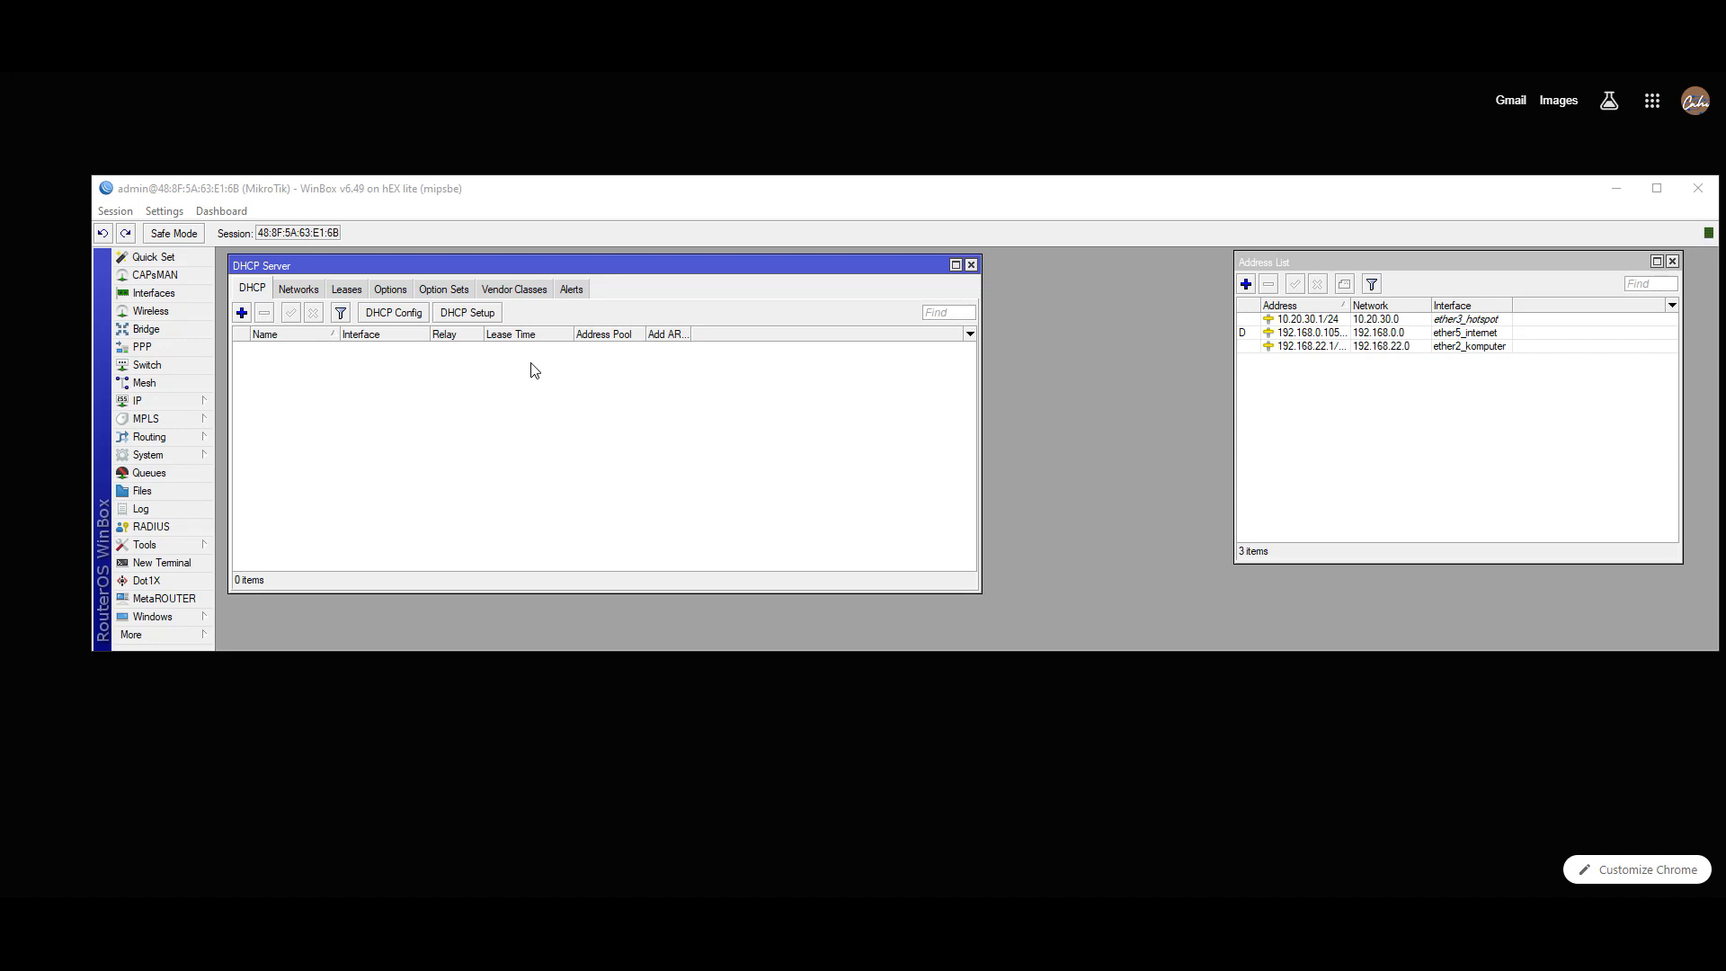
- Run DHCP Setup on ether2_komputer, accepting address space 192.168.22.0/24 and gateway 192.168.22.1
{"action": "left_click", "coordinate": [460, 314]}
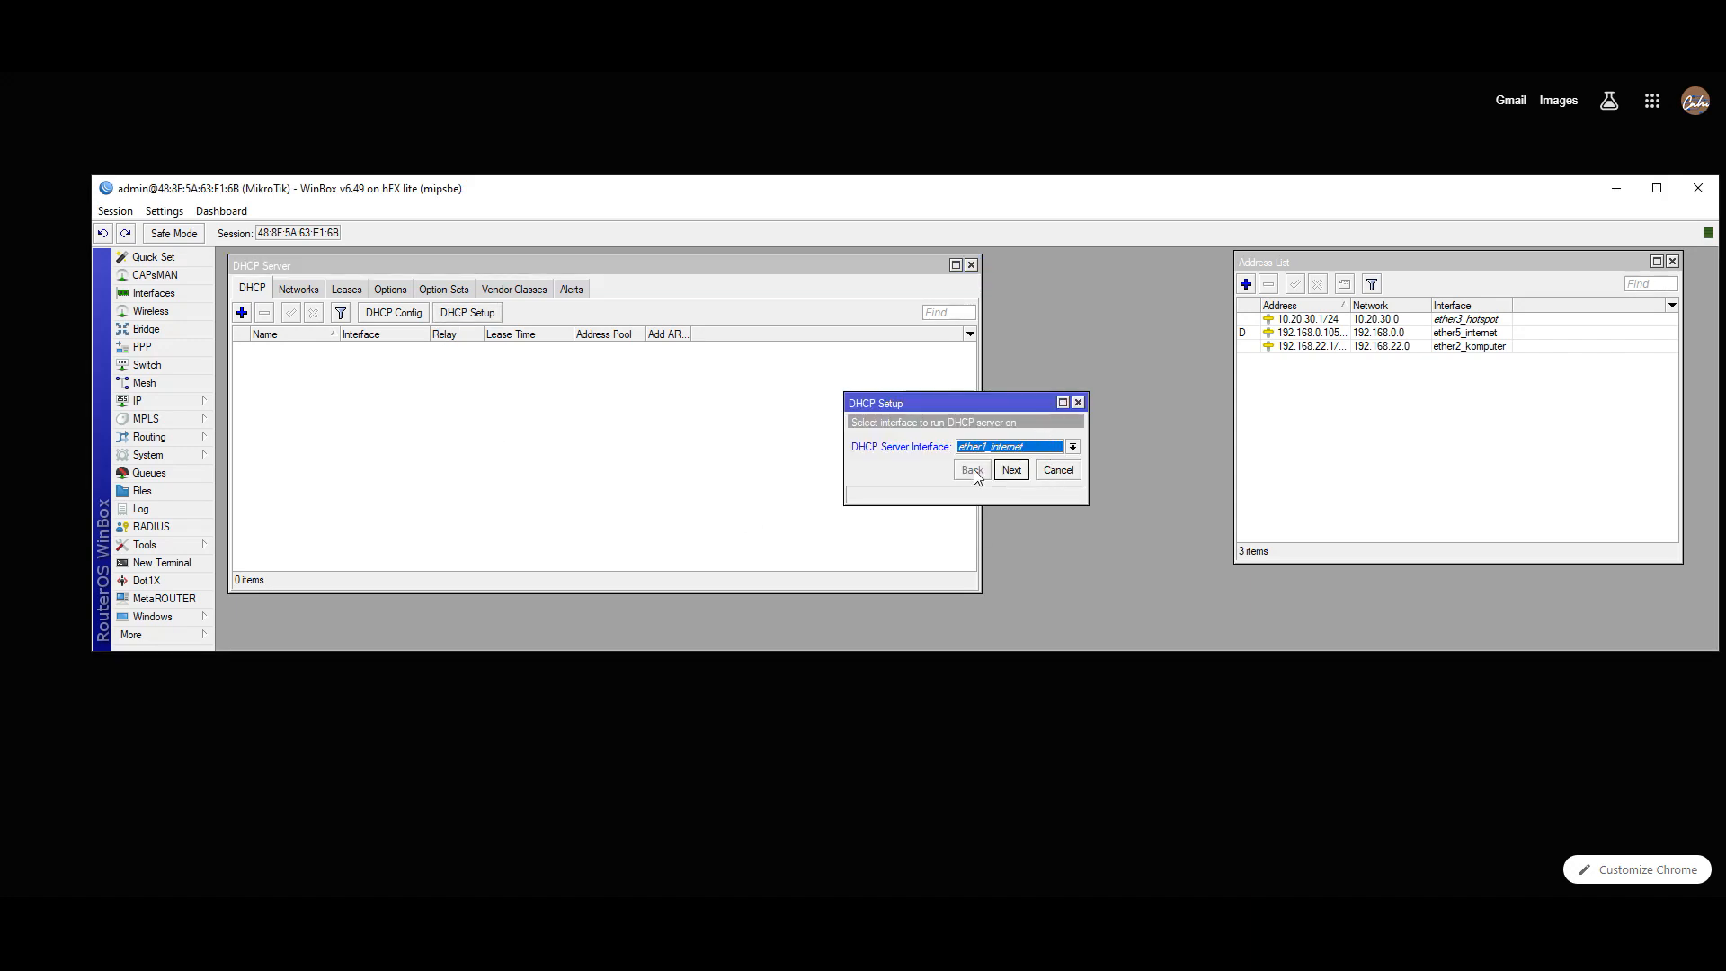
{"action": "left_click", "coordinate": [1034, 440]}
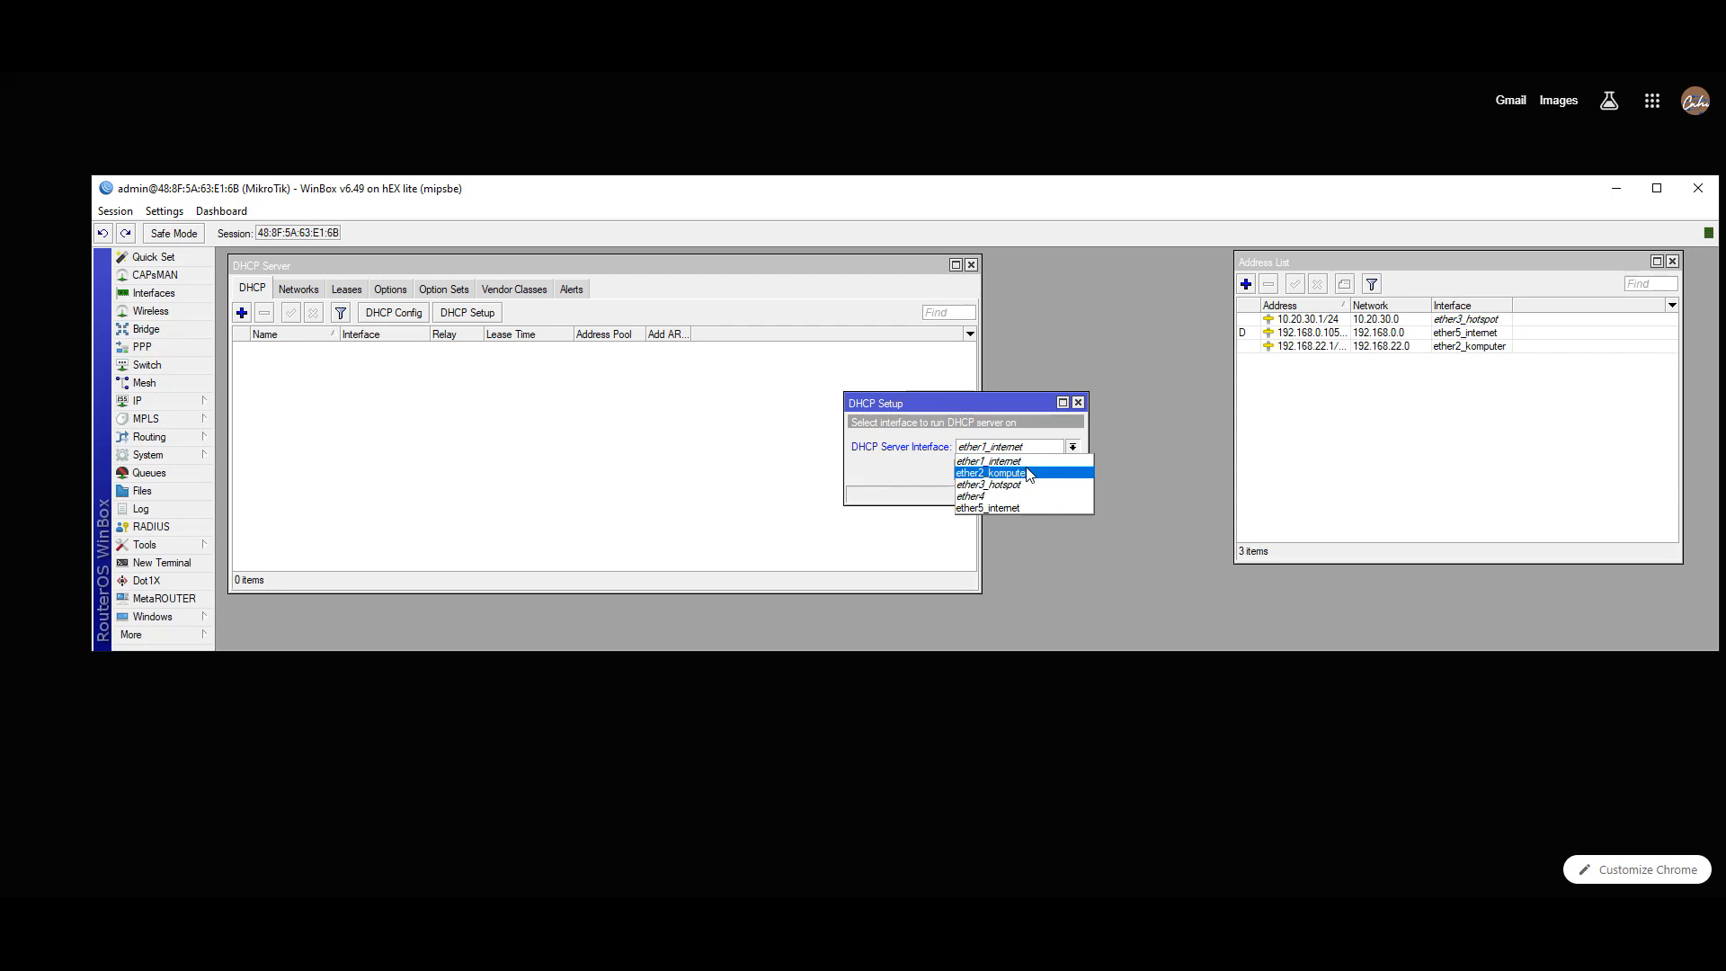
{"action": "left_click", "coordinate": [1030, 474]}
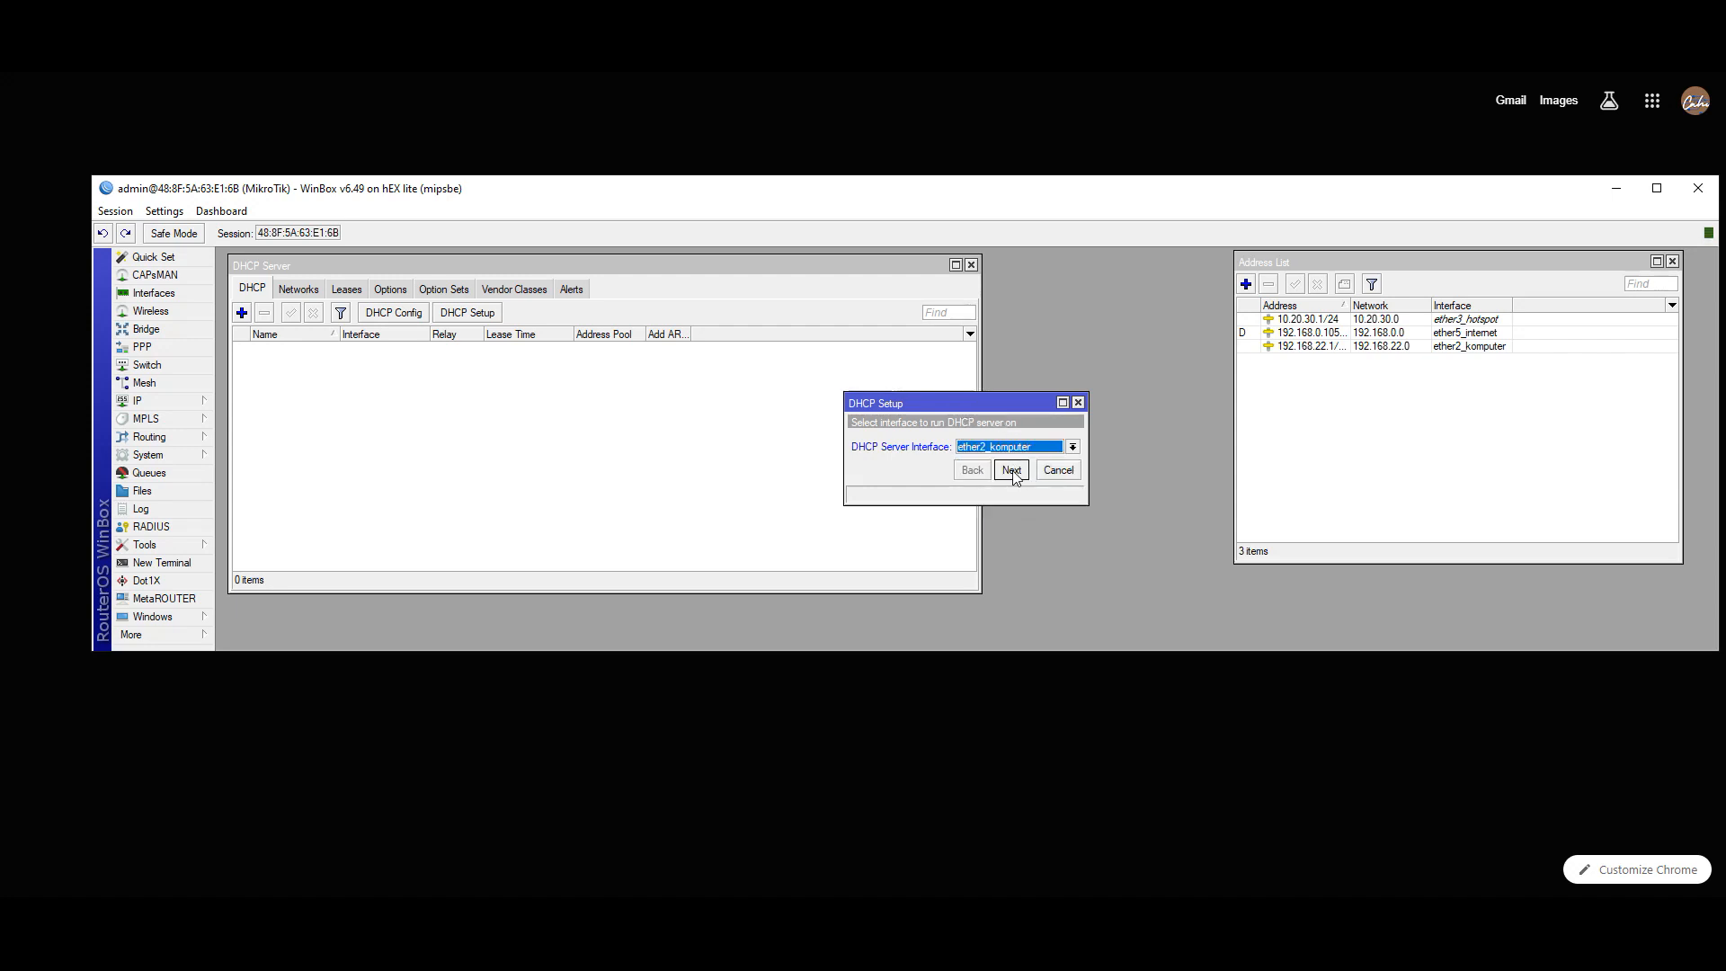
{"action": "left_click", "coordinate": [1012, 470]}
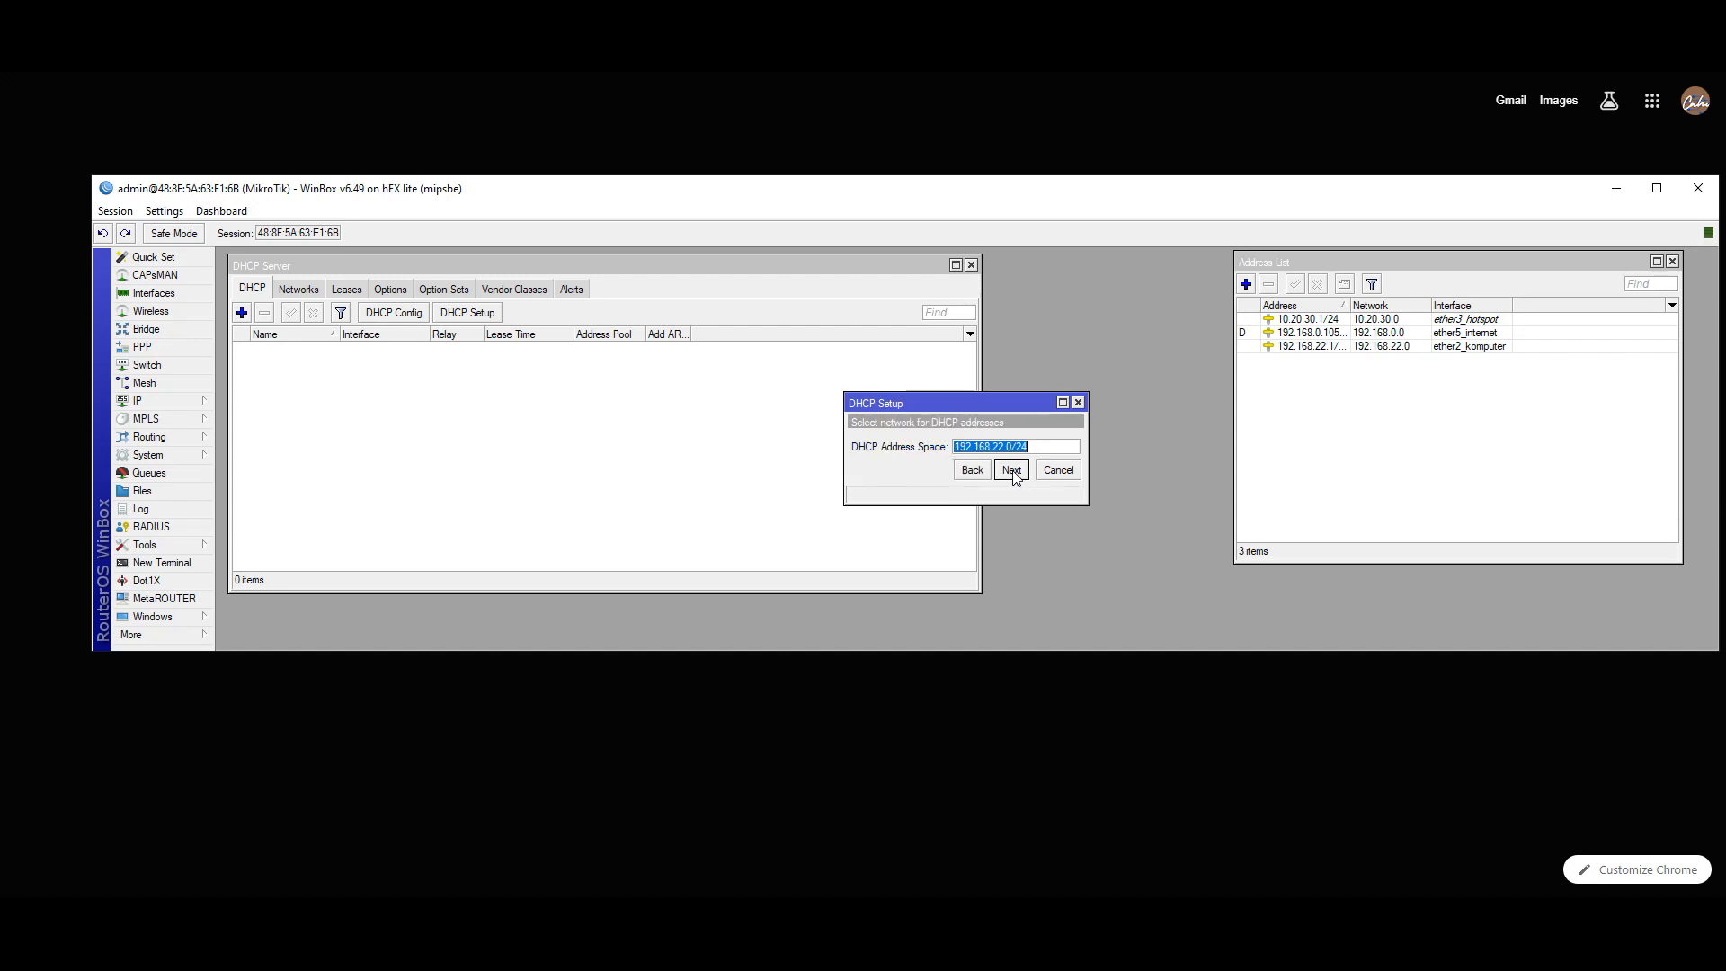
{"action": "left_click", "coordinate": [1625, 79]}
{"action": "left_click", "coordinate": [1006, 446]}
{"action": "left_click_drag", "start_coordinate": [1028, 447], "coordinate": [952, 446]}
{"action": "left_click", "coordinate": [1012, 470]}
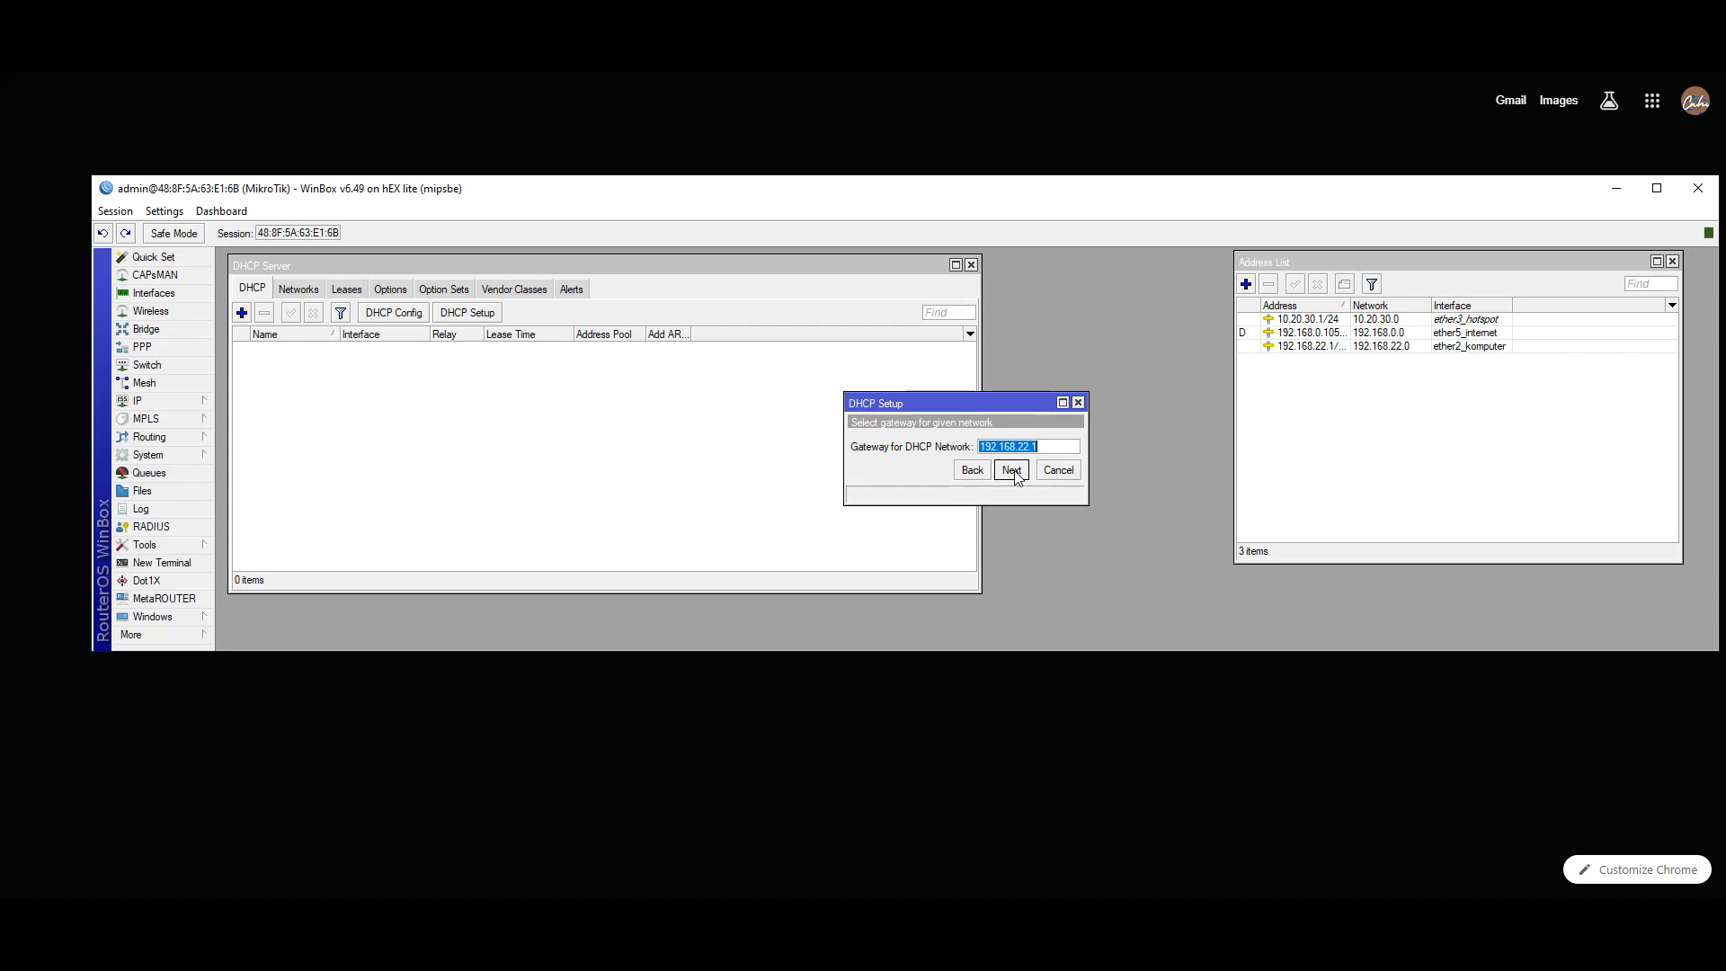
{"action": "left_click", "coordinate": [1012, 470]}
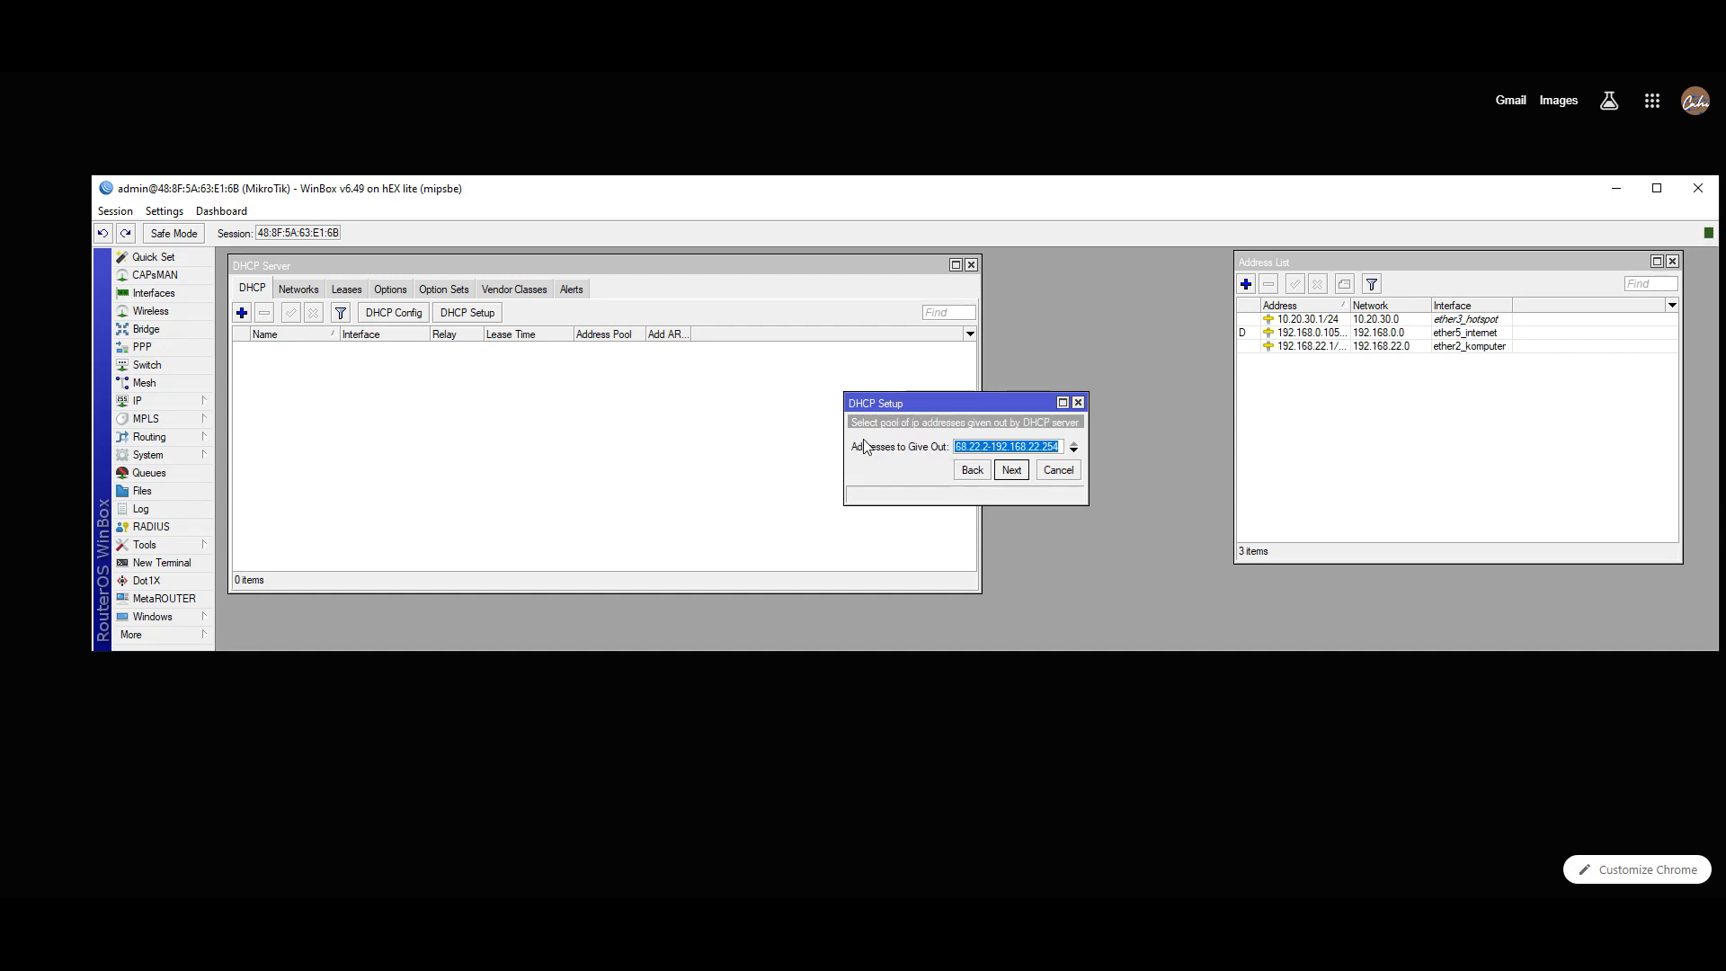
- Shorten the address pool to 192.168.22.10–192.168.22.20 and accept it
{"action": "left_click_drag", "start_coordinate": [844, 447], "coordinate": [699, 447]}
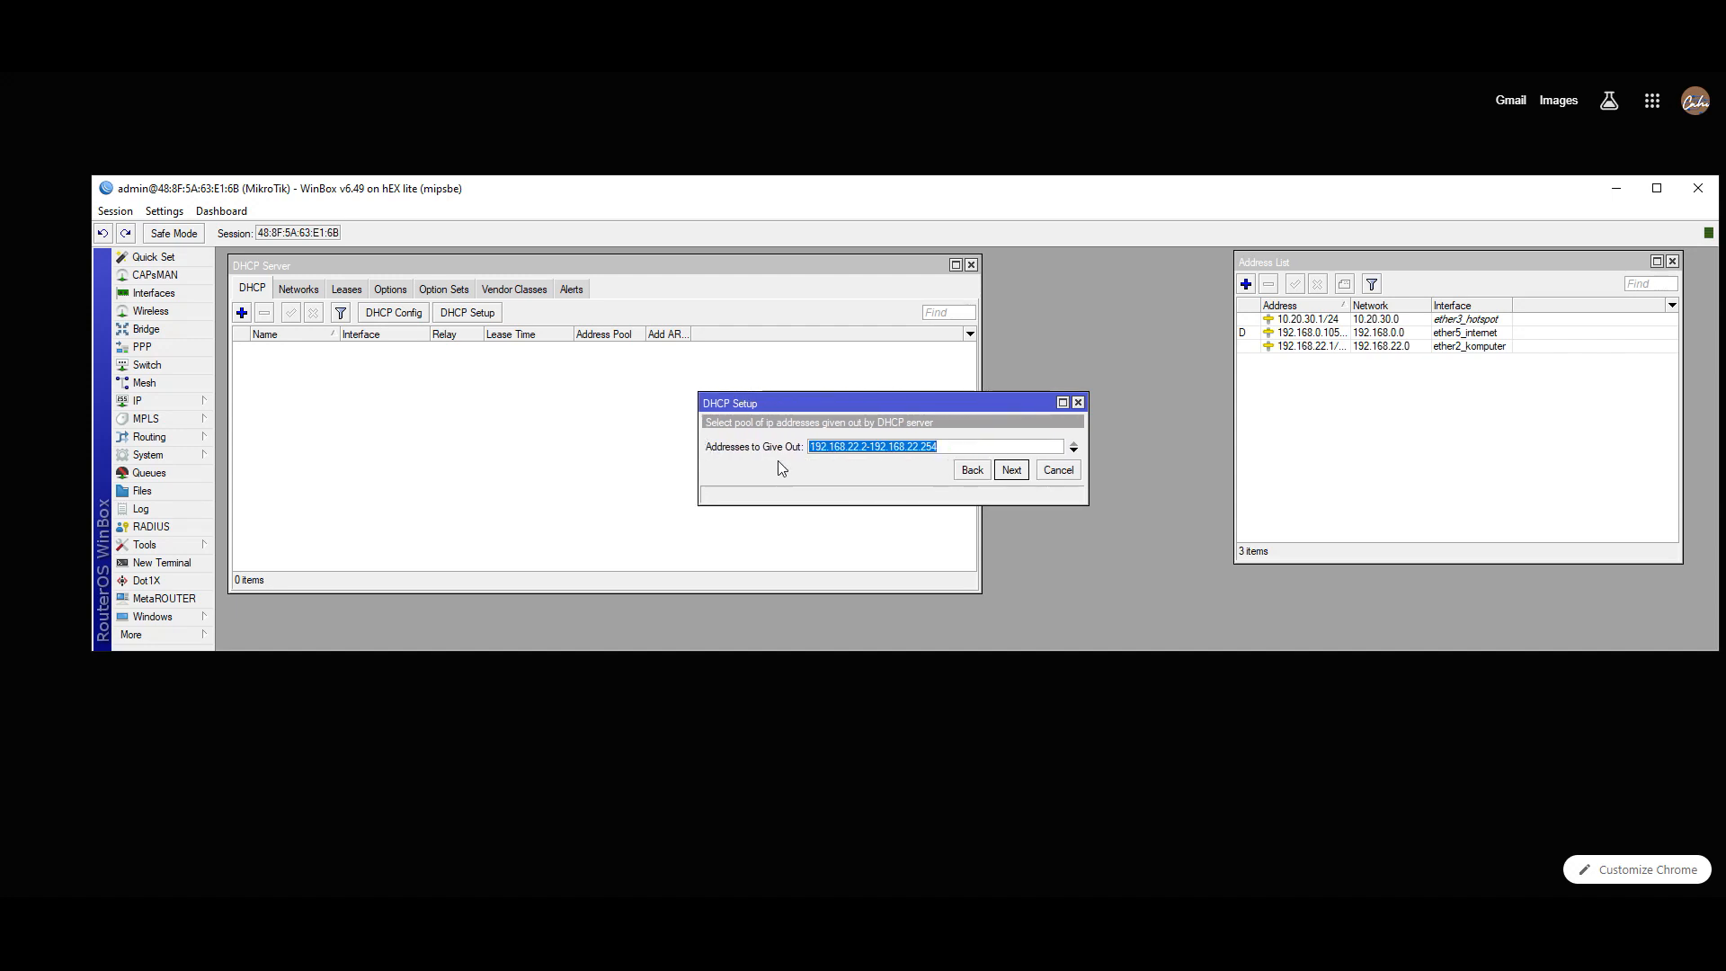
{"action": "left_click", "coordinate": [1630, 81]}
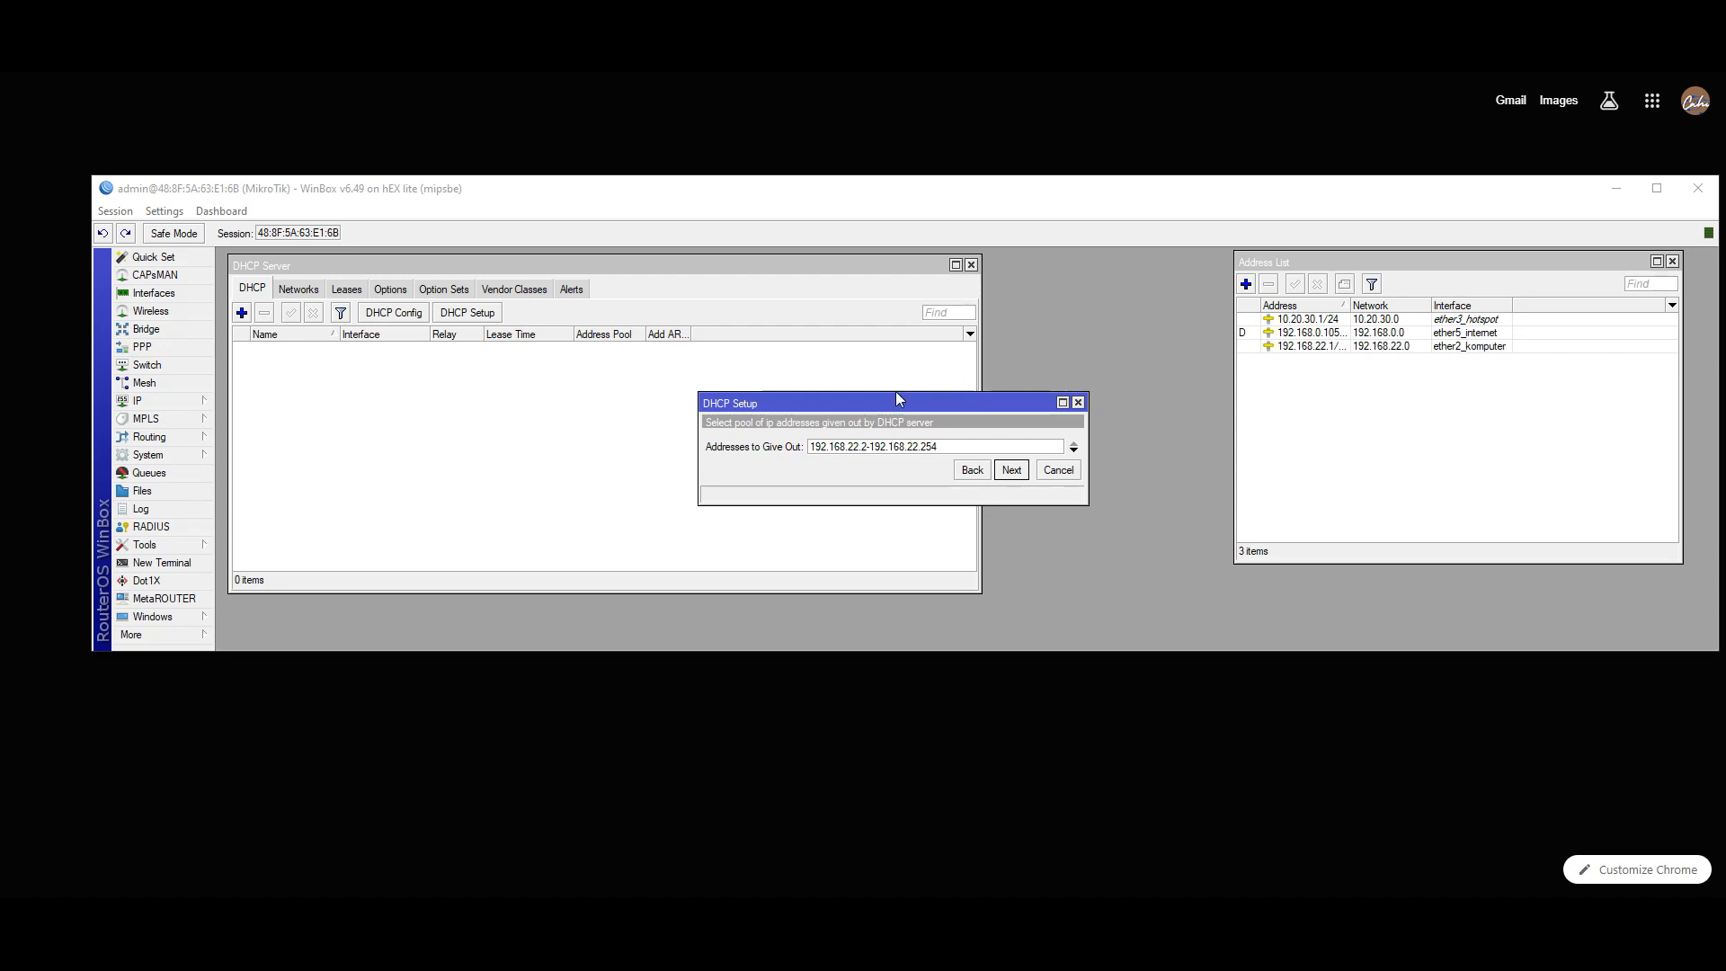
{"action": "left_click", "coordinate": [866, 453]}
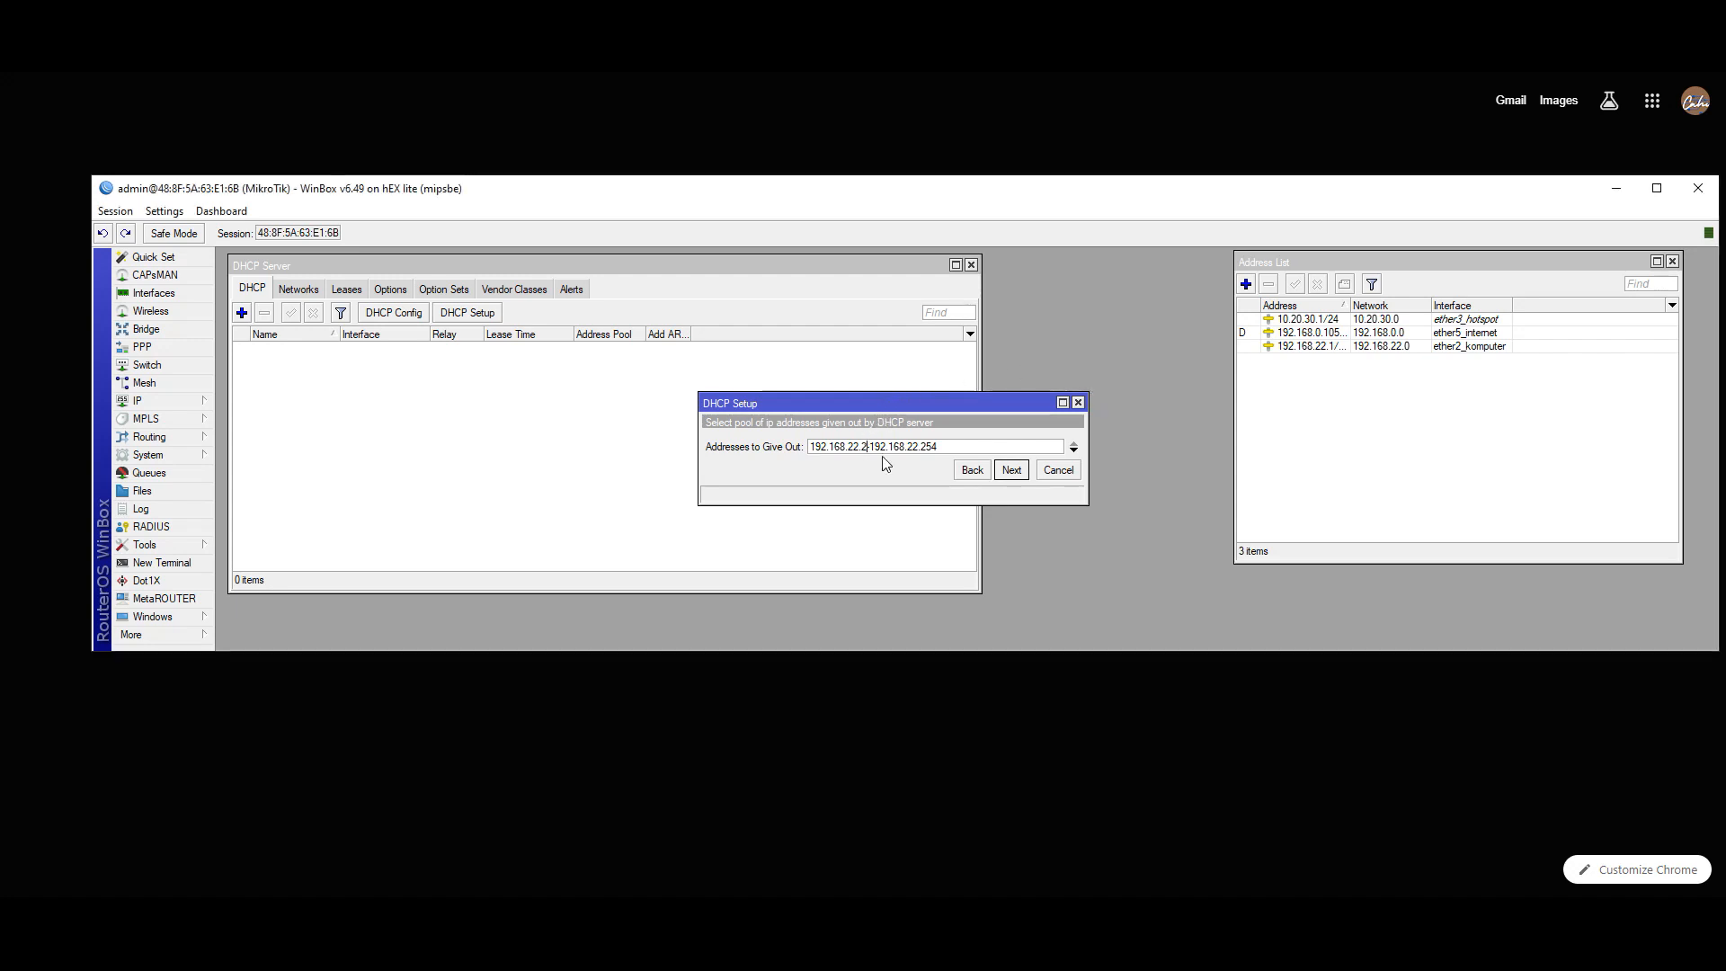
{"action": "double_click", "coordinate": [940, 446]}
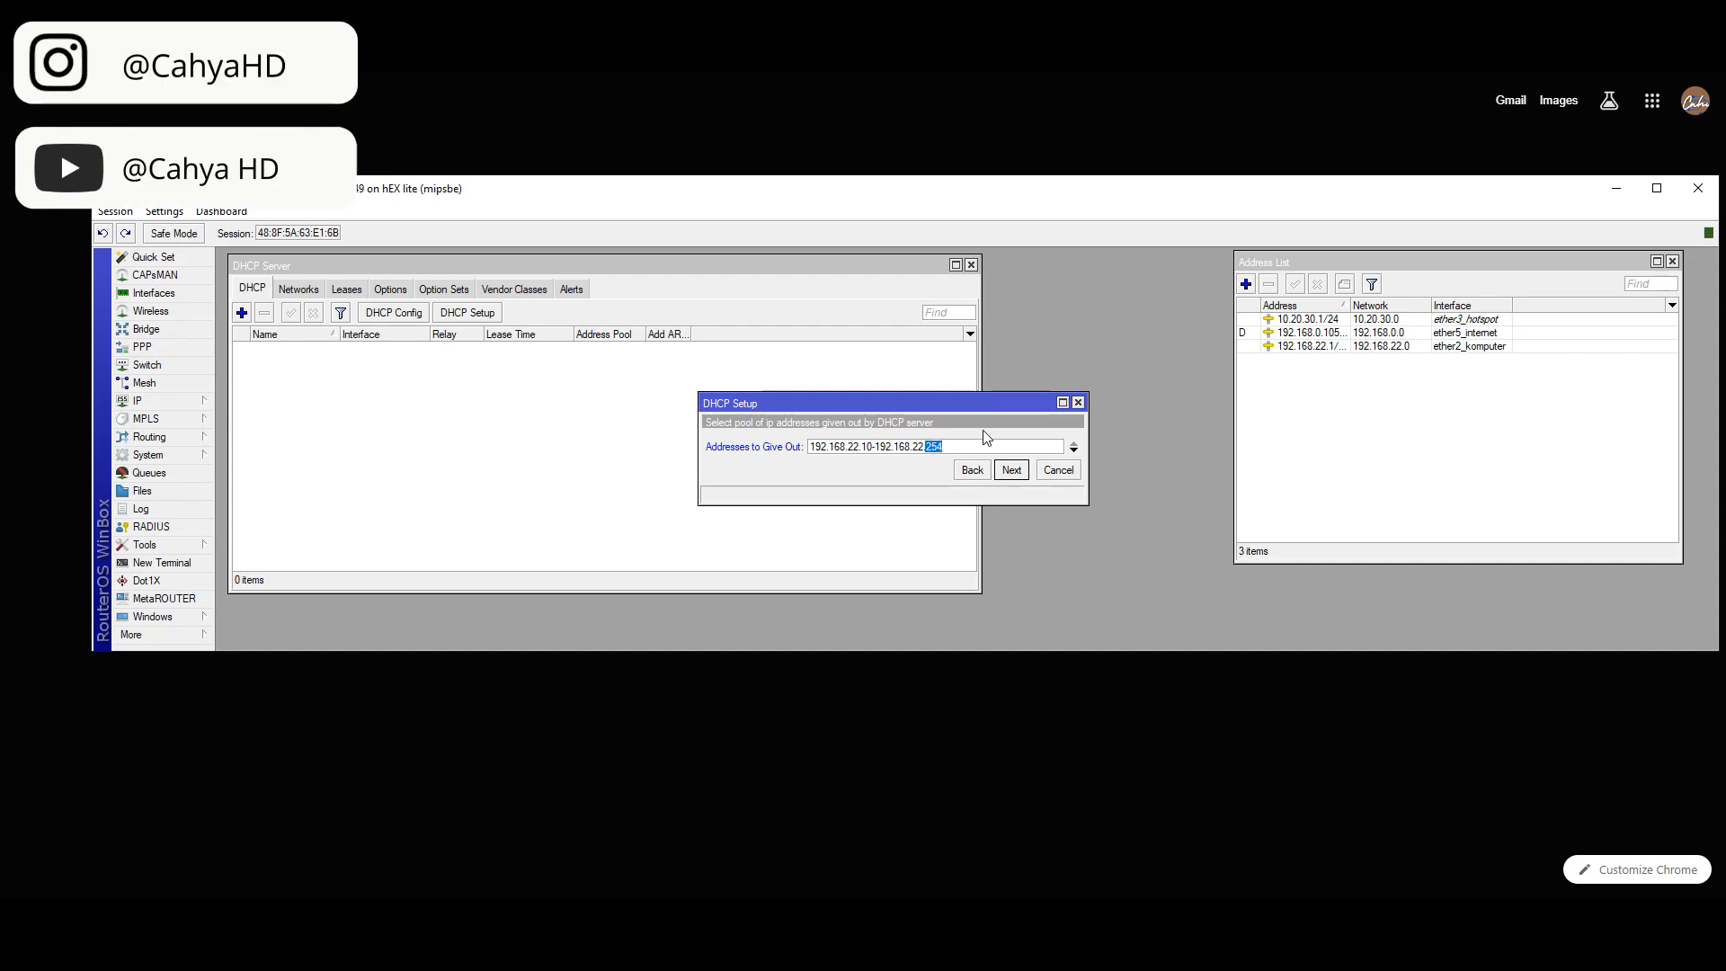
{"action": "type", "text": "20"}
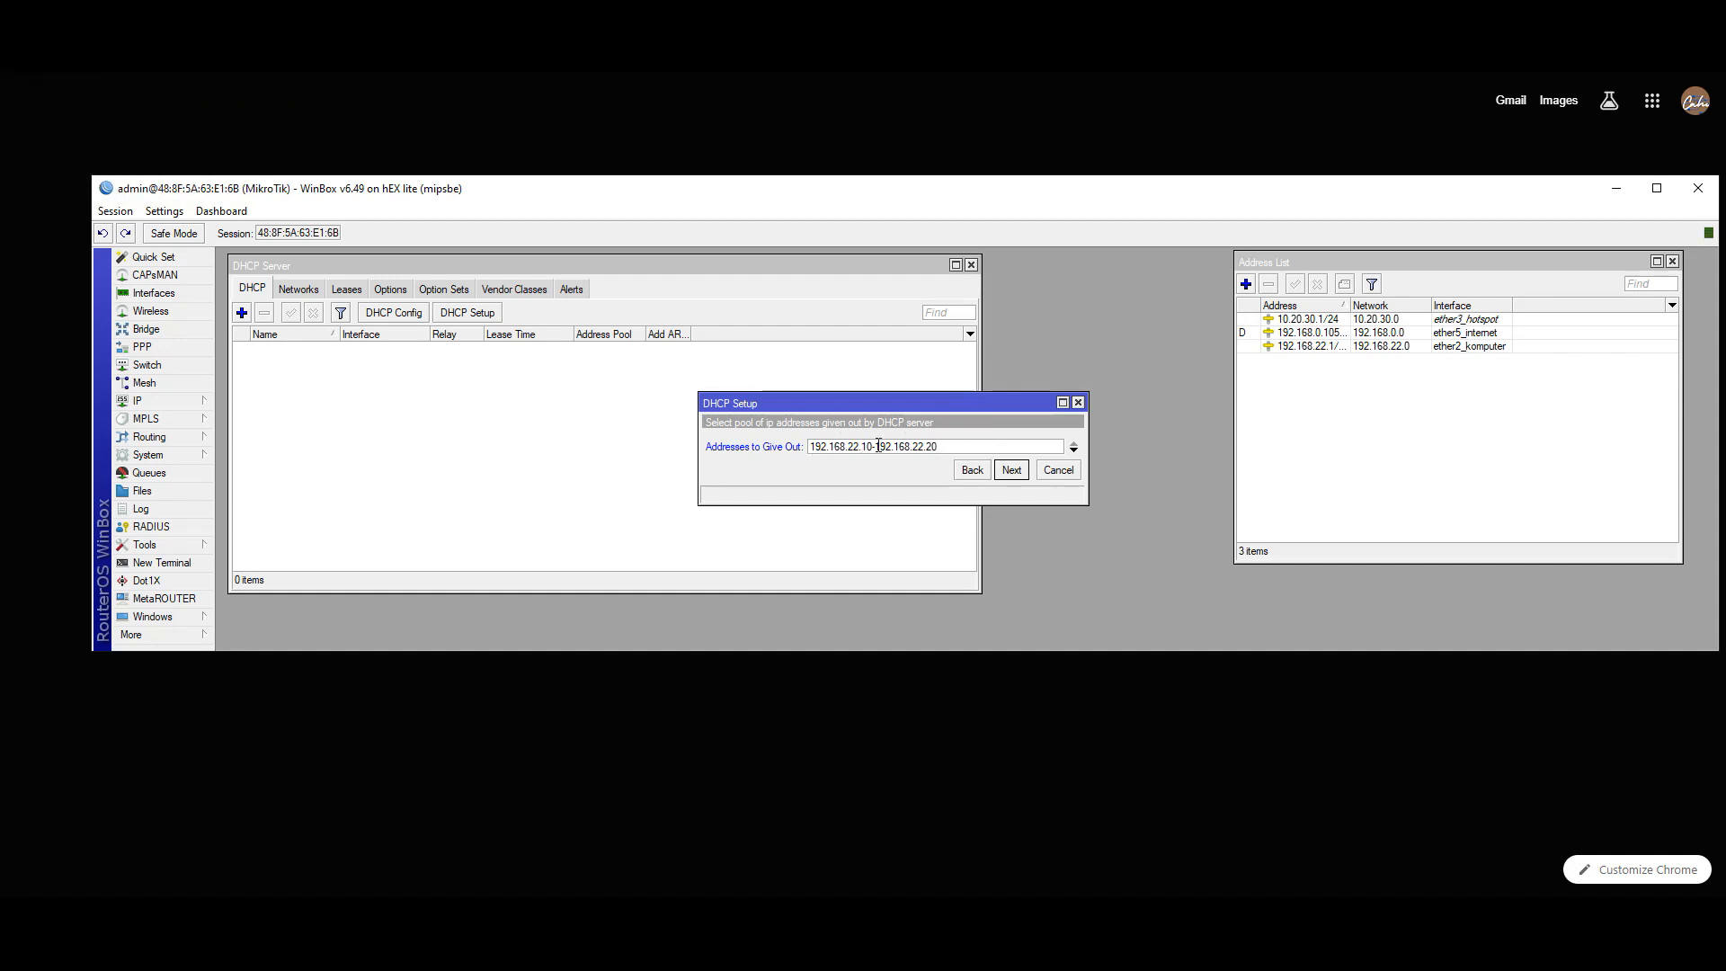
{"action": "left_click", "coordinate": [1011, 470]}
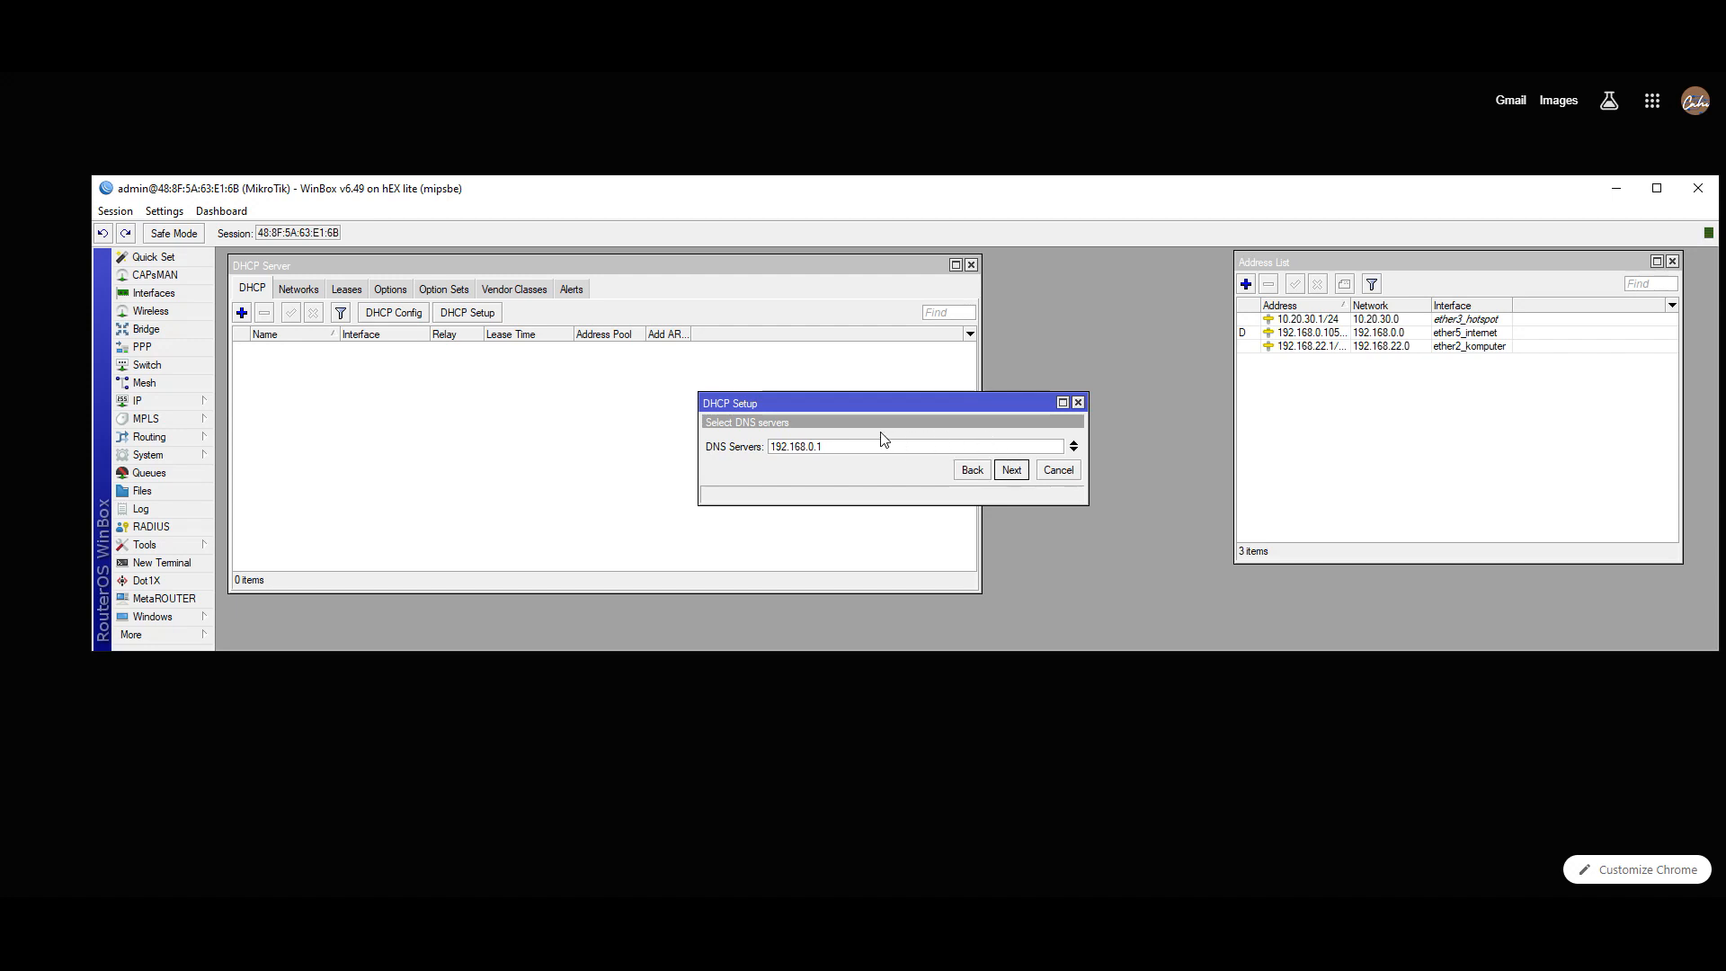
- Replace DNS server 192.168.0.1 with 8.8.8.8 and add 8.8.4.4 as a second DNS server
{"action": "left_click", "coordinate": [1618, 71]}
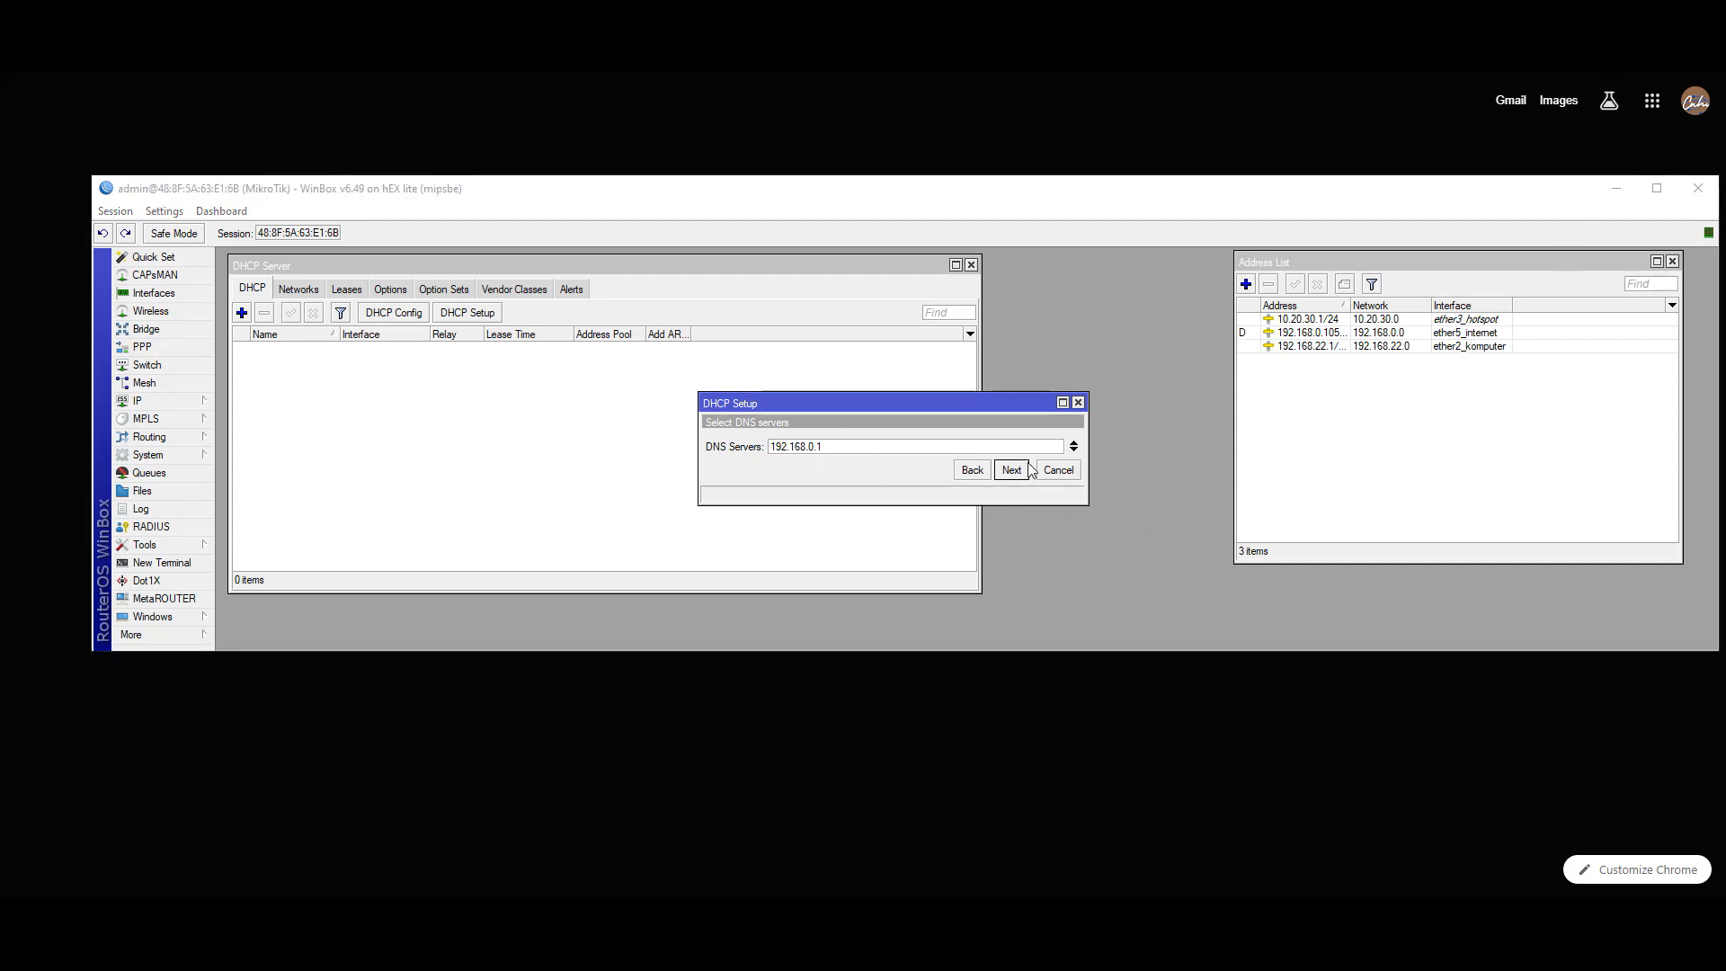
{"action": "left_click", "coordinate": [1074, 449]}
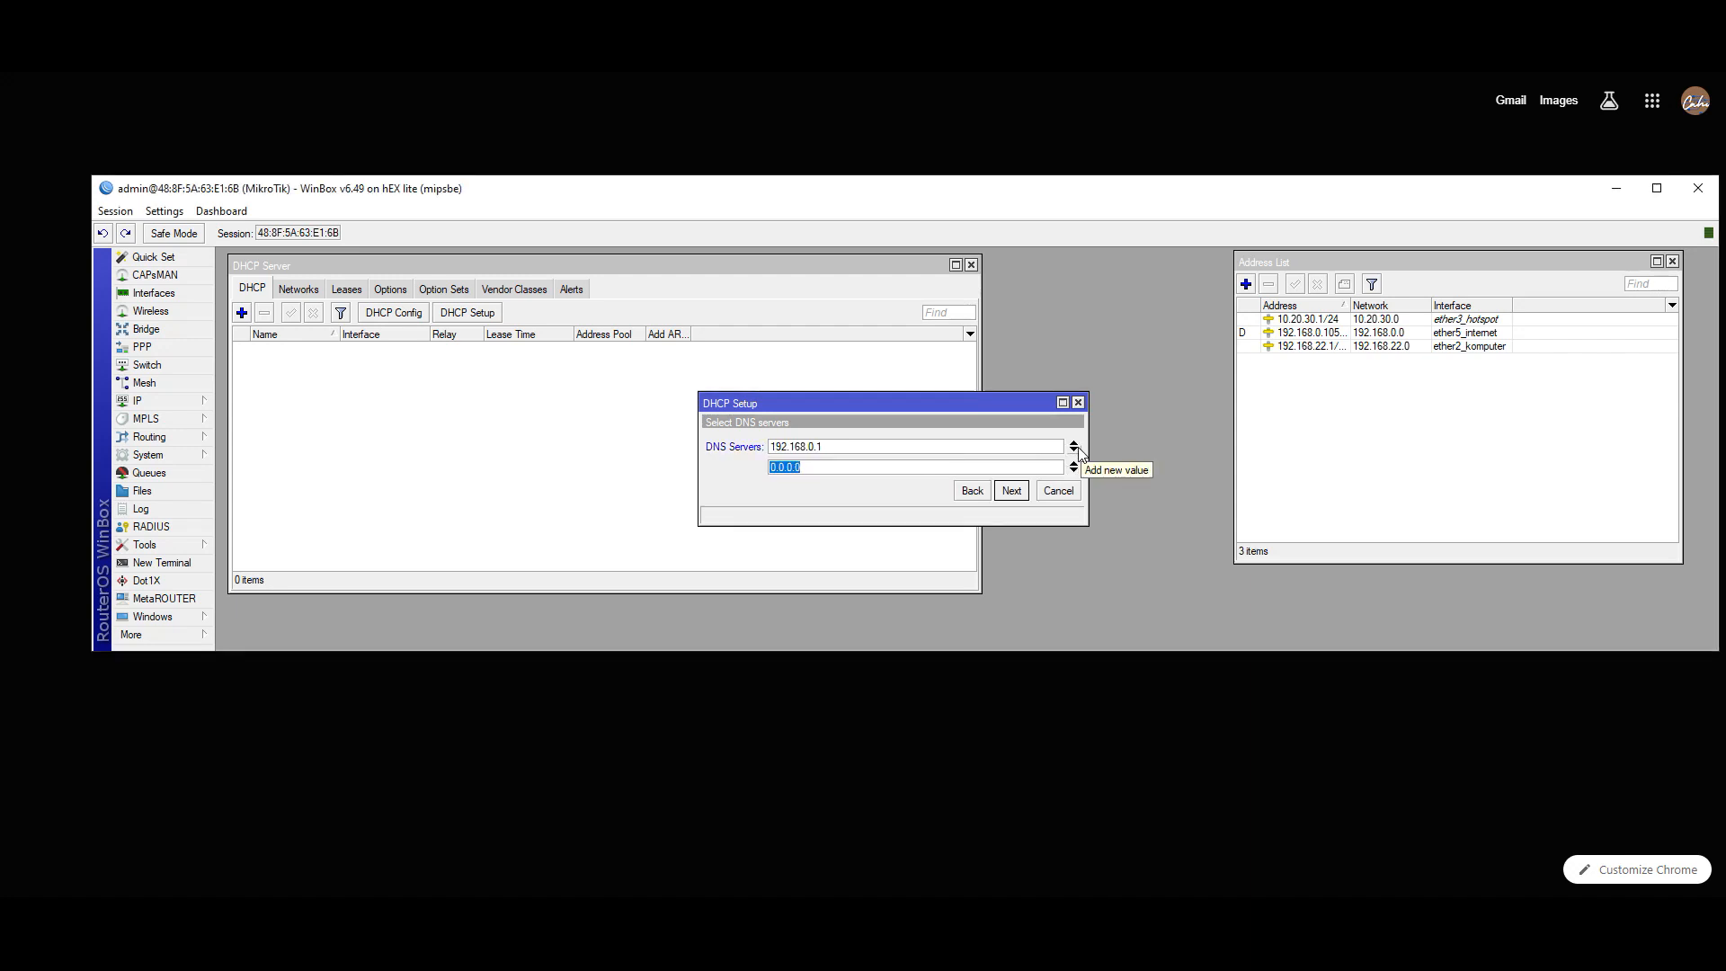
{"action": "left_click", "coordinate": [1073, 467]}
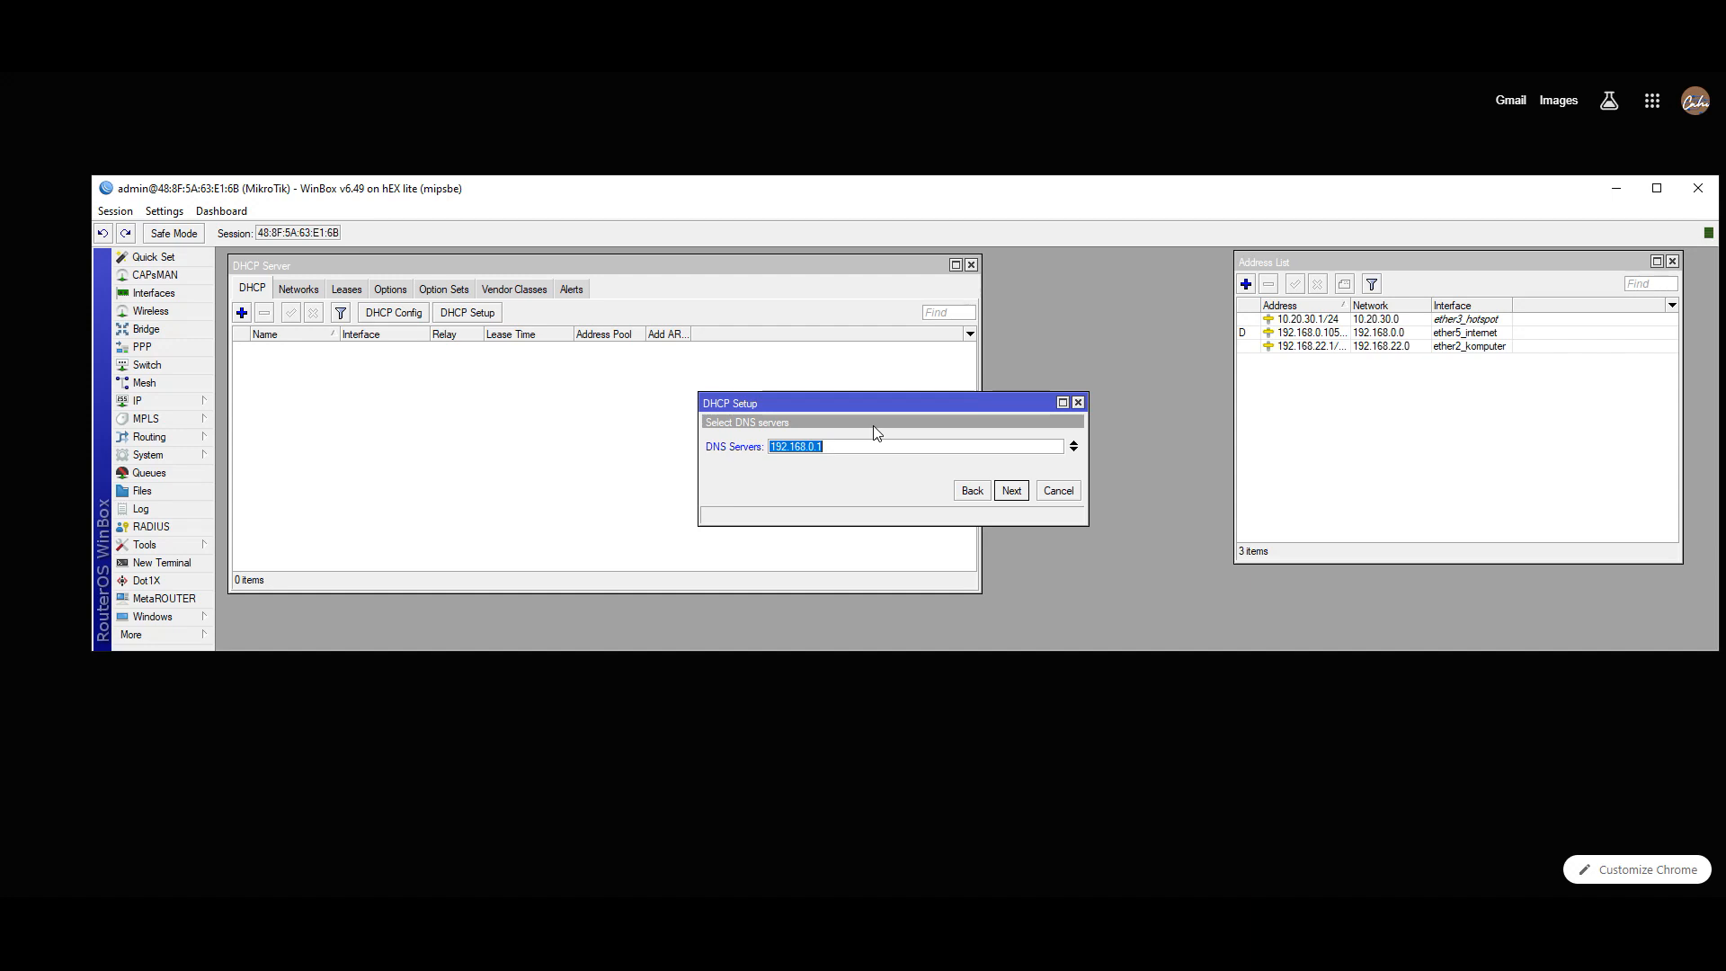
{"action": "key", "text": "BackSpace"}
{"action": "type", "text": "8.8.8.8"}
{"action": "left_click", "coordinate": [1073, 450]}
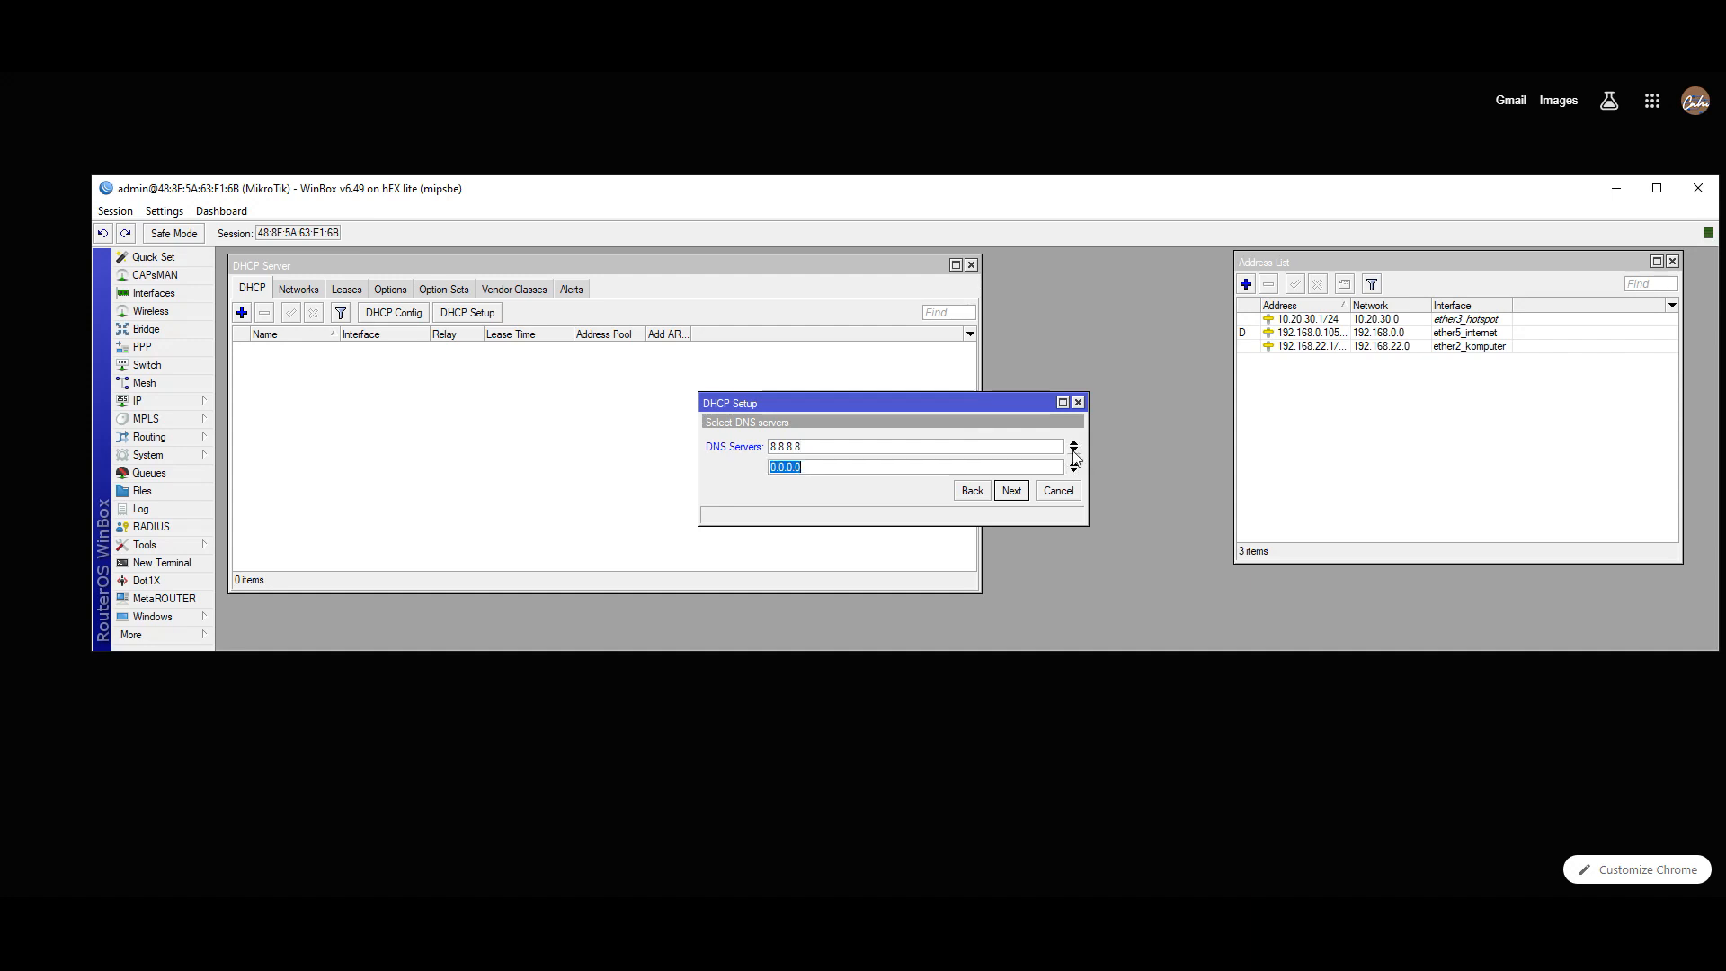
{"action": "type", "text": "8.8.4.4"}
- Set the lease time to 24:00:00 and complete the wizard, creating dhcp1 with pool dhcp_pool0
{"action": "left_click", "coordinate": [1009, 491]}
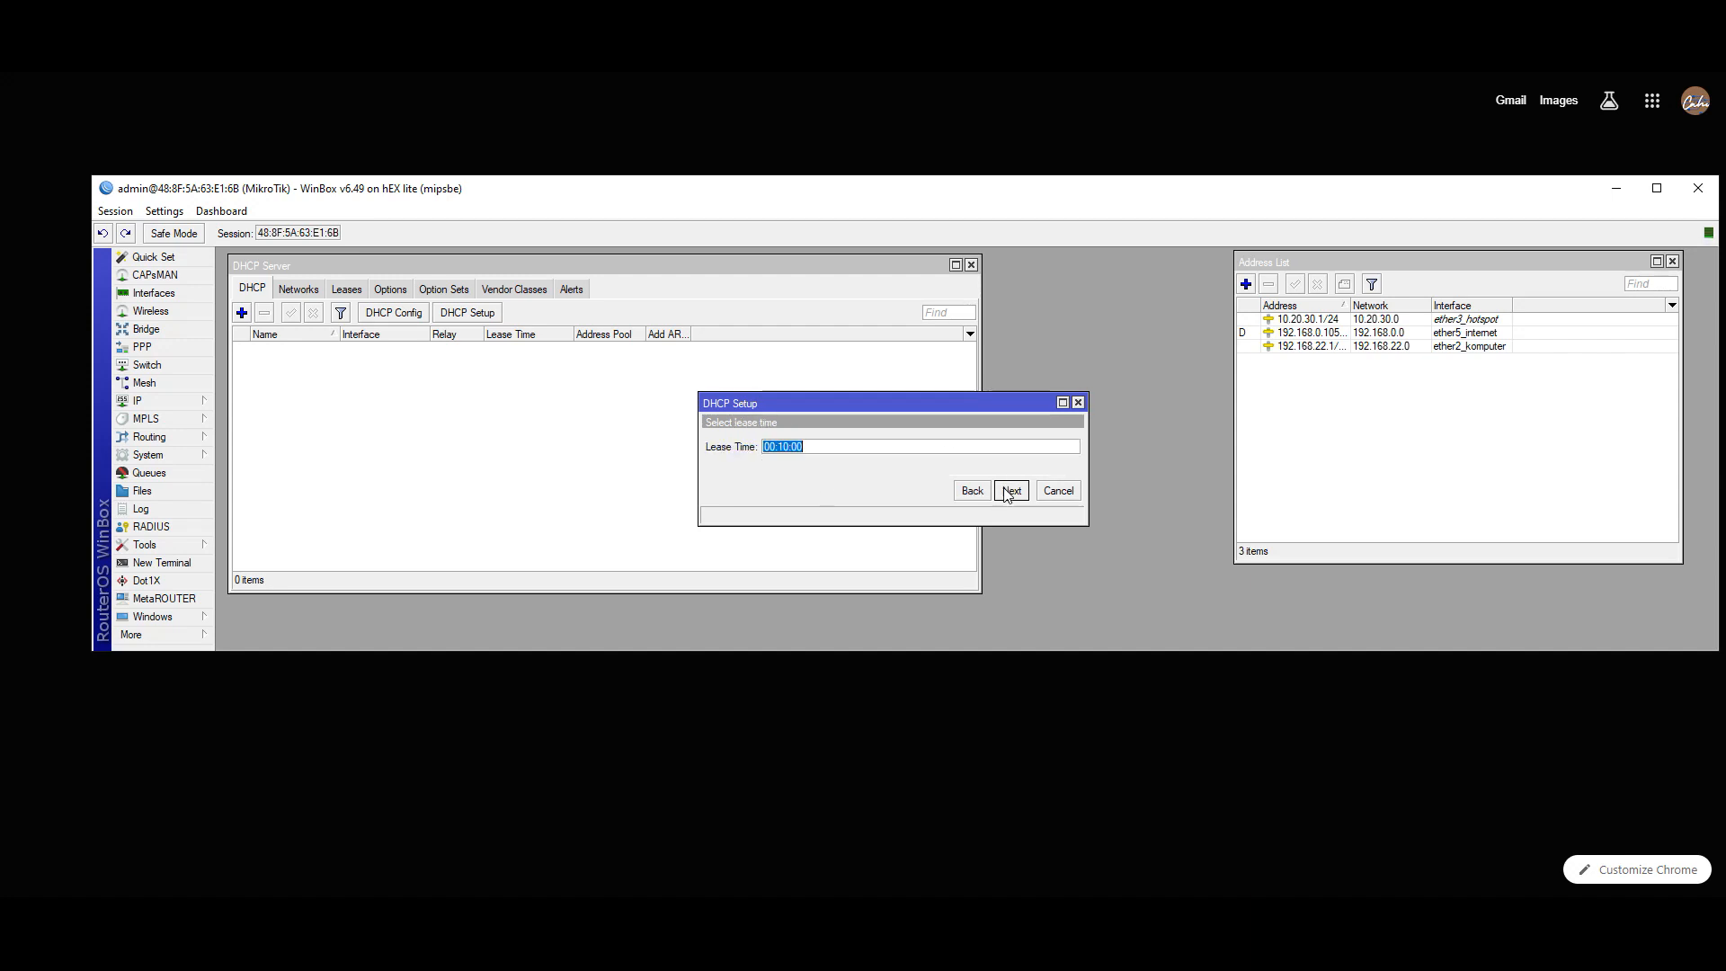
{"action": "left_click", "coordinate": [771, 448]}
{"action": "key", "text": "BackSpace"}
{"action": "key", "text": "BackSpace"}
{"action": "key", "text": "Delete"}
{"action": "type", "text": "24"}
{"action": "left_click", "coordinate": [786, 449]}
{"action": "left_click", "coordinate": [1011, 491]}
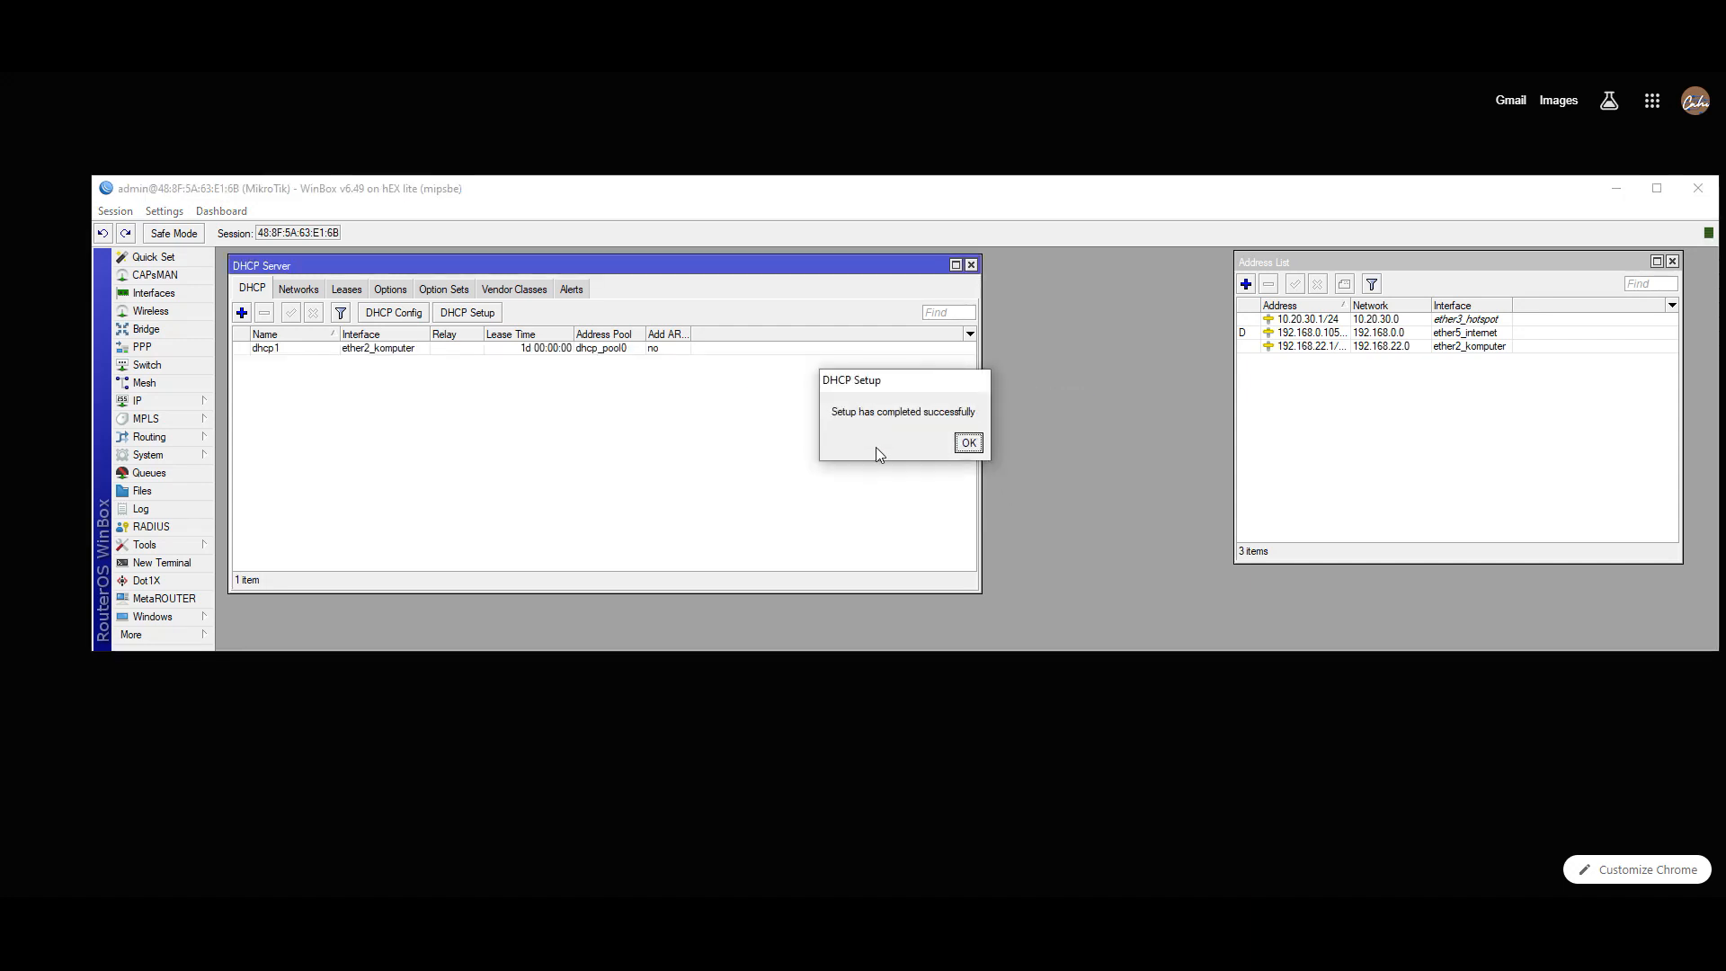
{"action": "left_click", "coordinate": [966, 443]}
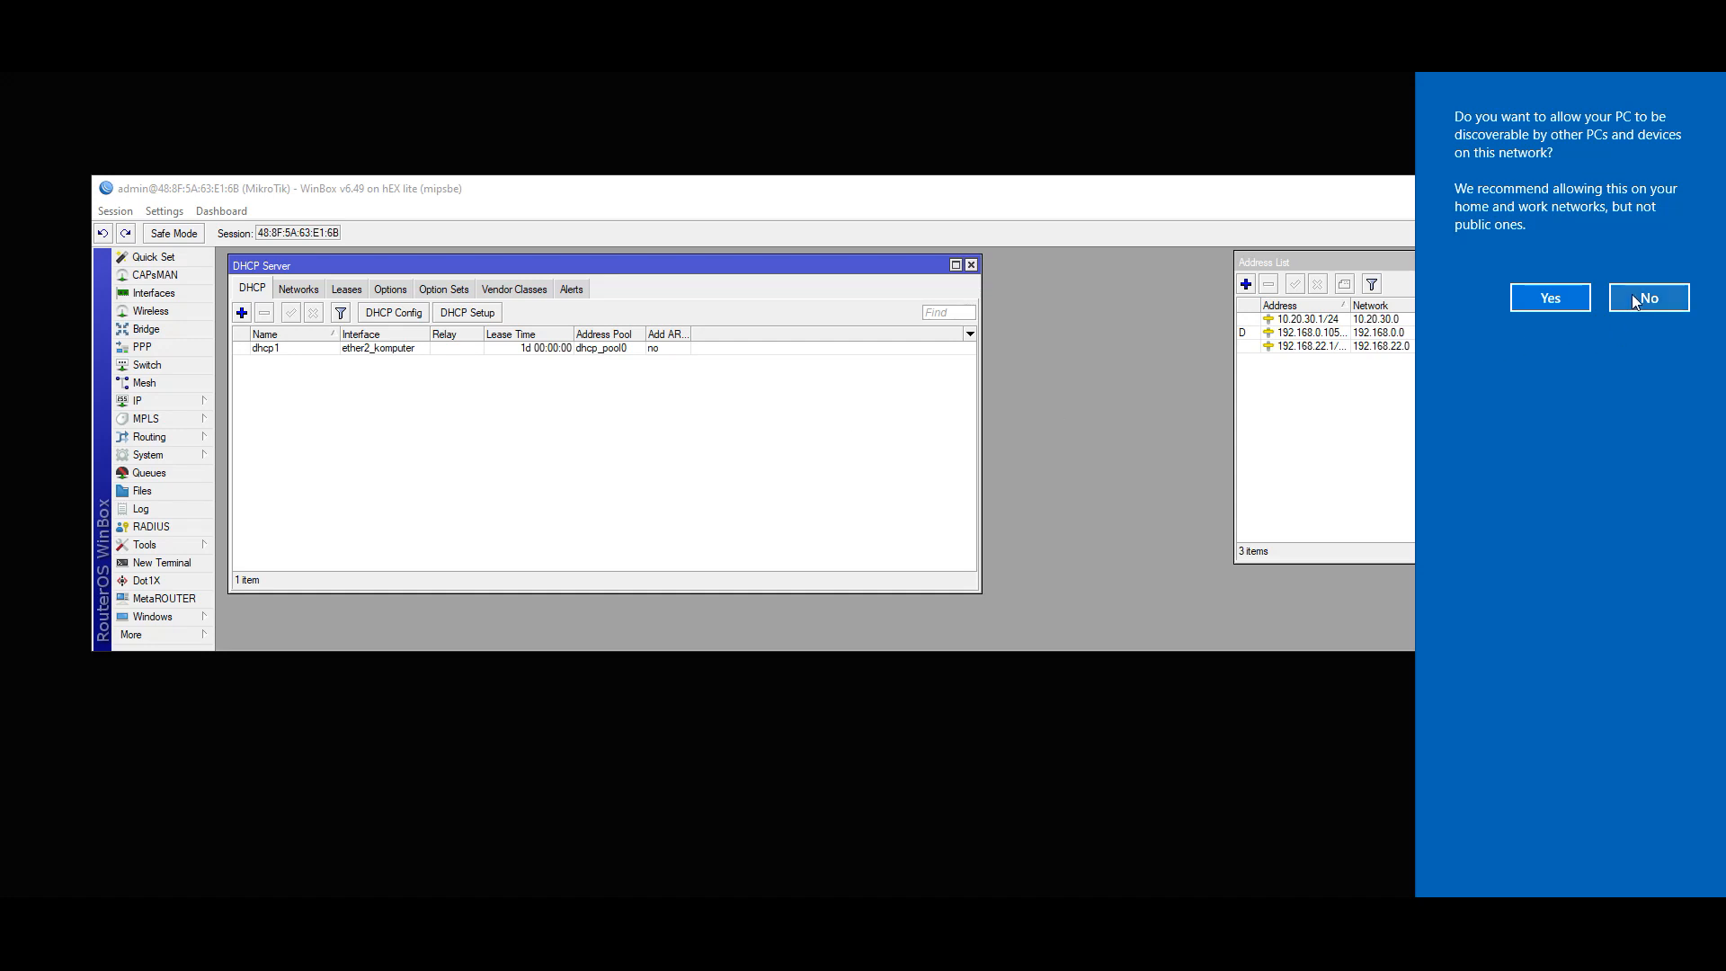
- Dismiss the Windows network prompt, browse the Tools and Settings menus, then open the System menu
{"action": "left_click", "coordinate": [1551, 299]}
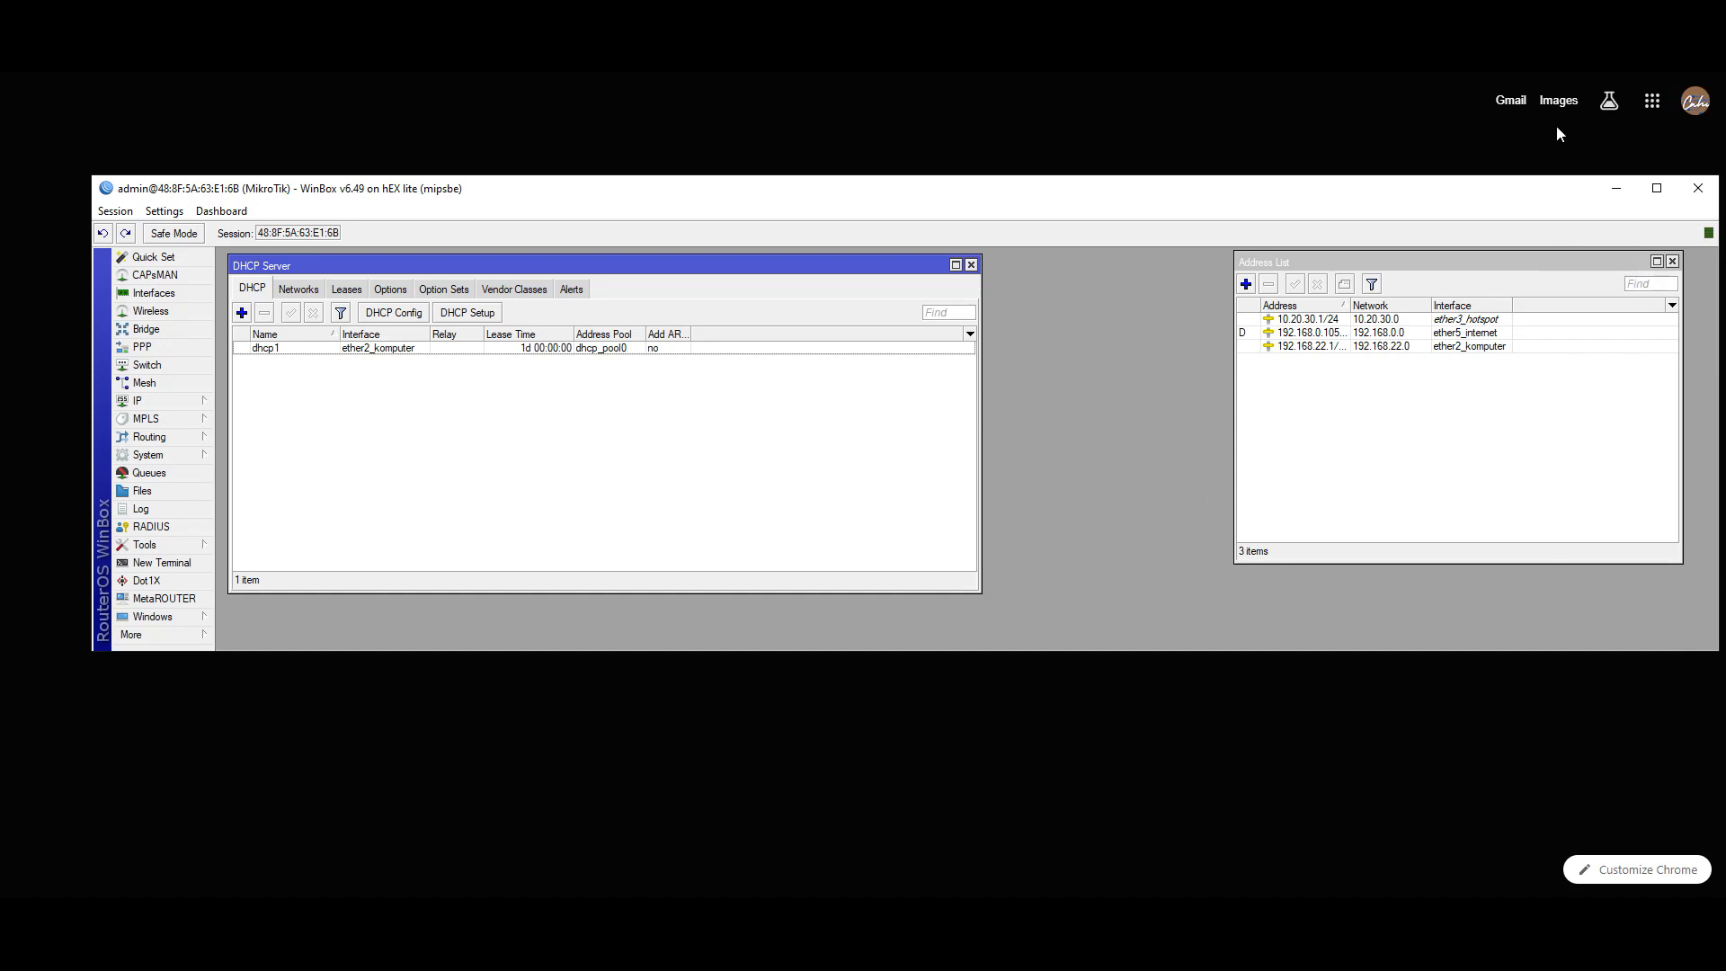
{"action": "left_click", "coordinate": [1626, 79]}
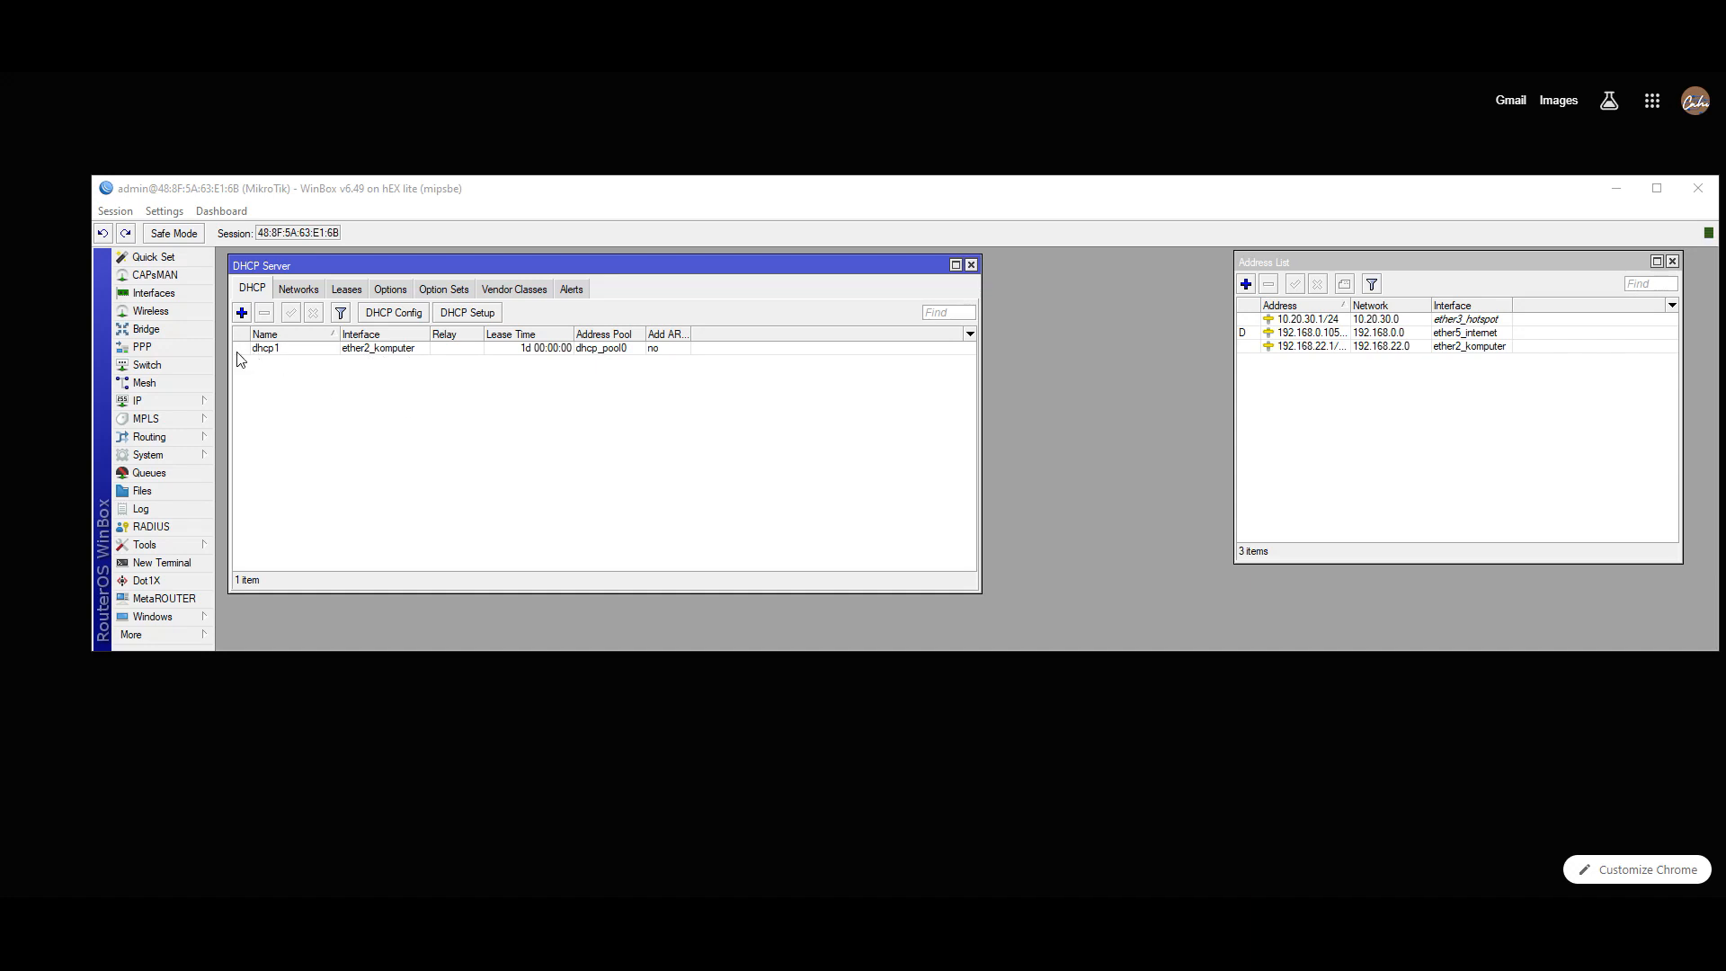
{"action": "left_click", "coordinate": [142, 548]}
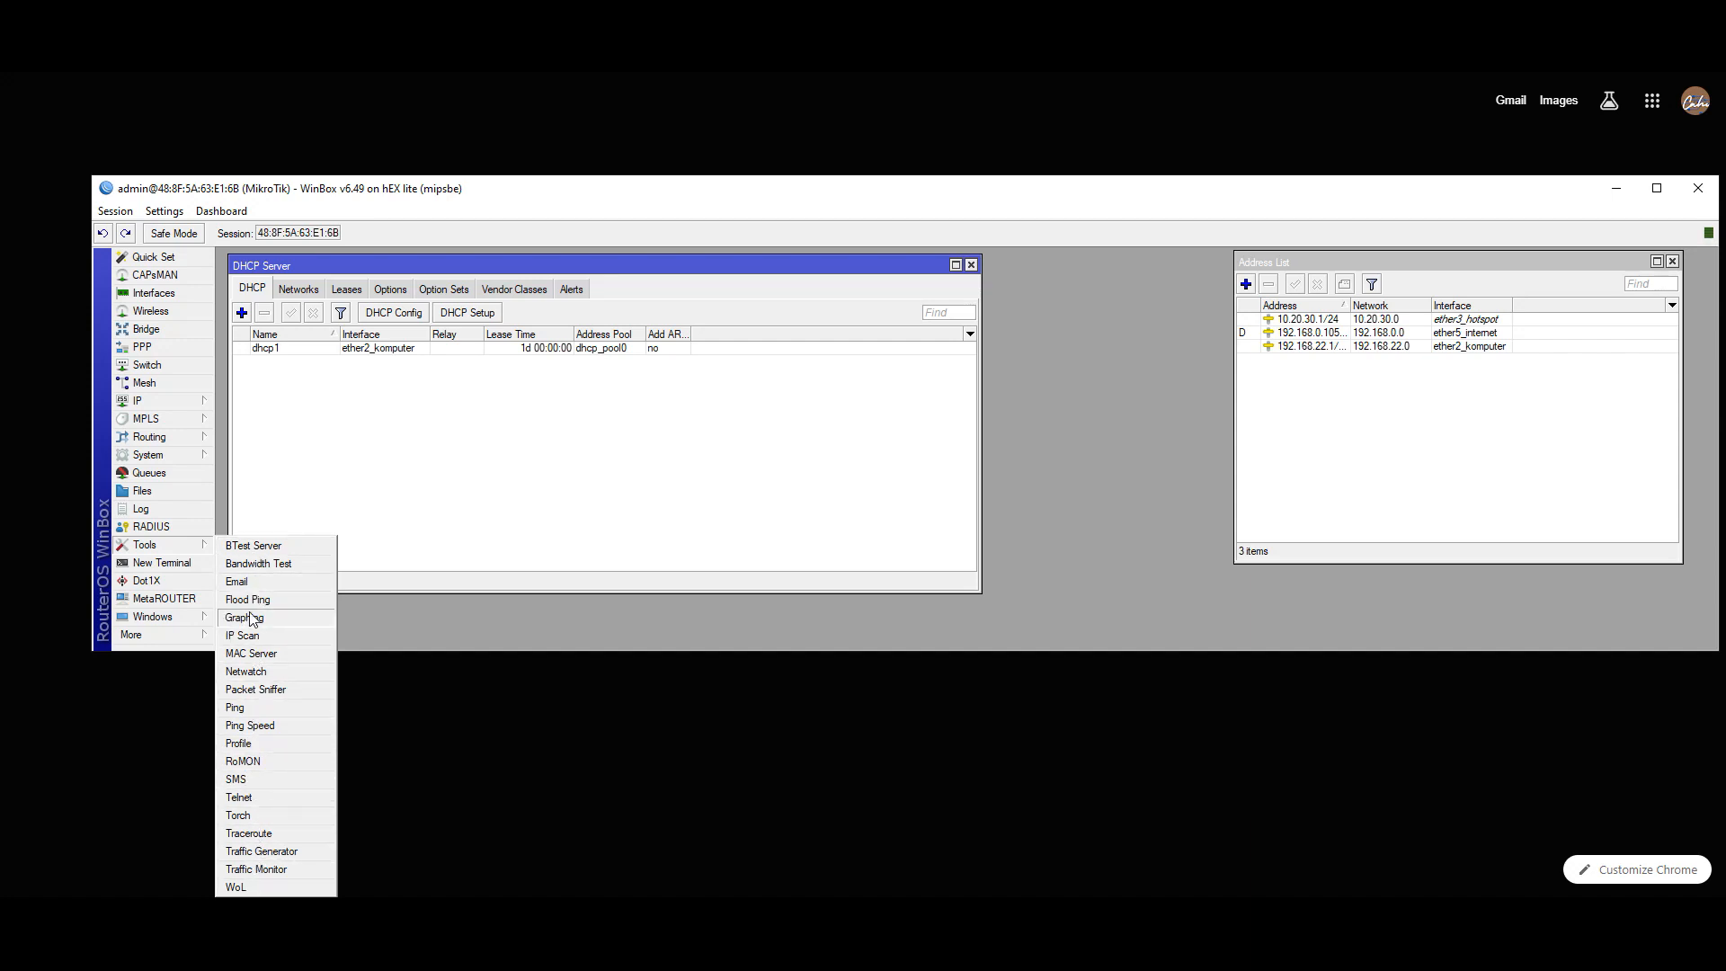
{"action": "left_click", "coordinate": [163, 211]}
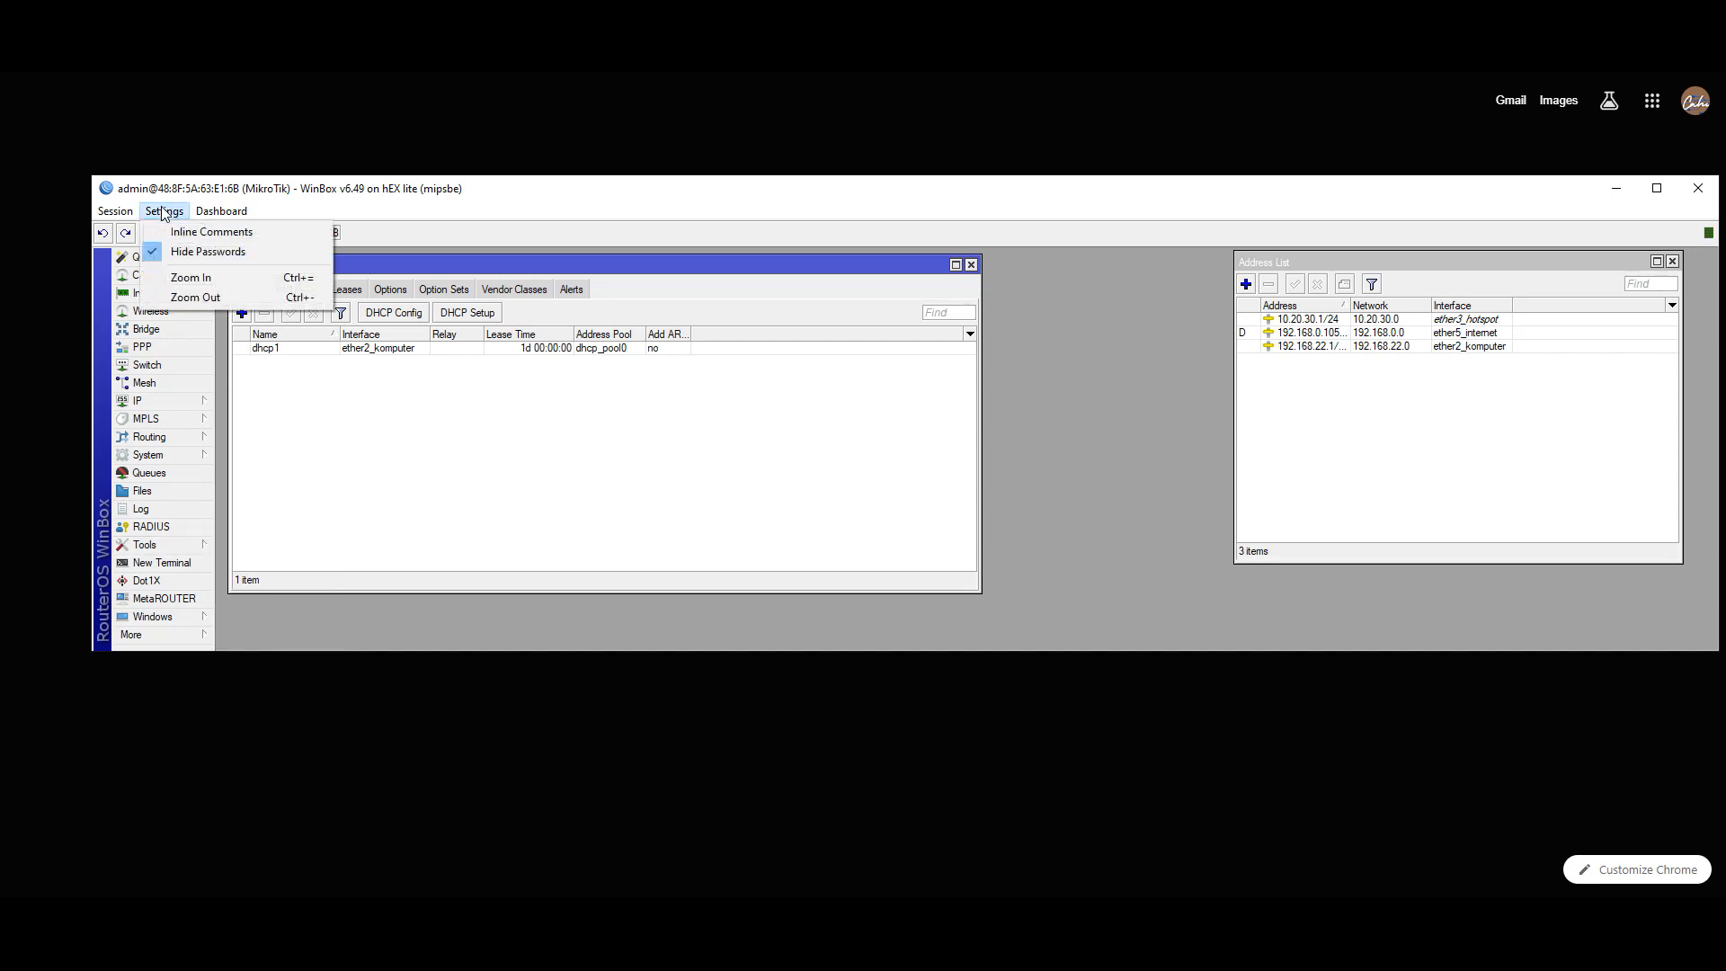
{"action": "mouse_move", "coordinate": [203, 214]}
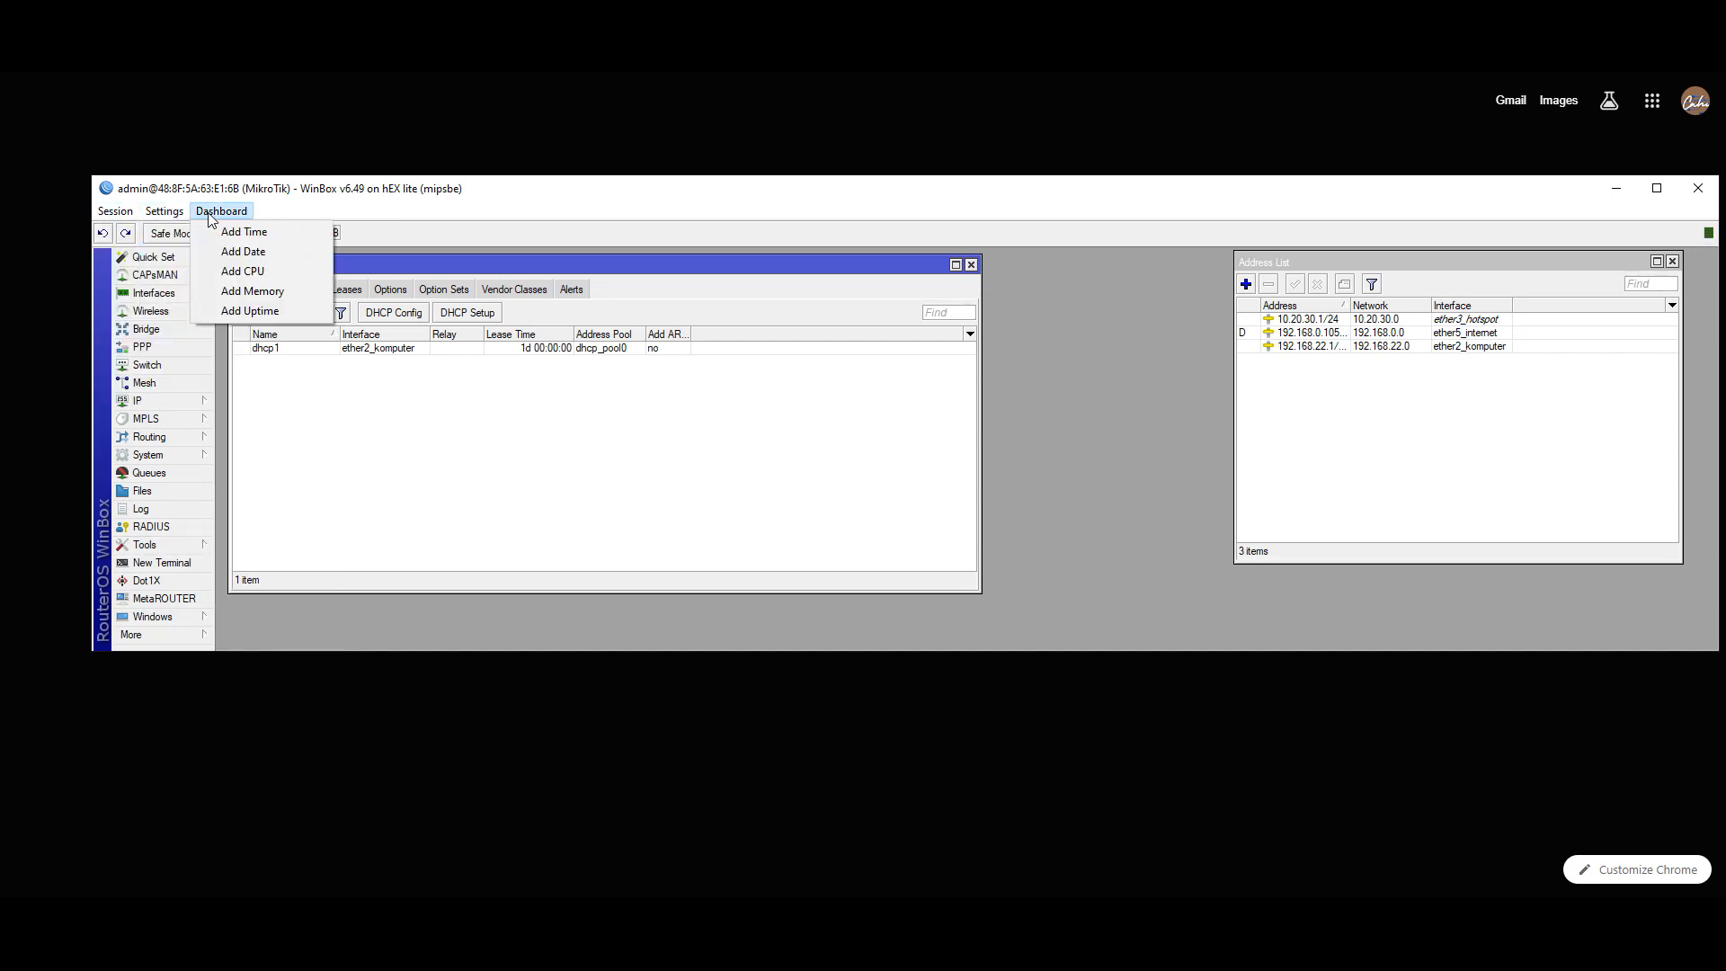
{"action": "left_click", "coordinate": [1629, 71]}
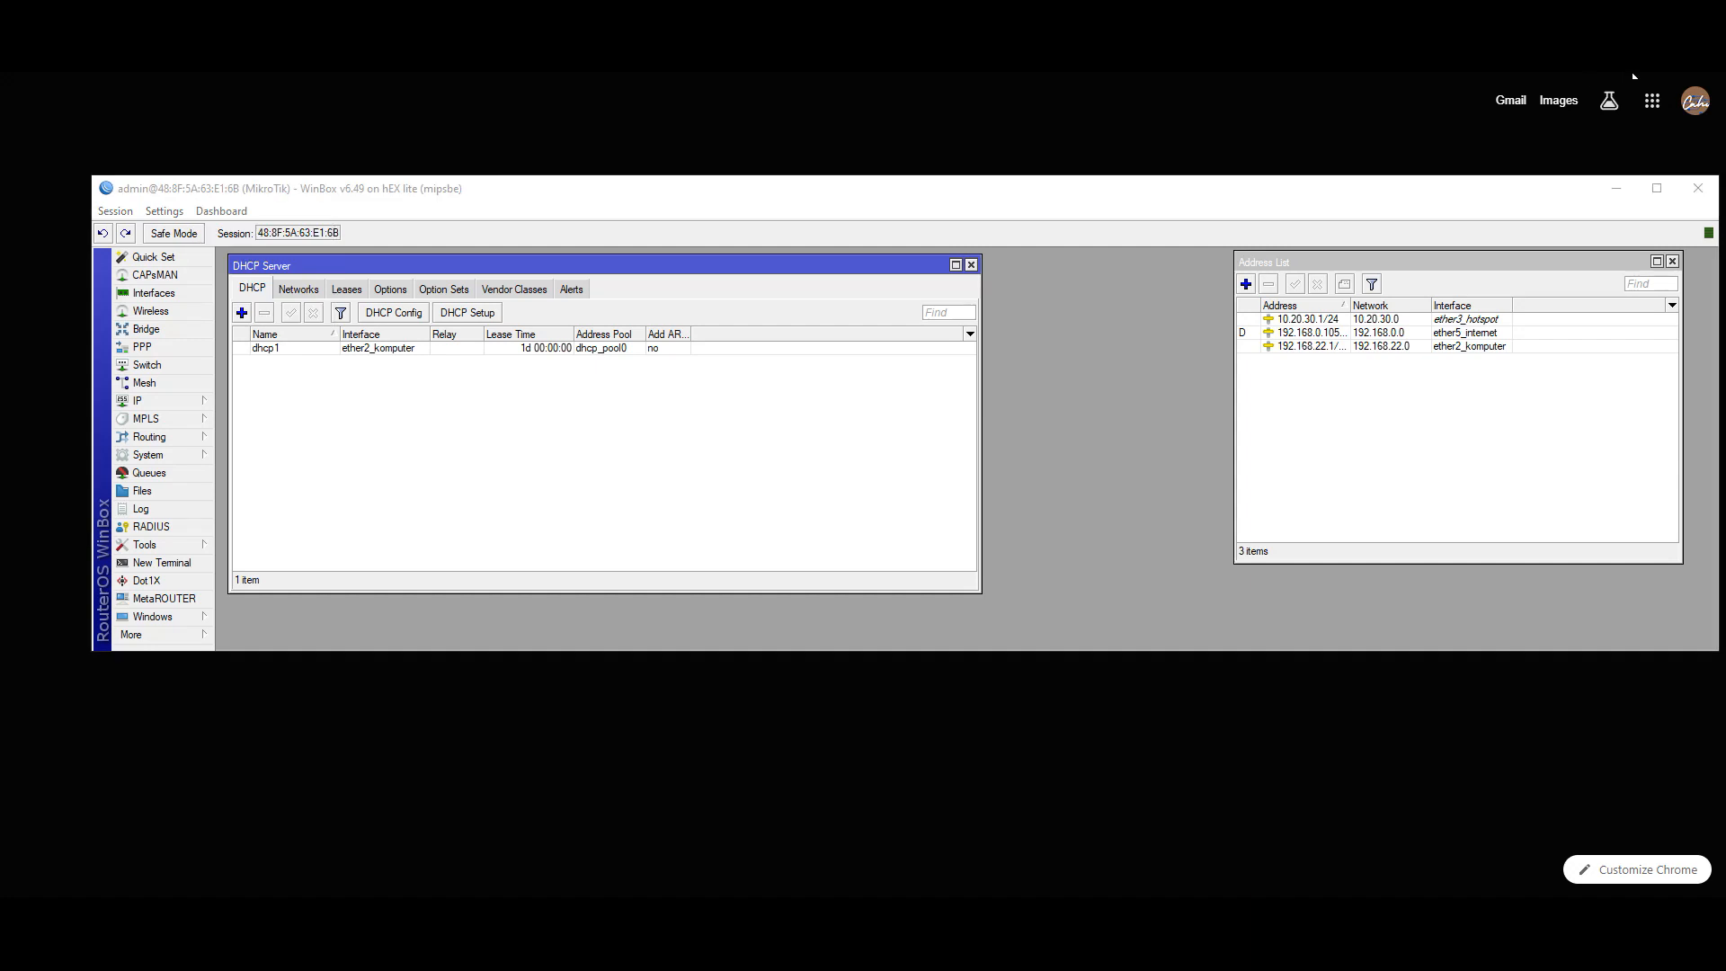
{"action": "left_click", "coordinate": [148, 456]}
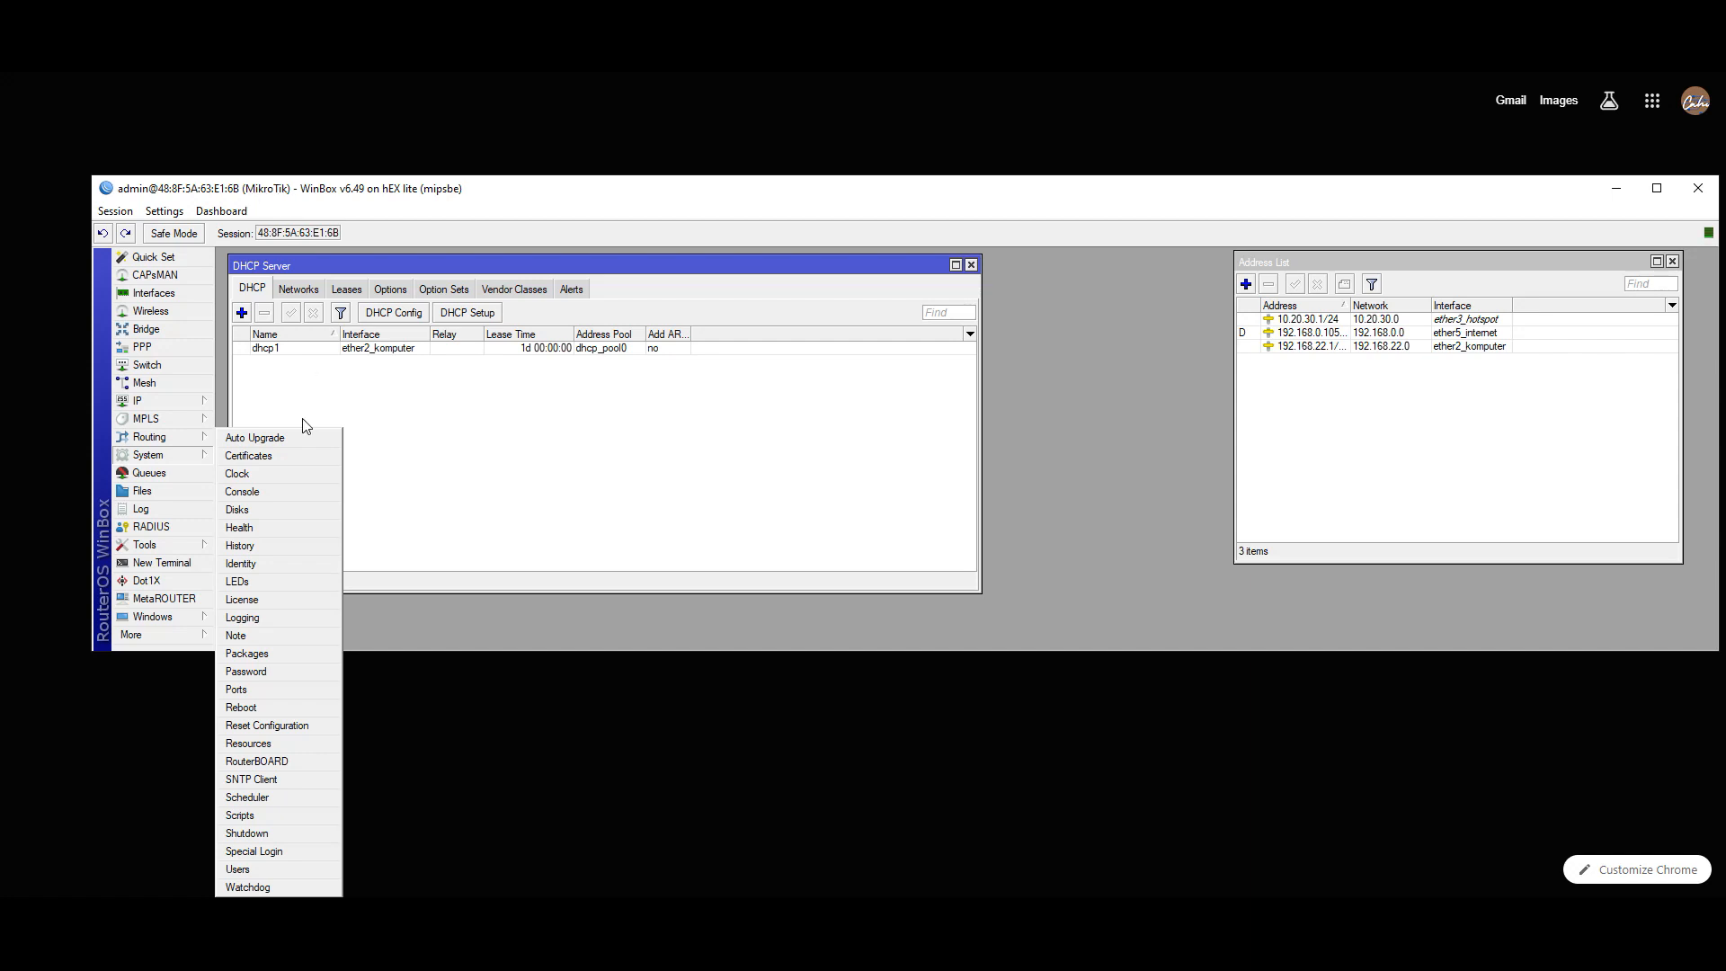
- Change the router identity from MikroTik to Toko_Barokah, apply it, and close the Identity dialog
{"action": "left_click", "coordinate": [266, 563]}
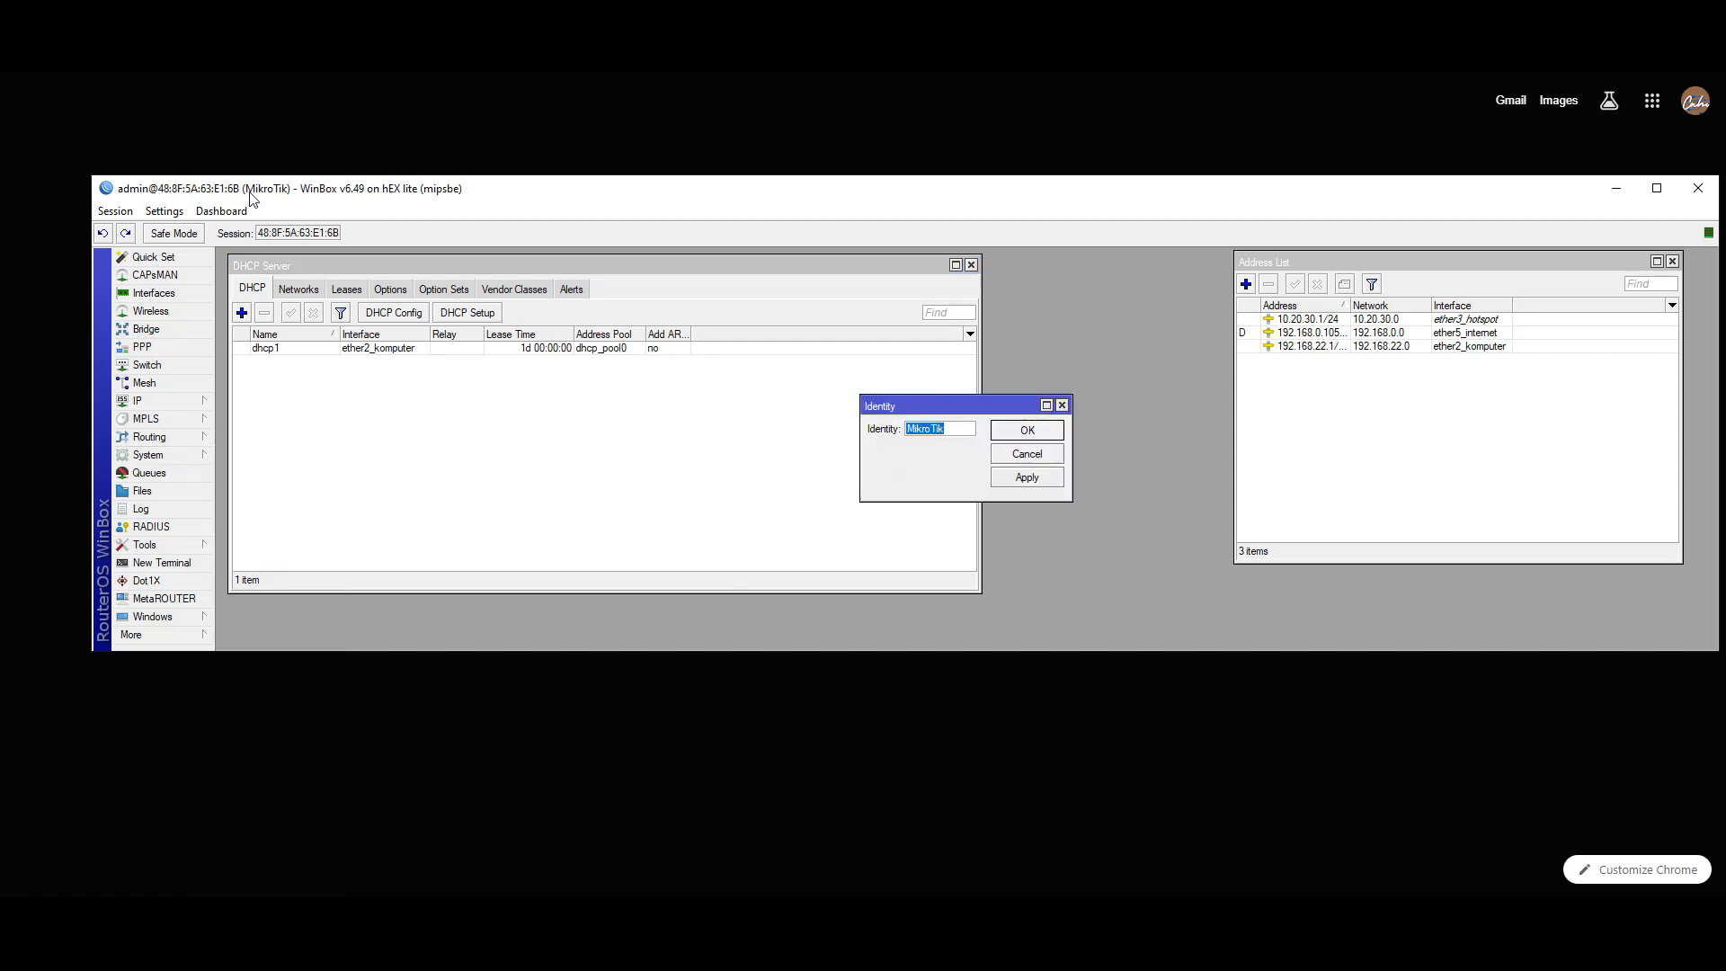
{"action": "key", "text": "BackSpace"}
{"action": "type", "text": "Toko_Barokah"}
{"action": "left_click", "coordinate": [1031, 478]}
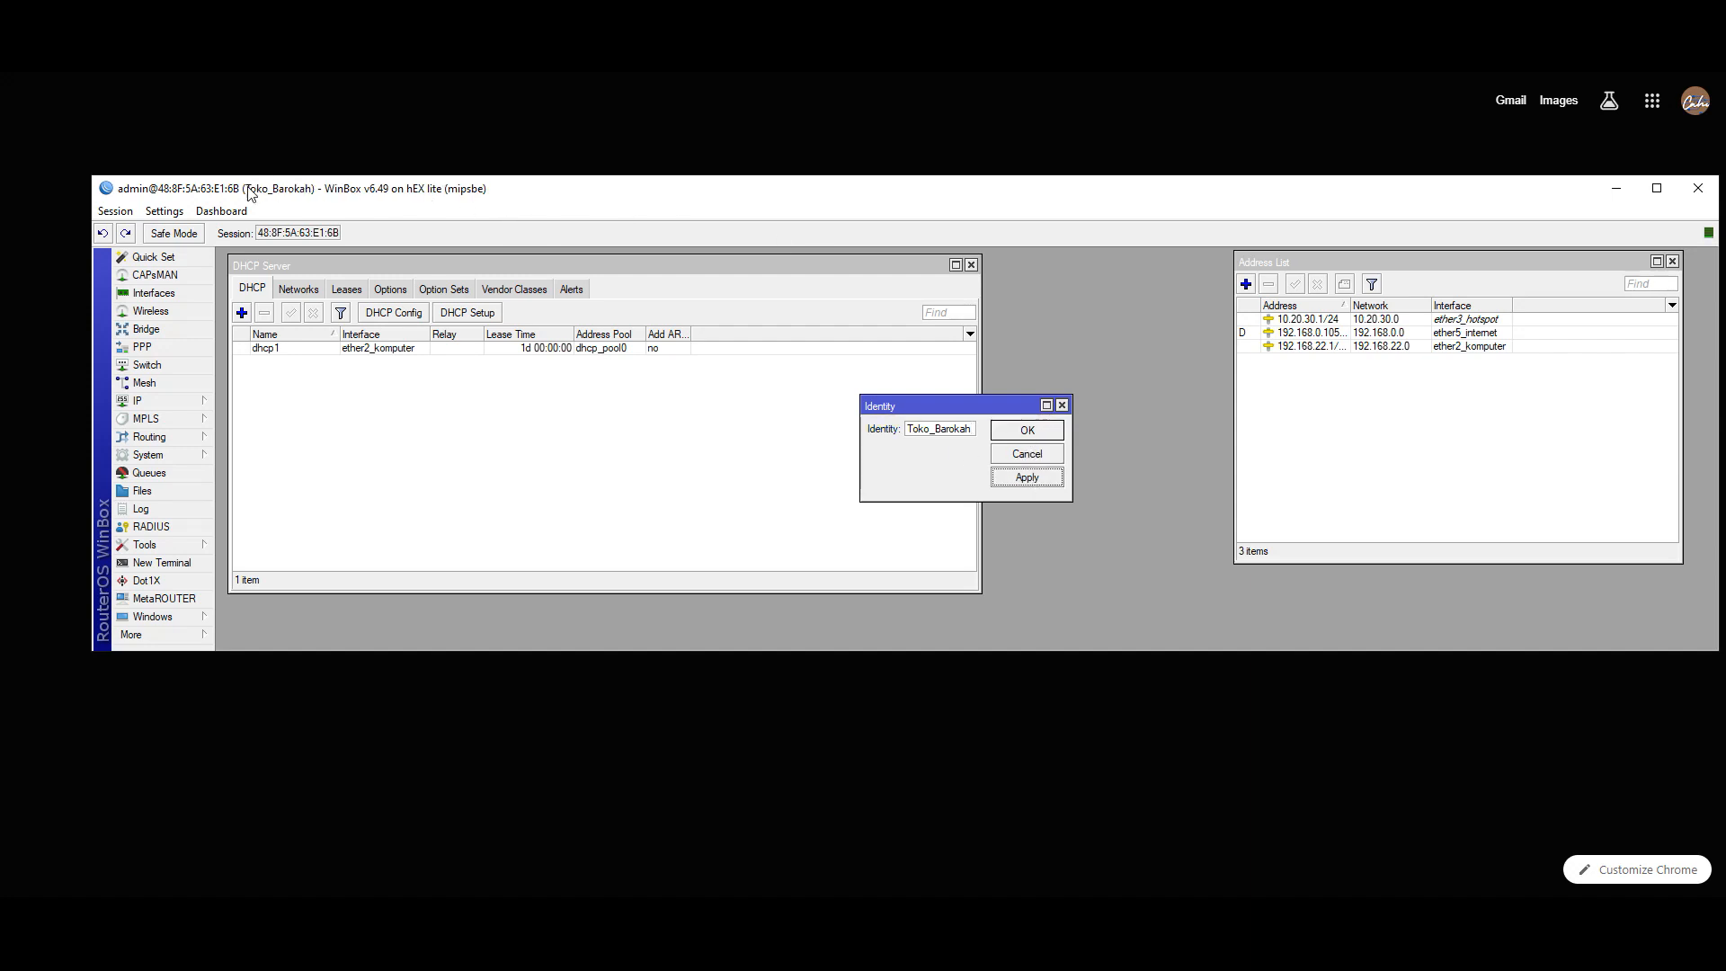
{"action": "left_click", "coordinate": [1033, 435]}
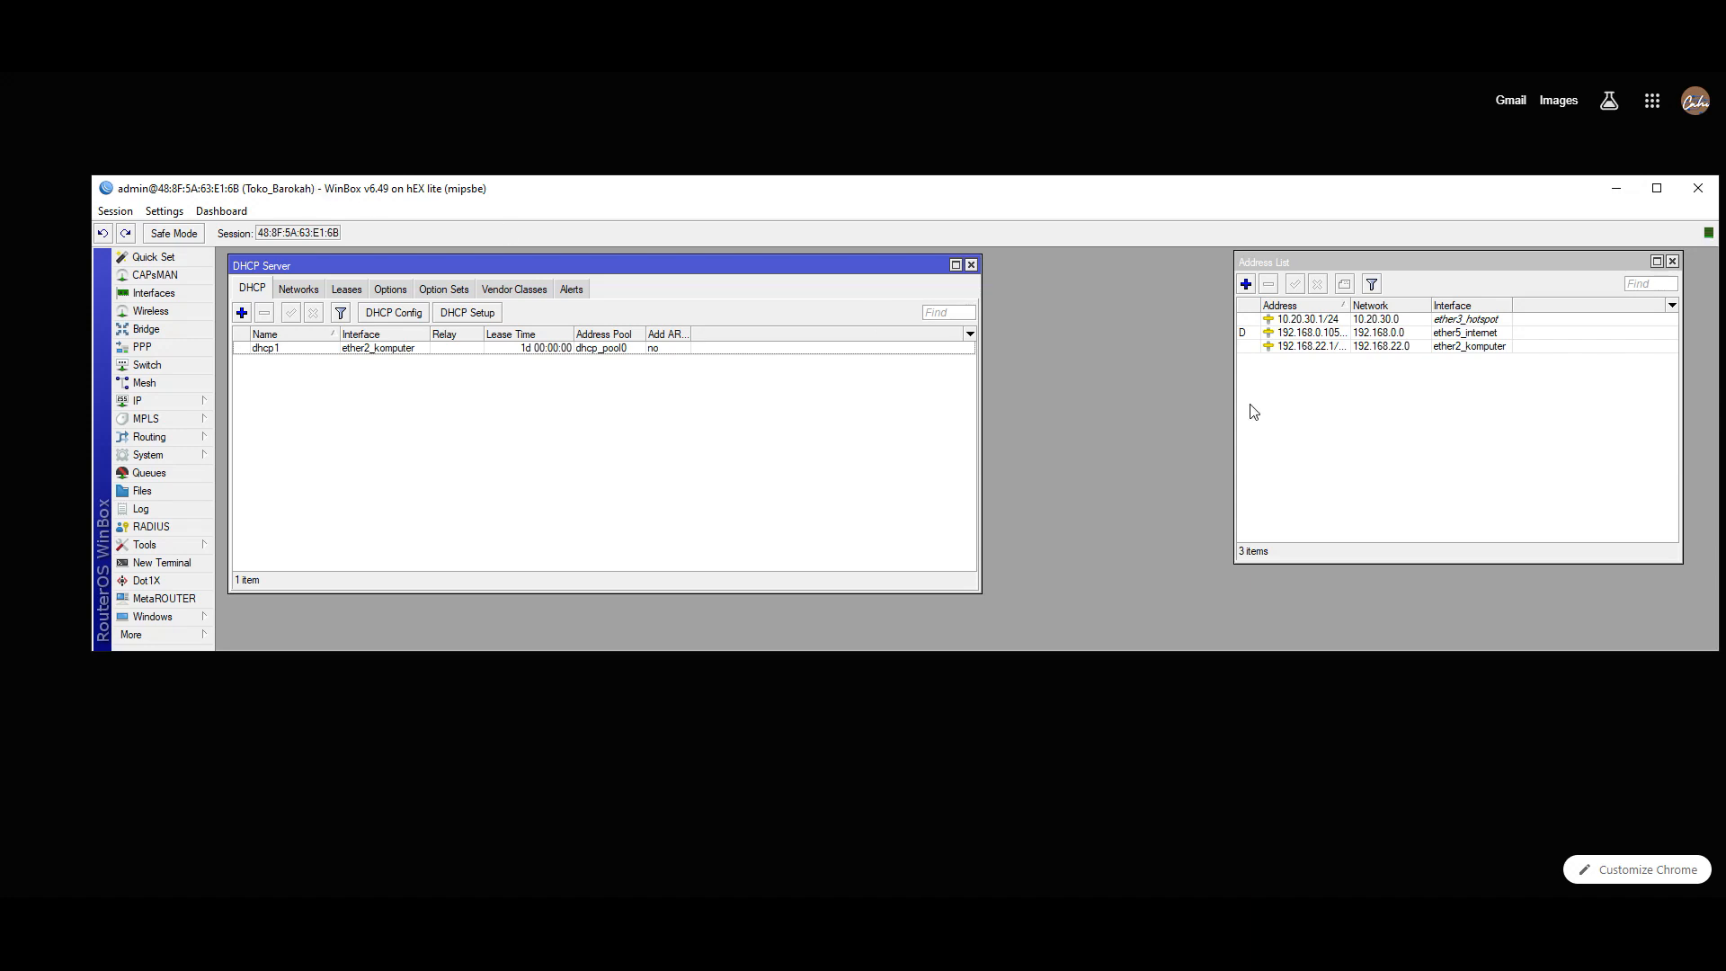
- Open System > Users and select the admin account in the User List
{"action": "left_click", "coordinate": [1615, 59]}
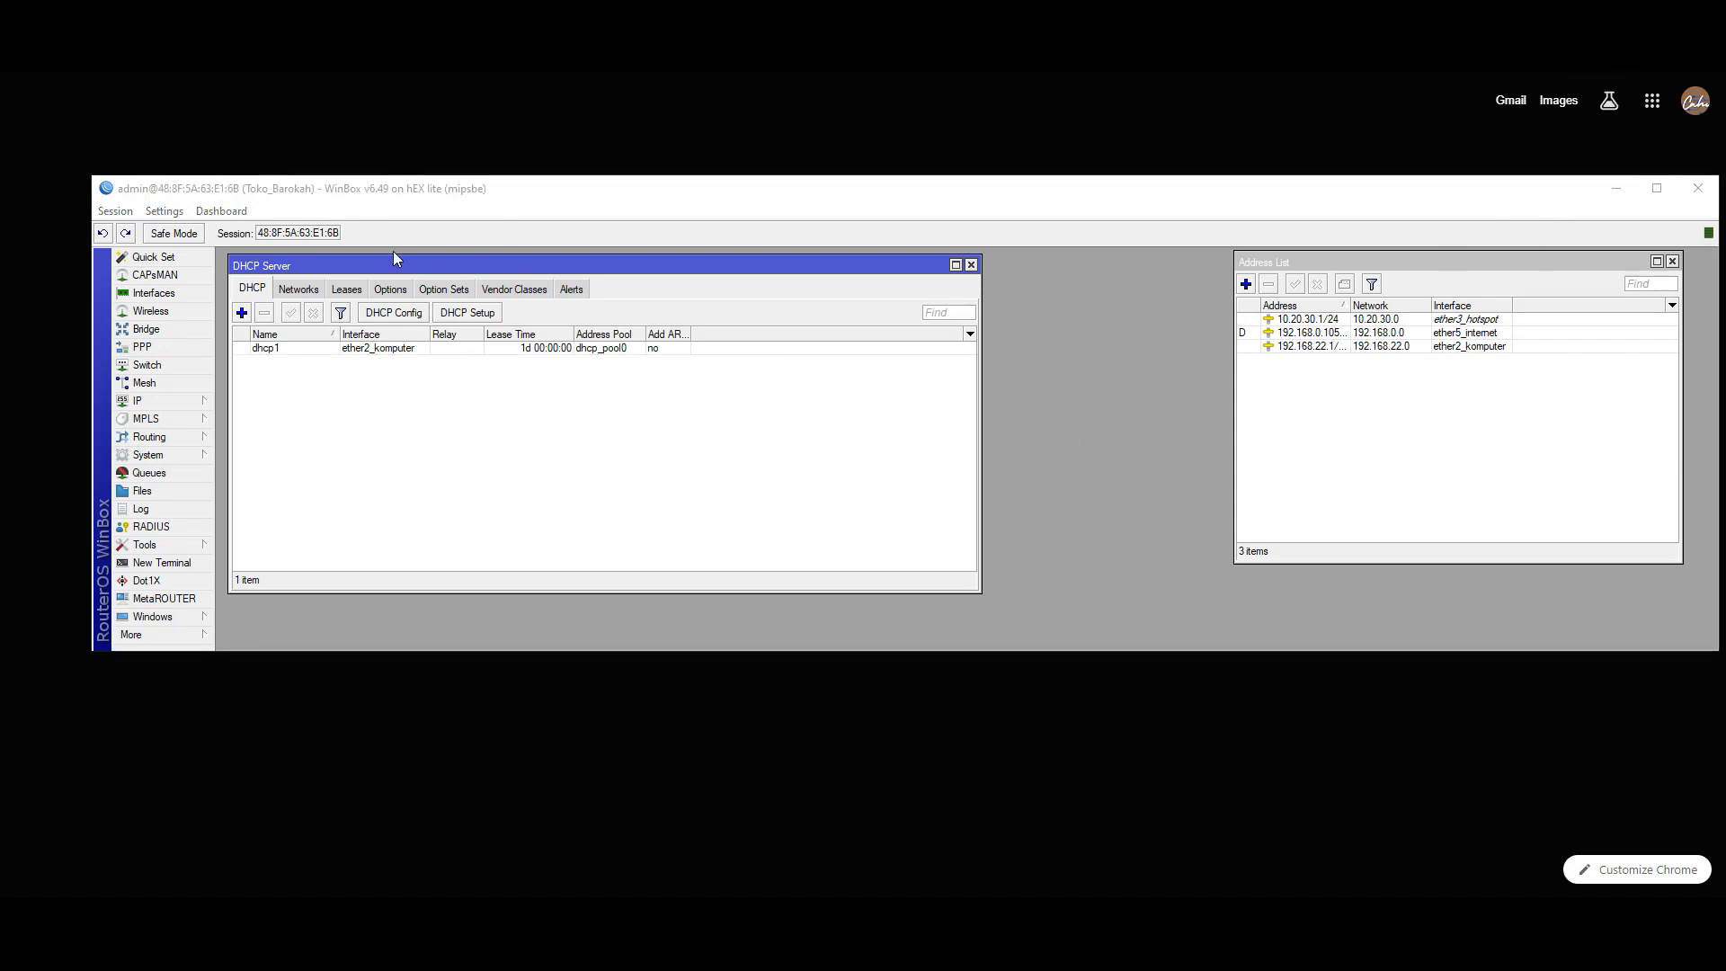
{"action": "left_click", "coordinate": [172, 546]}
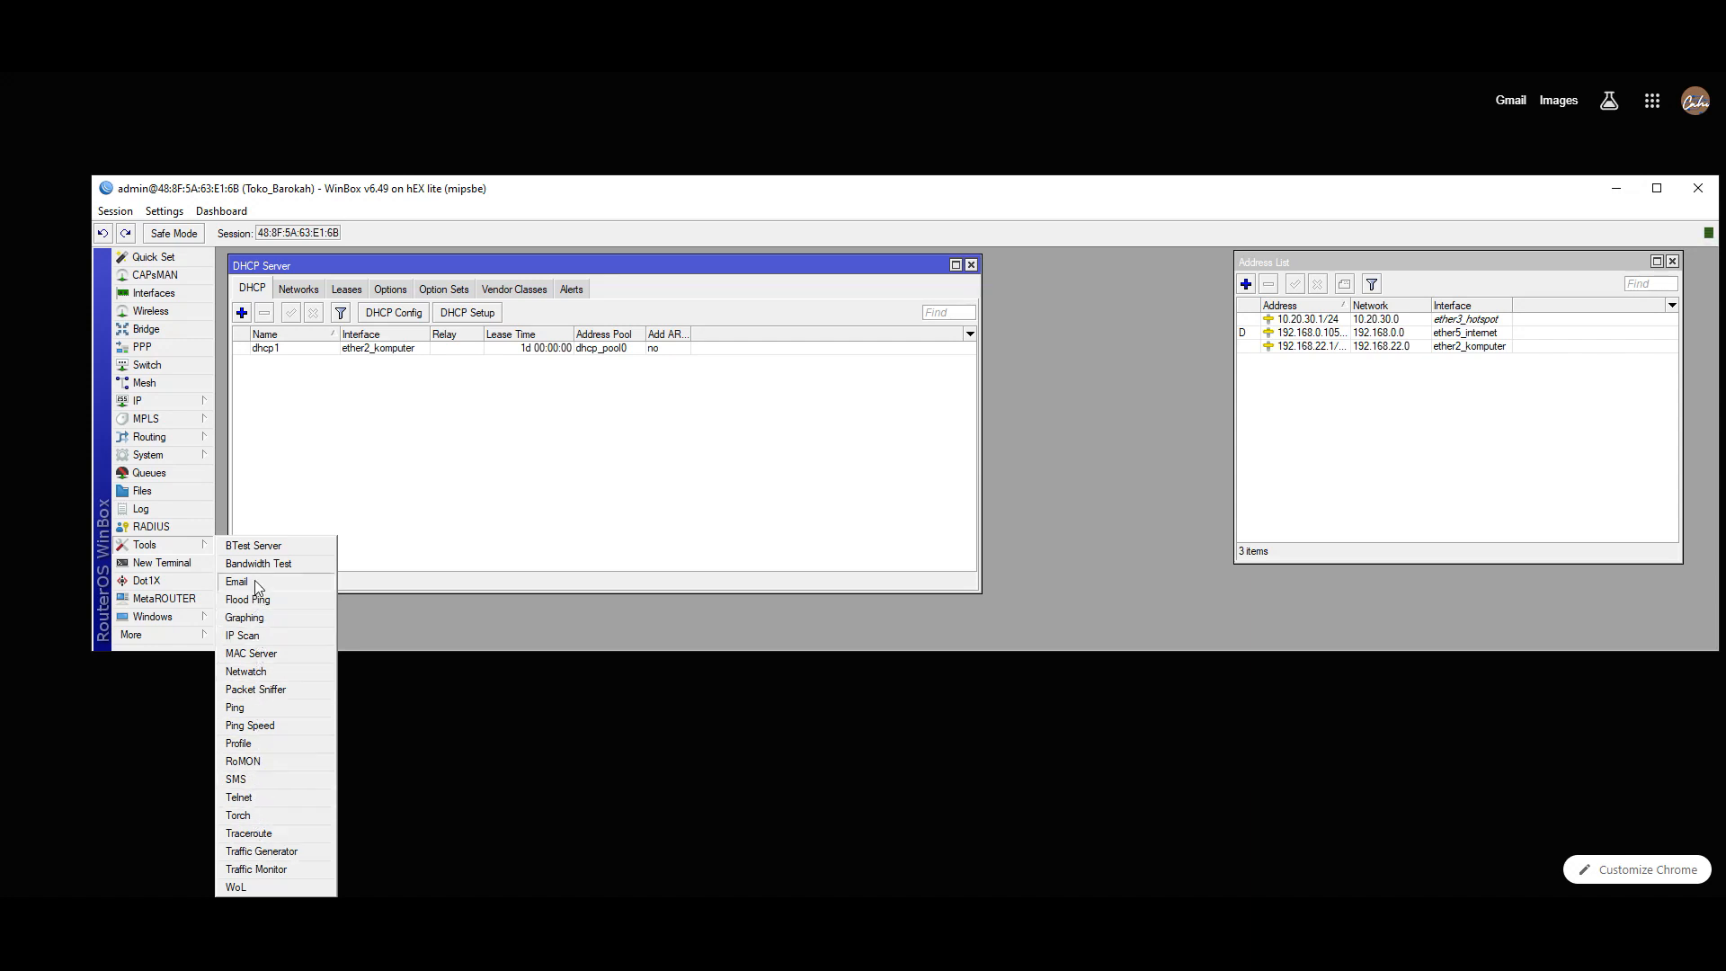
{"action": "left_click", "coordinate": [149, 455]}
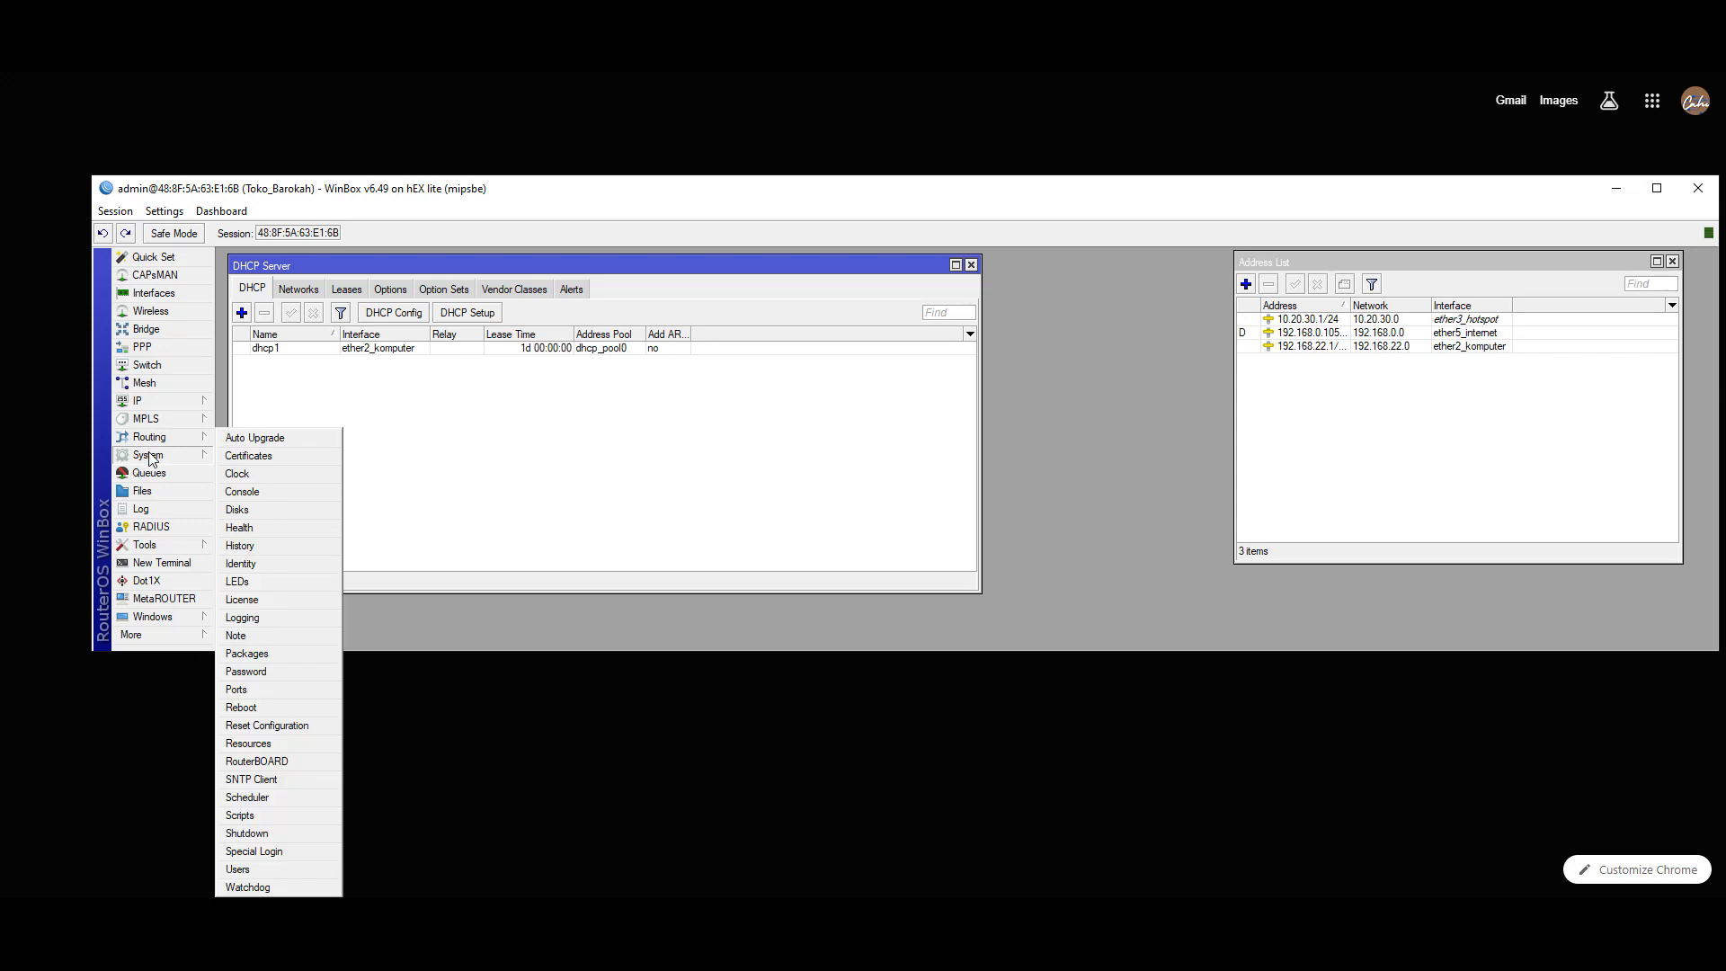
{"action": "left_click", "coordinate": [271, 872]}
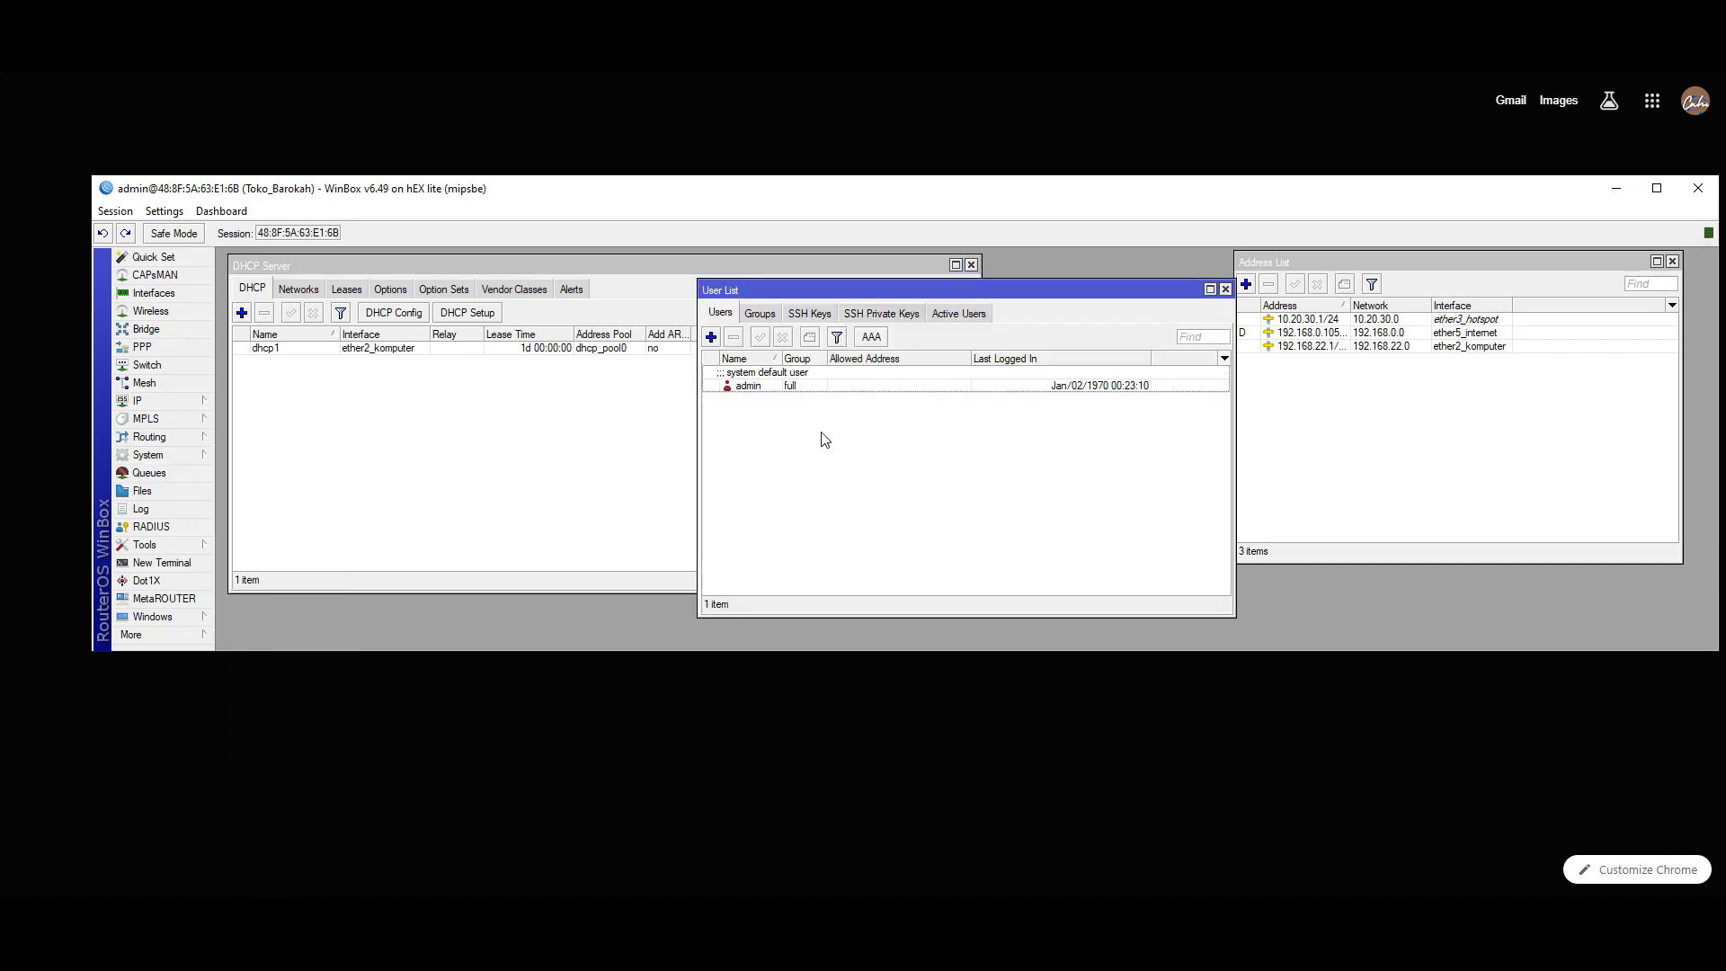
{"action": "left_click", "coordinate": [771, 386]}
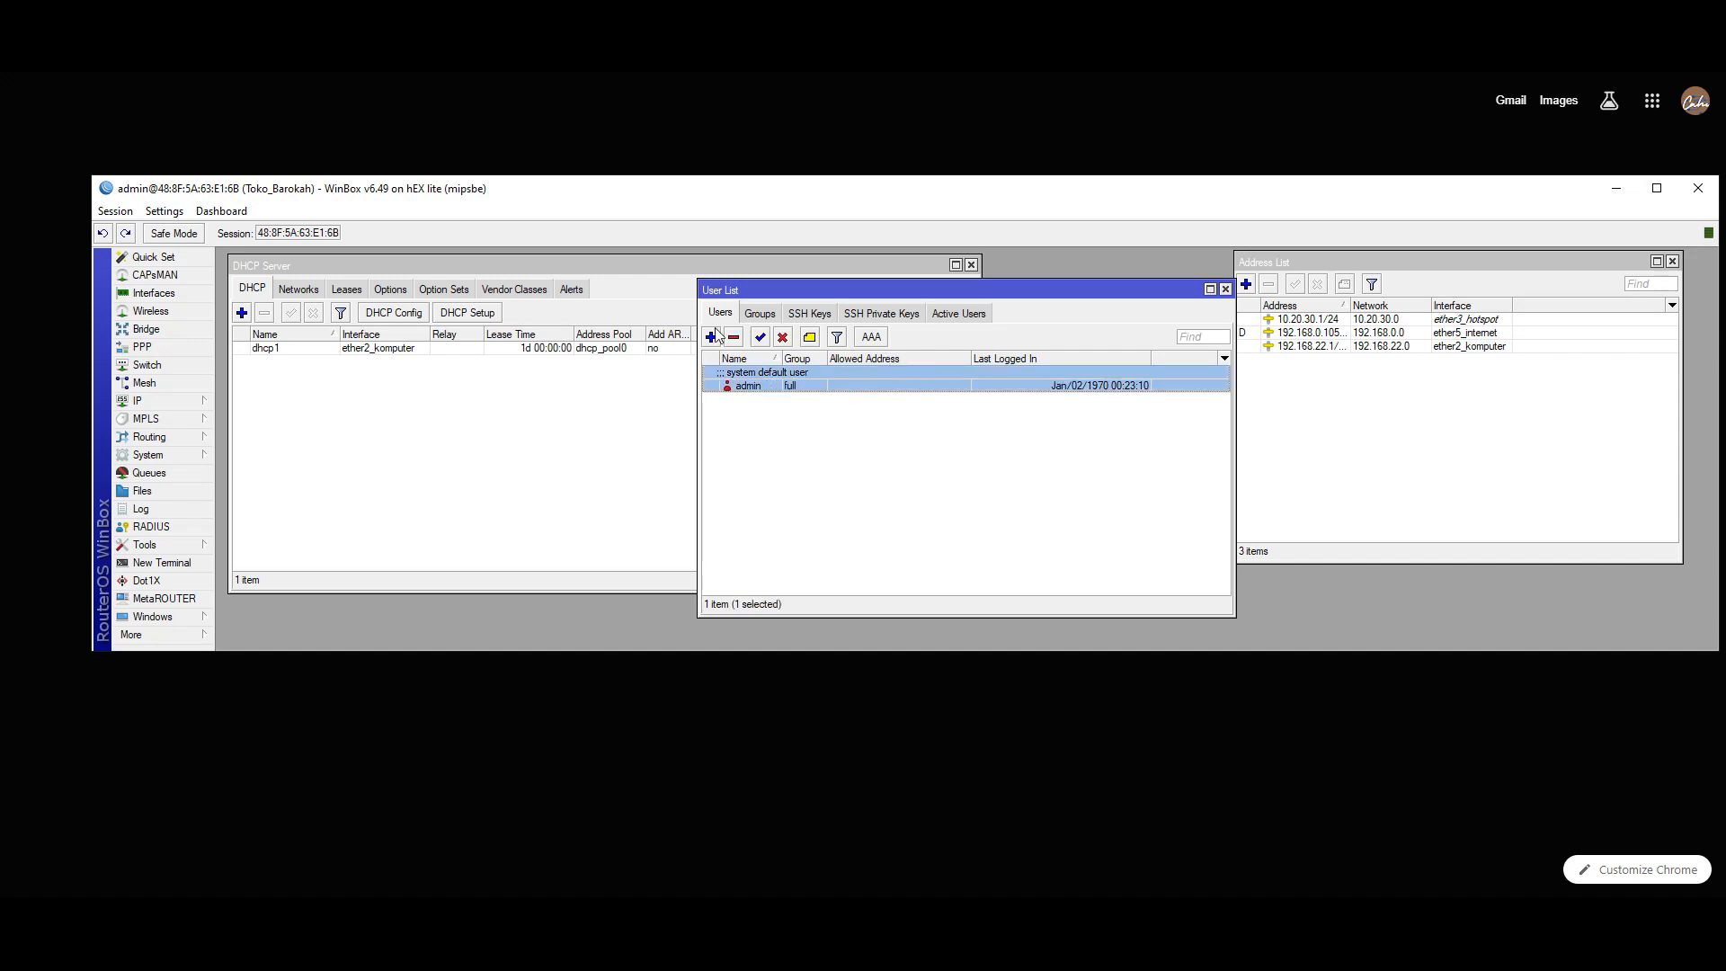
- Open the admin account and enter a new password, dismissing the same-password error
{"action": "double_click", "coordinate": [768, 384]}
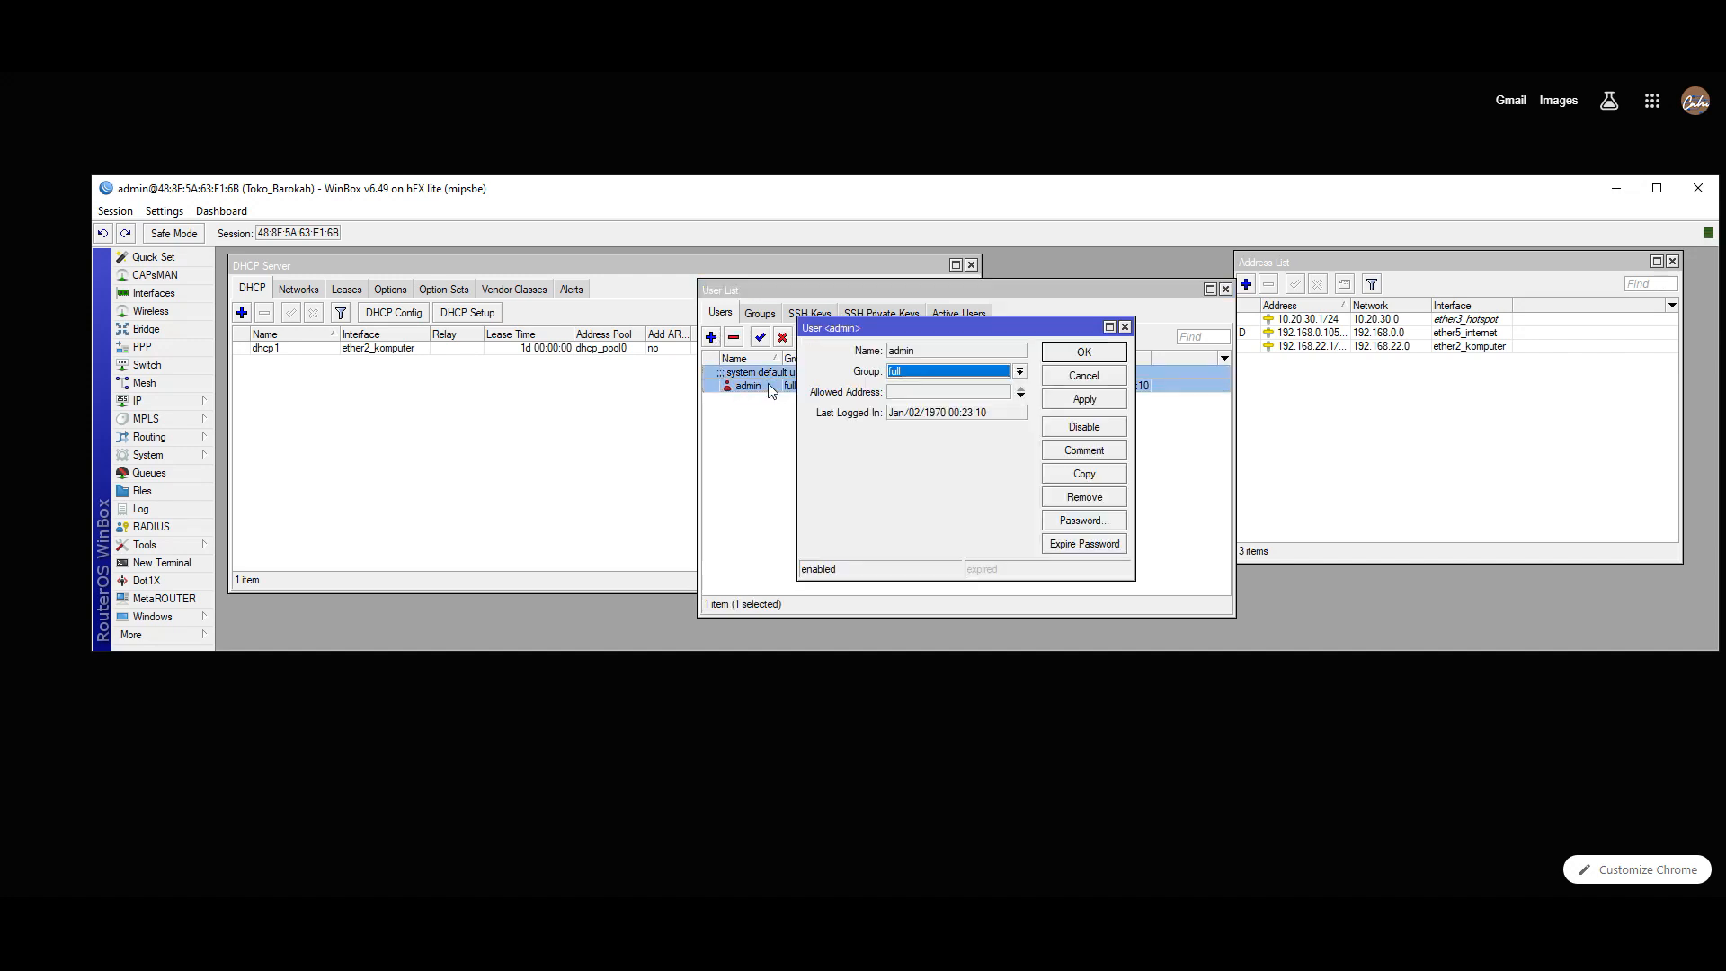
{"action": "left_click", "coordinate": [1077, 523]}
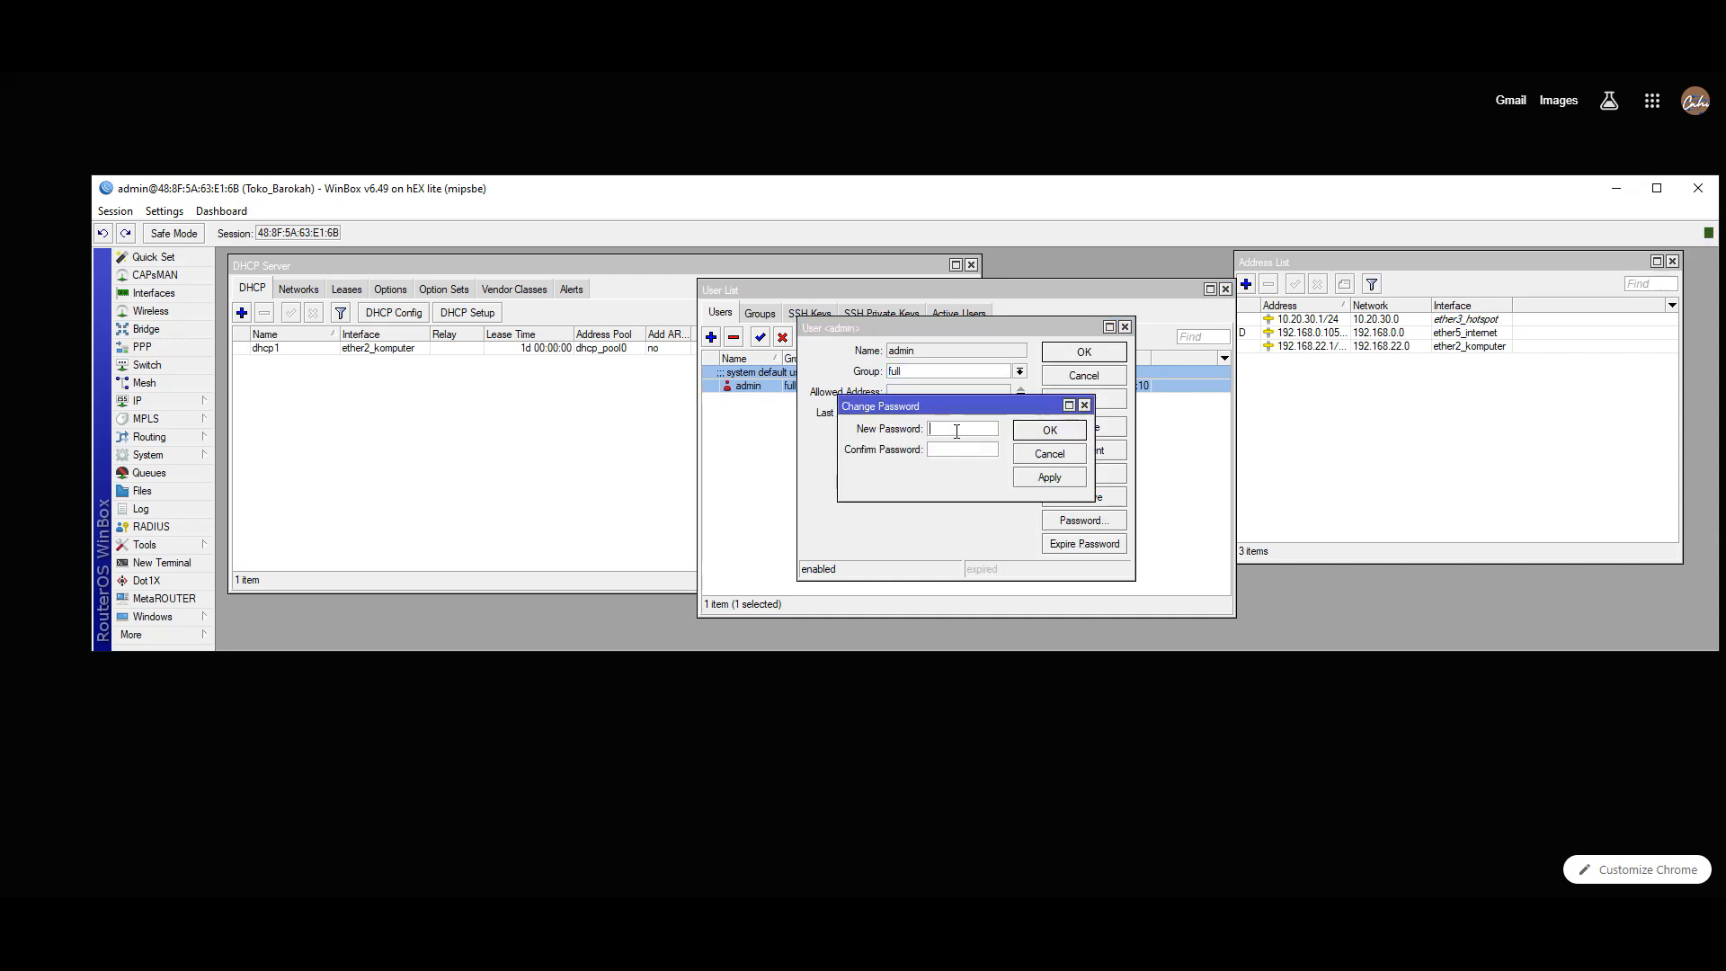
{"action": "type", "text": "****"}
{"action": "left_click", "coordinate": [959, 448]}
{"action": "left_click", "coordinate": [1033, 432]}
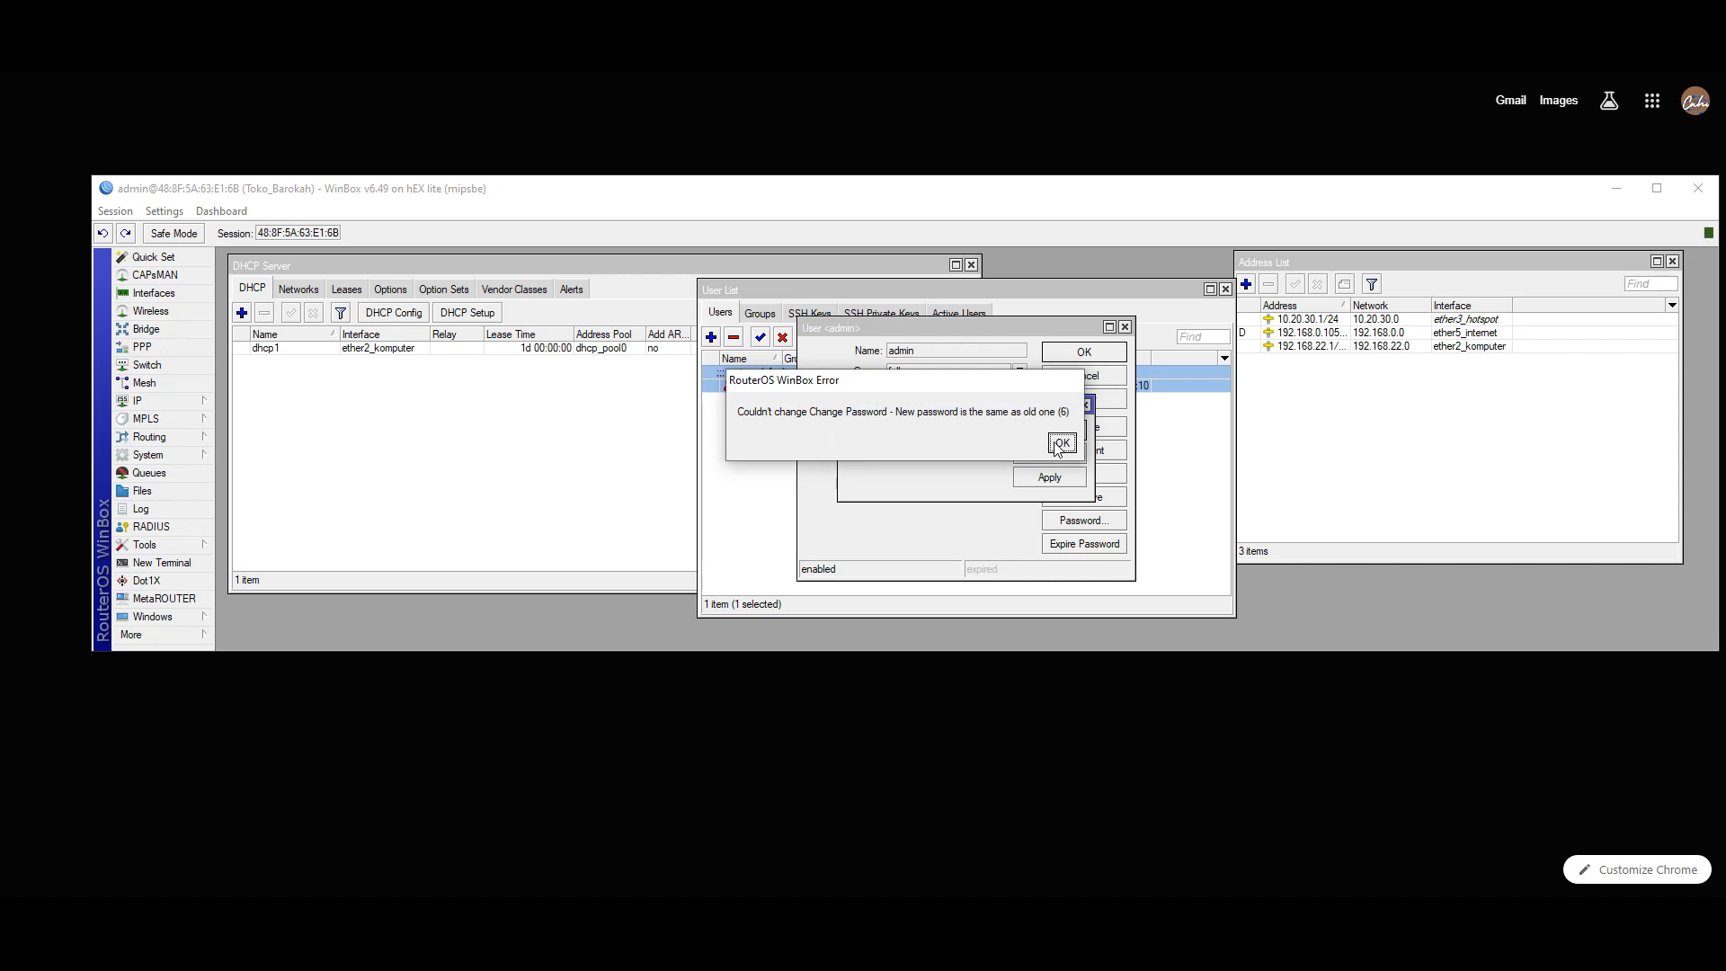
{"action": "left_click", "coordinate": [1060, 445]}
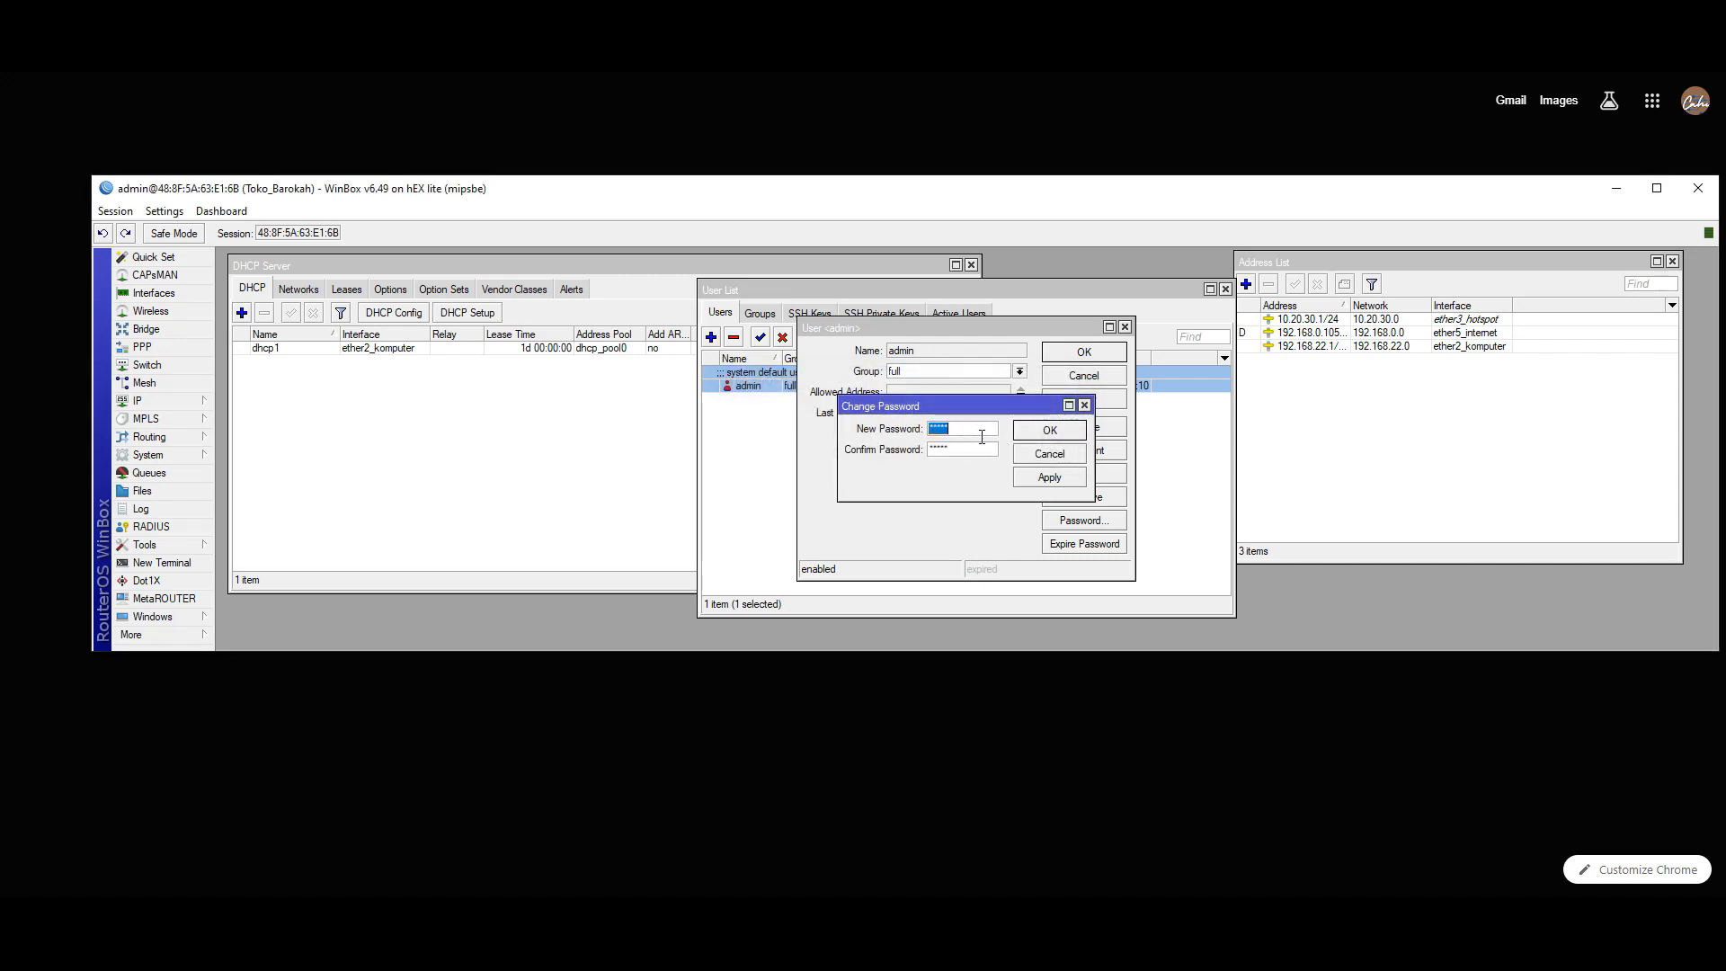
- Retype and confirm the new admin password, then apply and close the admin account properties
{"action": "type", "text": "*****"}
{"action": "key", "text": "Tab"}
{"action": "type", "text": "*****"}
{"action": "left_click", "coordinate": [1047, 479]}
{"action": "left_click", "coordinate": [1050, 433]}
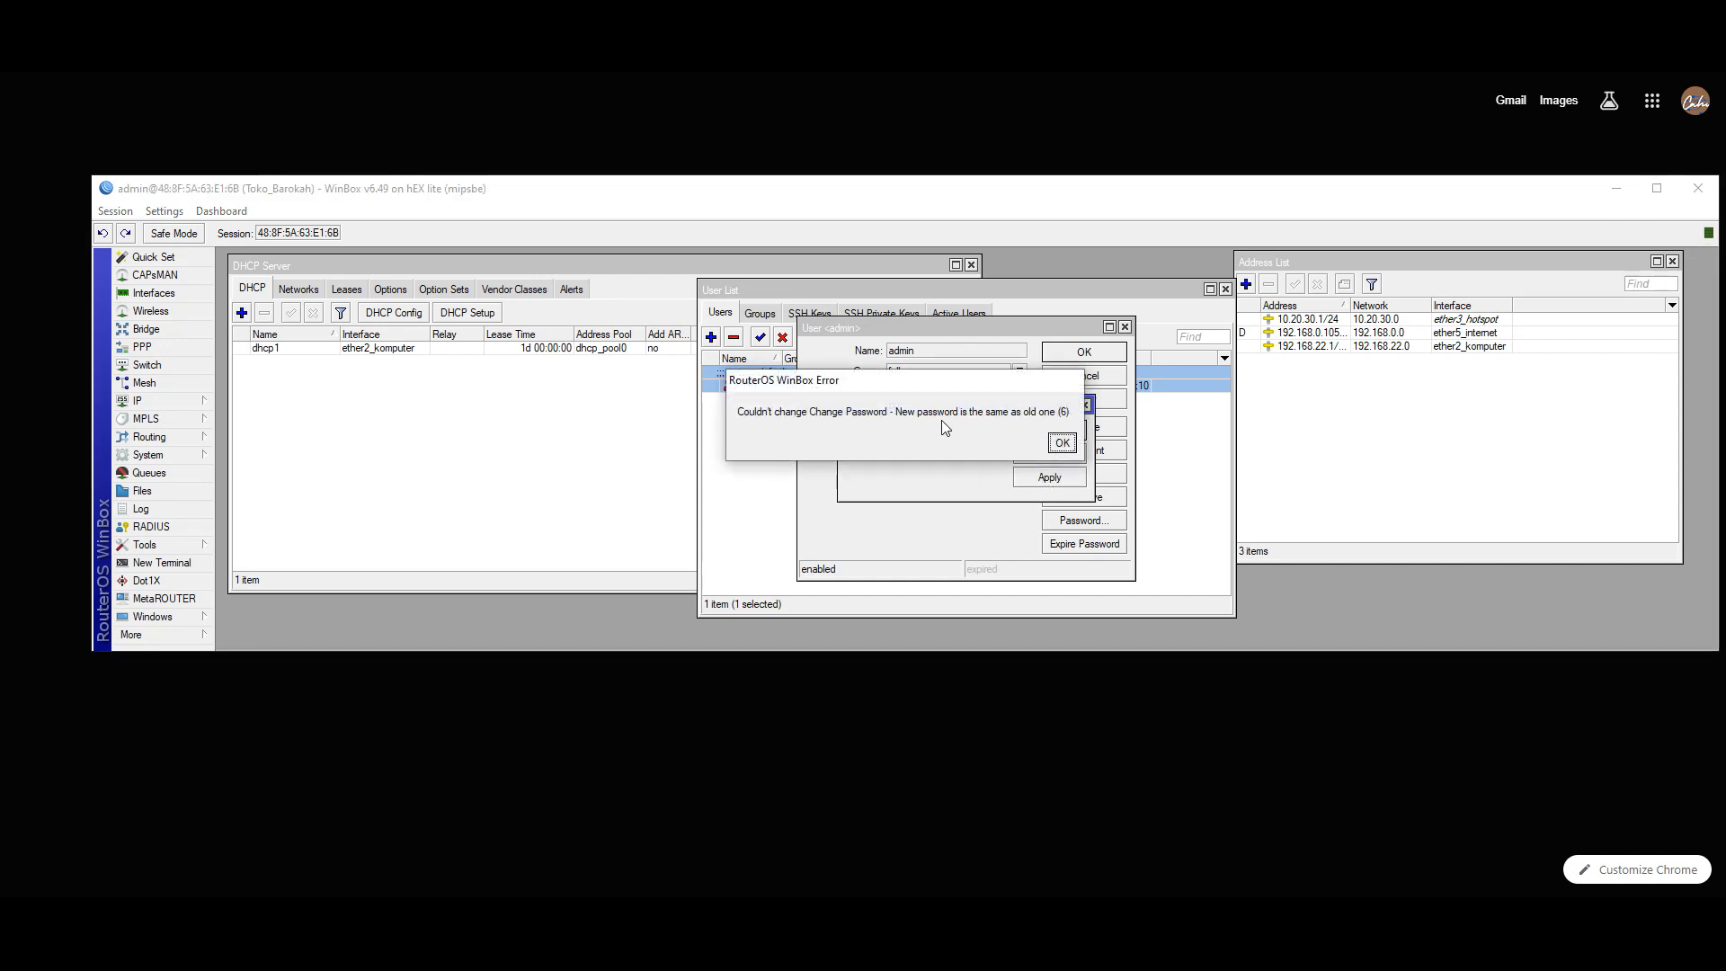
{"action": "left_click", "coordinate": [1062, 439]}
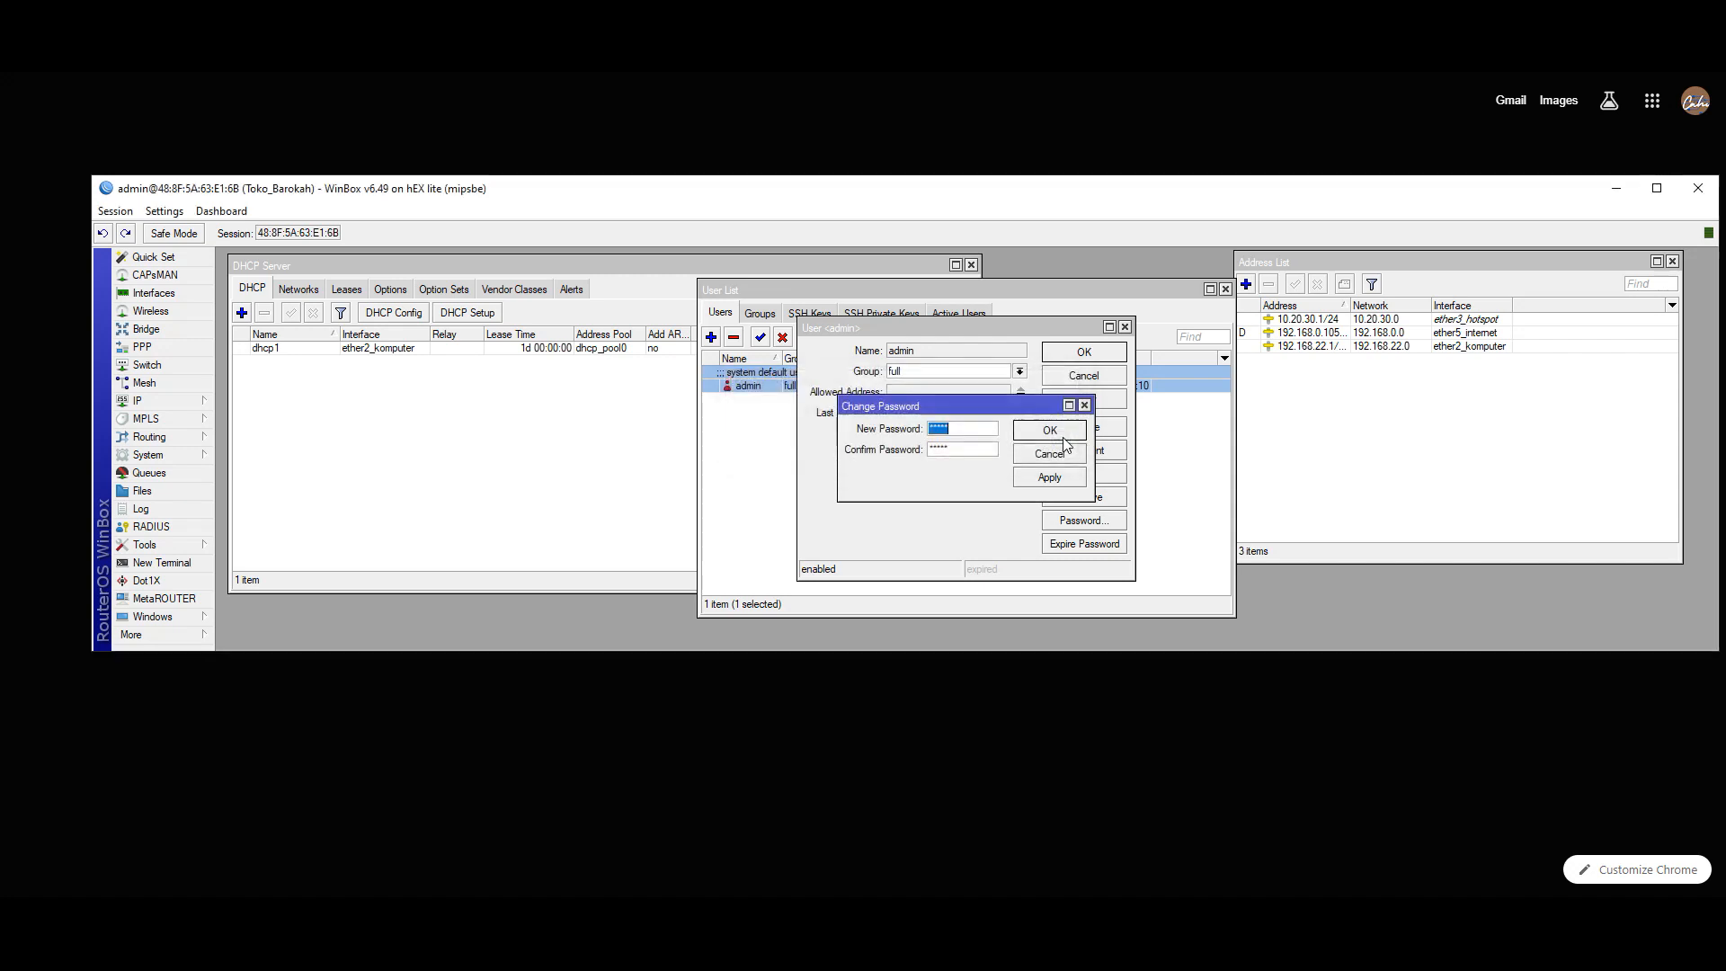
{"action": "left_click", "coordinate": [980, 448]}
{"action": "left_click", "coordinate": [1052, 454]}
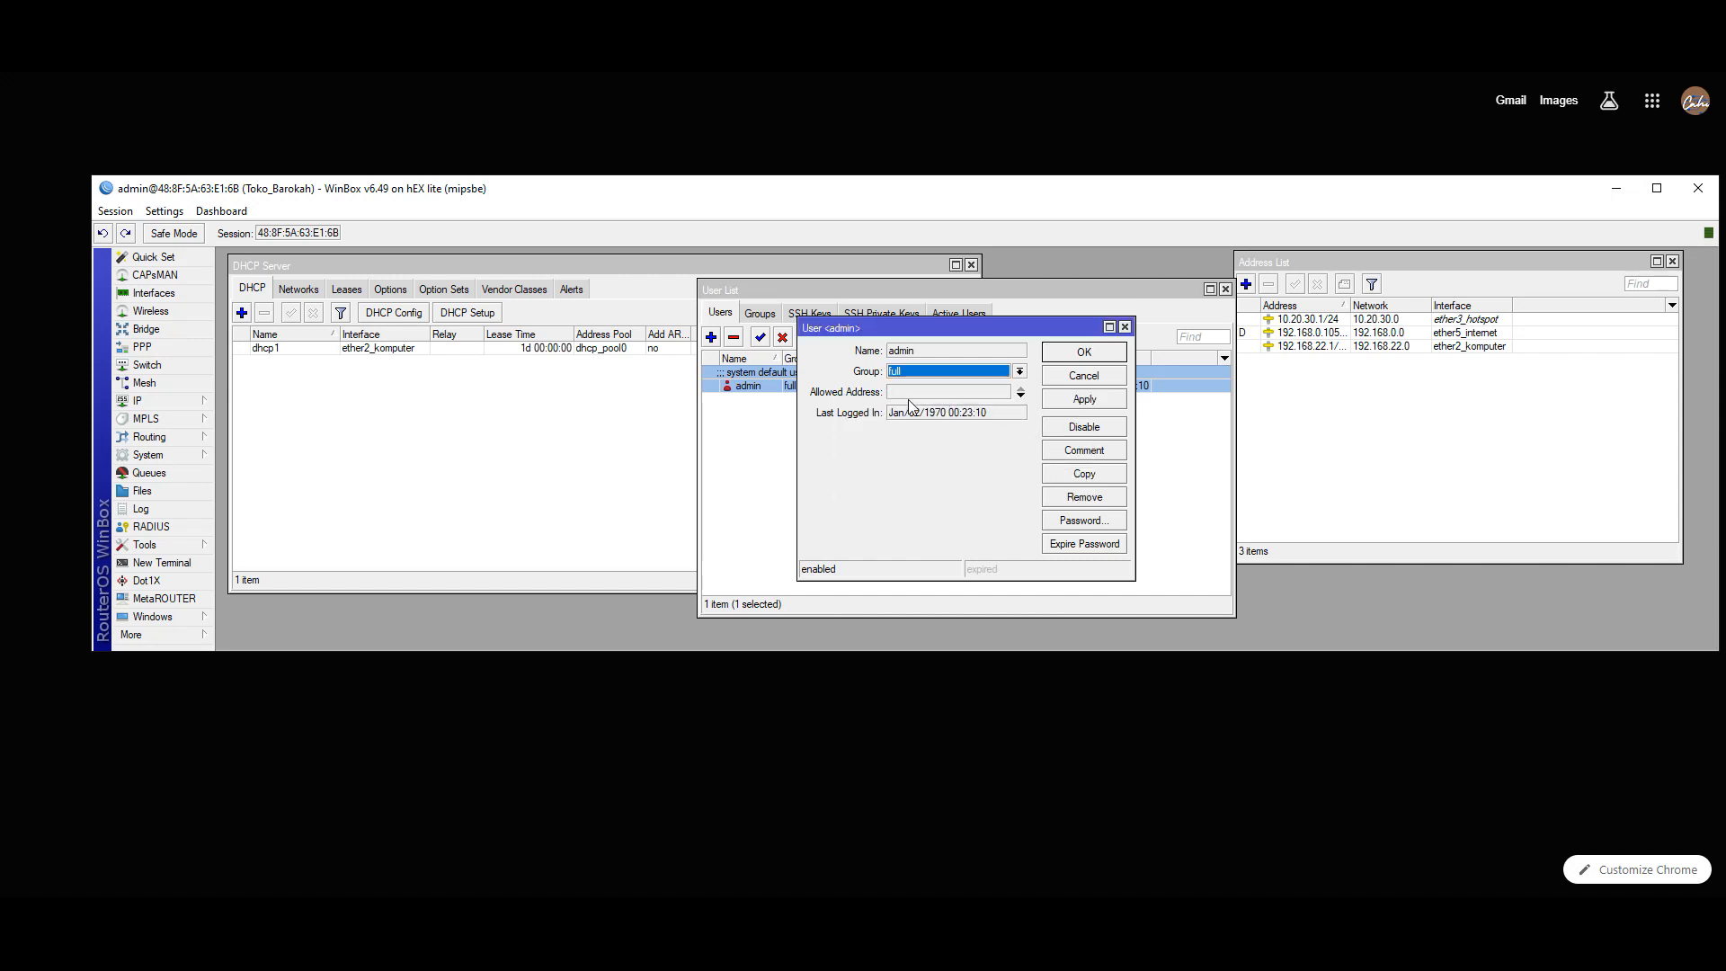
{"action": "left_click", "coordinate": [1086, 401]}
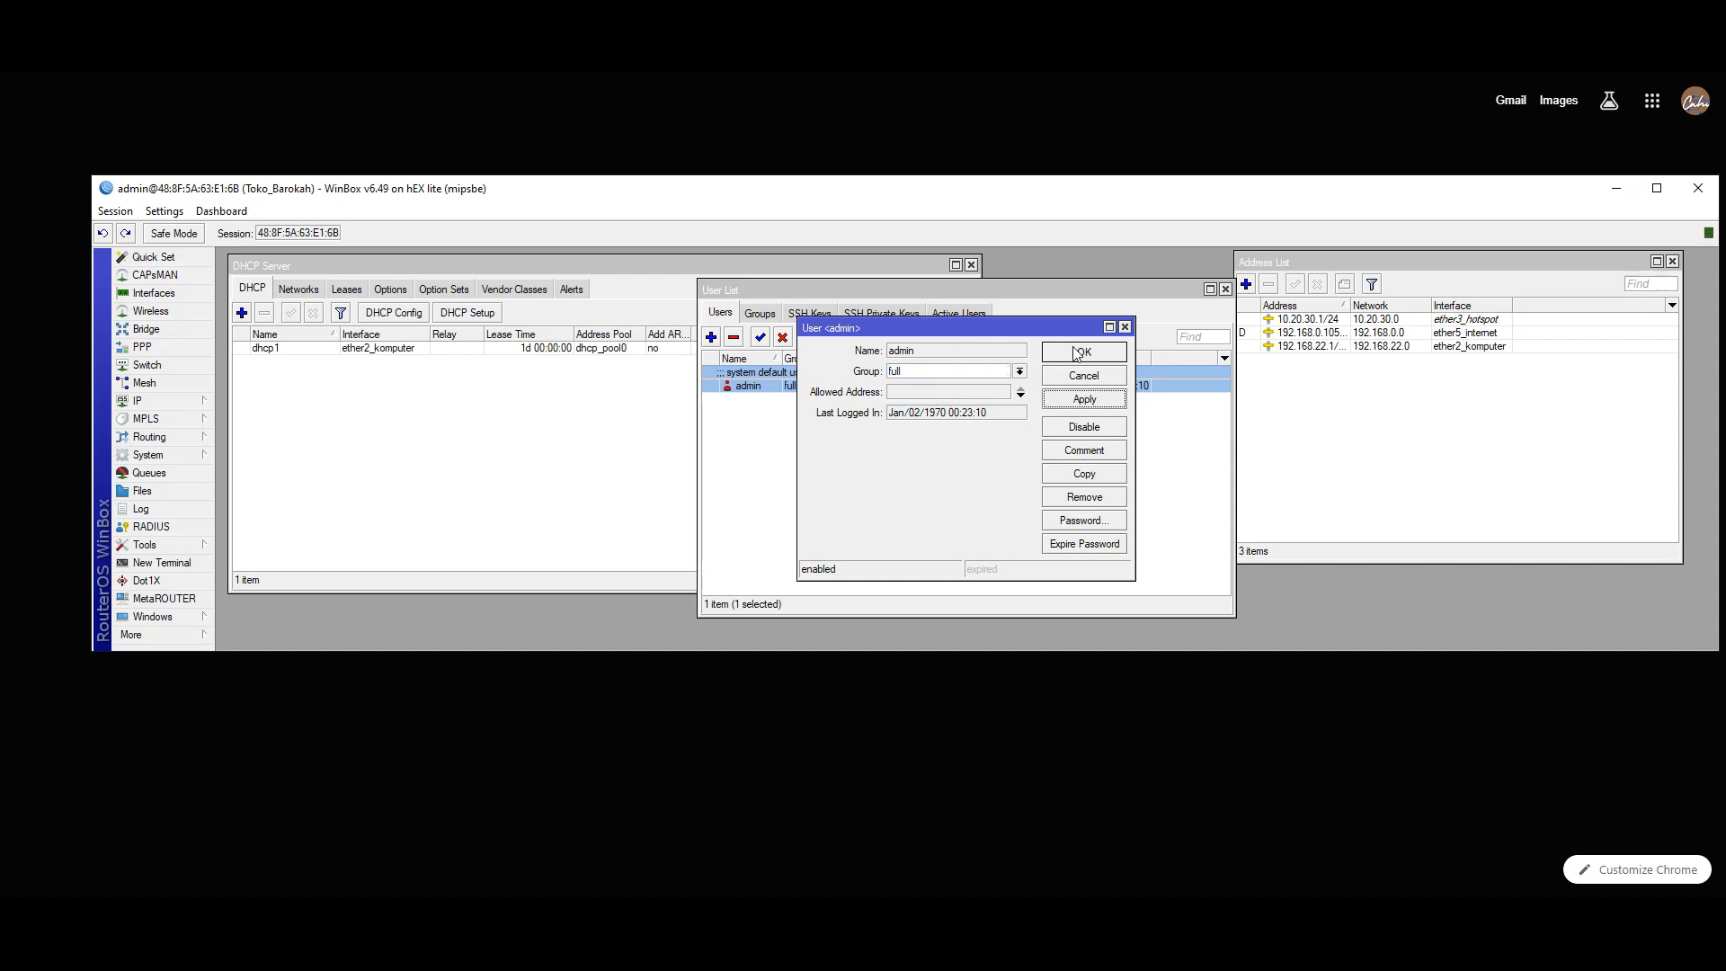
{"action": "left_click", "coordinate": [1076, 352]}
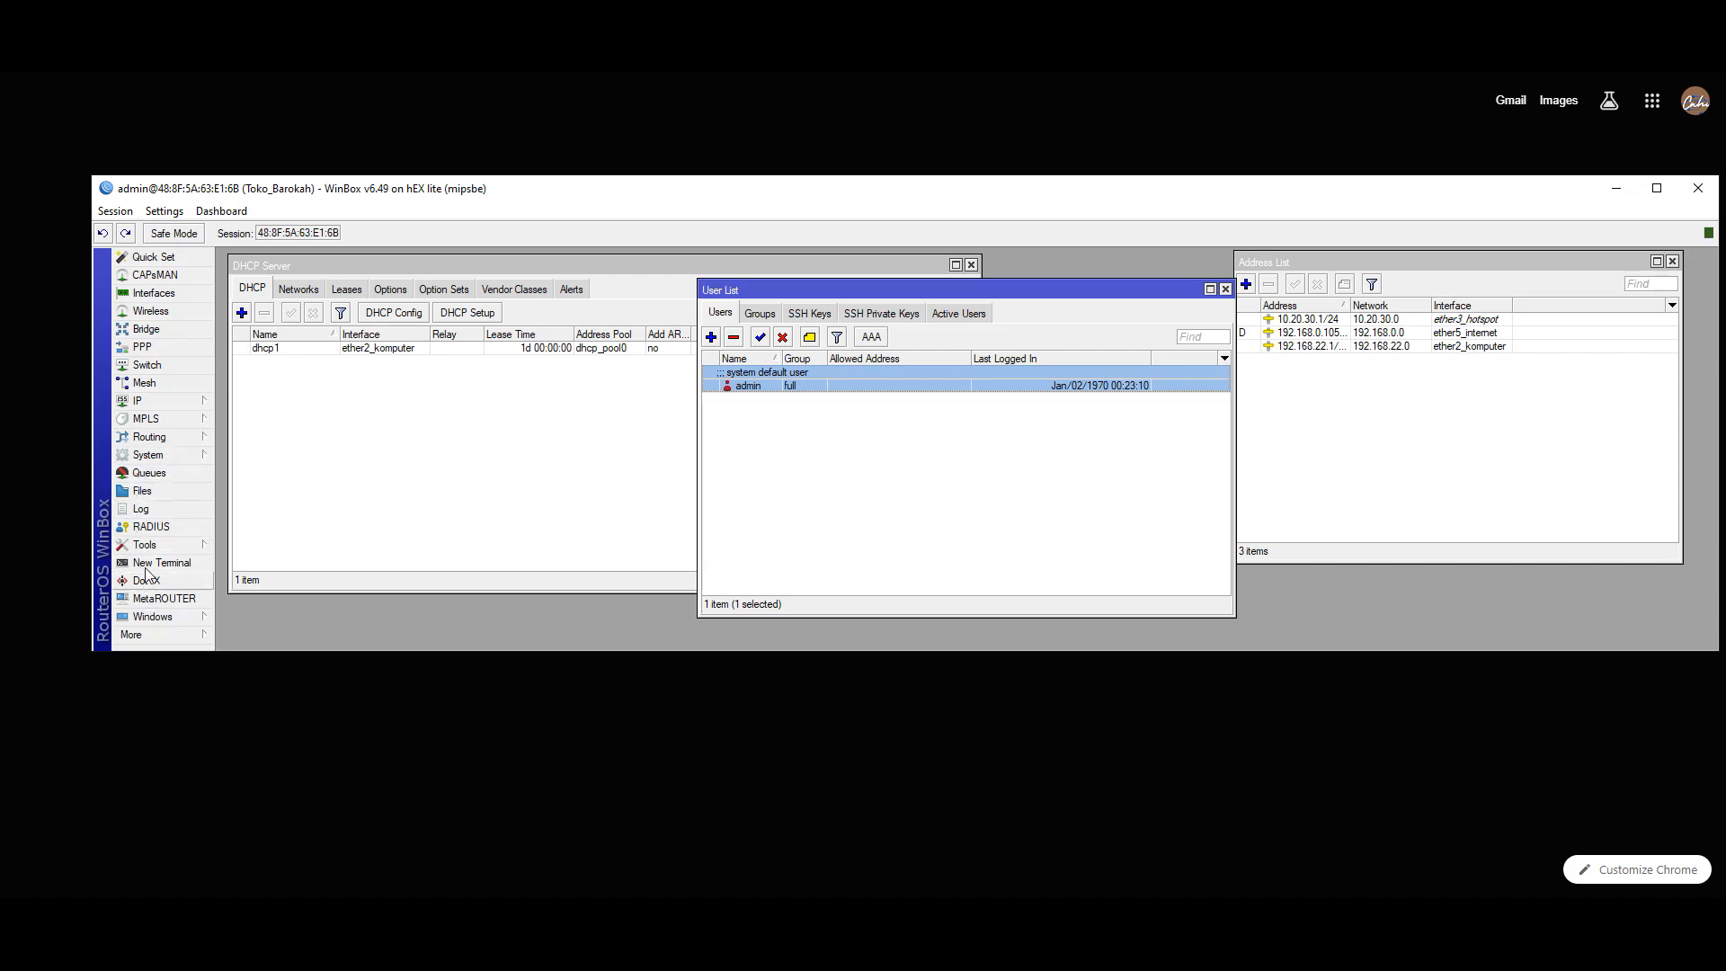
- Reboot the router through System > Reboot, confirming with Yes
{"action": "left_click", "coordinate": [149, 458]}
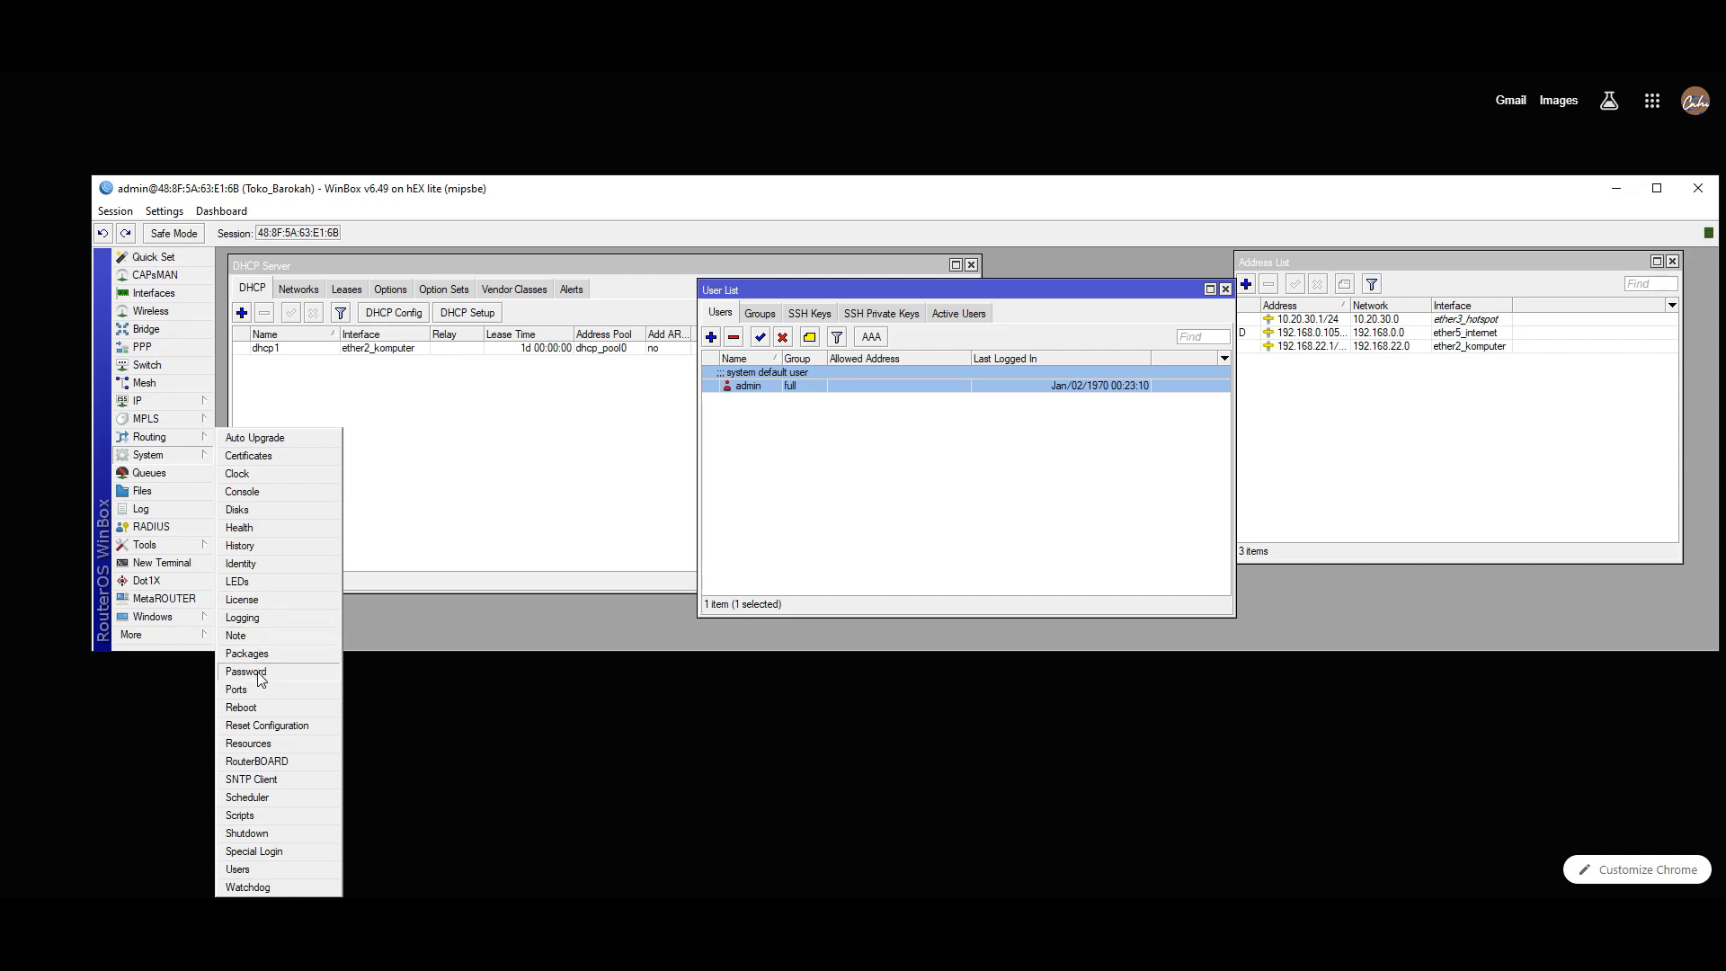
{"action": "left_click", "coordinate": [257, 710]}
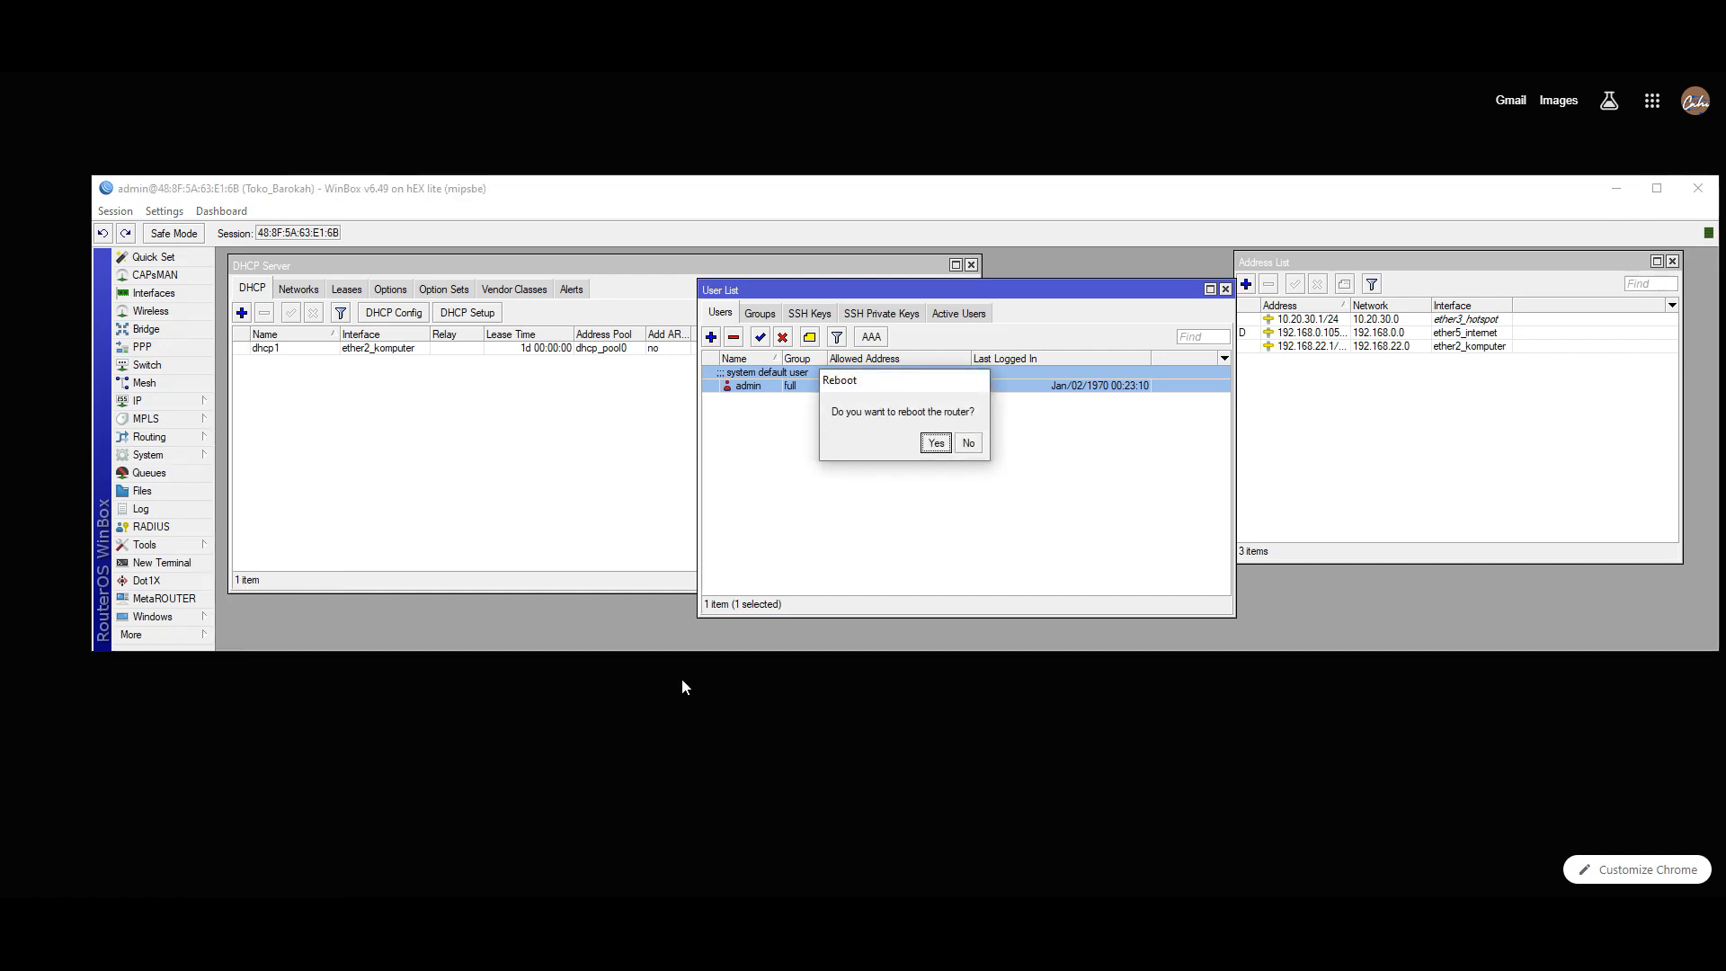
{"action": "left_click", "coordinate": [944, 445]}
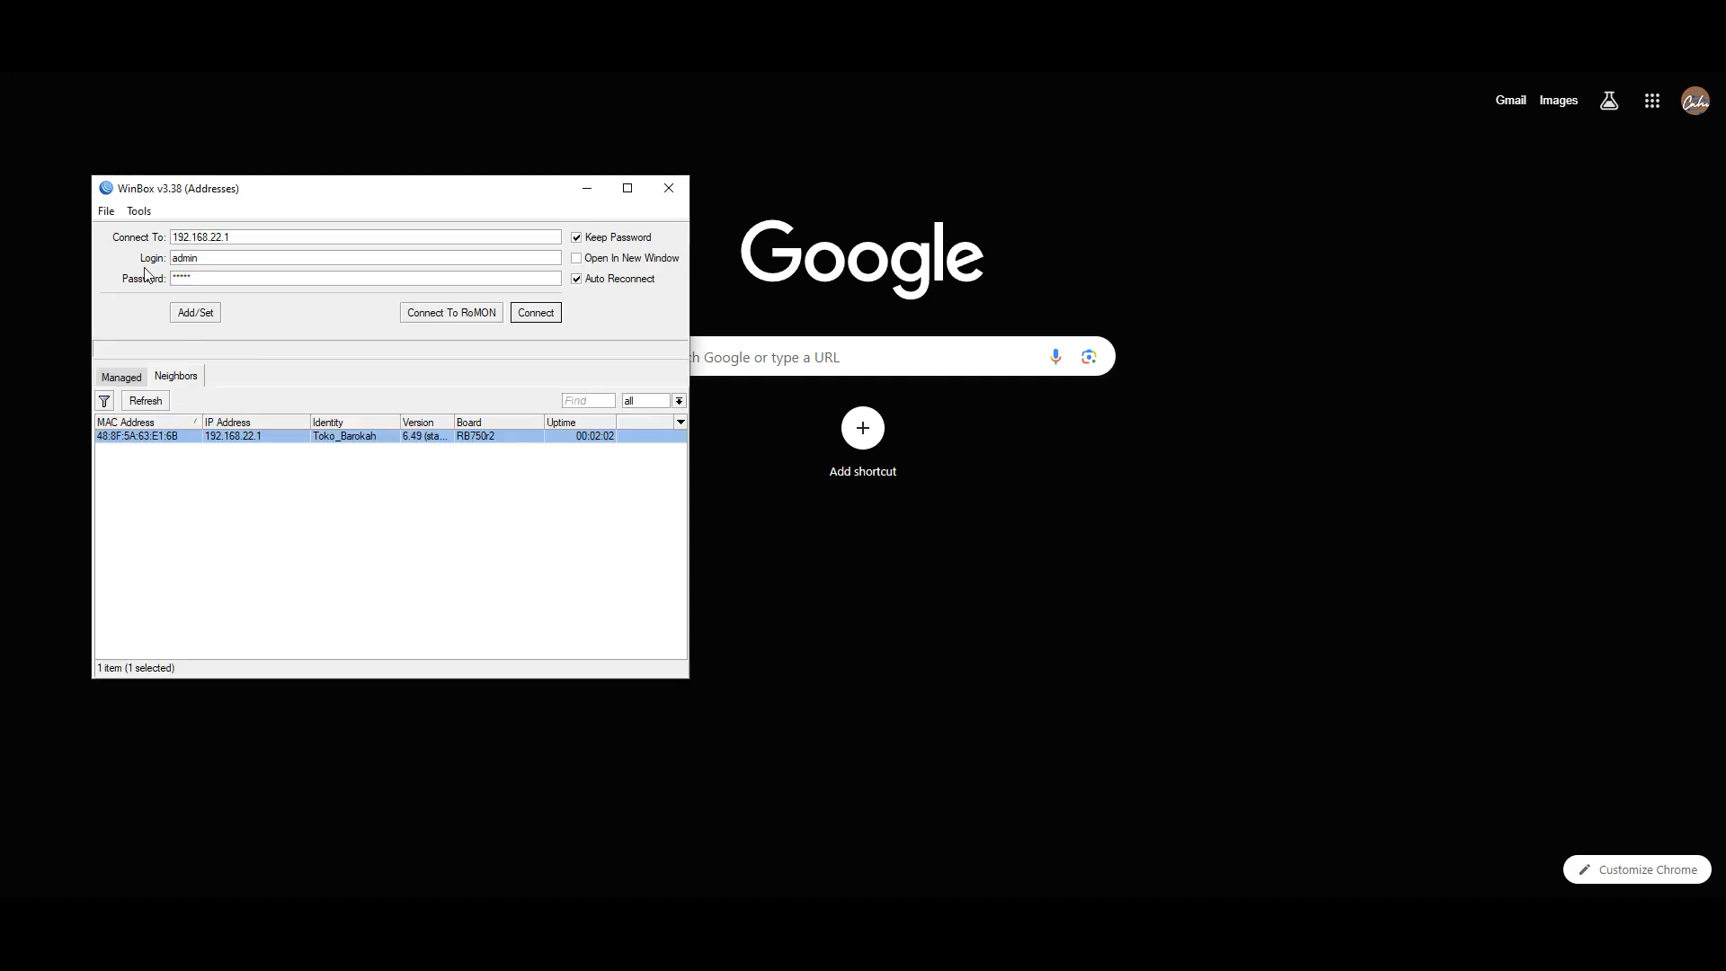
- Log back in to the rebooted router, open the SNTP Client settings, then open a new Chrome tab
{"action": "left_click", "coordinate": [534, 313]}
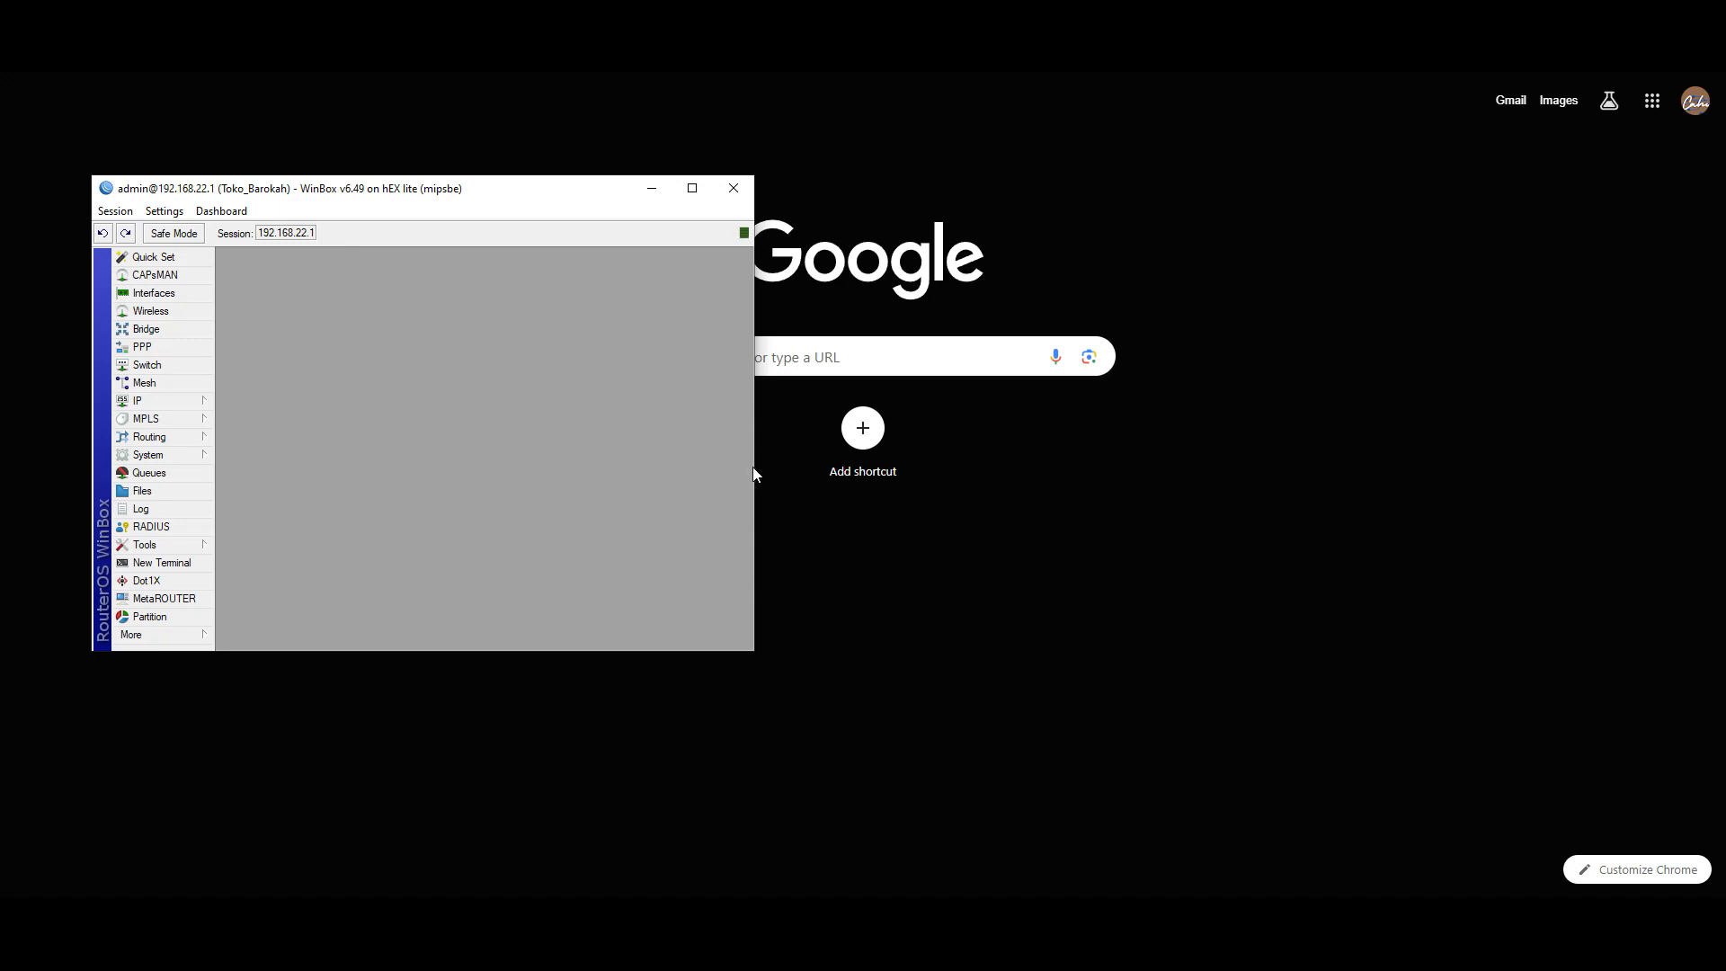
{"action": "left_click_drag", "start_coordinate": [754, 474], "coordinate": [1615, 480]}
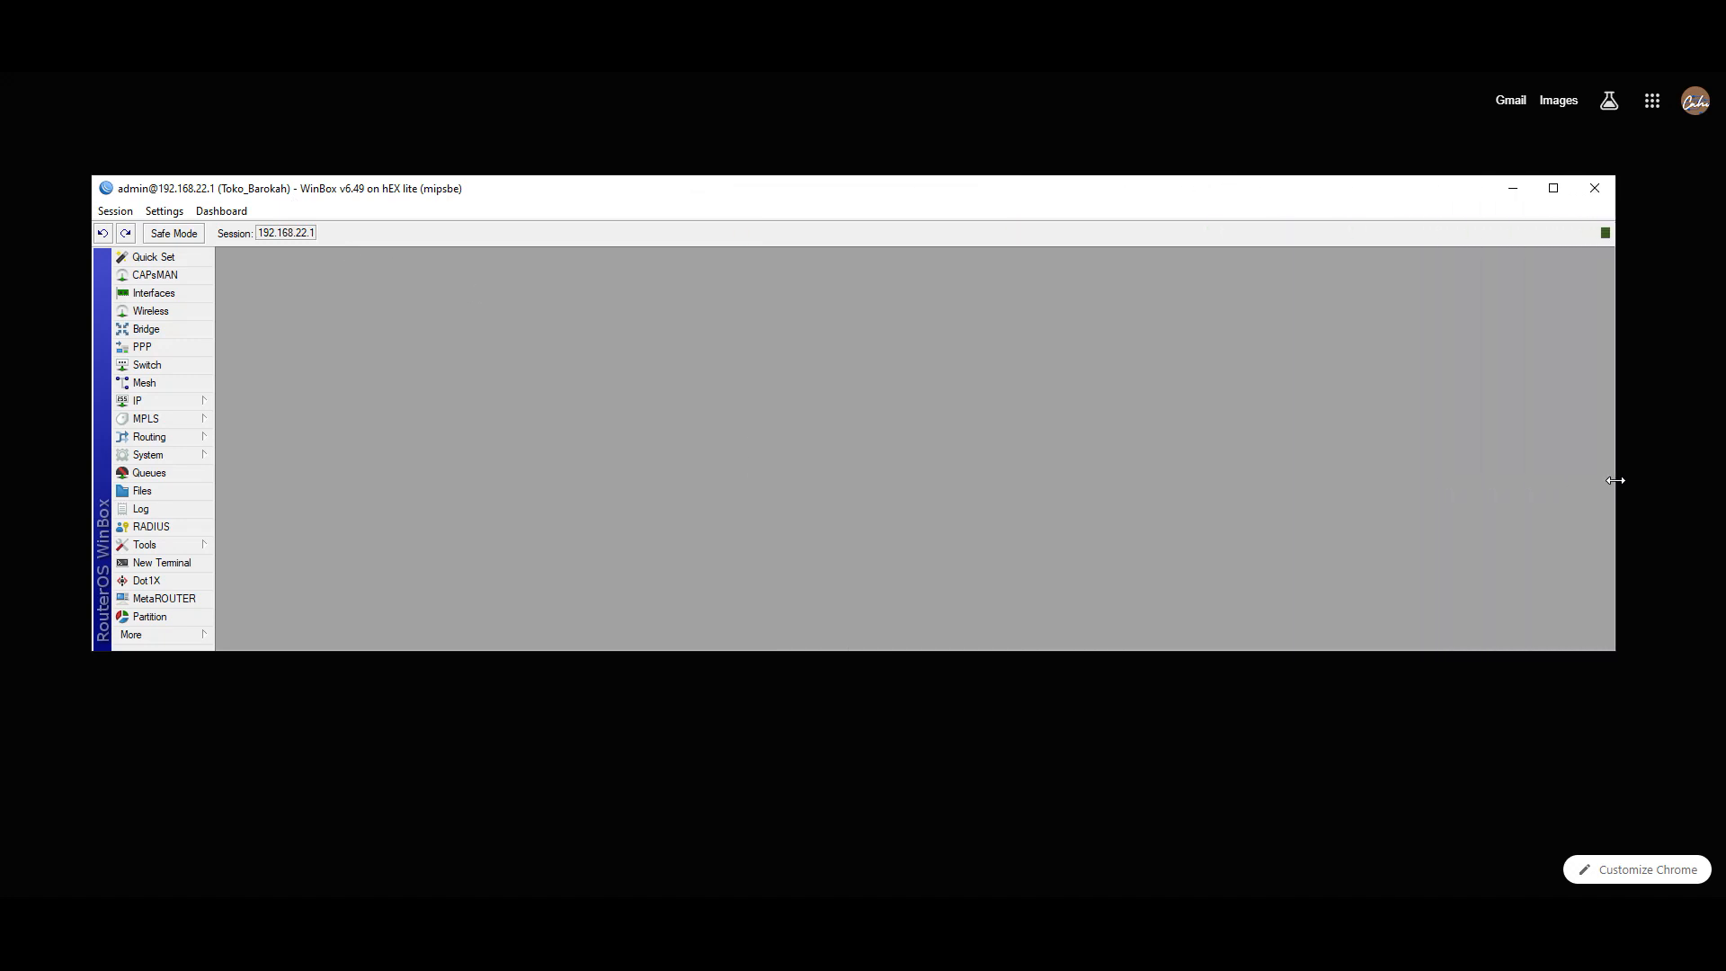
{"action": "left_click", "coordinate": [1636, 74]}
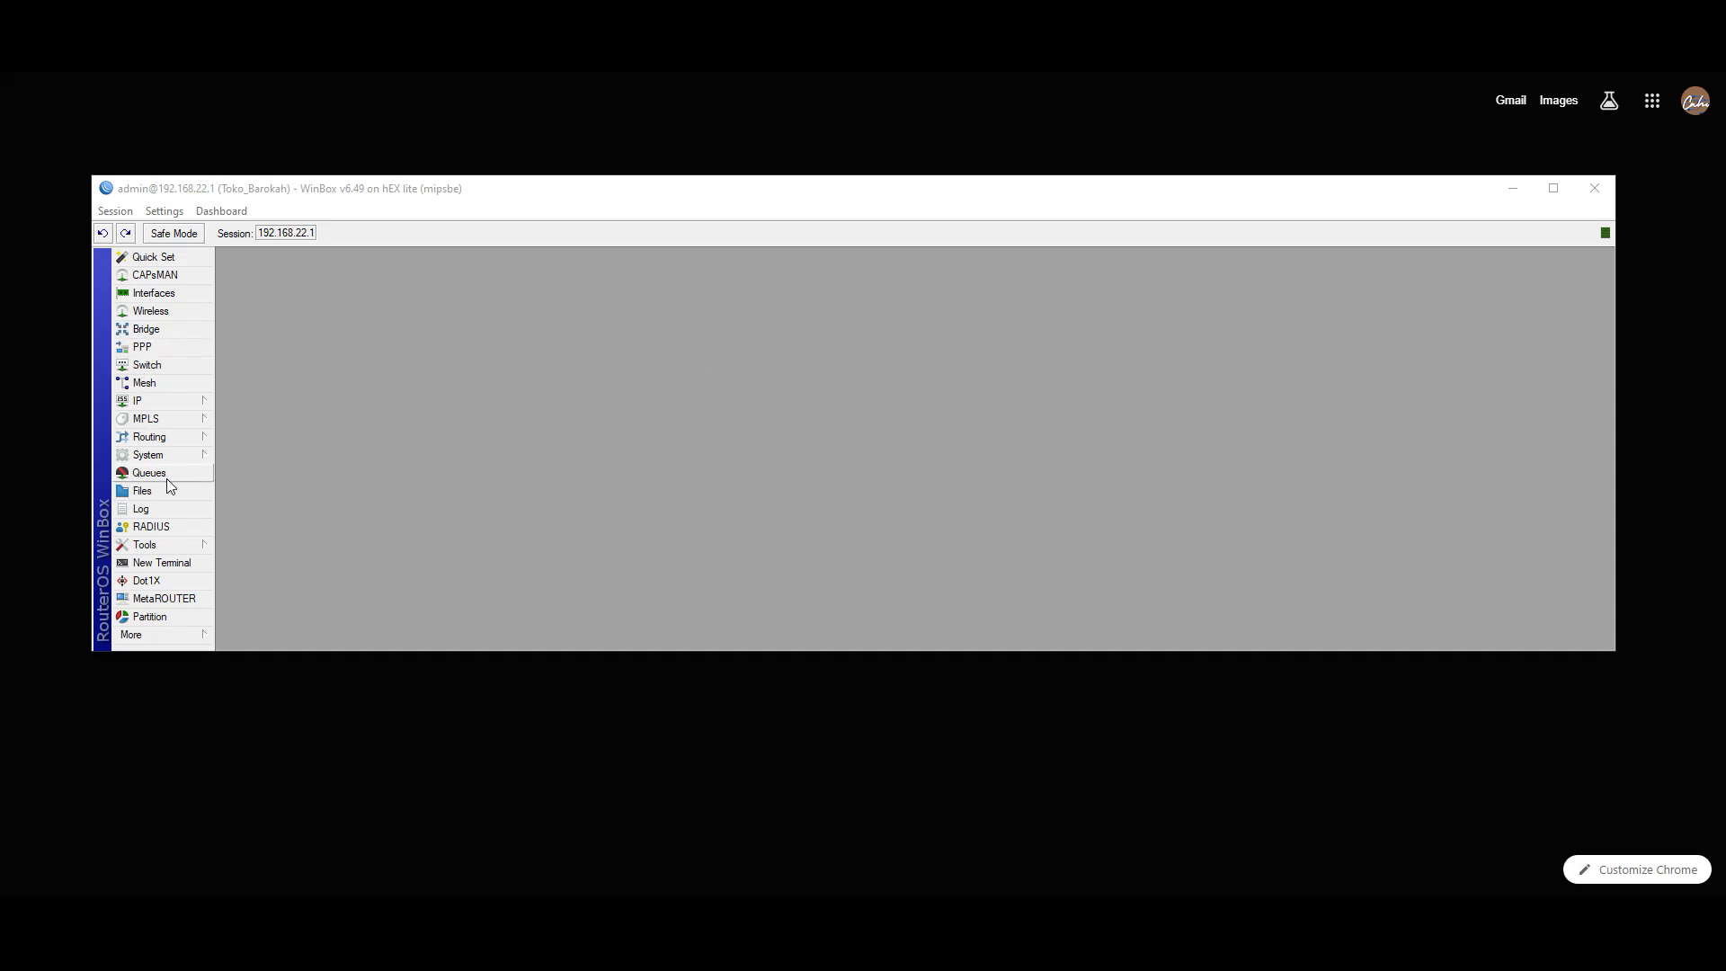
{"action": "left_click", "coordinate": [174, 454]}
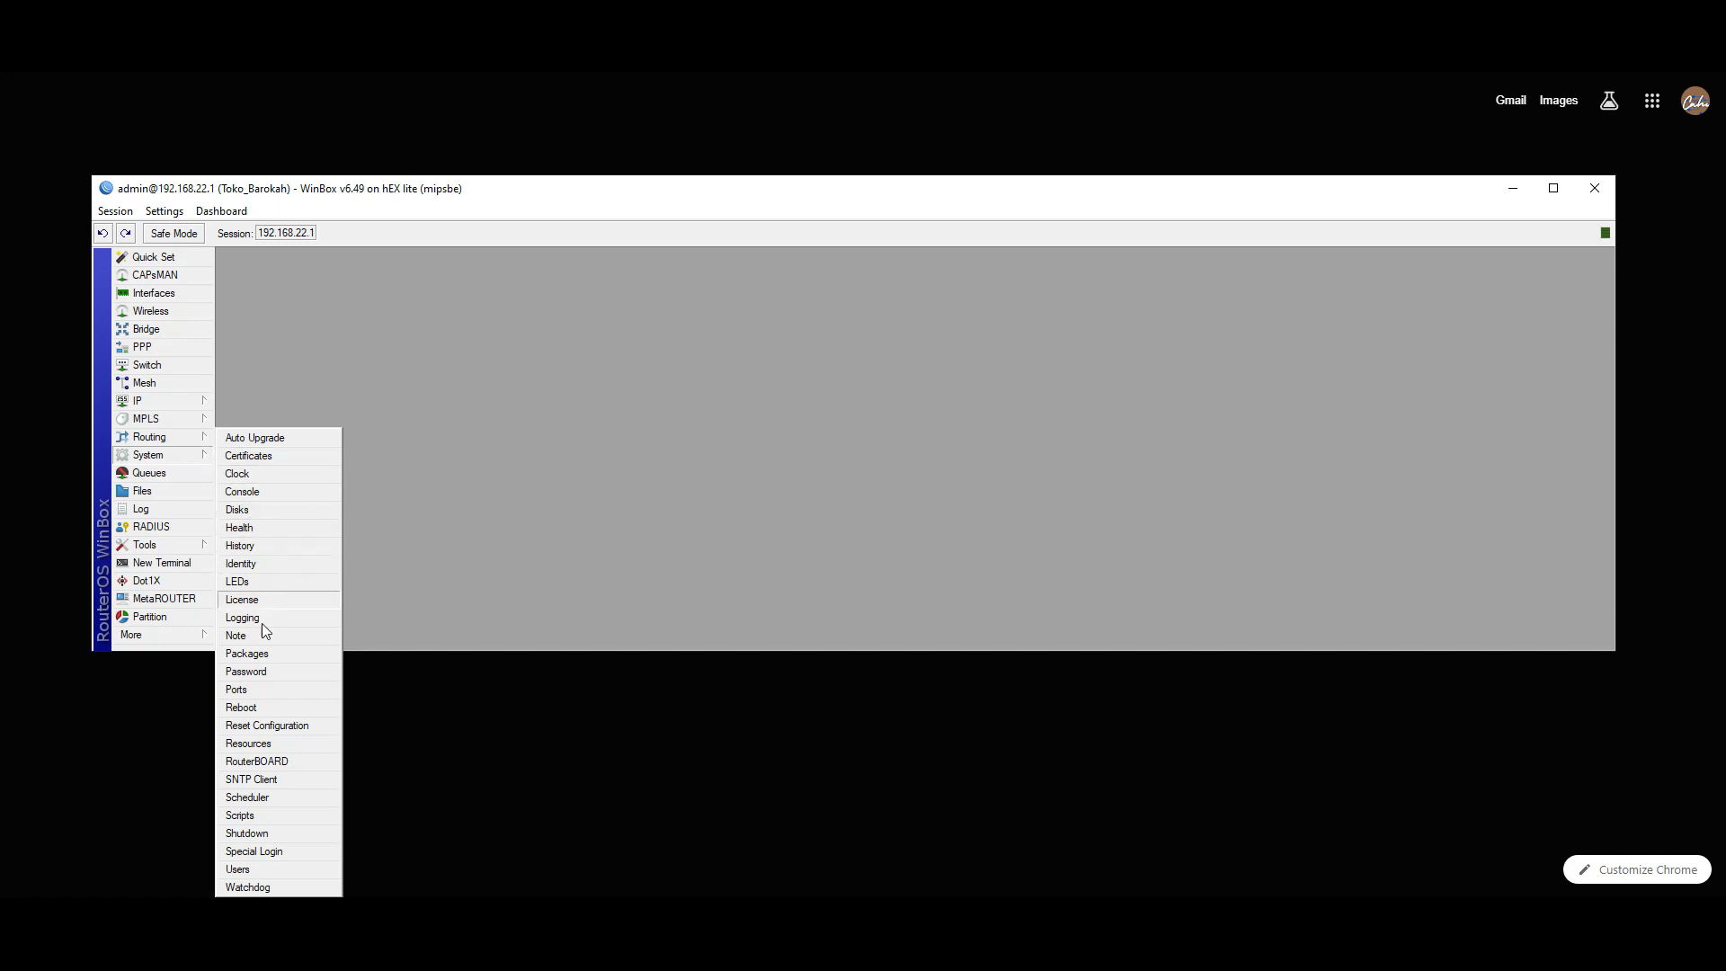
{"action": "left_click", "coordinate": [254, 779]}
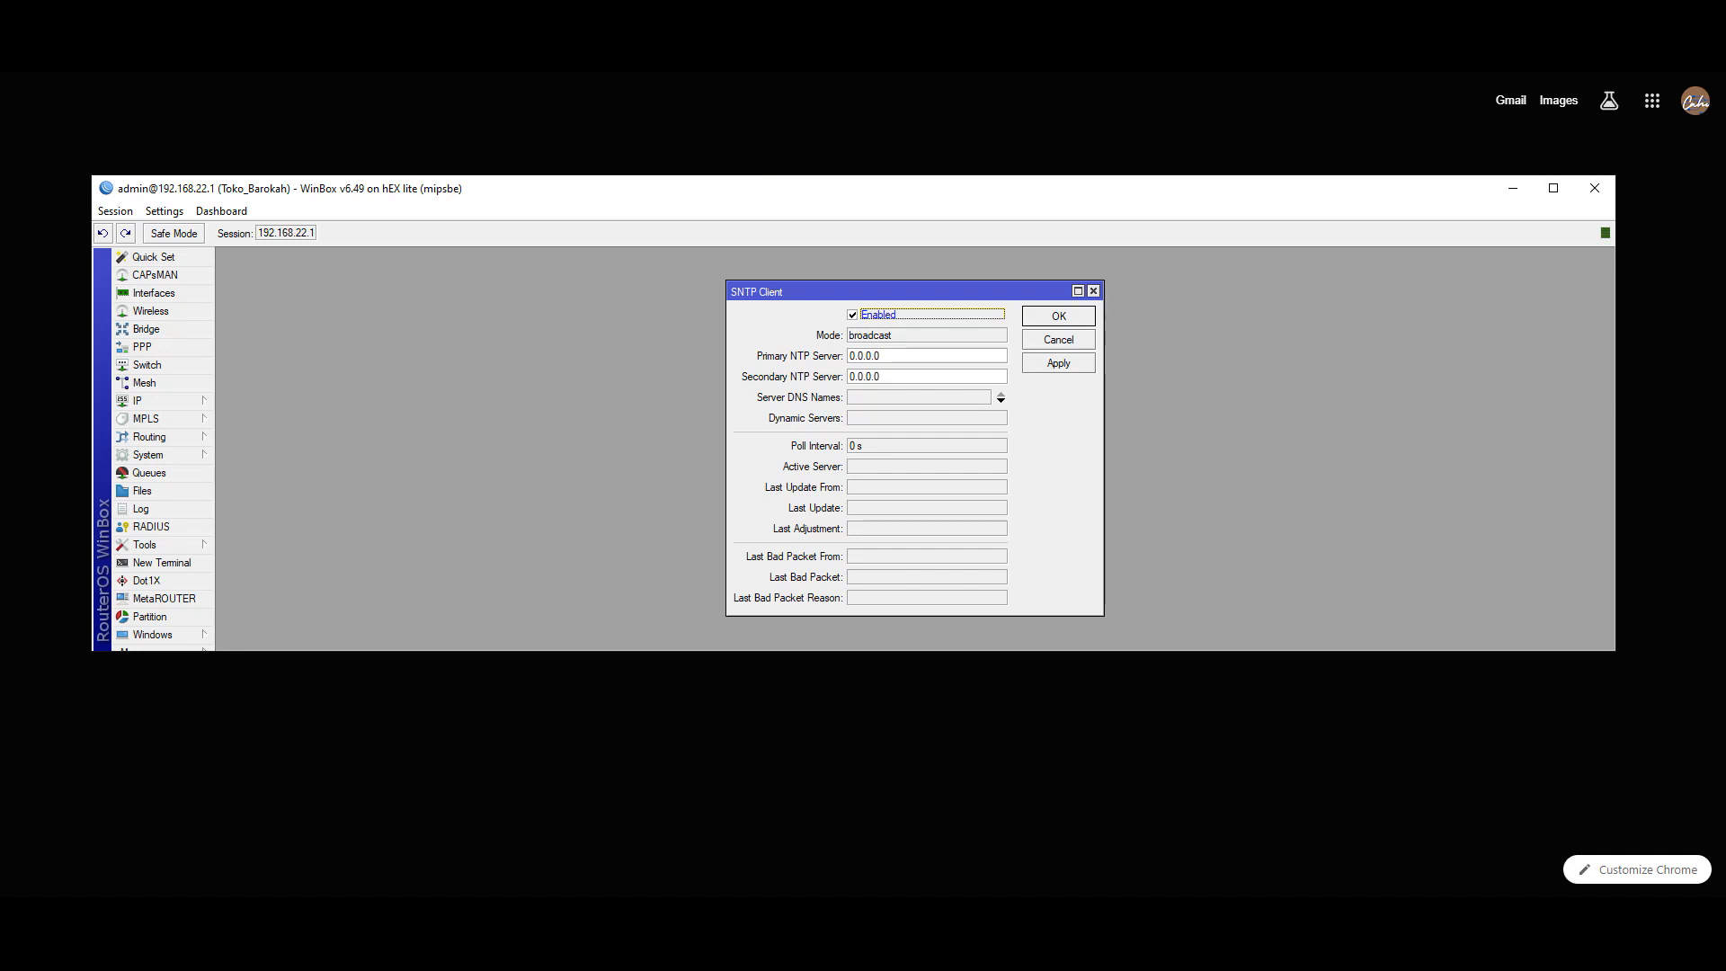
{"action": "left_click", "coordinate": [597, 18]}
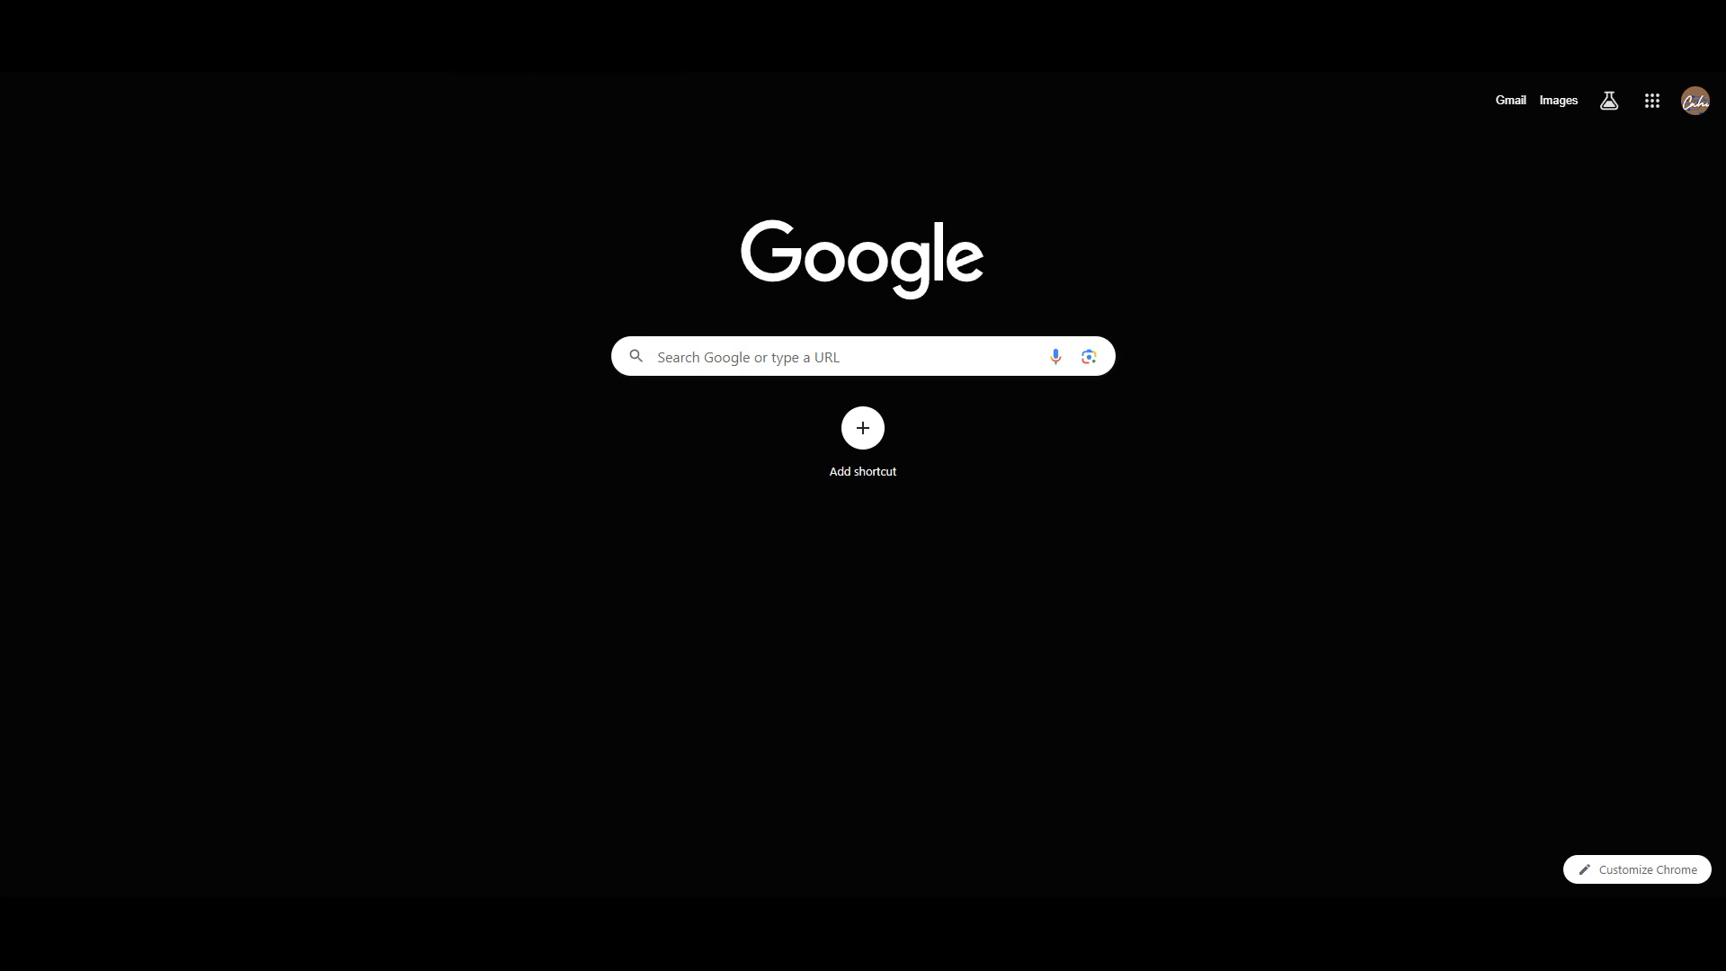
- Google 'sntp client' and open the NTP Pool Indonesia result
{"action": "left_click", "coordinate": [763, 356]}
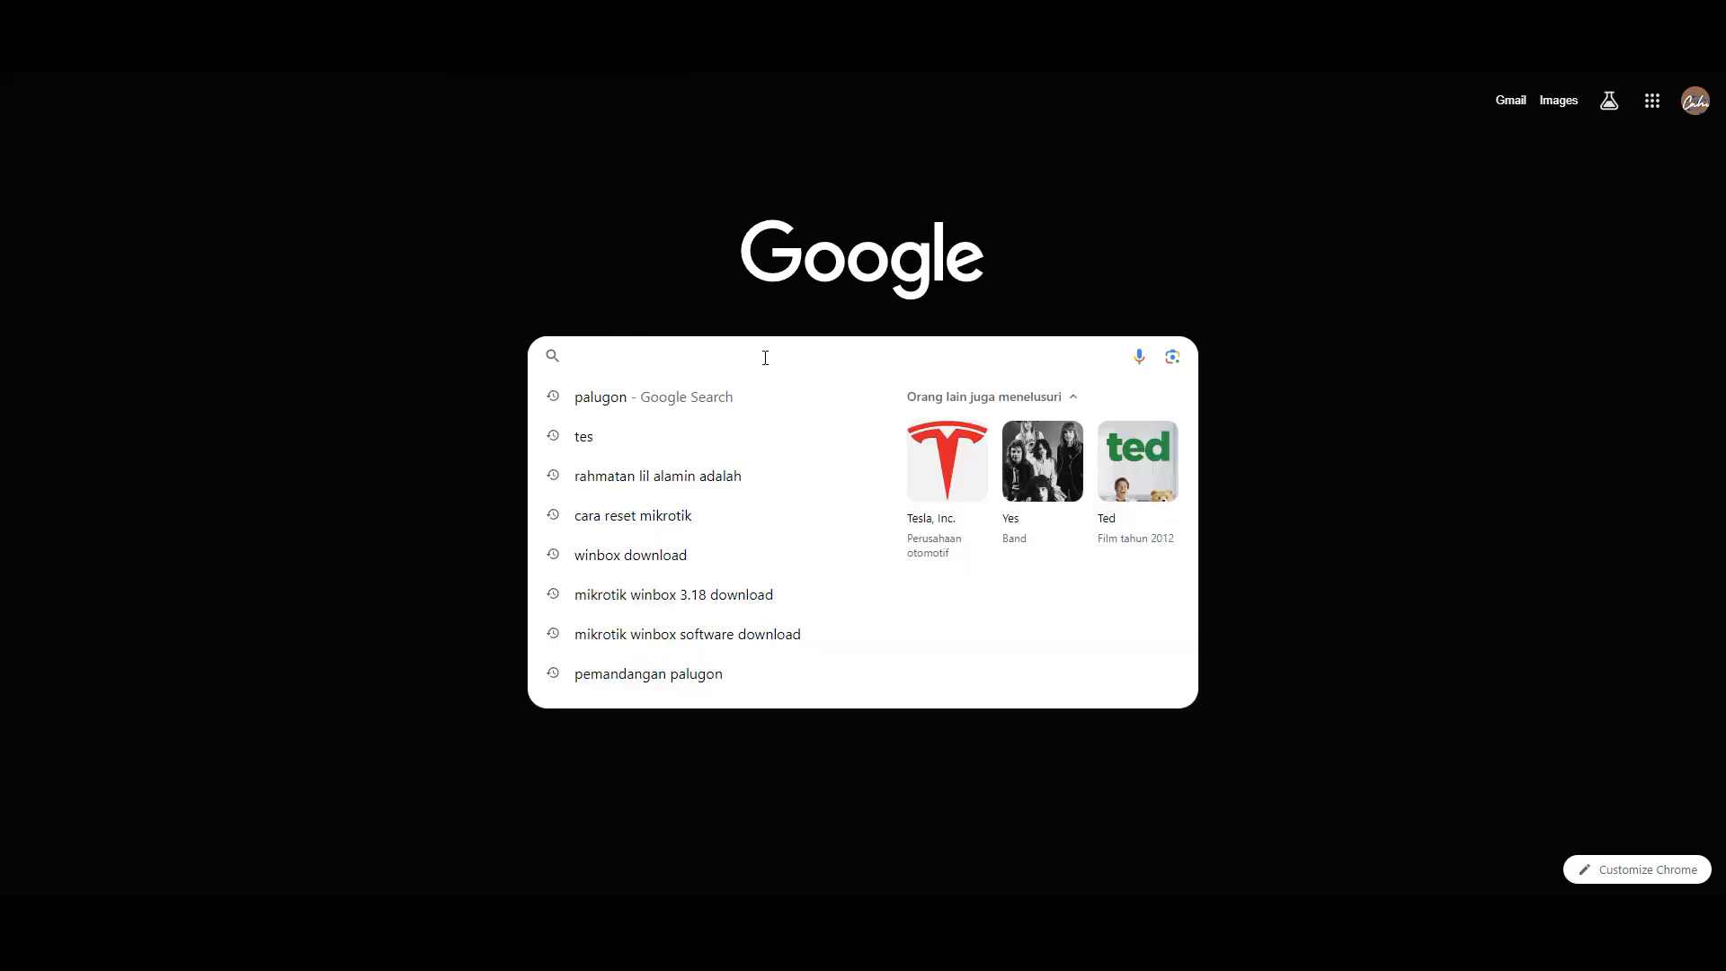
{"action": "type", "text": "sntp"}
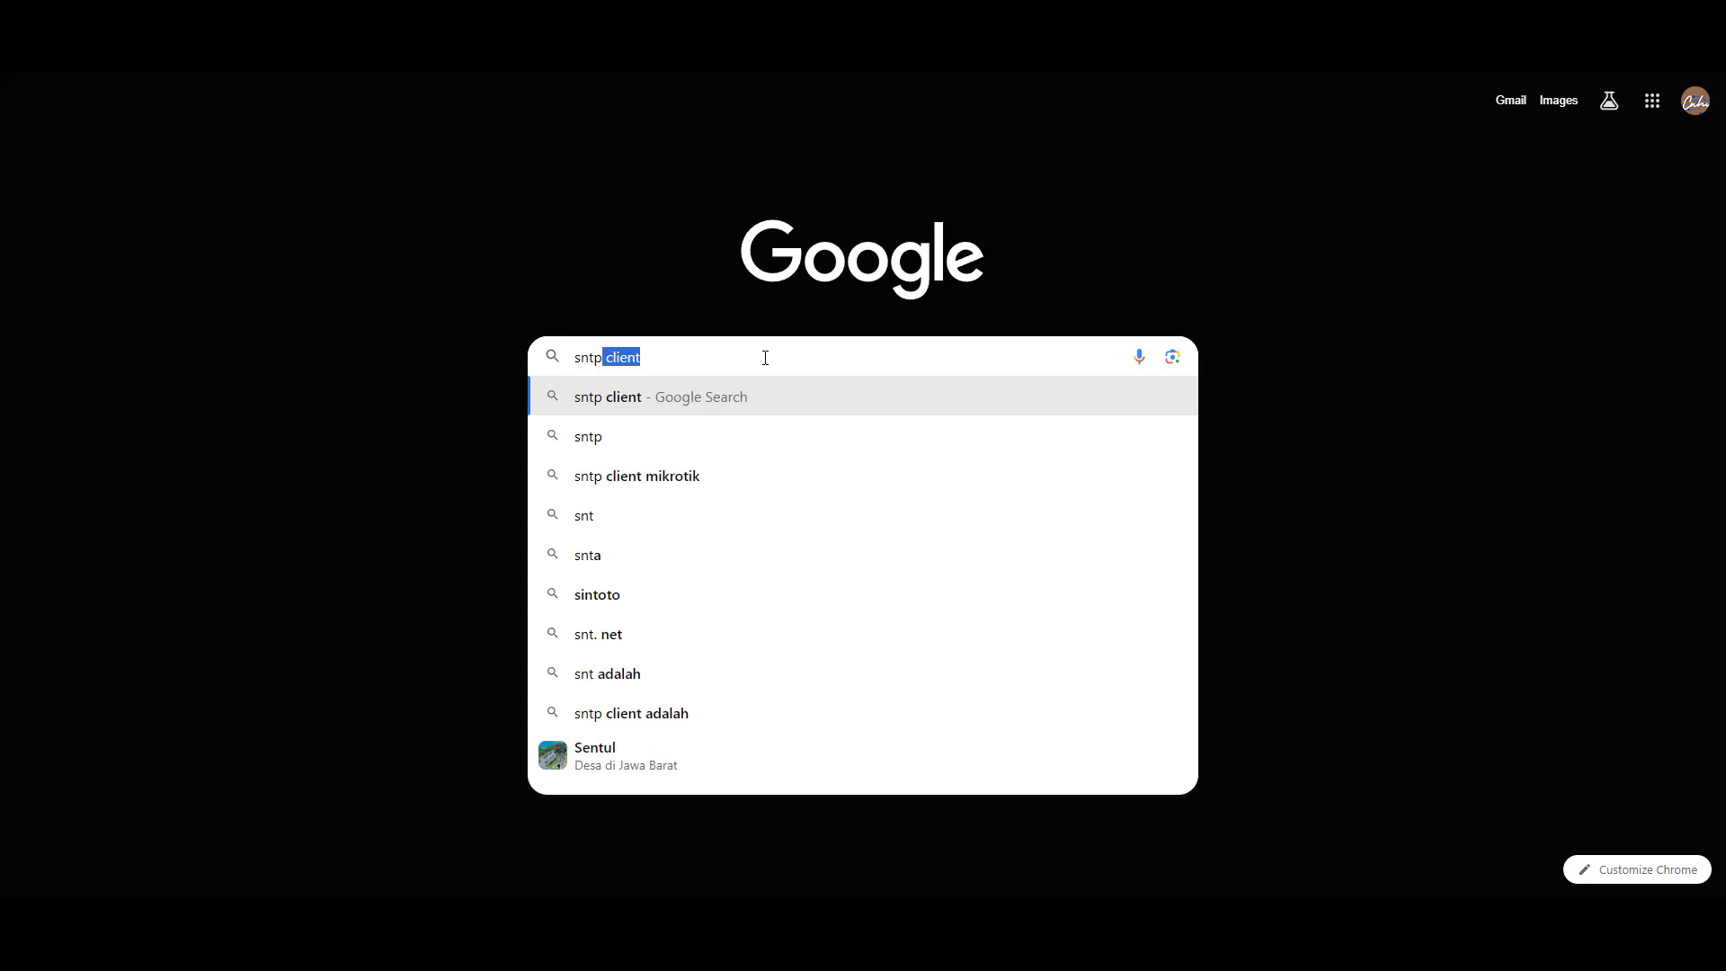
{"action": "left_click", "coordinate": [767, 355]}
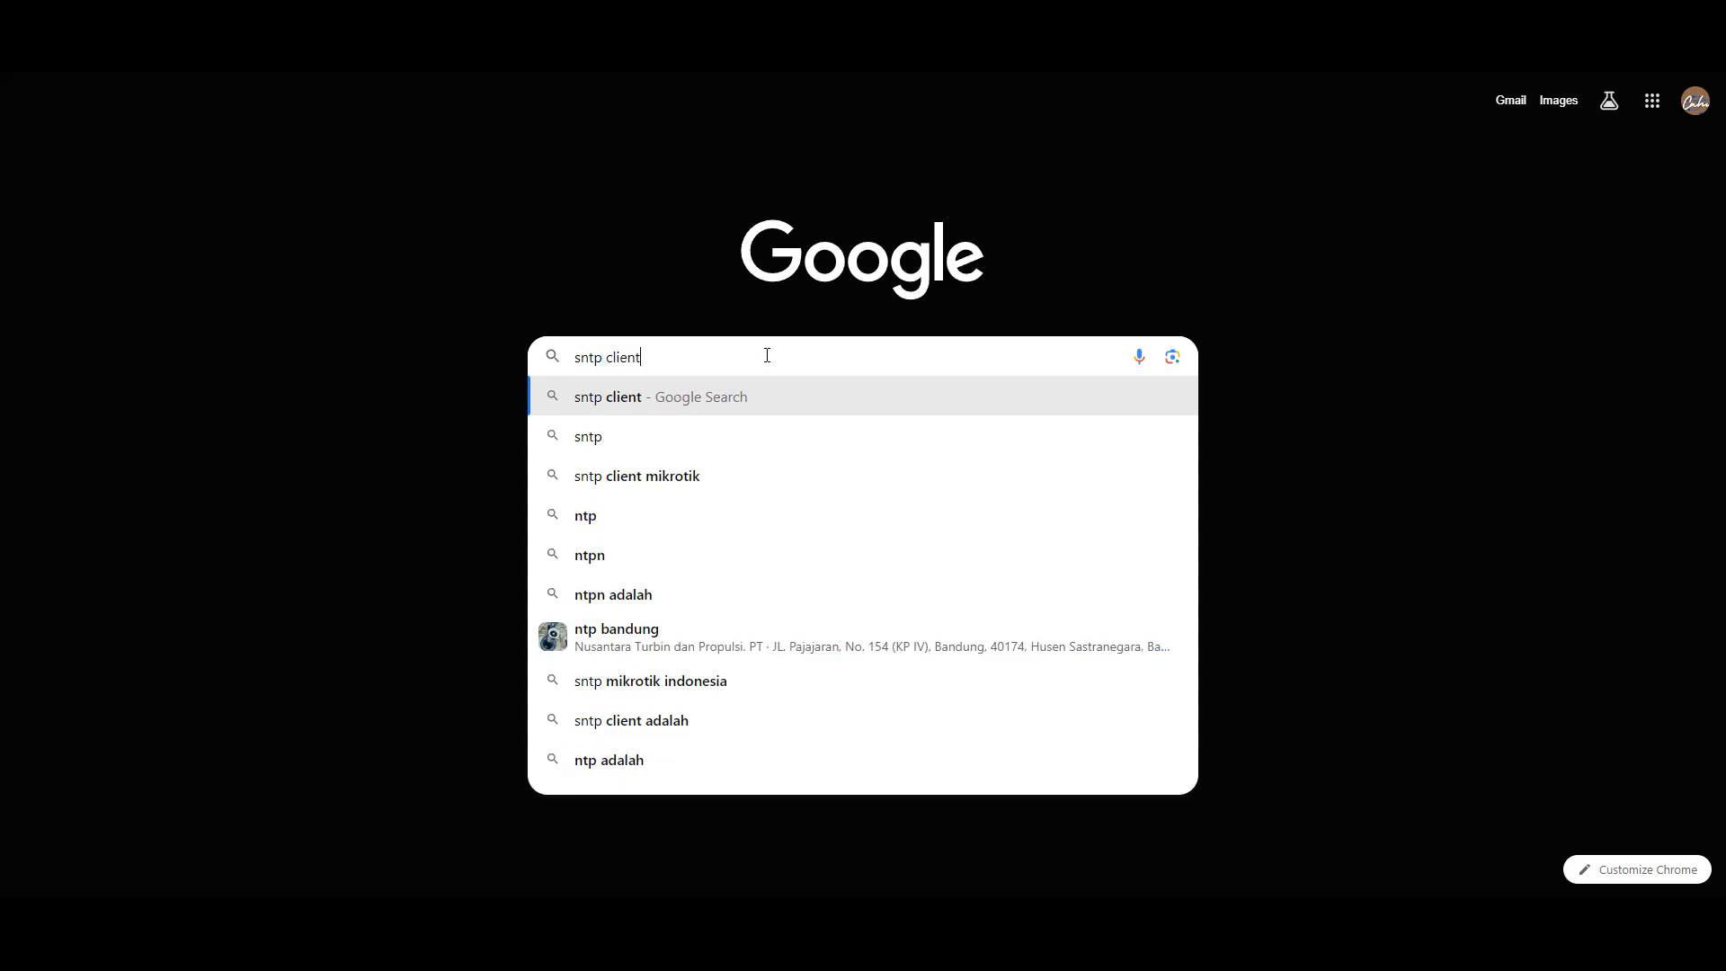
{"action": "key", "text": "Return"}
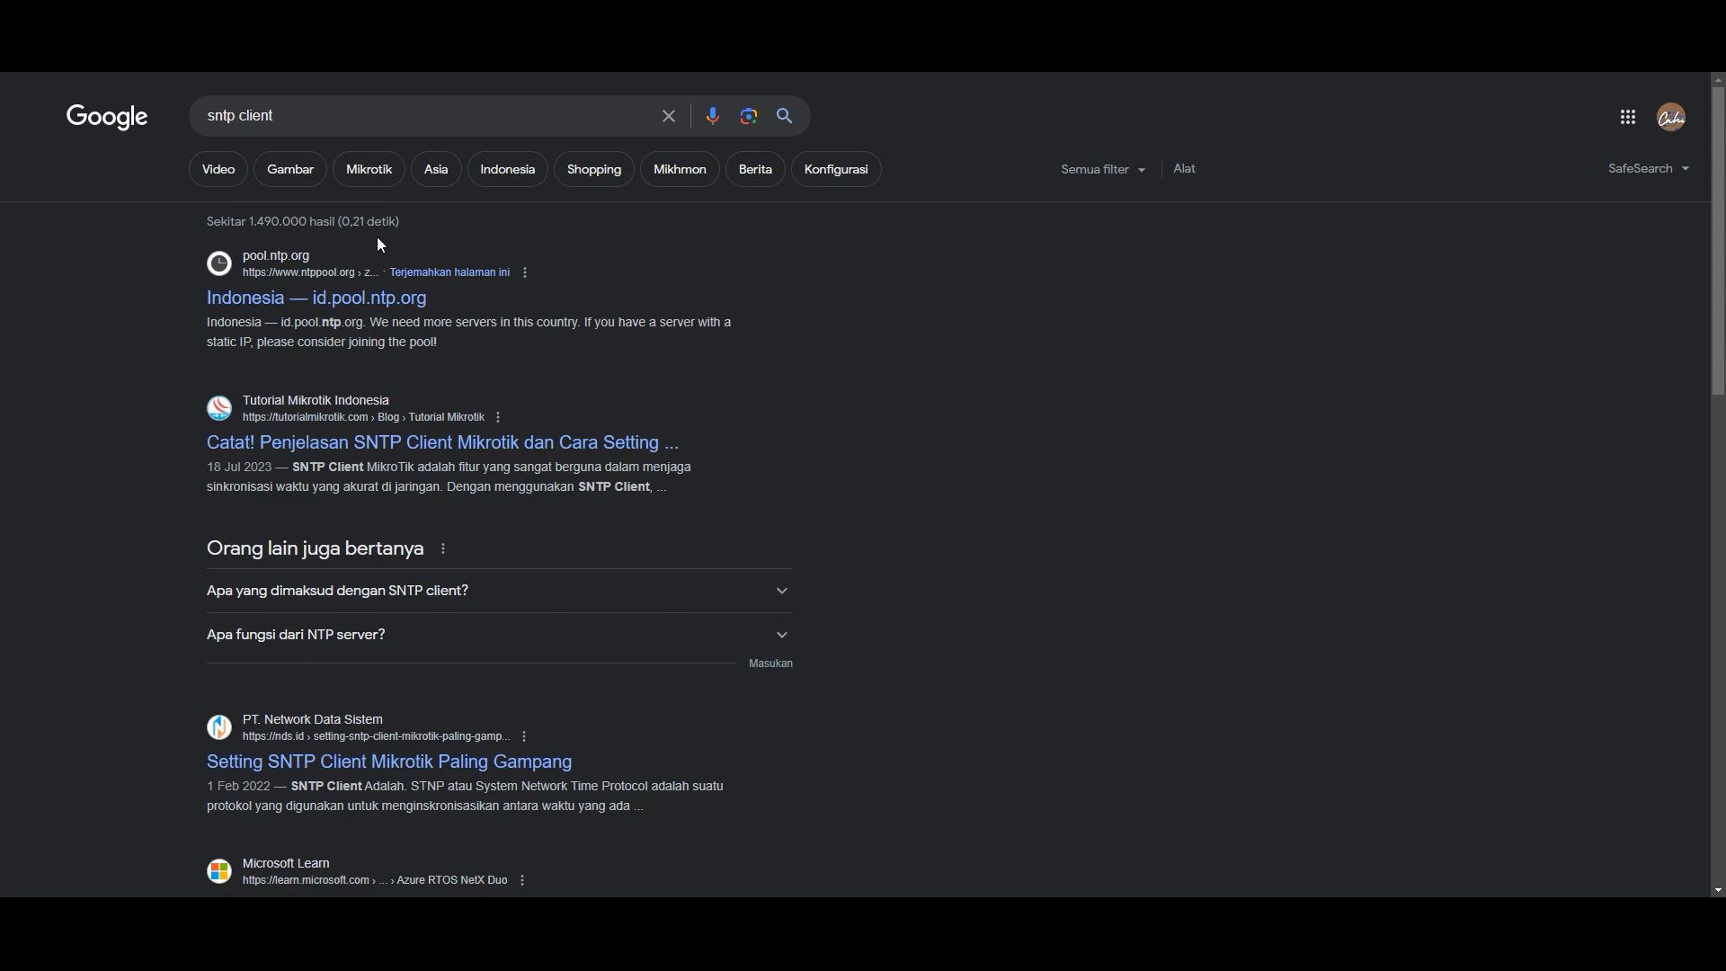
{"action": "left_click", "coordinate": [296, 310]}
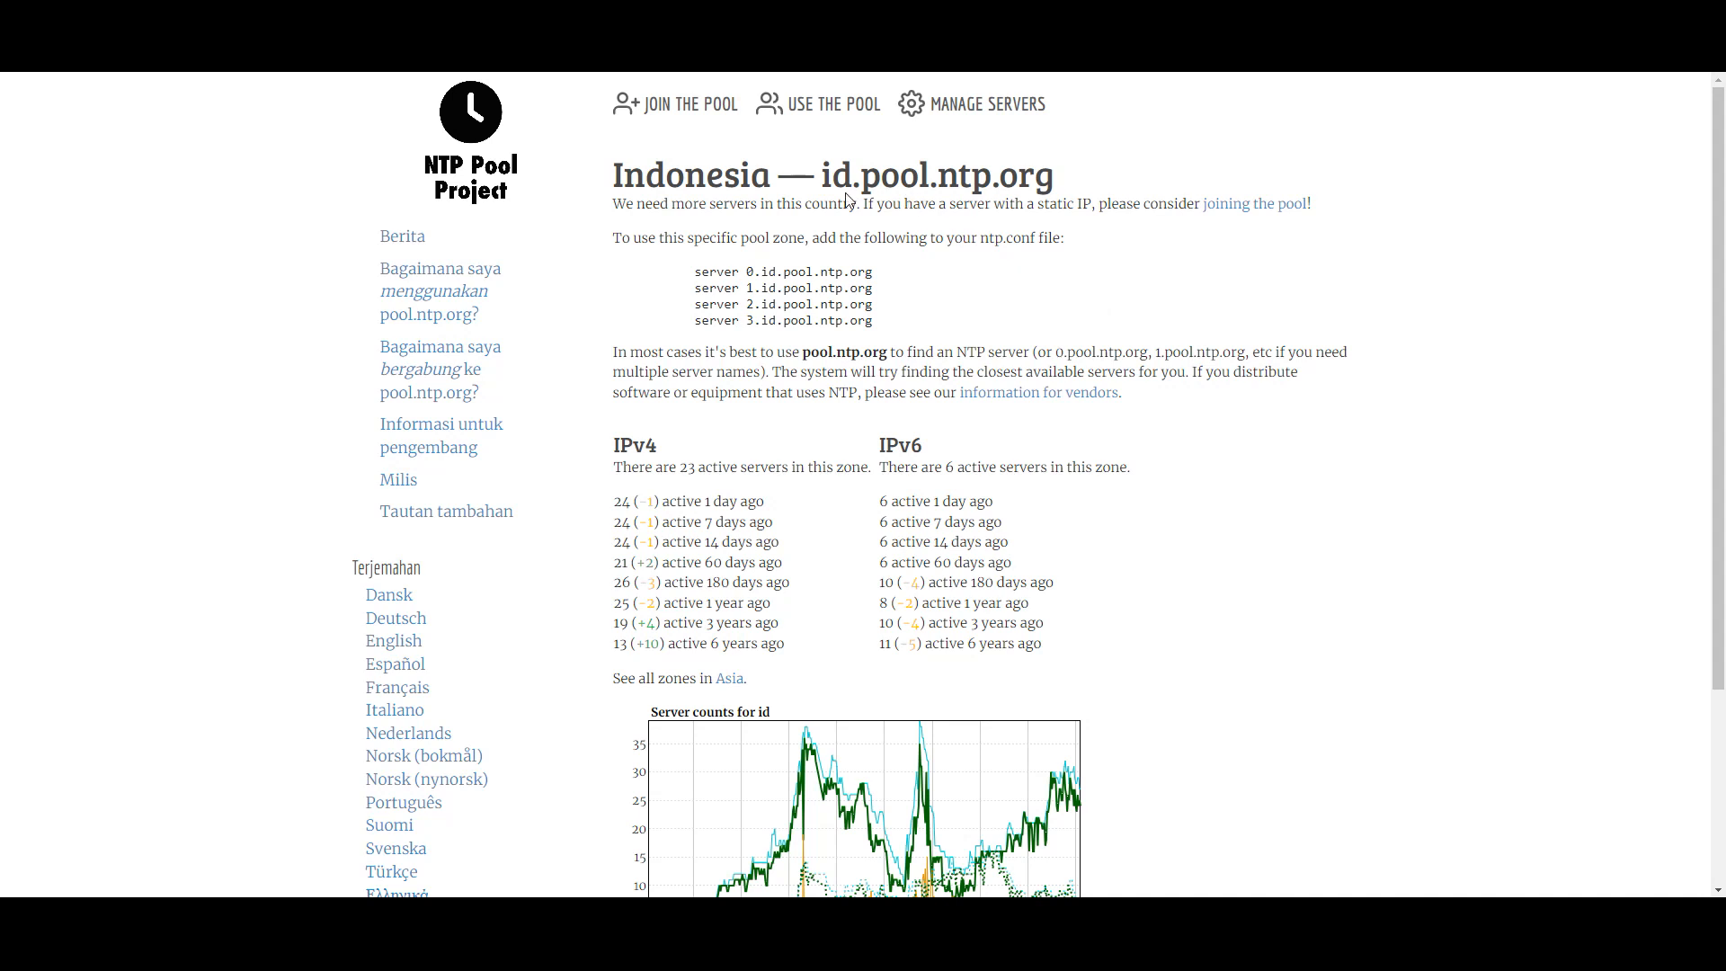
- Copy the server name id.pool.ntp.org and return to WinBox's SNTP settings
{"action": "left_click_drag", "start_coordinate": [822, 176], "coordinate": [1049, 189]}
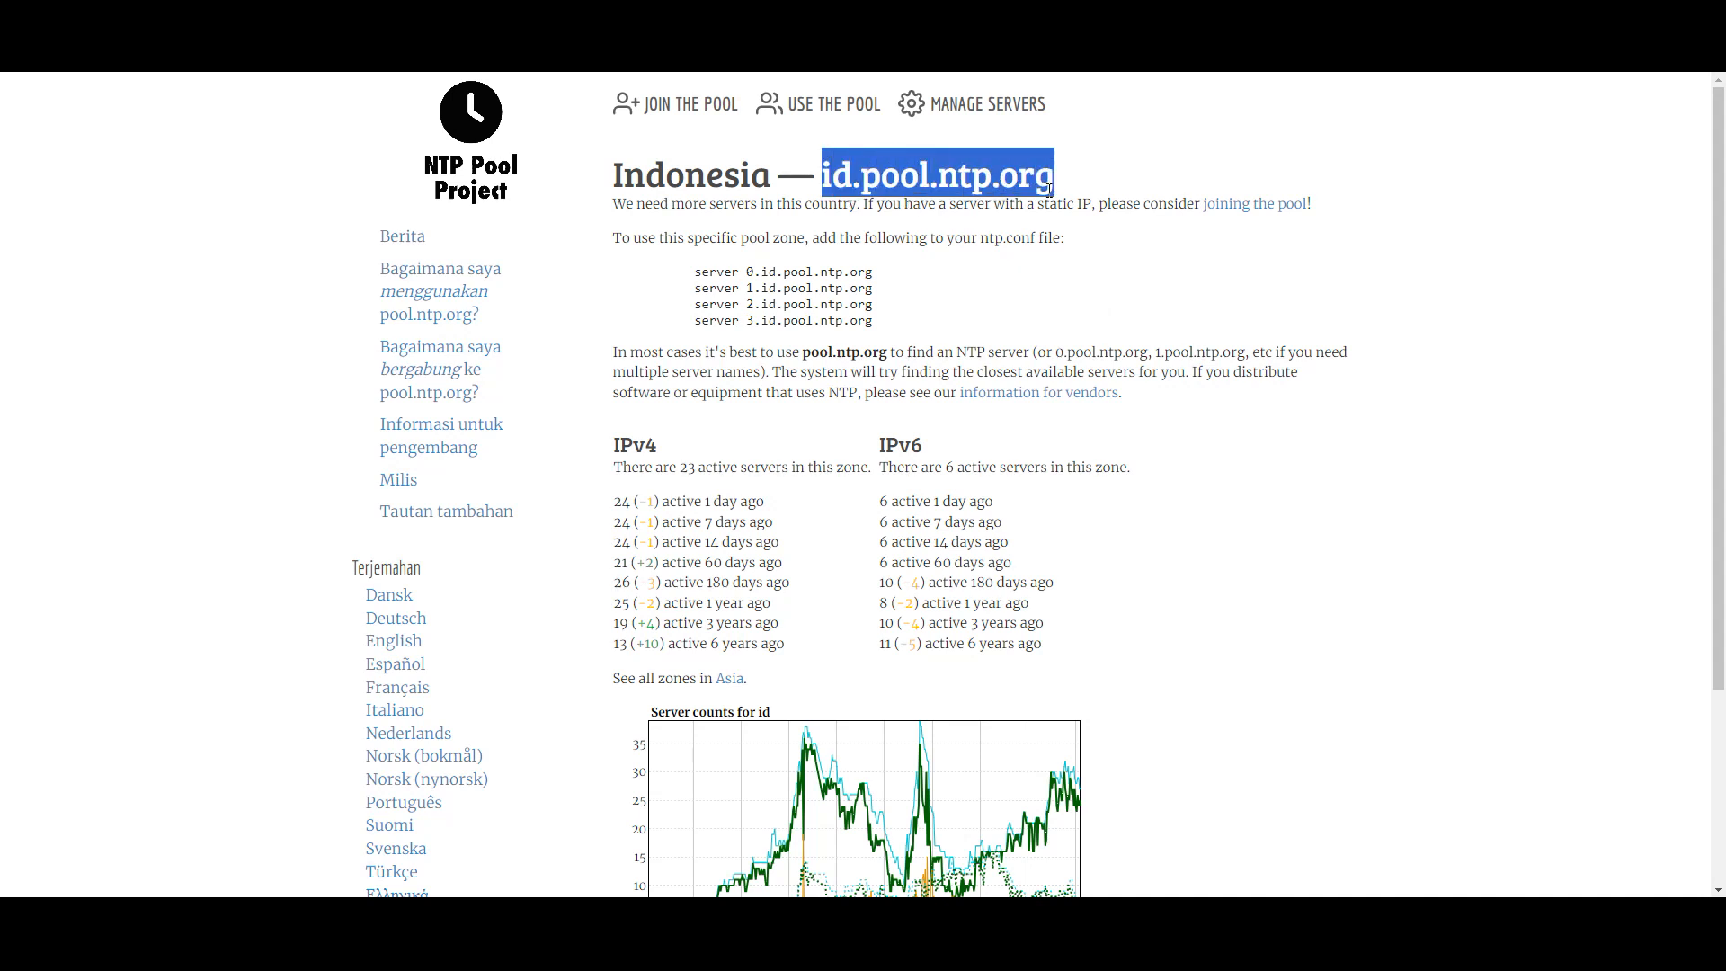
{"action": "right_click", "coordinate": [1017, 182]}
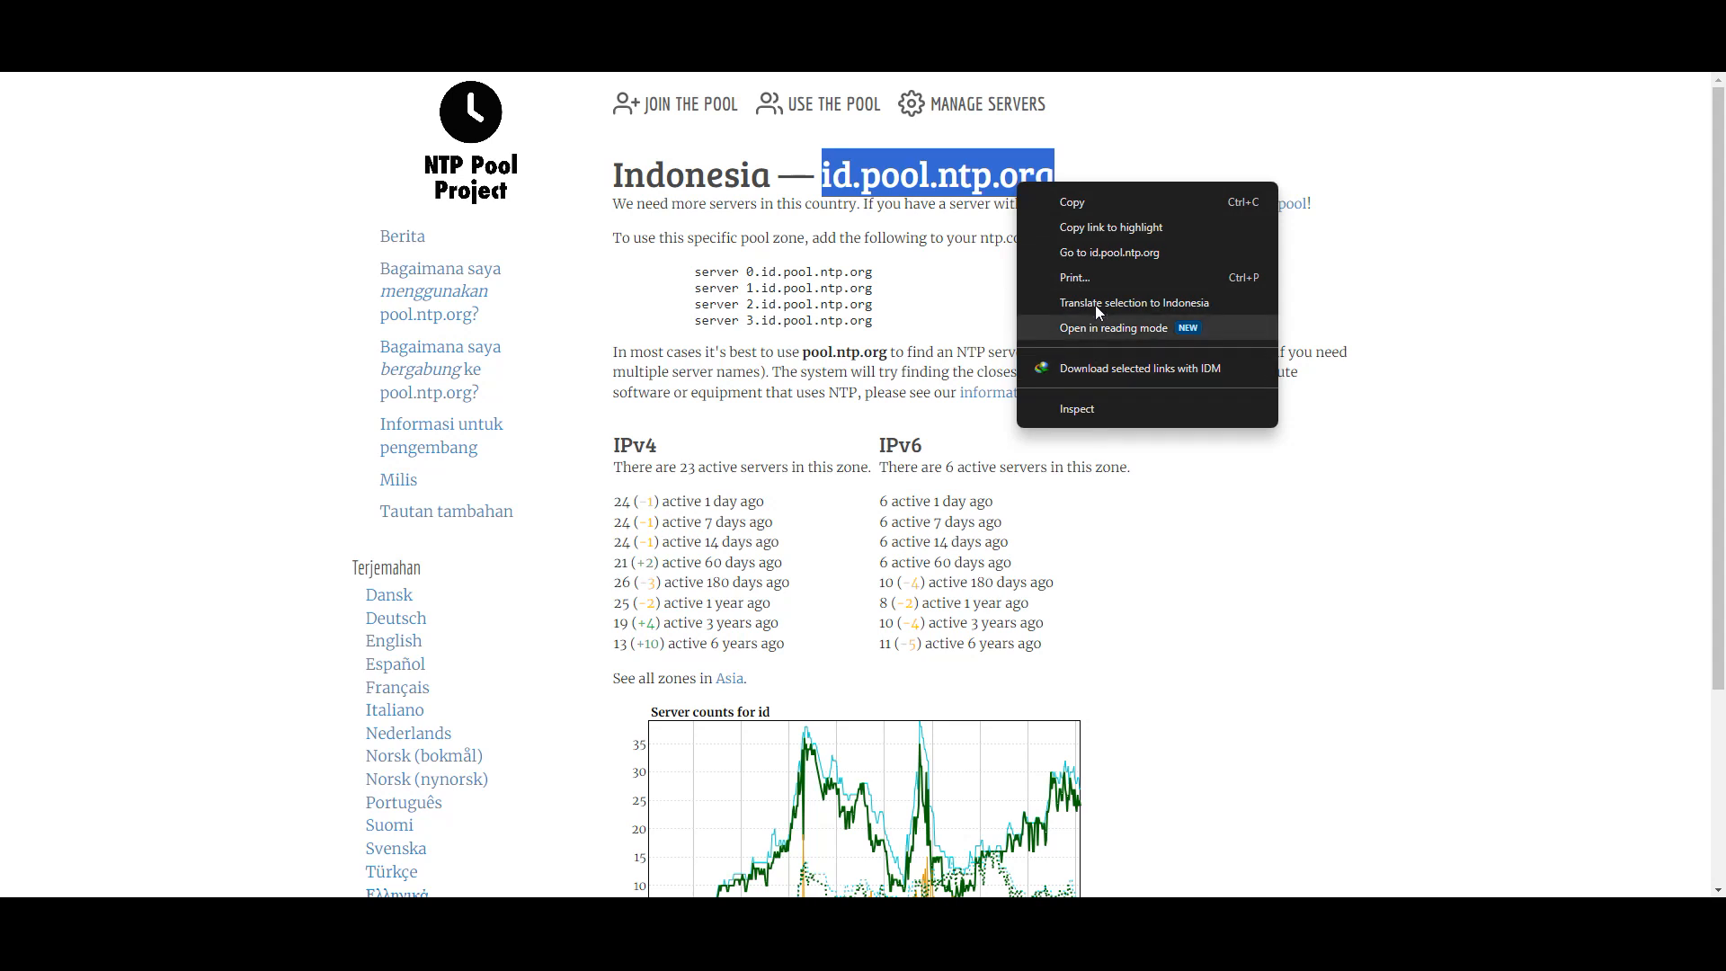
{"action": "left_click", "coordinate": [1082, 196]}
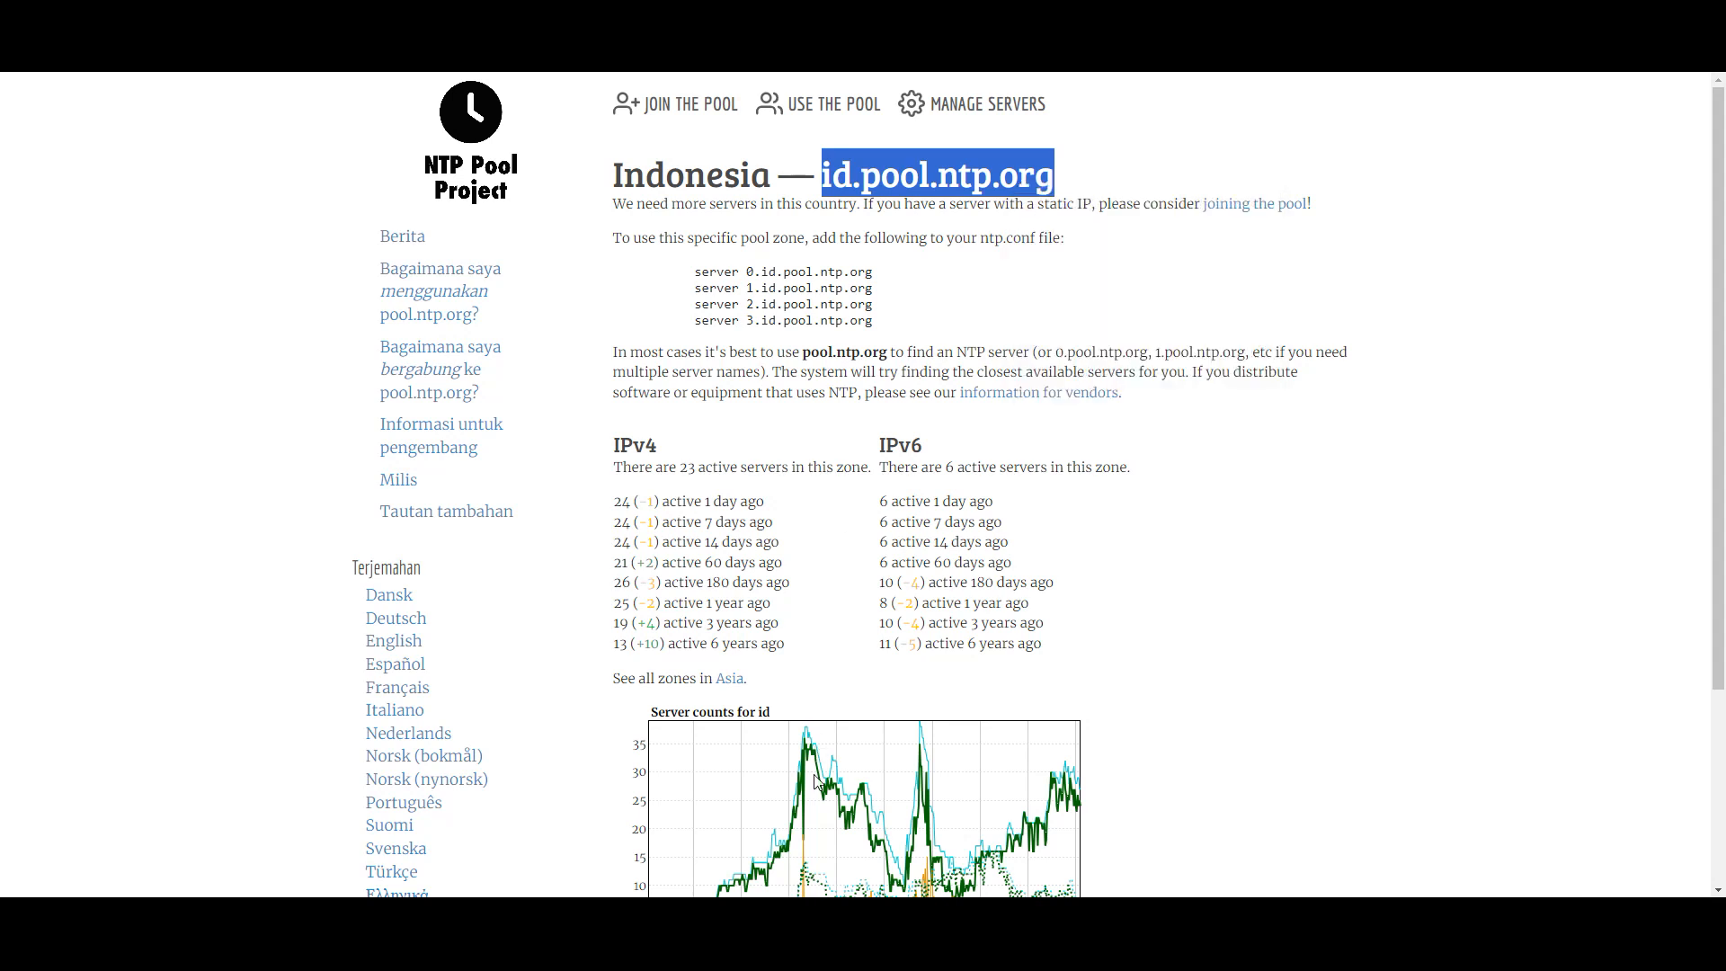
{"action": "left_click", "coordinate": [760, 916]}
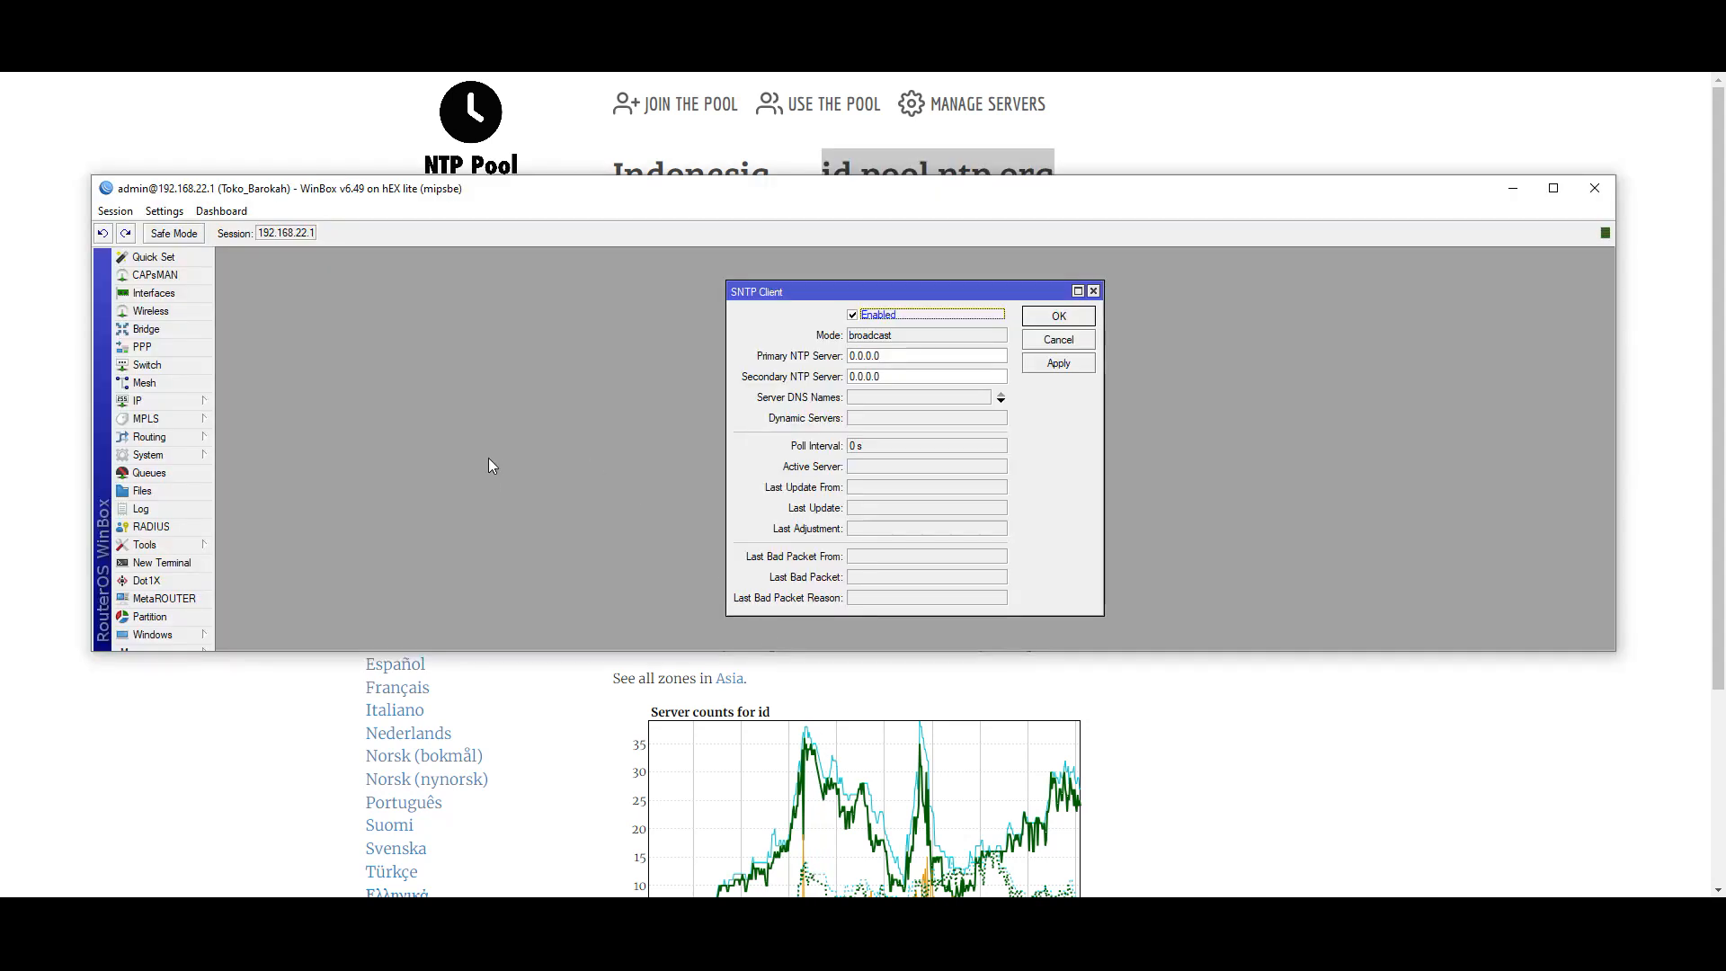
- Paste id.pool.ntp.org as the SNTP server name, apply until active server 114.30.89.30 appears, and save
{"action": "left_click", "coordinate": [868, 402]}
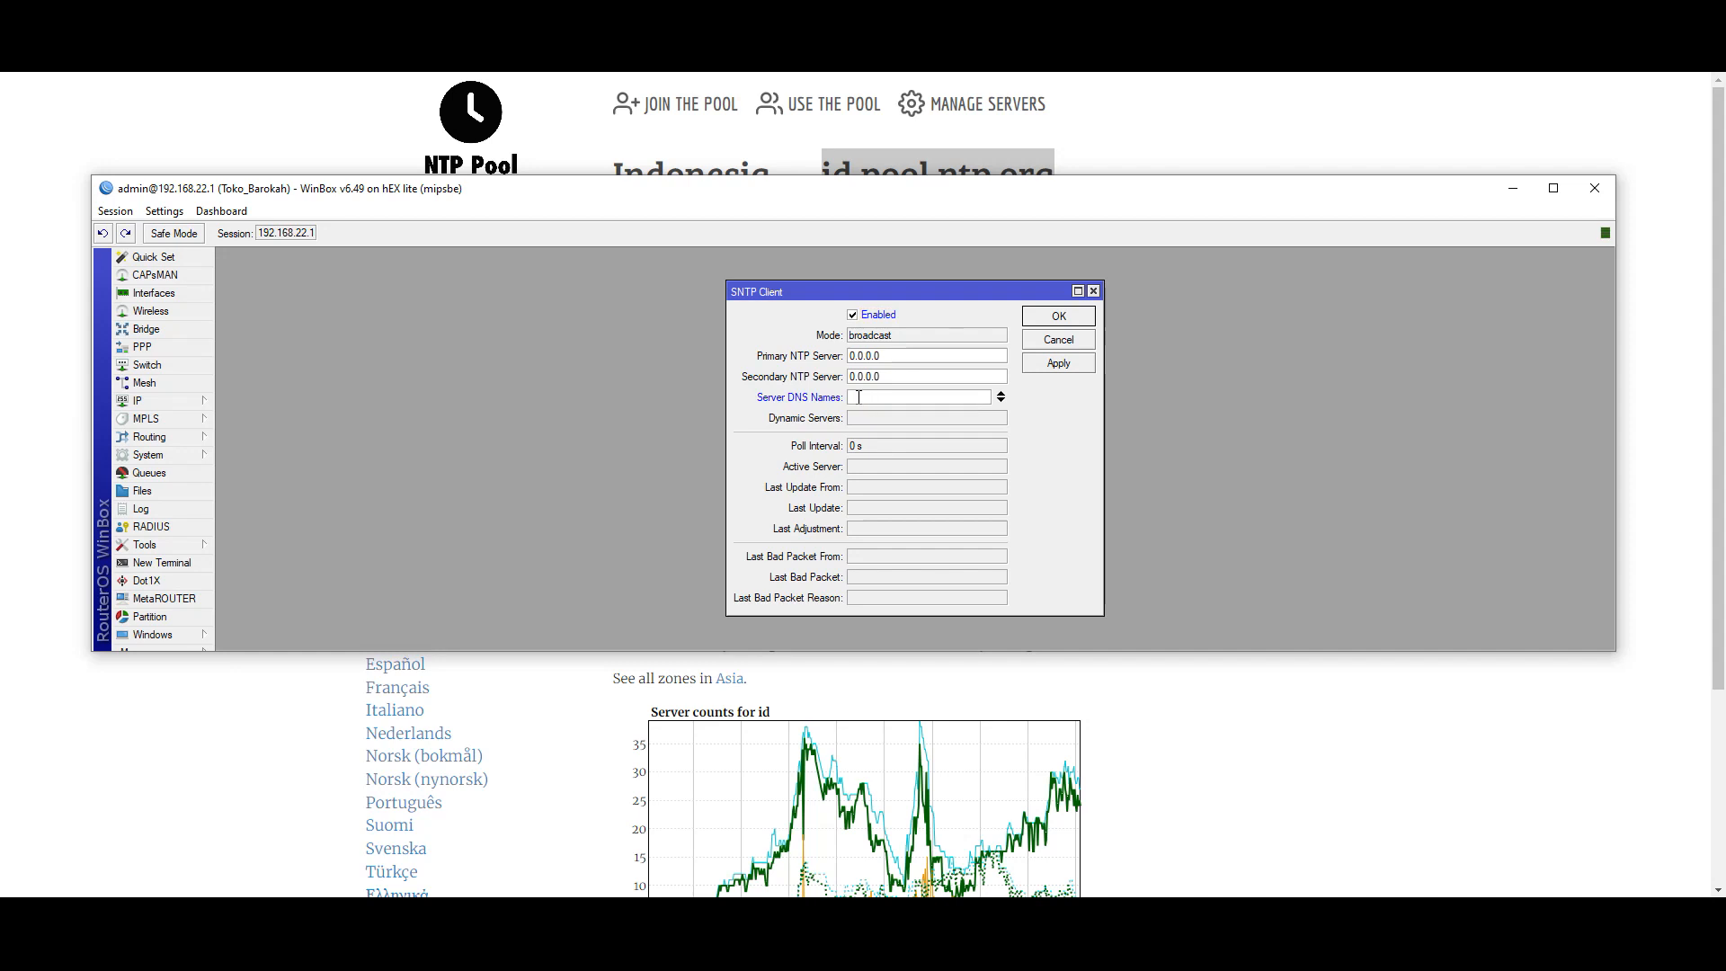
{"action": "right_click", "coordinate": [856, 398]}
{"action": "left_click", "coordinate": [891, 450]}
{"action": "left_click", "coordinate": [1628, 76]}
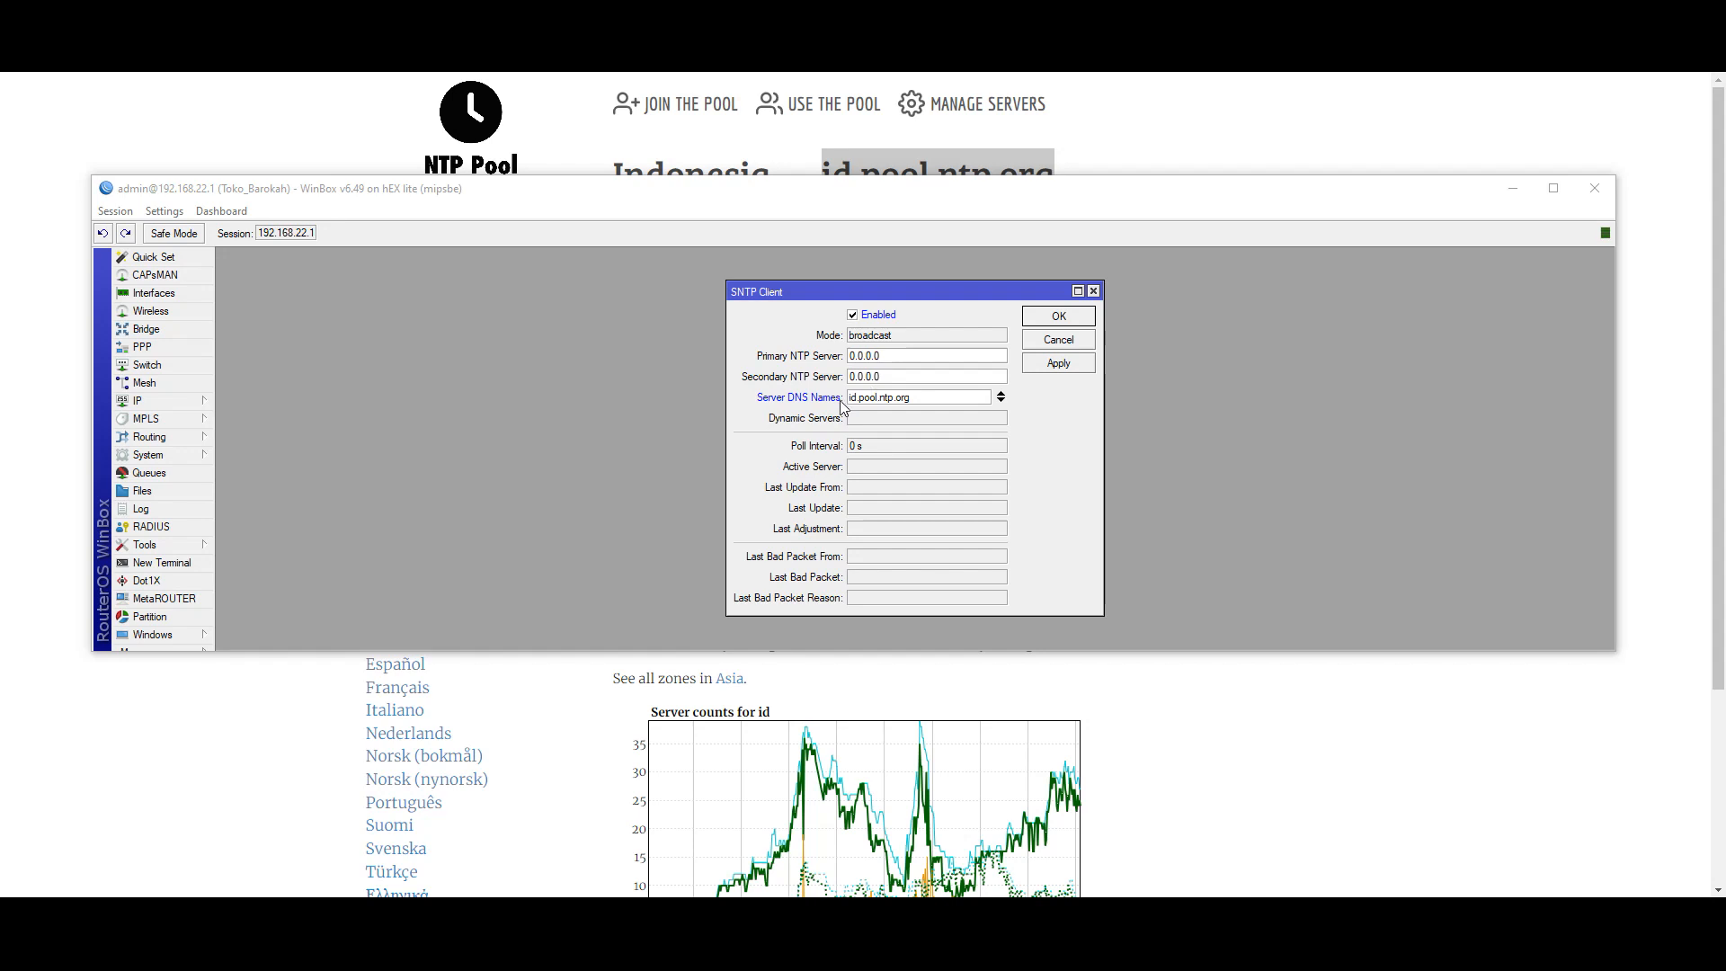
{"action": "left_click", "coordinate": [1062, 365]}
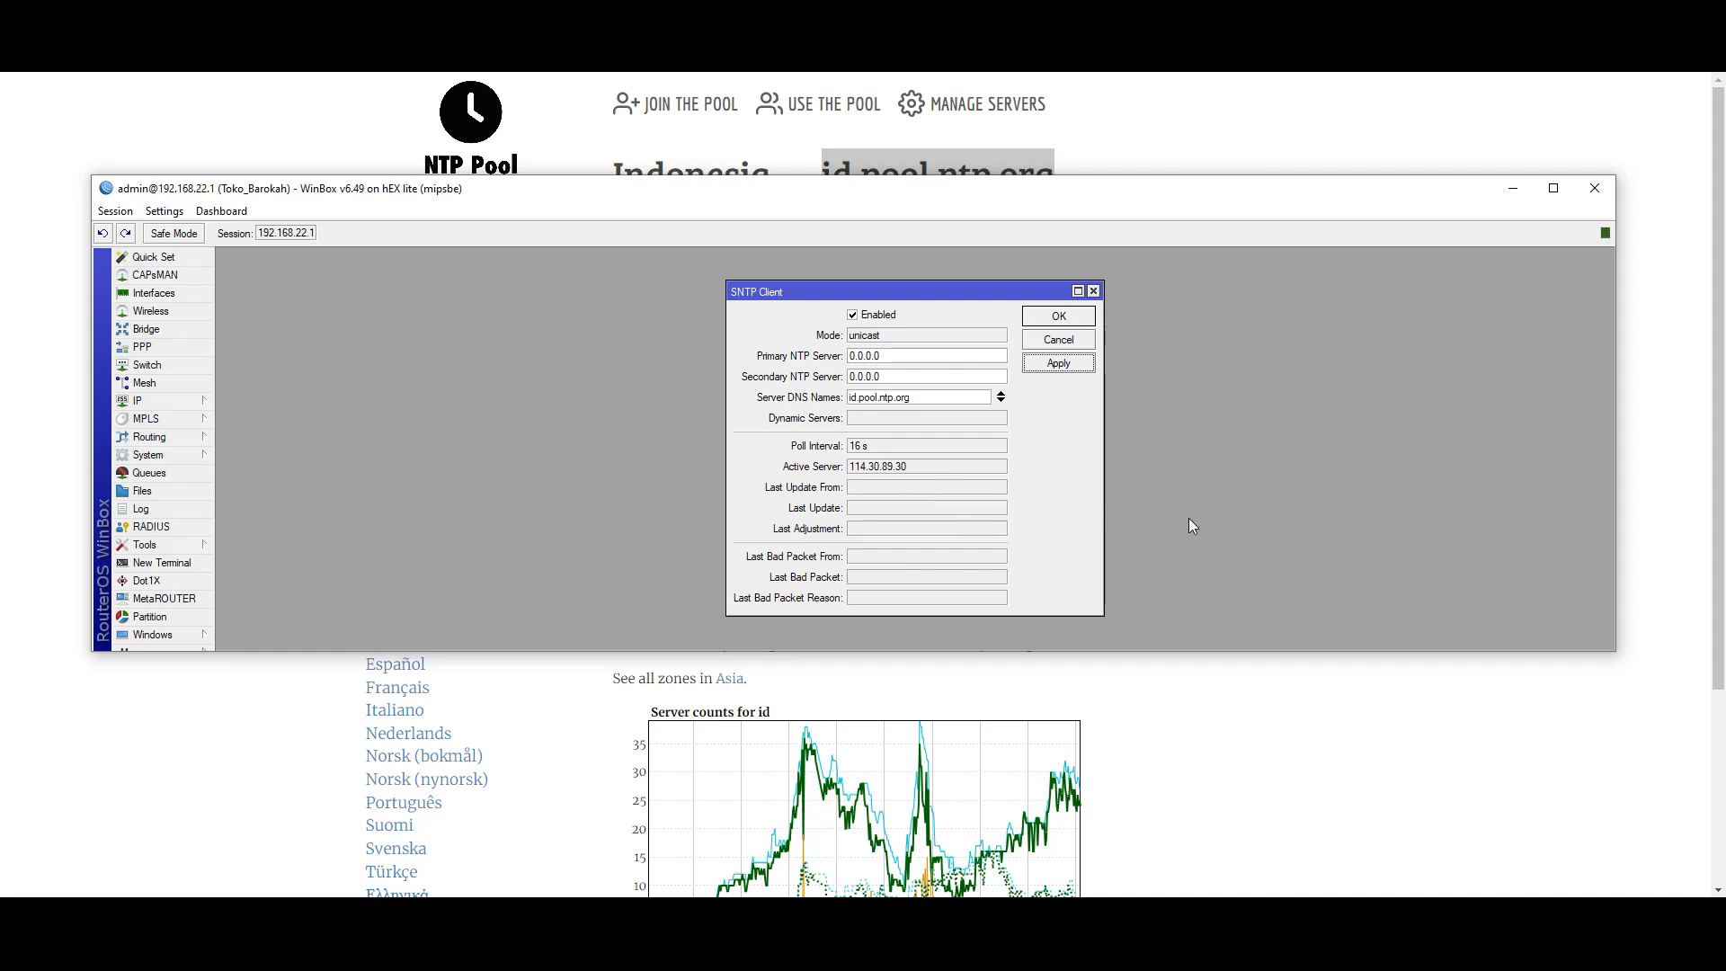
{"action": "left_click", "coordinate": [923, 420]}
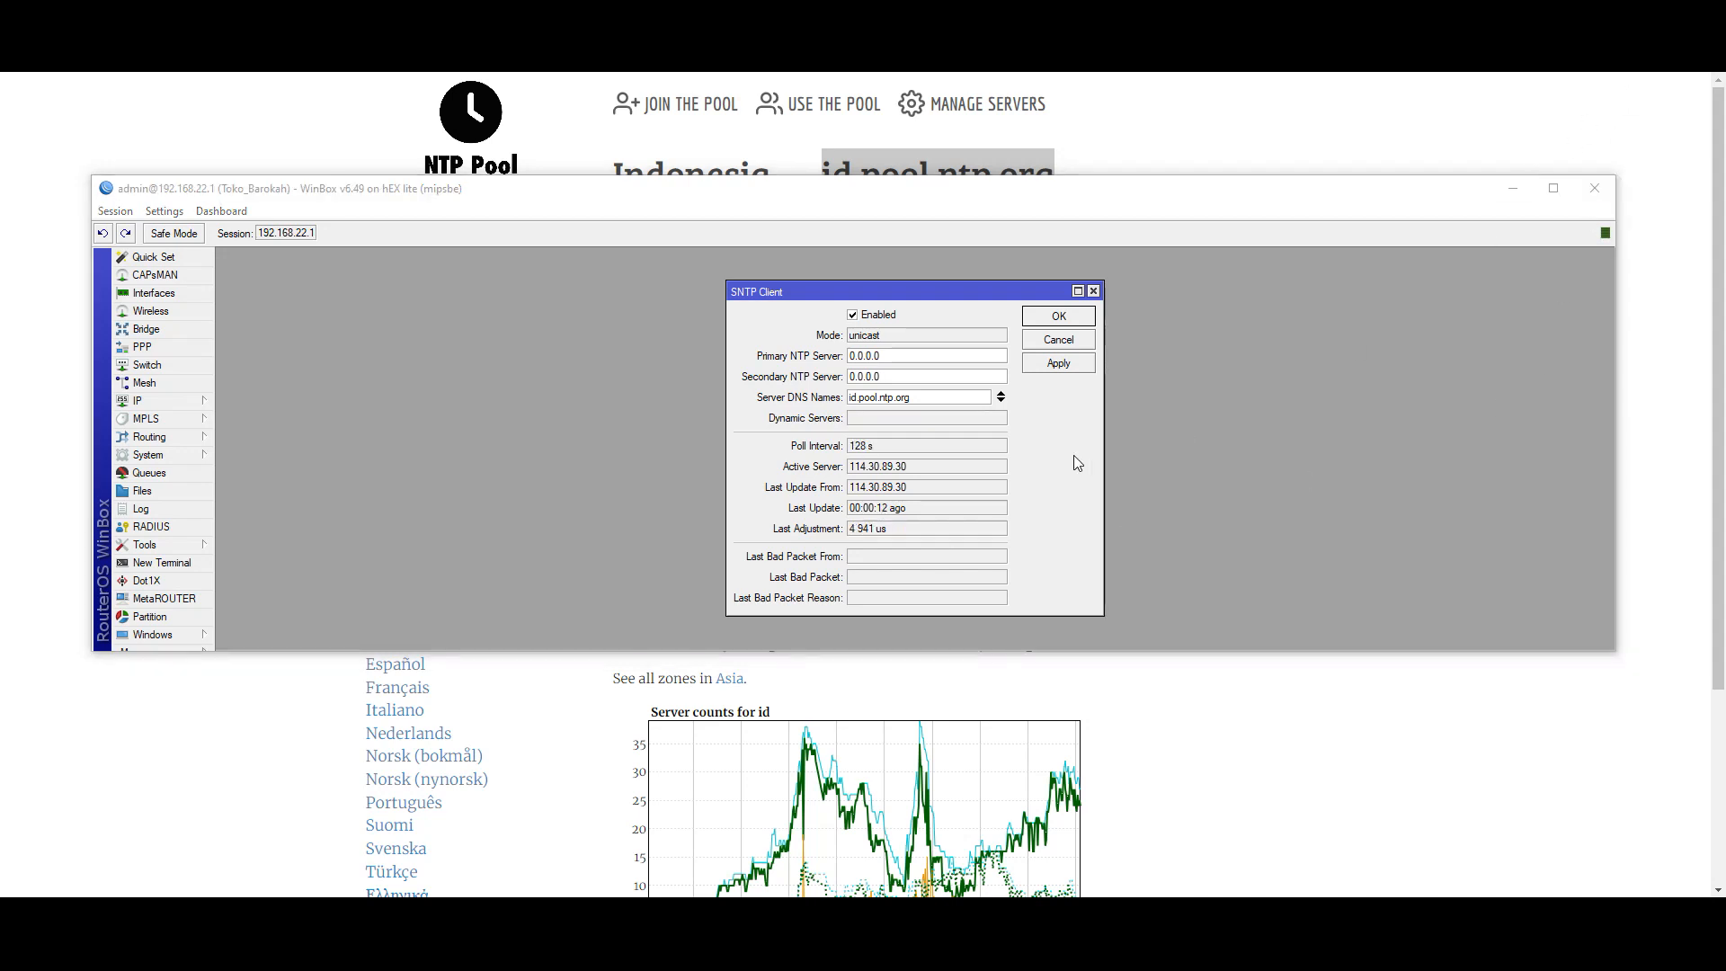
{"action": "left_click", "coordinate": [1053, 317]}
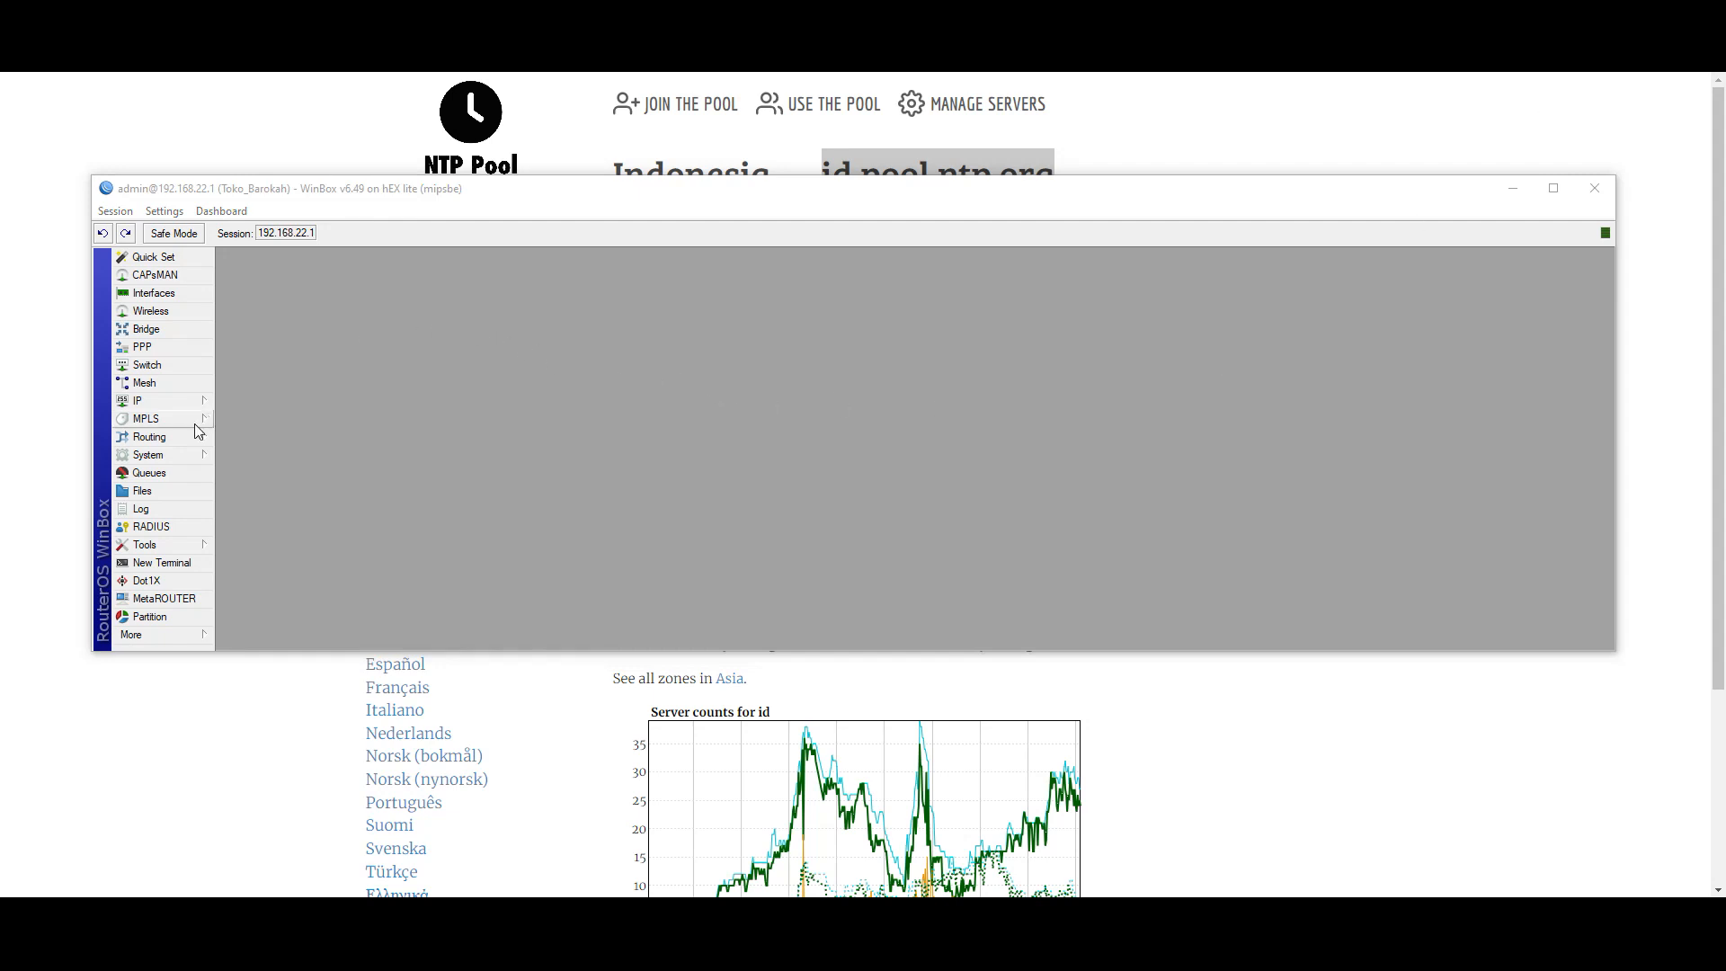
- In System > Clock, choose time zone Asia/Jakarta (GMT +07:00), apply it and confirm
{"action": "left_click", "coordinate": [164, 456]}
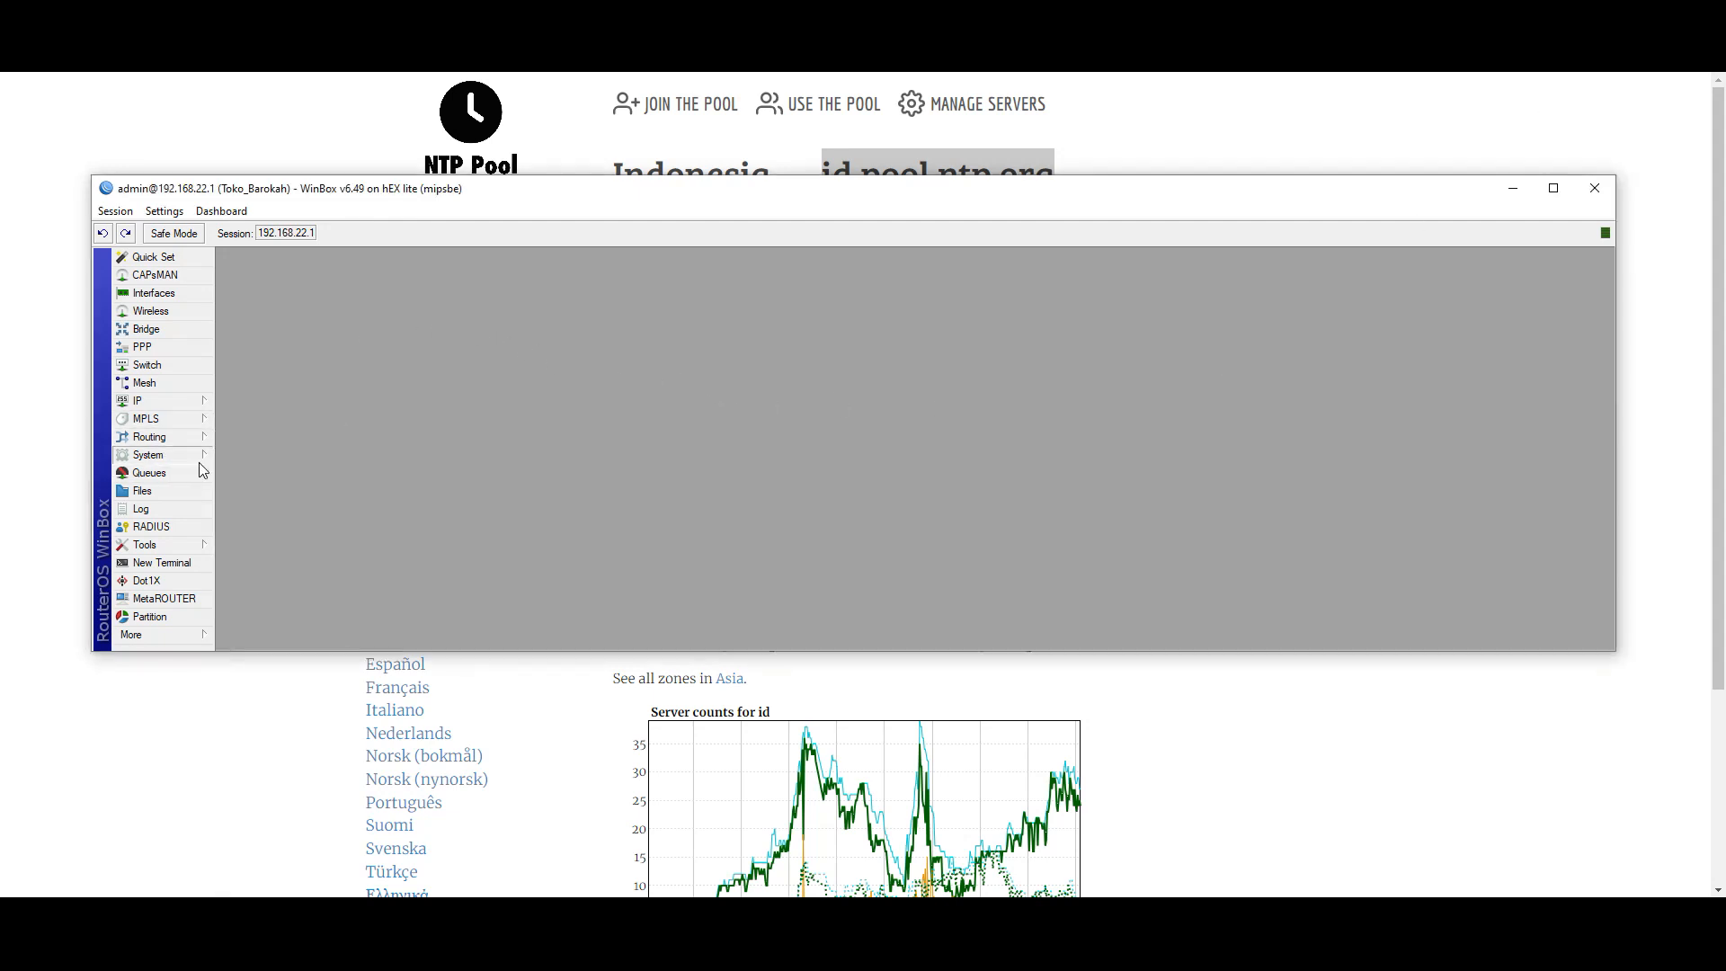
{"action": "left_click", "coordinate": [232, 475]}
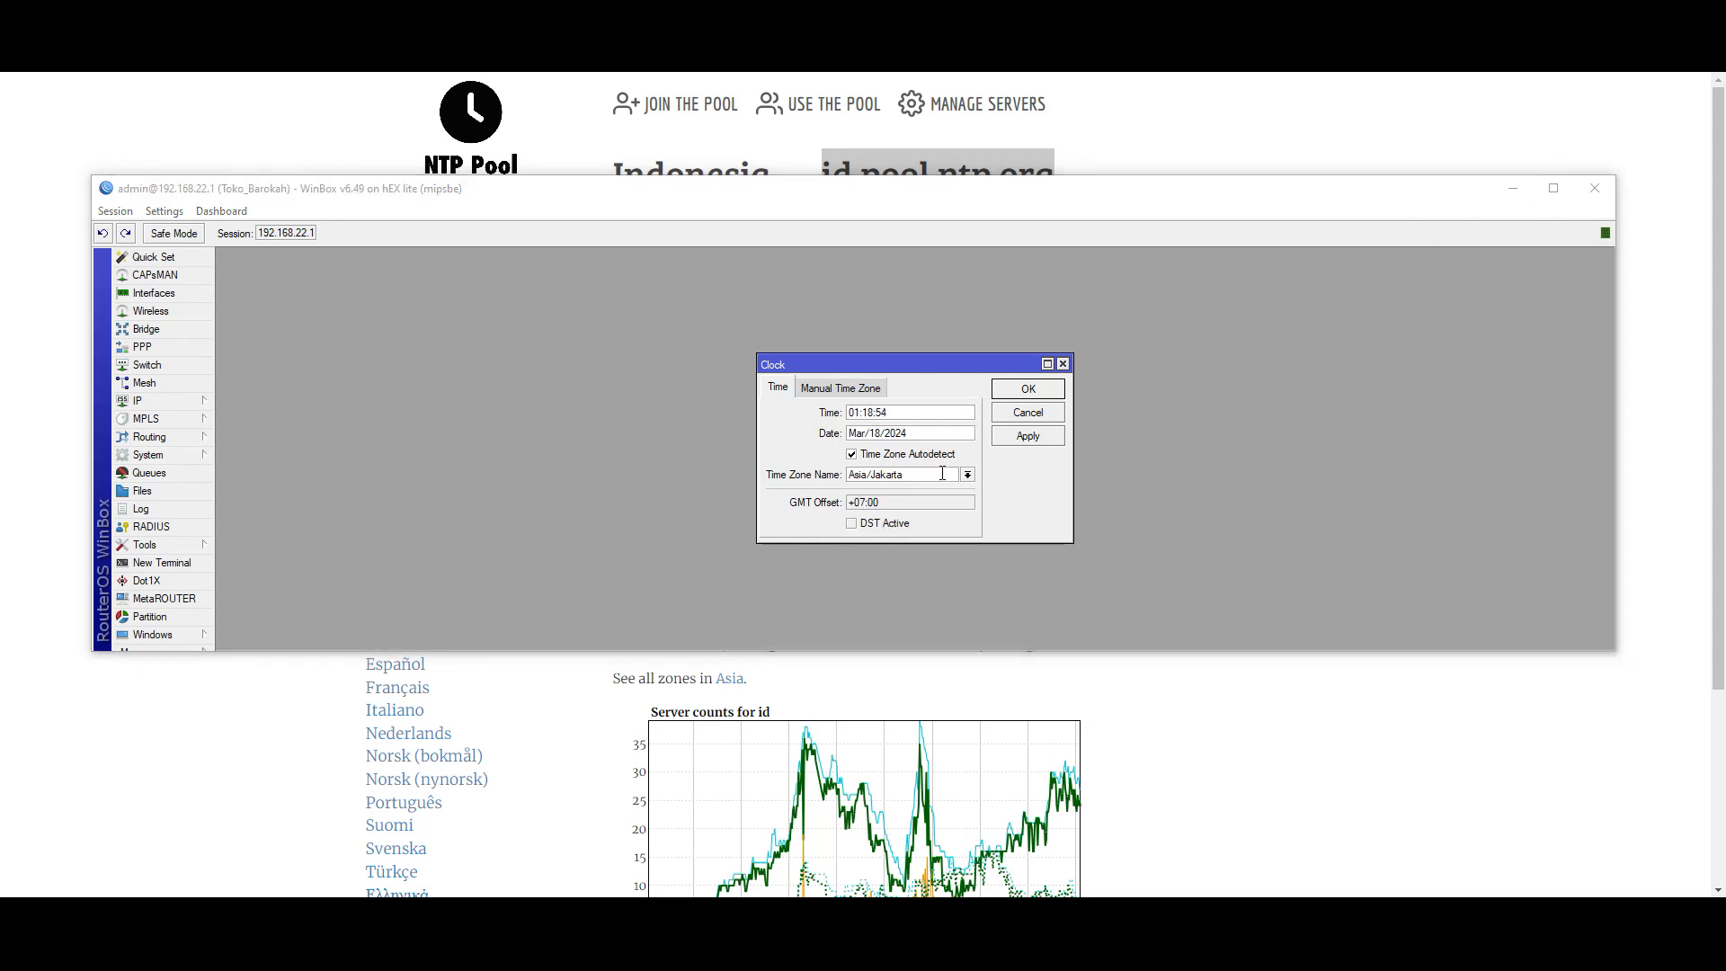
{"action": "left_click", "coordinate": [967, 475]}
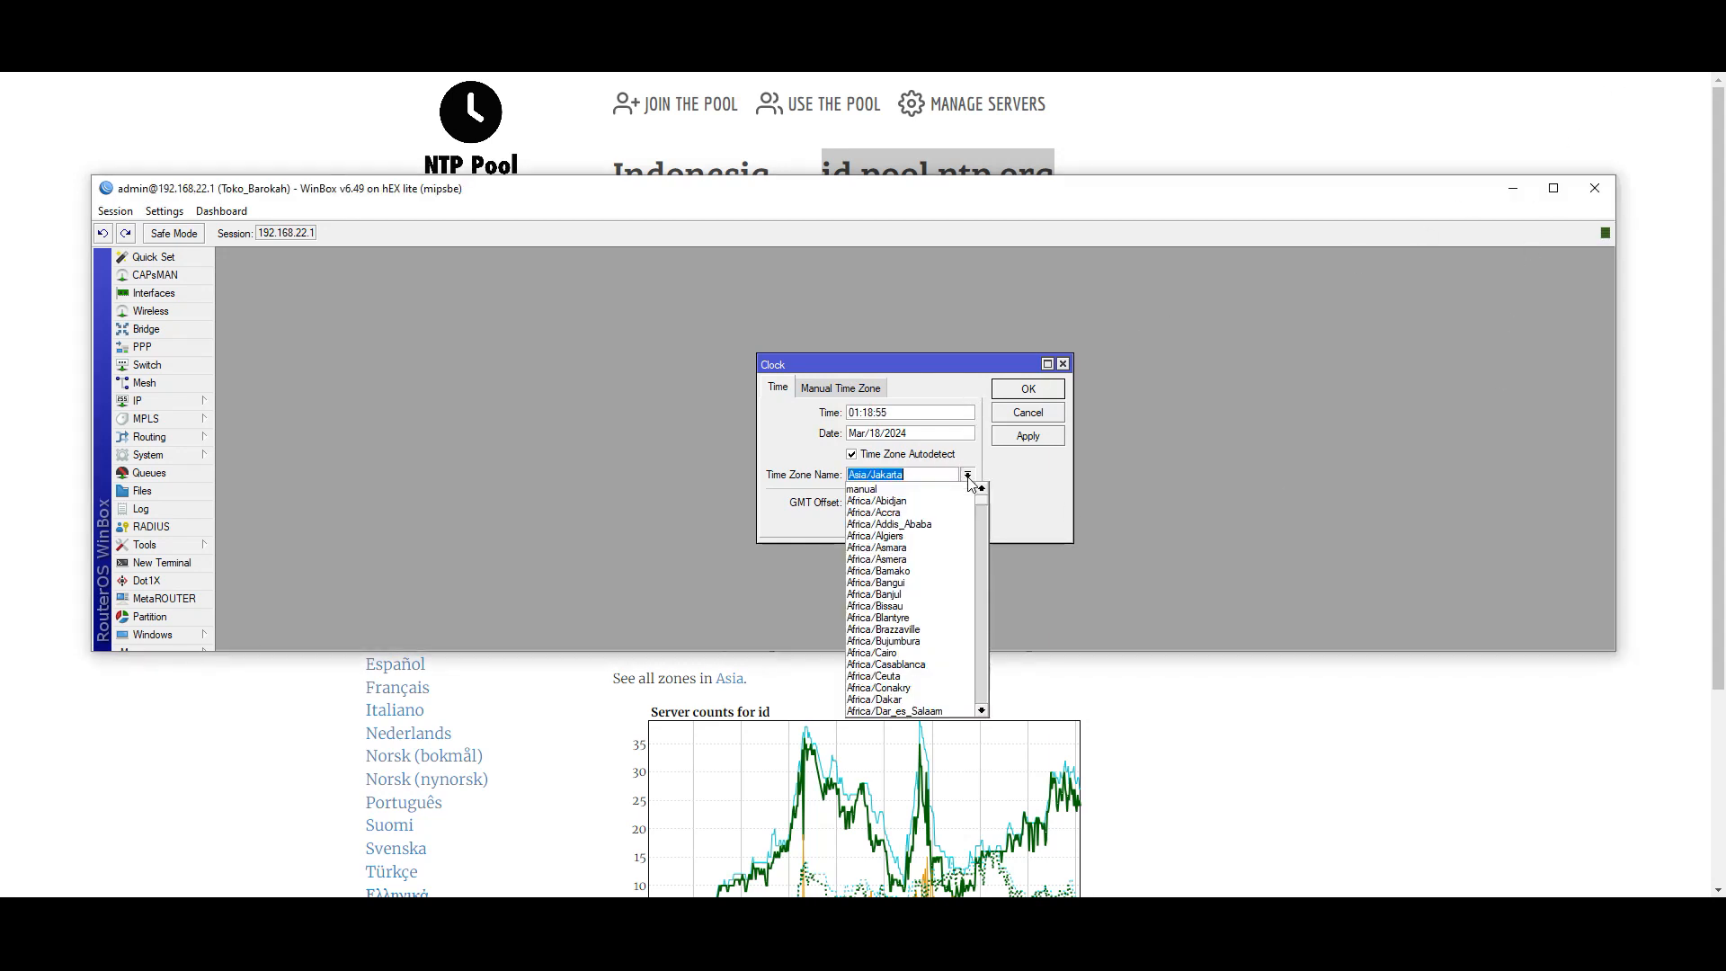
{"action": "scroll", "coordinate": [908, 611], "scroll_direction": "down", "scroll_amount": 3}
{"action": "scroll", "coordinate": [904, 629], "scroll_direction": "down", "scroll_amount": 11}
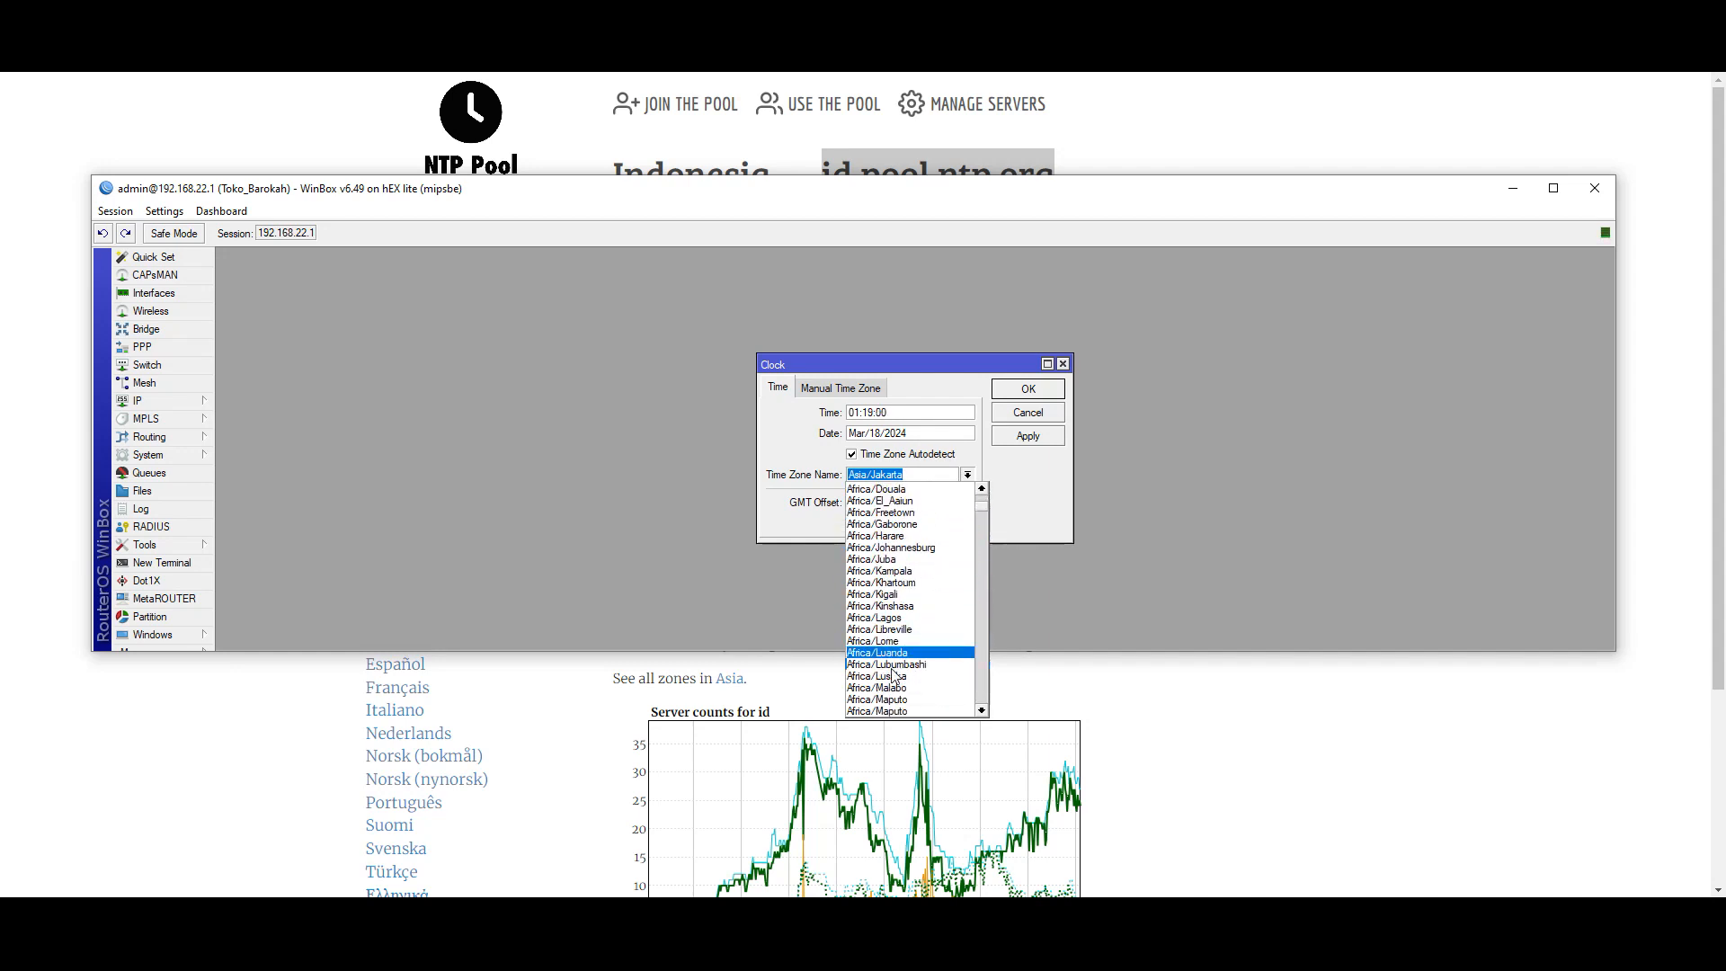
{"action": "scroll", "coordinate": [899, 674], "scroll_direction": "down", "scroll_amount": 14}
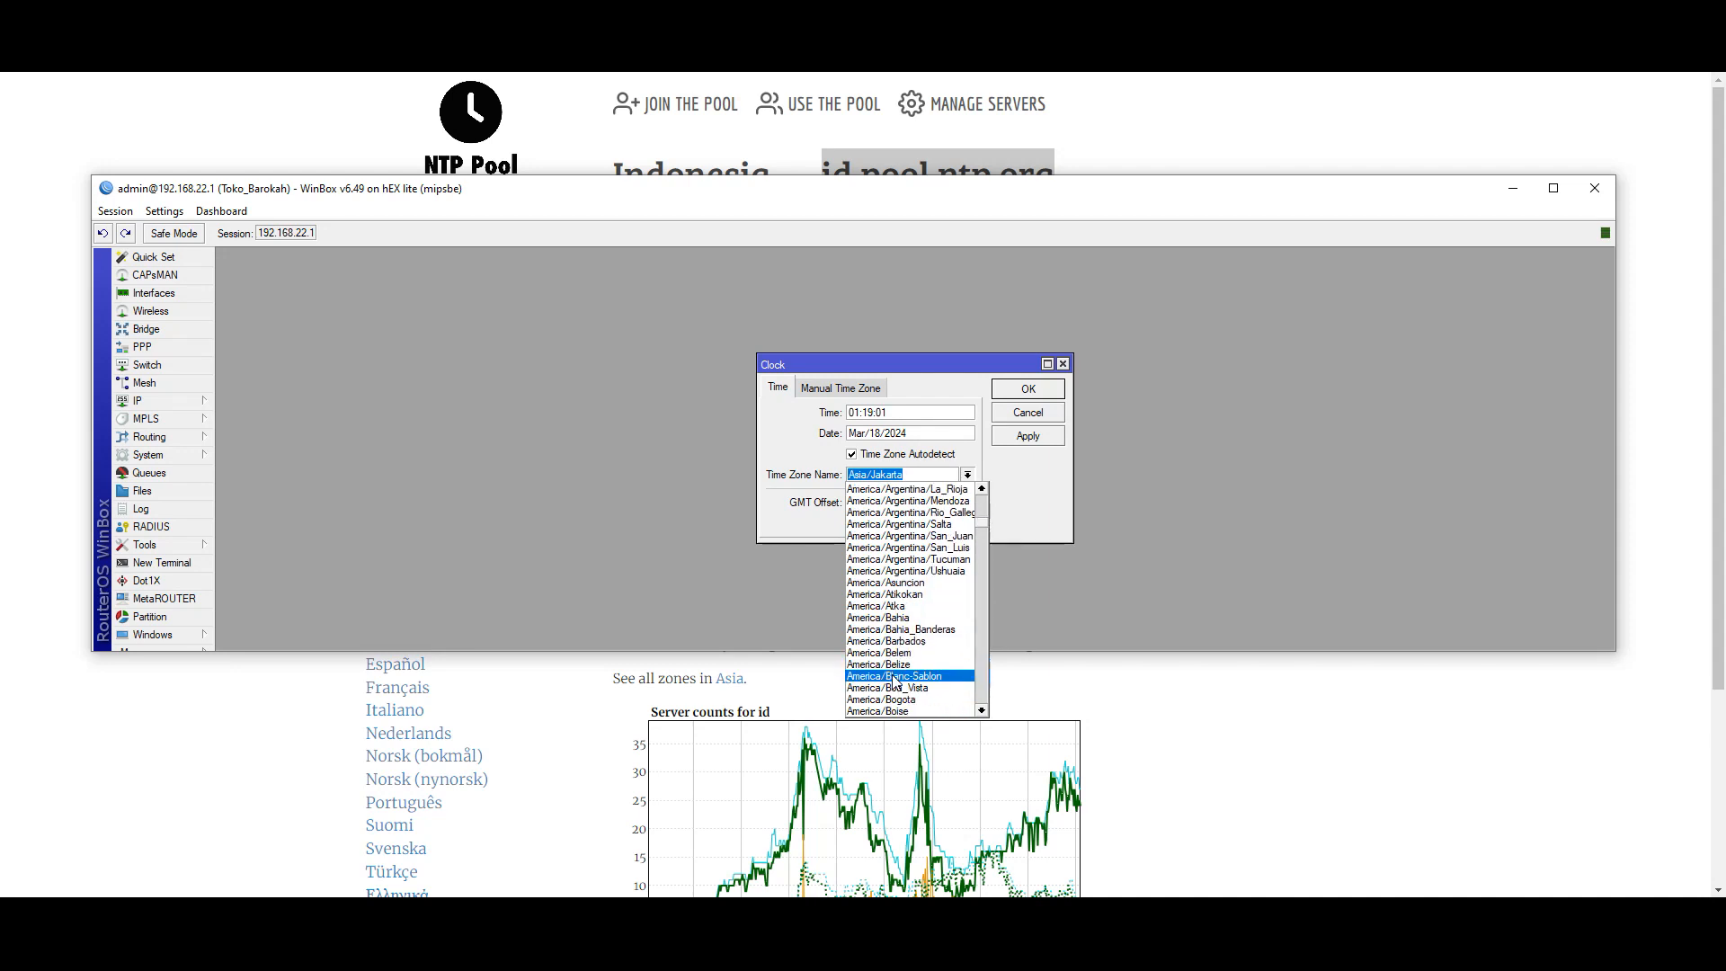
{"action": "scroll", "coordinate": [919, 662], "scroll_direction": "down", "scroll_amount": 7}
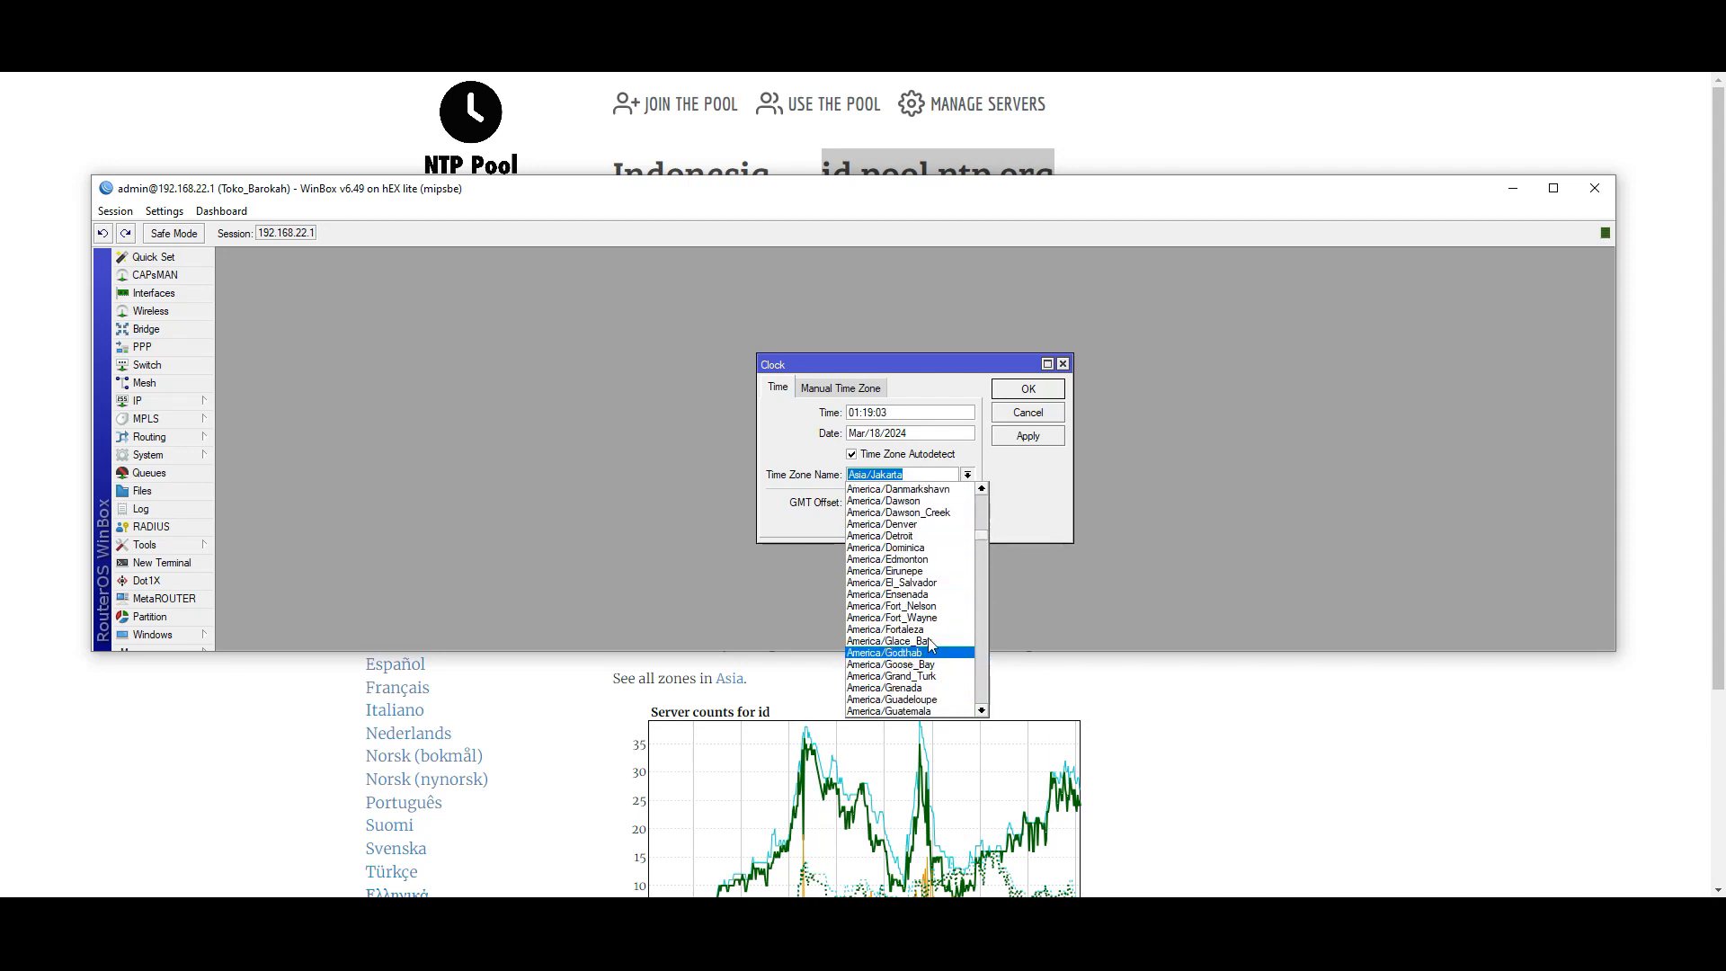
{"action": "left_click_drag", "start_coordinate": [981, 537], "coordinate": [973, 602]}
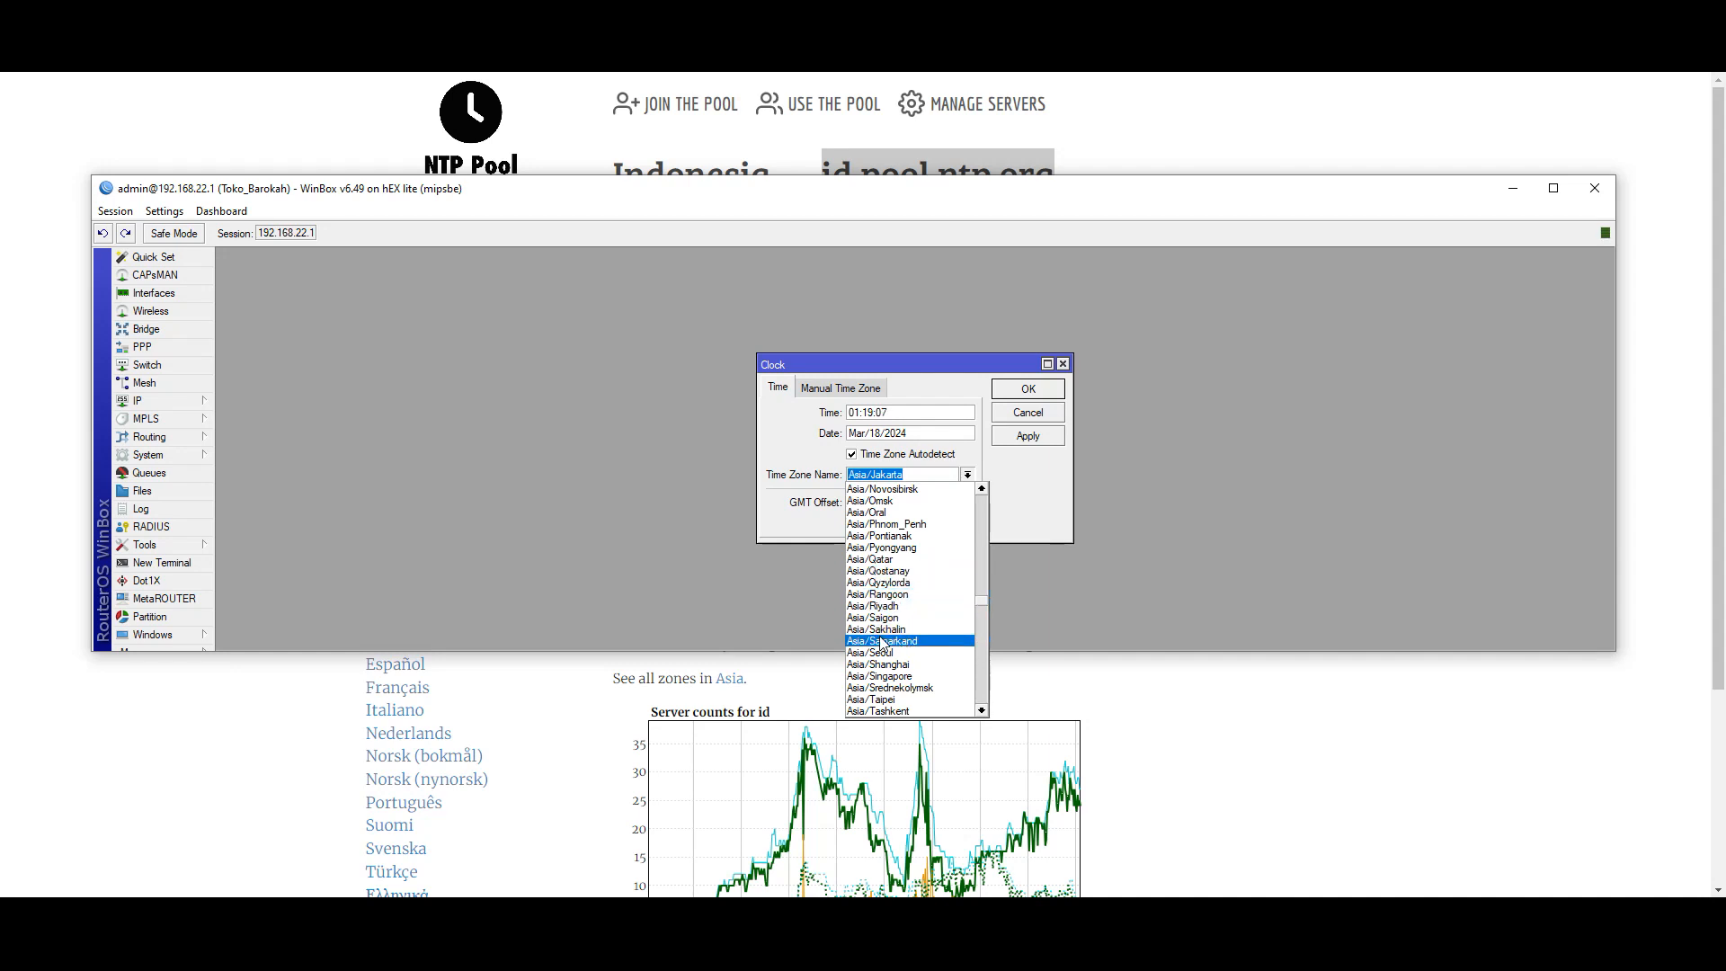
{"action": "scroll", "coordinate": [888, 627], "scroll_direction": "up", "scroll_amount": 4}
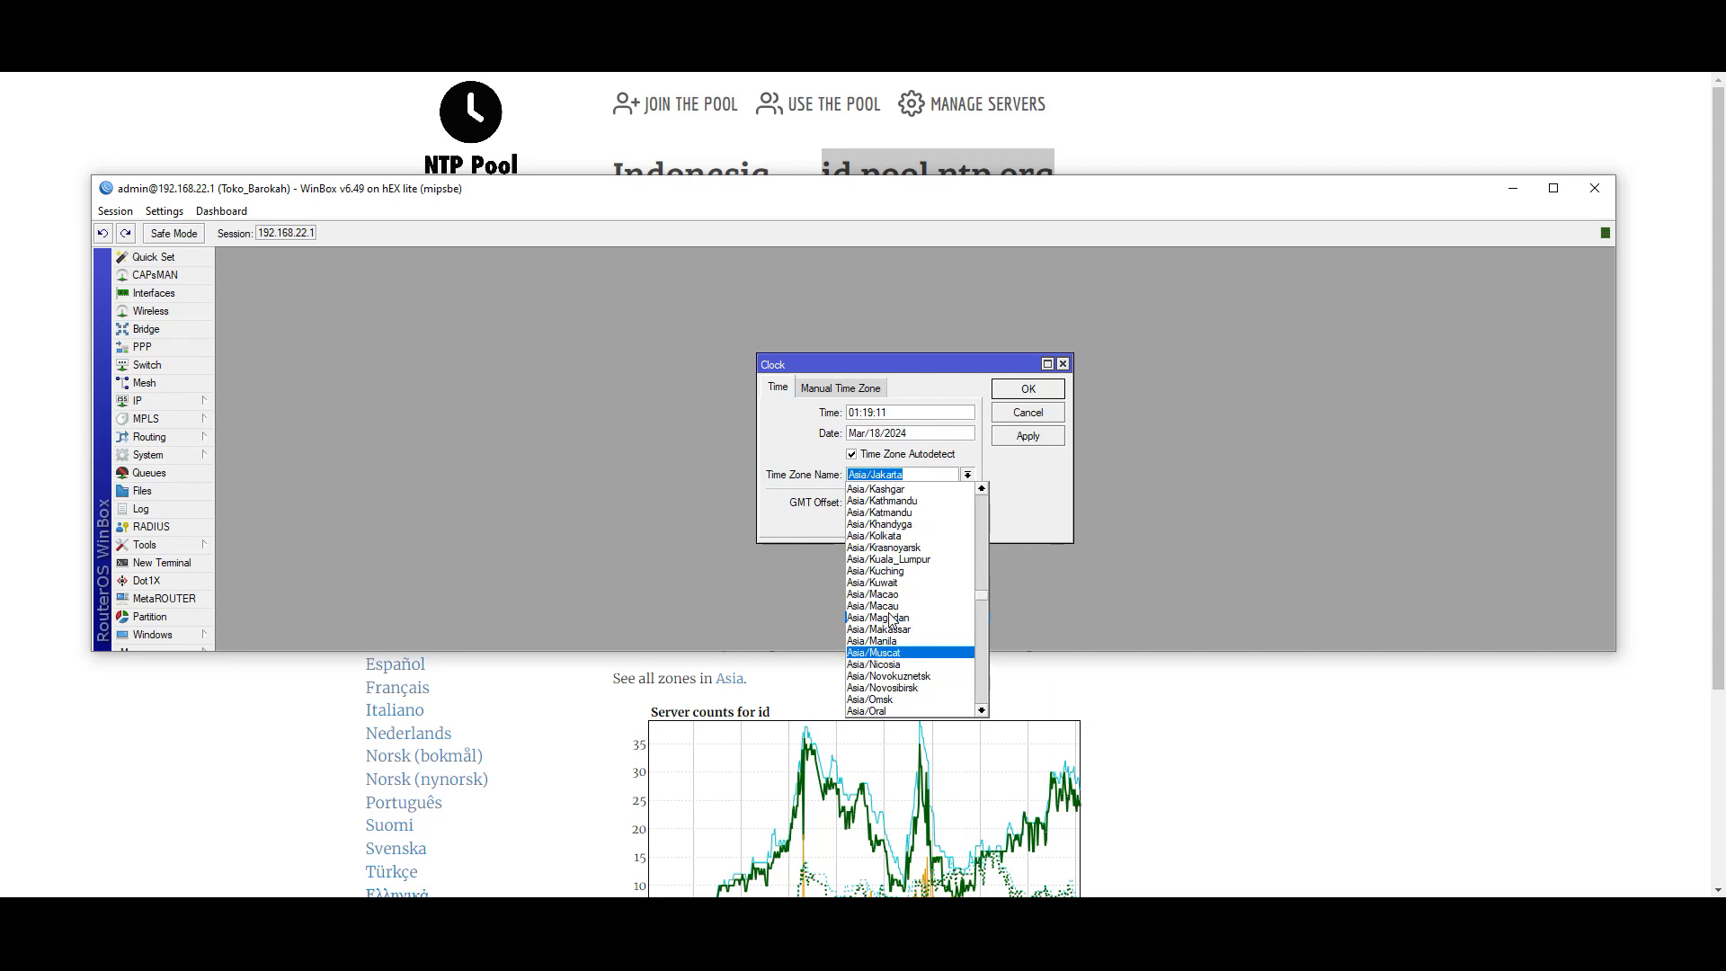
{"action": "scroll", "coordinate": [895, 532], "scroll_direction": "up", "scroll_amount": 4}
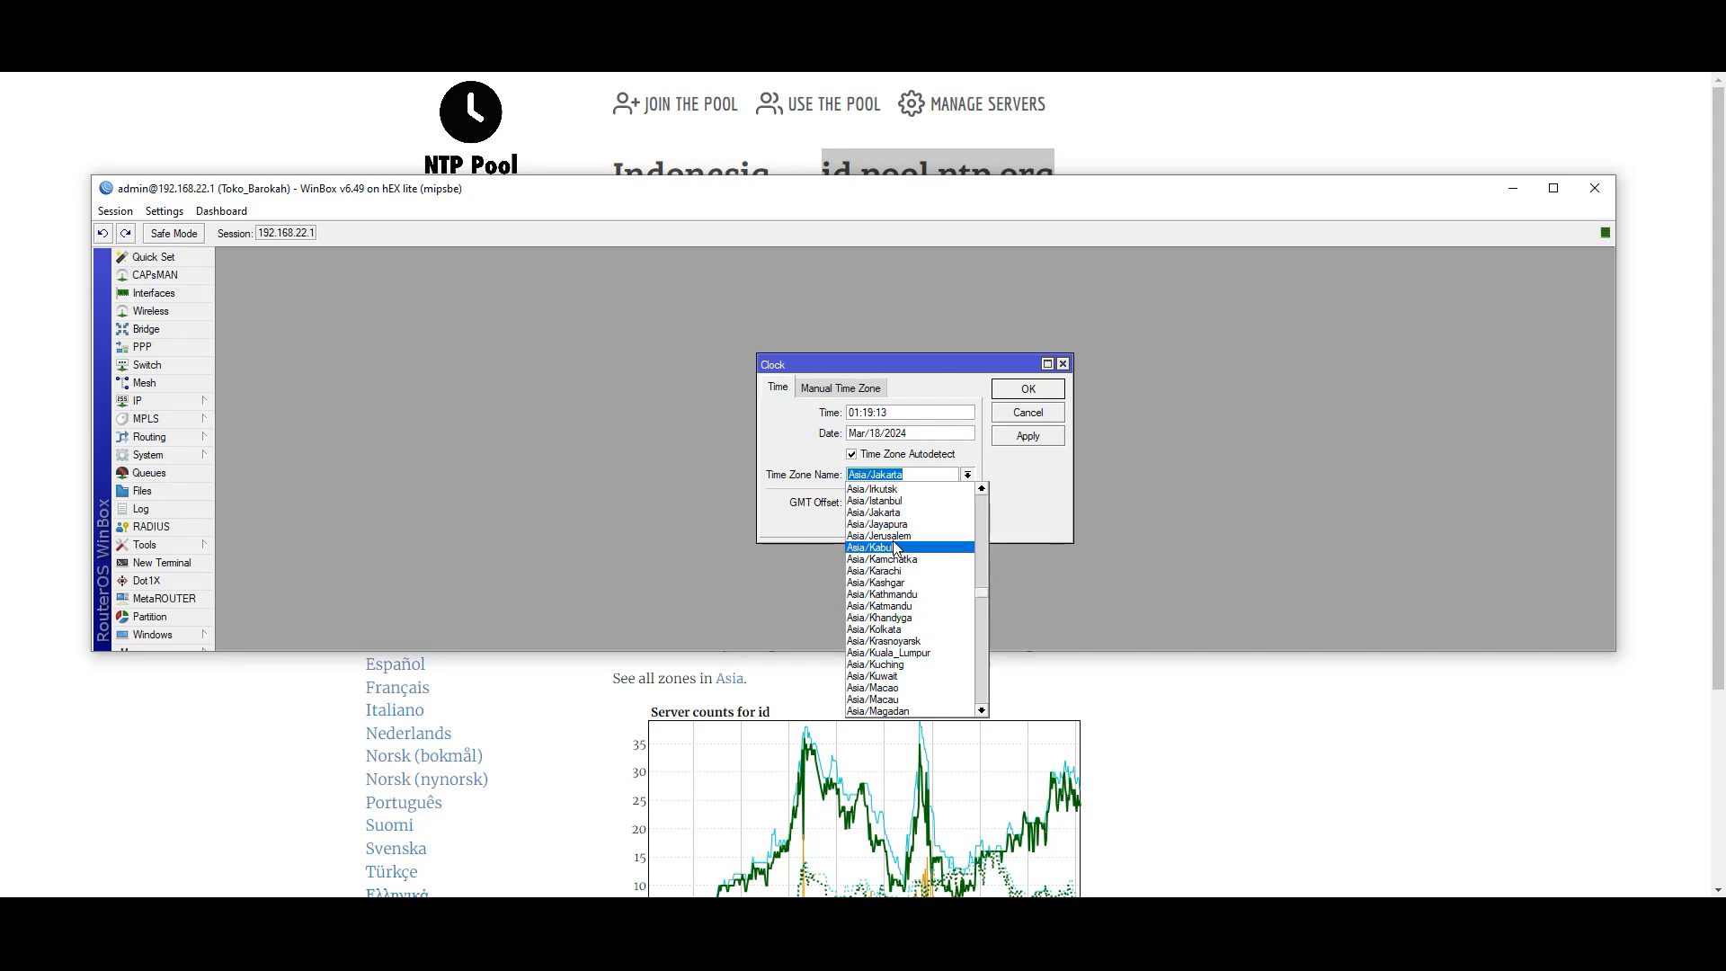
{"action": "left_click", "coordinate": [901, 514]}
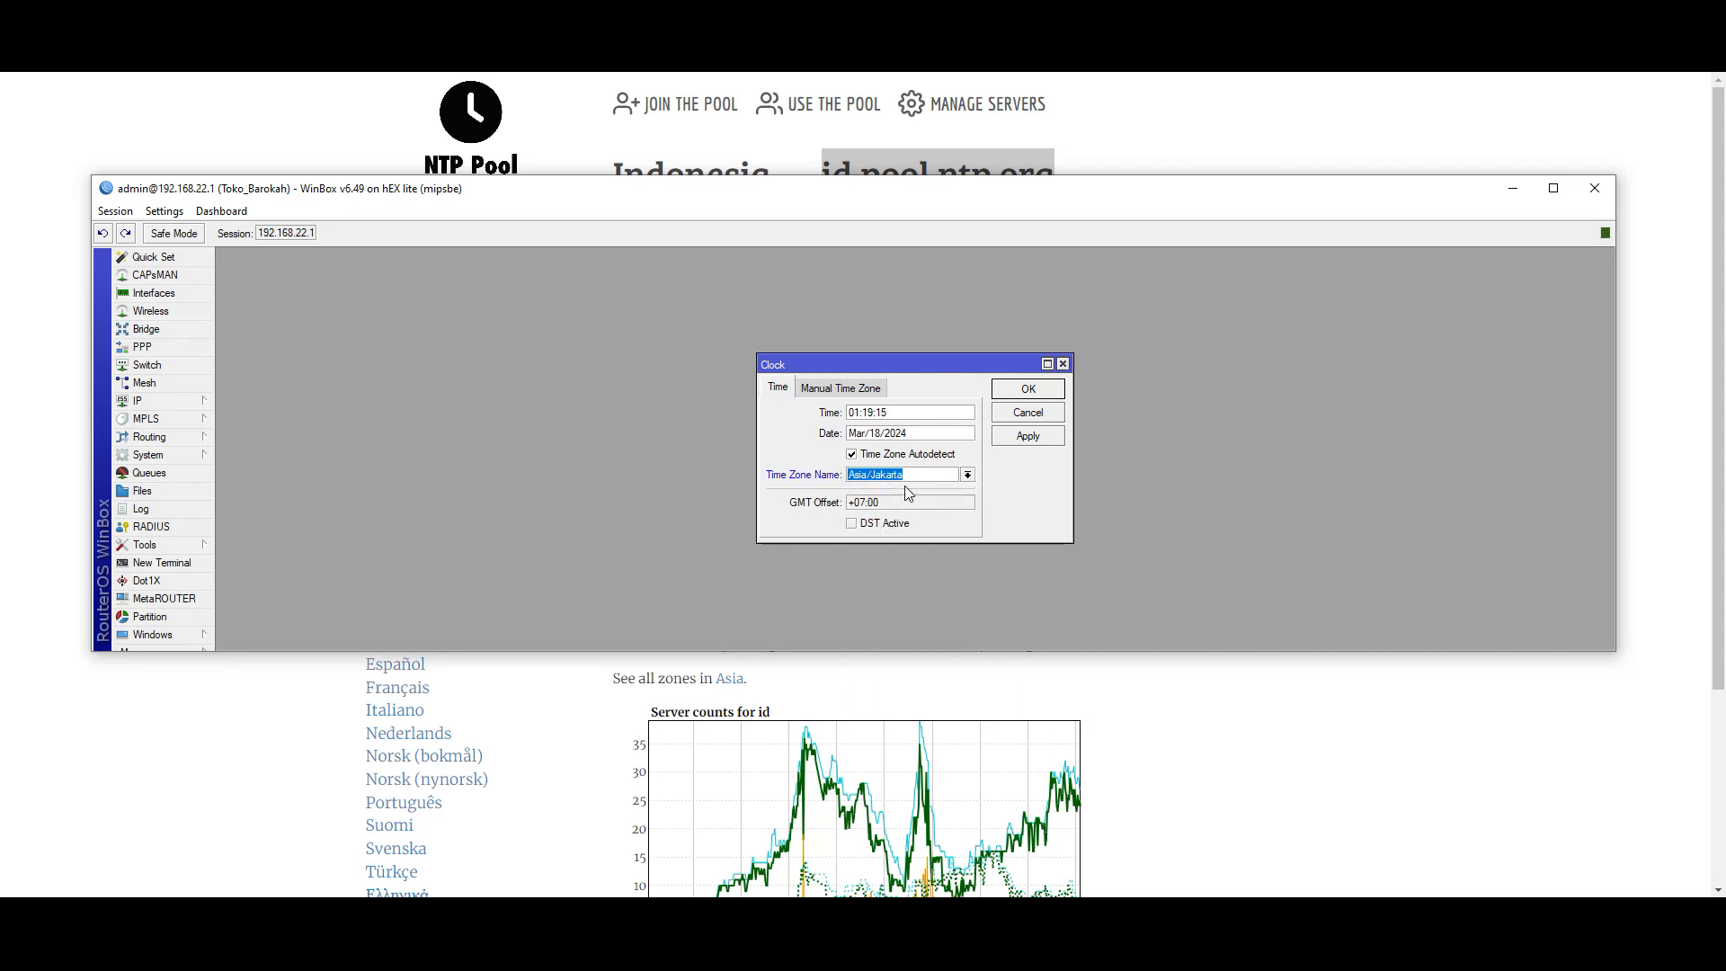
{"action": "left_click", "coordinate": [1002, 438]}
{"action": "left_click", "coordinate": [1027, 390]}
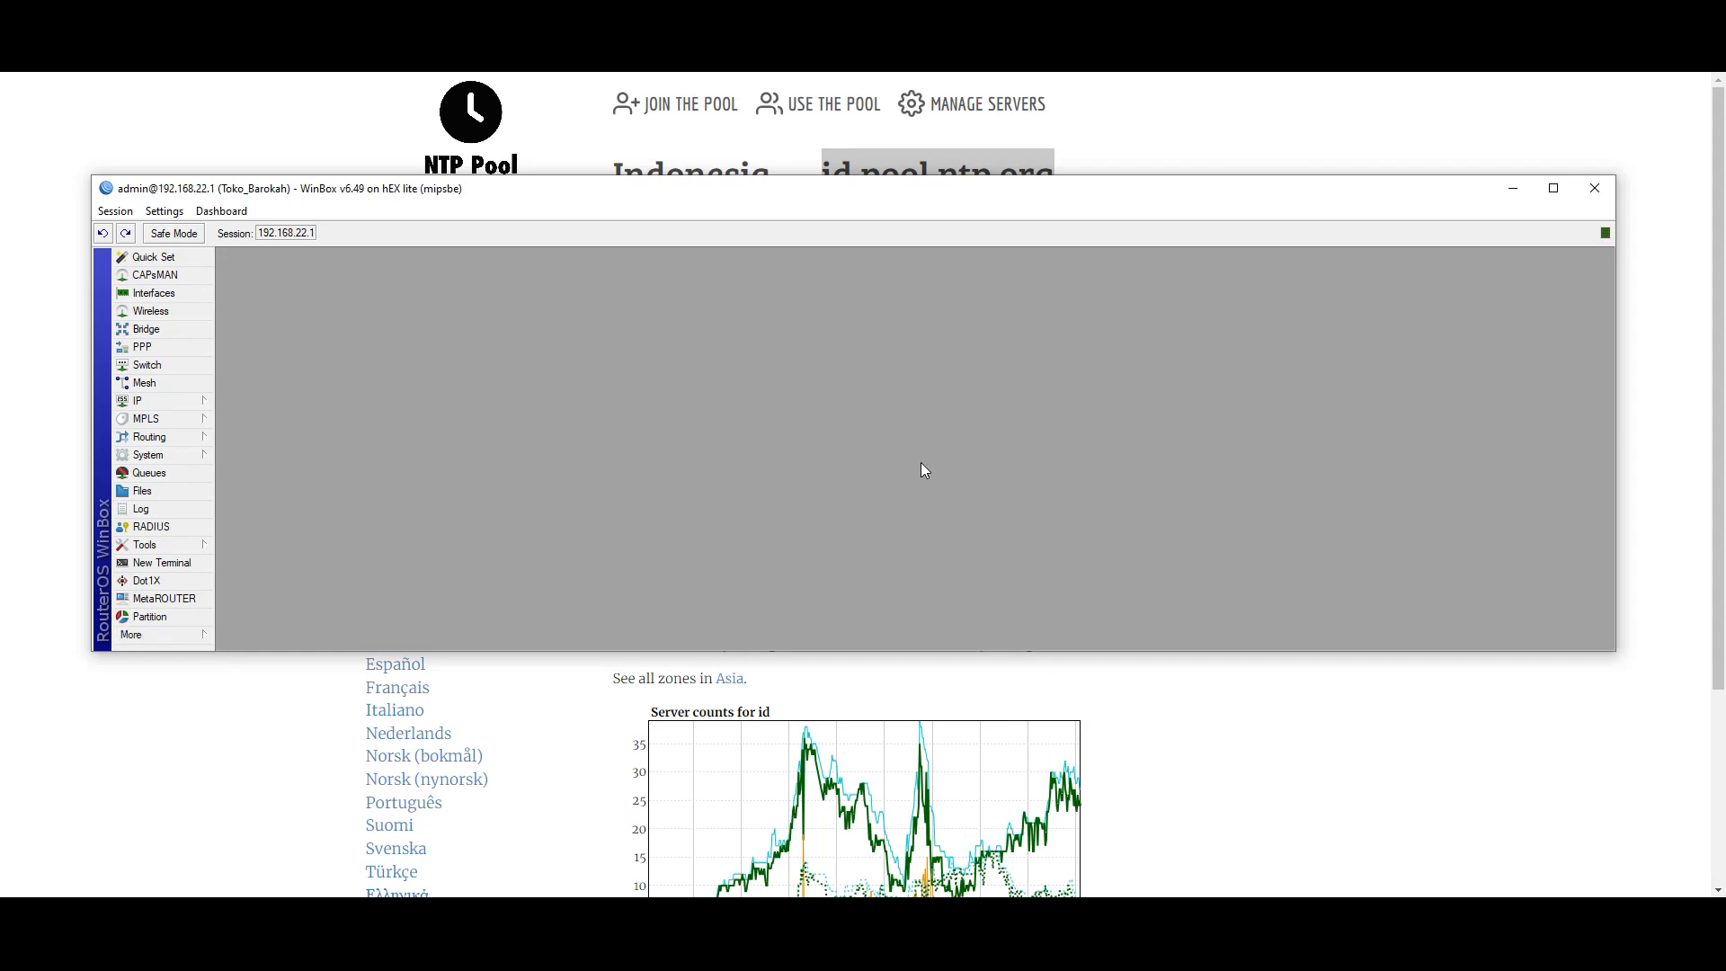
- Close the DHCP Client list and open IP > DHCP Server, showing dhcp1 on ether2_komputer
{"action": "left_click", "coordinate": [1628, 73]}
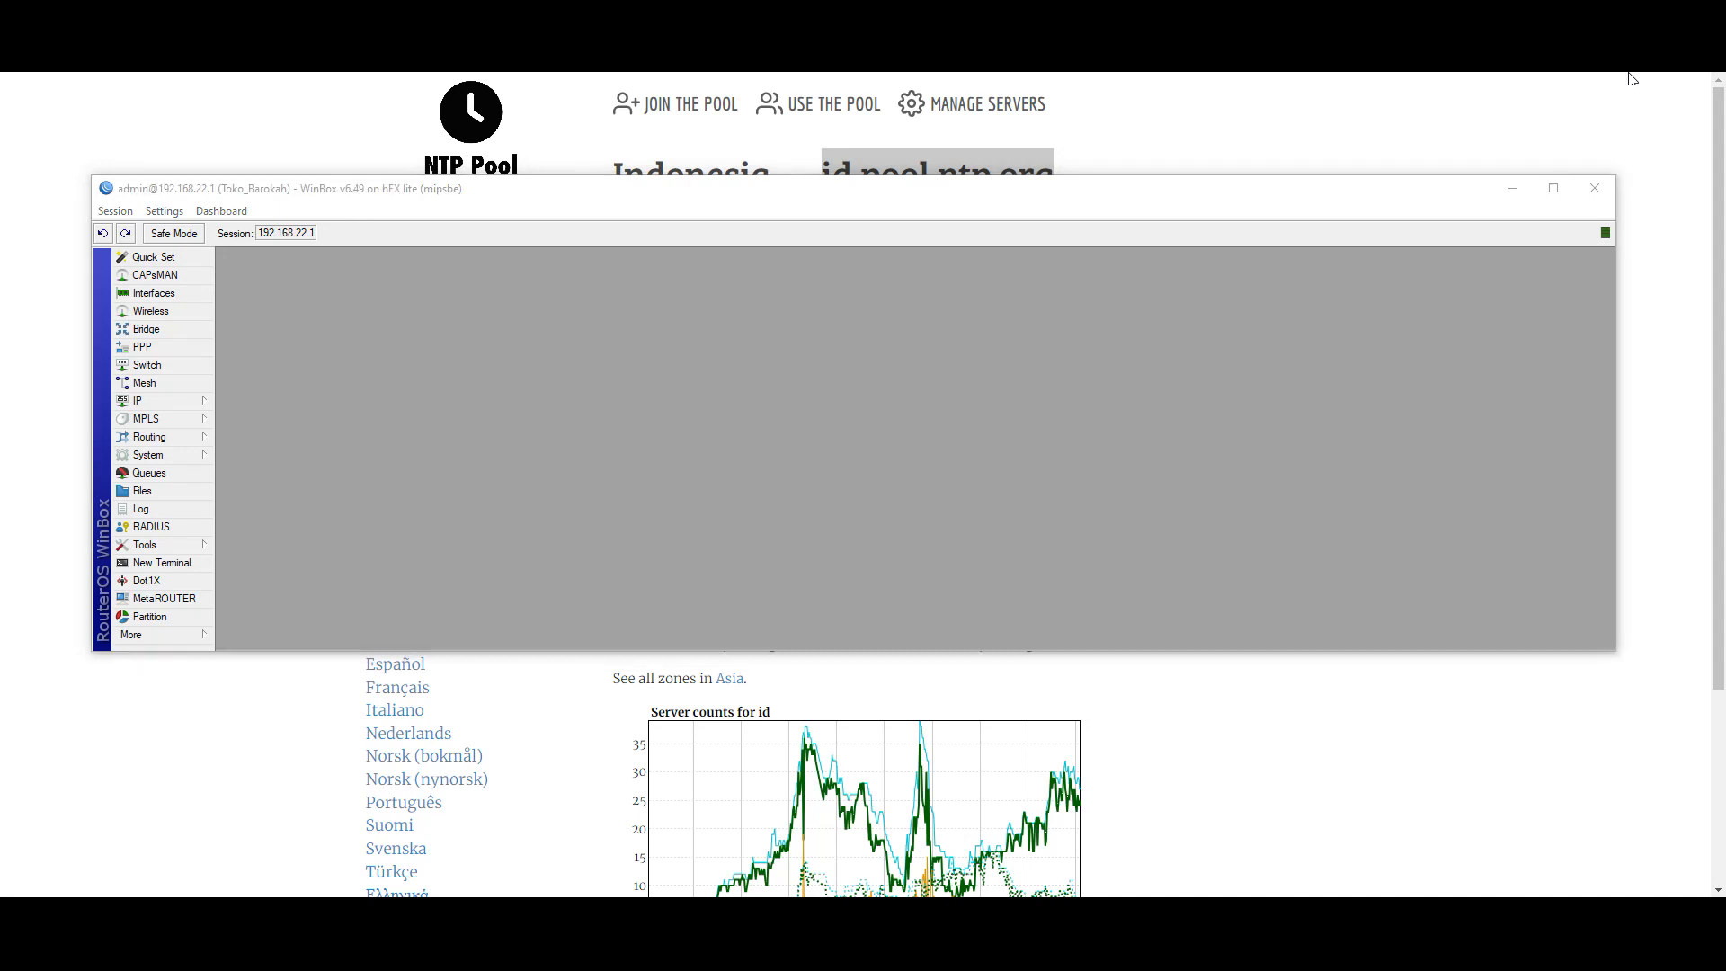
{"action": "left_click", "coordinate": [155, 404]}
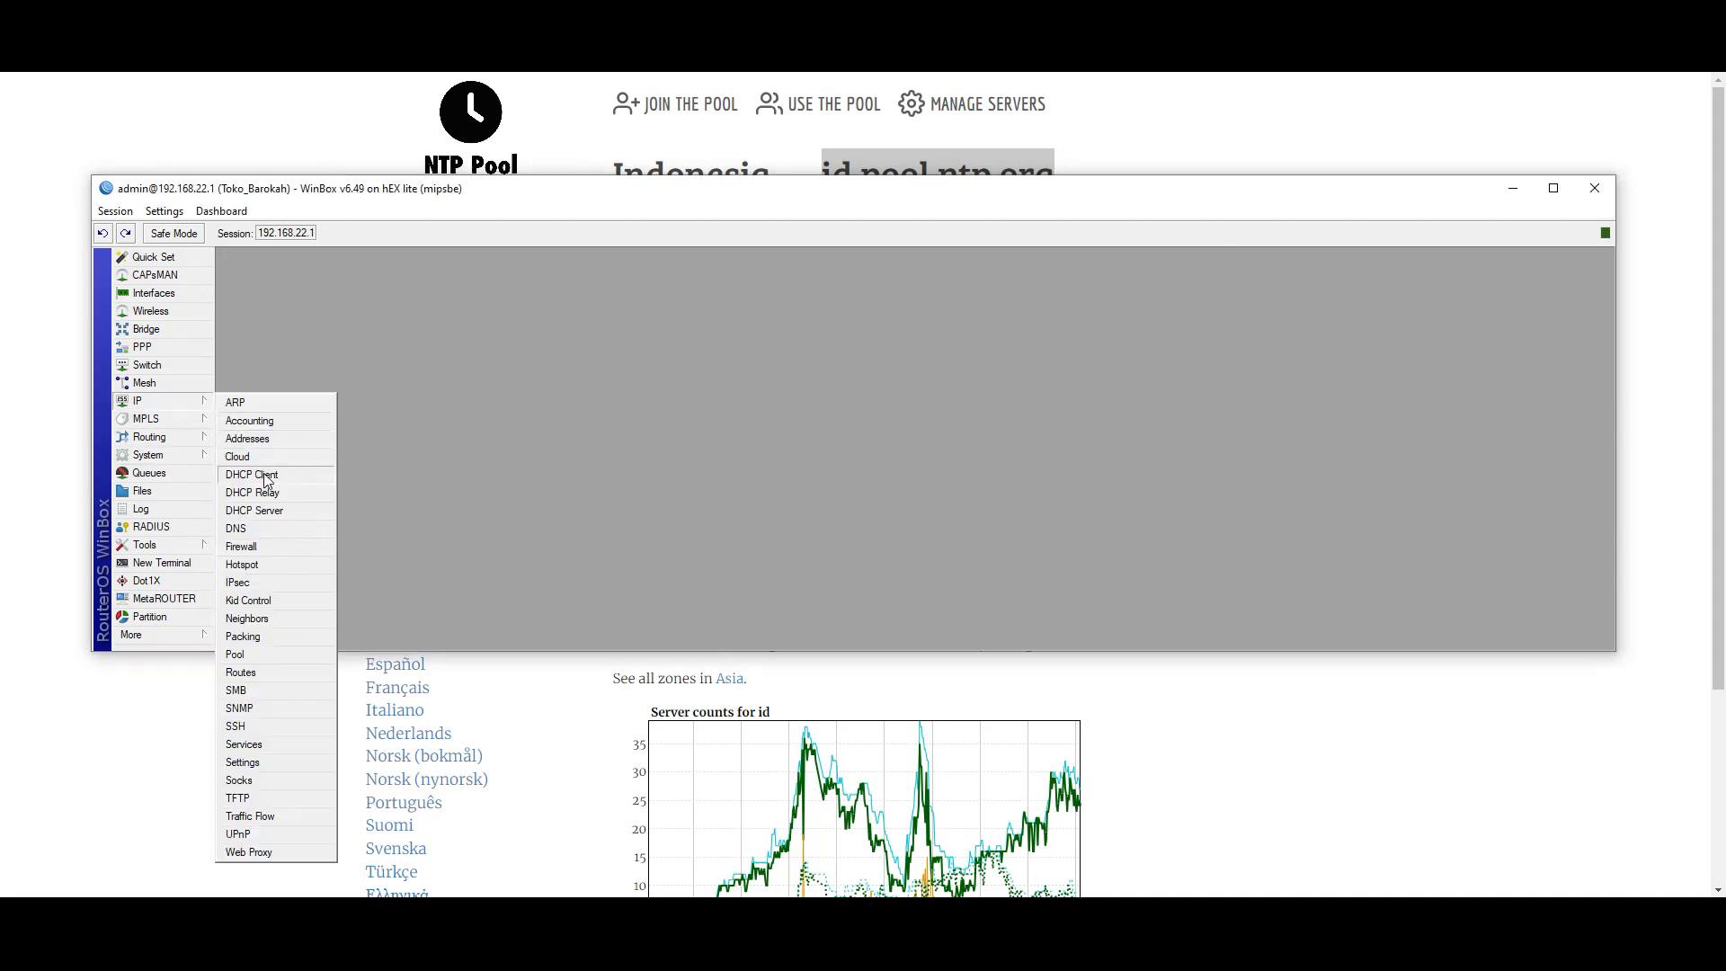
{"action": "left_click", "coordinate": [263, 474]}
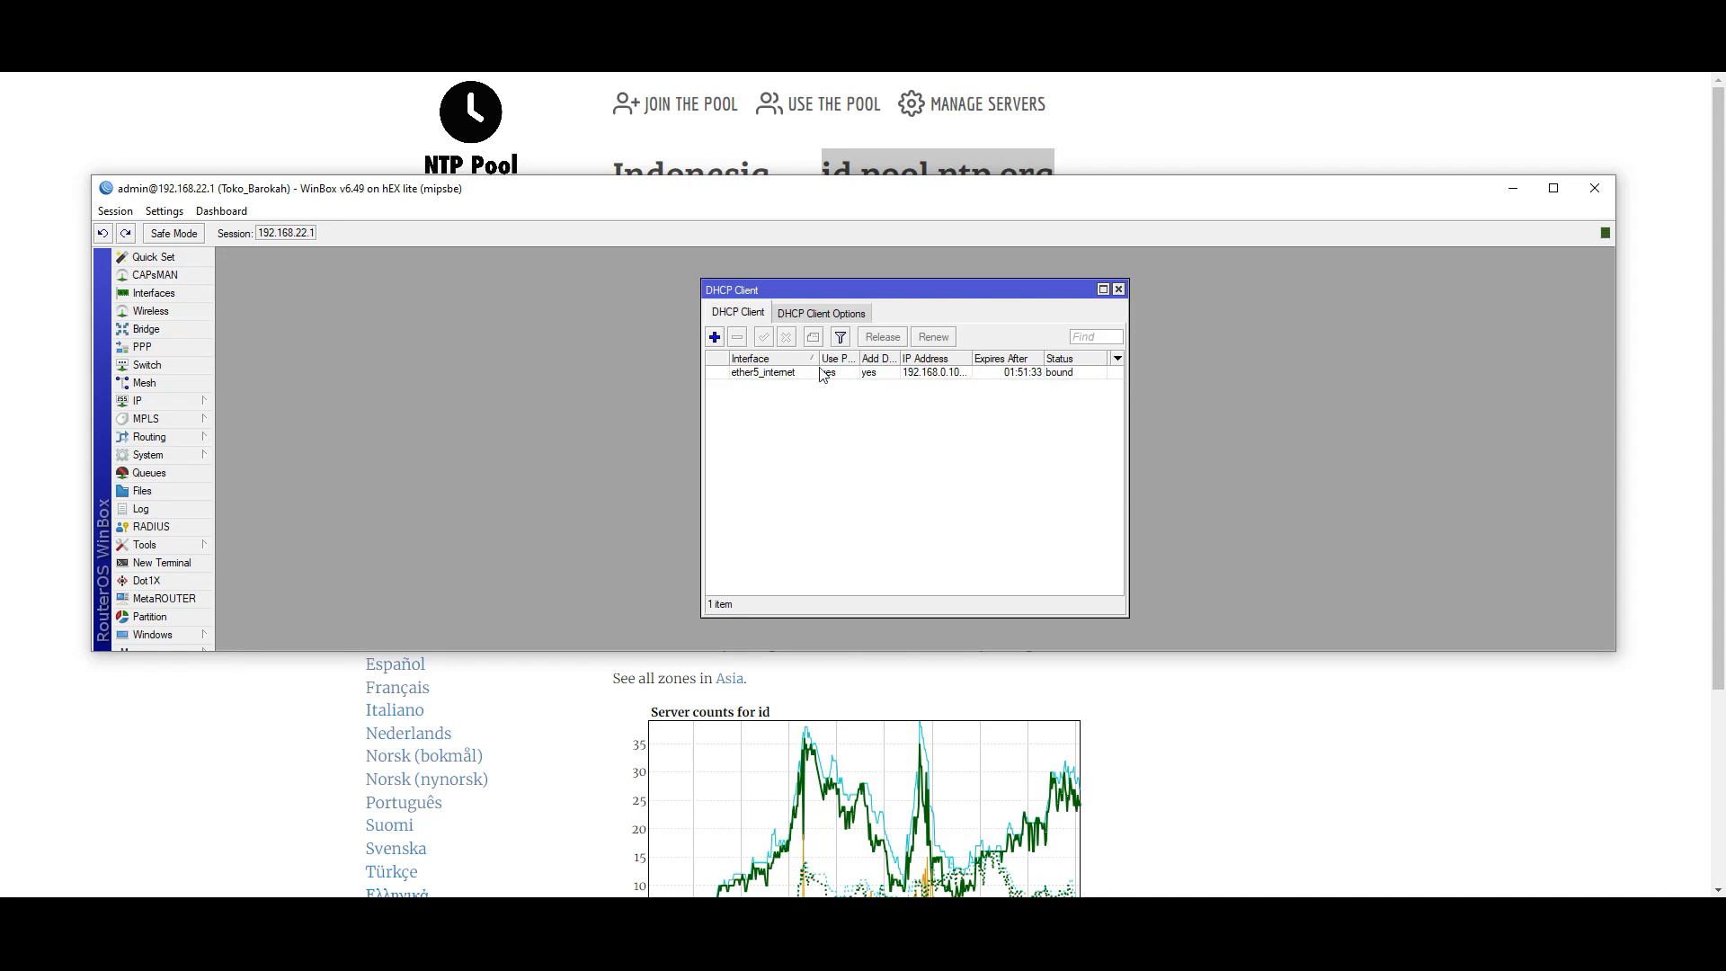
{"action": "left_click", "coordinate": [1118, 291]}
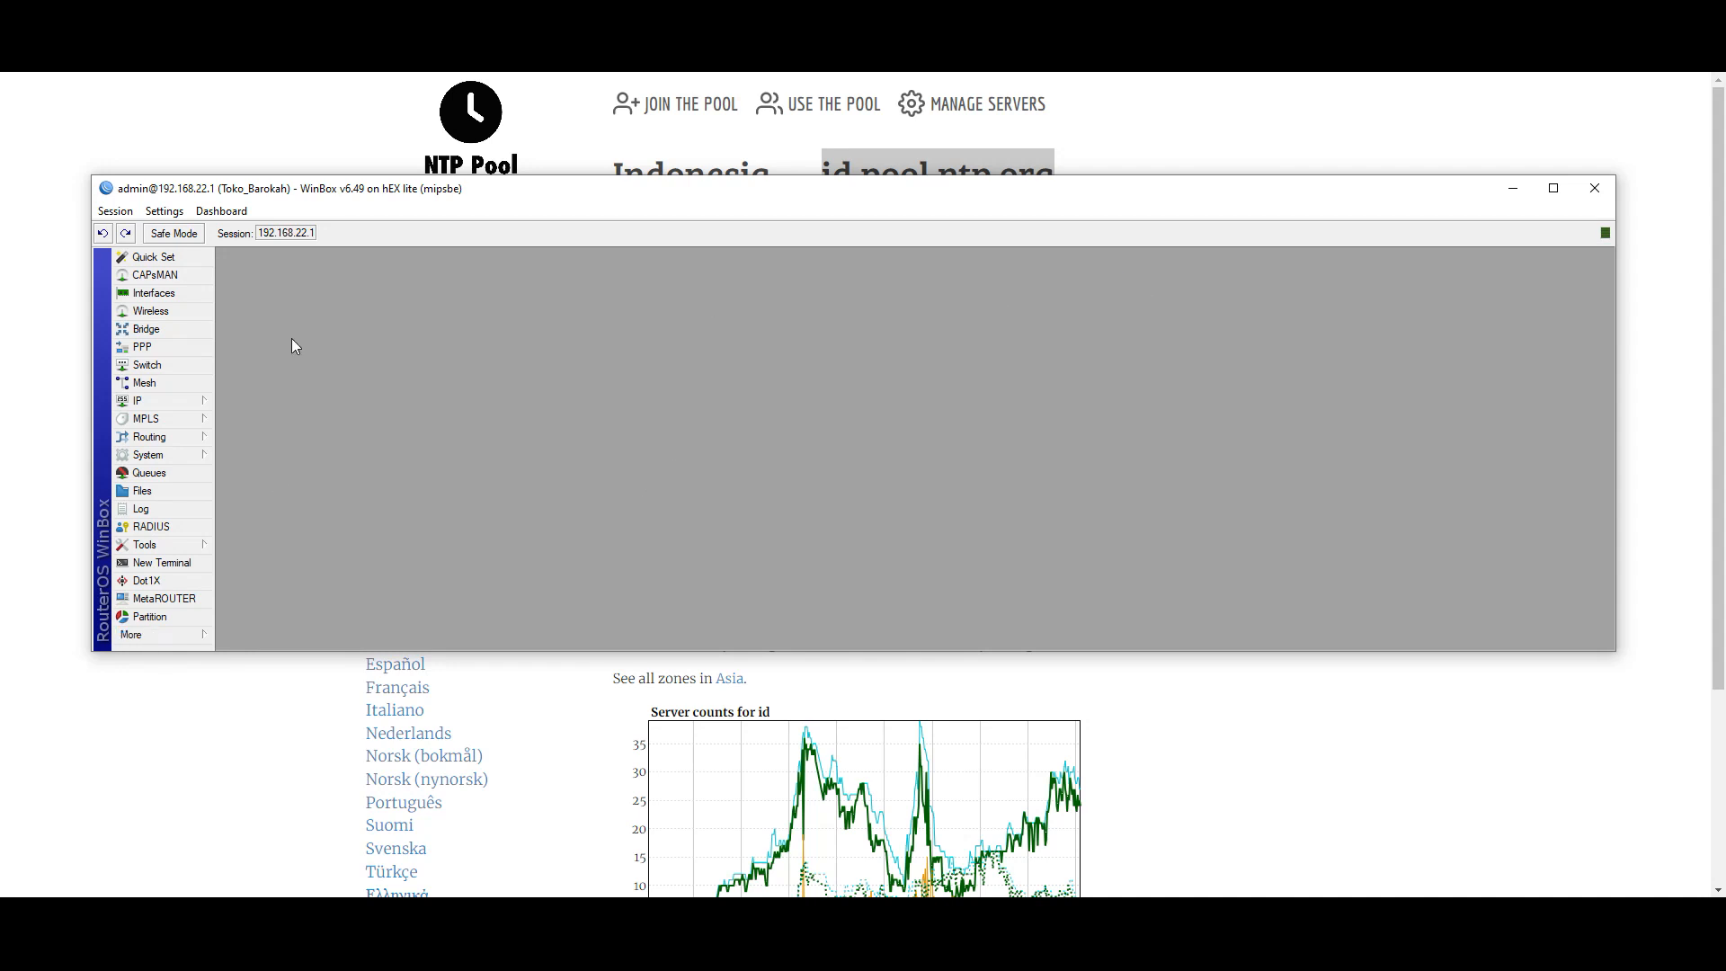
{"action": "left_click", "coordinate": [164, 400]}
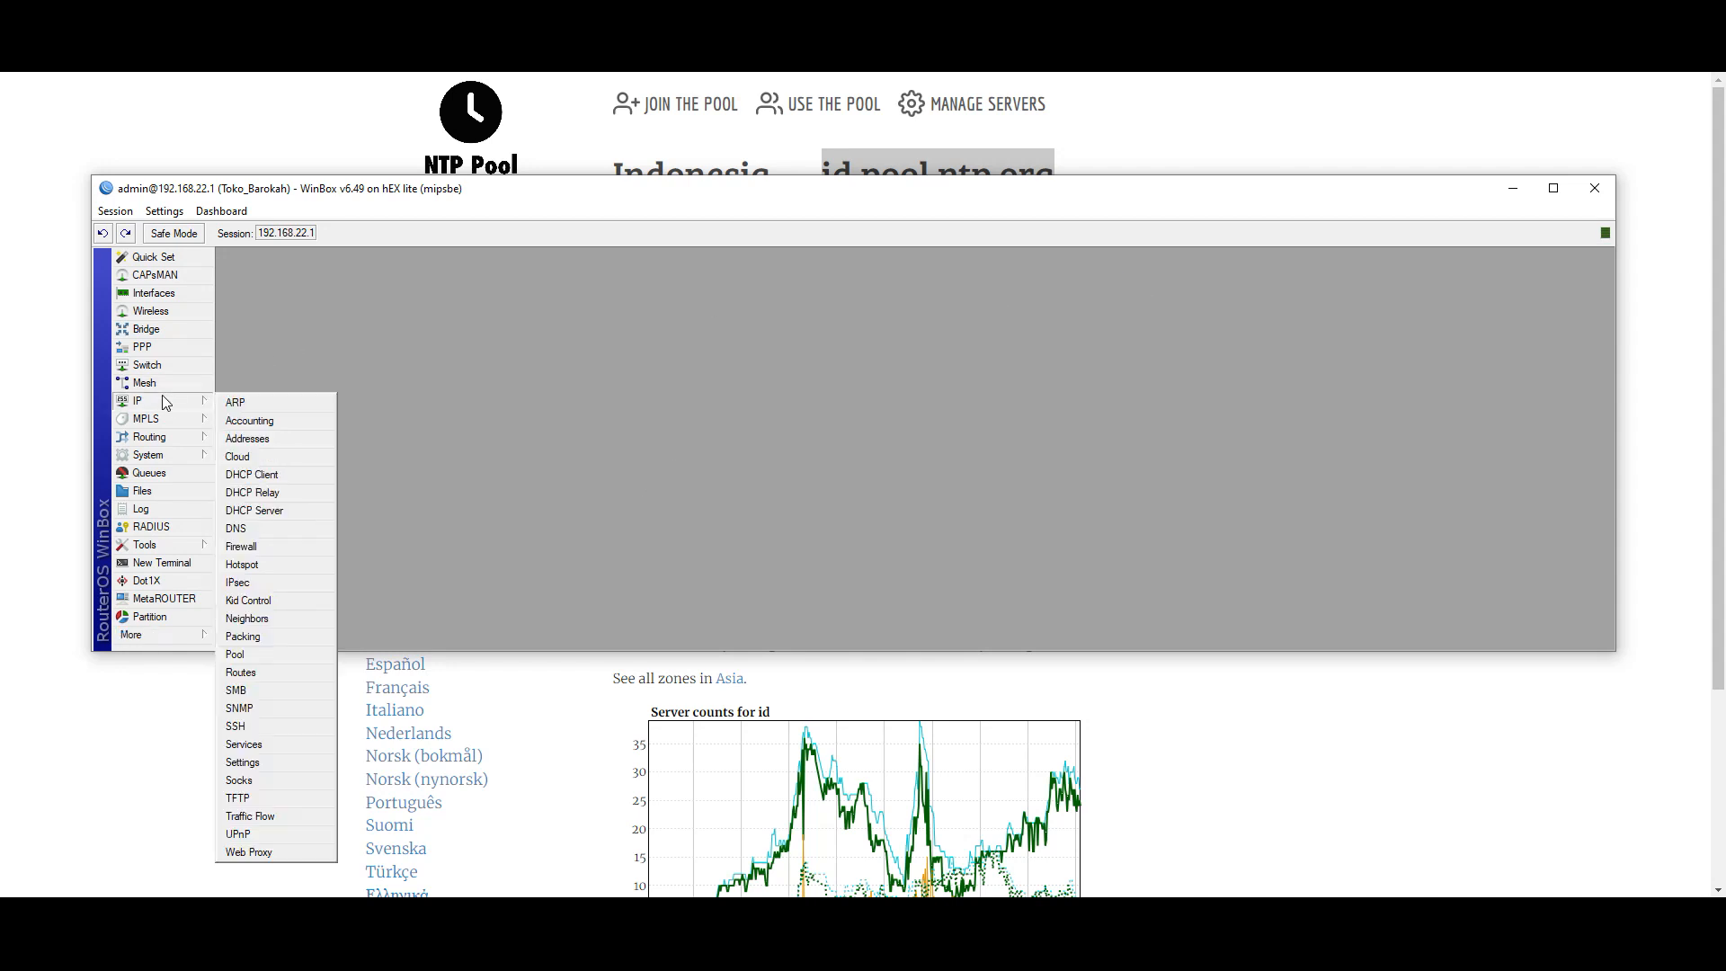
{"action": "left_click", "coordinate": [277, 510]}
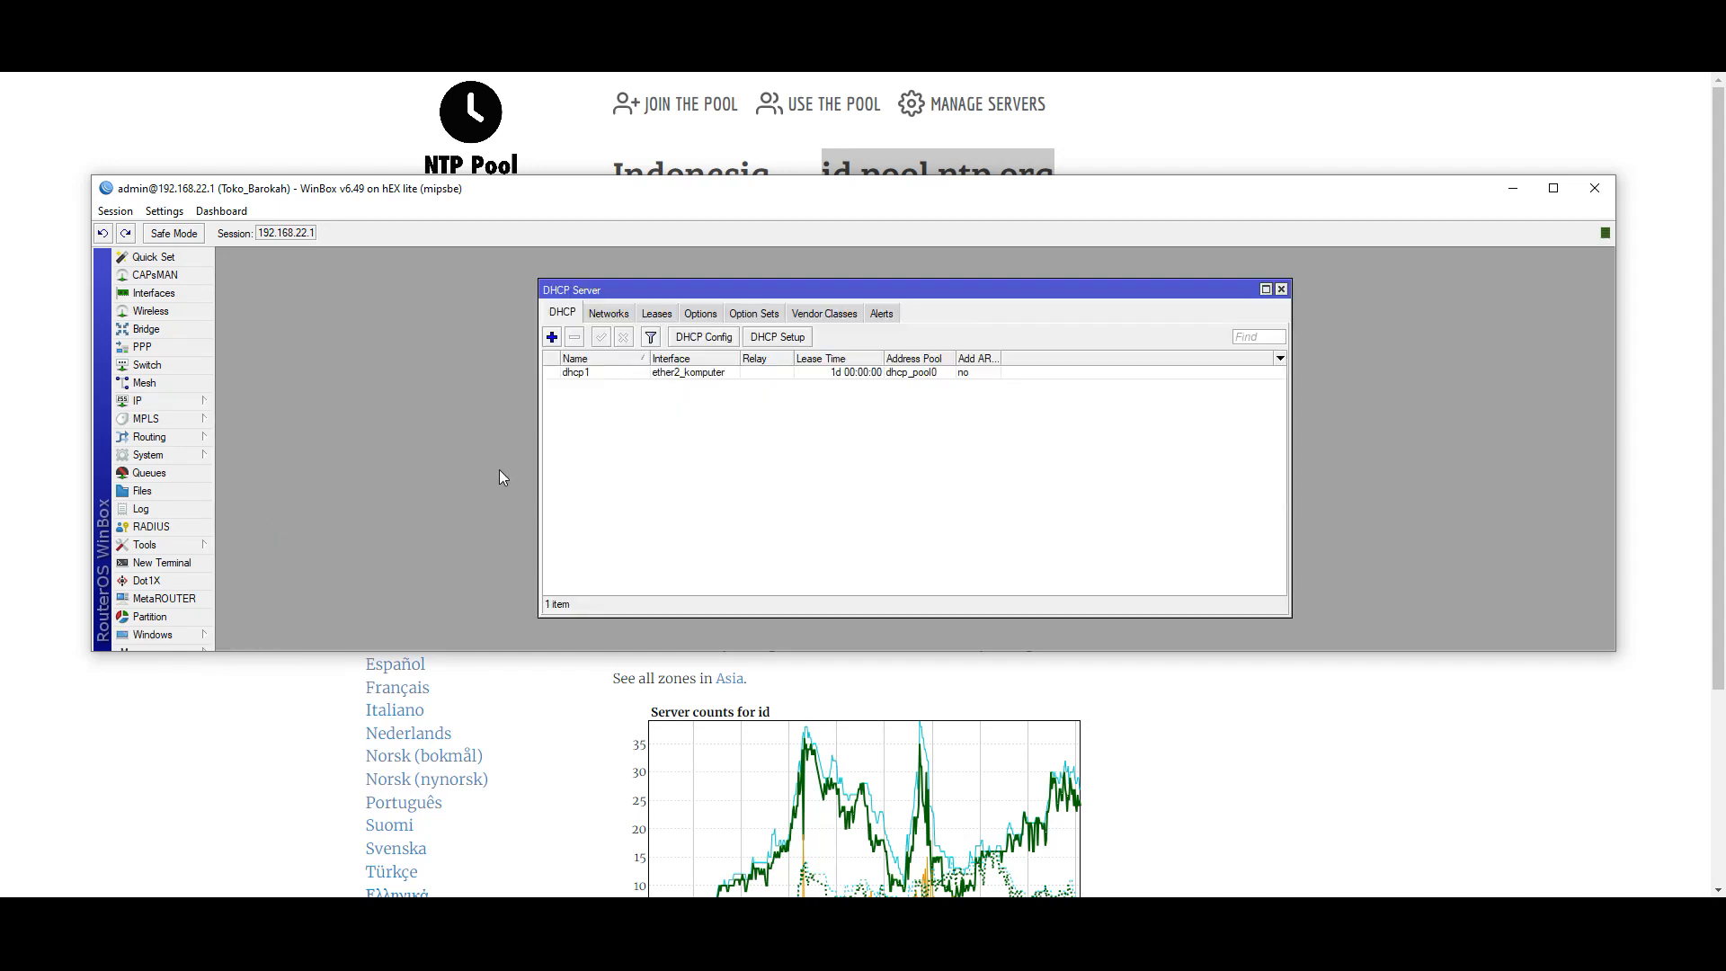
{"action": "left_click", "coordinate": [156, 401]}
- Open the Interface List and inspect the ether2_komputer interface properties
{"action": "left_click", "coordinate": [153, 293]}
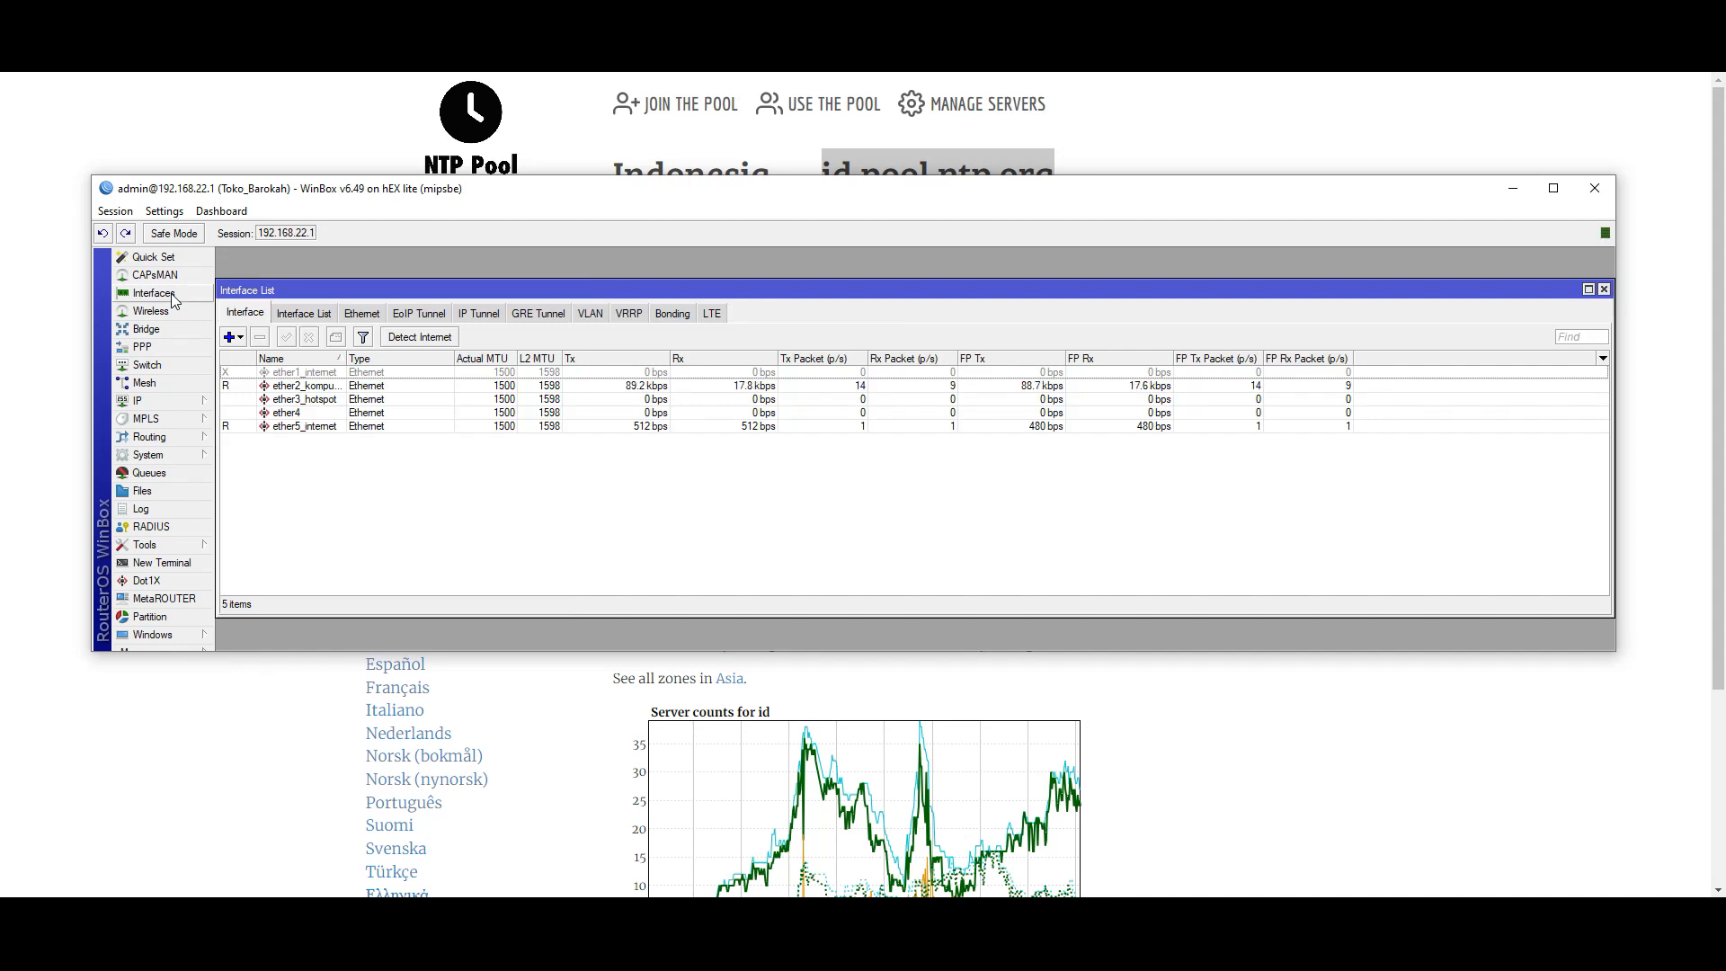
{"action": "left_click", "coordinate": [319, 388]}
{"action": "right_click", "coordinate": [319, 389]}
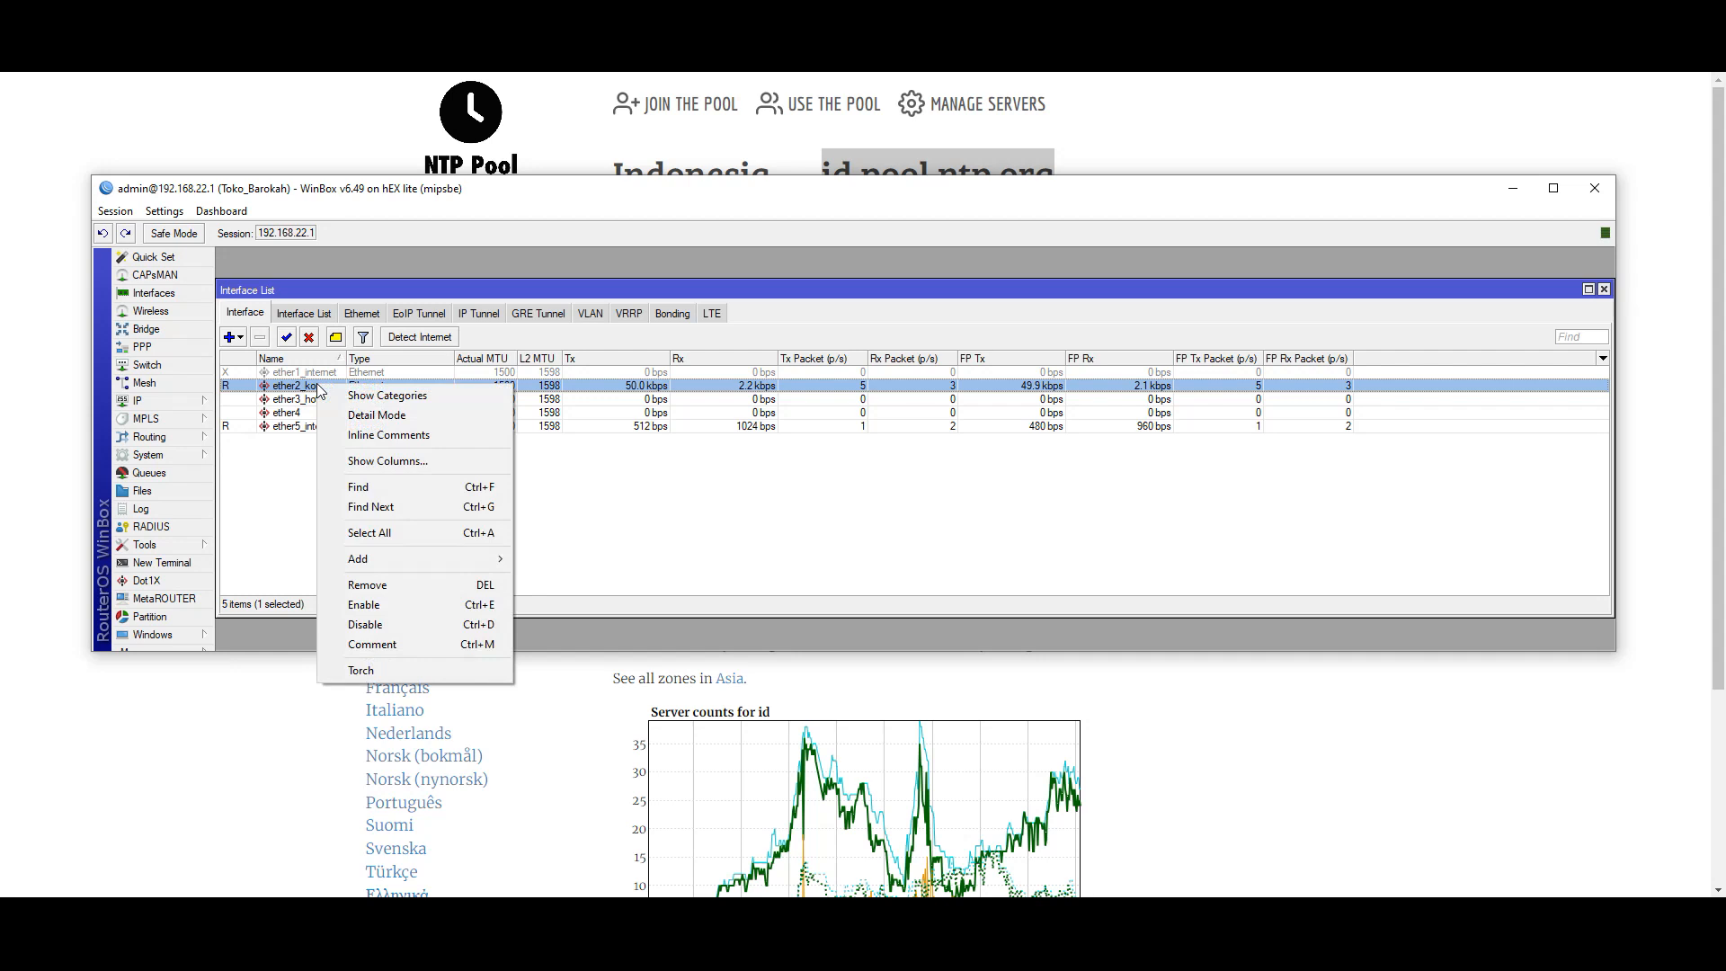
{"action": "left_click", "coordinate": [312, 386]}
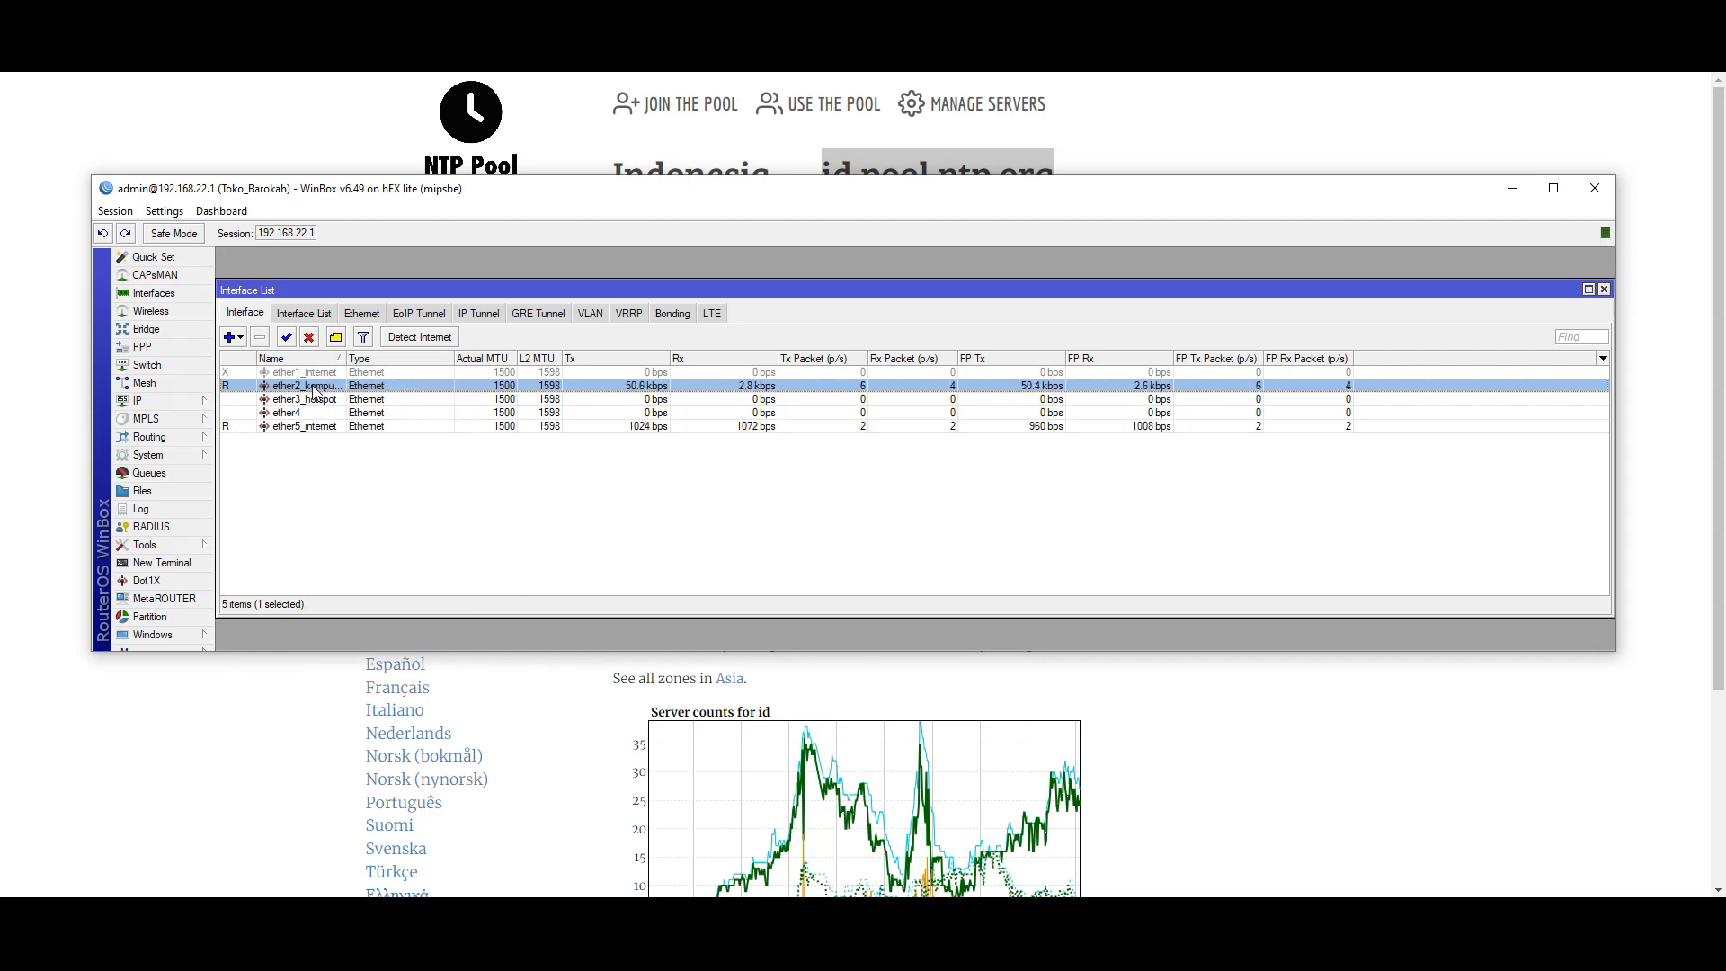
{"action": "double_click", "coordinate": [312, 387]}
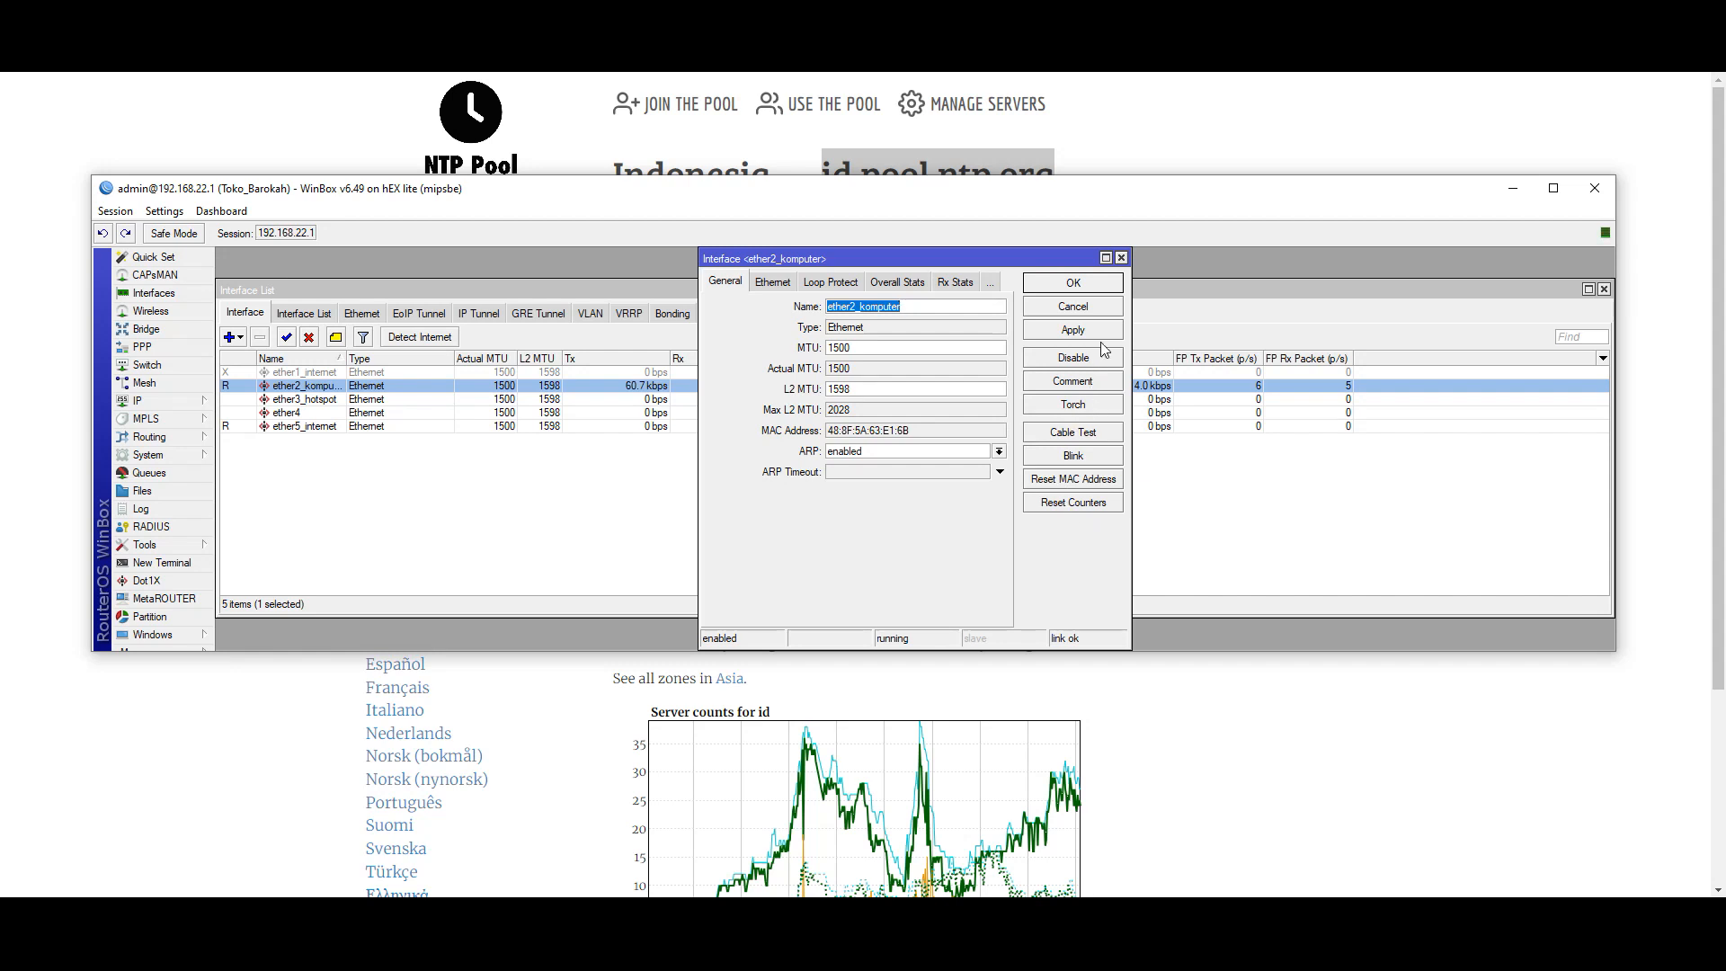
{"action": "left_click", "coordinate": [1121, 258]}
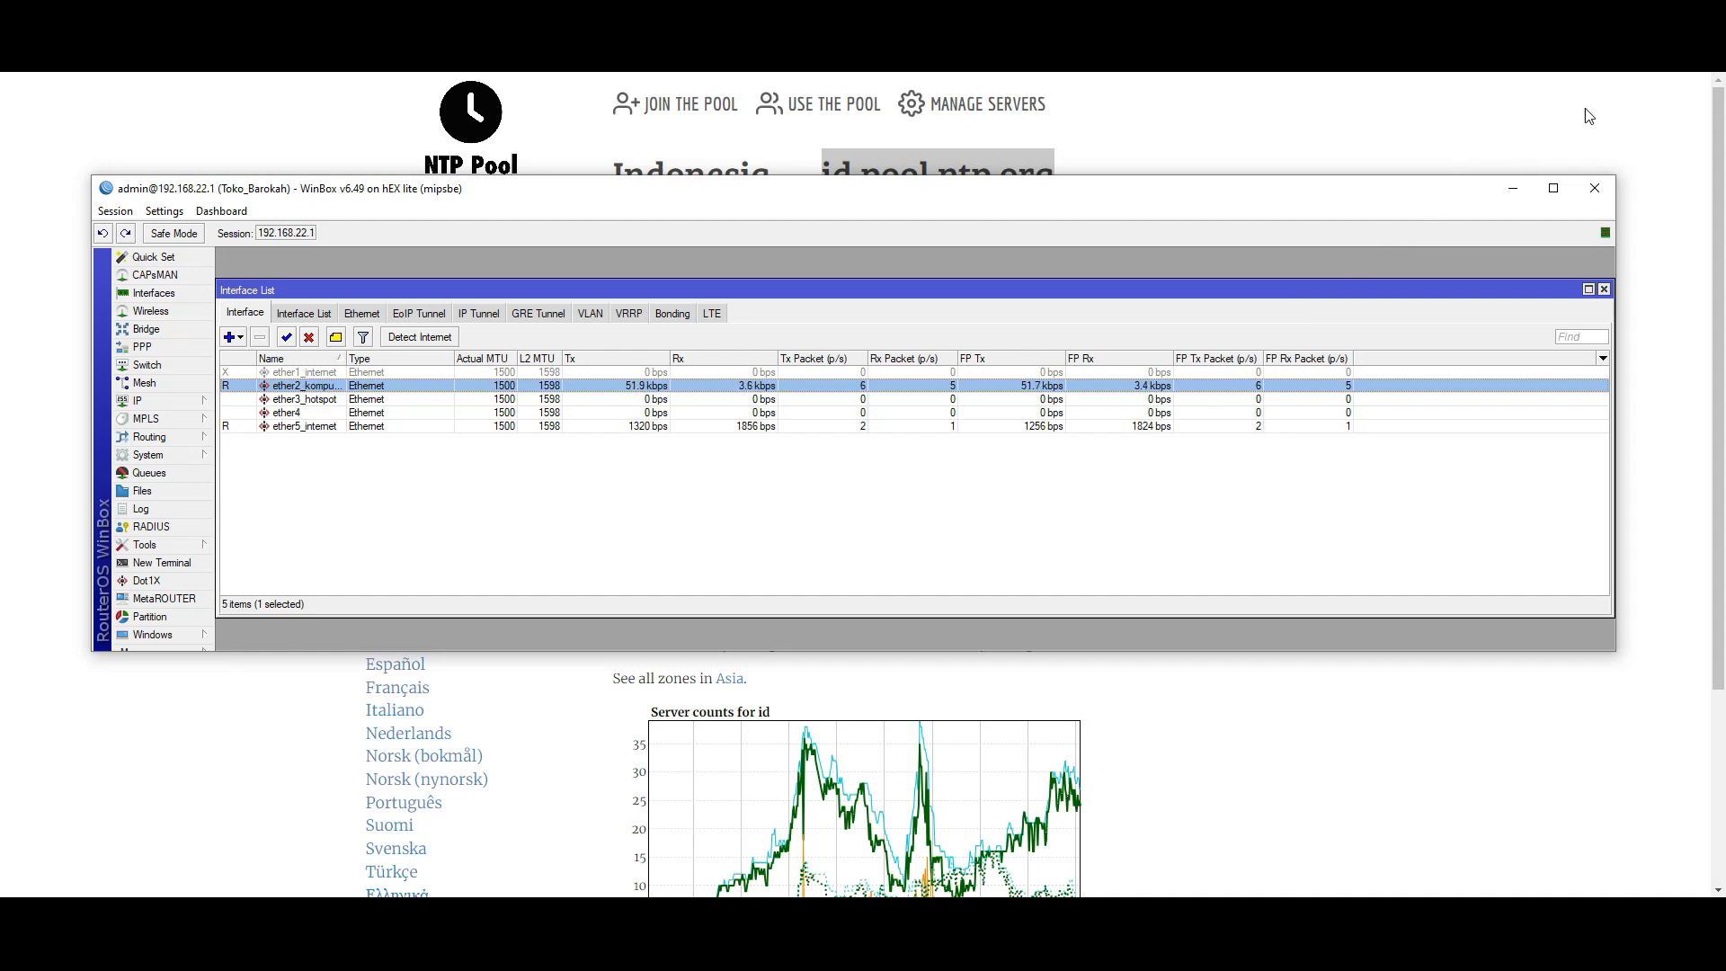
{"action": "left_click", "coordinate": [1625, 64]}
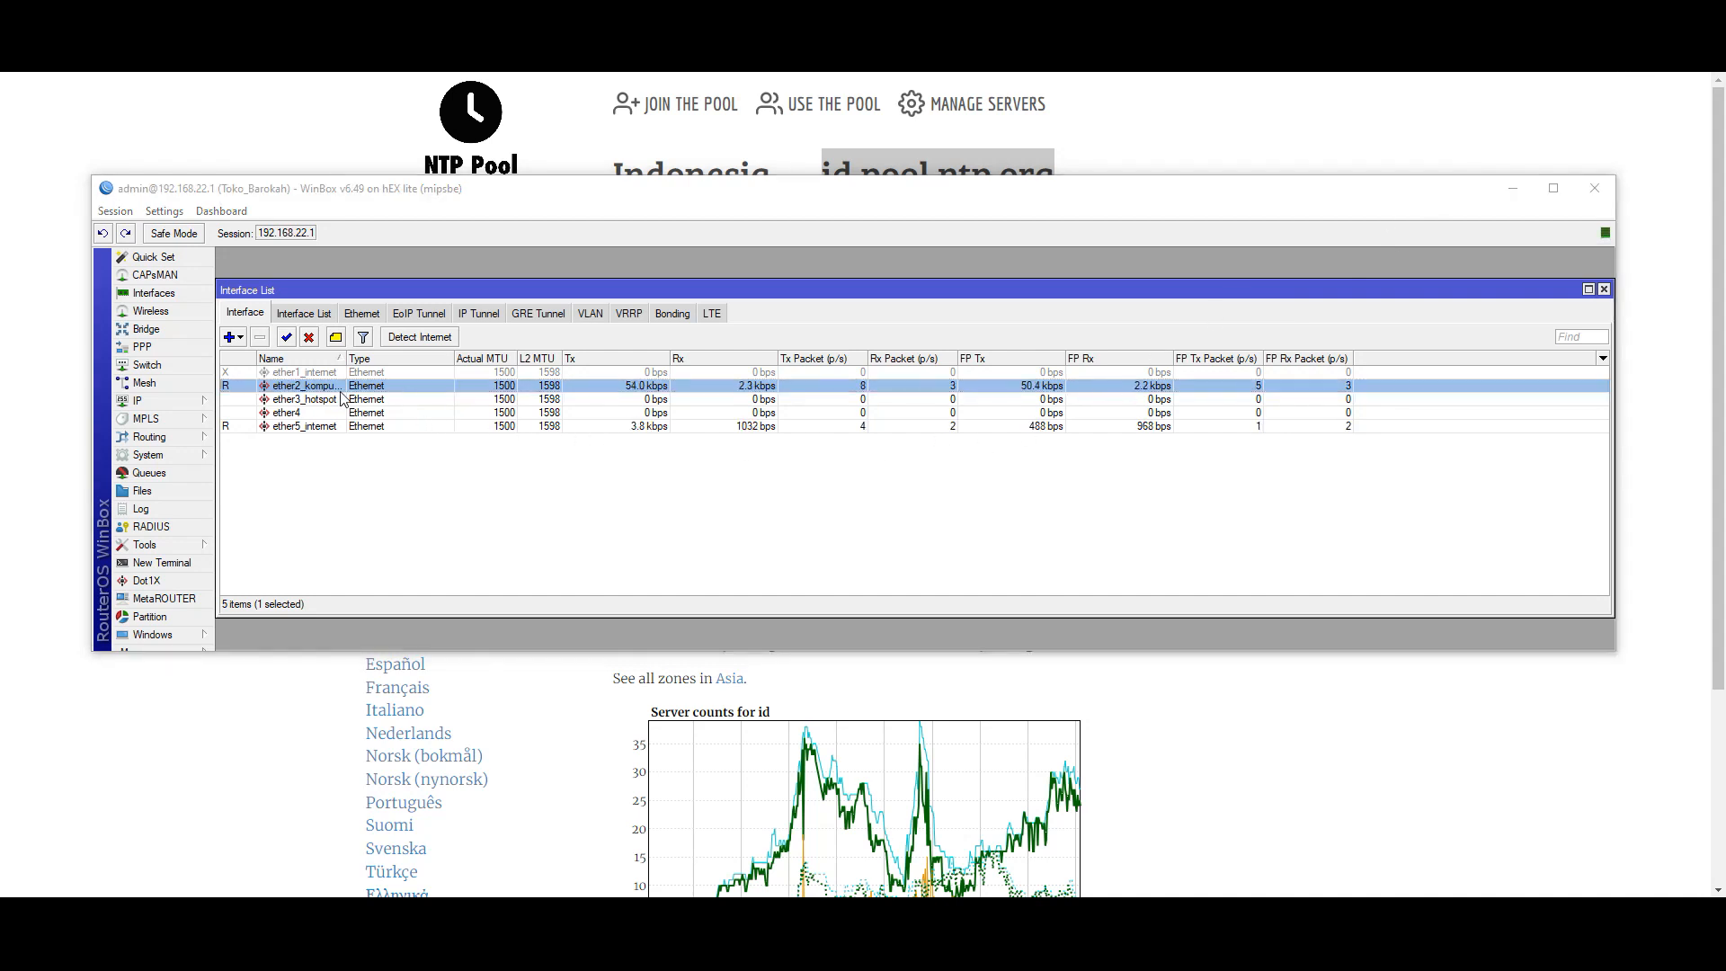
- Check ether2_komputer's Traffic page: about 50 kbps transmit and 2.2 kbps receive
{"action": "double_click", "coordinate": [369, 391]}
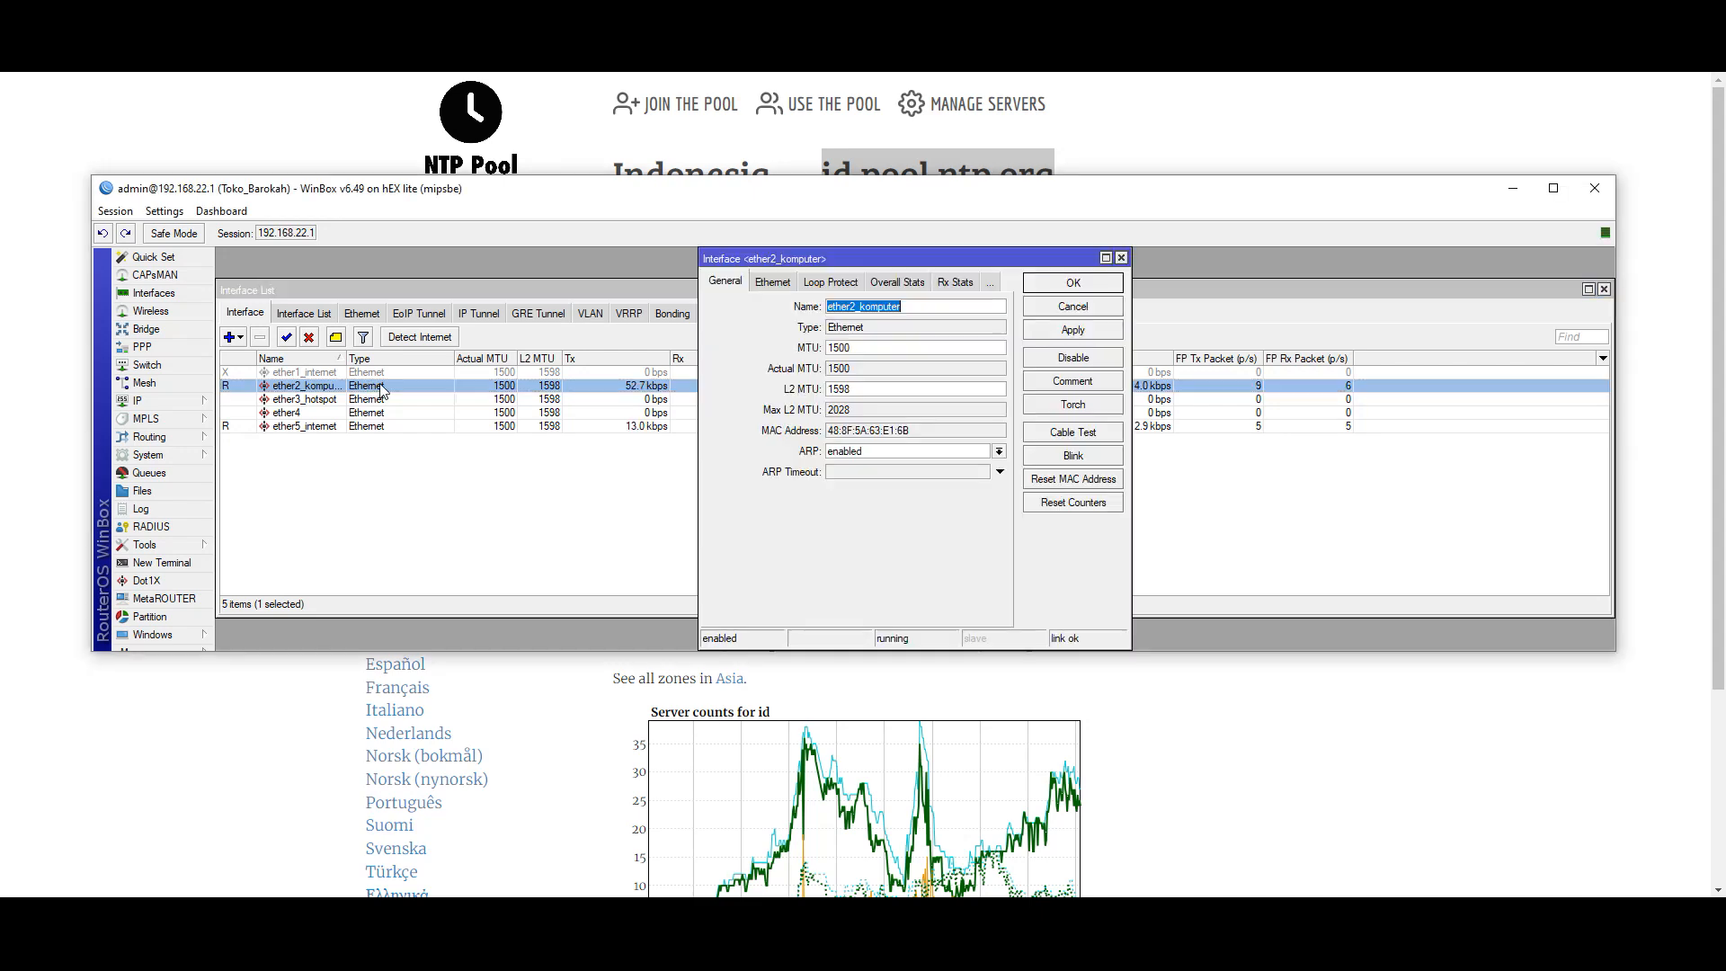
{"action": "left_click", "coordinate": [990, 283]}
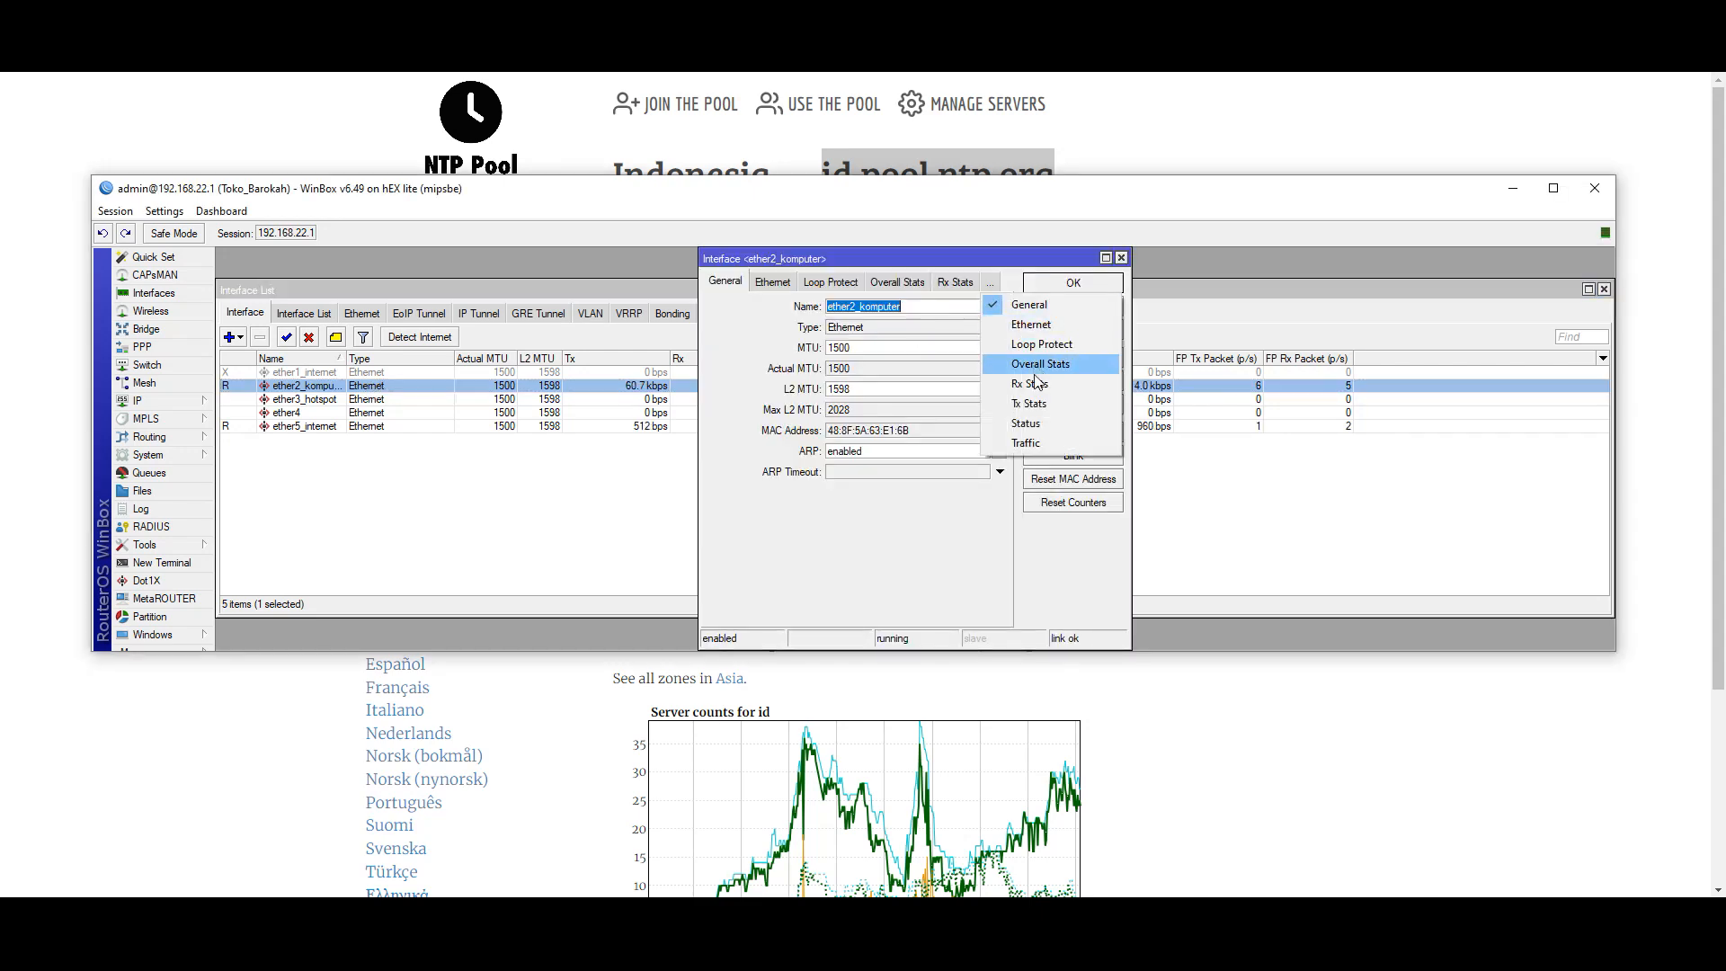
{"action": "left_click", "coordinate": [1024, 444]}
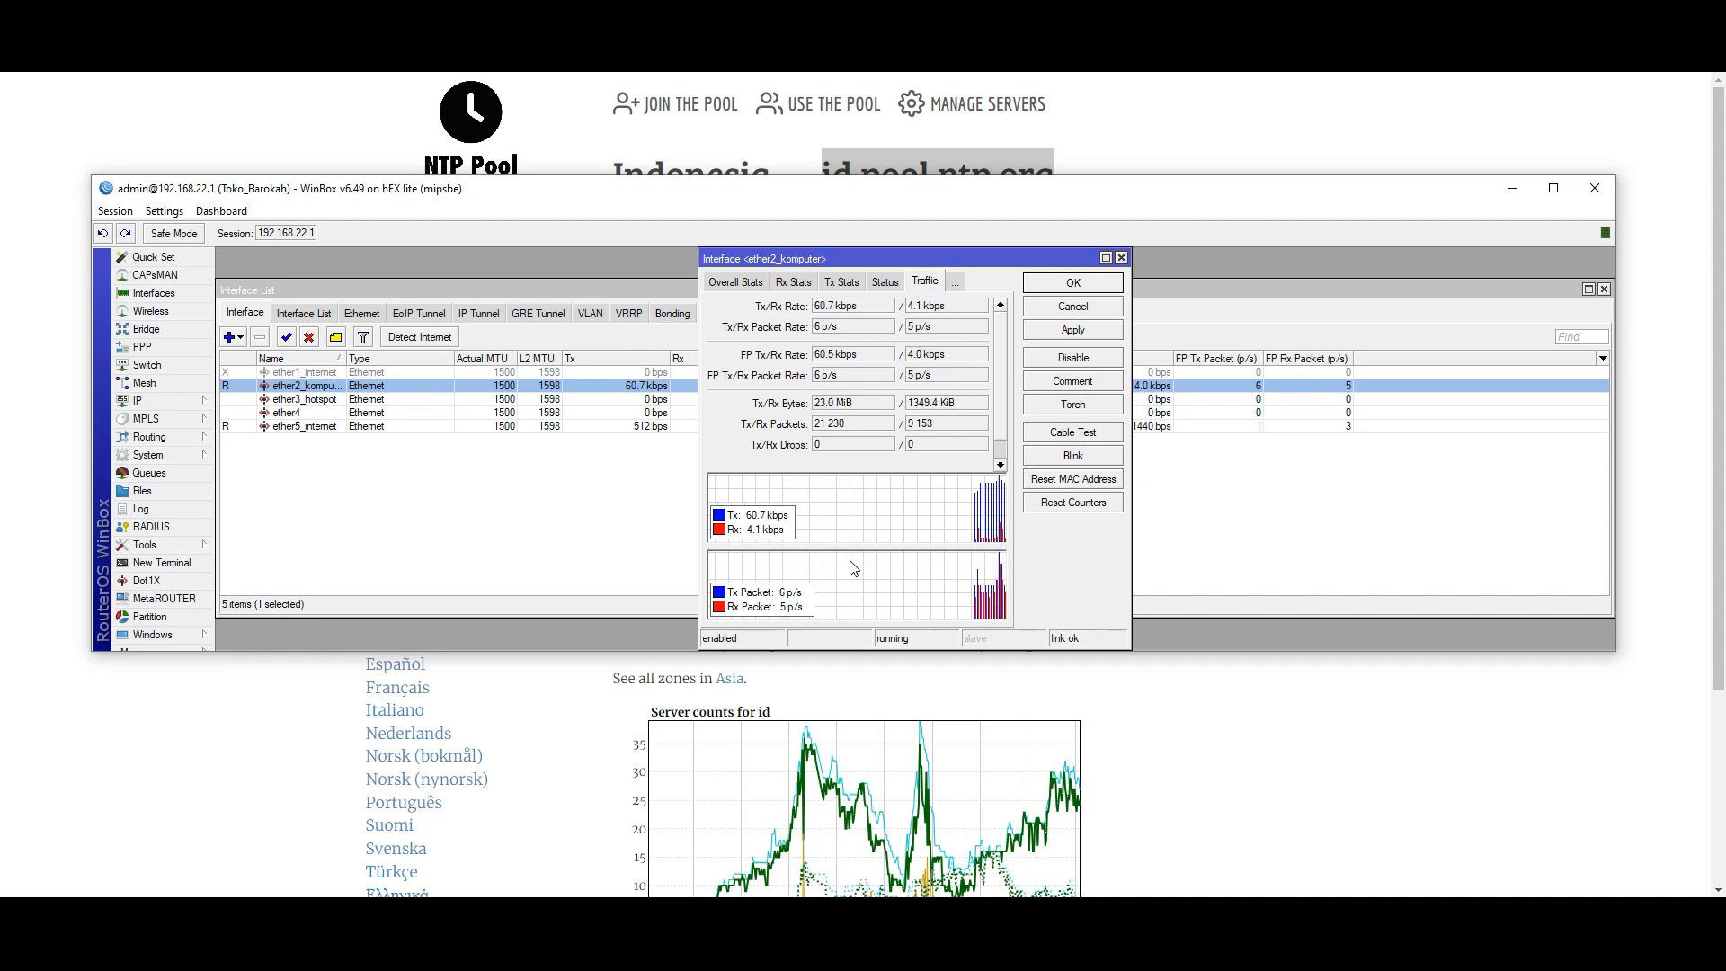
{"action": "left_click", "coordinate": [1121, 257]}
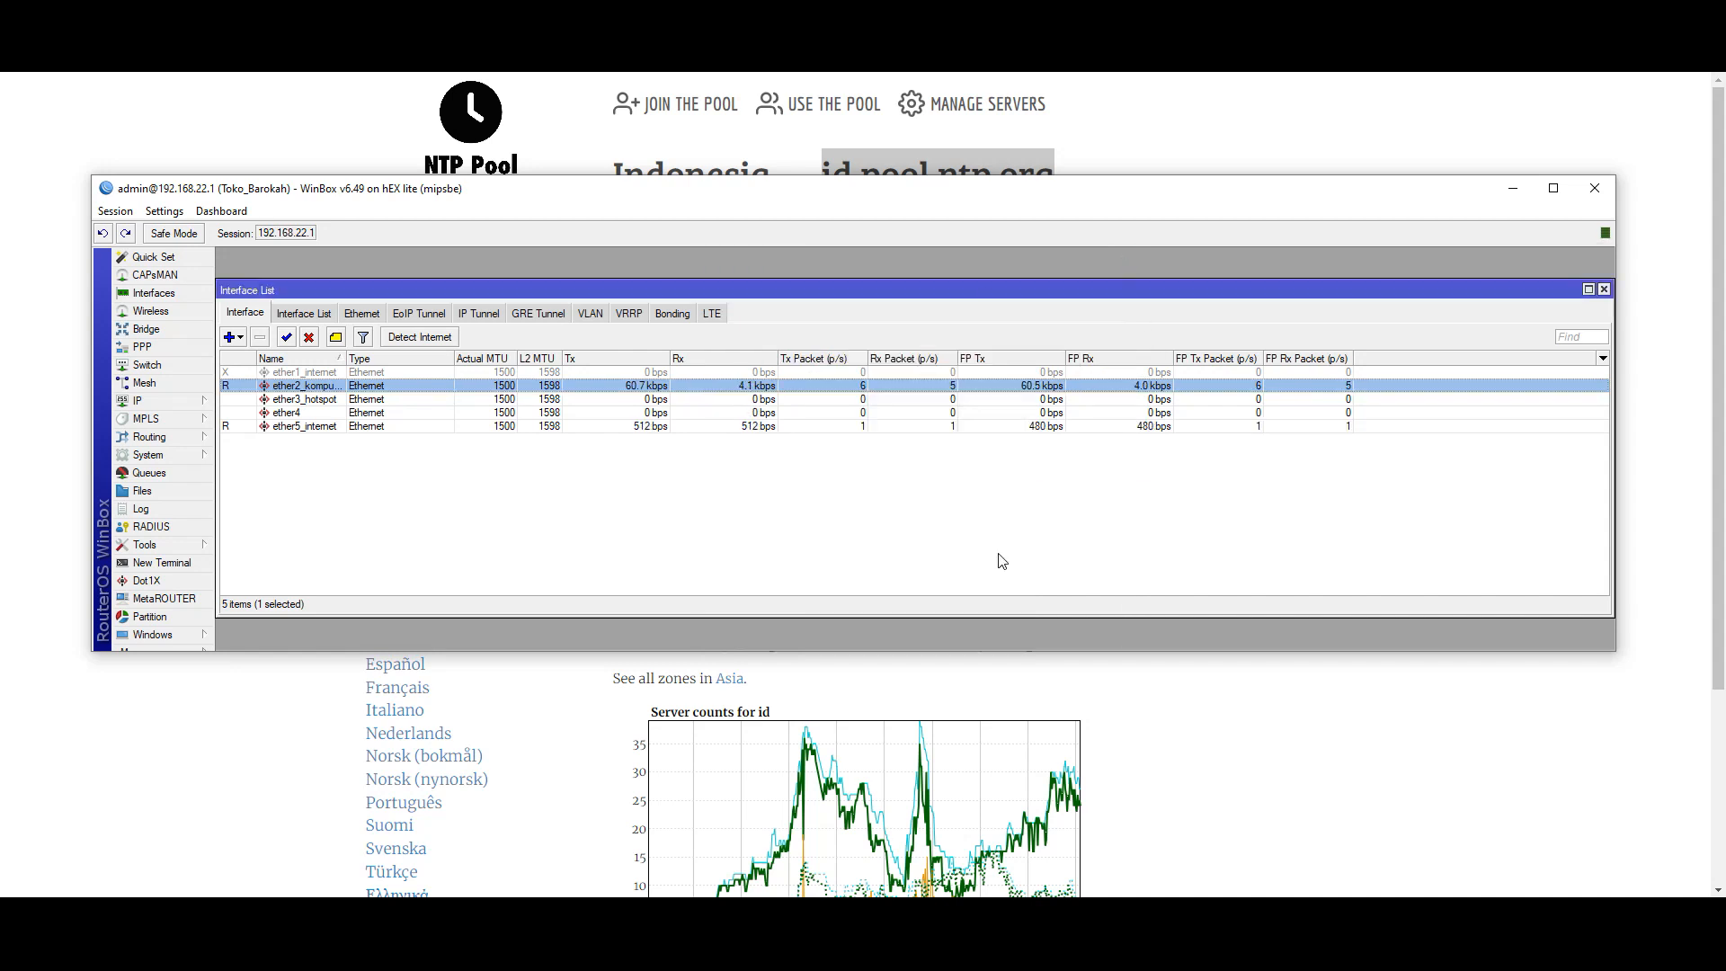
{"action": "left_click", "coordinate": [1636, 74]}
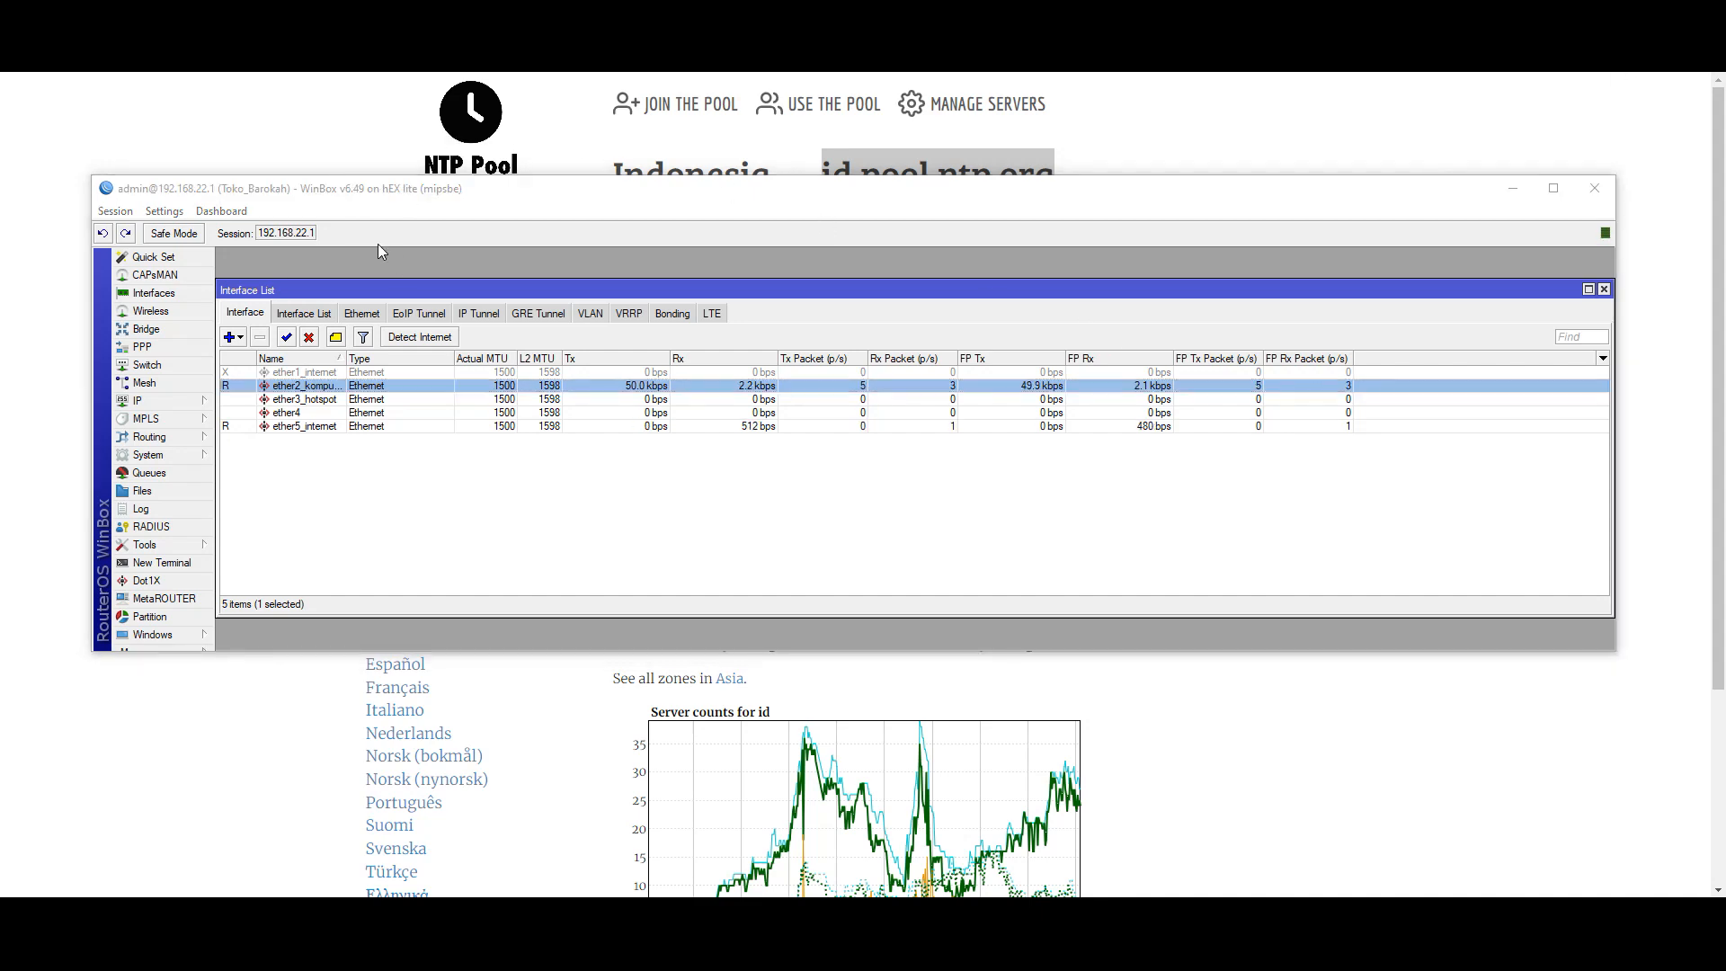
- Switch from WinBox to the browser and load google.com
{"action": "key", "text": "alt+Tab"}
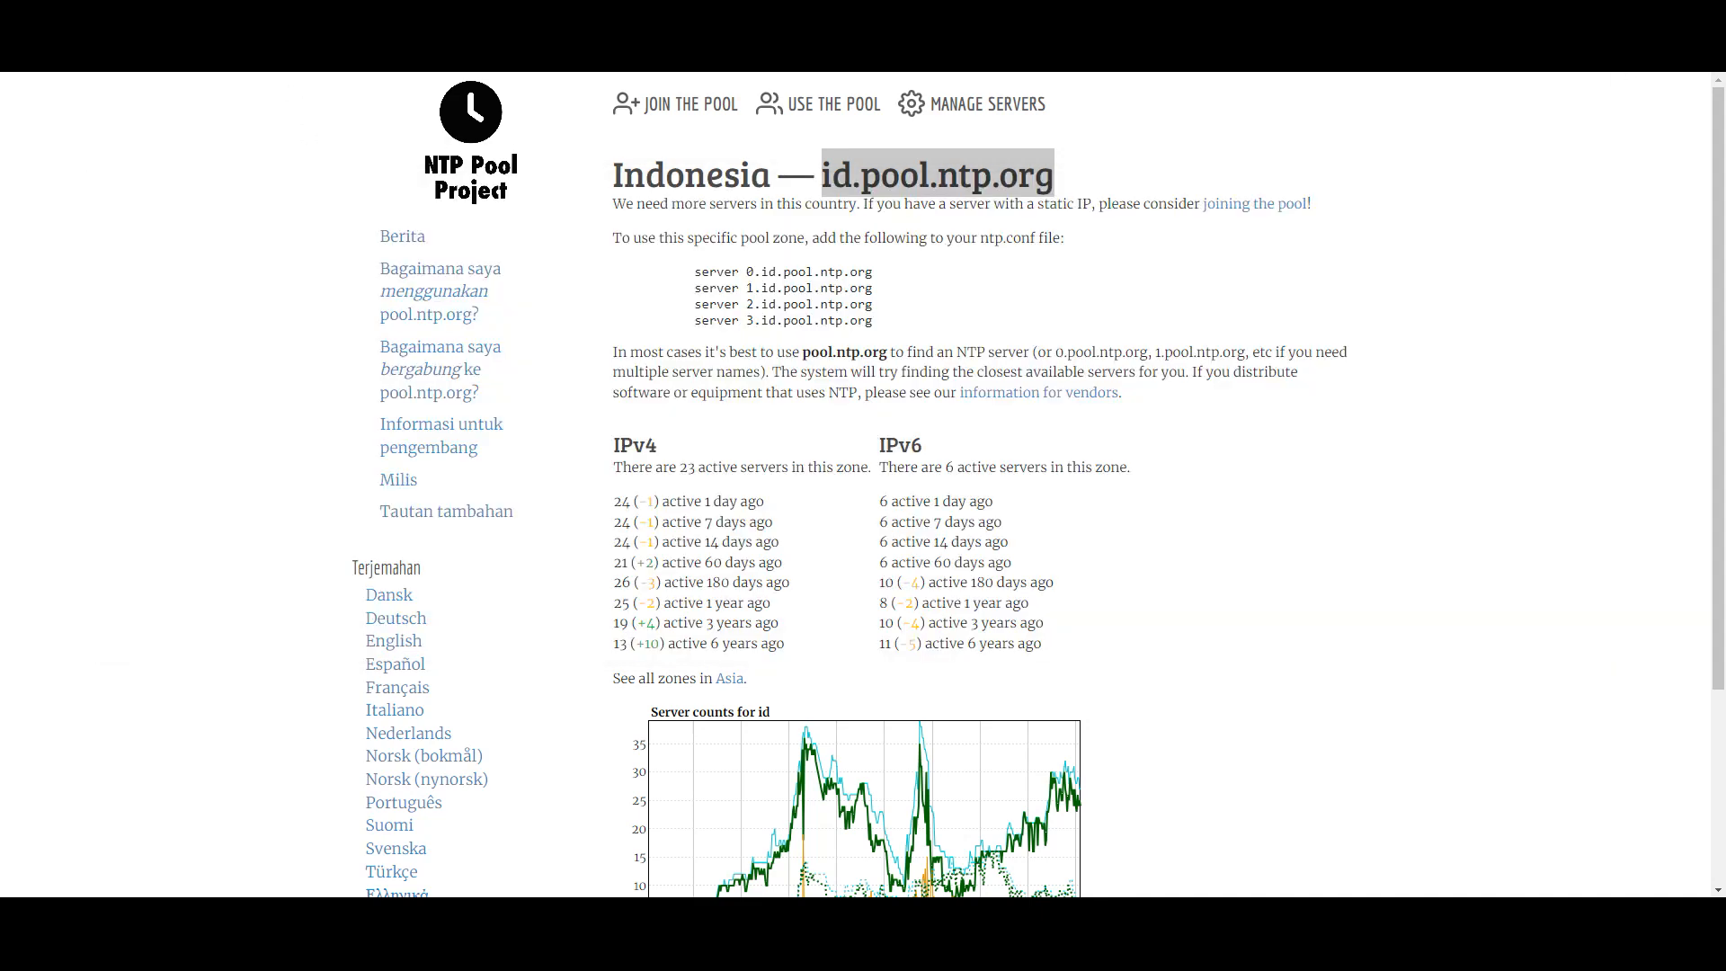
{"action": "key", "text": "ctrl+l"}
{"action": "type", "text": "g"}
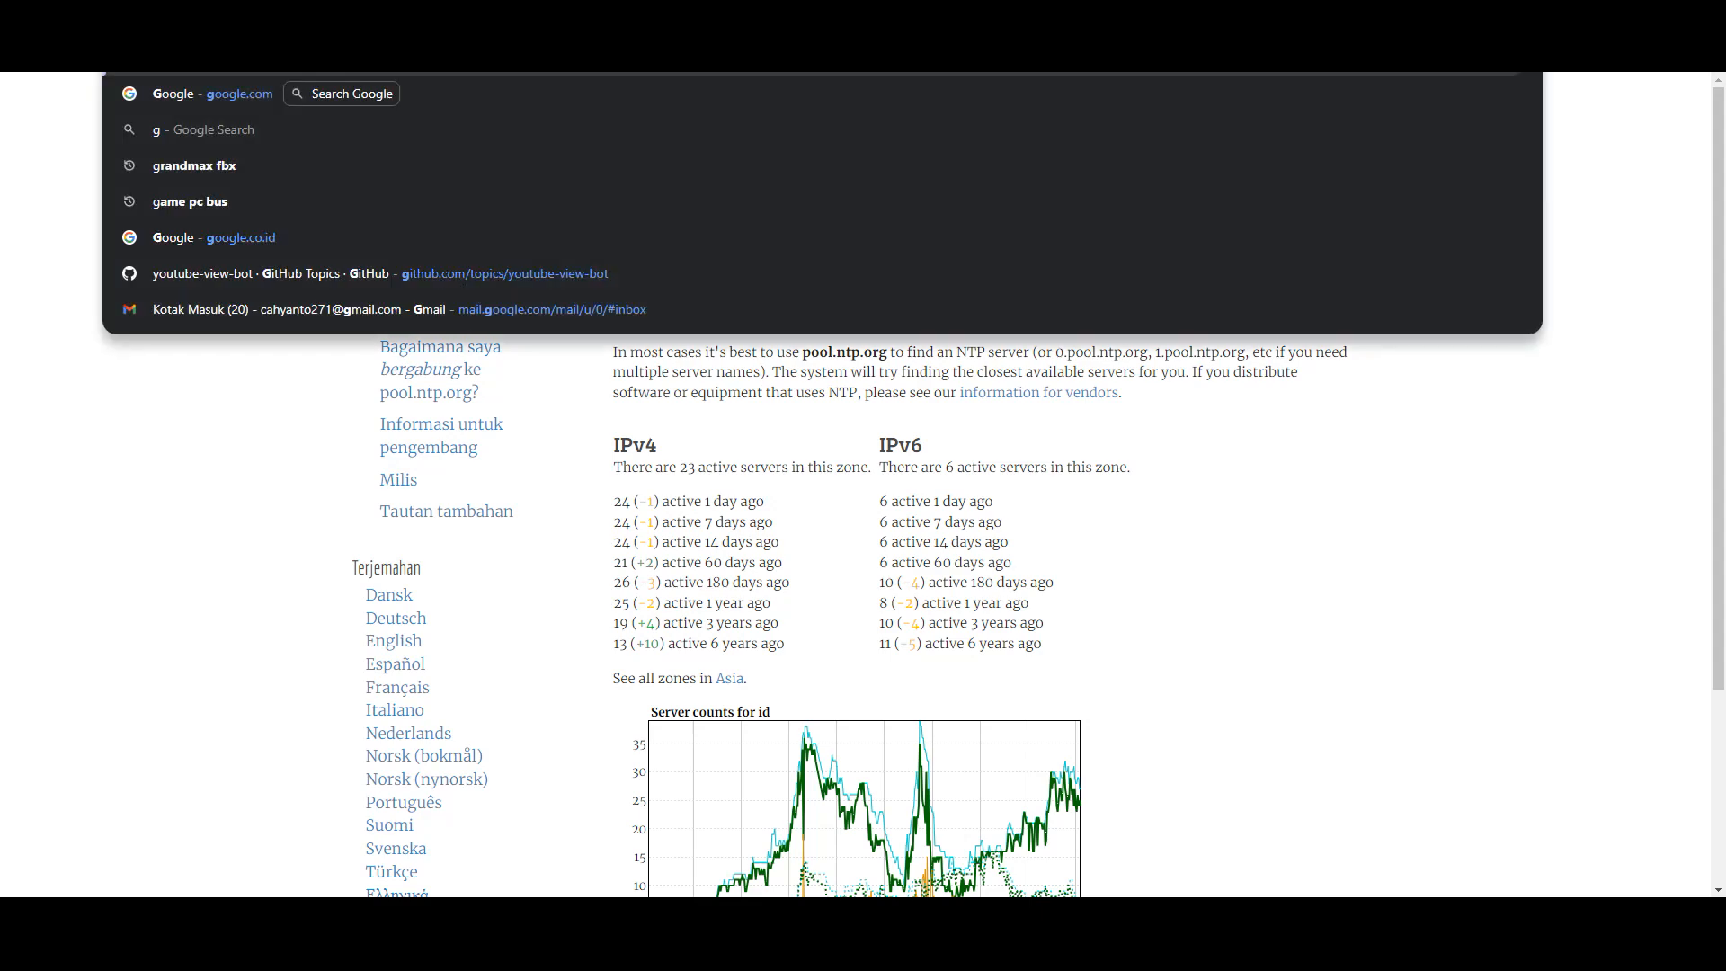
{"action": "type", "text": "oogle.co"}
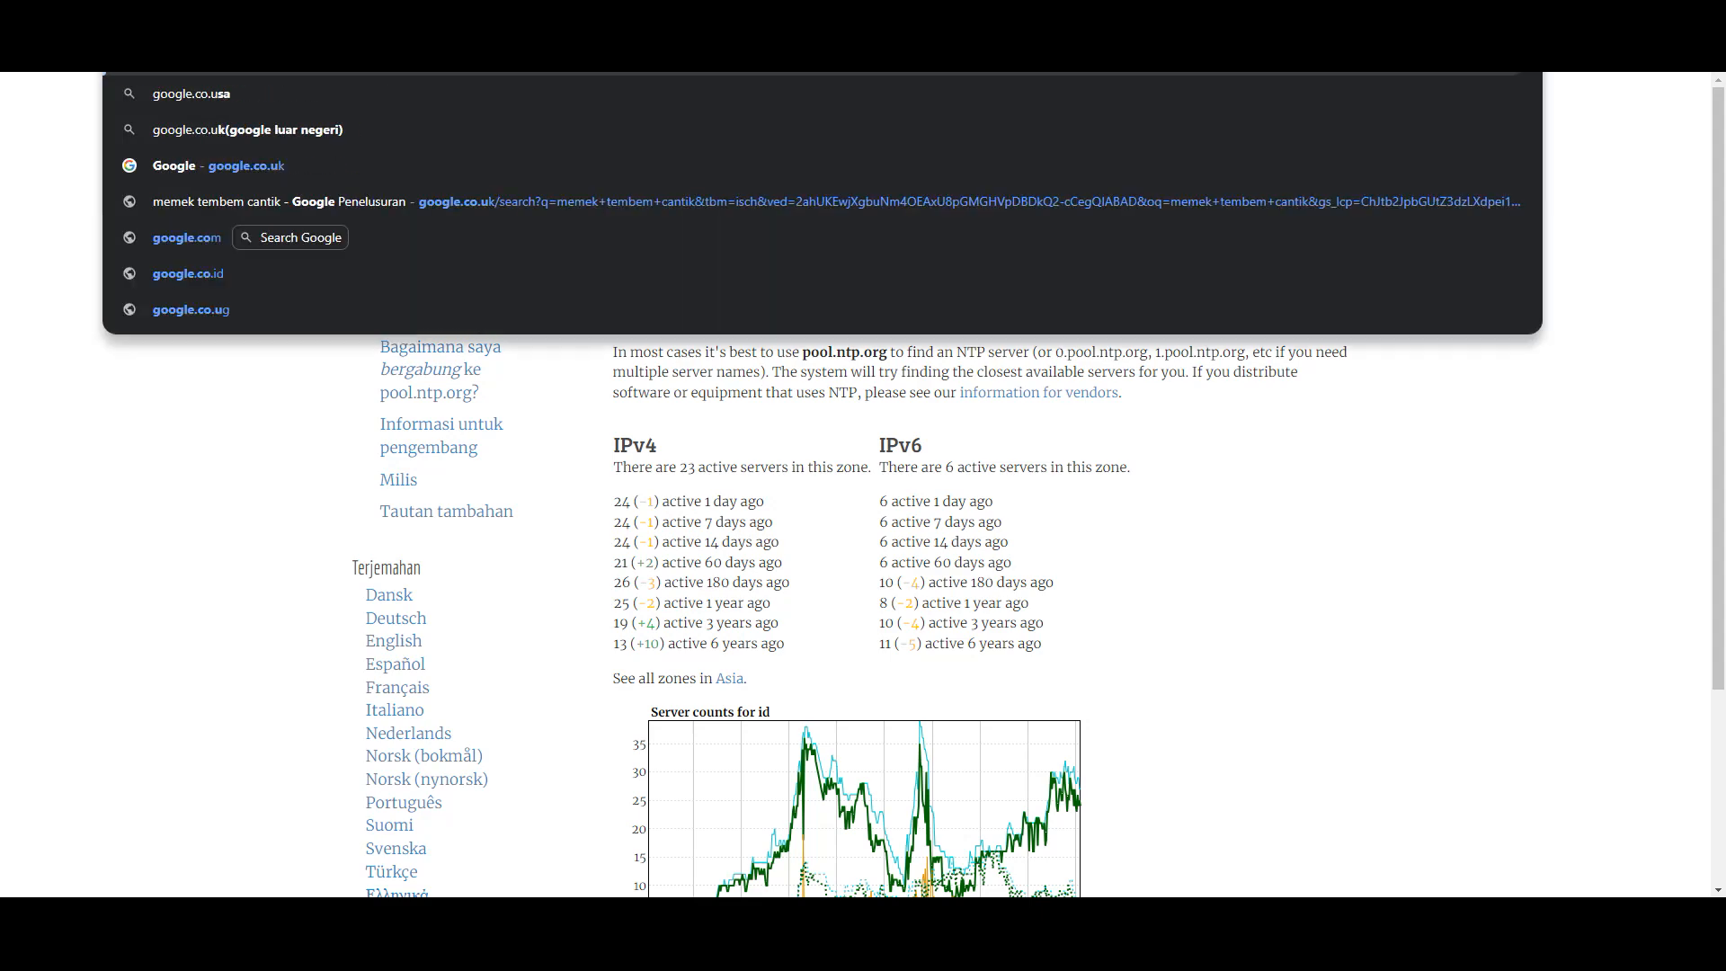
{"action": "type", "text": "m"}
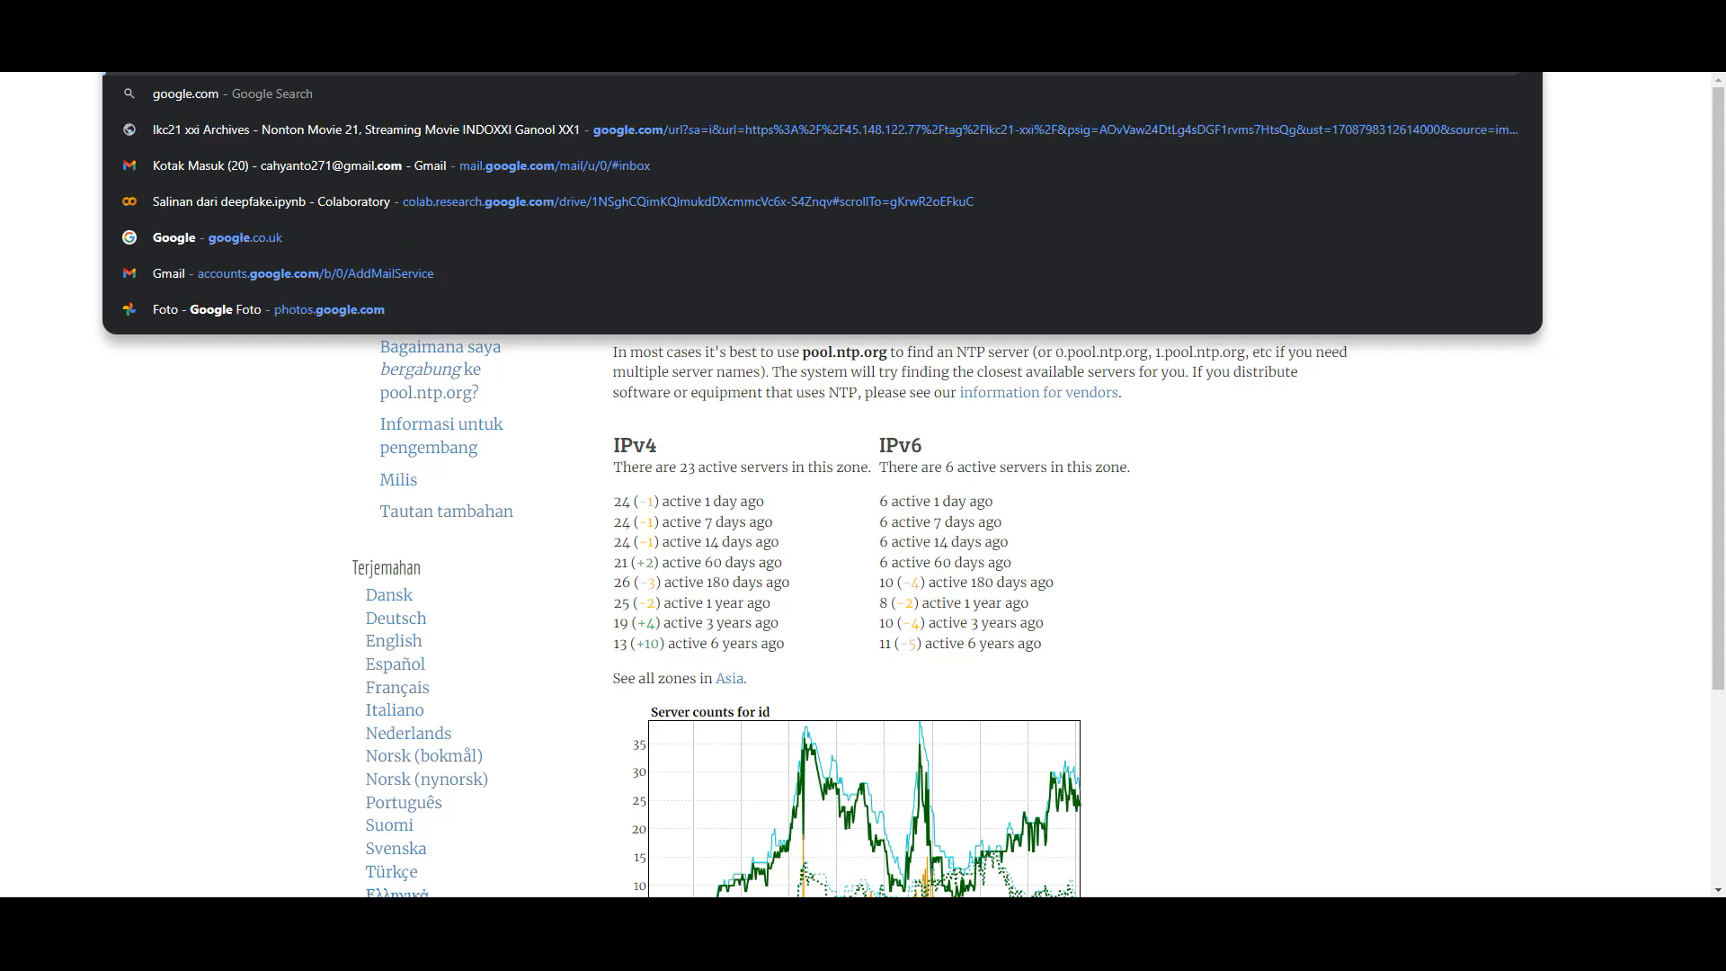
{"action": "key", "text": "Return"}
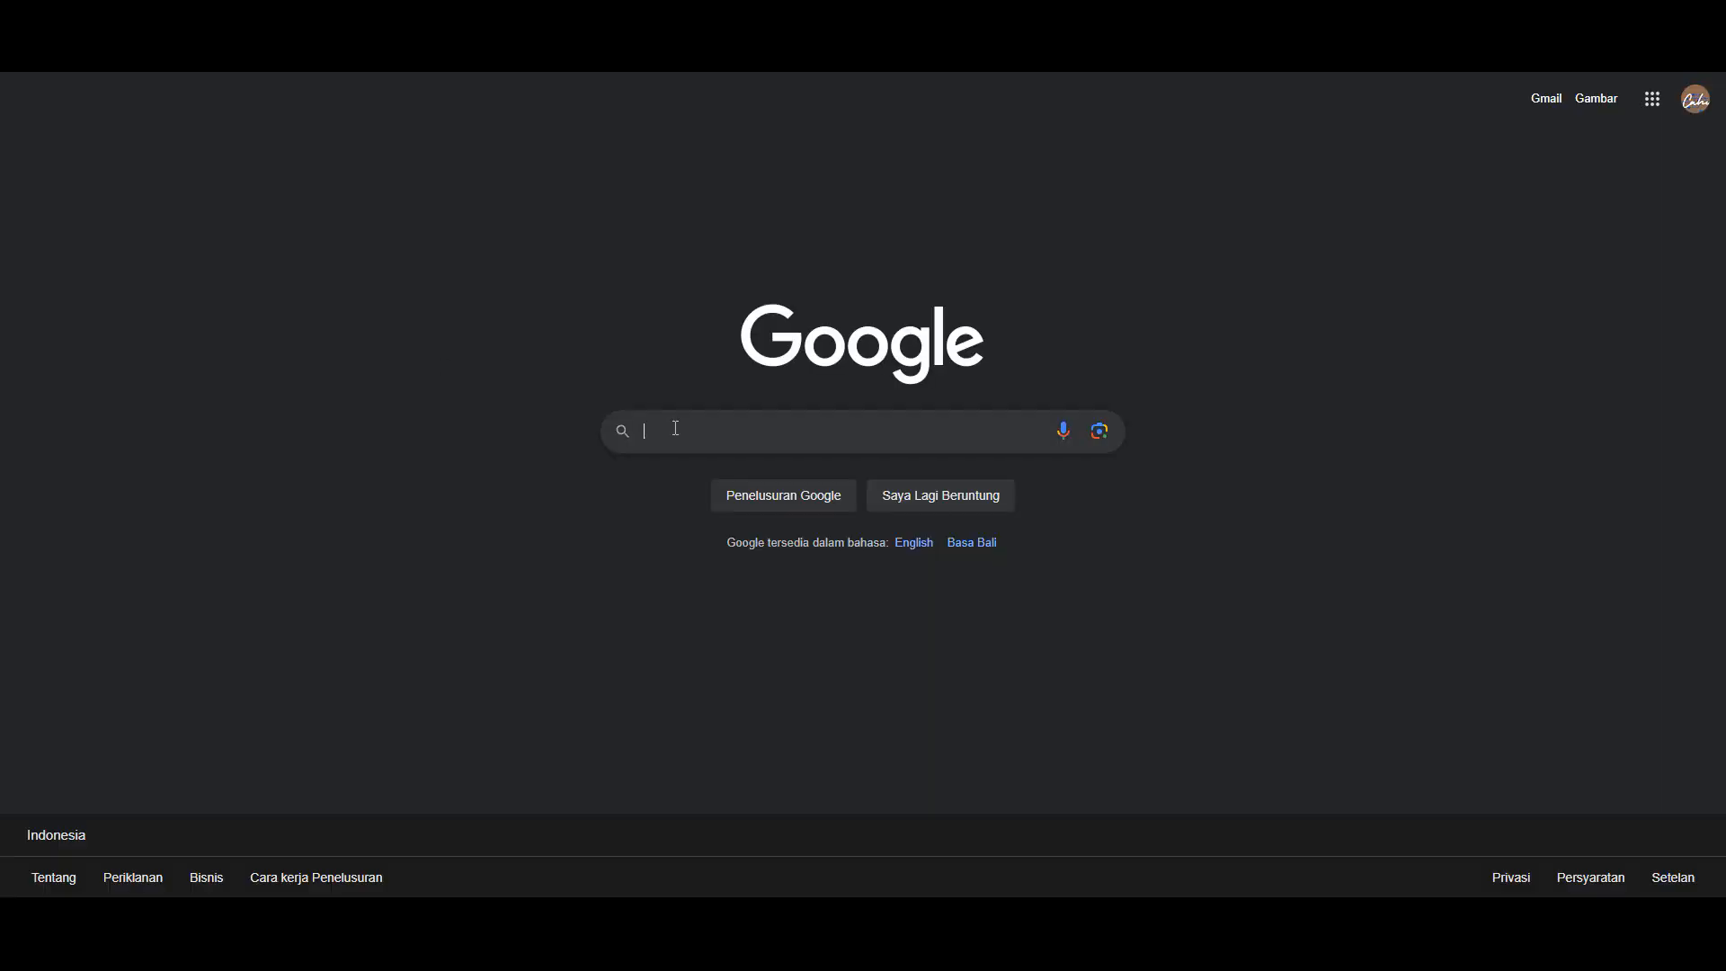
- Search 'tes kecepatan internet' and start Google's internet speed test
{"action": "left_click", "coordinate": [675, 428]}
{"action": "type", "text": "t"}
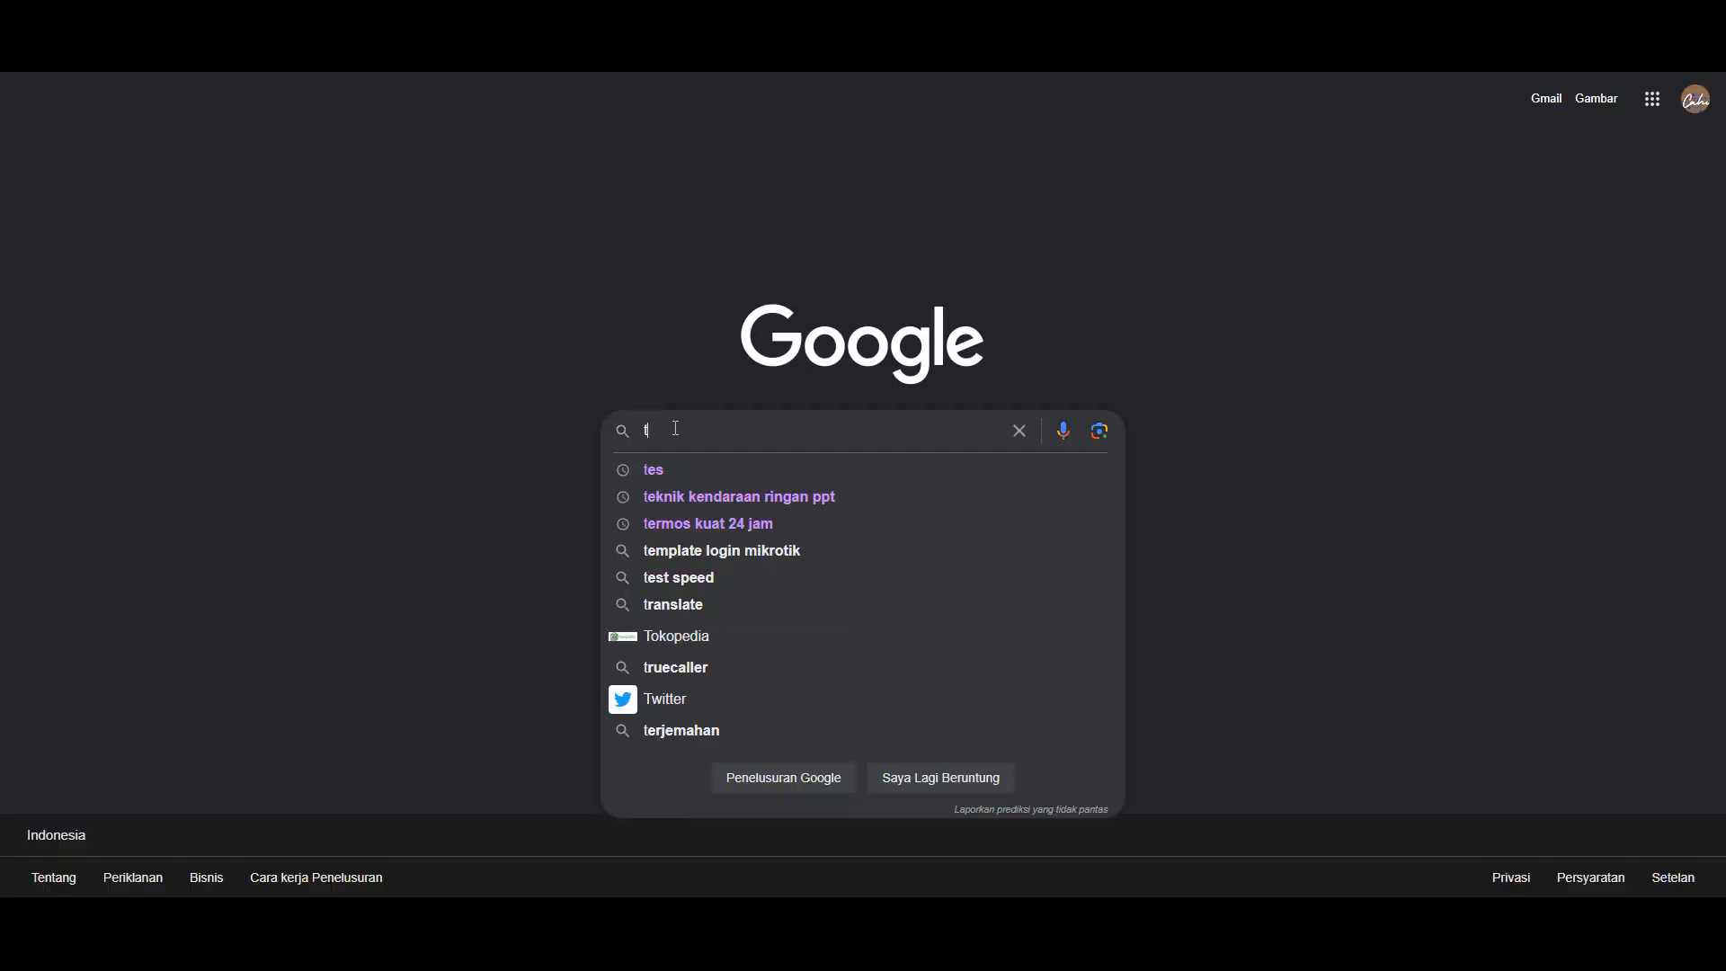
{"action": "type", "text": "es "}
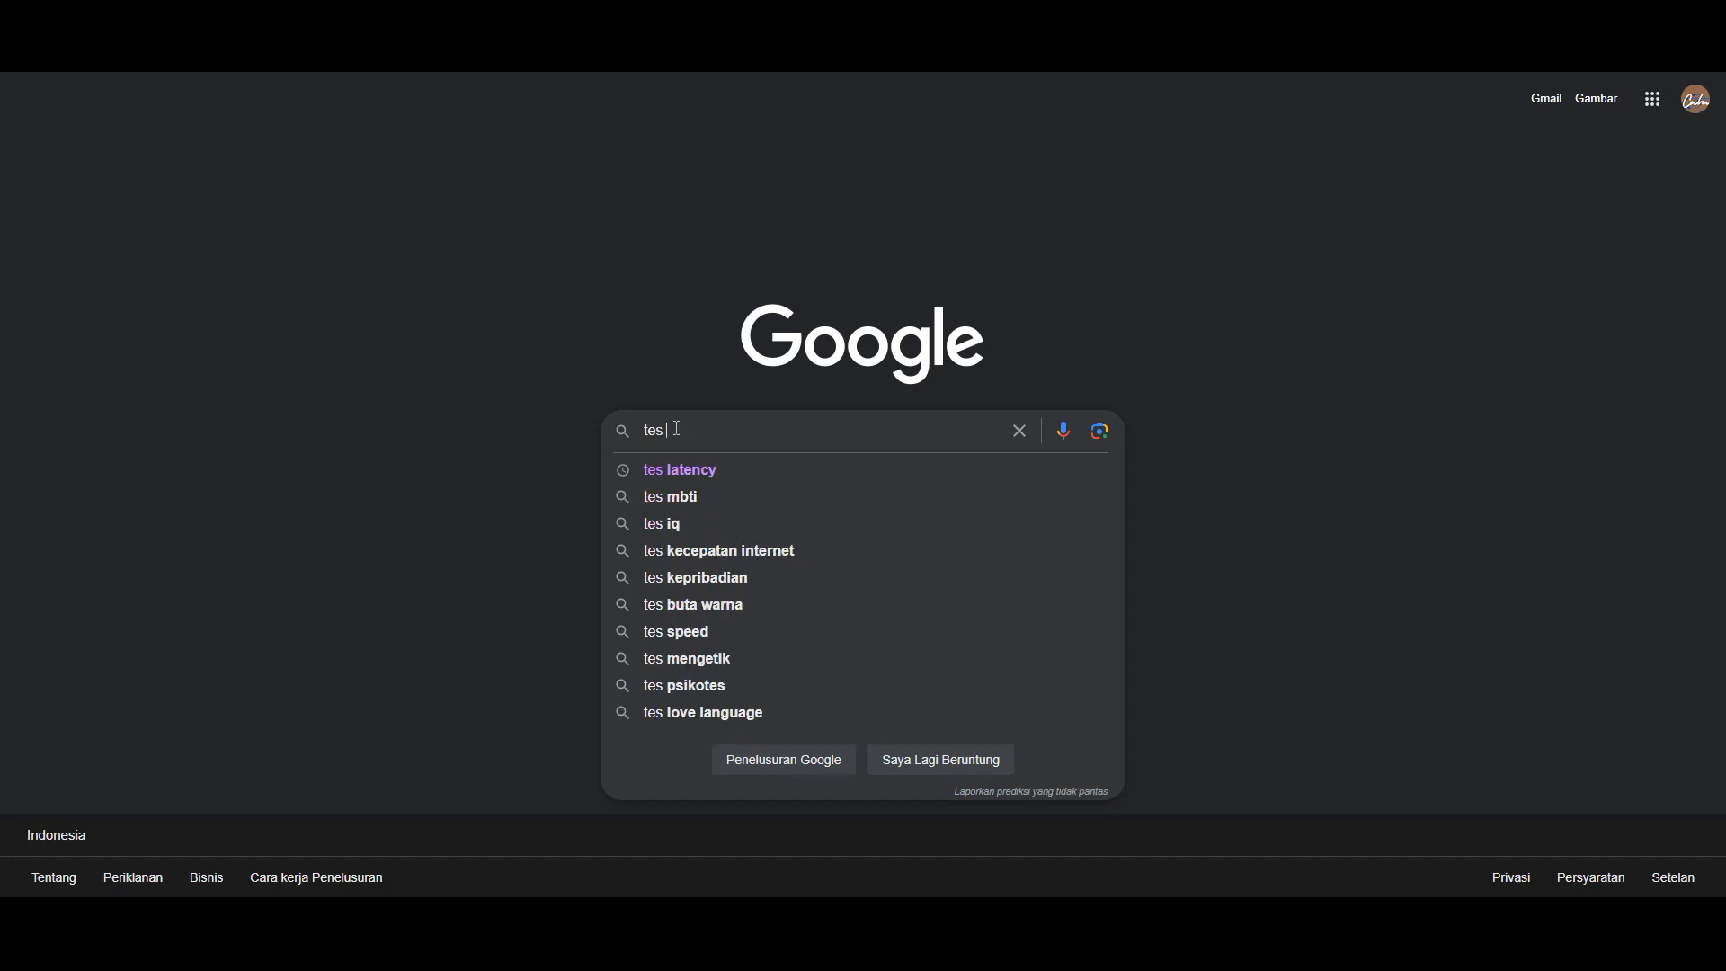
{"action": "type", "text": "kecepatan"}
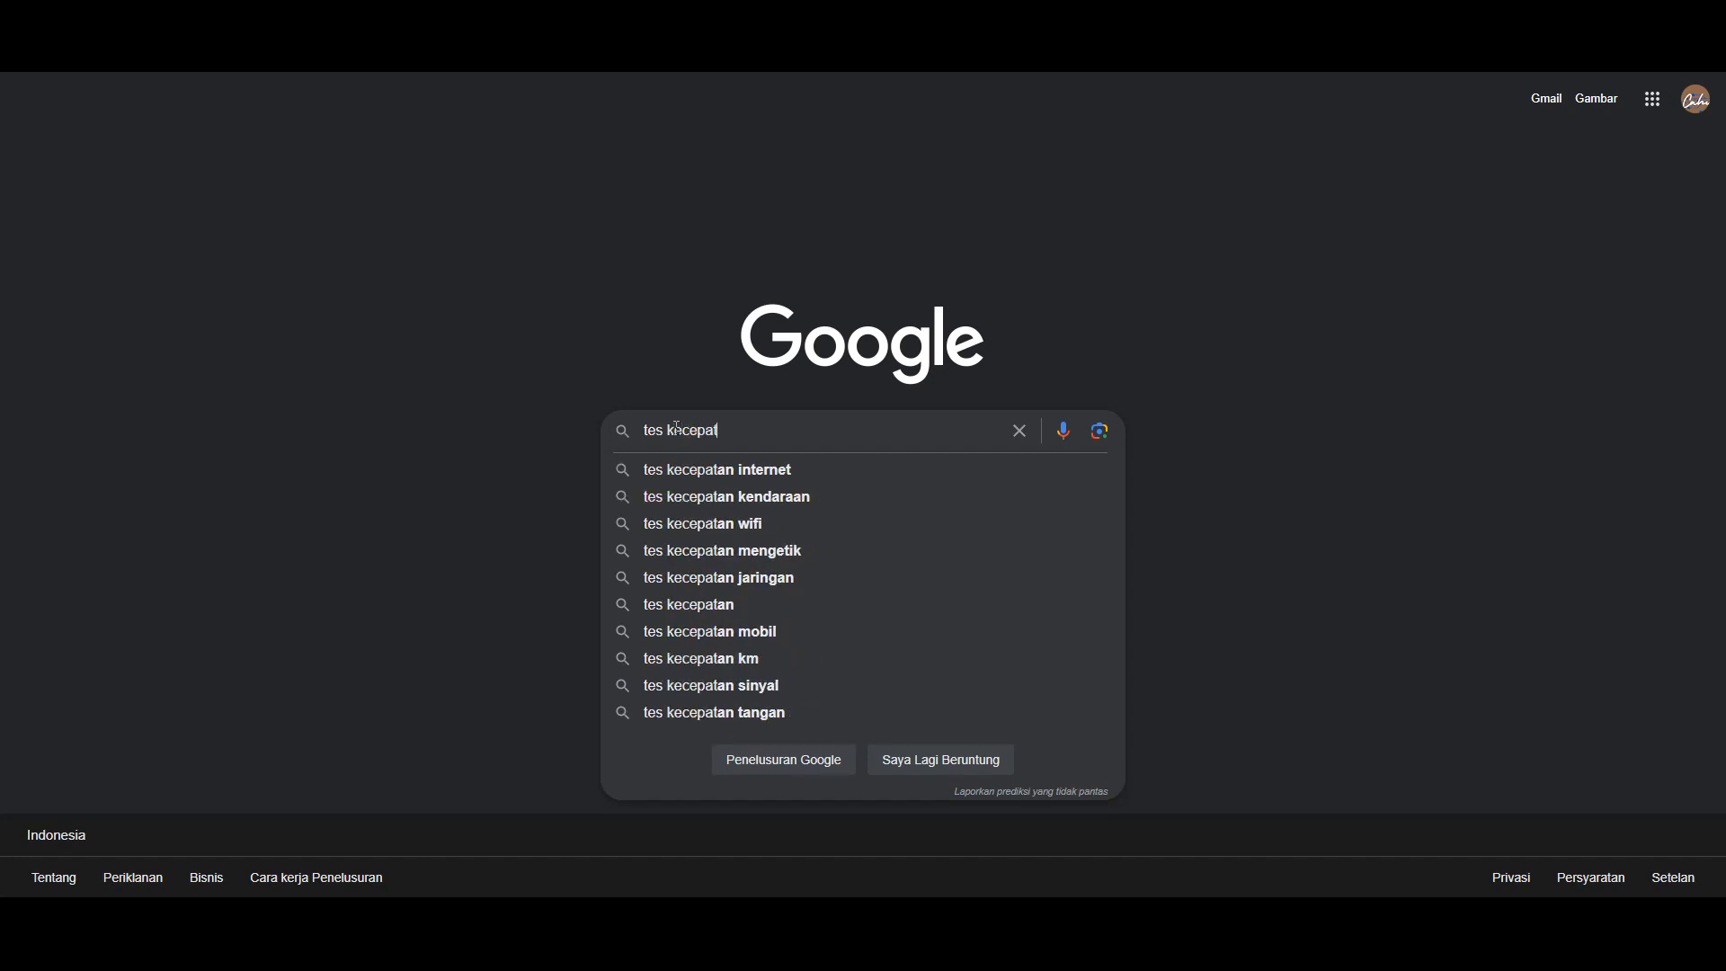
{"action": "left_click", "coordinate": [809, 478]}
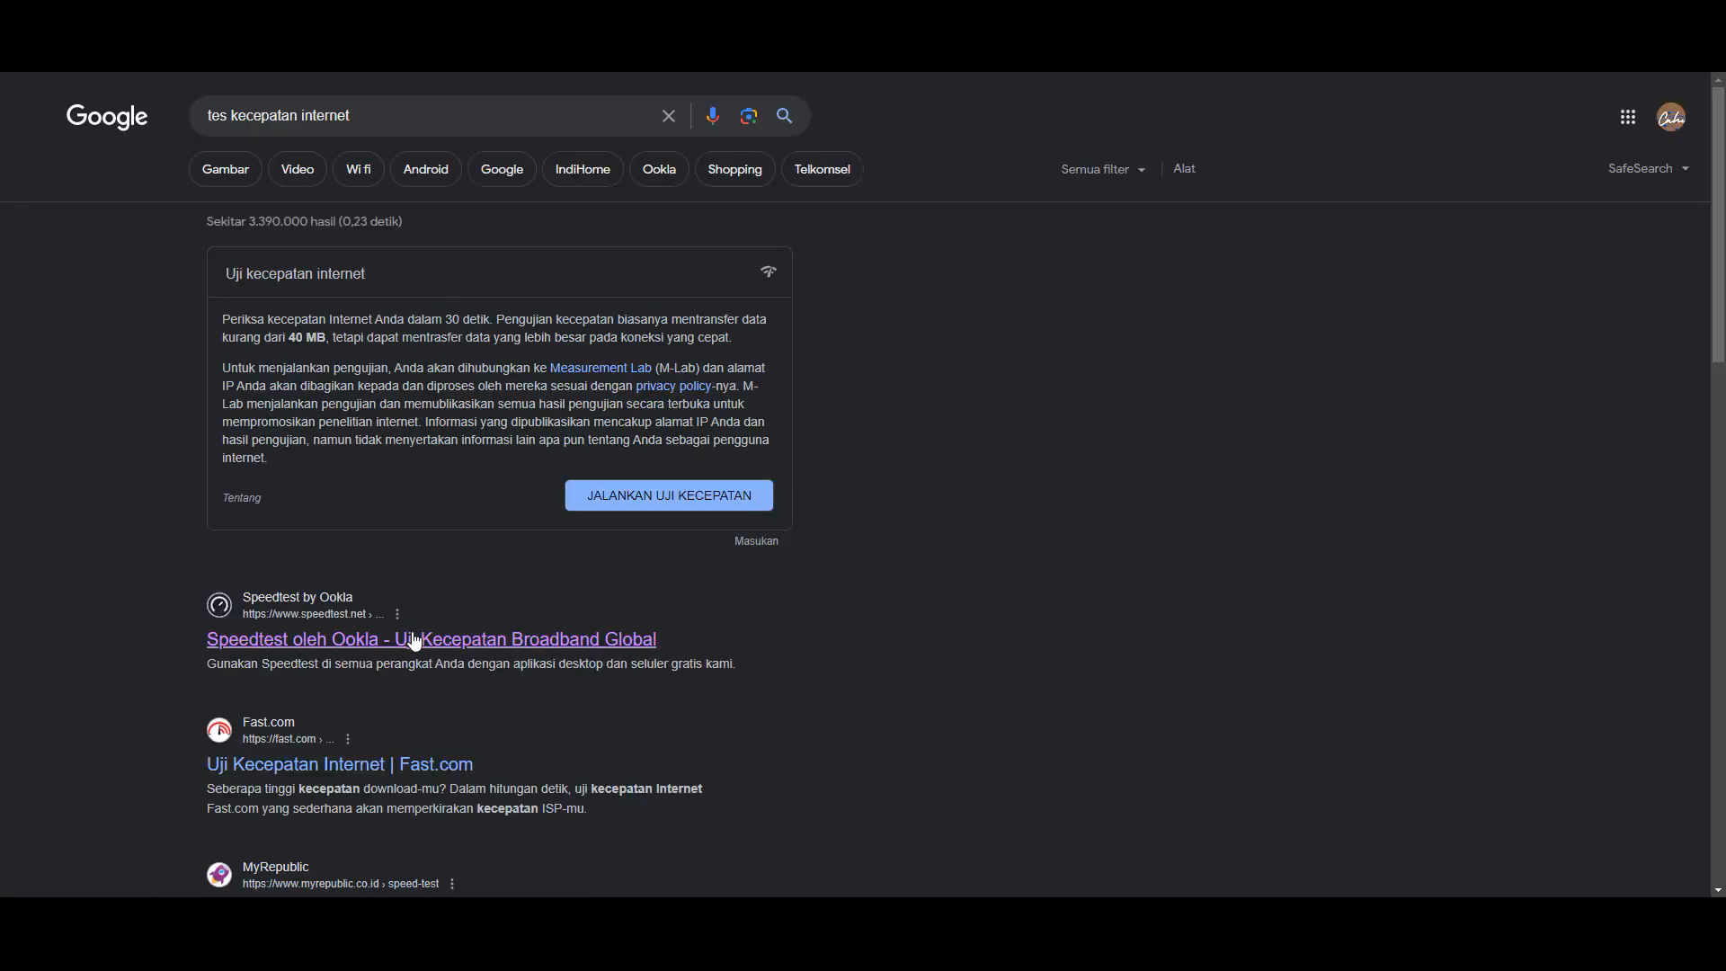
{"action": "left_click", "coordinate": [670, 496]}
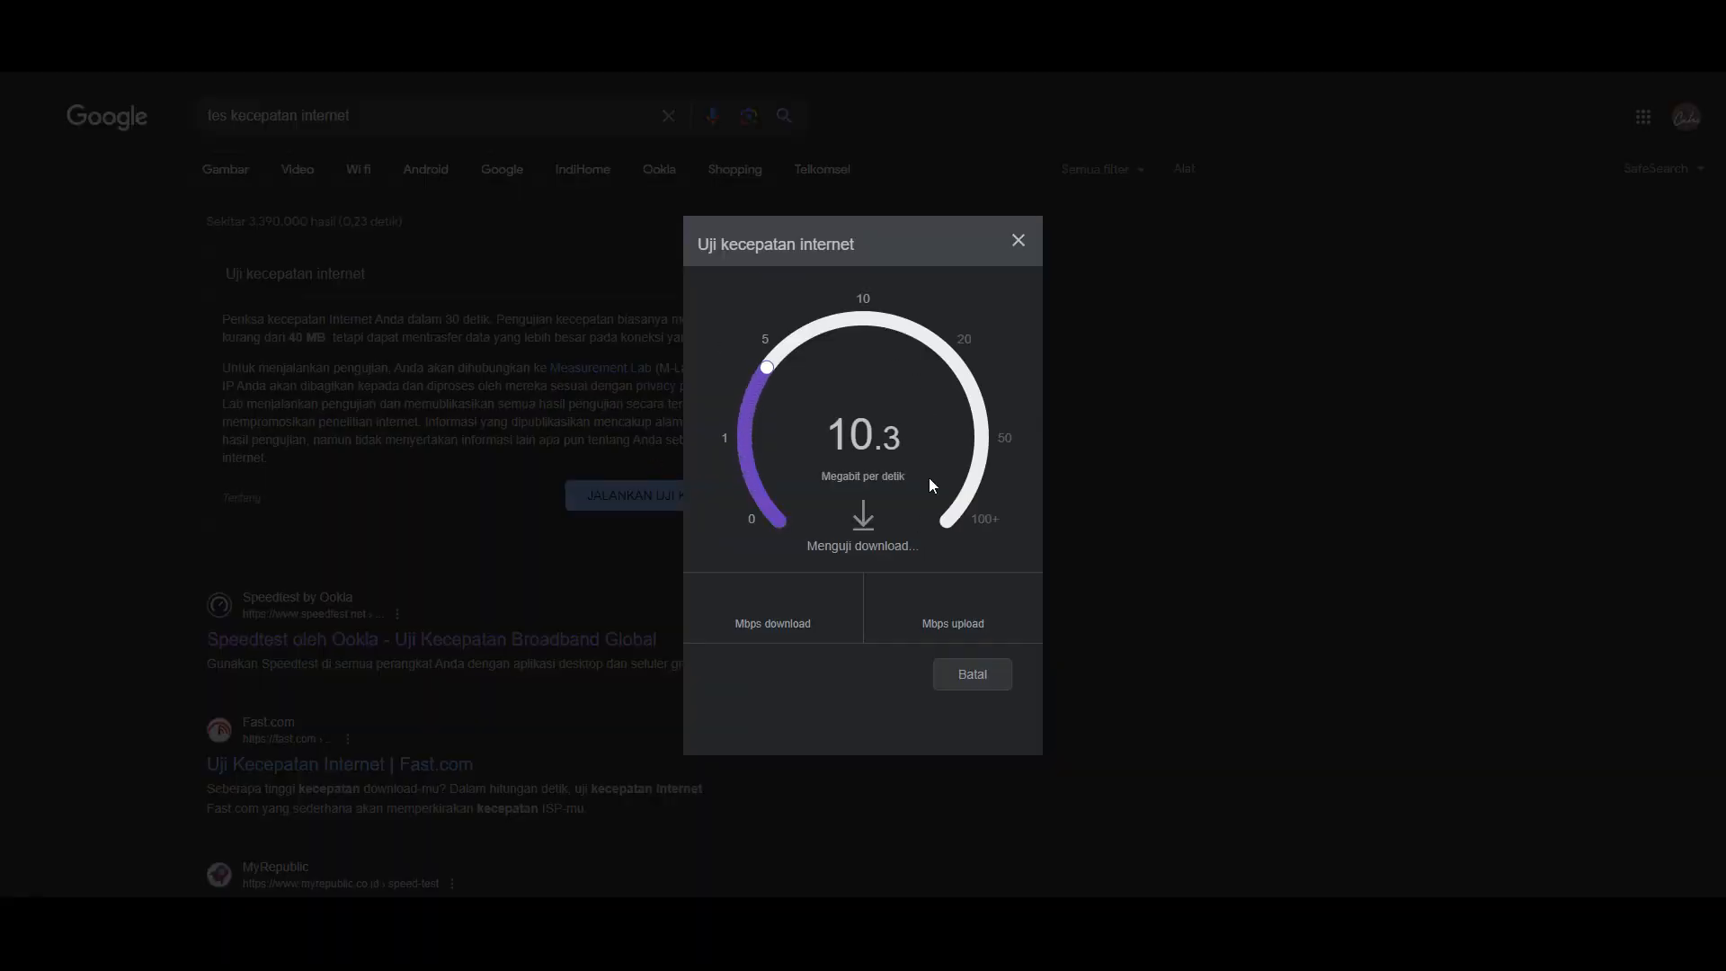
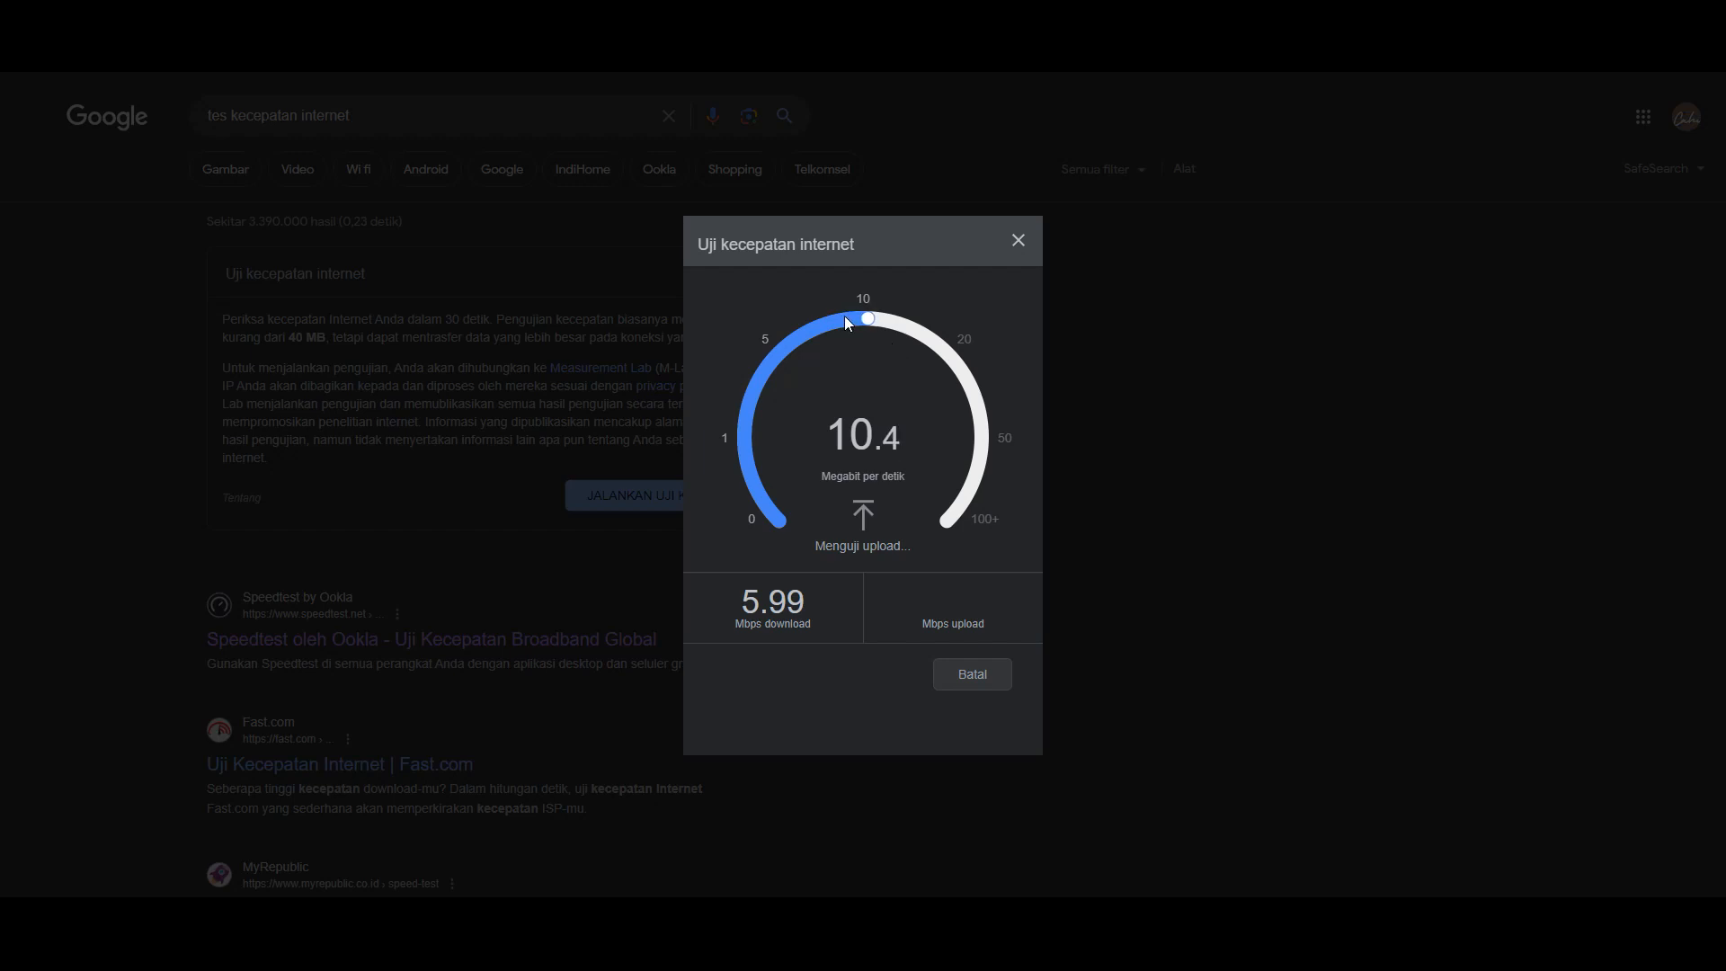
- Read the finished speed test result of 5.99 Mbps download and 10.1 Mbps upload, then close it
{"action": "left_click_drag", "start_coordinate": [989, 515], "coordinate": [774, 417]}
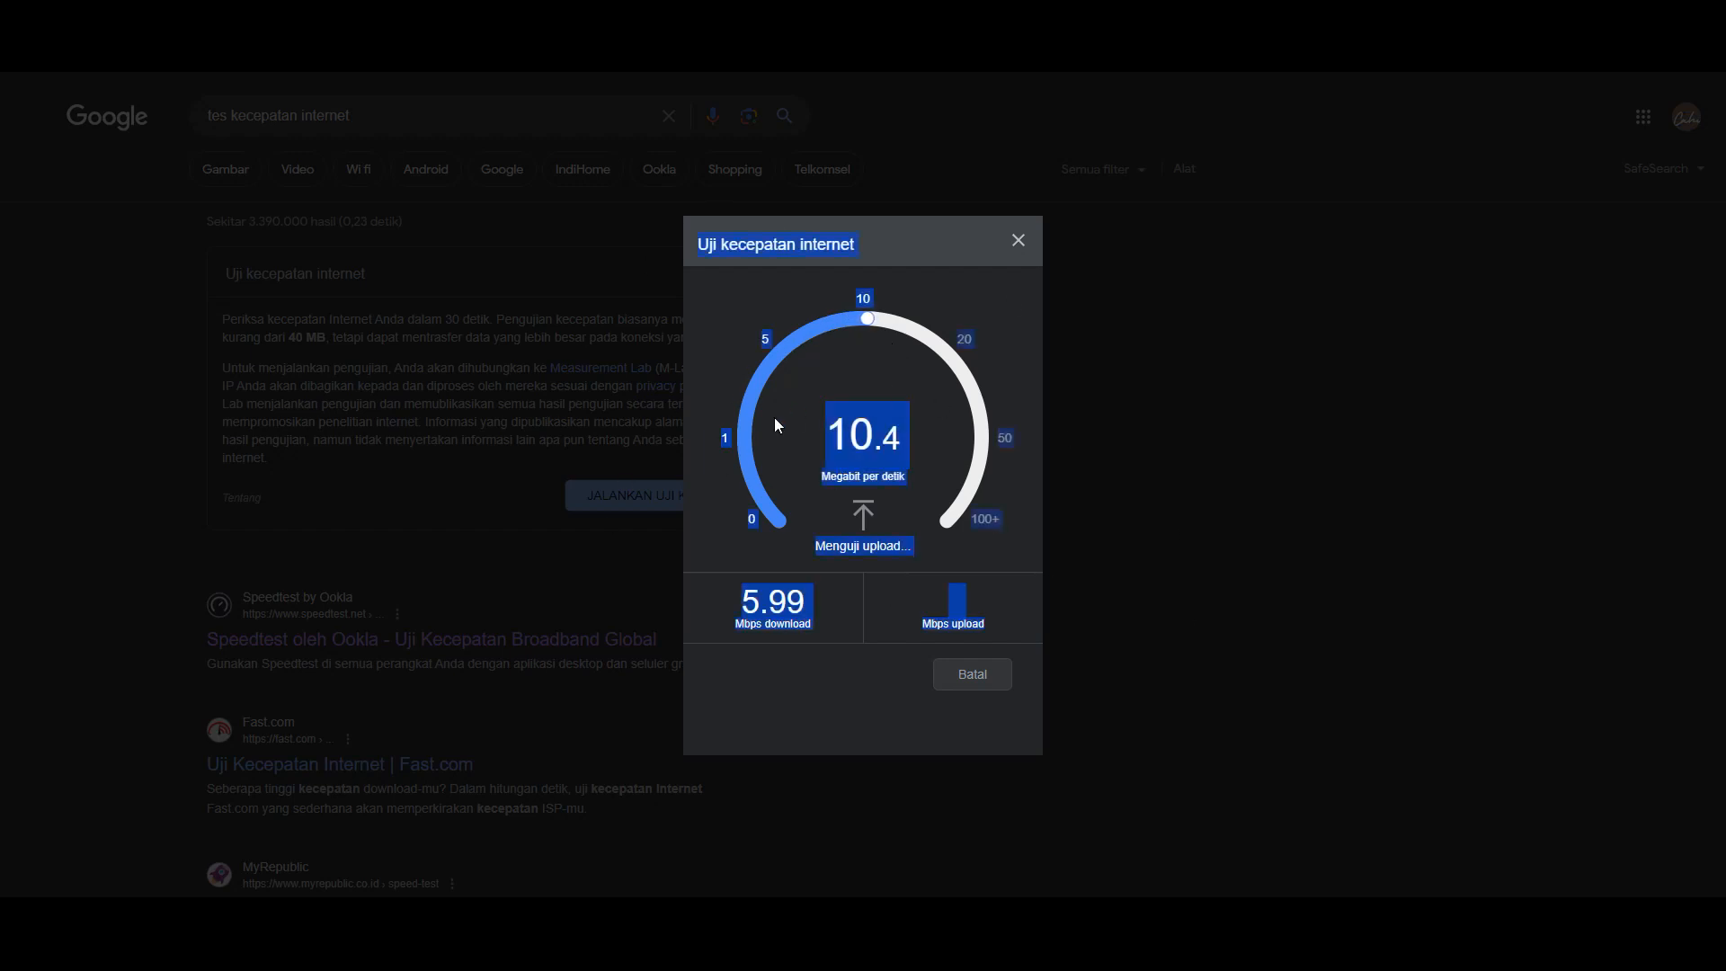
{"action": "left_click", "coordinate": [917, 397]}
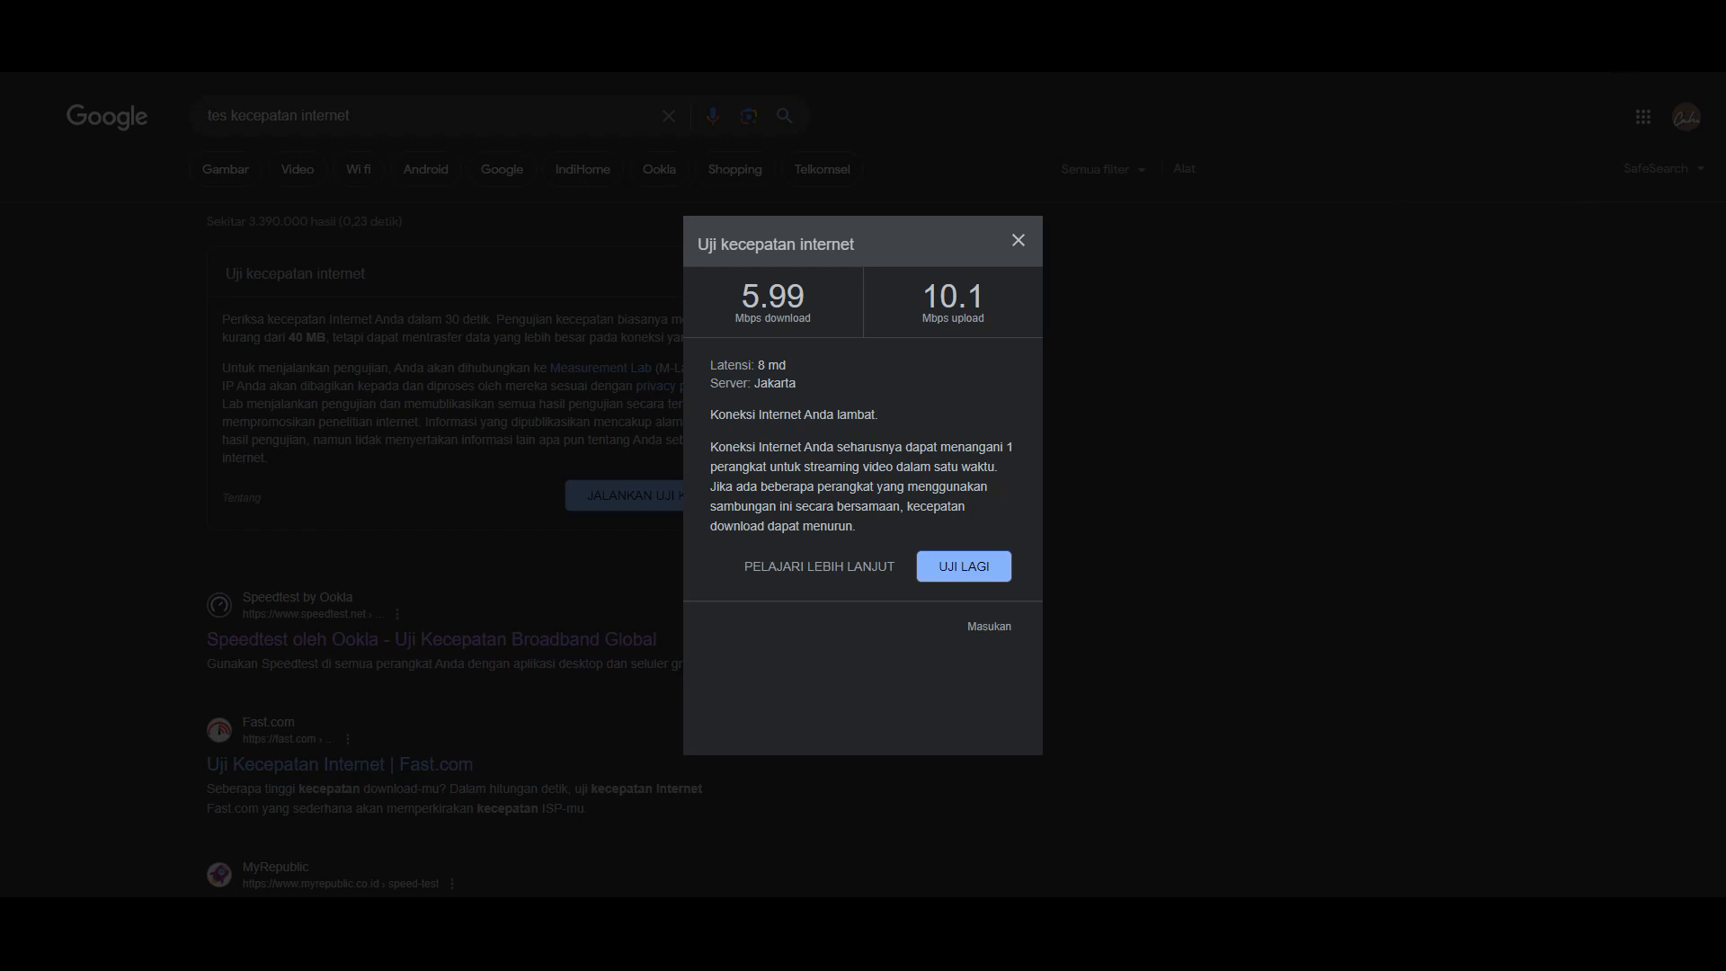
{"action": "left_click", "coordinate": [769, 858]}
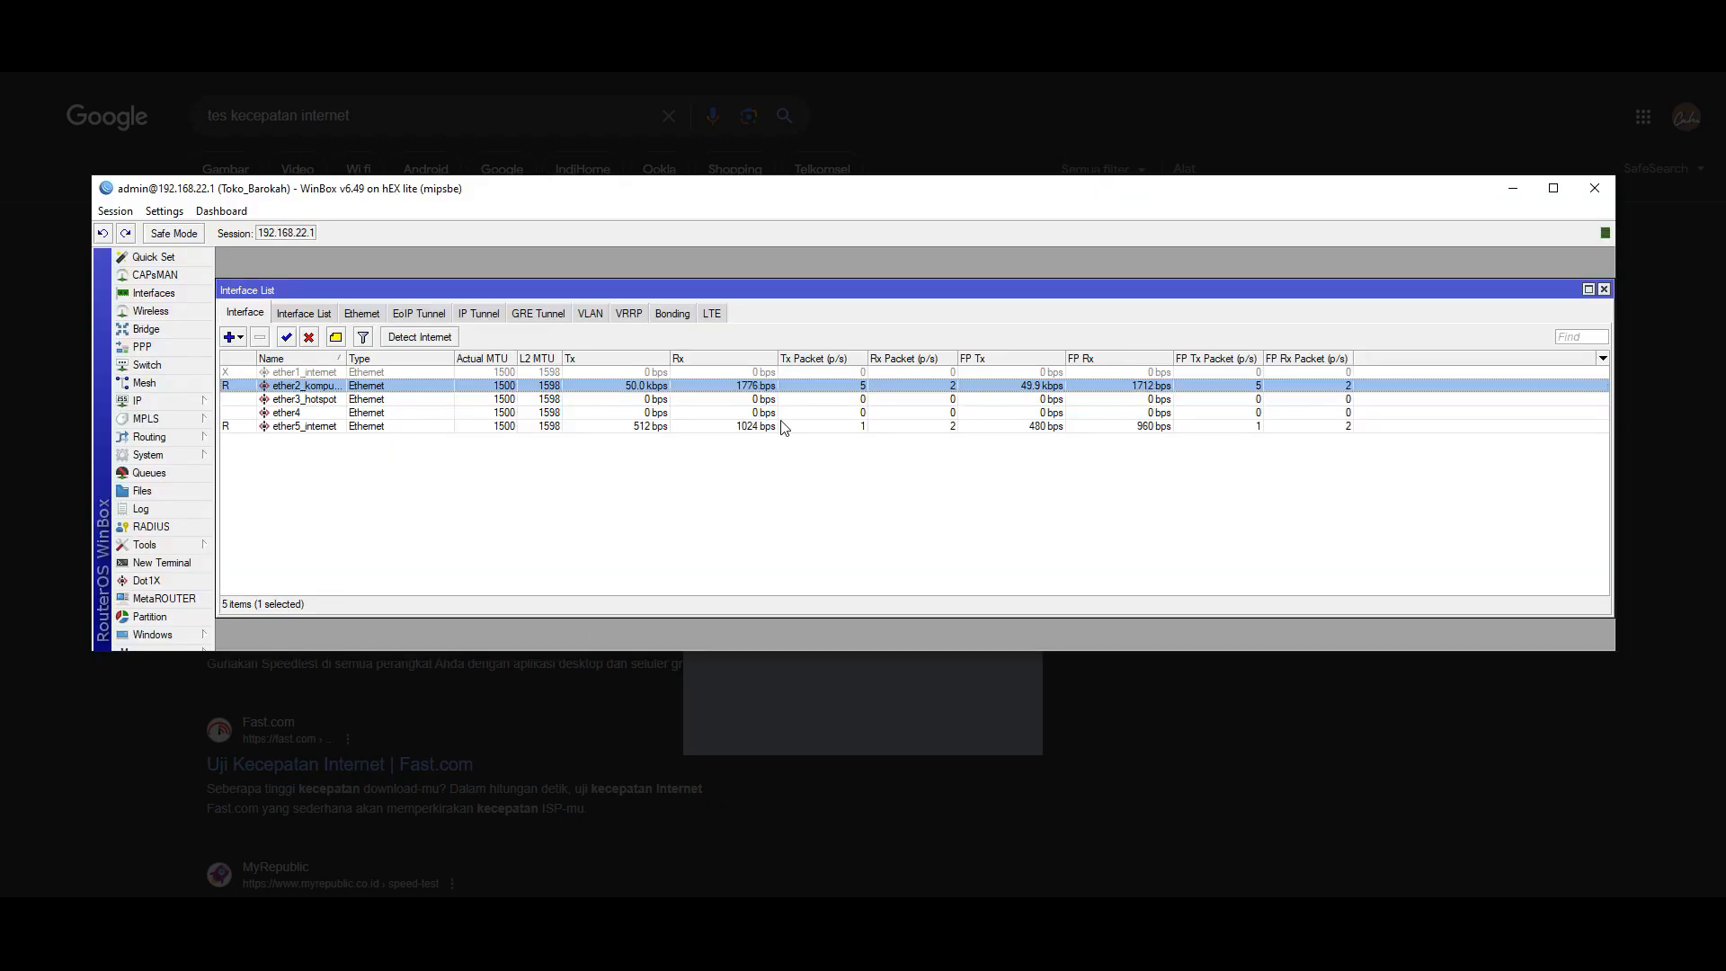
{"action": "left_click", "coordinate": [1622, 57]}
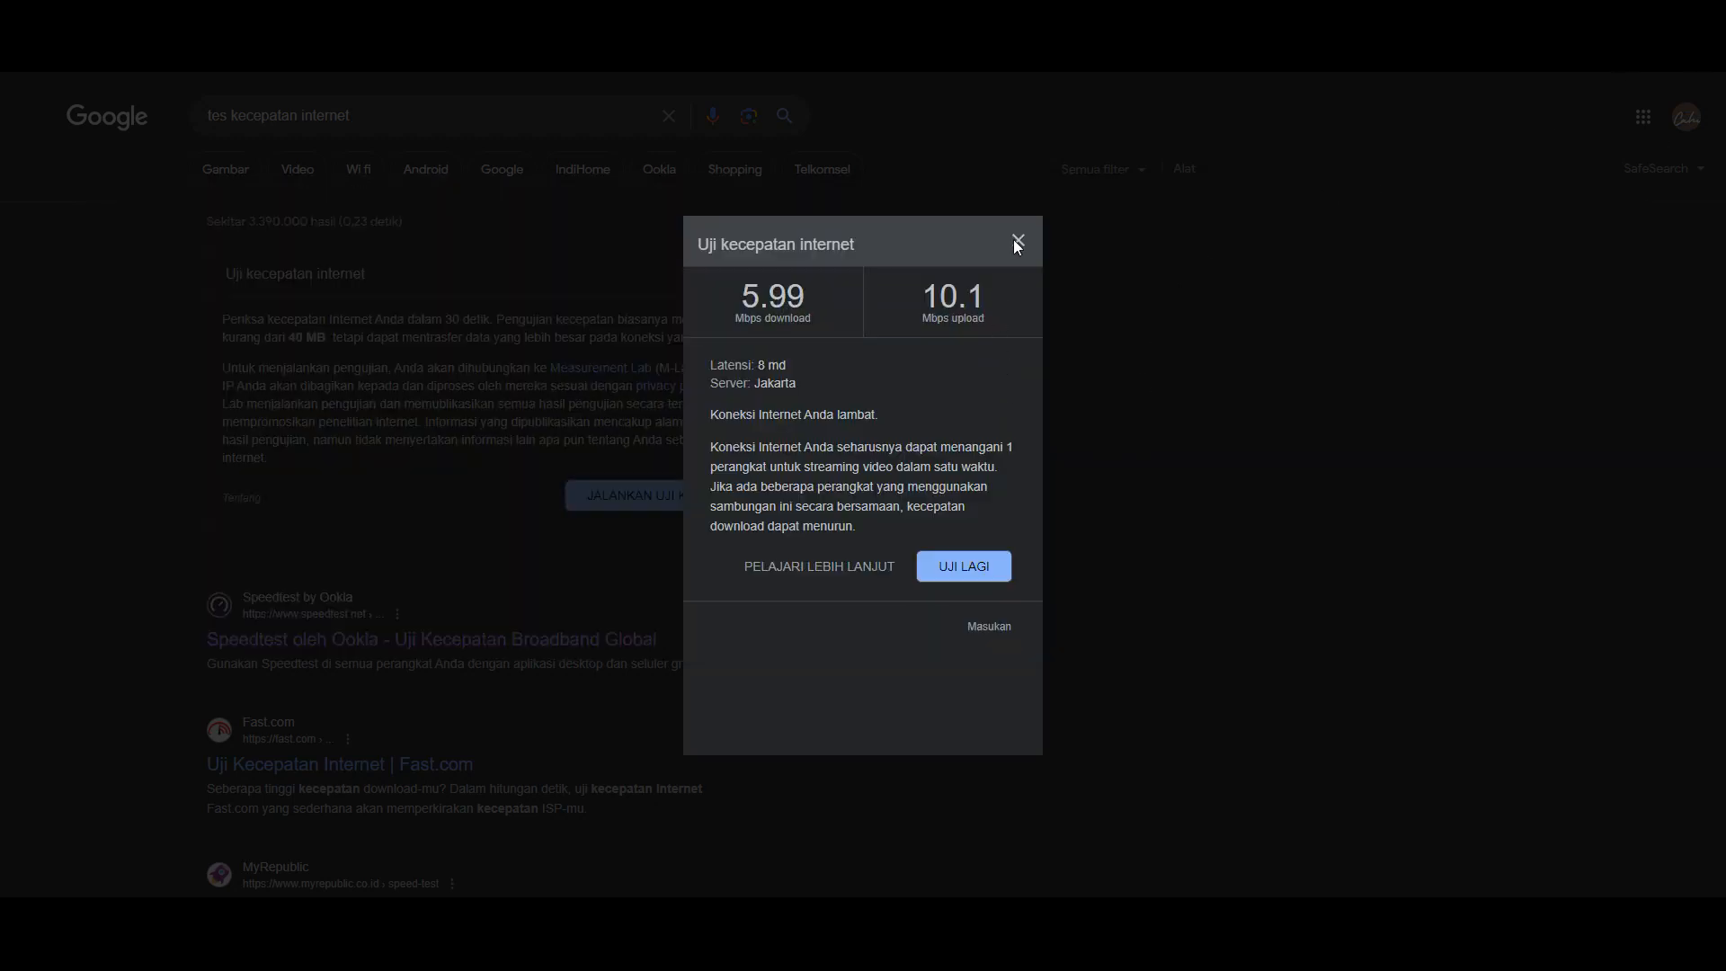
{"action": "left_click", "coordinate": [1018, 241]}
- Back in WinBox, open IP > Hotspot and launch the Hotspot Setup wizard from the Servers list
{"action": "key", "text": "alt+Tab"}
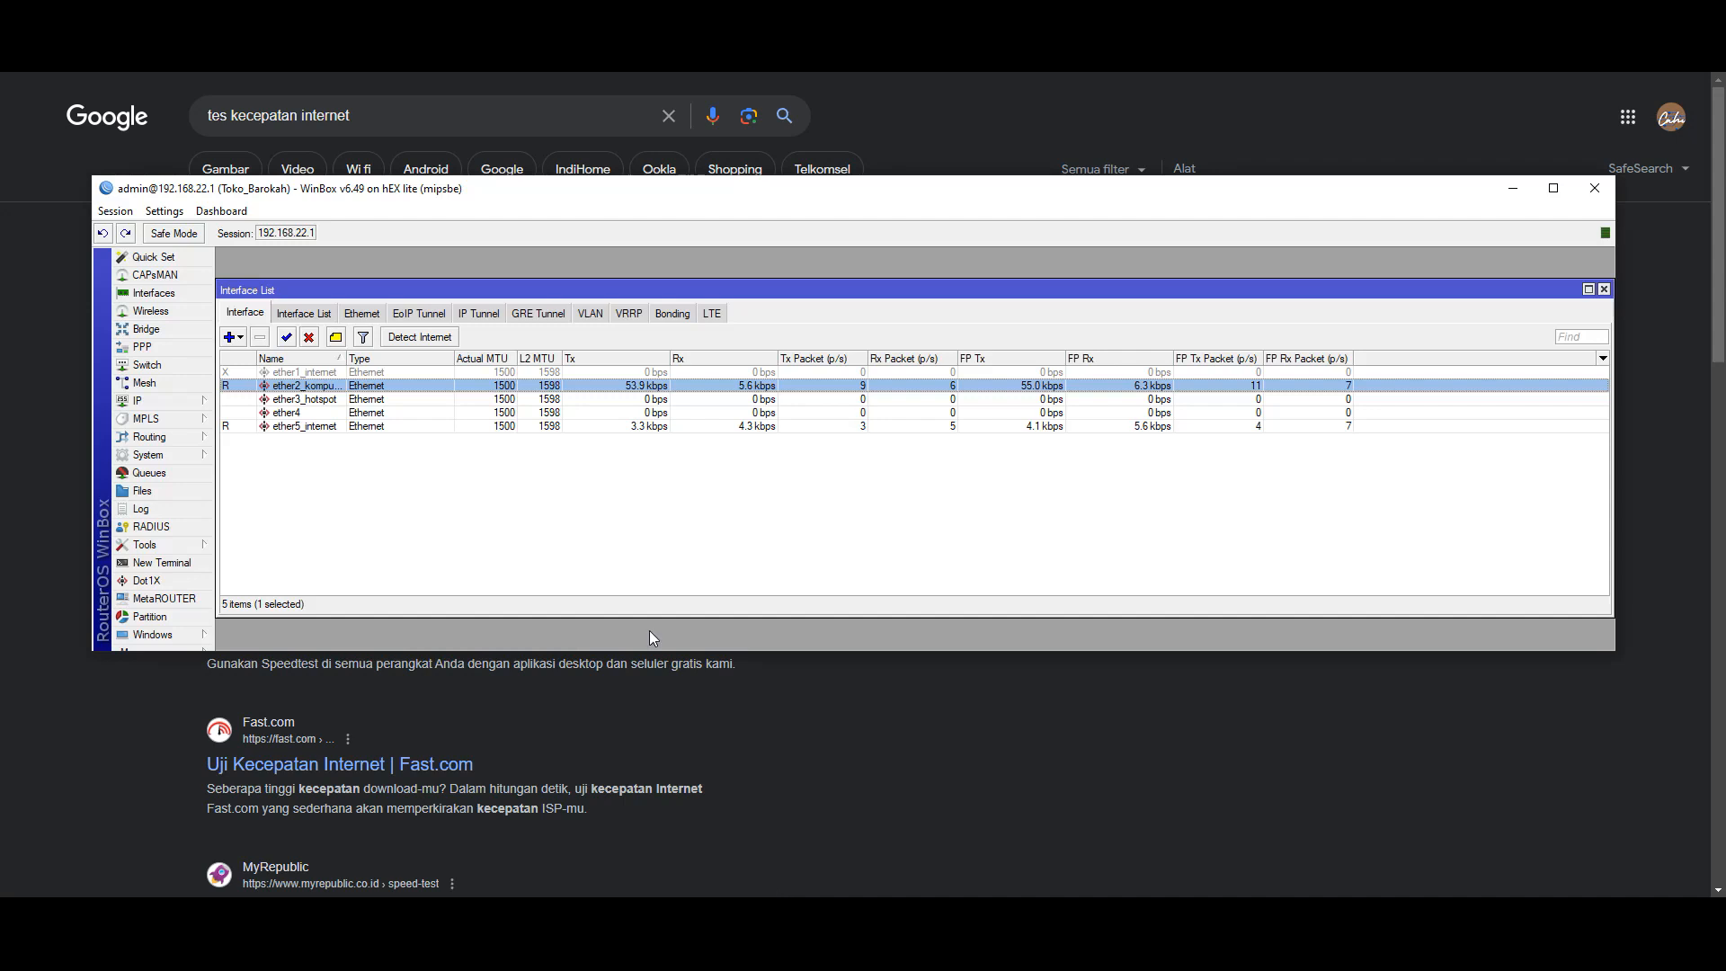
{"action": "left_click", "coordinate": [165, 406]}
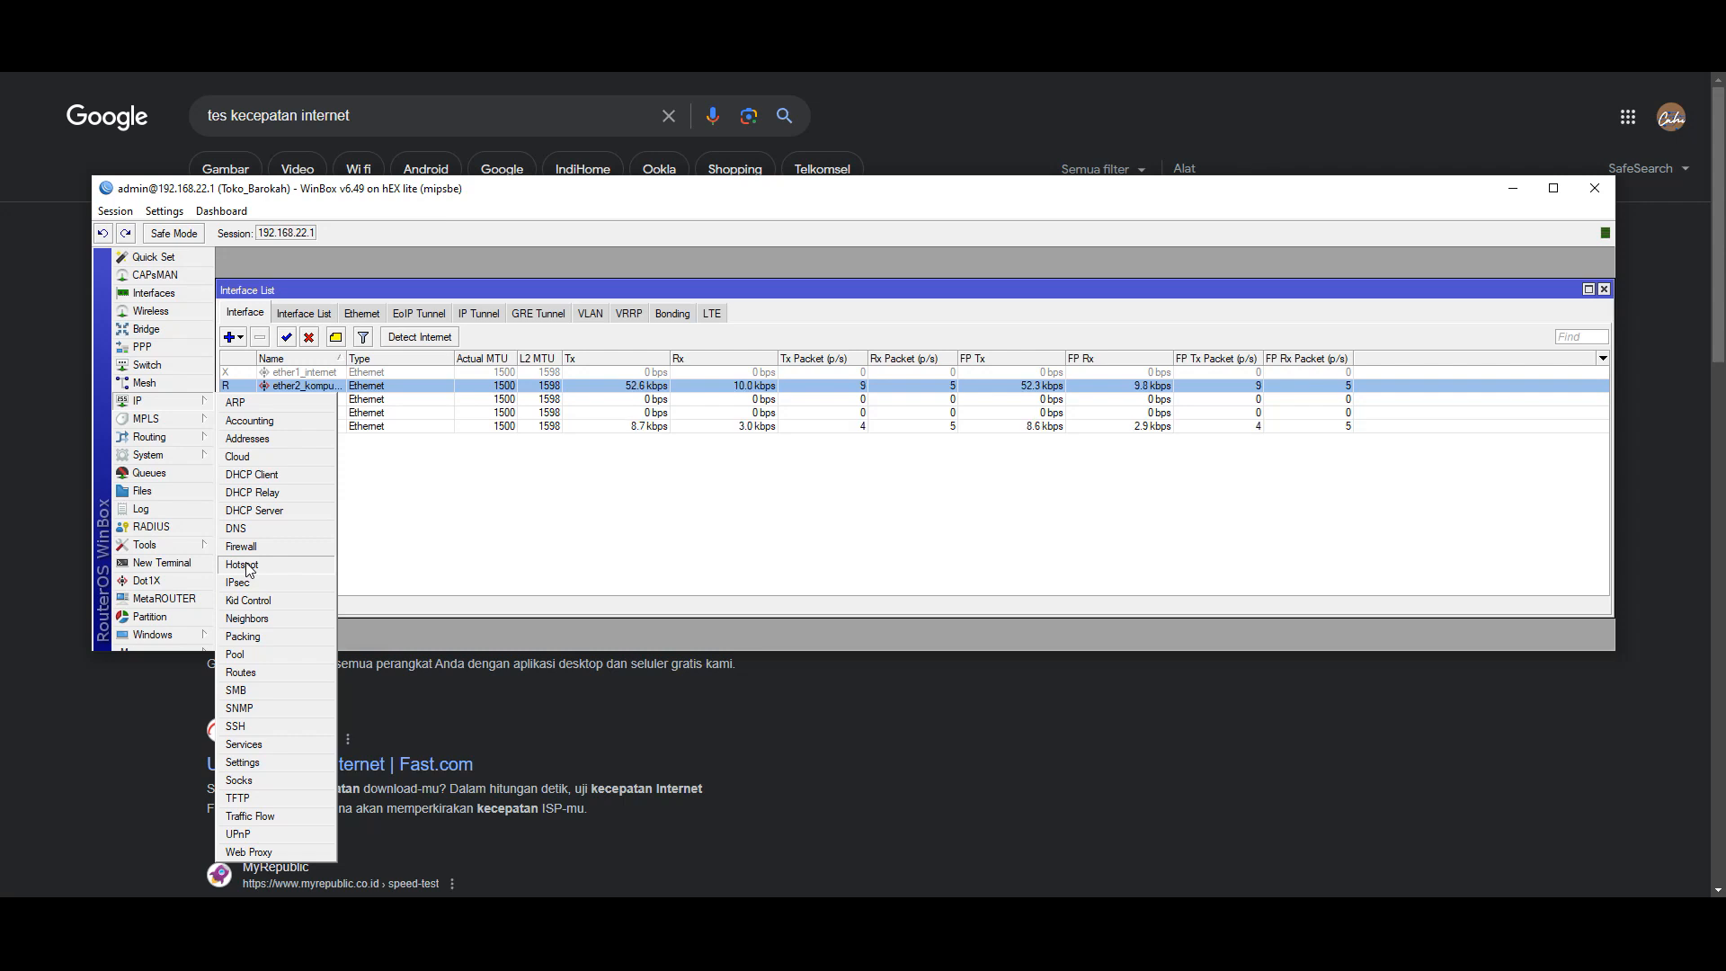
{"action": "left_click", "coordinate": [242, 564]}
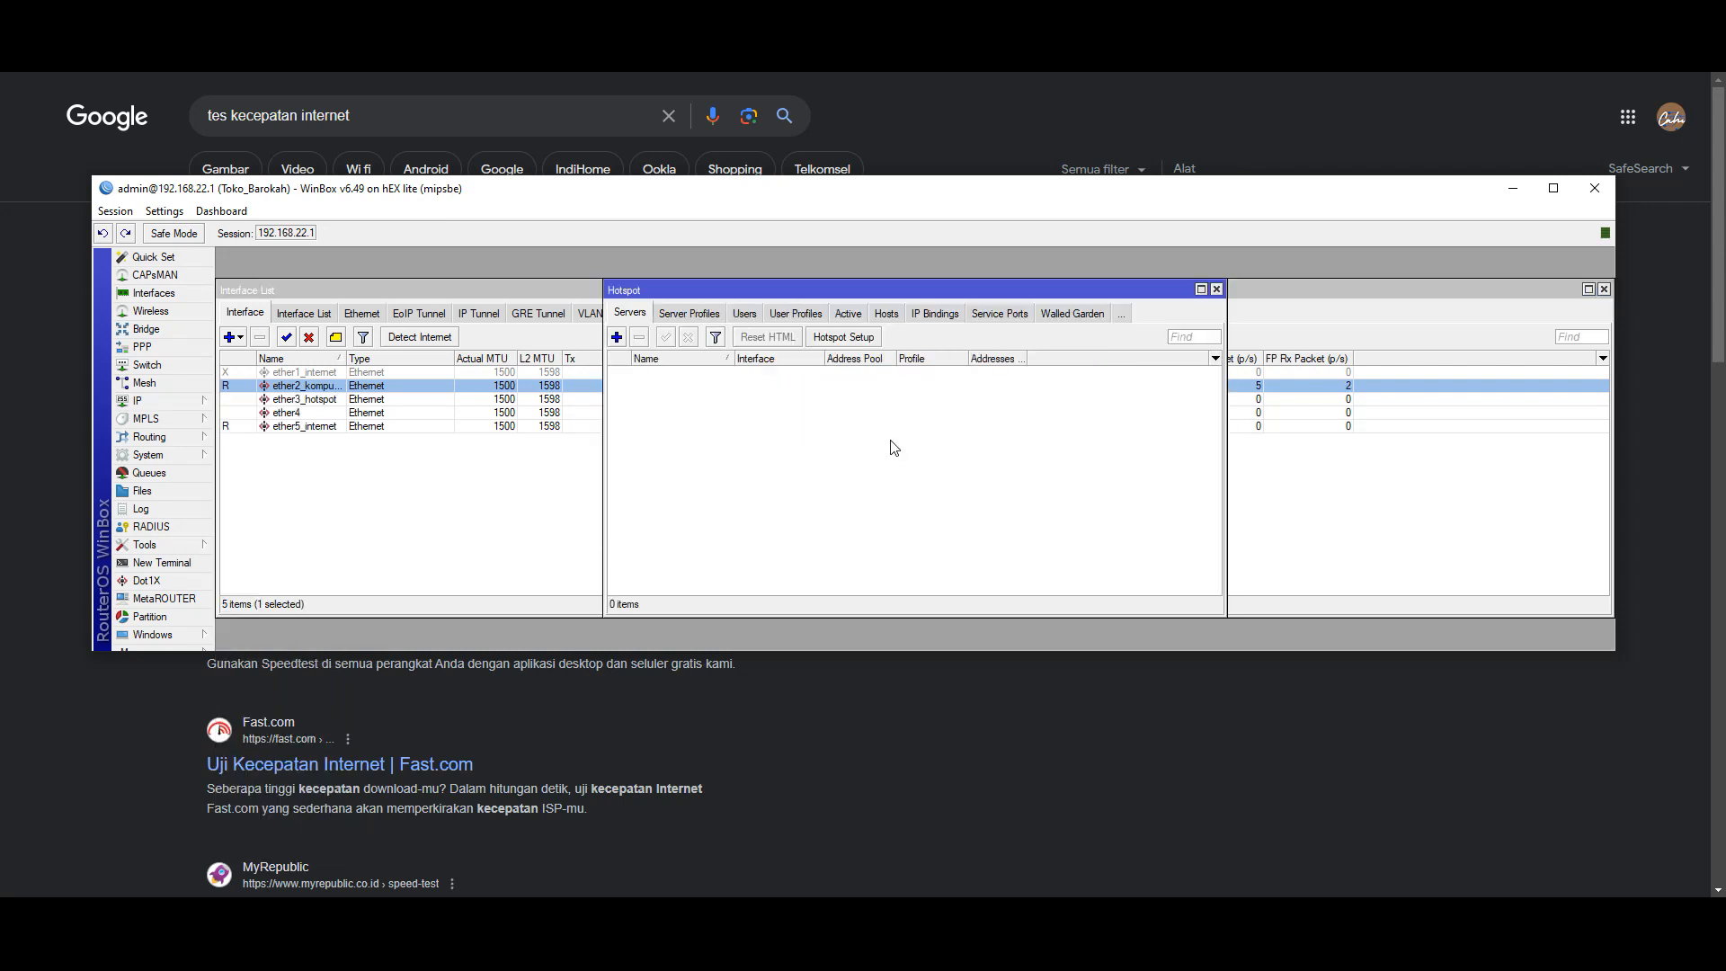
{"action": "left_click", "coordinate": [841, 337]}
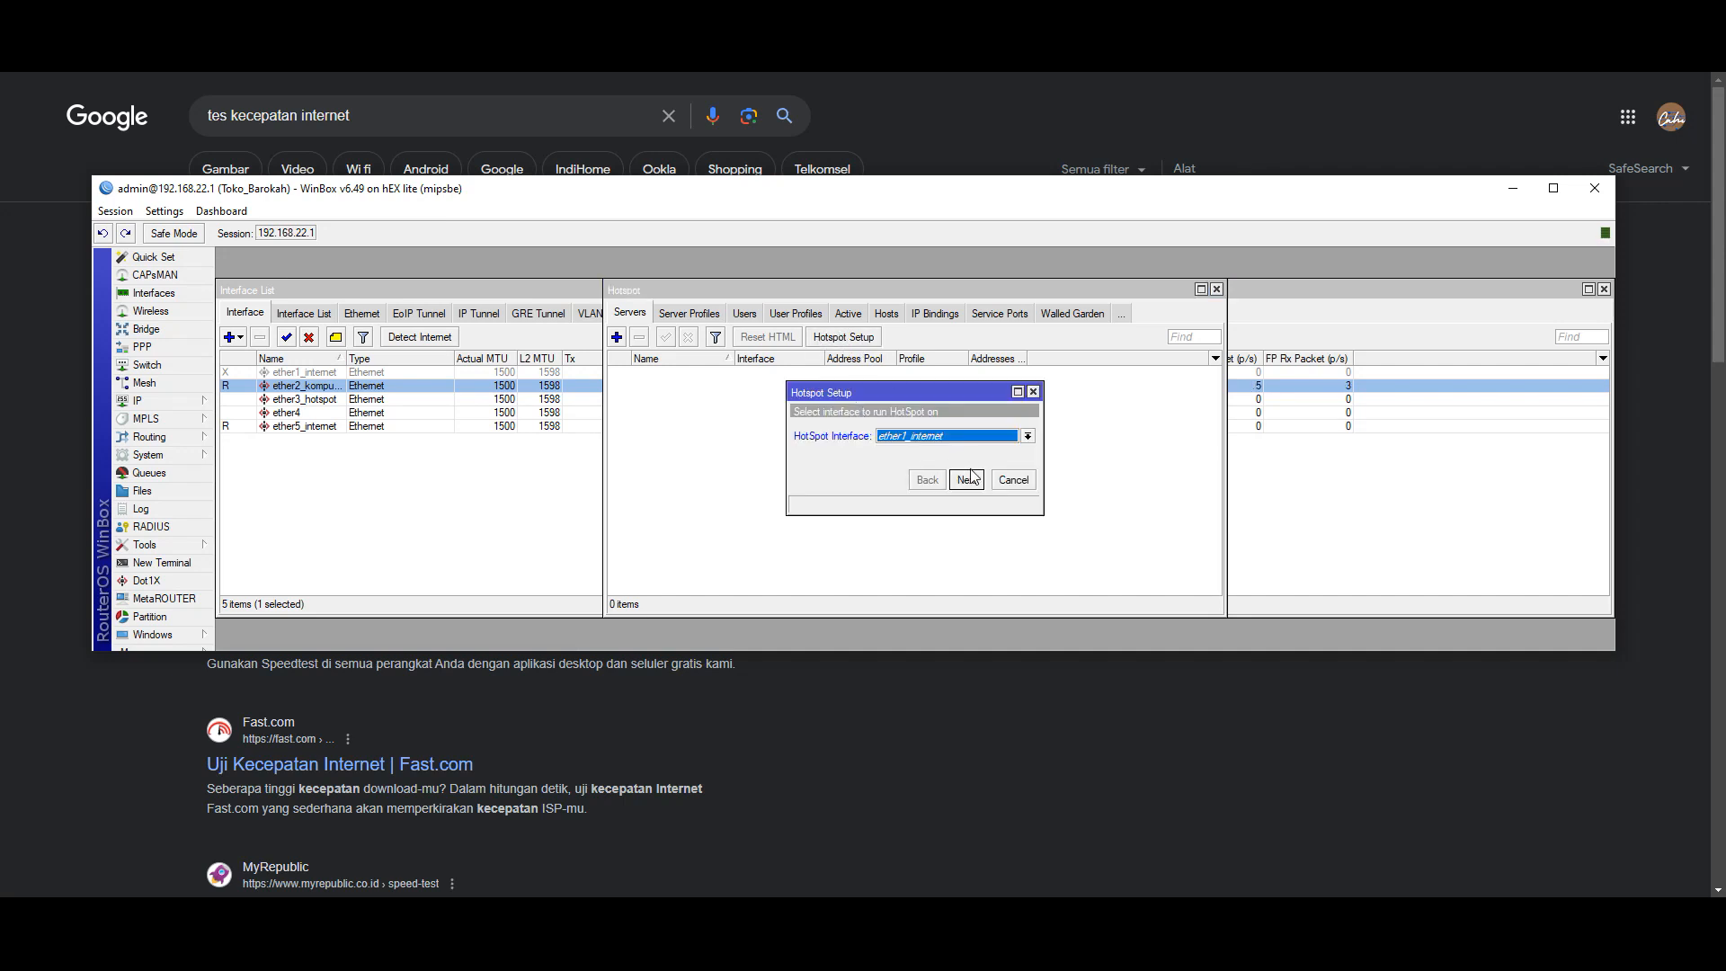
- Choose ether3_hotspot as the hotspot interface and keep local address 10.20.30.1/24
{"action": "left_click", "coordinate": [1616, 60]}
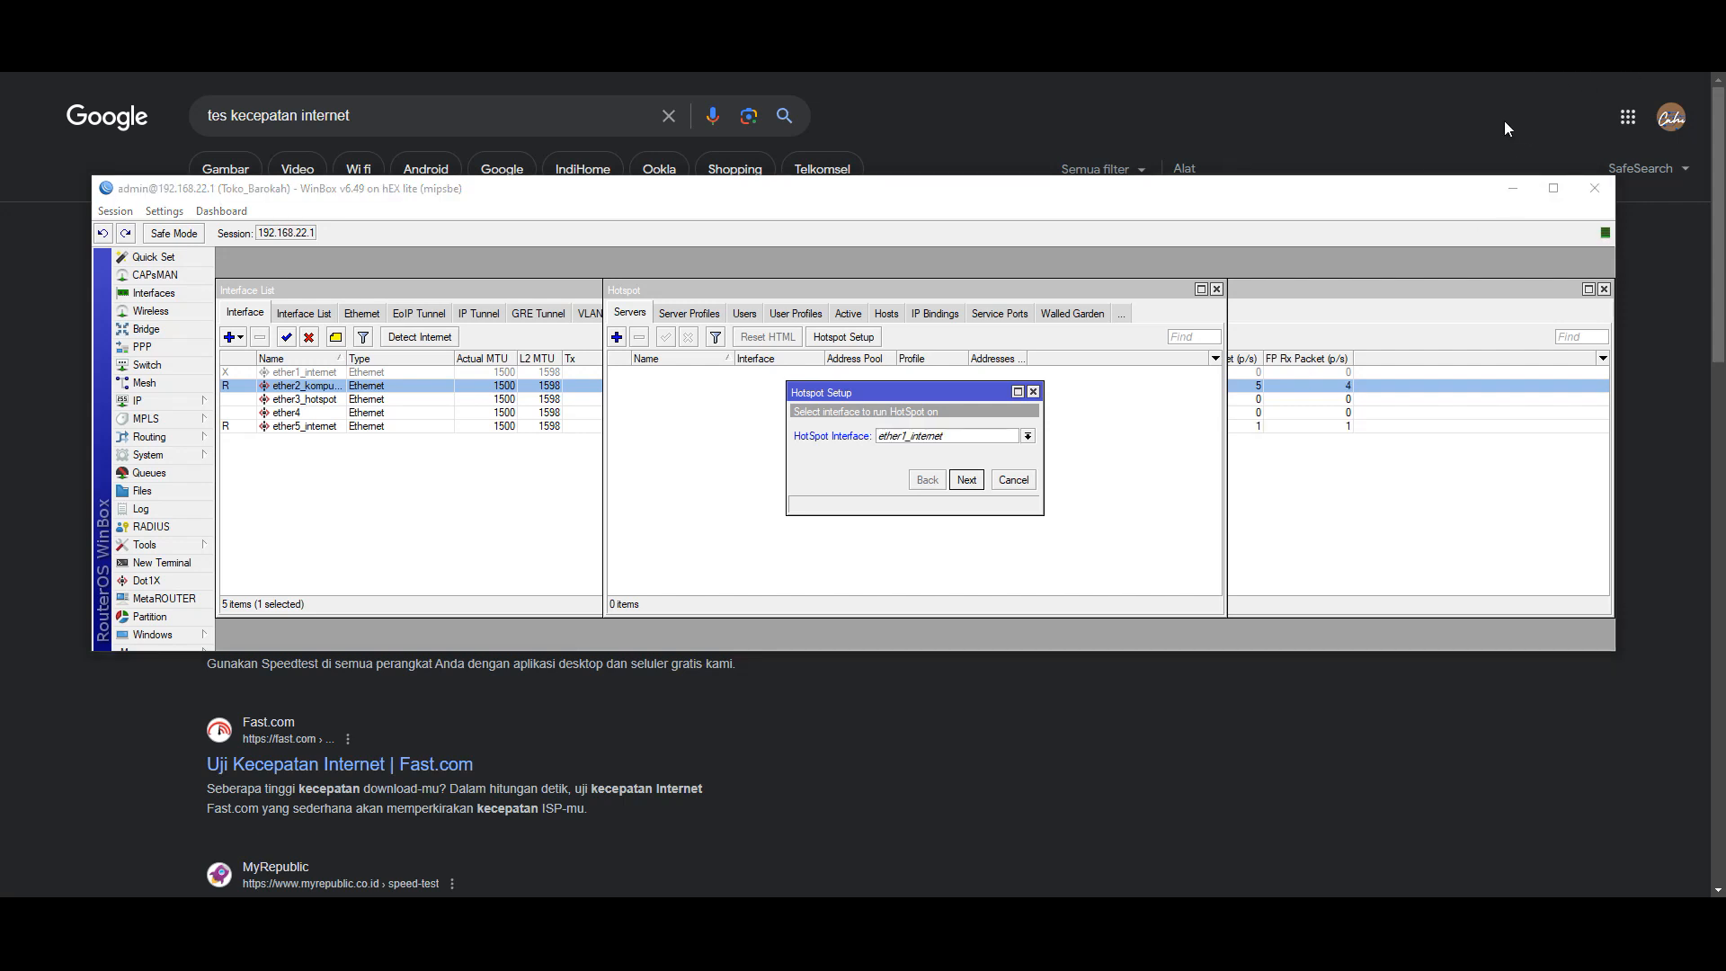
{"action": "left_click", "coordinate": [939, 439]}
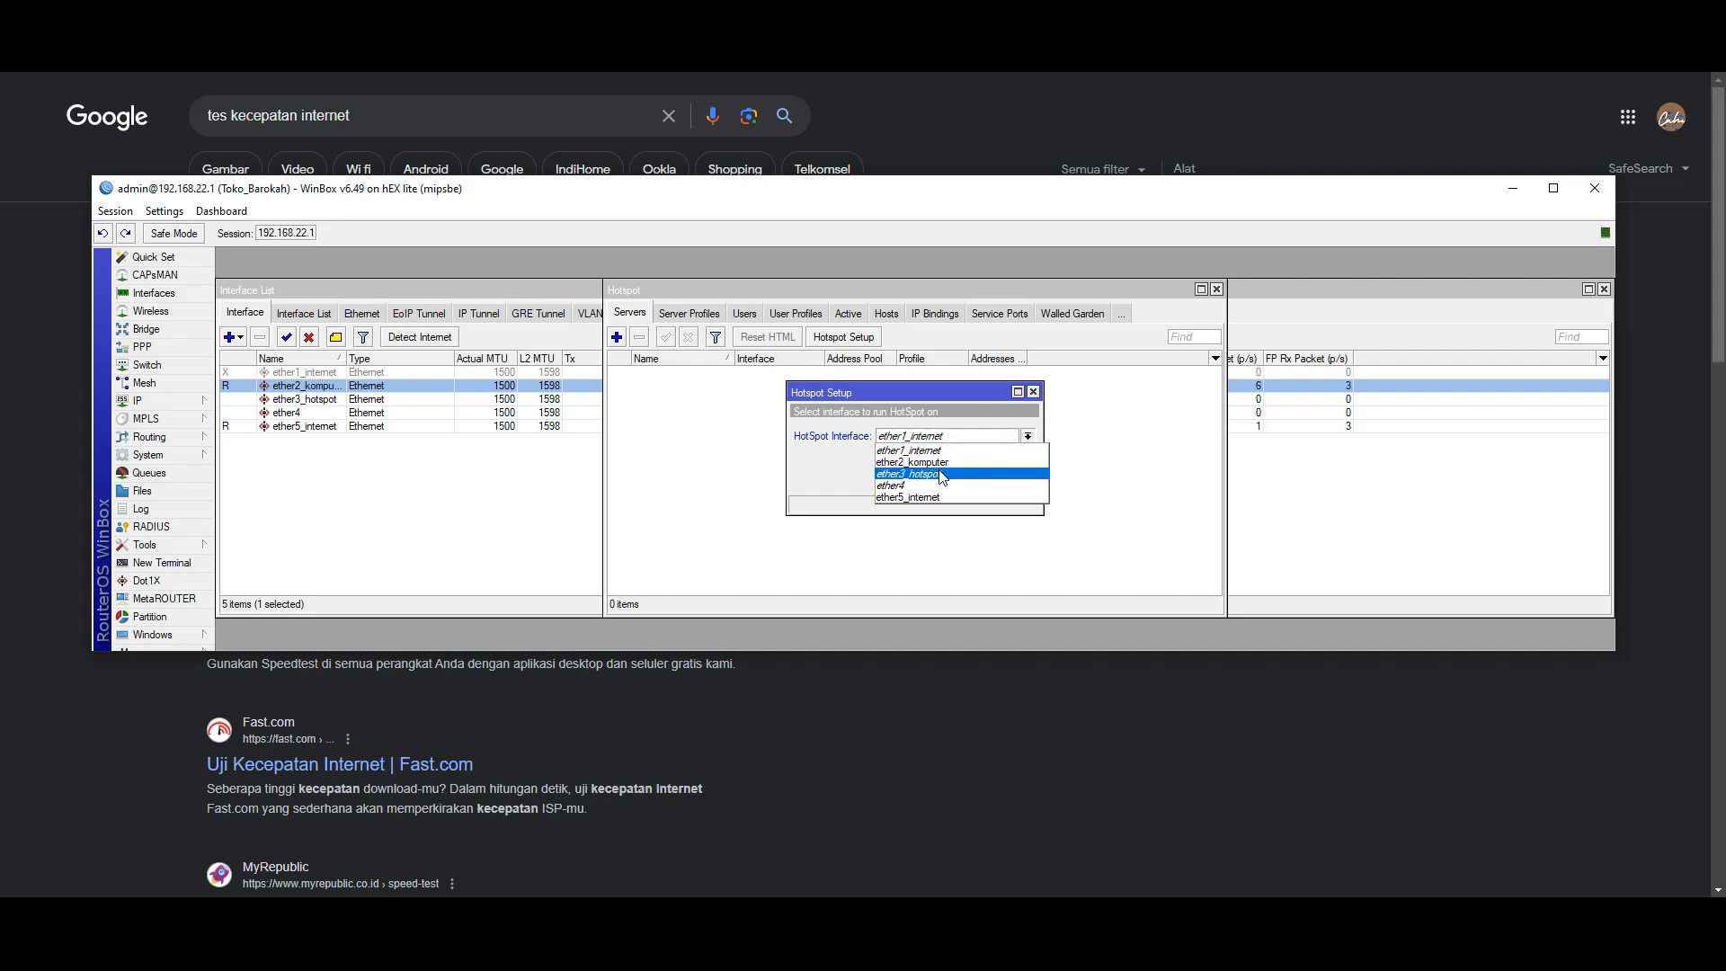
{"action": "left_click", "coordinate": [942, 475]}
{"action": "left_click", "coordinate": [974, 484]}
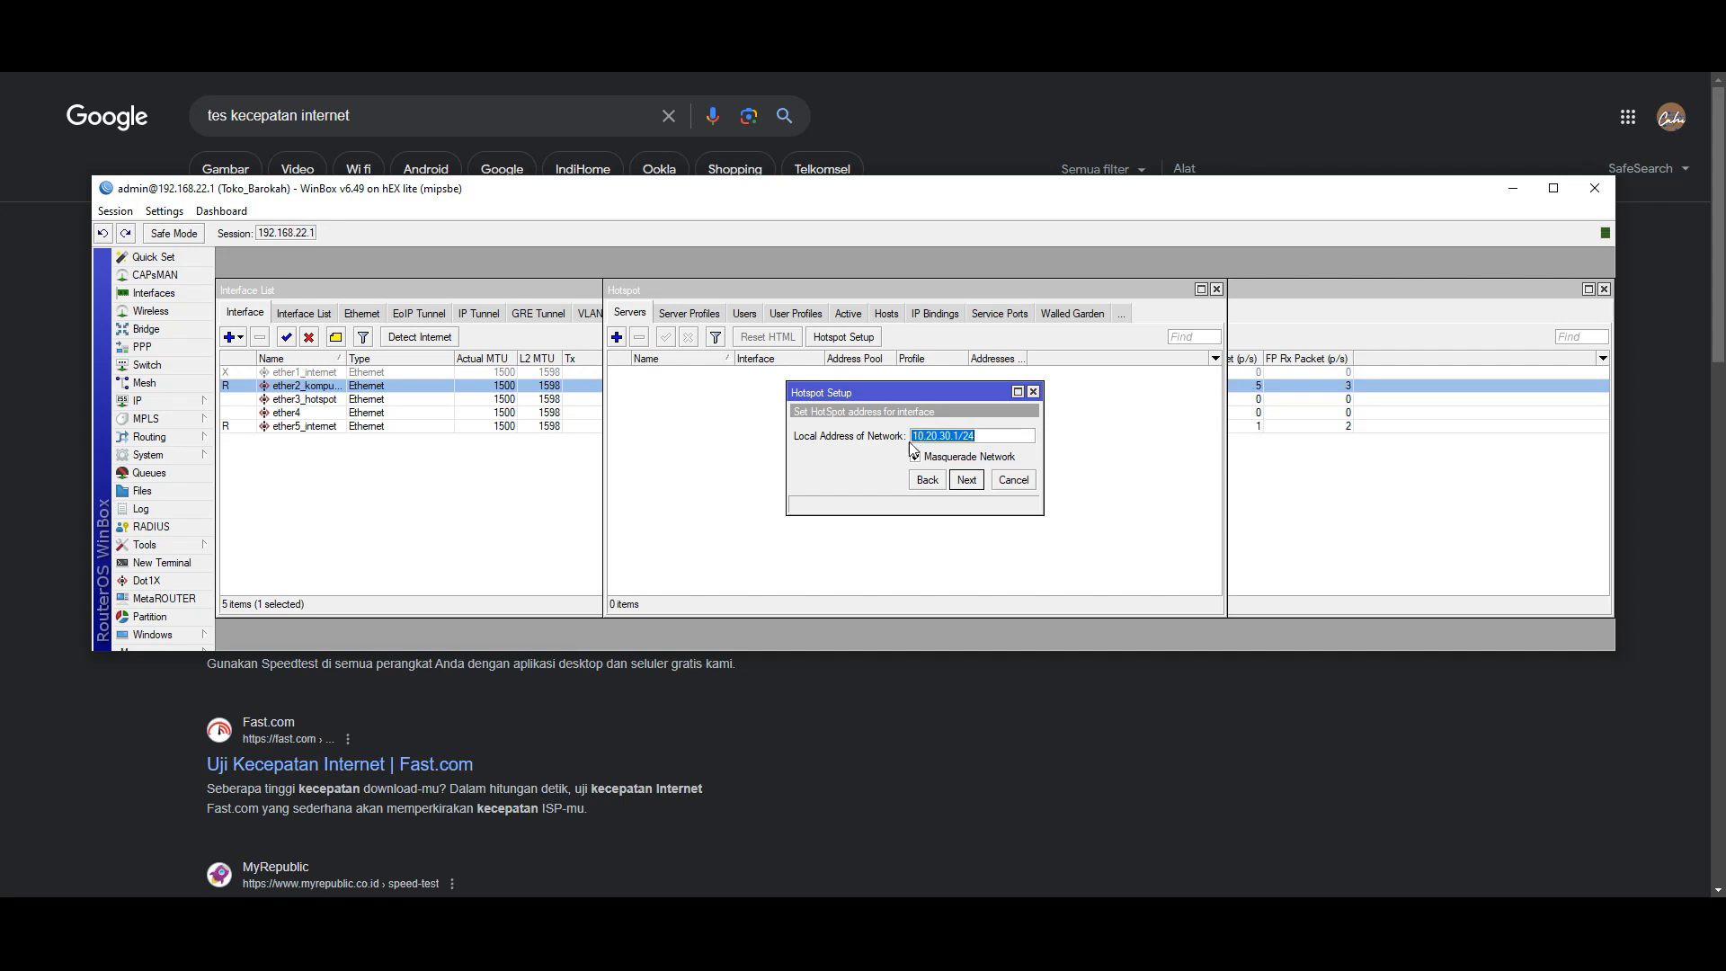
{"action": "key", "text": "Tab"}
{"action": "left_click", "coordinate": [967, 481]}
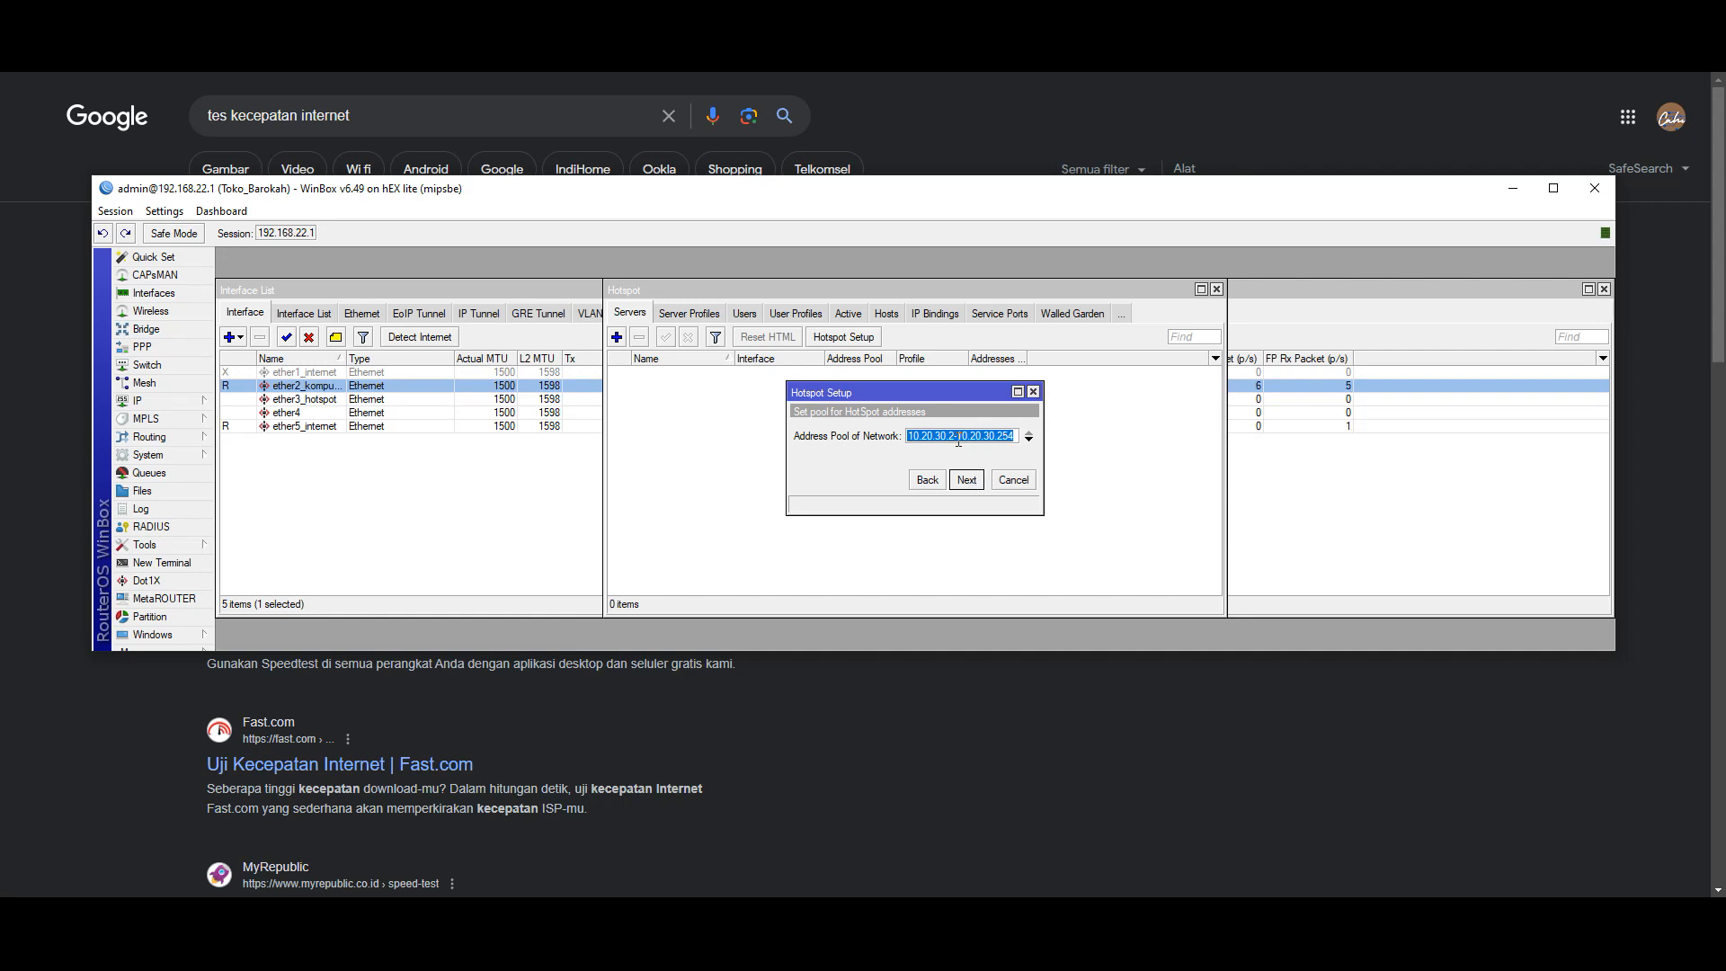
- Change the hotspot address pool to 10.20.30.11-10.20.30.254
{"action": "left_click_drag", "start_coordinate": [1043, 453], "coordinate": [1123, 449]}
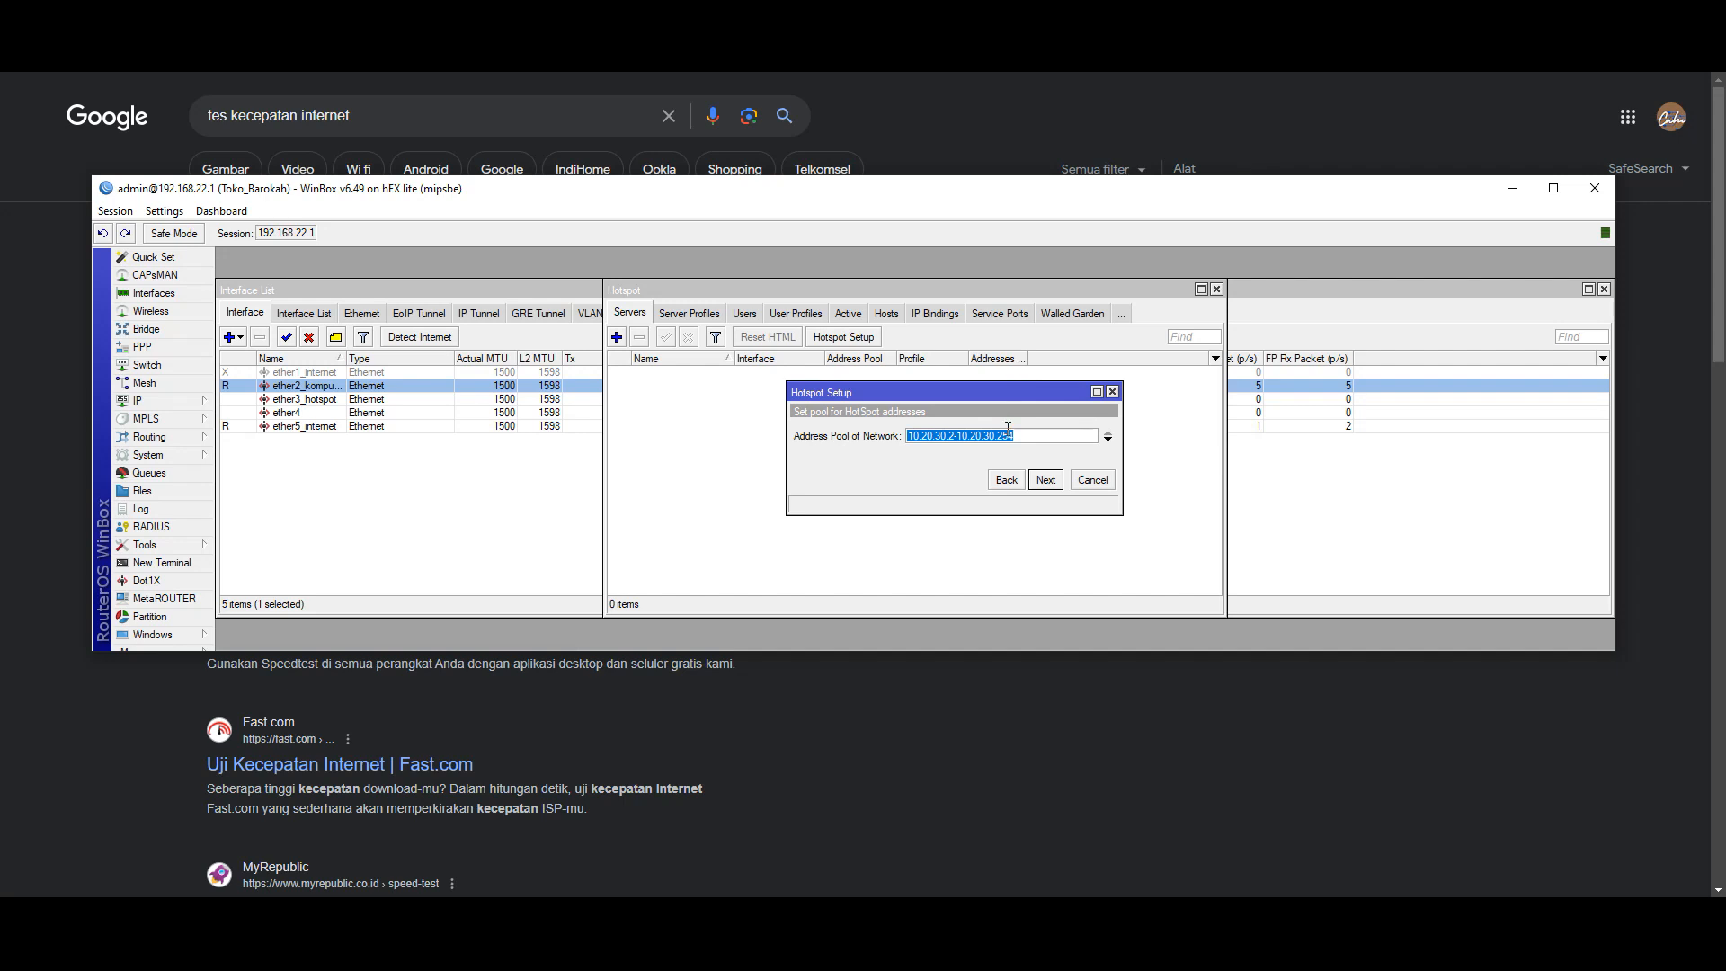
{"action": "left_click", "coordinate": [954, 436]}
{"action": "key", "text": "BackSpace"}
{"action": "type", "text": "11"}
- Leave the SSL certificate set to none and advance to the SMTP server page
{"action": "left_click", "coordinate": [1045, 481]}
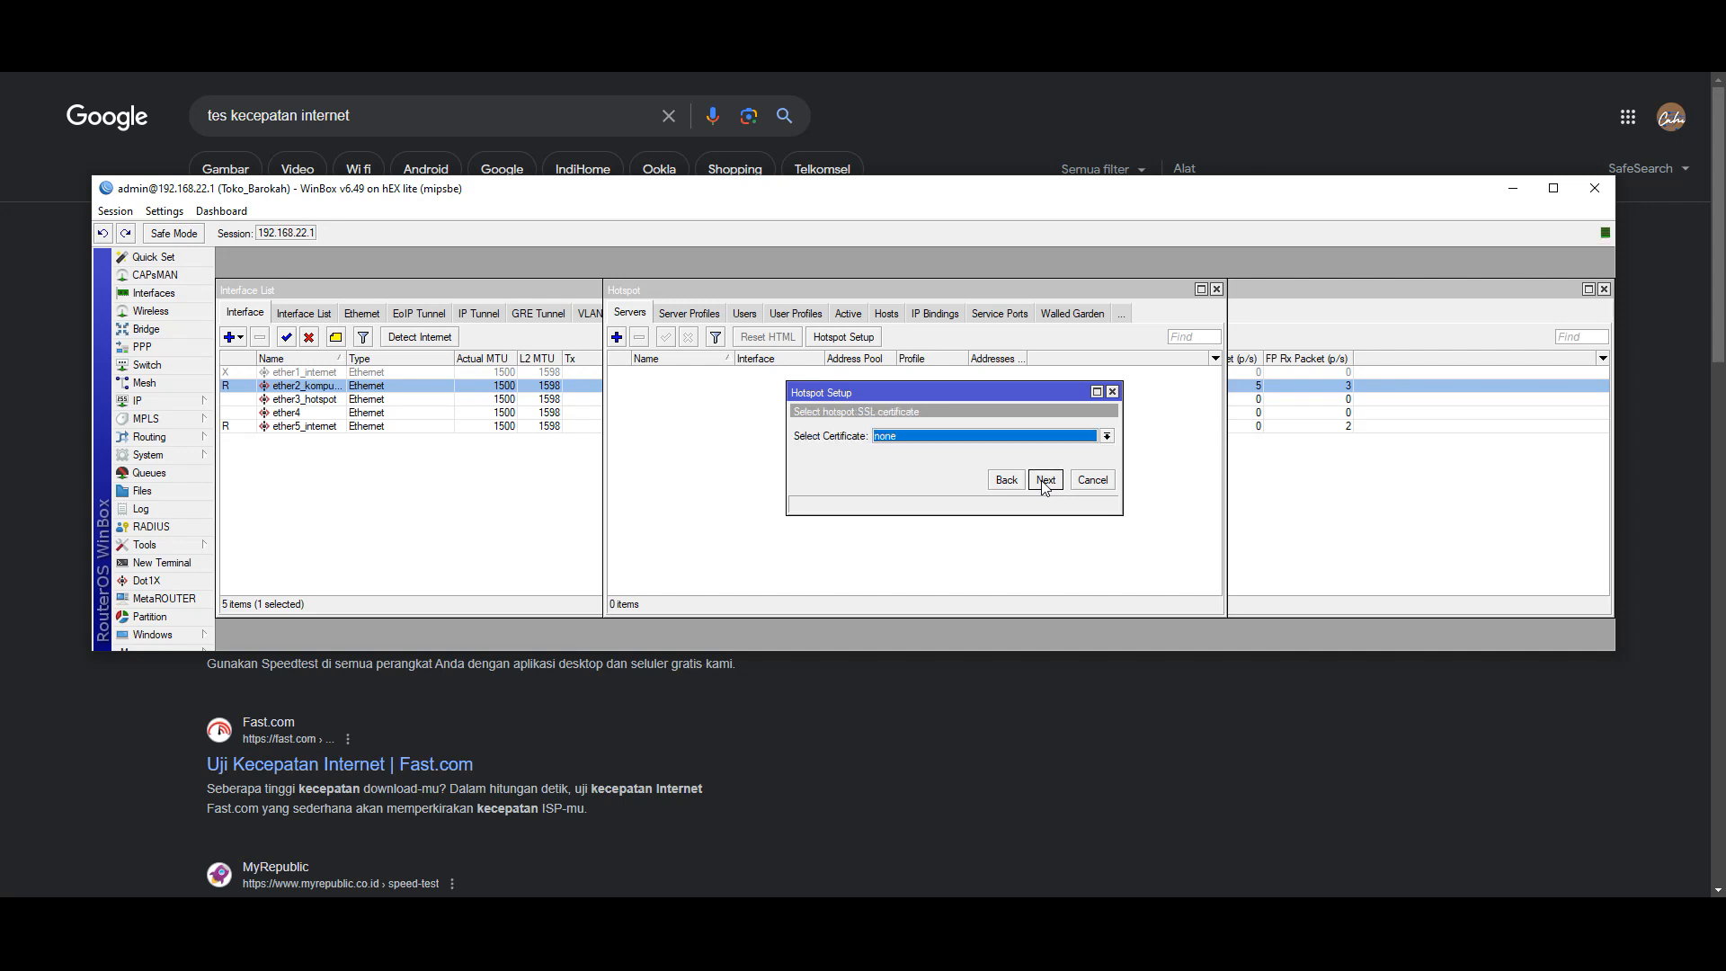
{"action": "left_click", "coordinate": [974, 439]}
{"action": "left_click", "coordinate": [978, 444]}
{"action": "left_click", "coordinate": [1624, 74]}
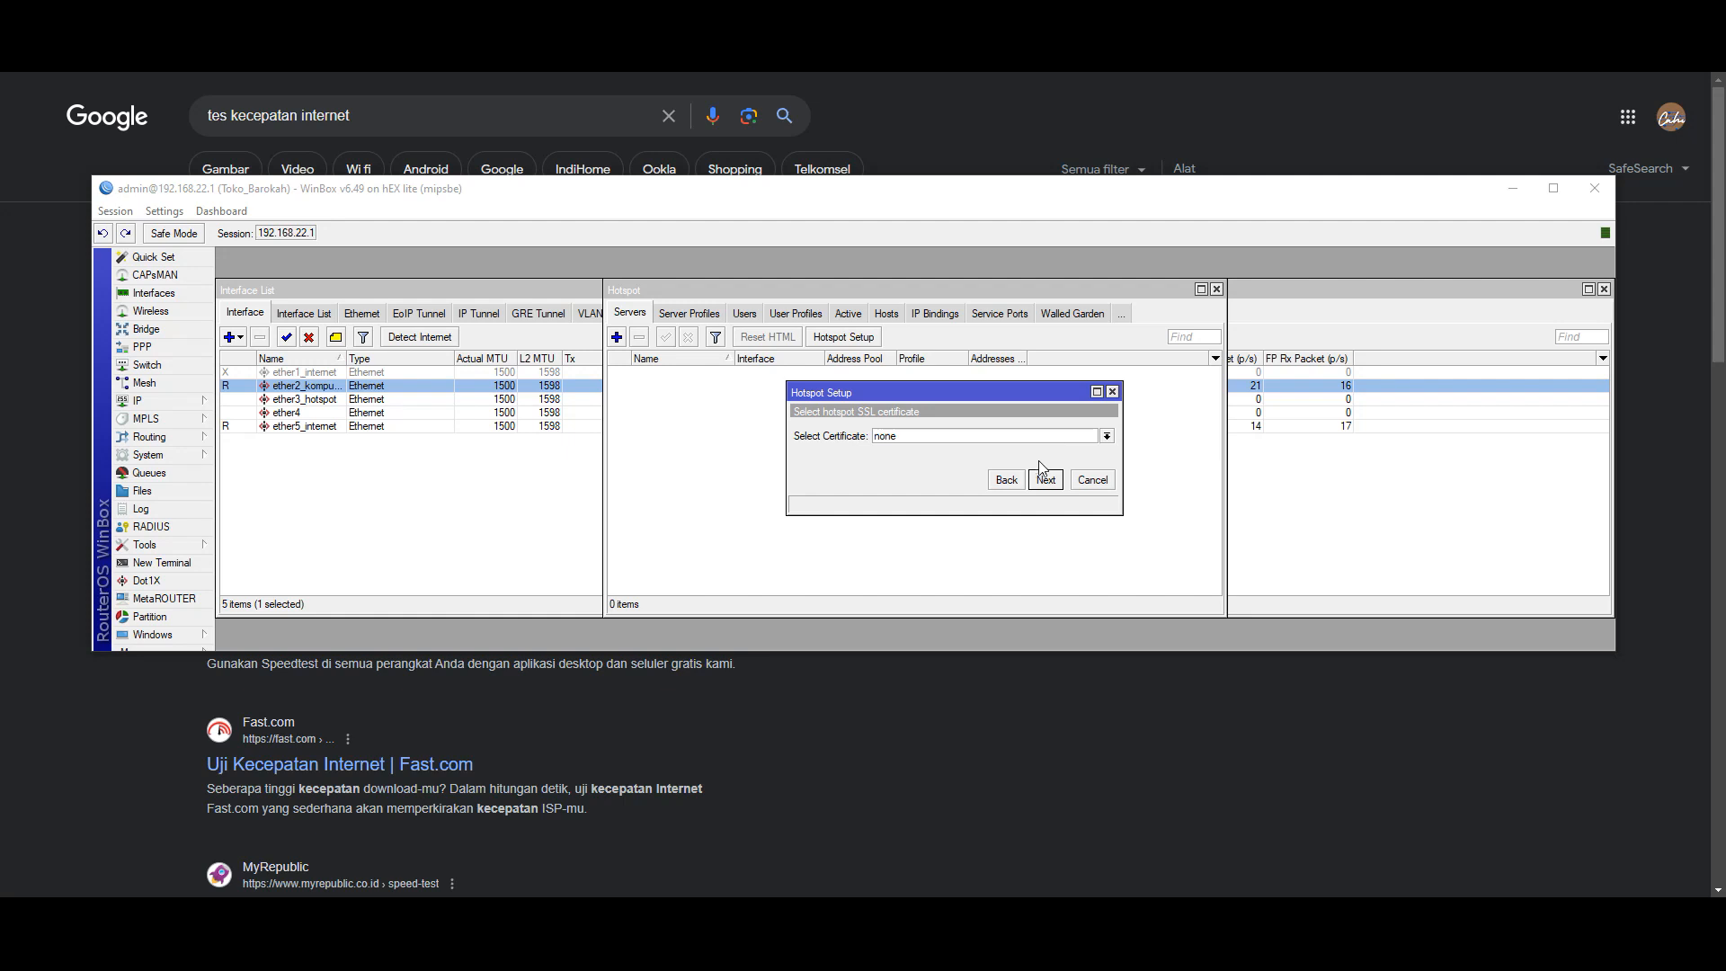
{"action": "left_click", "coordinate": [892, 440]}
{"action": "left_click", "coordinate": [898, 441]}
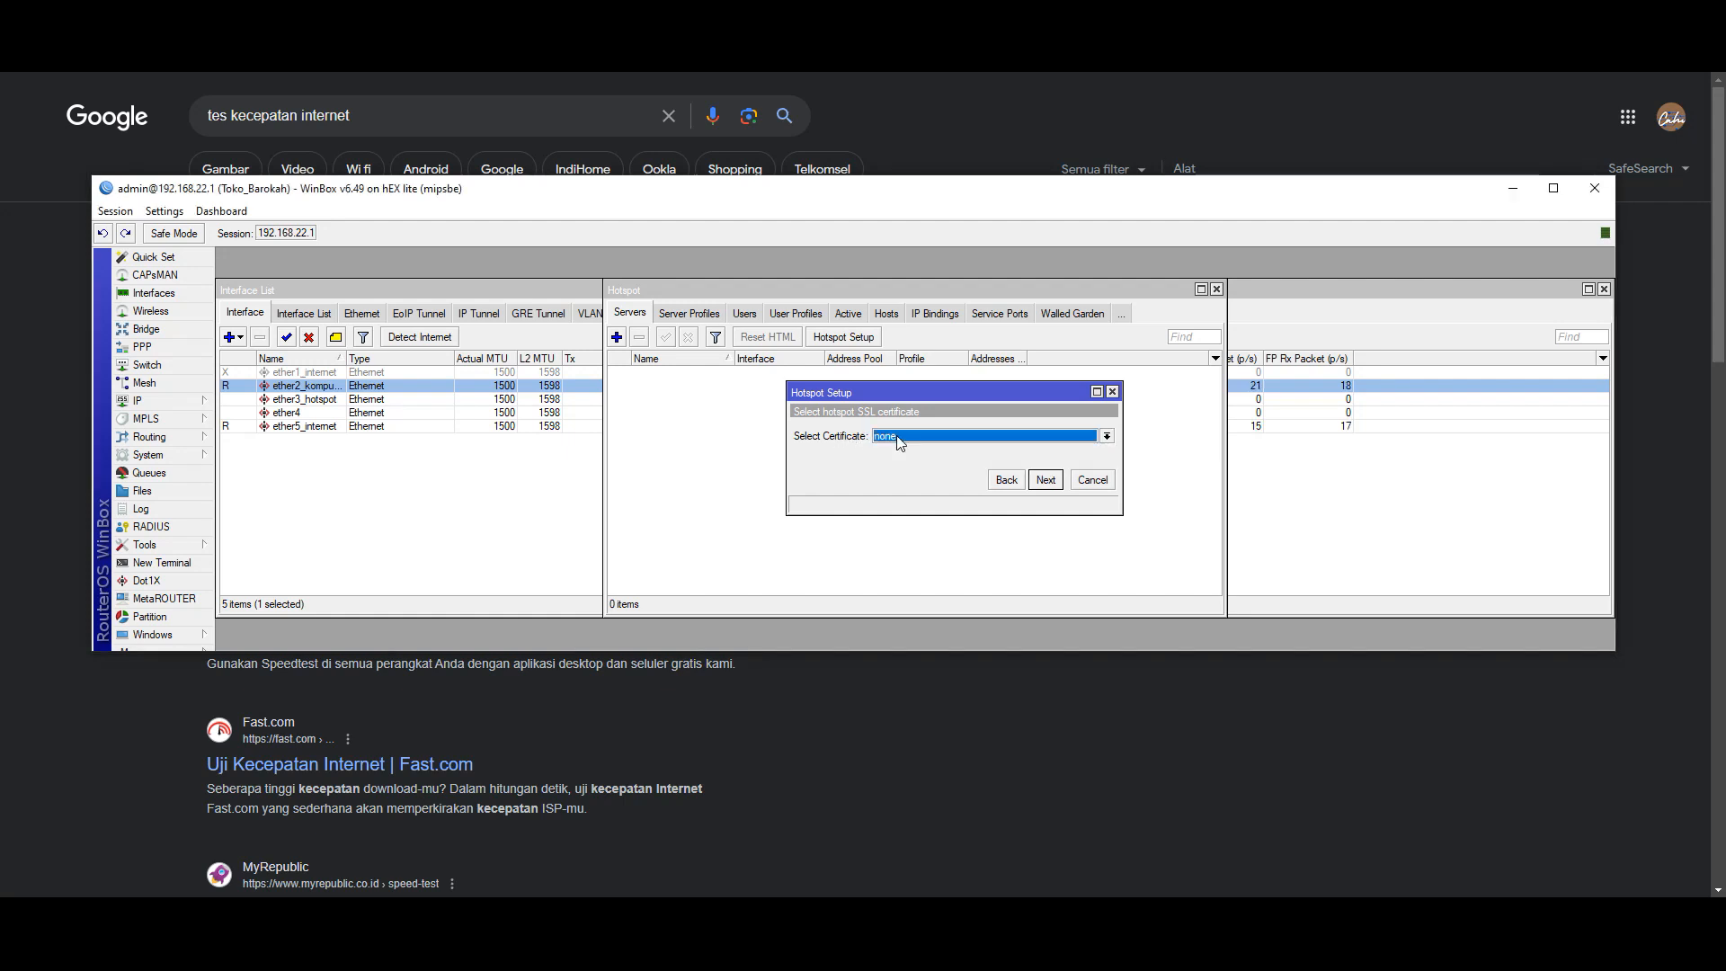
{"action": "left_click", "coordinate": [1043, 481]}
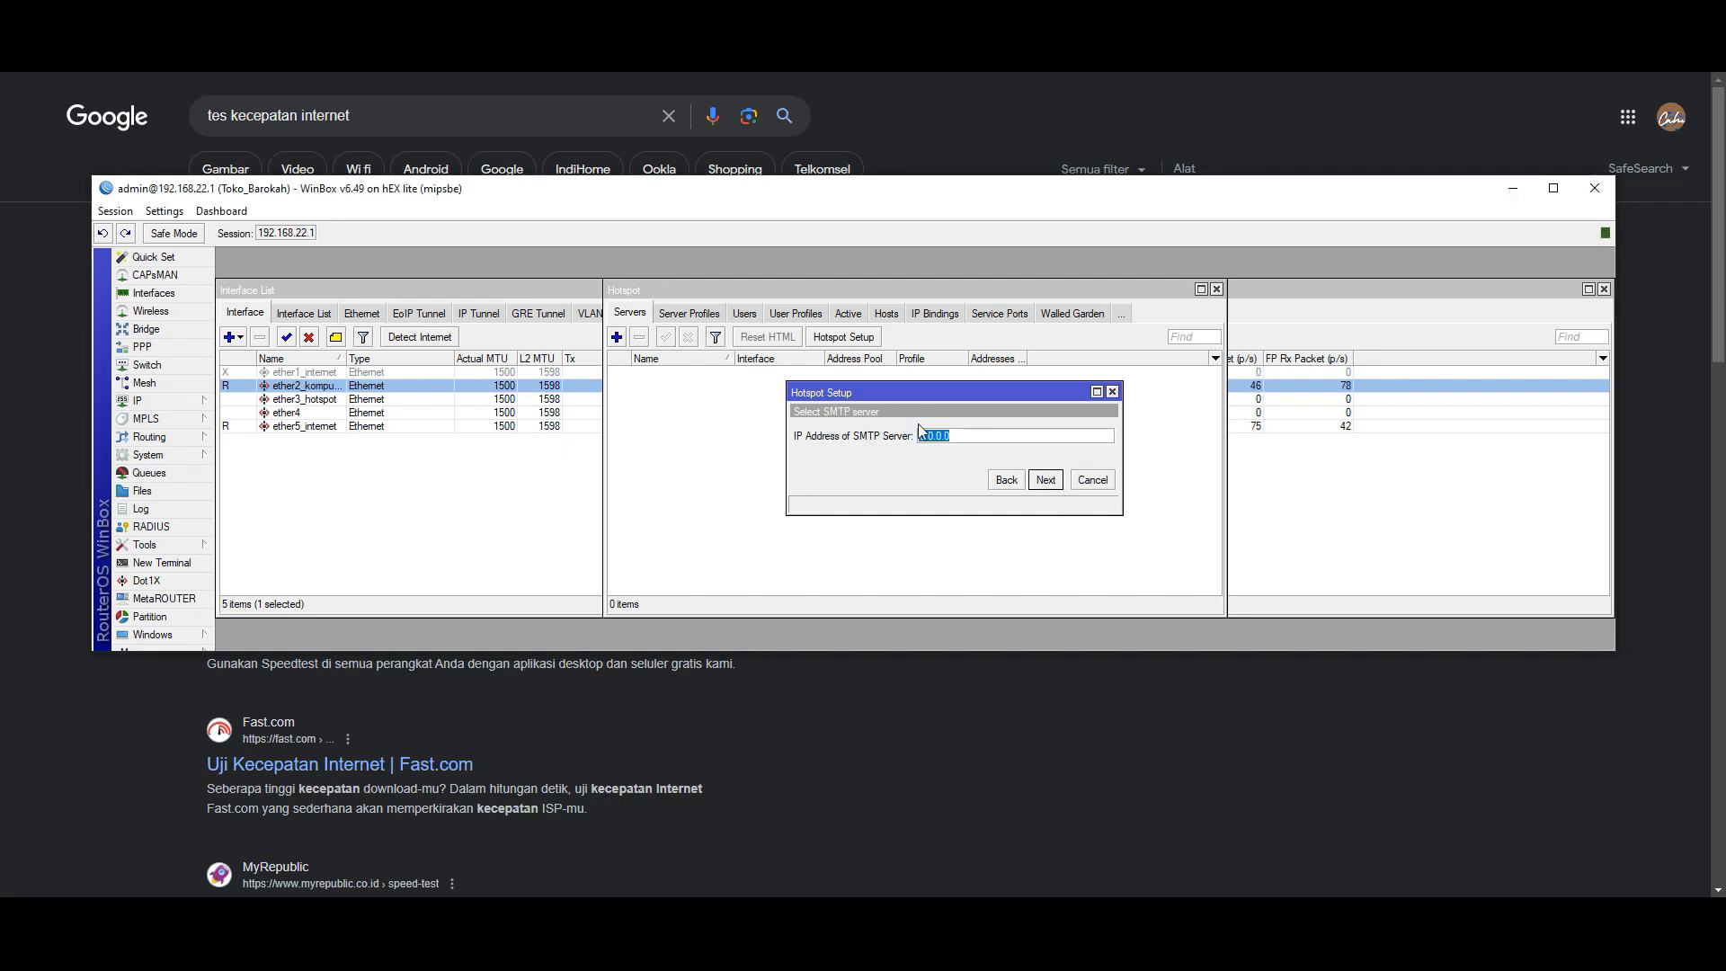
- Keep DNS servers 8.8.8.8 and 8.8.4.4 and set the DNS name to toko-barokah.com
{"action": "left_click", "coordinate": [1040, 484]}
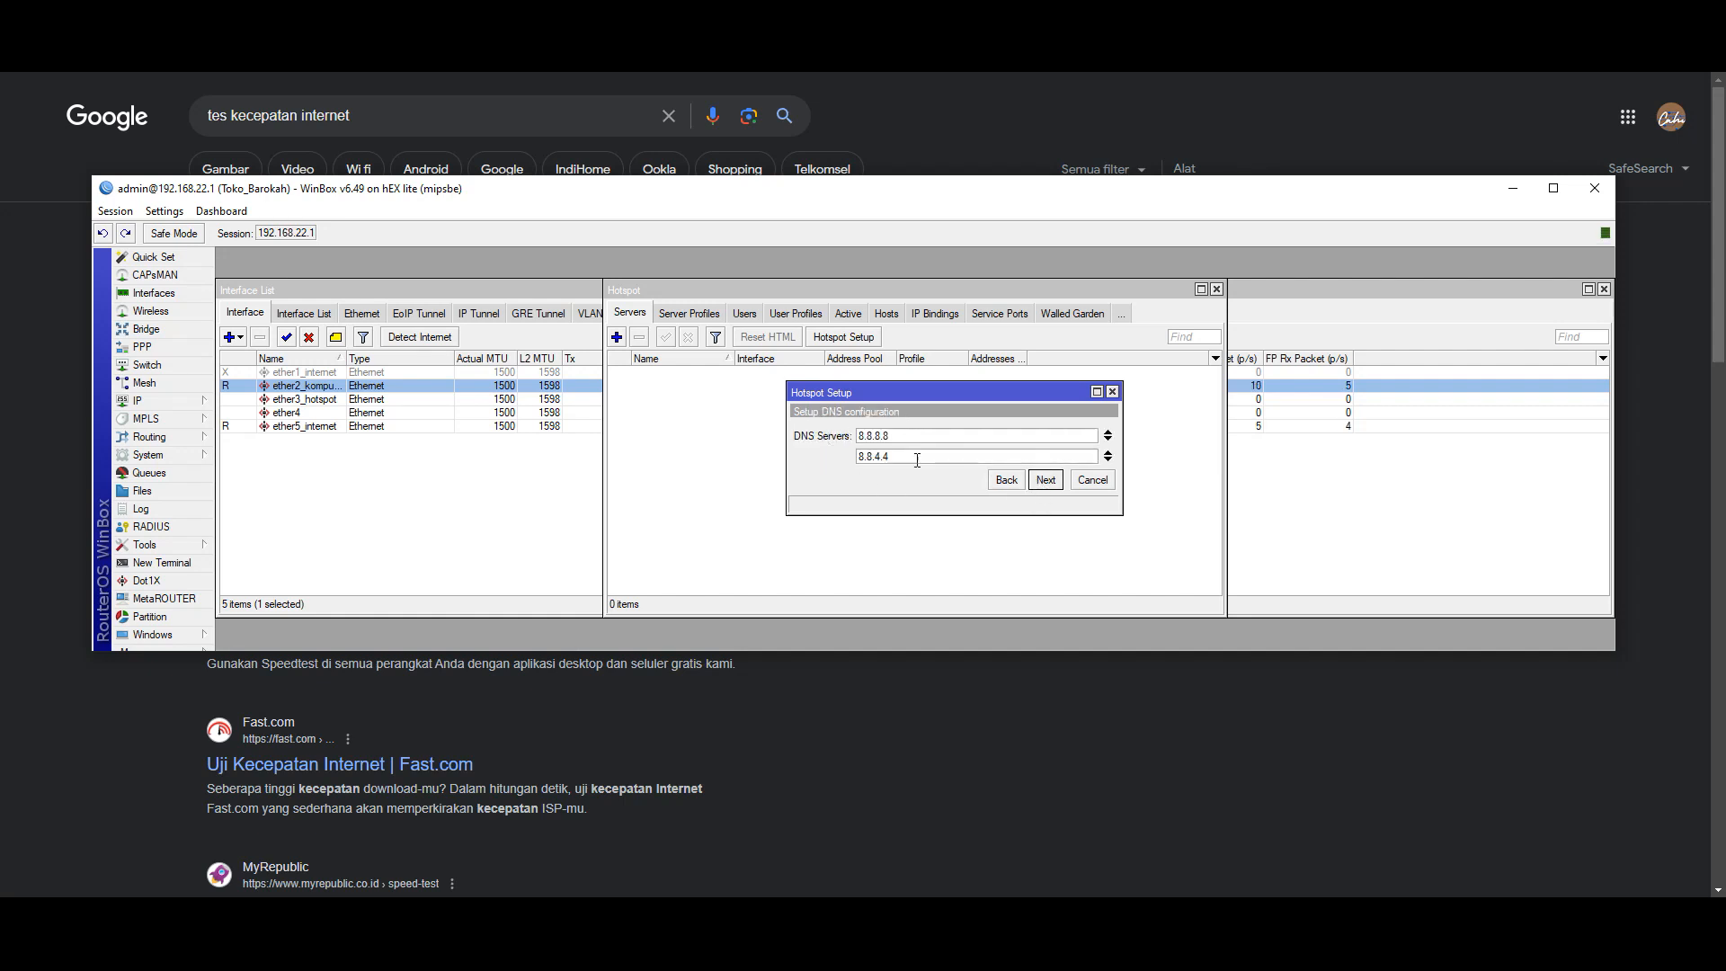
{"action": "left_click", "coordinate": [1046, 483]}
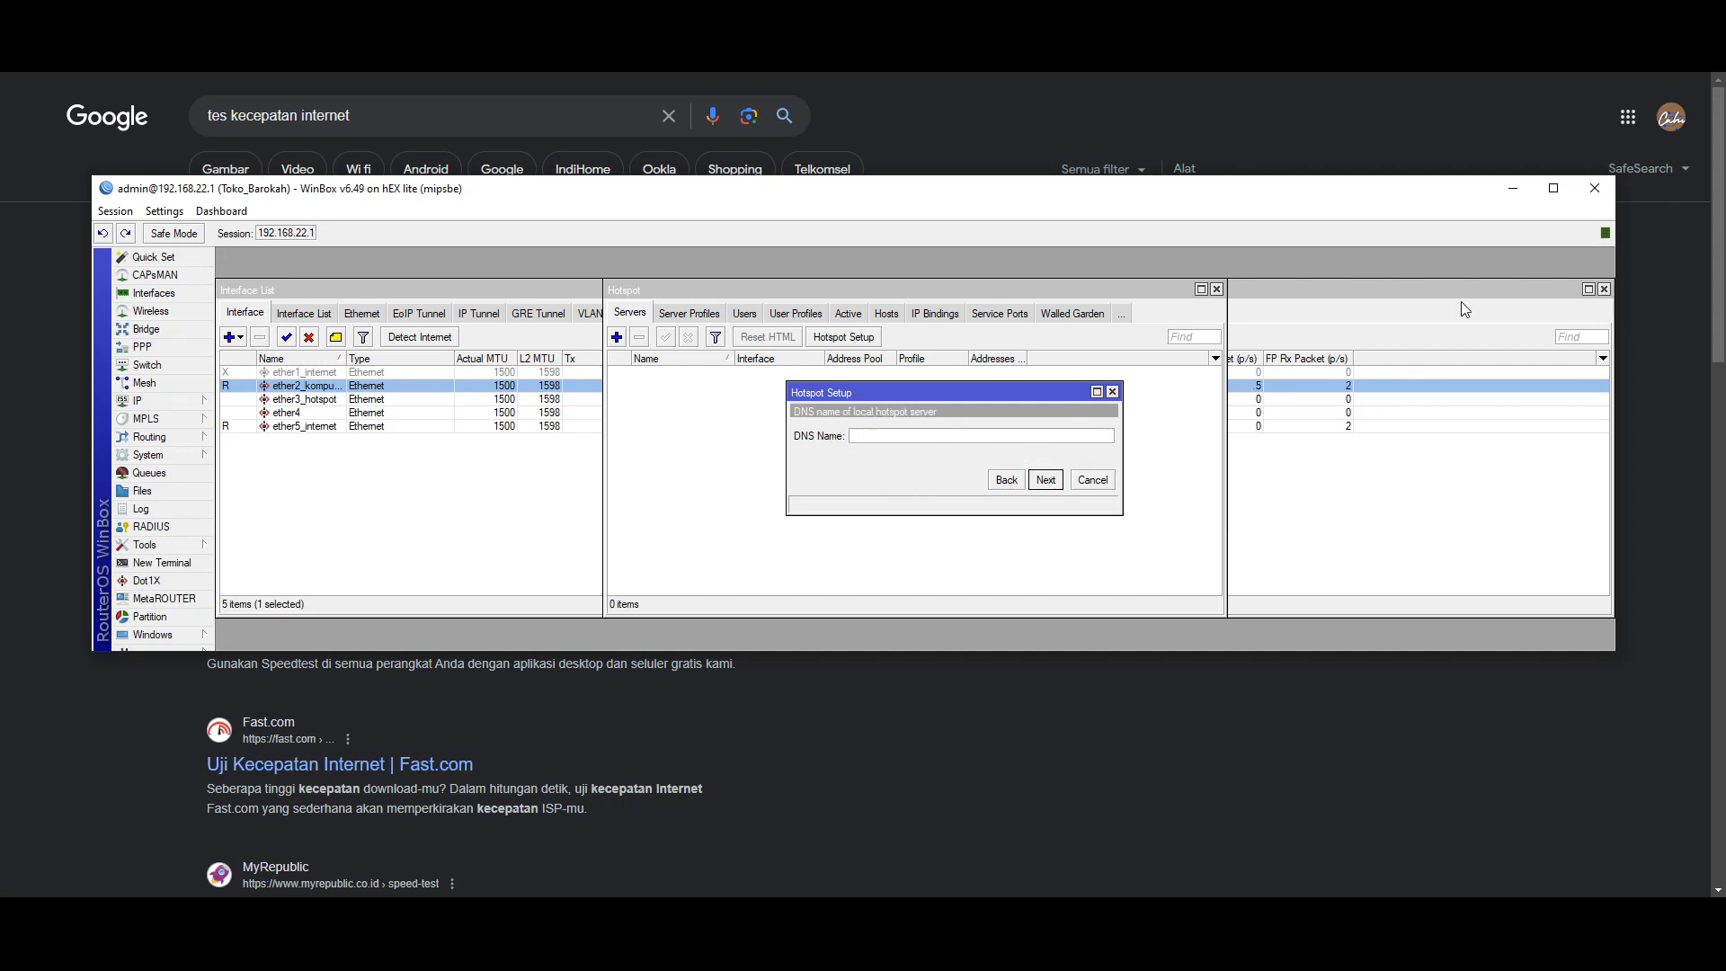
{"action": "left_click", "coordinate": [1627, 73]}
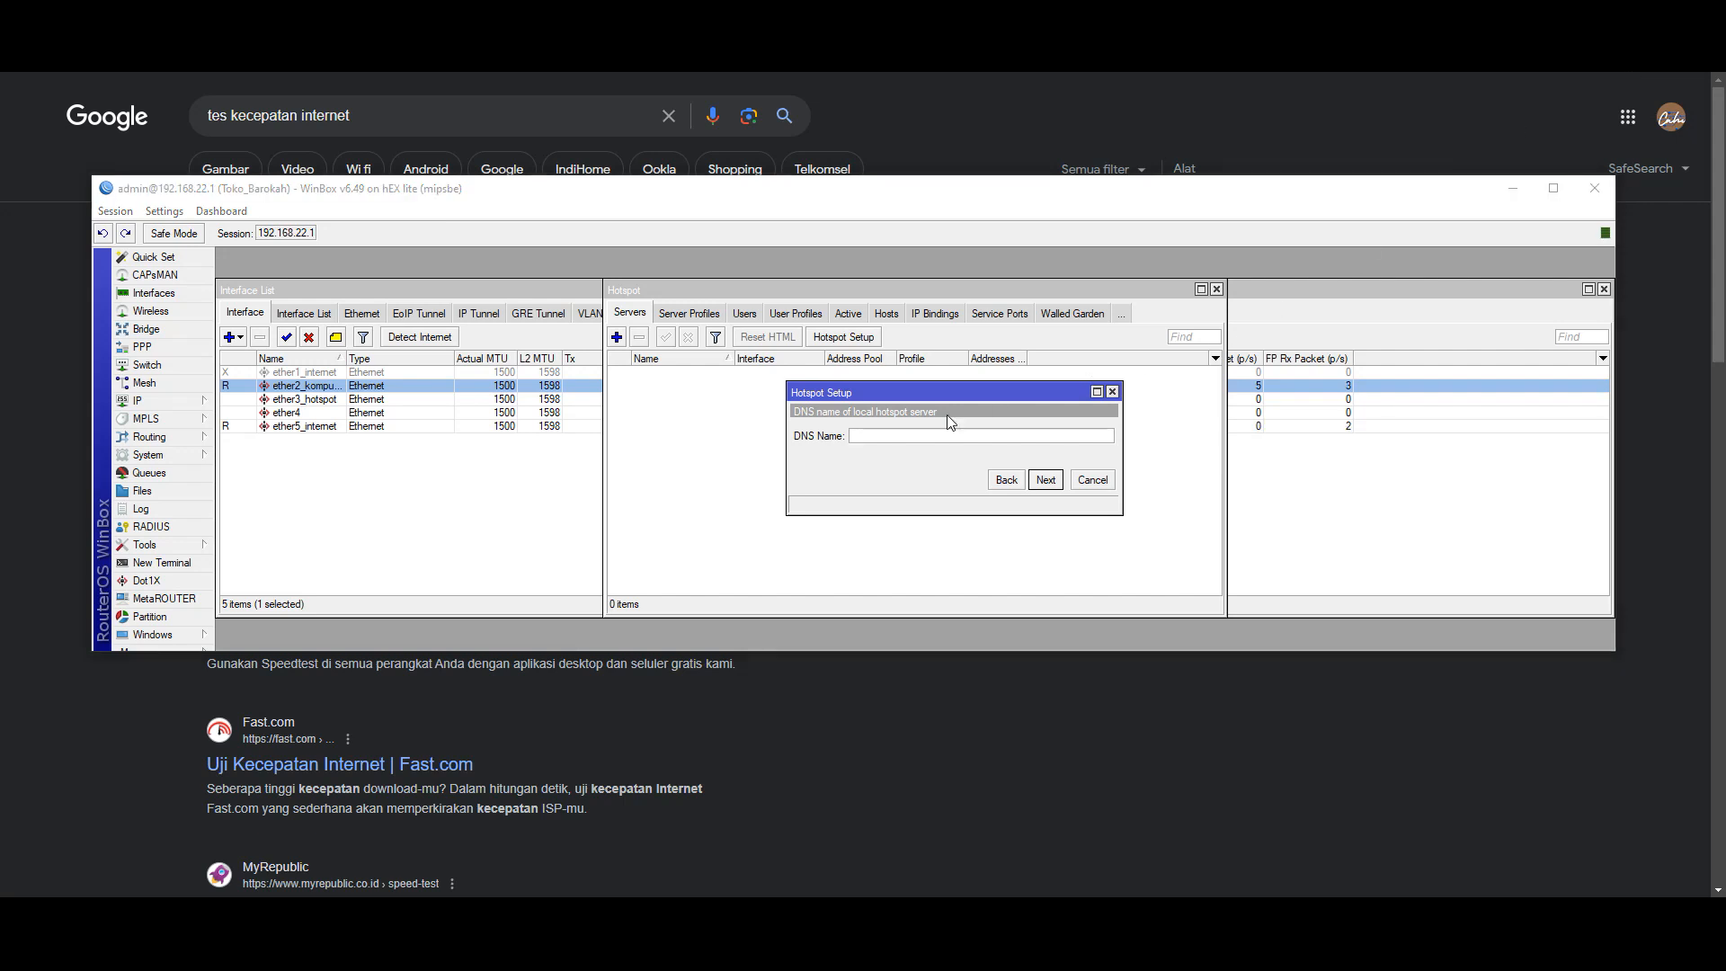
{"action": "left_click", "coordinate": [946, 442]}
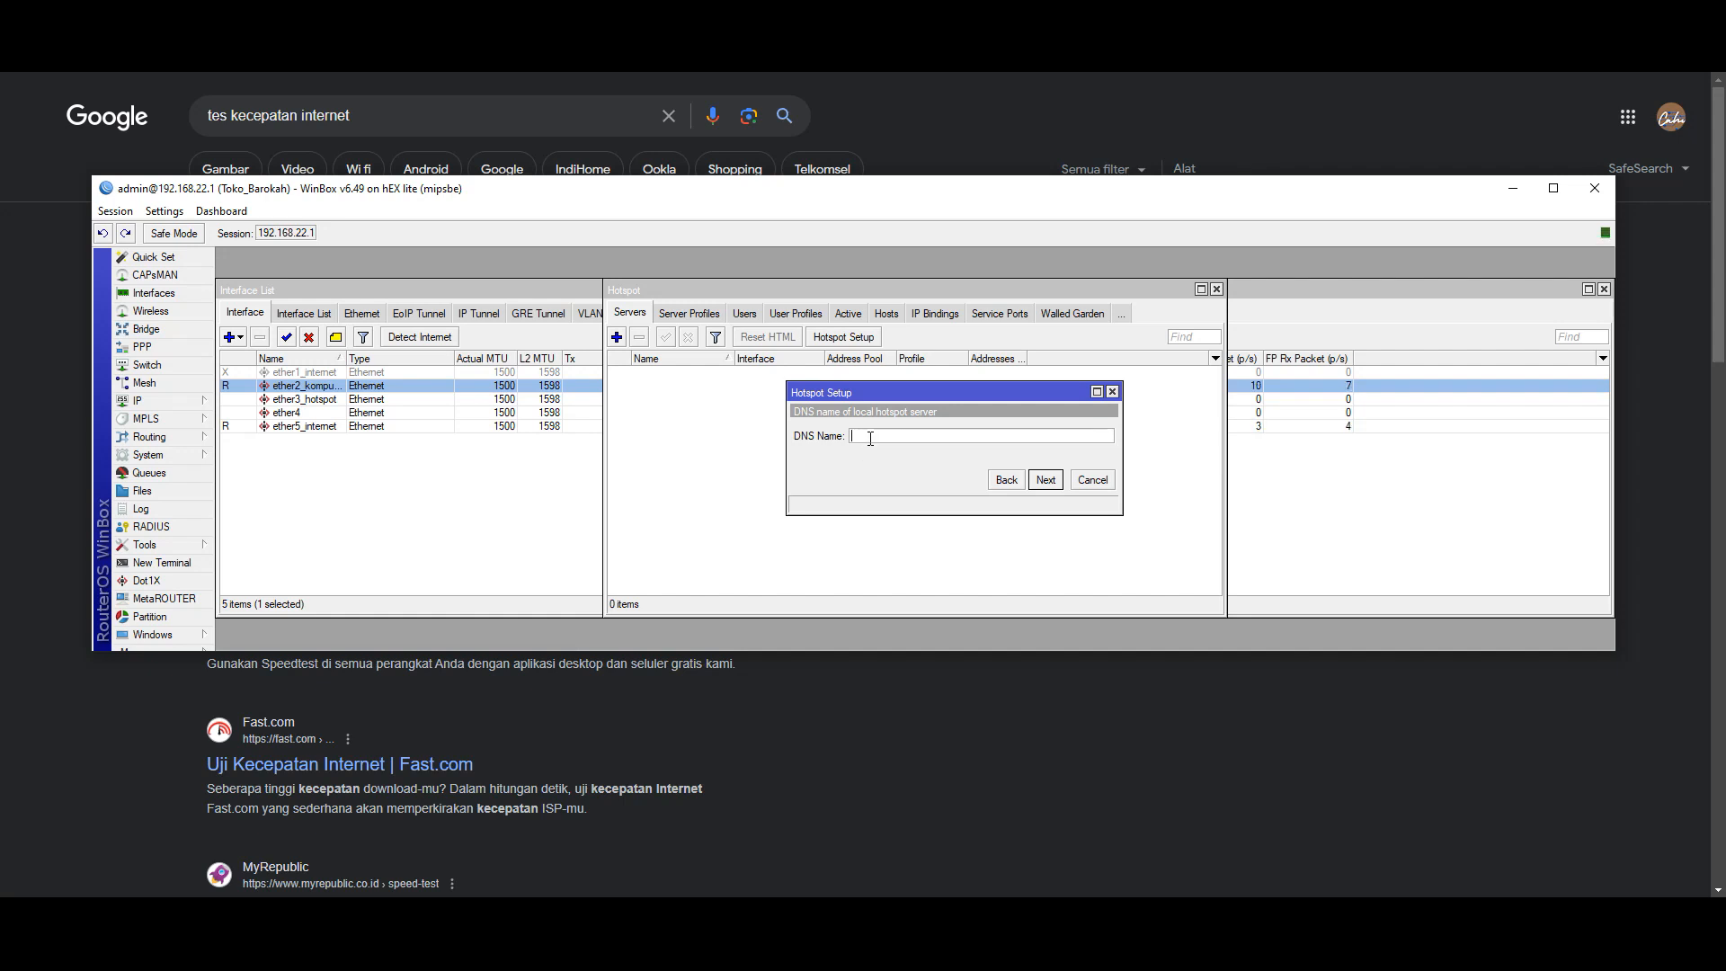
{"action": "type", "text": "toko"}
{"action": "type", "text": "barokah.com"}
{"action": "left_click", "coordinate": [871, 439]}
{"action": "type", "text": "-"}
{"action": "left_click", "coordinate": [1053, 482]}
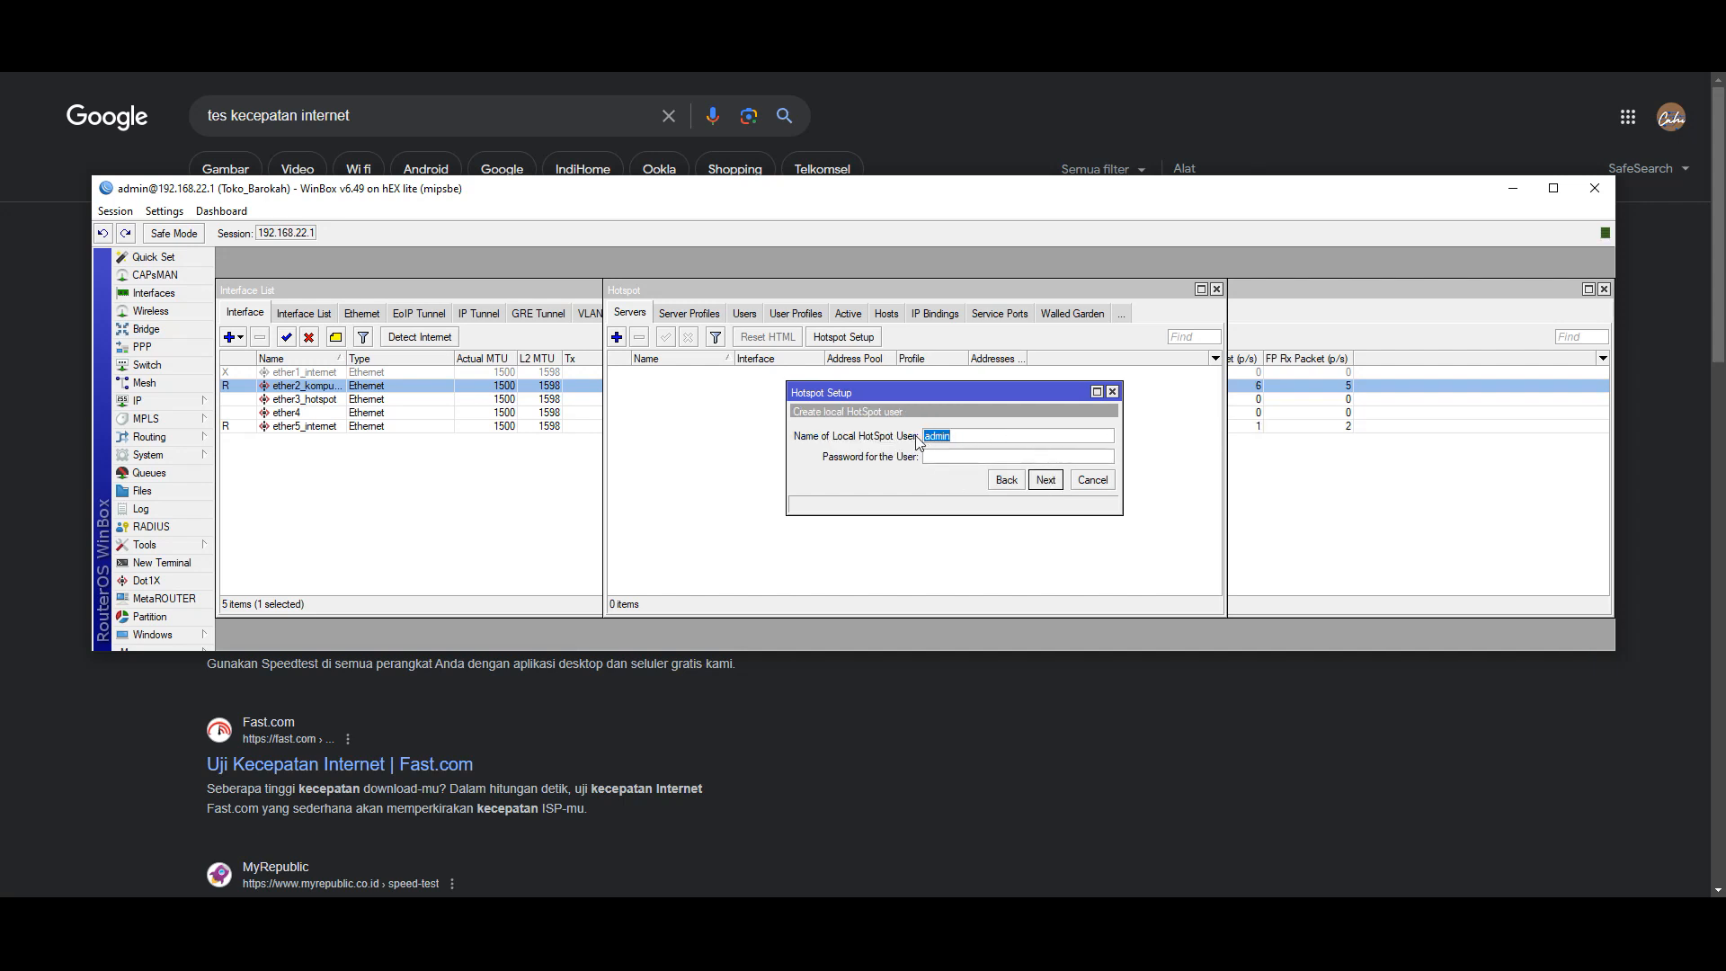
- Set the local hotspot user's password and complete the wizard, creating hotspot1
{"action": "left_click", "coordinate": [953, 456]}
{"action": "type", "text": "admin"}
{"action": "left_click", "coordinate": [1045, 479]}
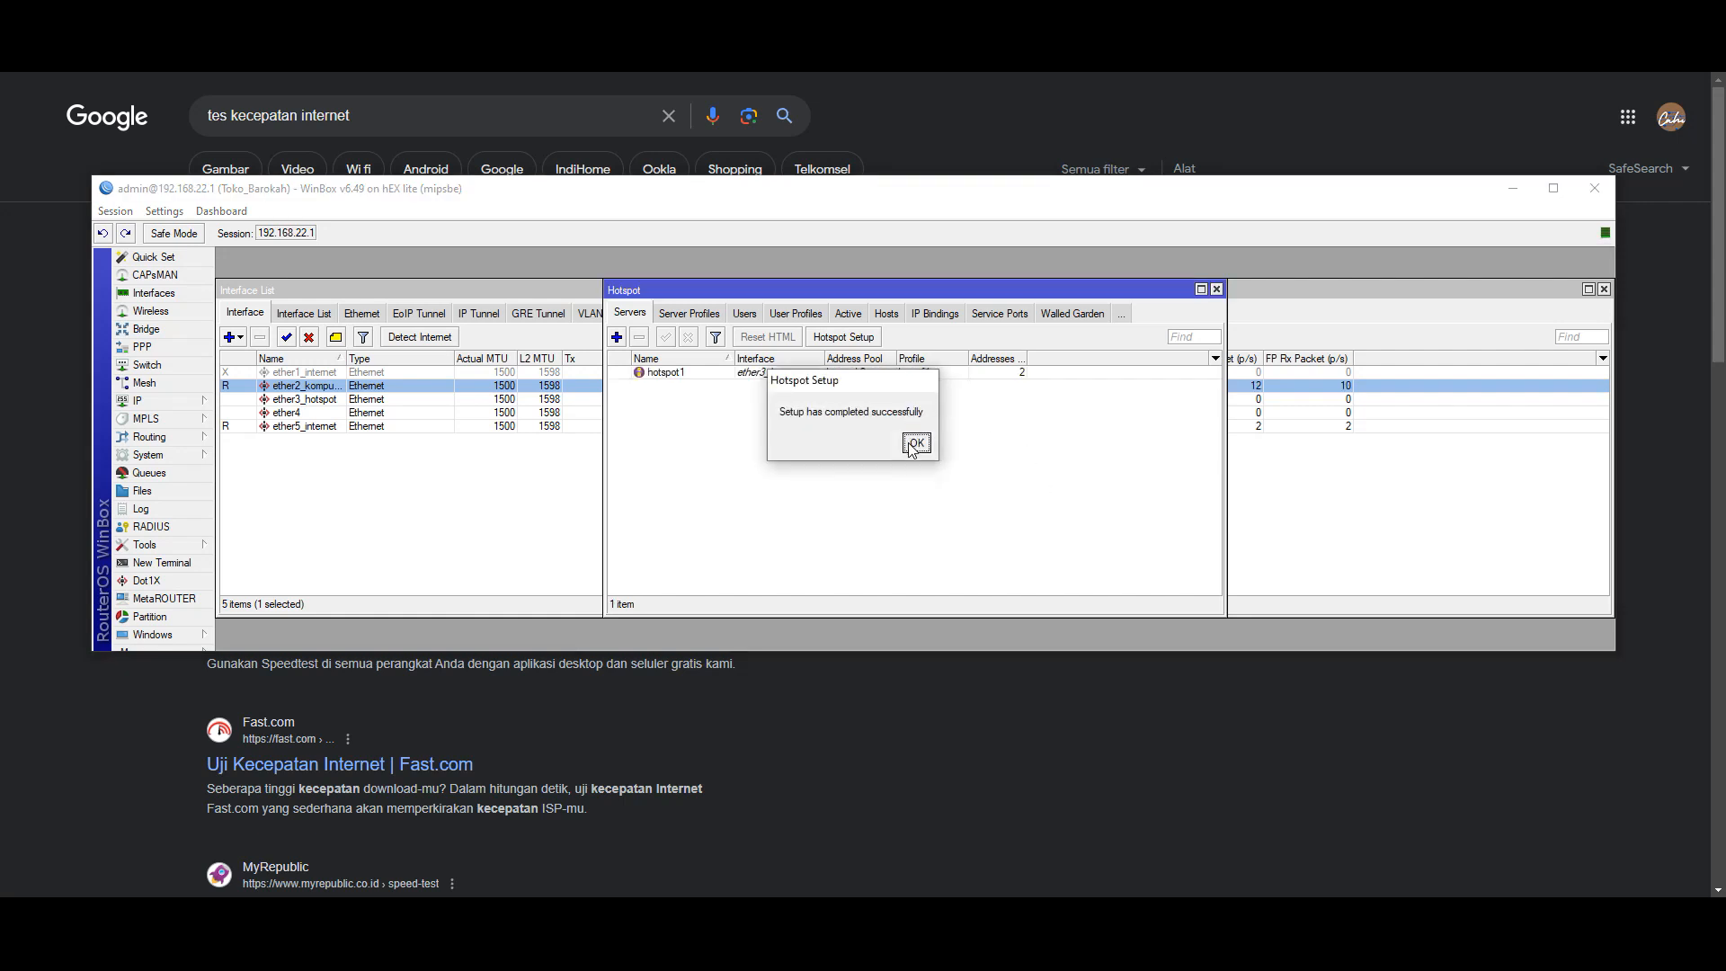
{"action": "left_click", "coordinate": [916, 442]}
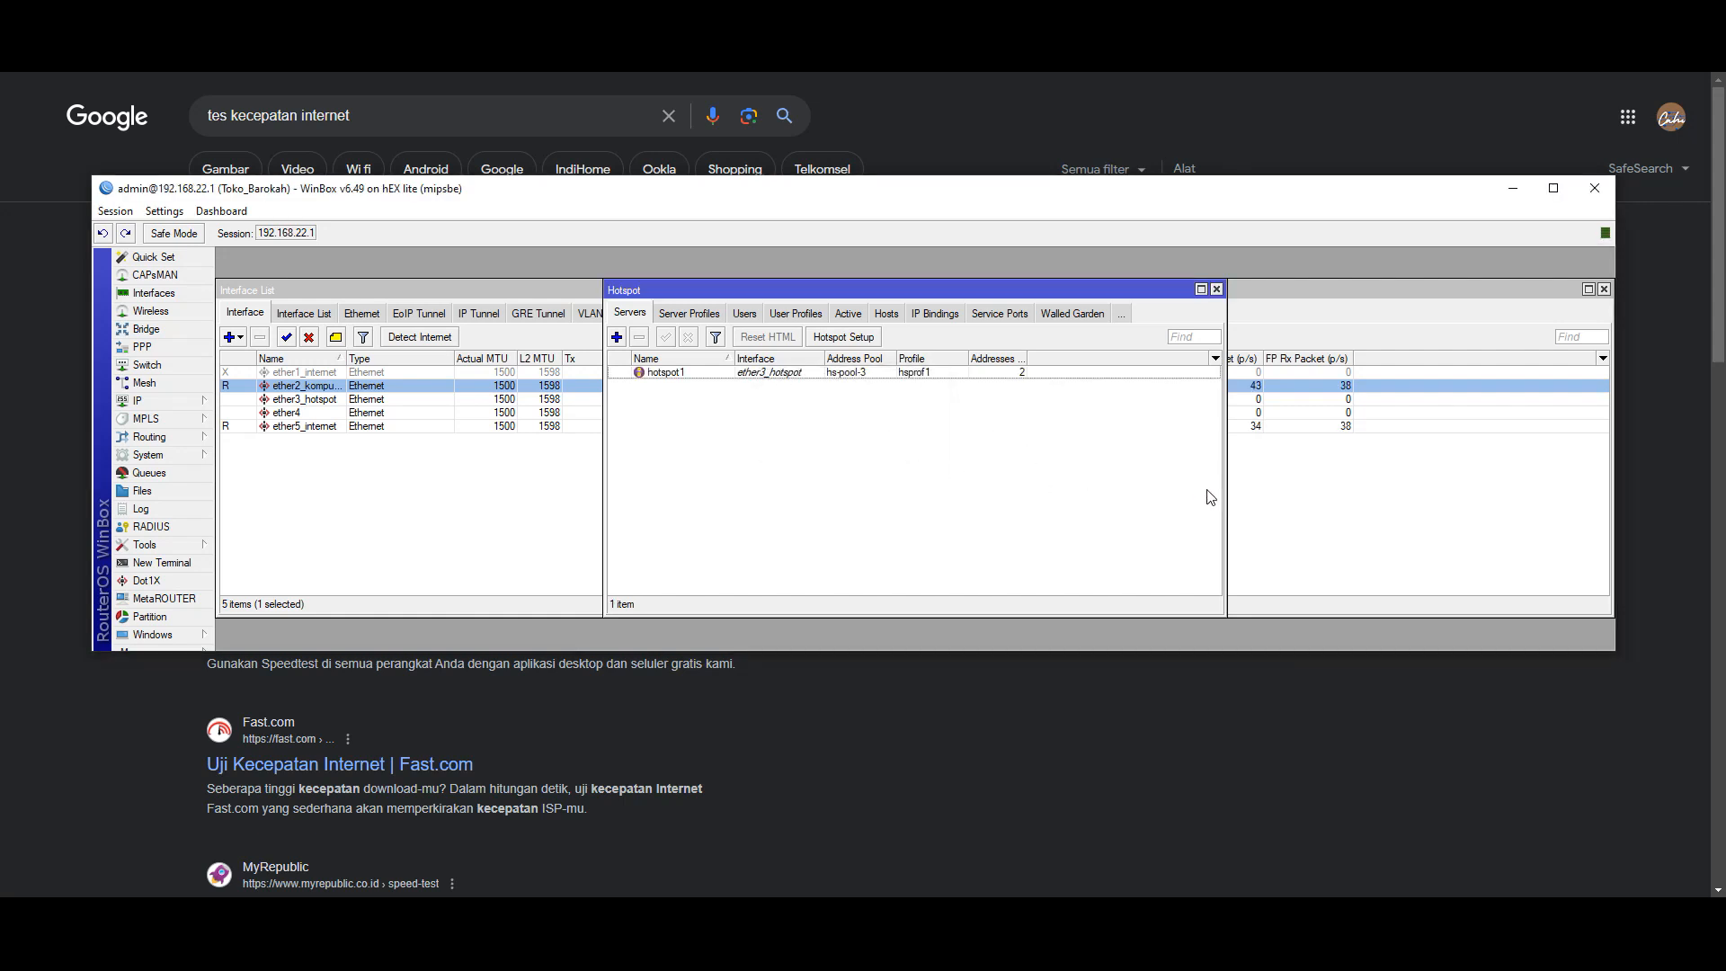
- Change hotspot1's Addresses Per MAC from 2 to 1 and save the server settings
{"action": "left_click", "coordinate": [1621, 74]}
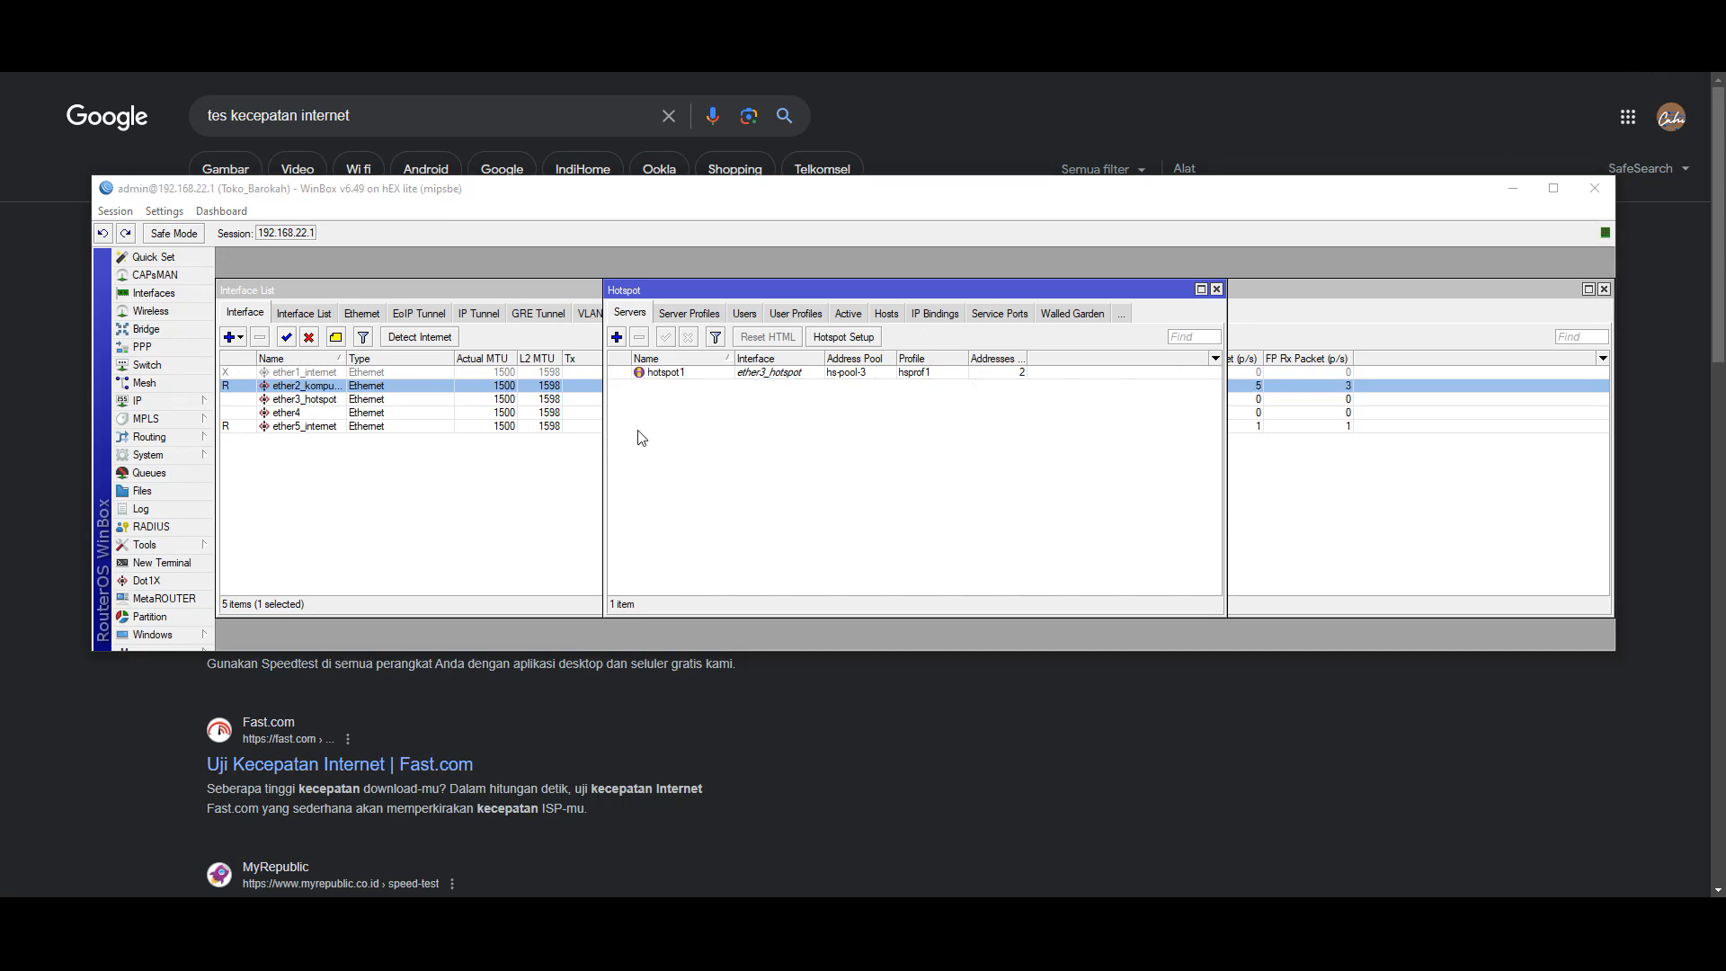
{"action": "double_click", "coordinate": [652, 373]}
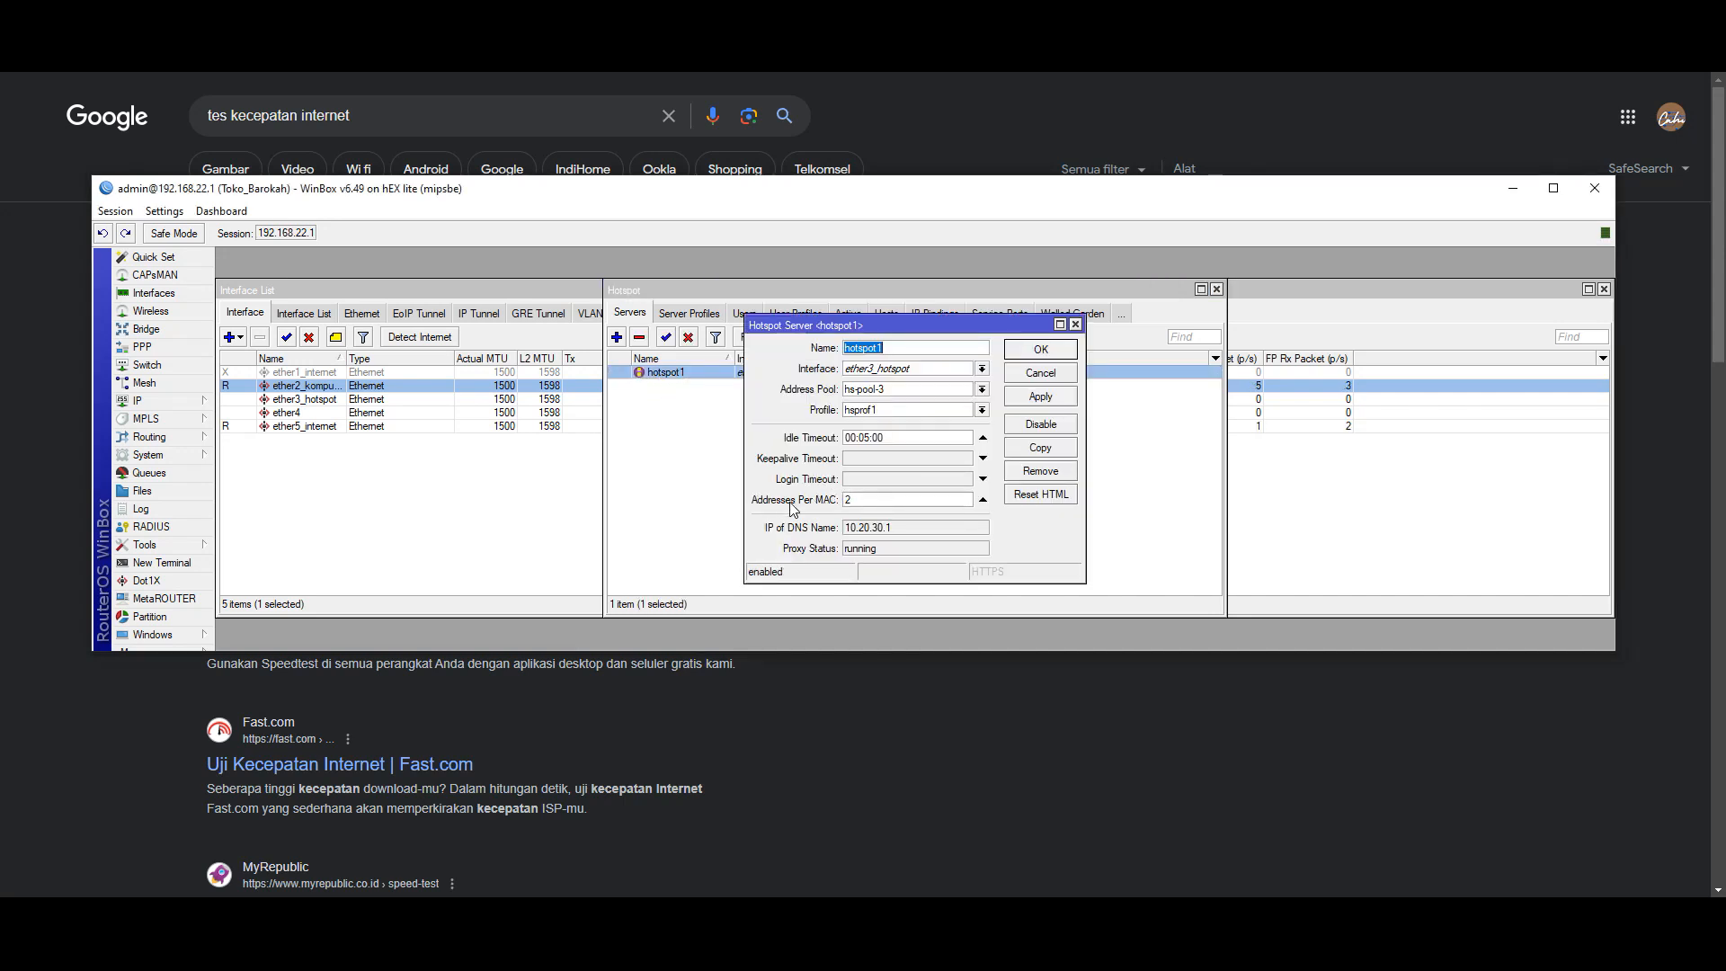
{"action": "left_click_drag", "start_coordinate": [864, 503], "coordinate": [836, 503]}
{"action": "type", "text": "1"}
{"action": "left_click", "coordinate": [1050, 397]}
{"action": "left_click", "coordinate": [1043, 350]}
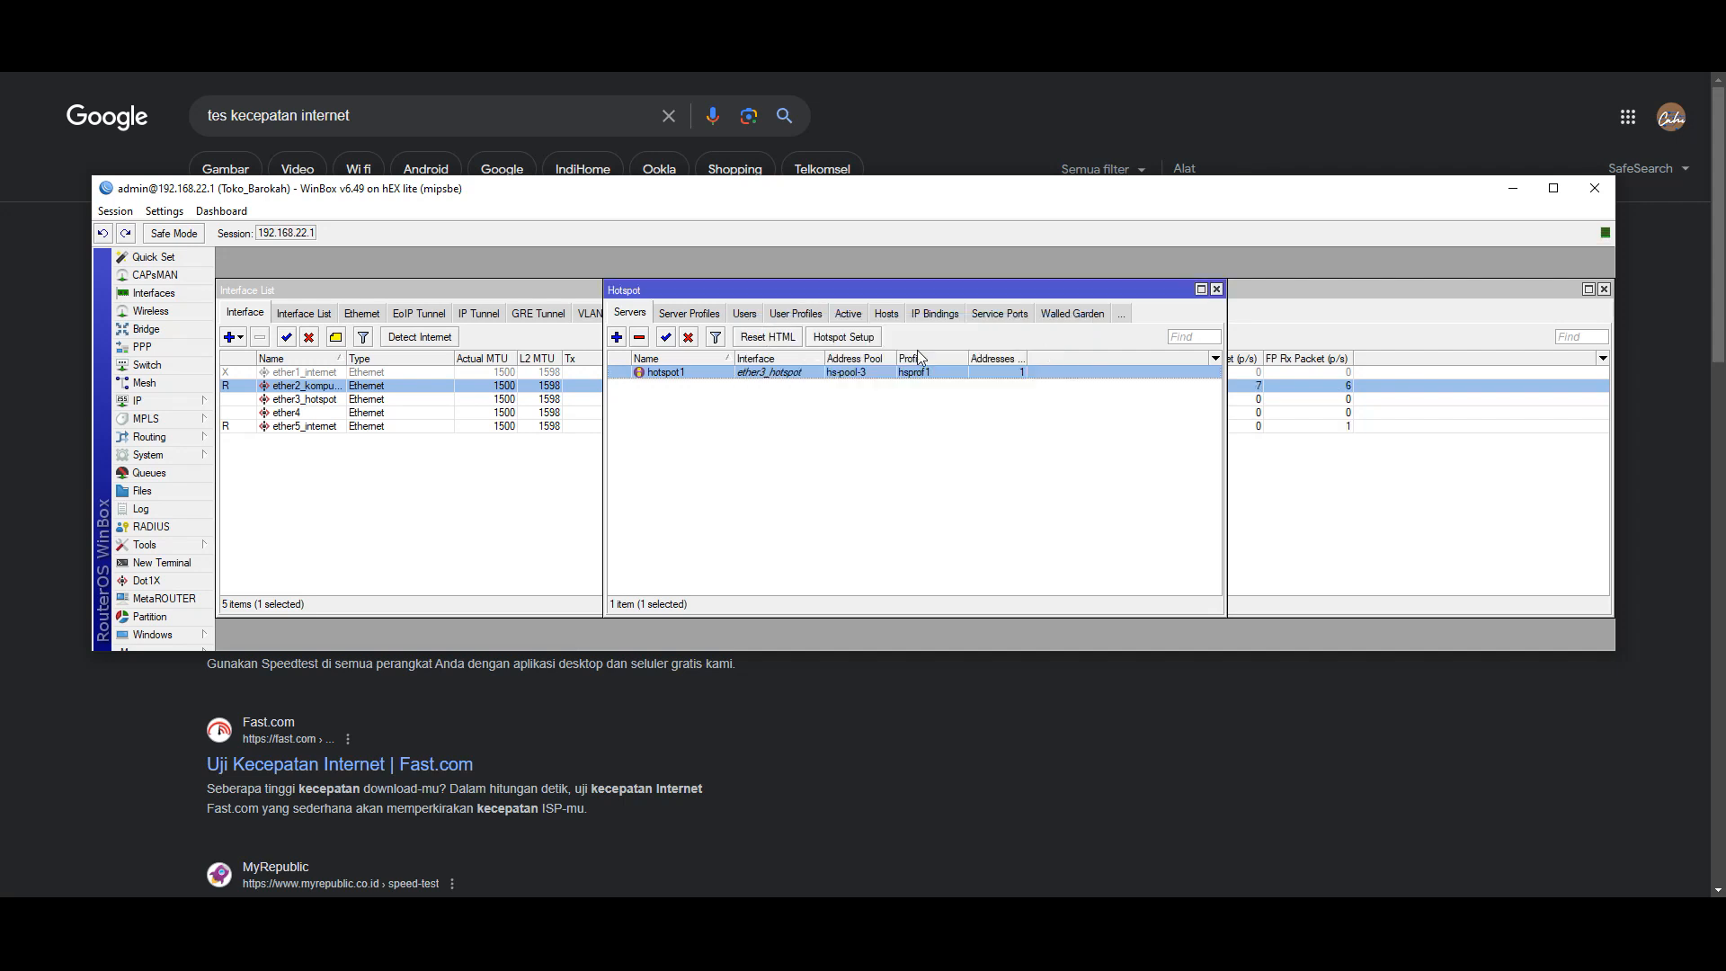
{"action": "left_click", "coordinate": [689, 312]}
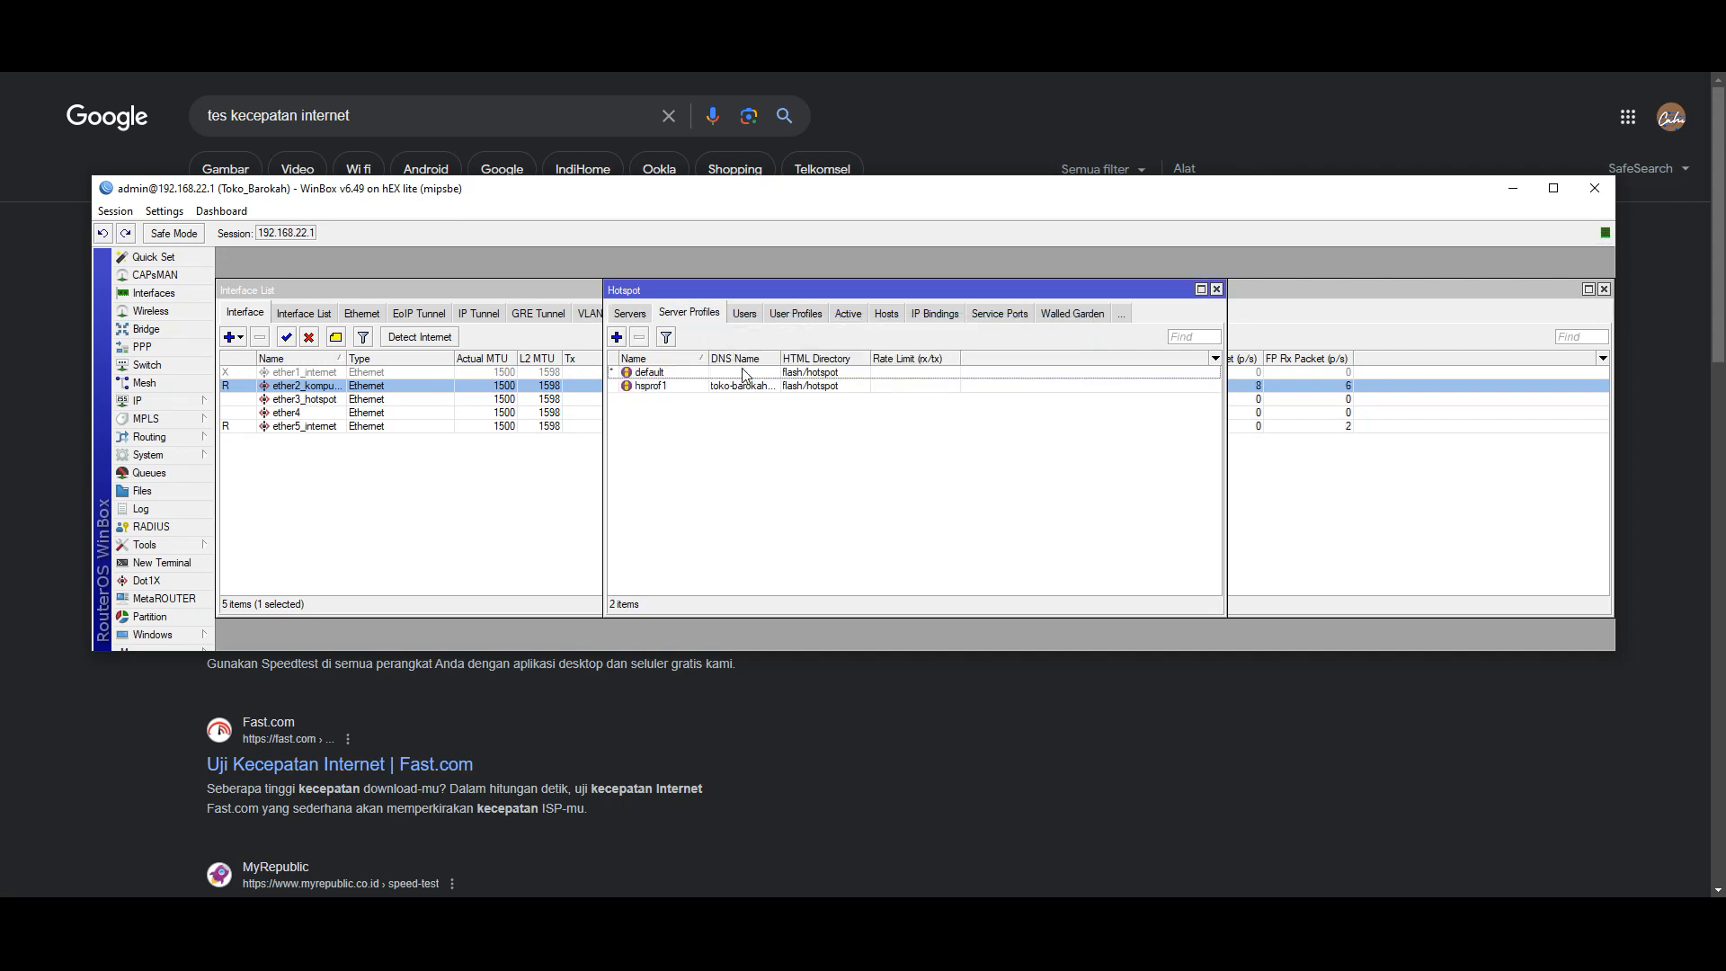
- Inspect the default and hsprof1 server profiles without changing them
{"action": "double_click", "coordinate": [666, 372]}
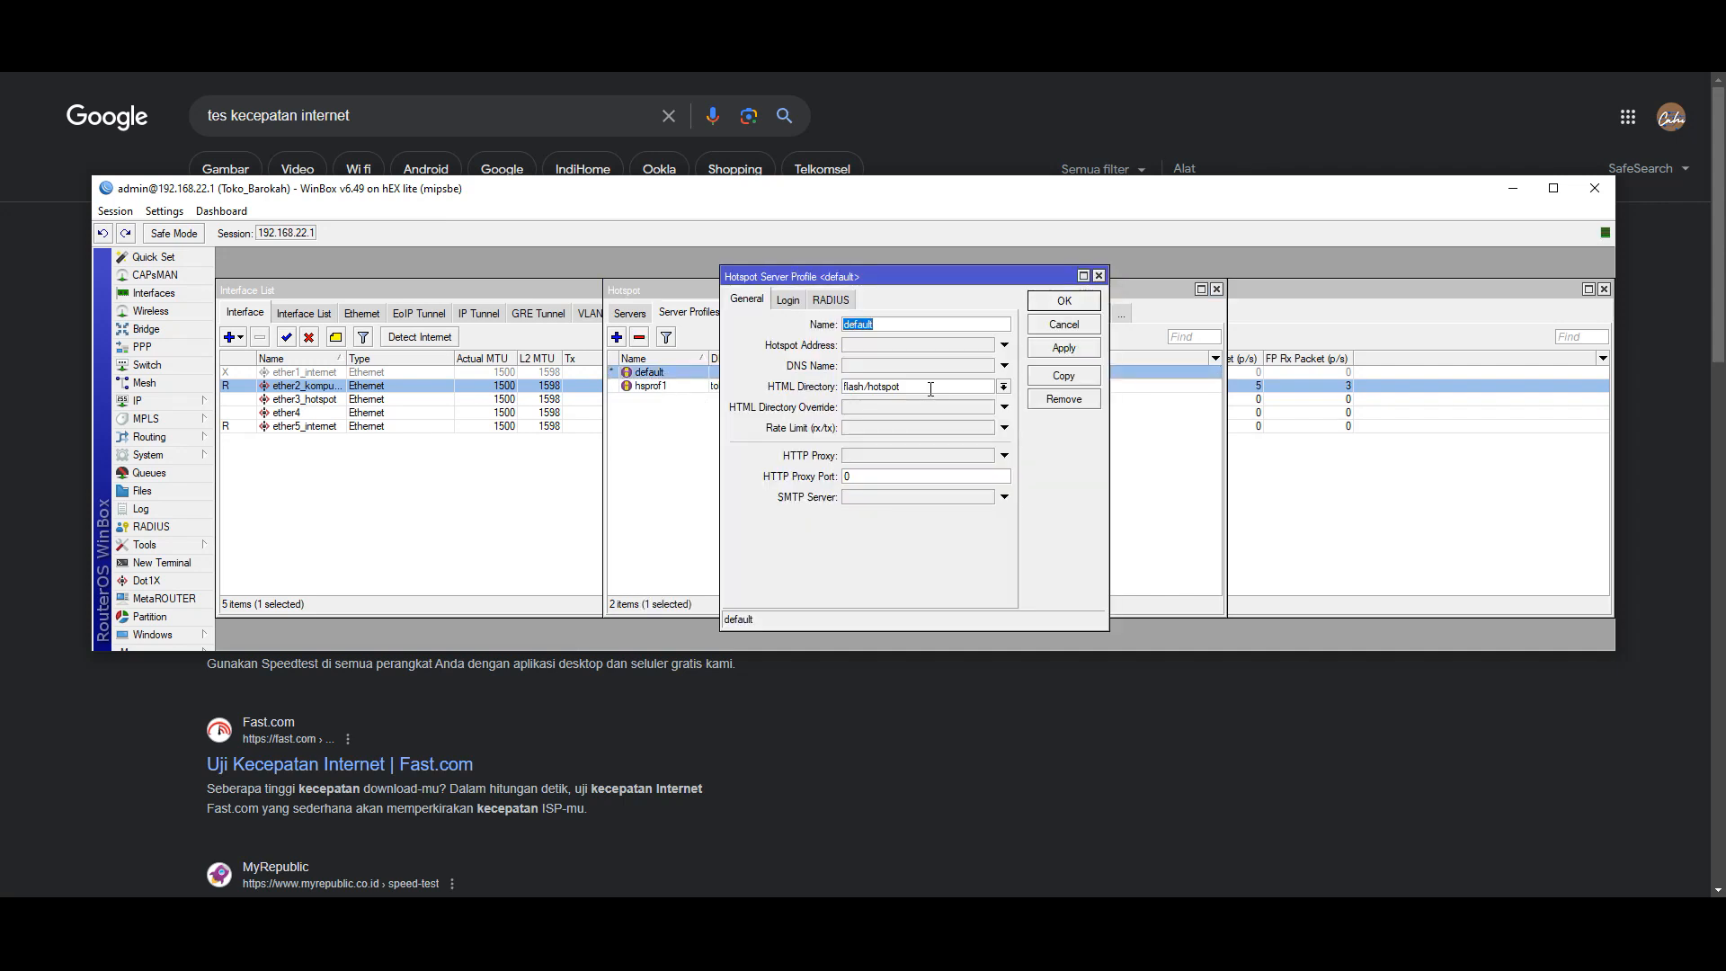
{"action": "left_click", "coordinate": [1070, 325]}
{"action": "double_click", "coordinate": [661, 388]}
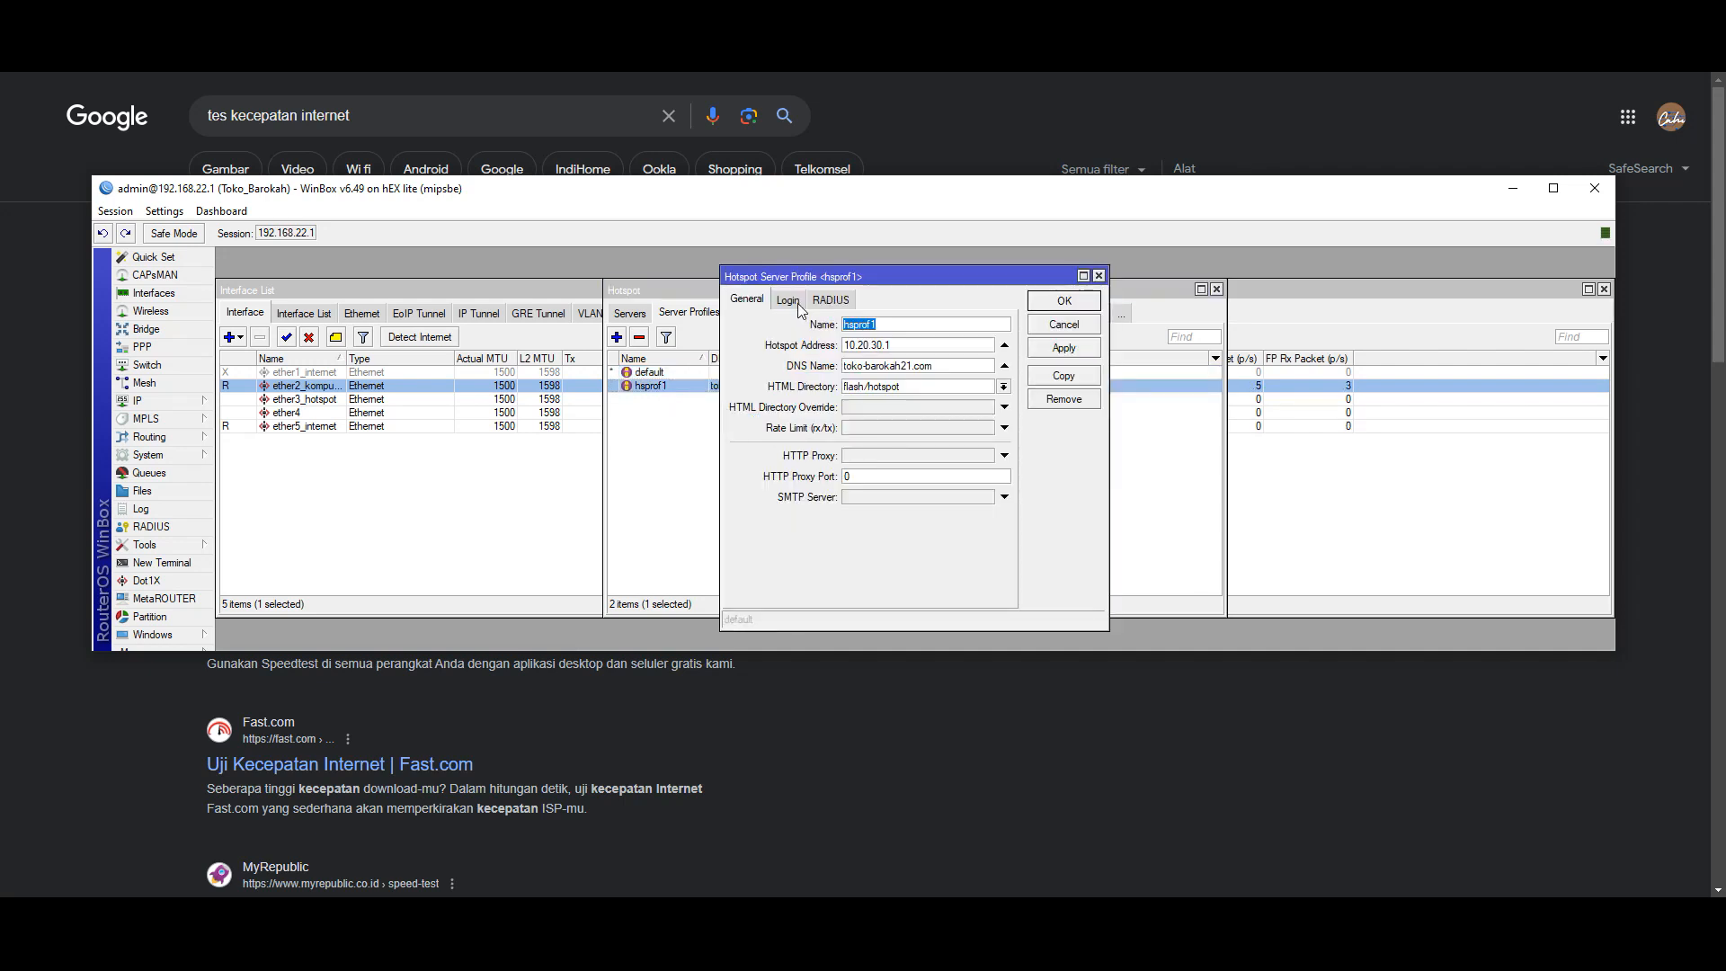
{"action": "left_click", "coordinate": [1063, 325]}
{"action": "left_click", "coordinate": [1633, 74]}
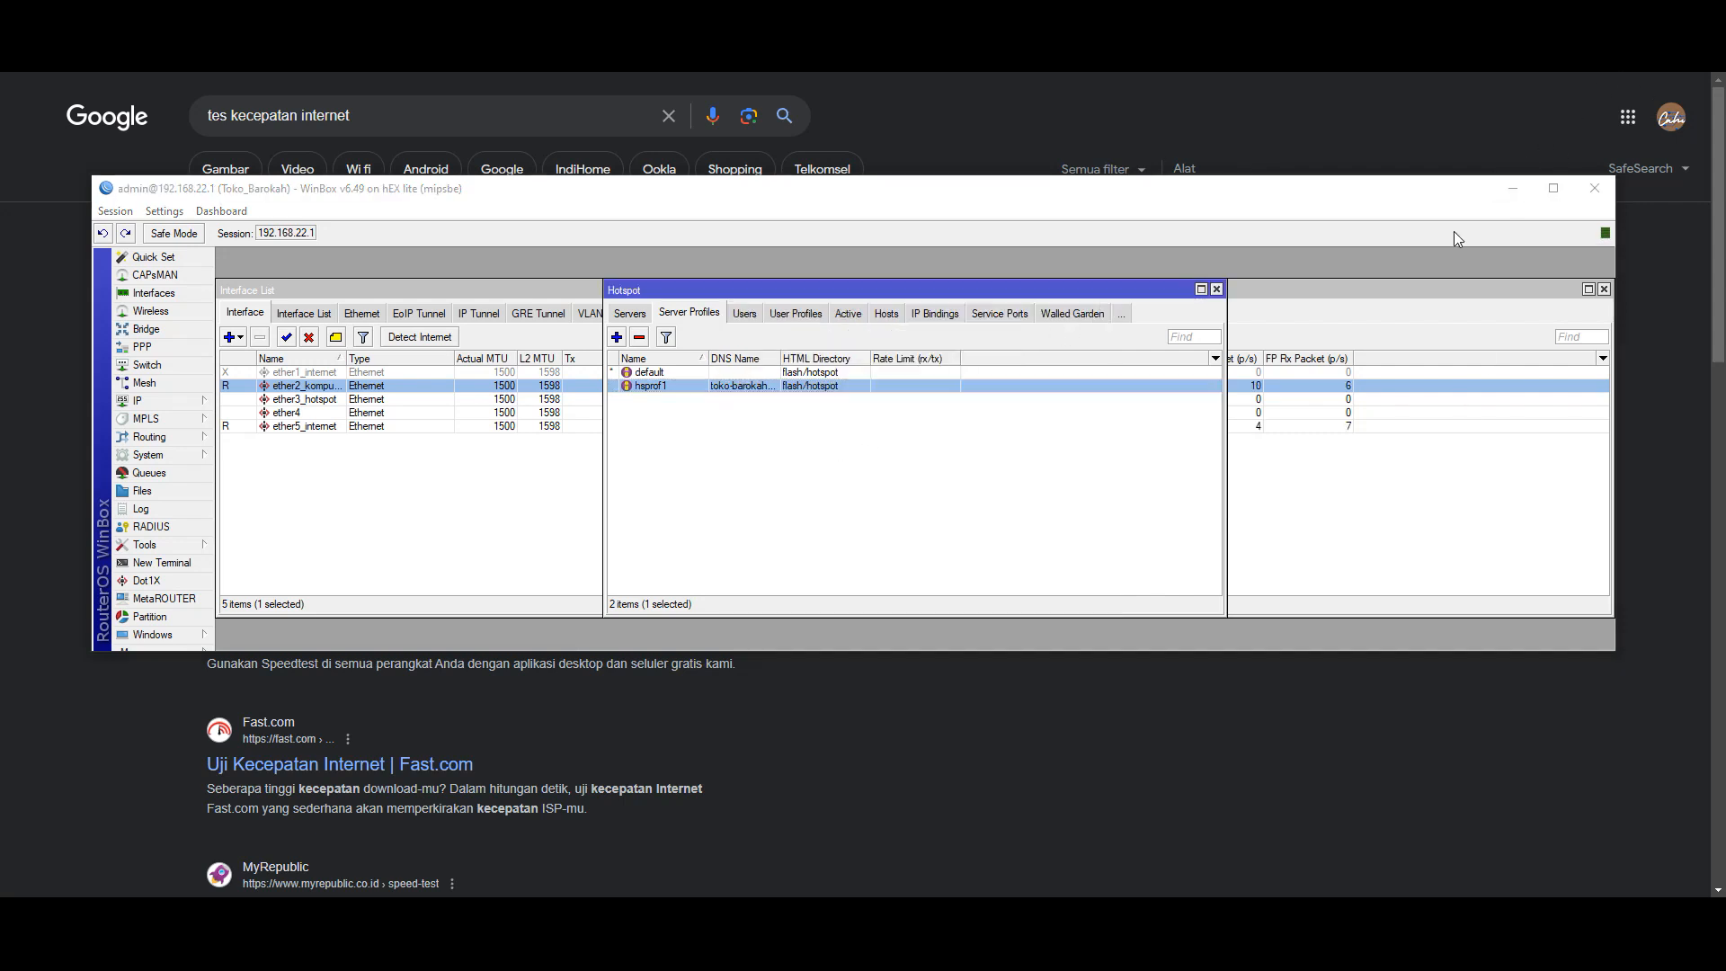
- Enable HTTP PAP and MAC Cookie login on hsprof1, disable plain Cookie, and save
{"action": "double_click", "coordinate": [652, 387]}
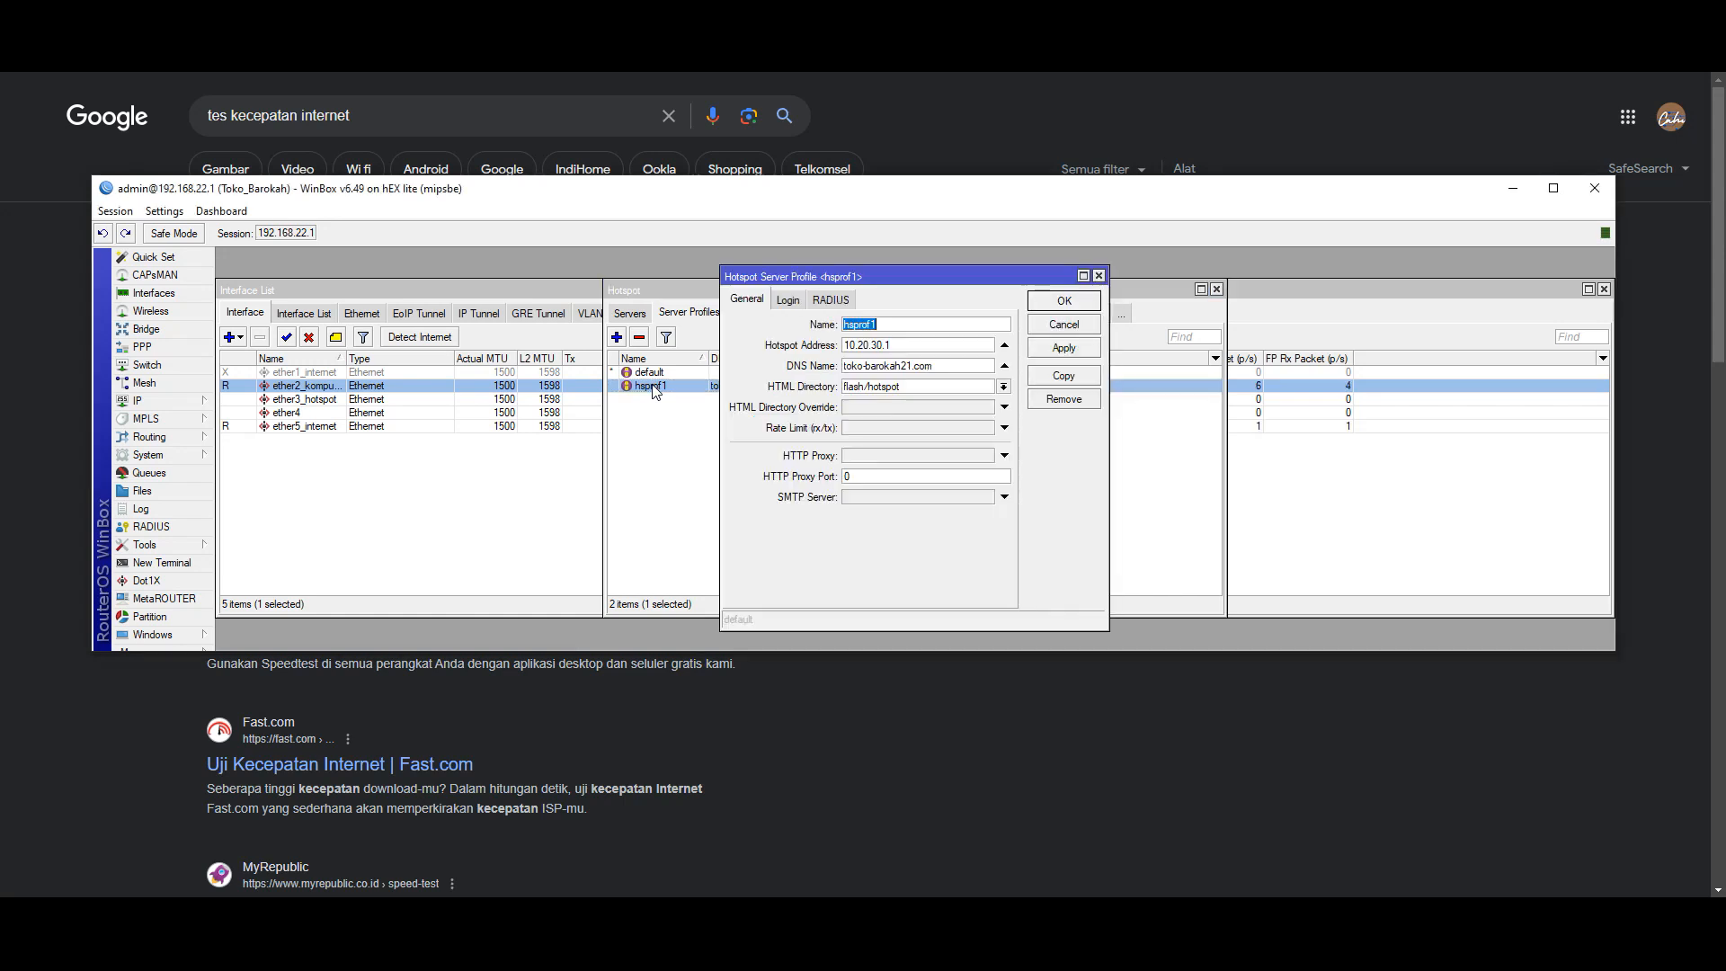
{"action": "left_click", "coordinate": [788, 300]}
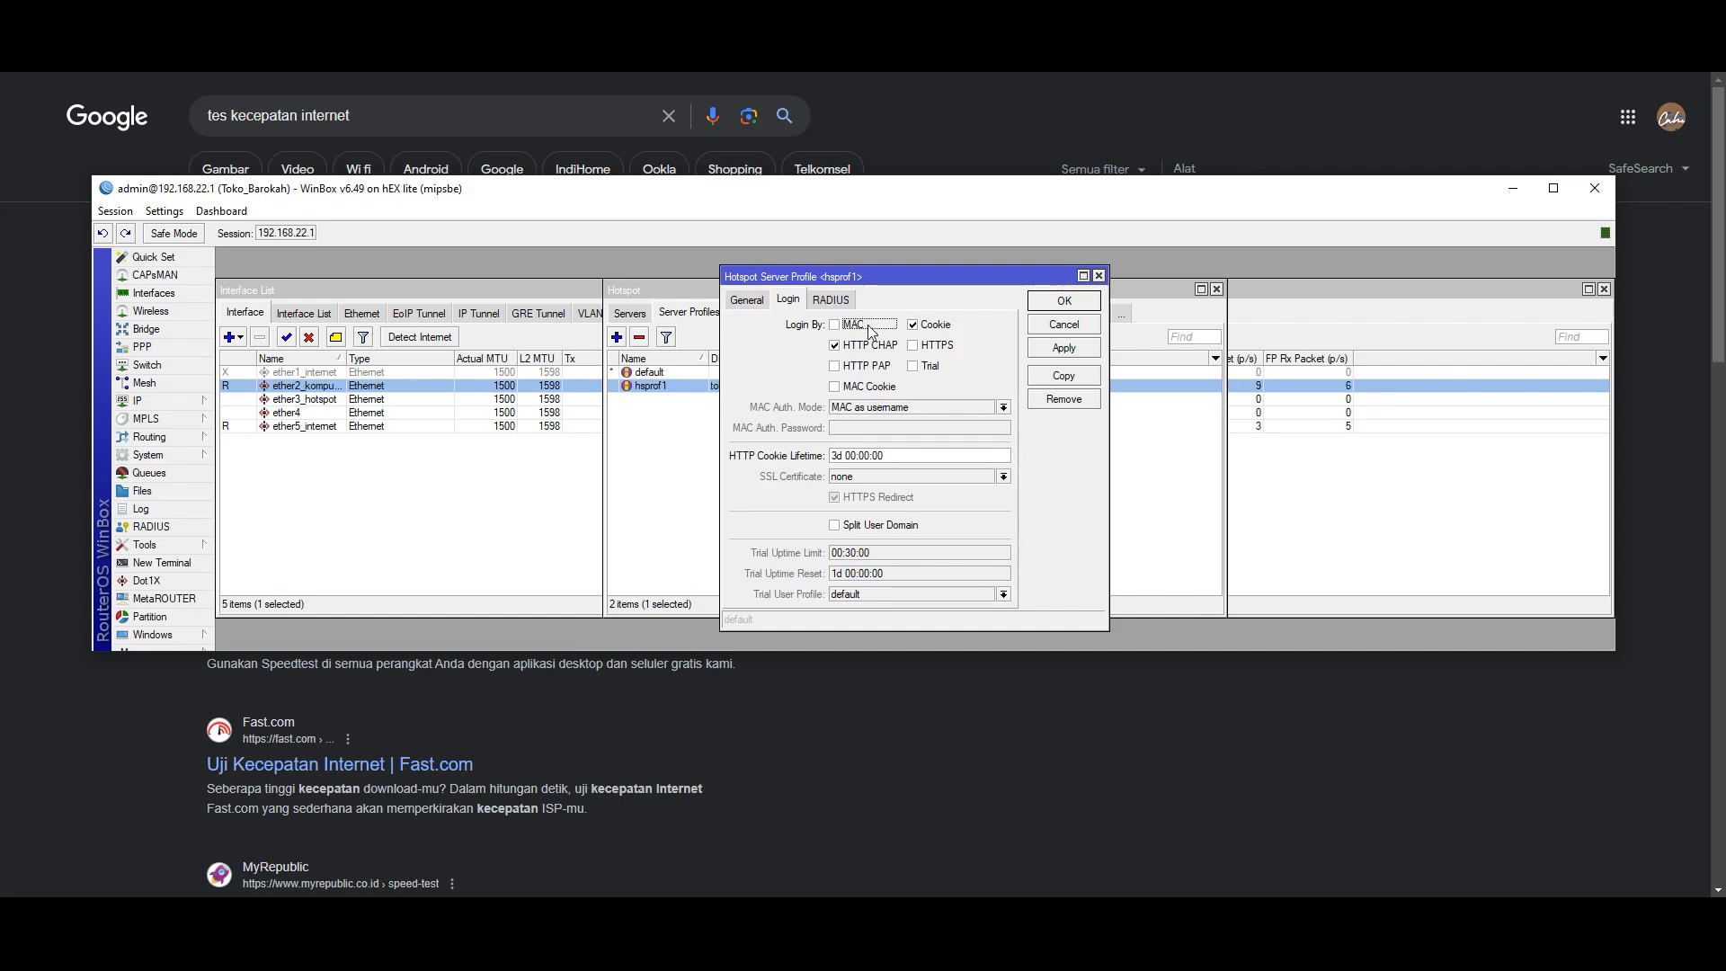
{"action": "left_click", "coordinate": [847, 368]}
{"action": "left_click", "coordinate": [835, 387]}
{"action": "left_click", "coordinate": [913, 325]}
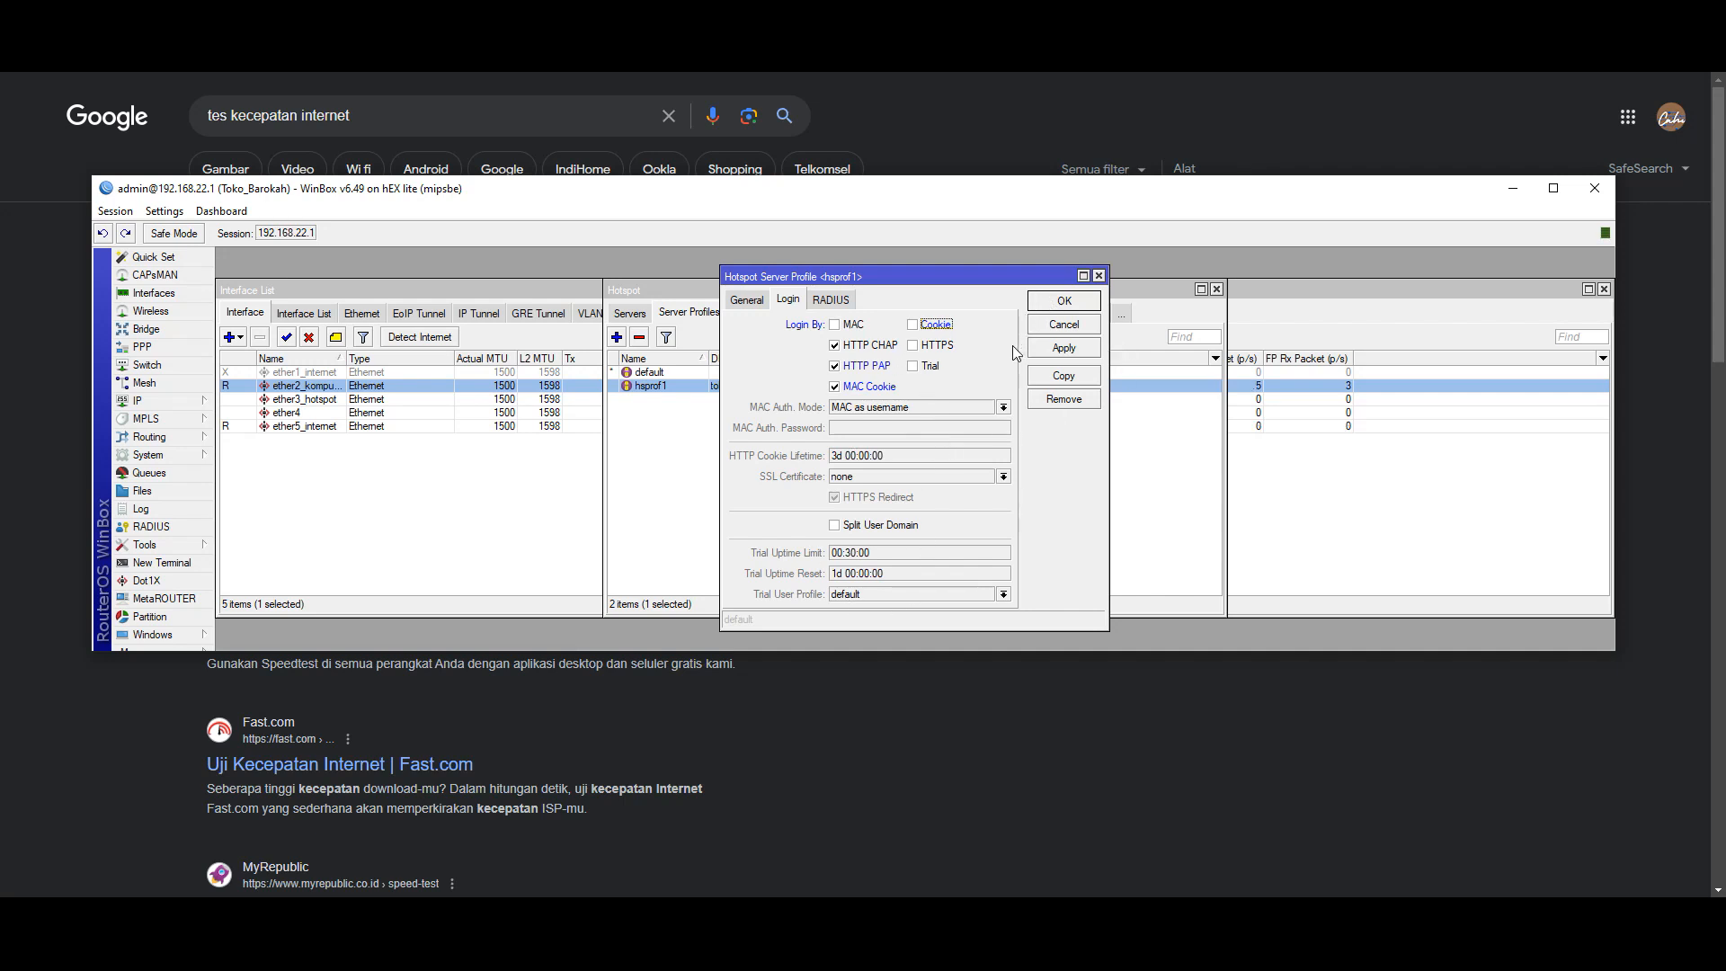
{"action": "left_click", "coordinate": [1043, 351]}
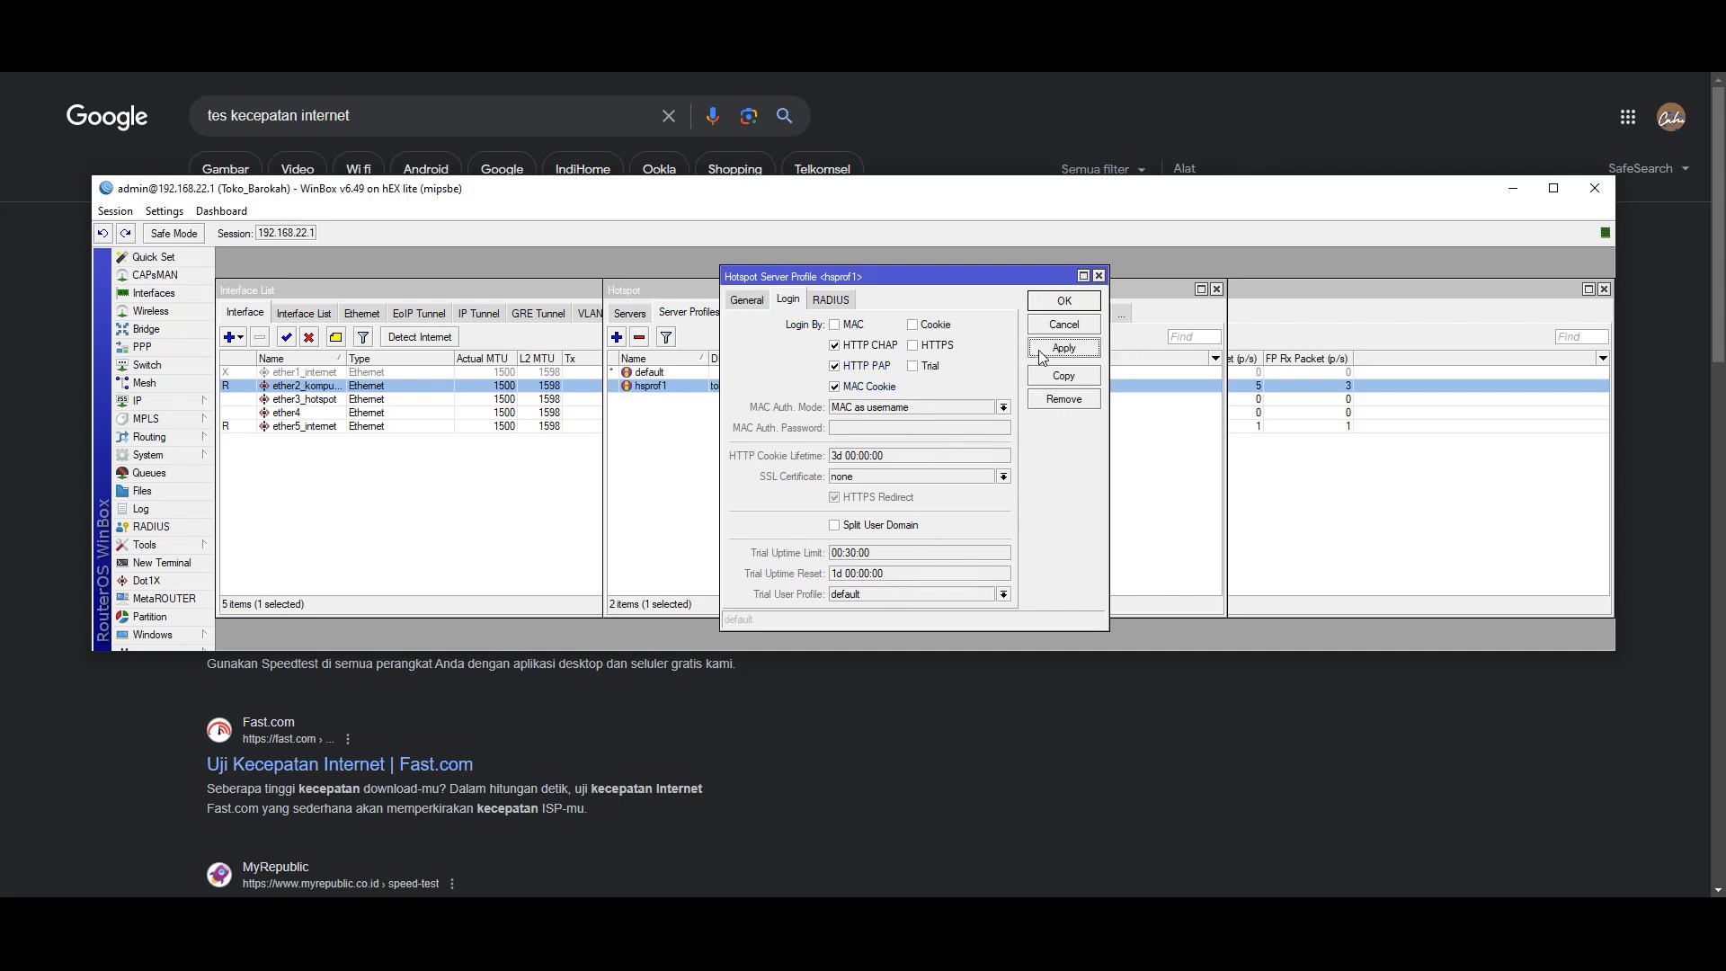
{"action": "left_click", "coordinate": [1063, 304]}
- Copy hsprof1's DNS name toko-barokah21.com and close the profile
{"action": "double_click", "coordinate": [667, 385]}
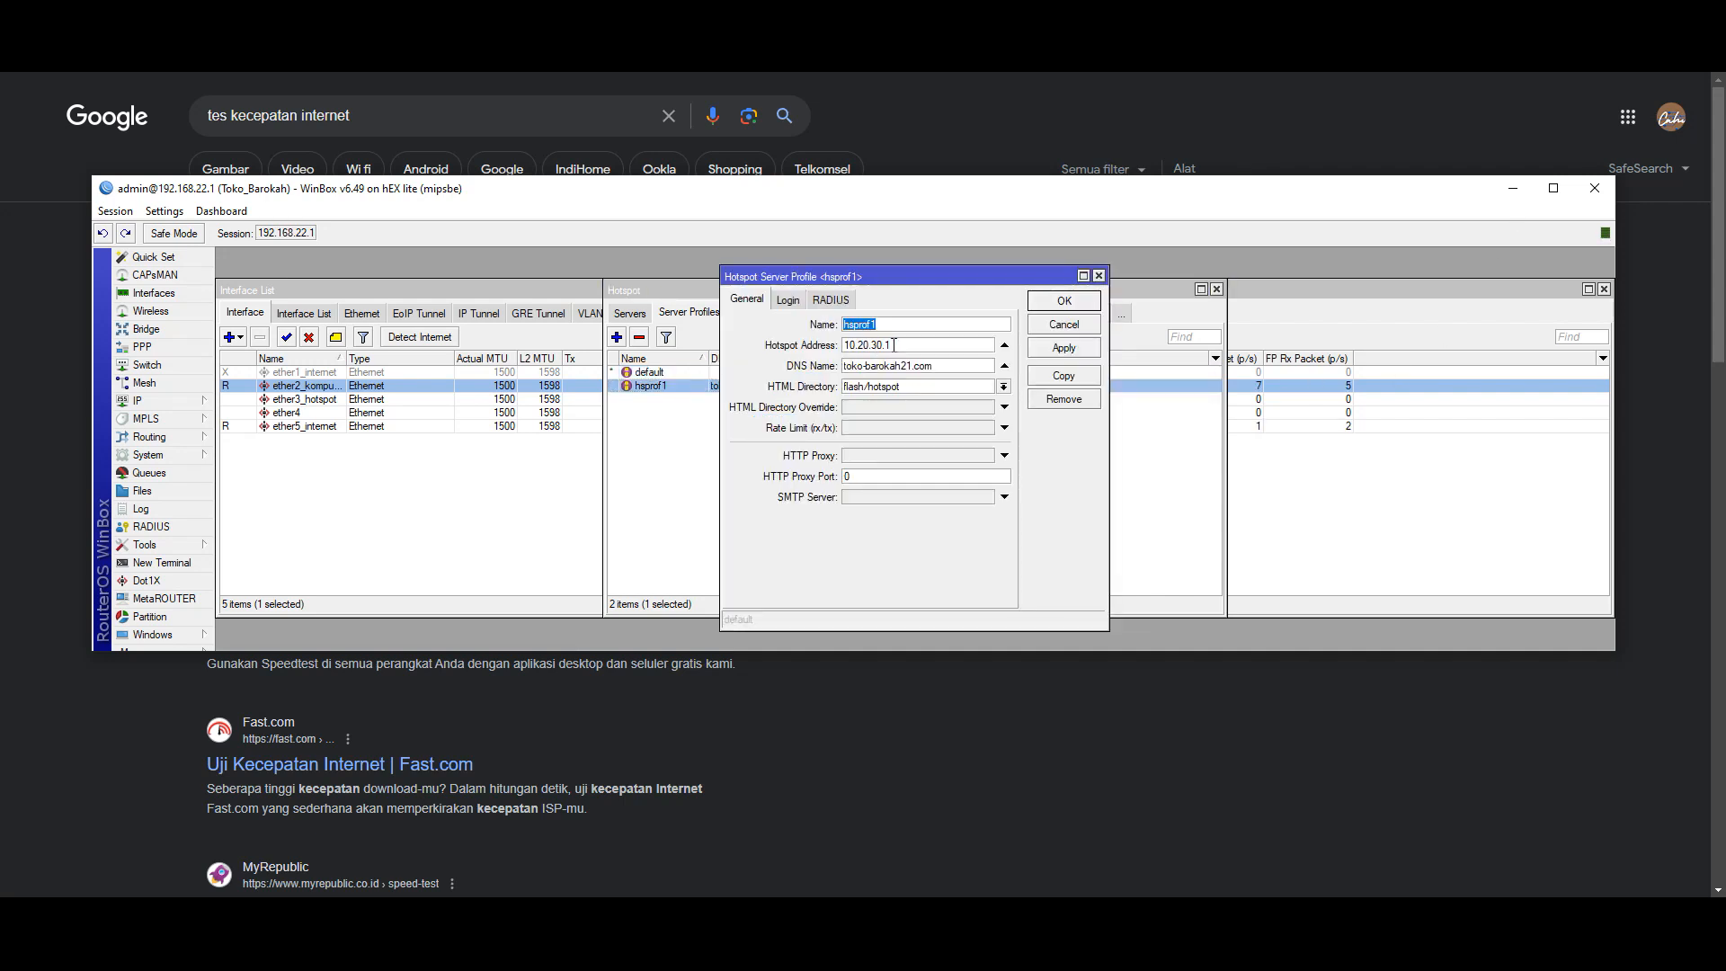
{"action": "left_click_drag", "start_coordinate": [950, 369], "coordinate": [843, 367]}
{"action": "right_click", "coordinate": [861, 366]}
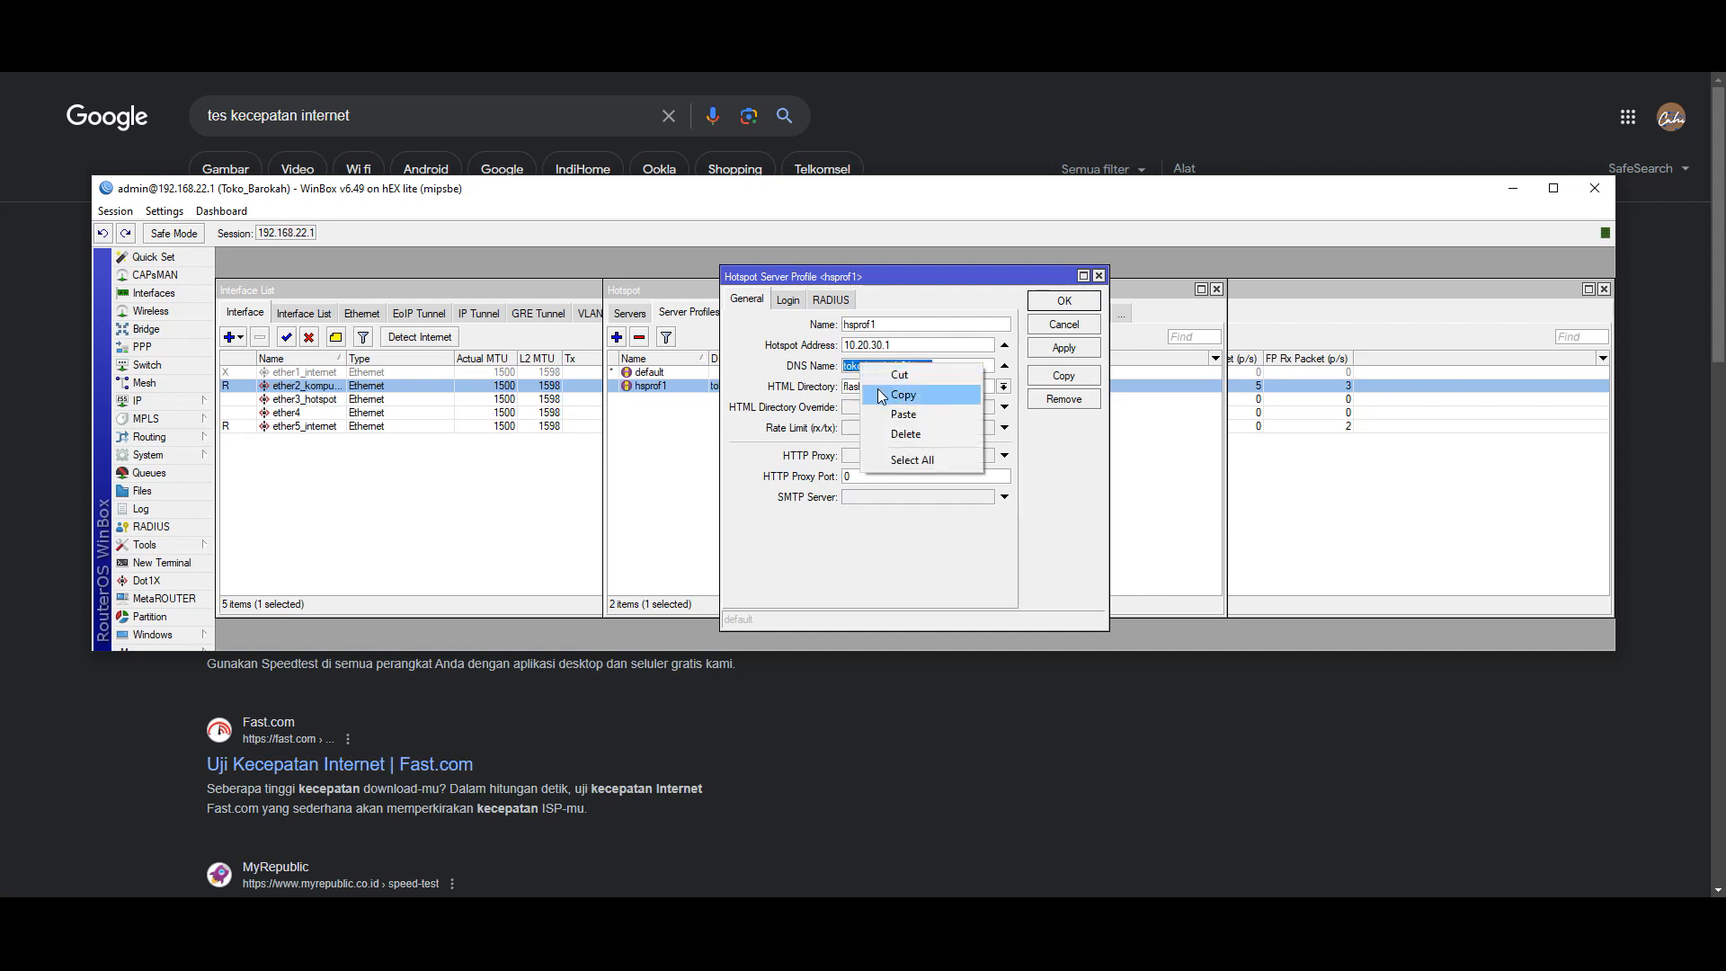
{"action": "left_click", "coordinate": [901, 396]}
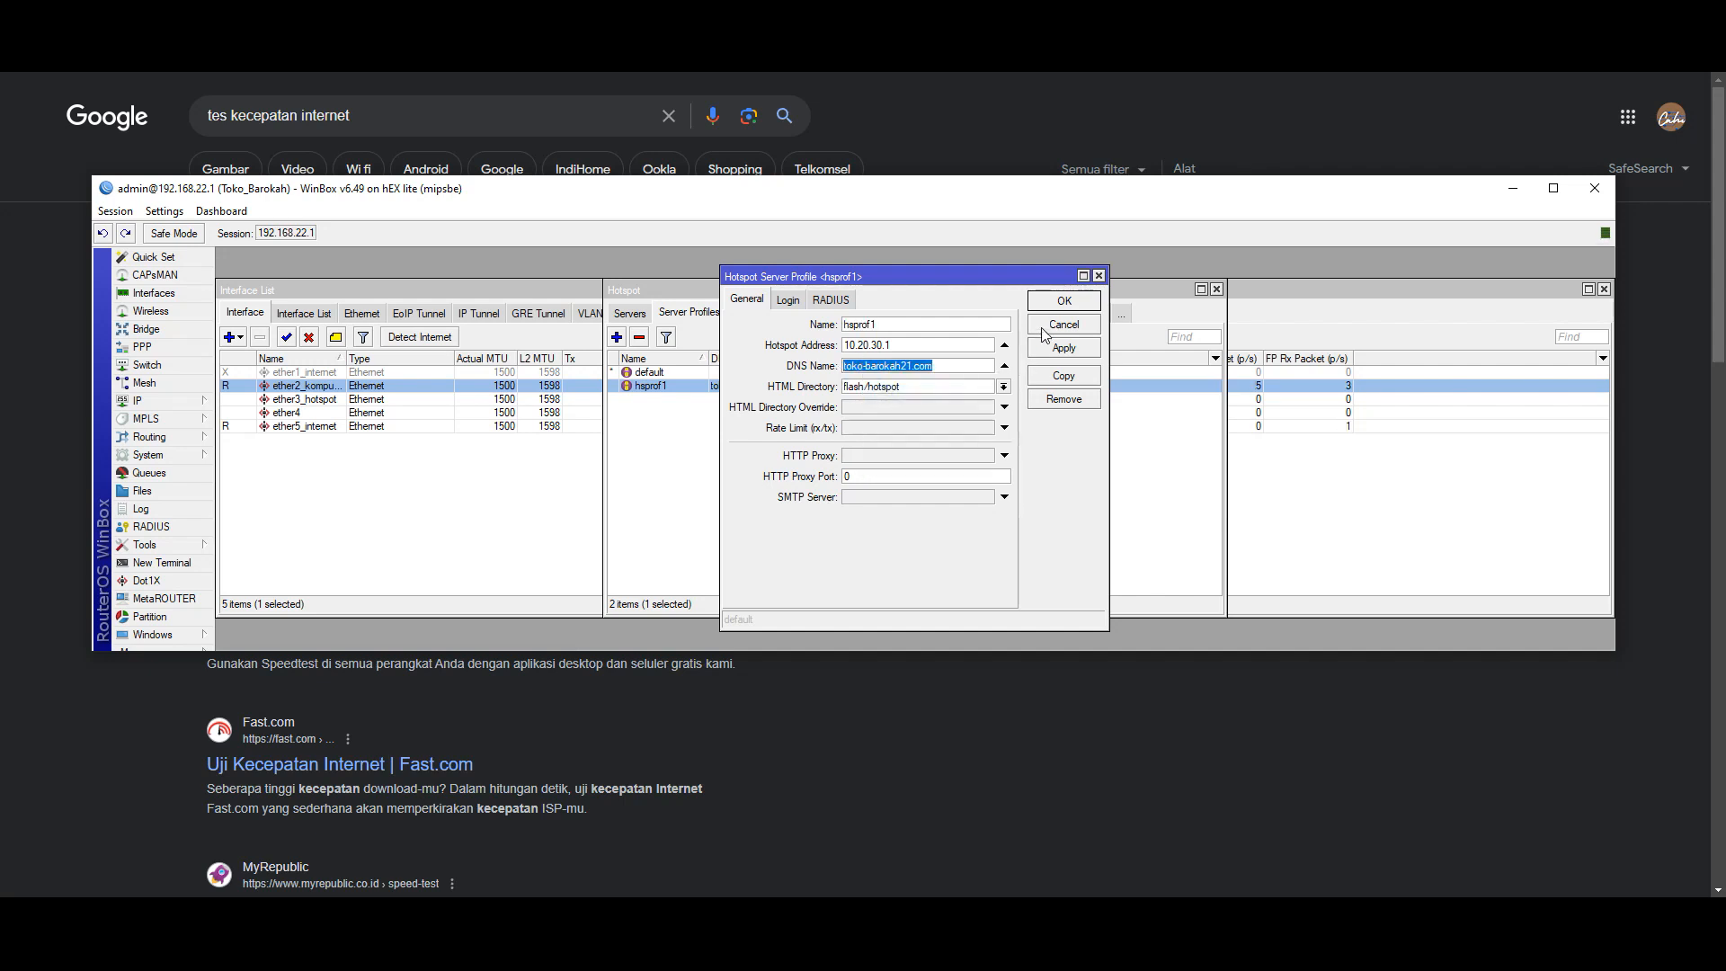
{"action": "left_click", "coordinate": [1043, 327]}
- Tick DNS Name and Hotspot Address on the default profile, close it unsaved, and recheck hsprof1
{"action": "double_click", "coordinate": [682, 374]}
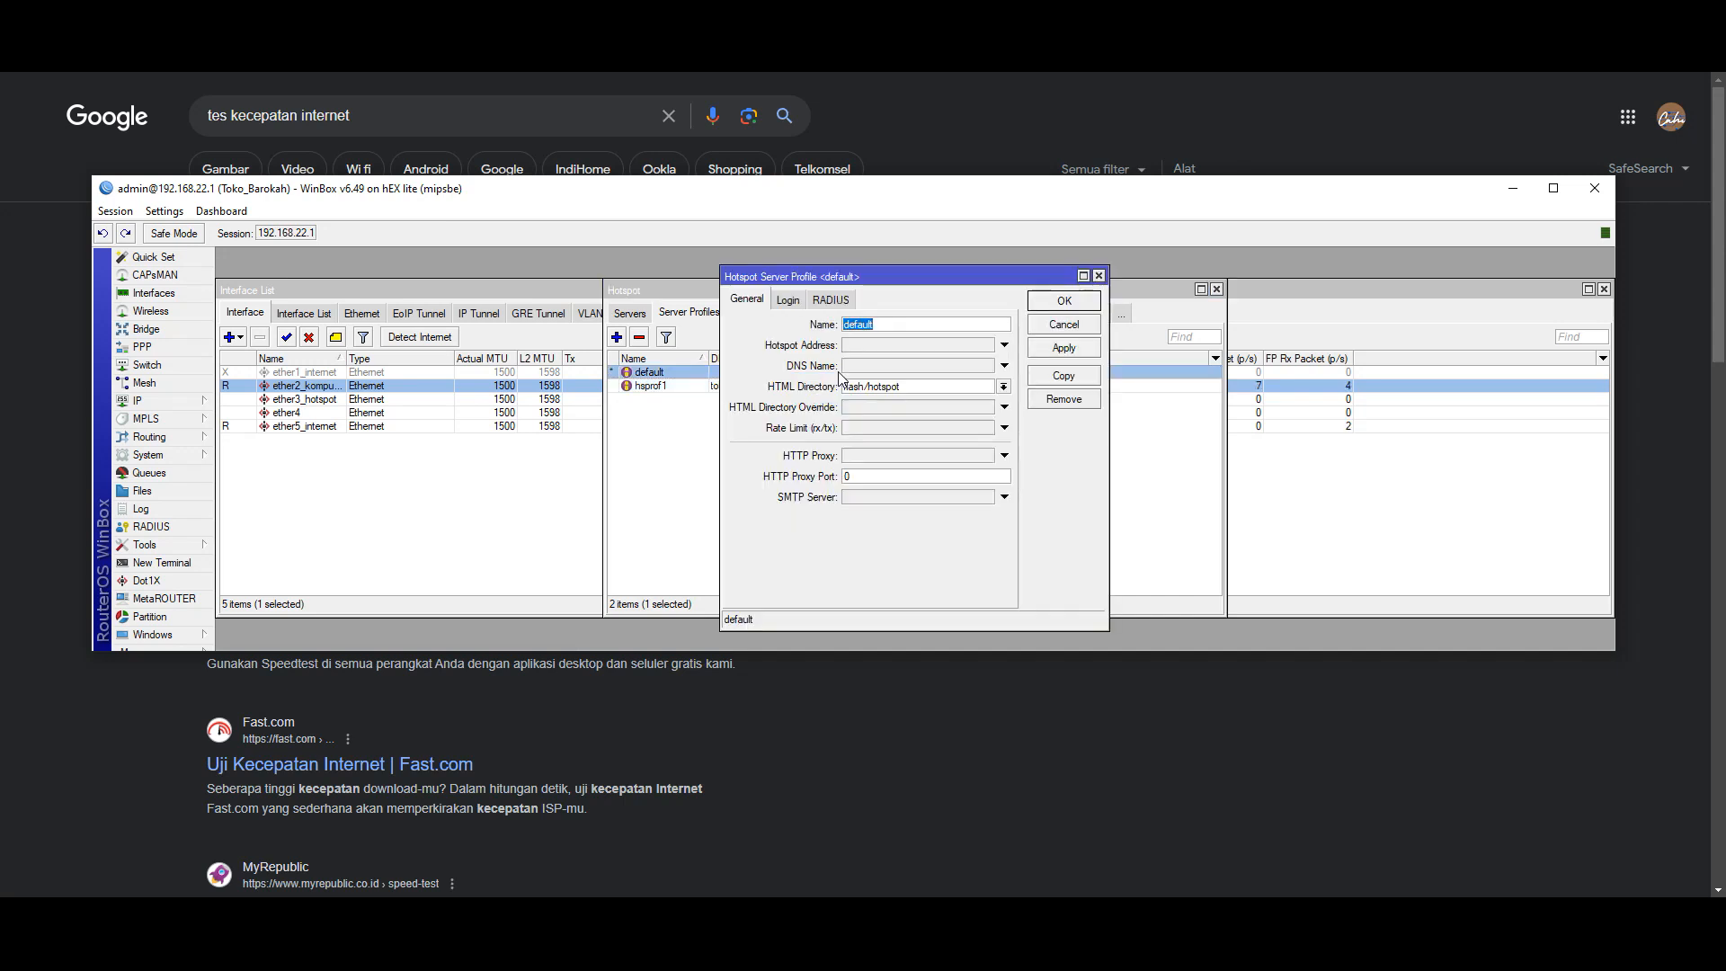
{"action": "left_click", "coordinate": [872, 368]}
{"action": "left_click", "coordinate": [863, 348]}
{"action": "left_click", "coordinate": [878, 366]}
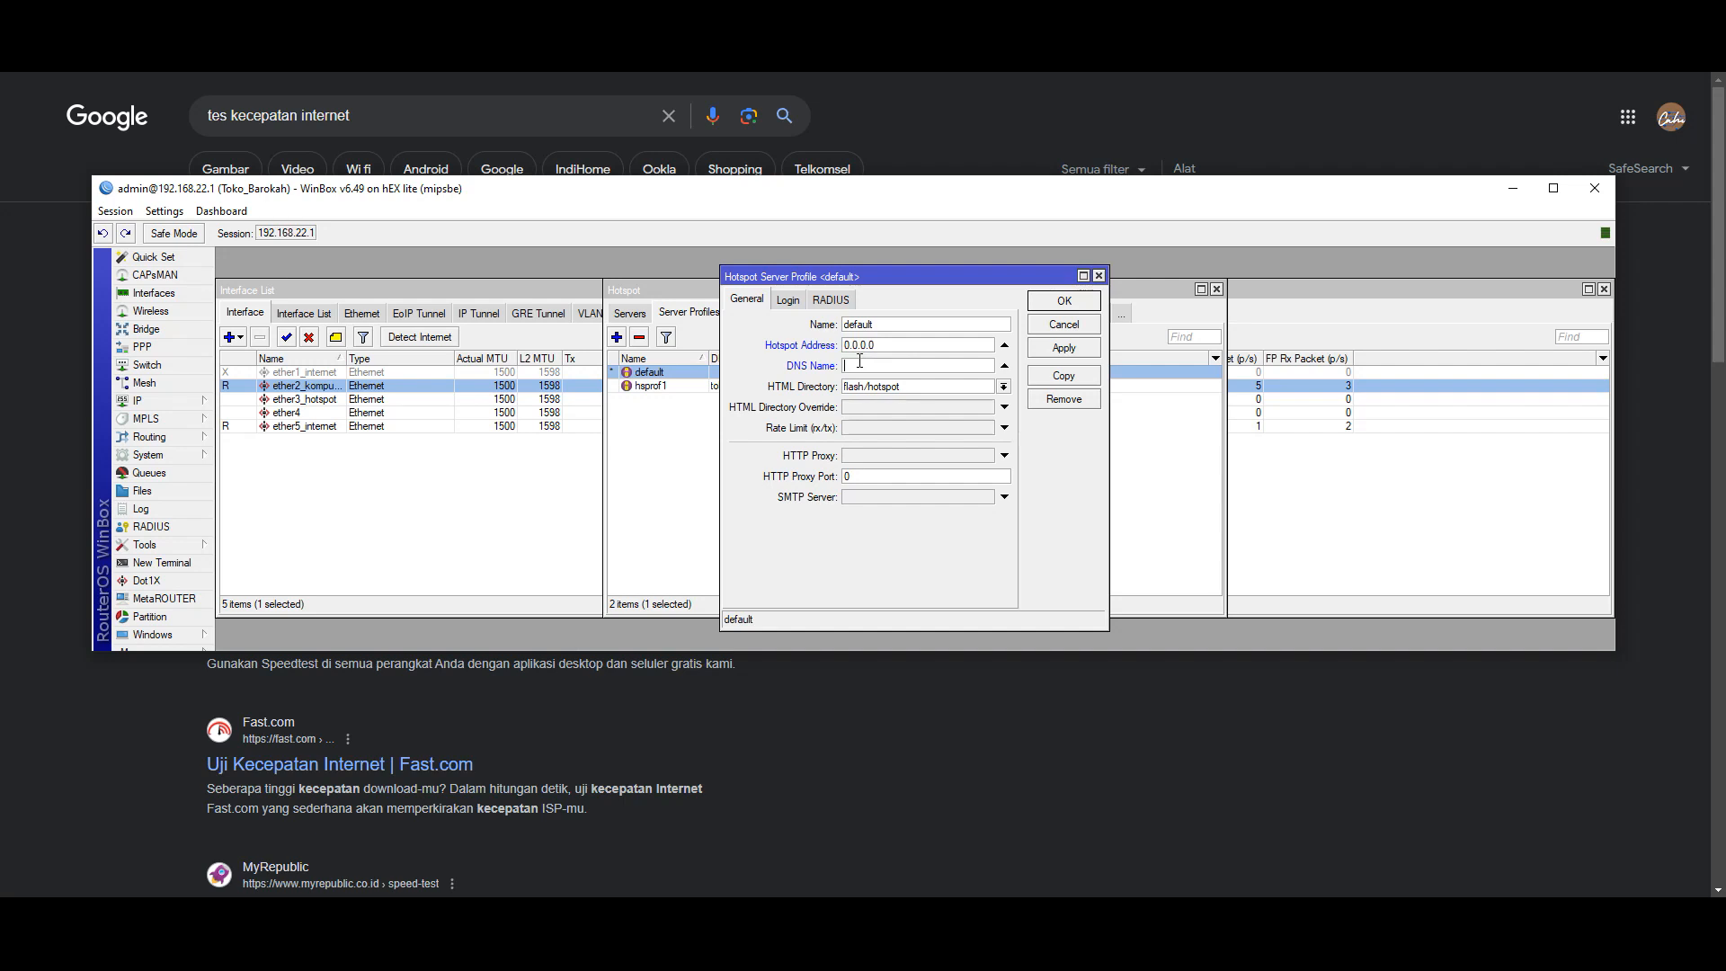
{"action": "left_click", "coordinate": [1061, 325]}
{"action": "double_click", "coordinate": [667, 386]}
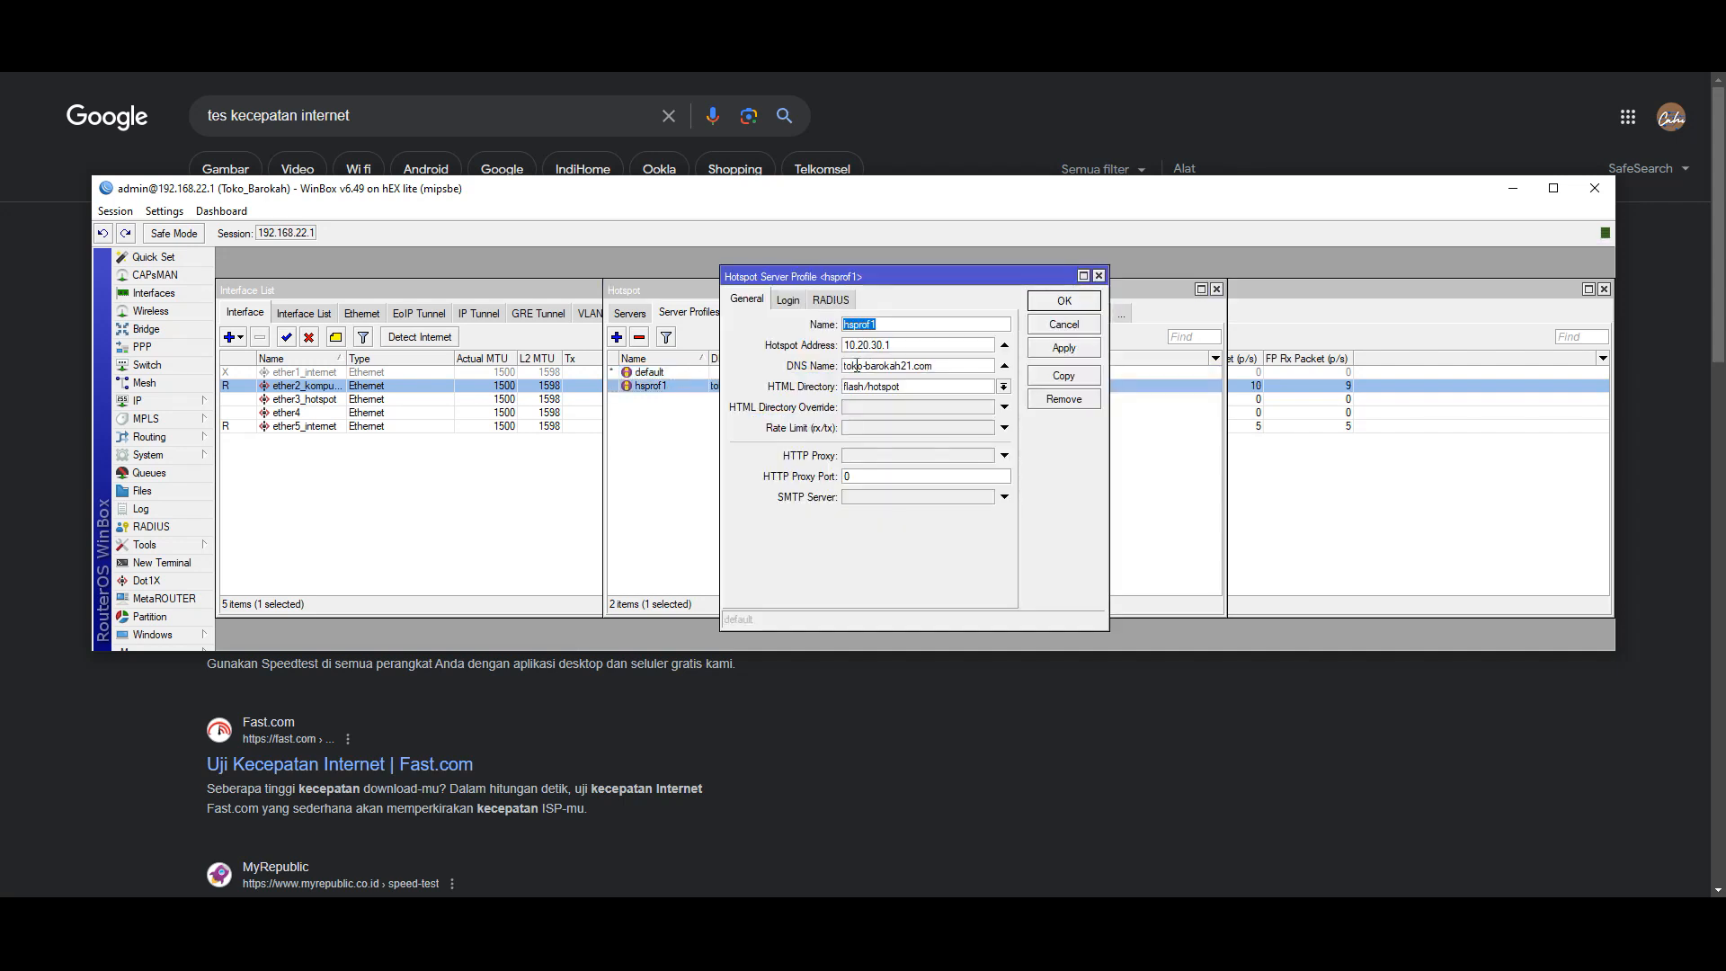
{"action": "left_click", "coordinate": [1047, 328]}
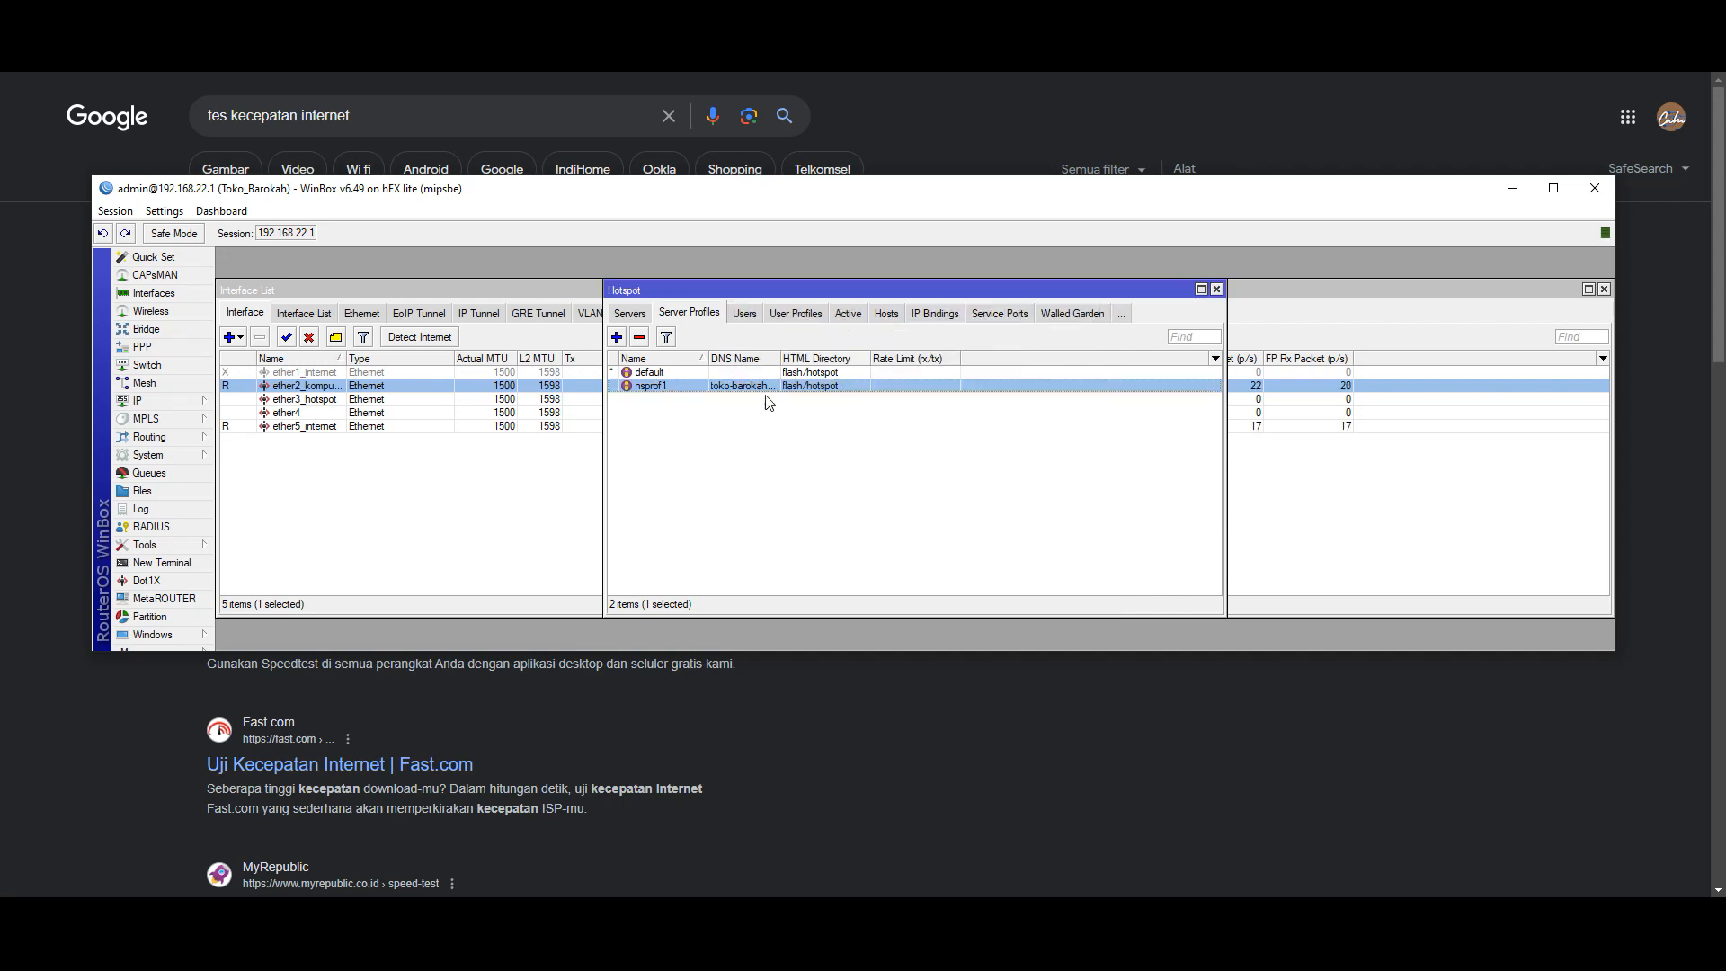
- Give the default profile DNS name toko-barokah21.com and HTTP PAP plus MAC Cookie login, without Cookie
{"action": "double_click", "coordinate": [674, 373]}
{"action": "left_click", "coordinate": [872, 366]}
{"action": "right_click", "coordinate": [872, 365]}
{"action": "left_click", "coordinate": [906, 414]}
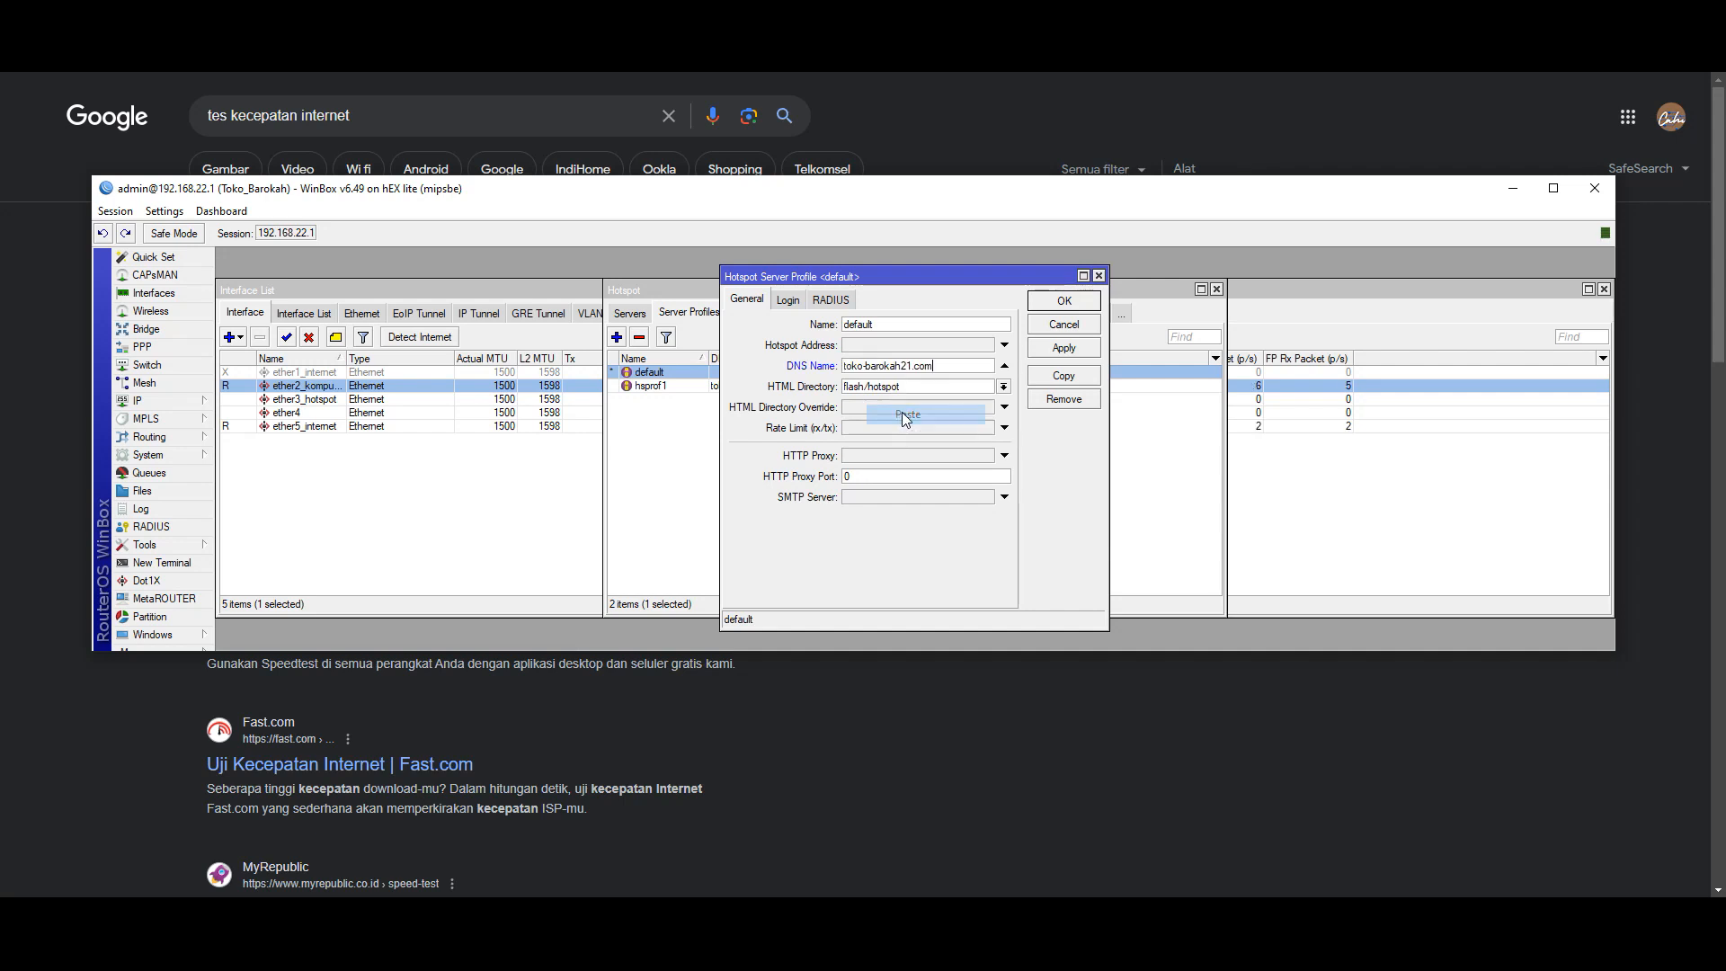
{"action": "left_click", "coordinate": [791, 302]}
{"action": "left_click", "coordinate": [834, 366]}
{"action": "left_click", "coordinate": [834, 387]}
{"action": "left_click", "coordinate": [912, 324]}
{"action": "left_click", "coordinate": [1052, 349]}
{"action": "left_click", "coordinate": [1056, 304]}
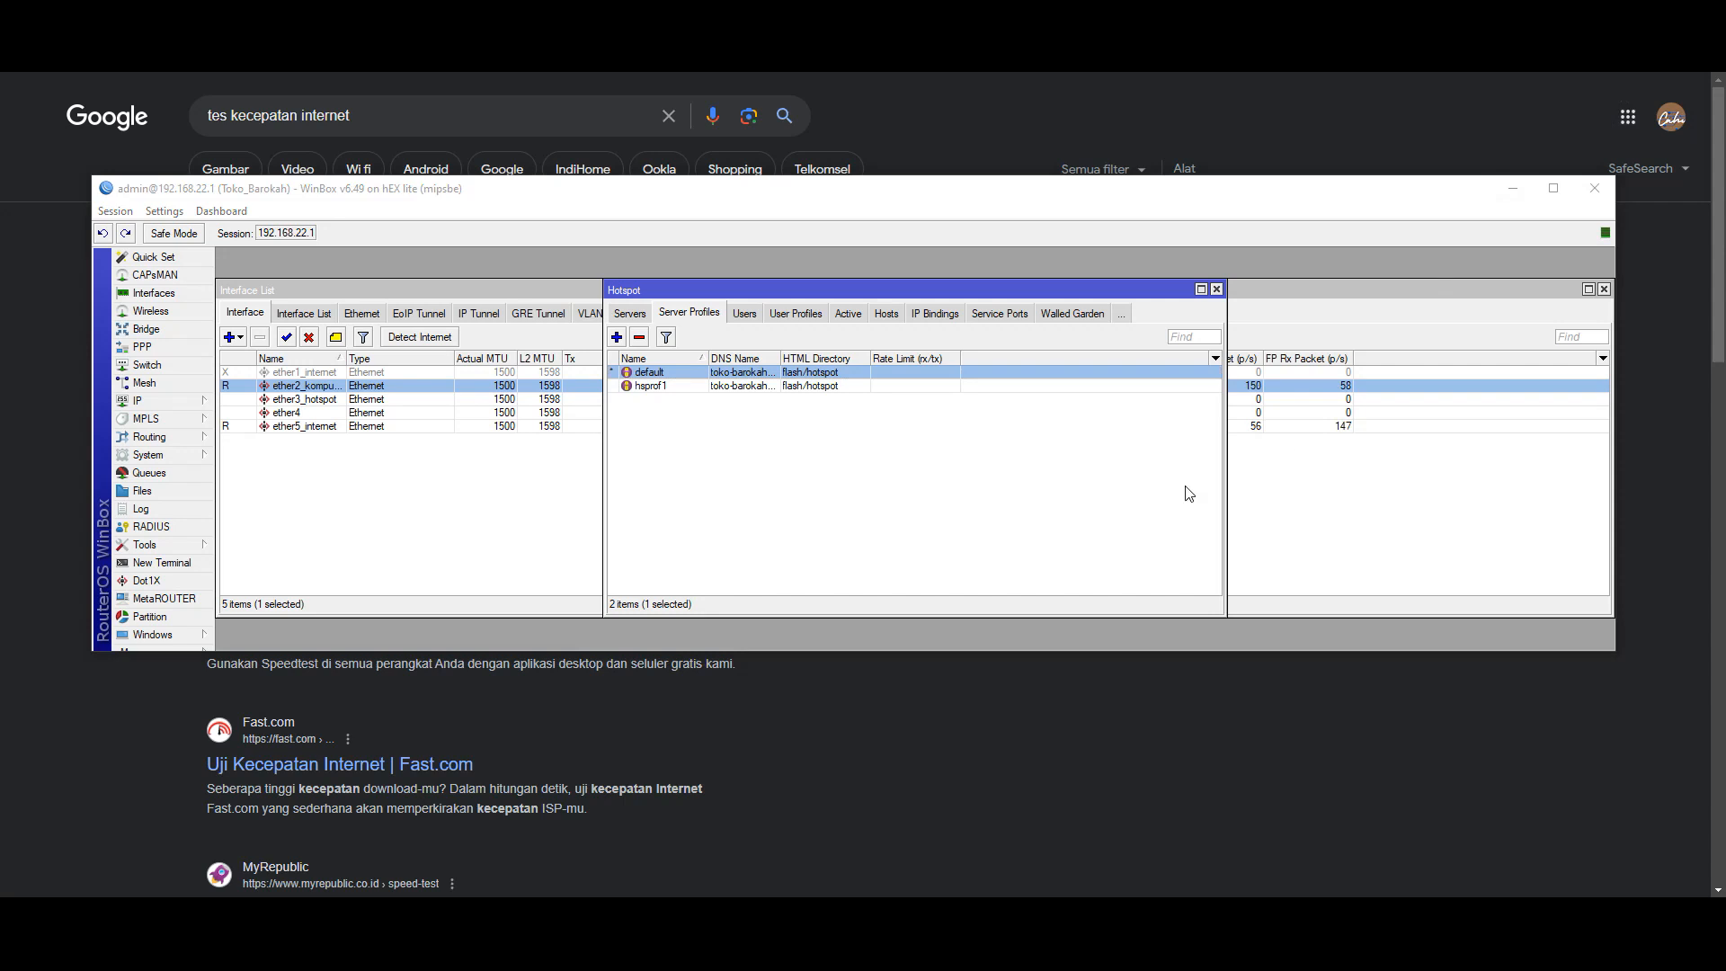
- Place the default and hsprof1 profile windows side by side for comparison
{"action": "double_click", "coordinate": [742, 373]}
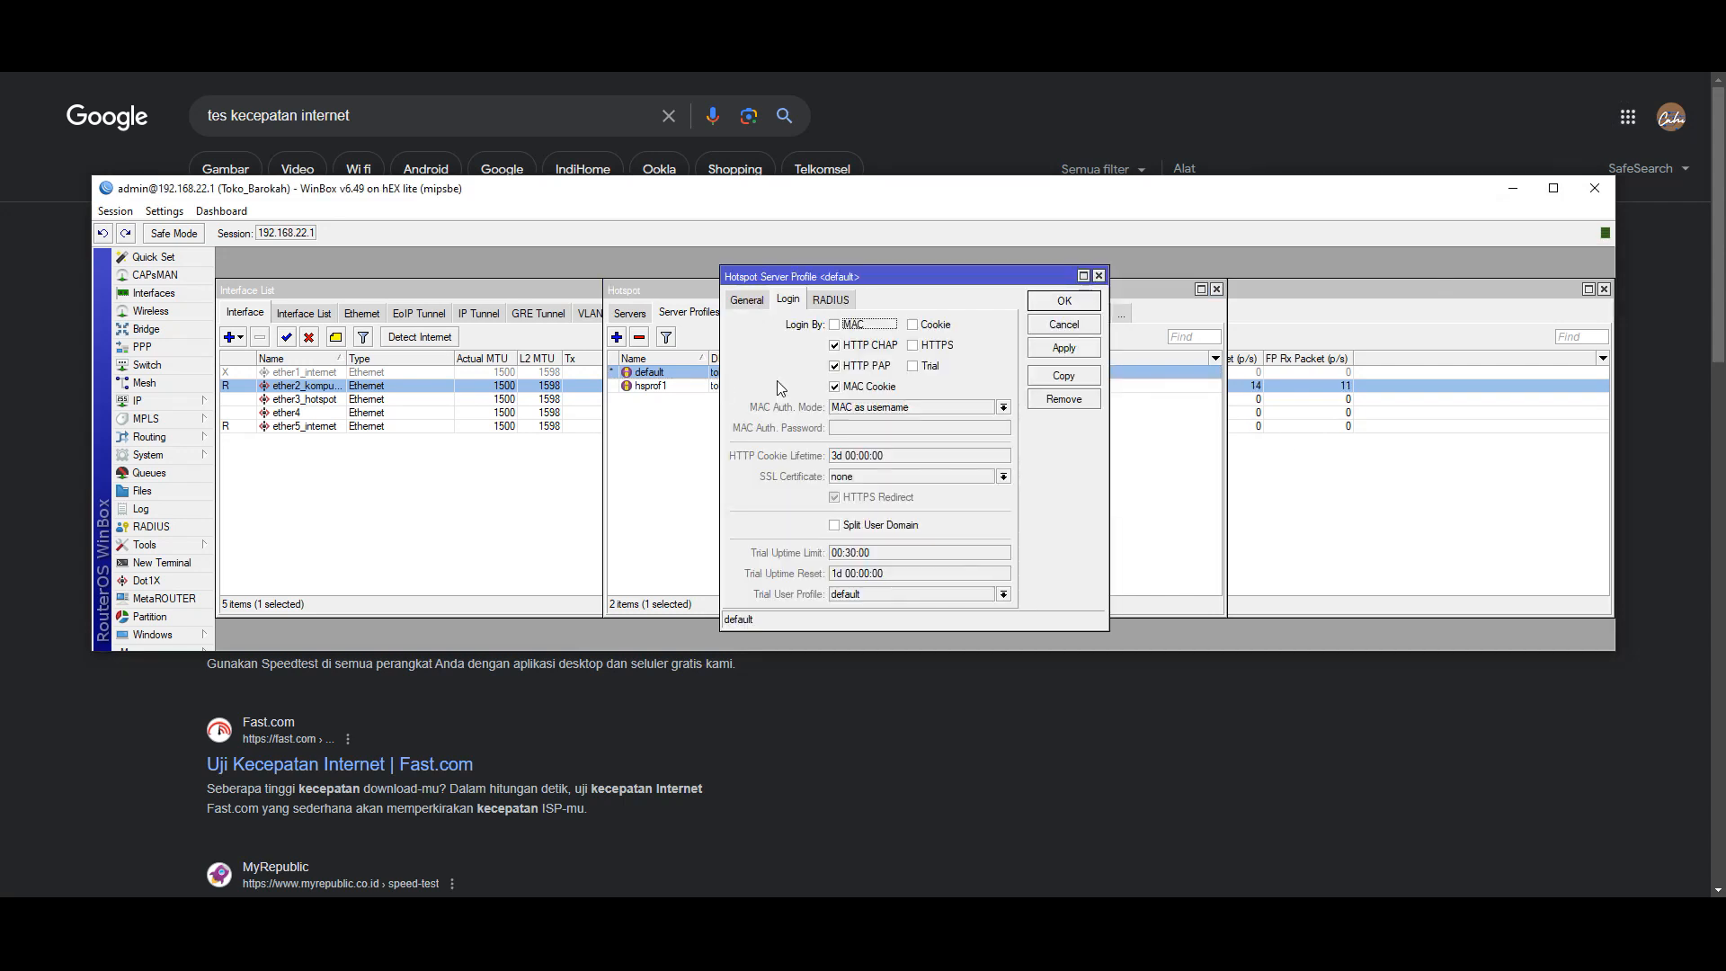
{"action": "left_click", "coordinate": [751, 304]}
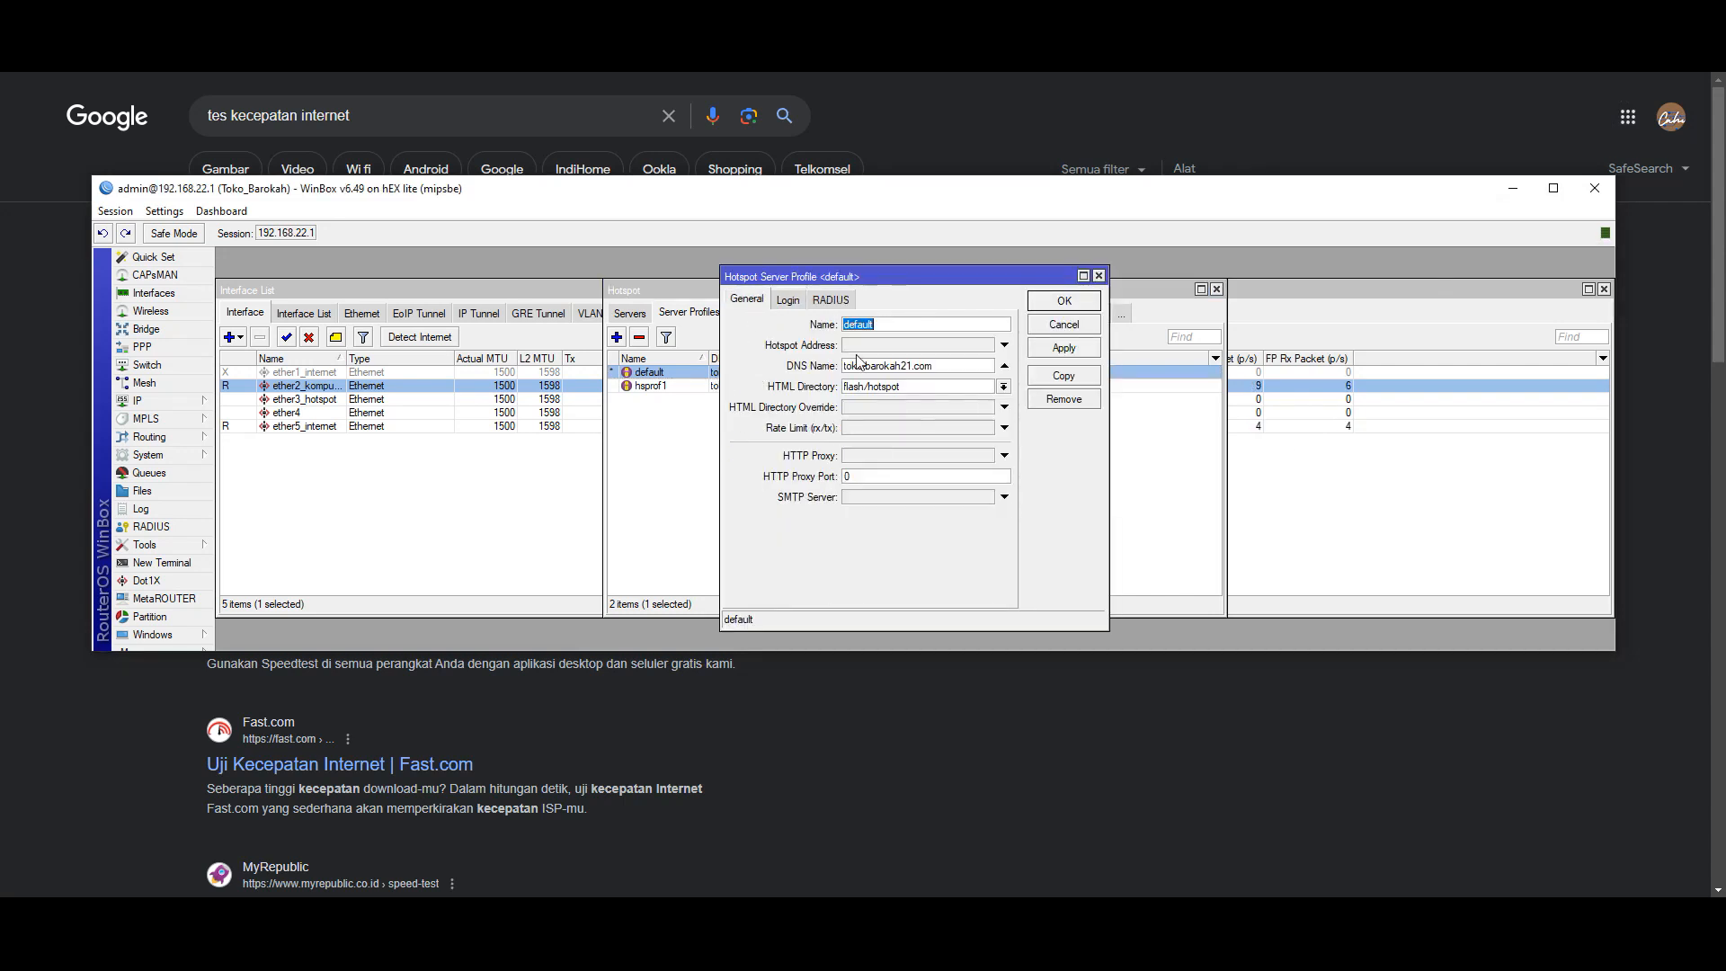
{"action": "left_click_drag", "start_coordinate": [792, 276], "coordinate": [1155, 265]}
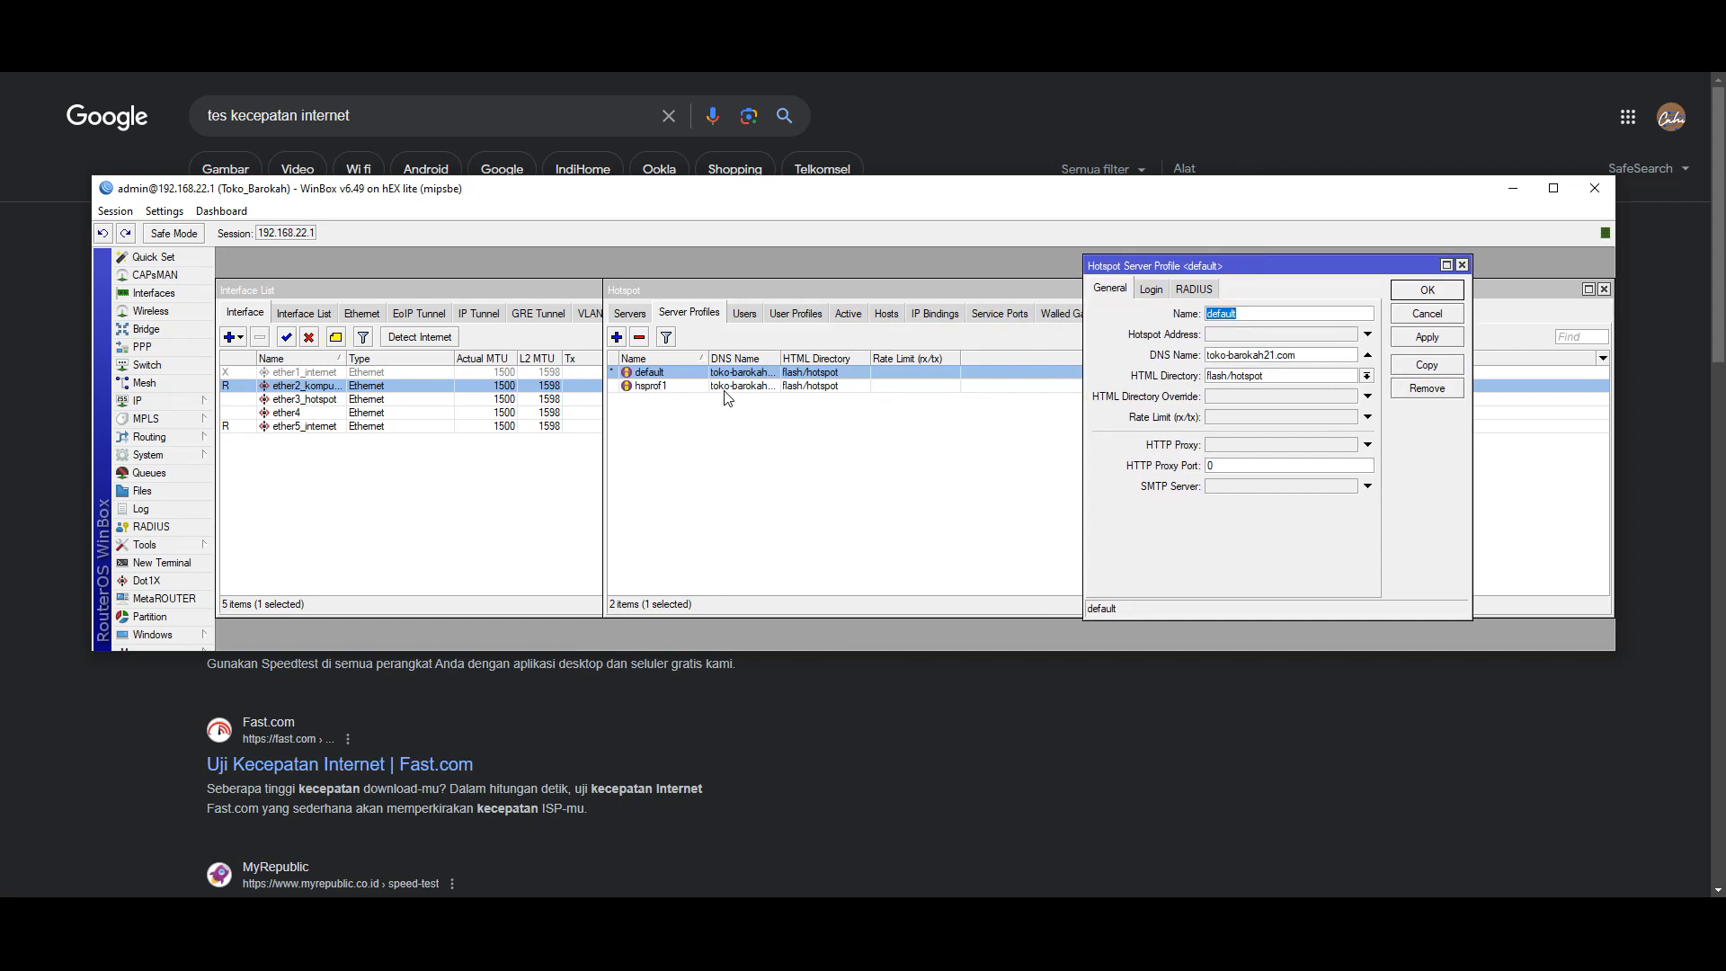
{"action": "double_click", "coordinate": [682, 385]}
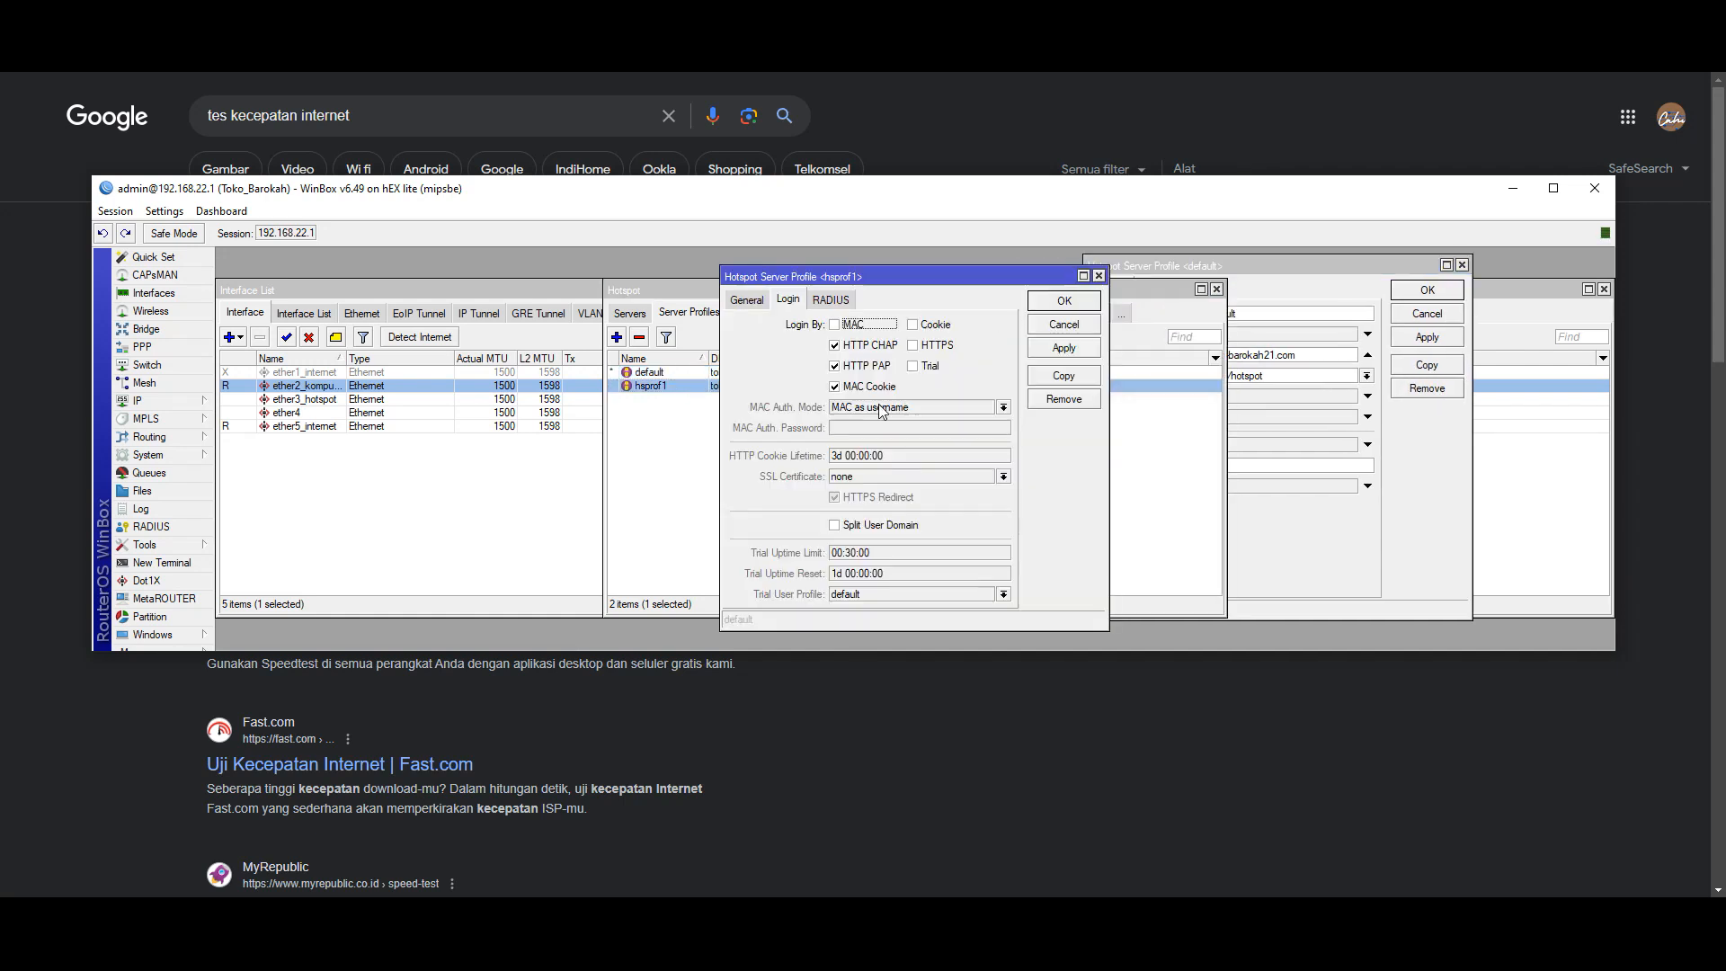
{"action": "left_click_drag", "start_coordinate": [877, 277], "coordinate": [644, 258]}
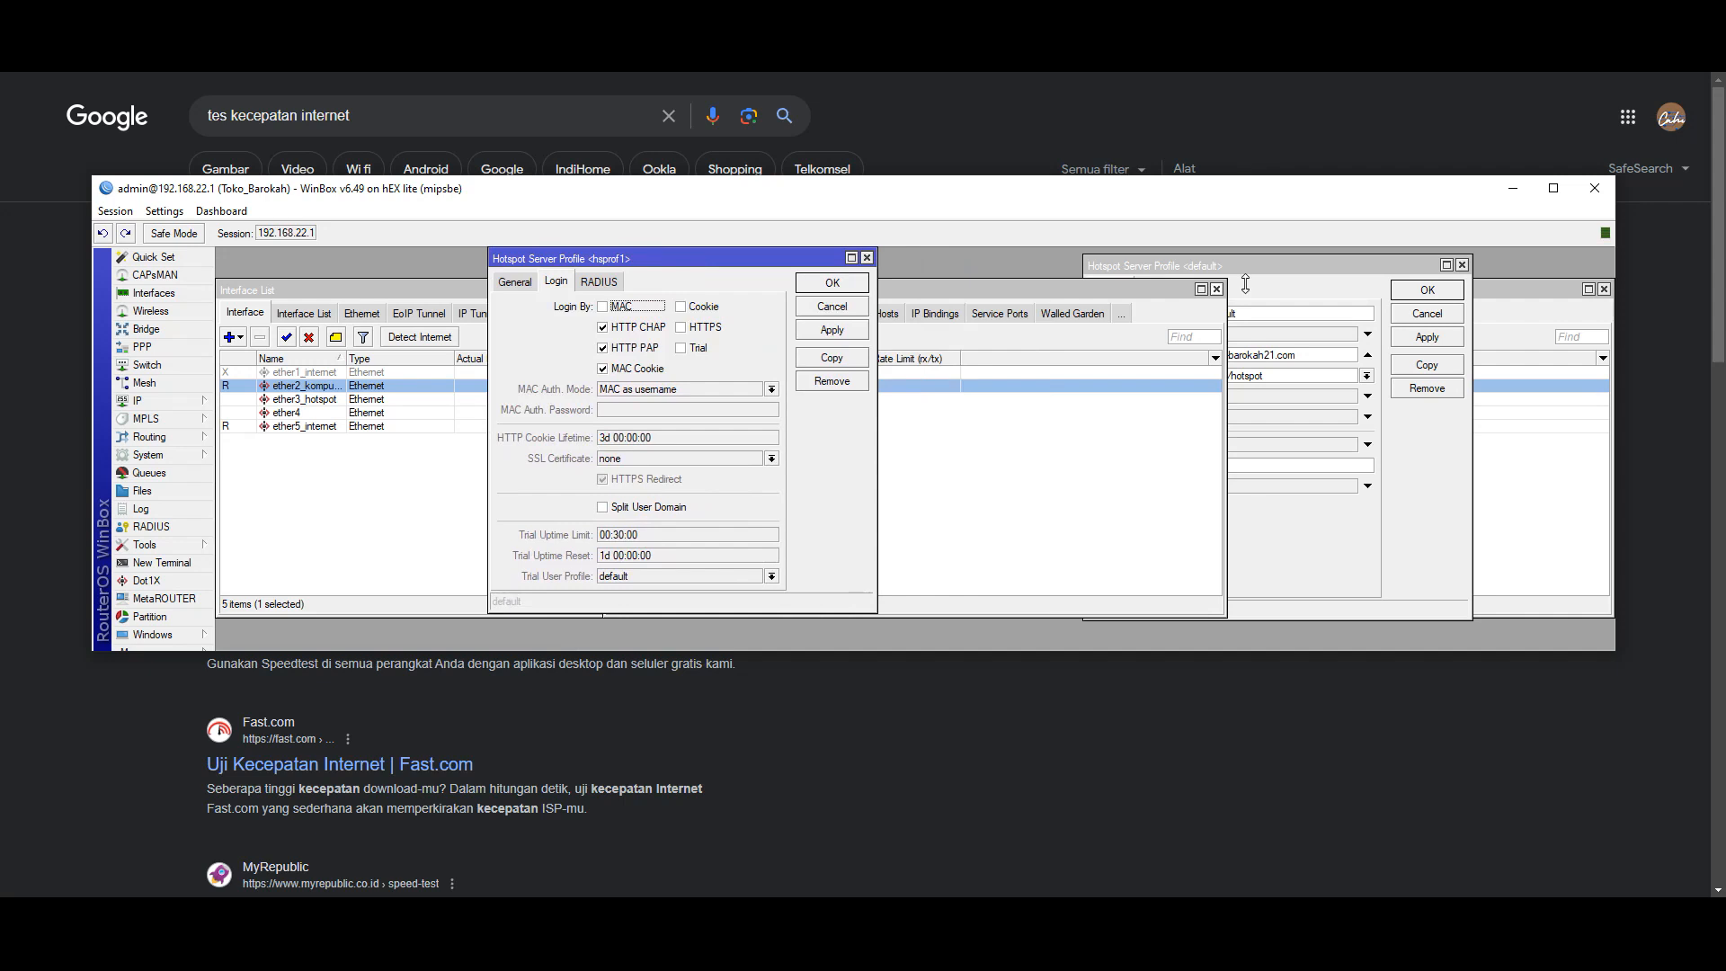
{"action": "left_click_drag", "start_coordinate": [1270, 271], "coordinate": [1092, 273]}
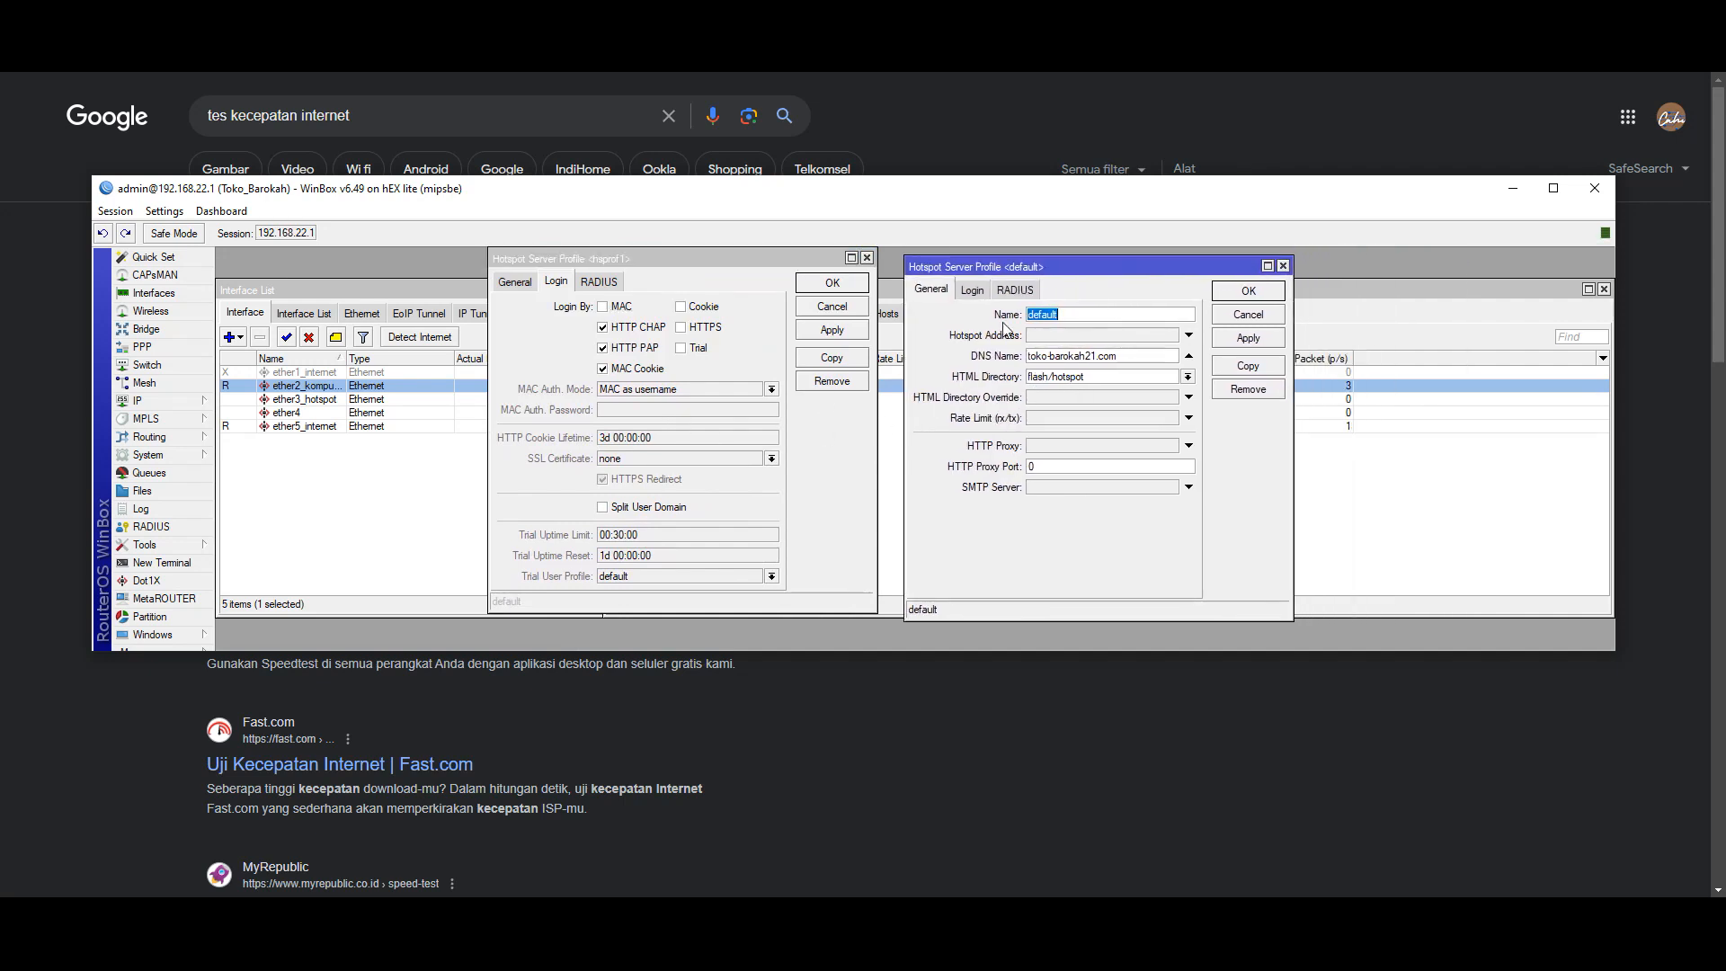
- Copy hotspot address 10.20.30.1 from hsprof1 into the default profile
{"action": "left_click", "coordinate": [517, 284]}
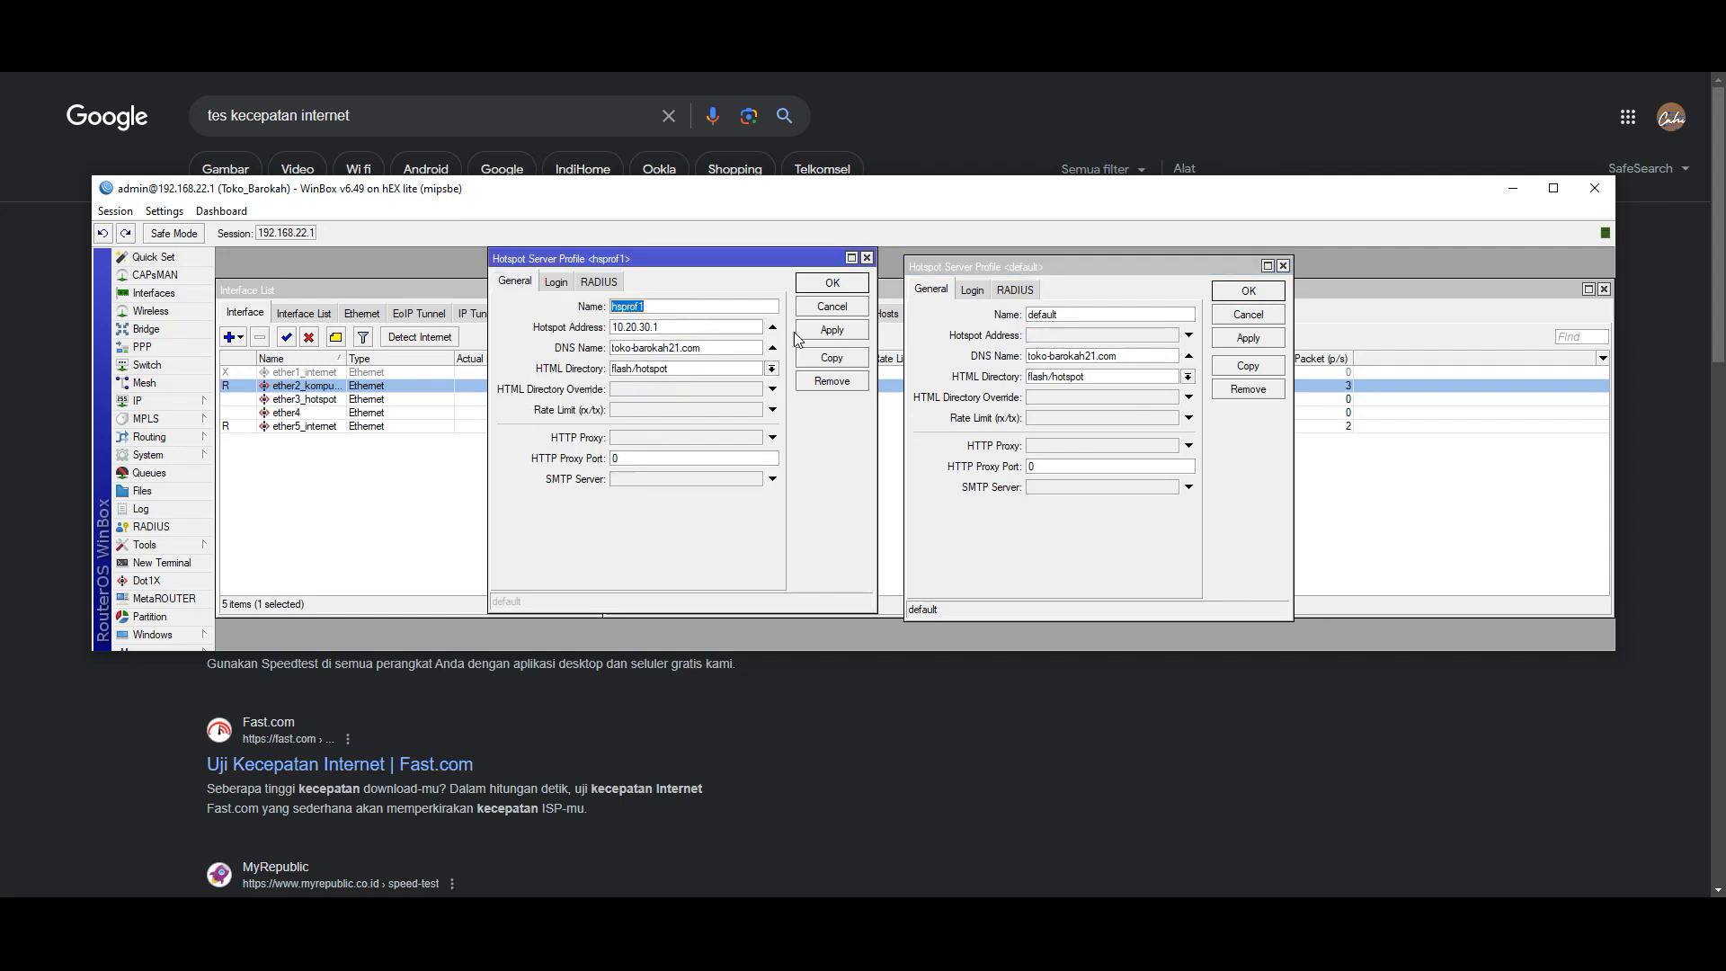
{"action": "key", "text": "Tab"}
{"action": "right_click", "coordinate": [639, 326]}
{"action": "left_click", "coordinate": [682, 359]}
{"action": "left_click", "coordinate": [1056, 335]}
{"action": "right_click", "coordinate": [1056, 335]}
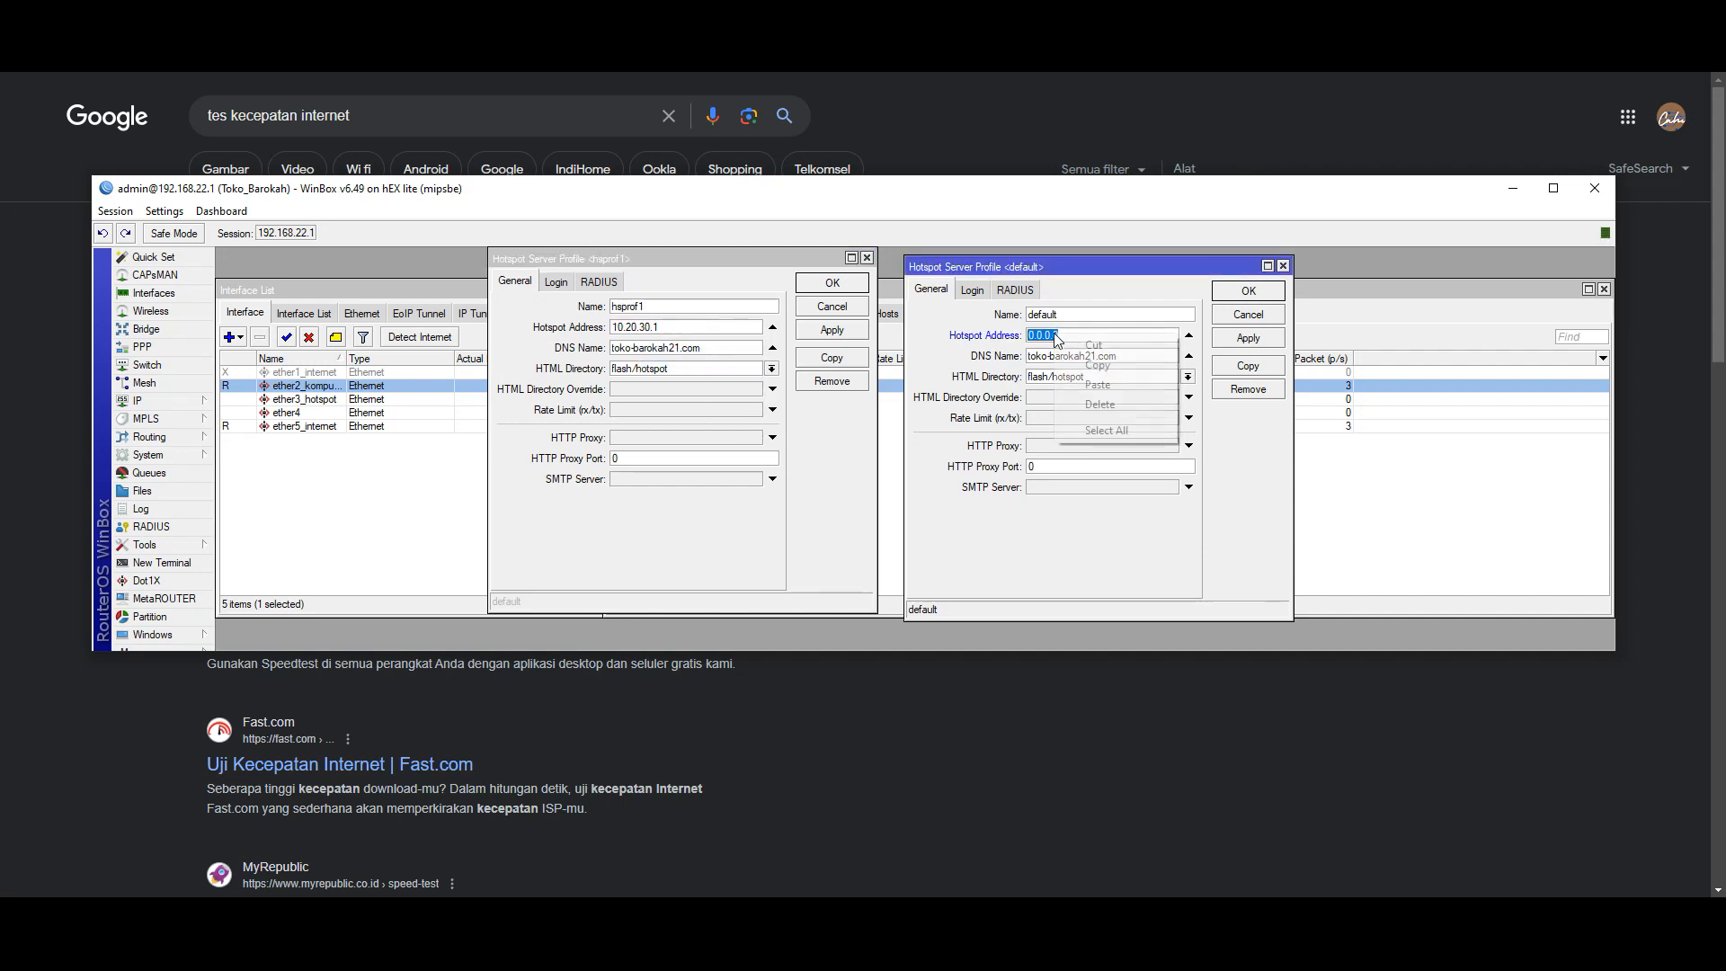
{"action": "left_click", "coordinate": [1074, 385]}
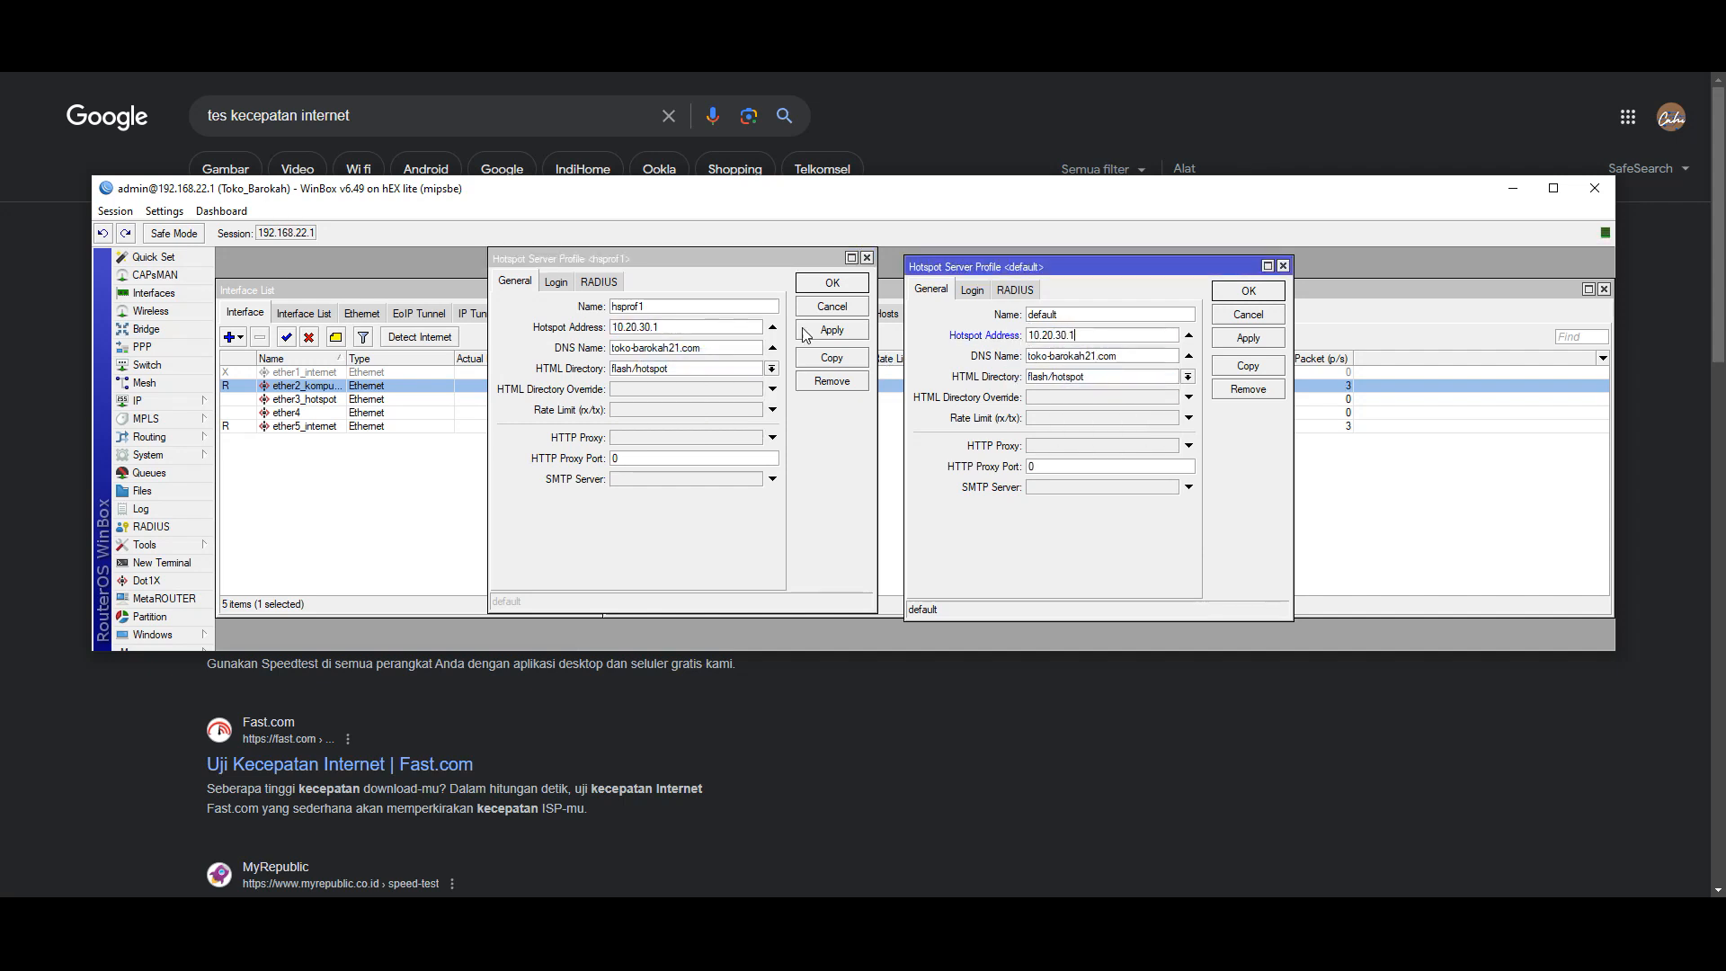
- Compare both profiles' login options, then apply and save the default and hsprof1 profiles
{"action": "left_click", "coordinate": [563, 282]}
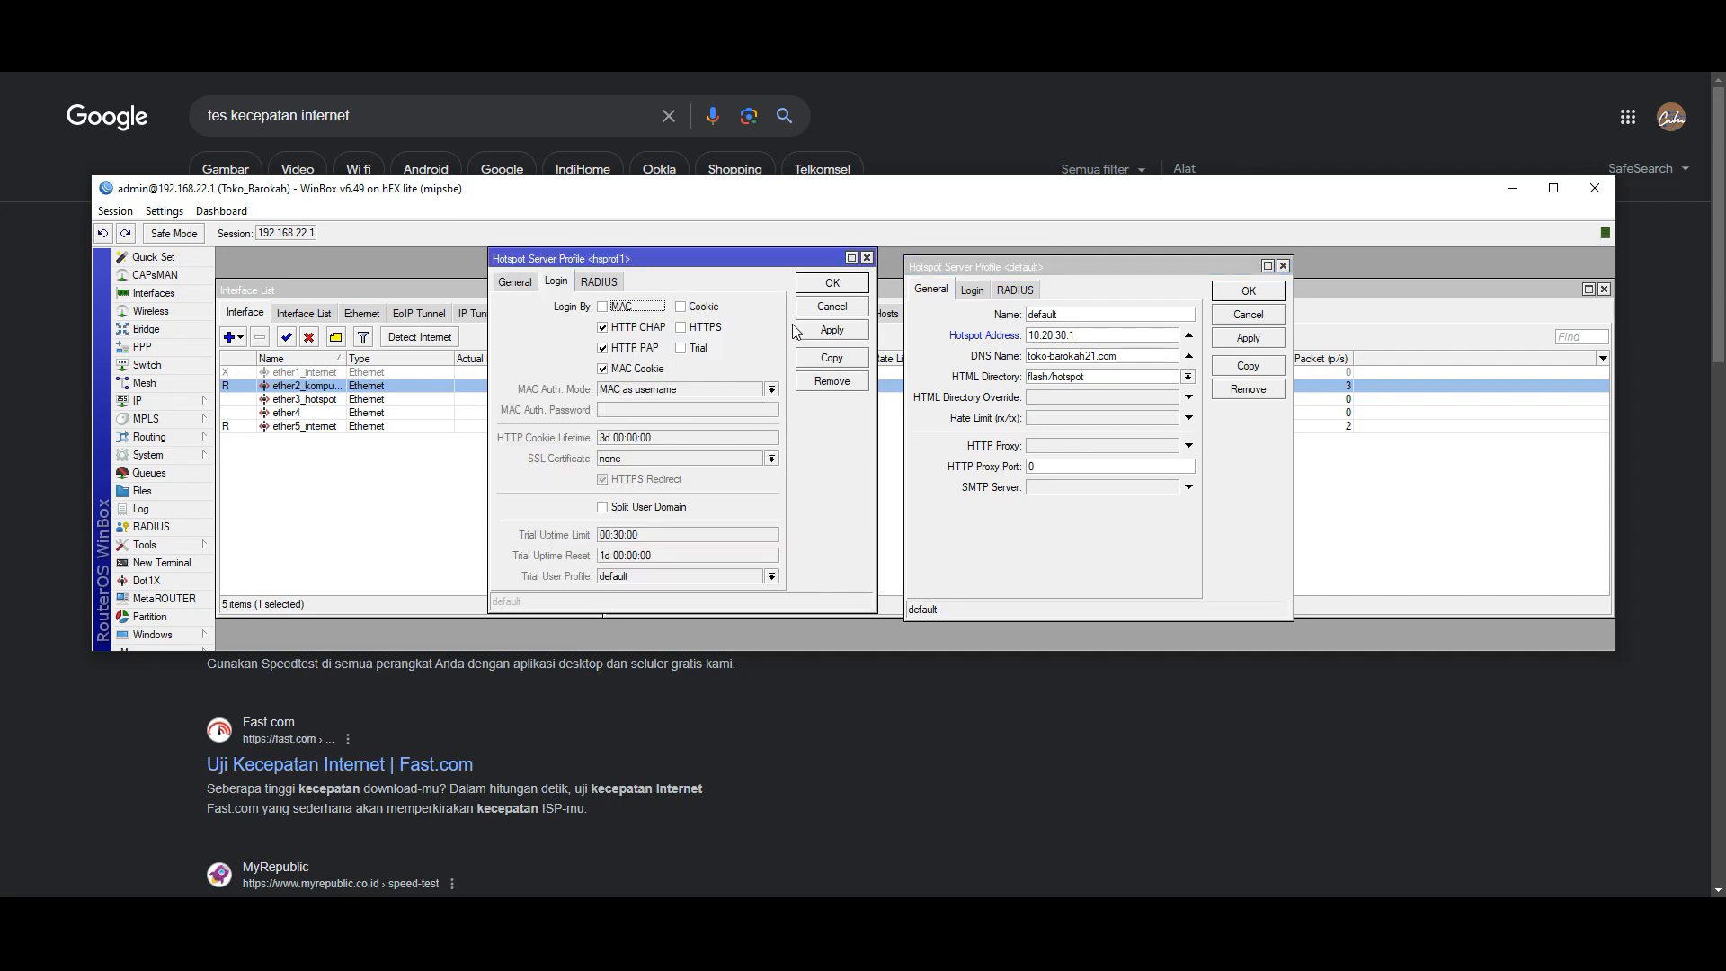
{"action": "left_click", "coordinate": [972, 290]}
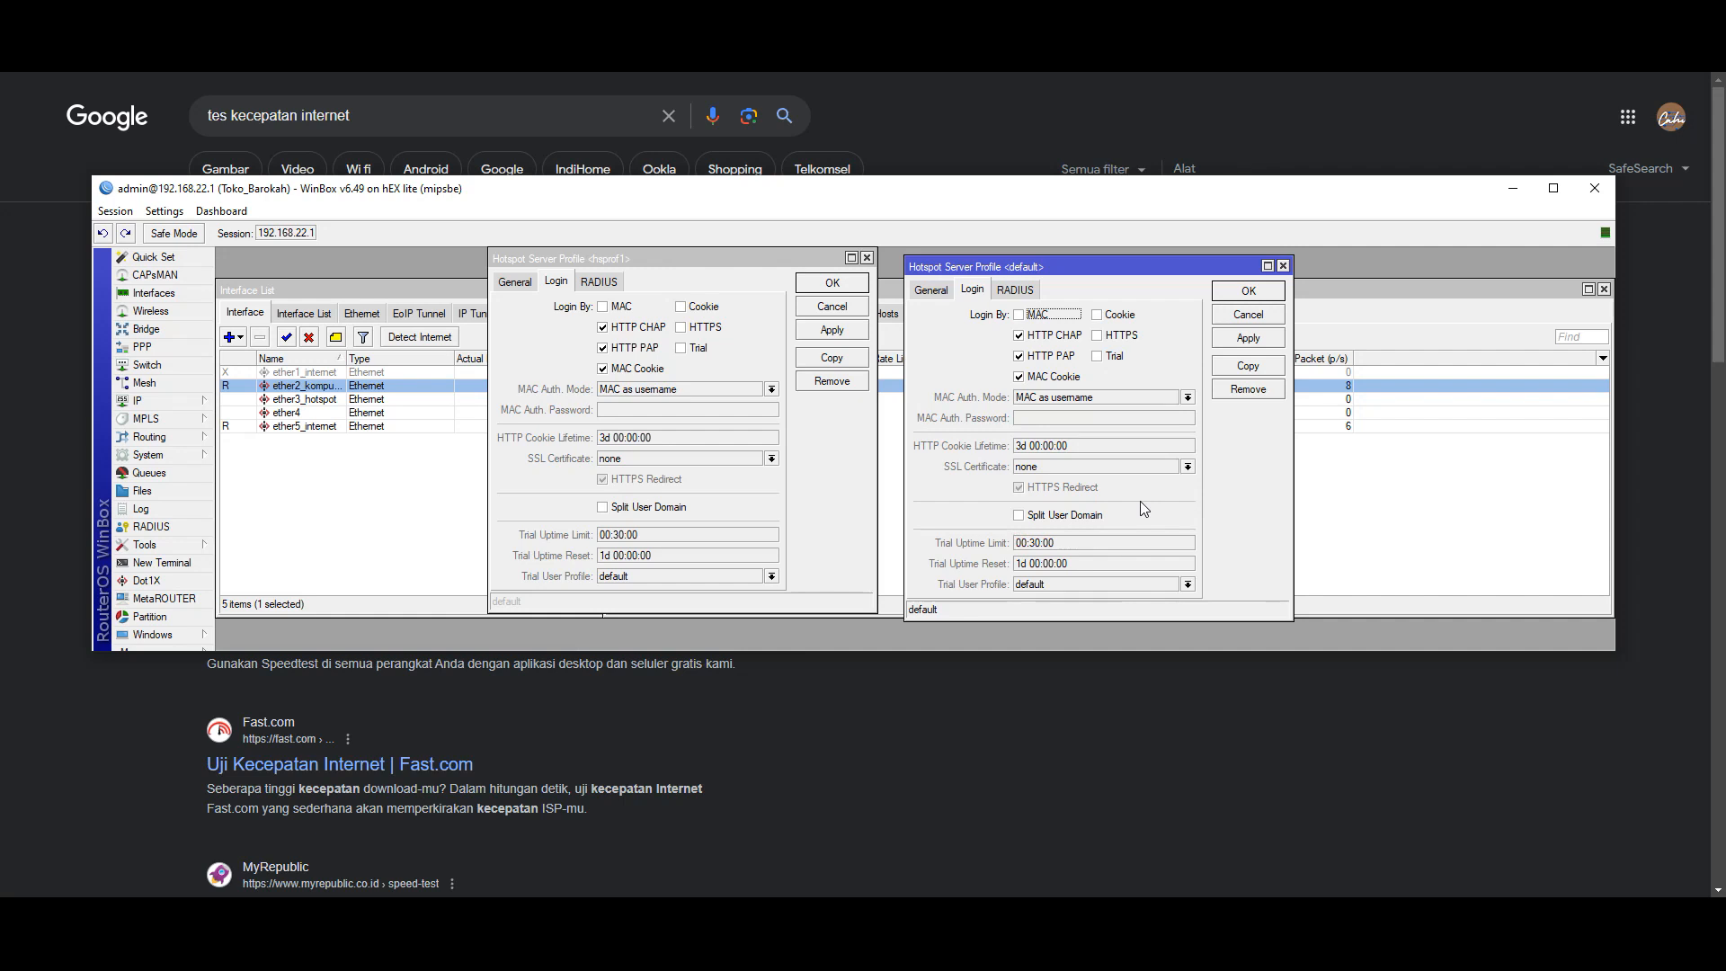
{"action": "left_click", "coordinate": [1255, 339]}
{"action": "left_click", "coordinate": [1249, 292]}
{"action": "left_click", "coordinate": [832, 330]}
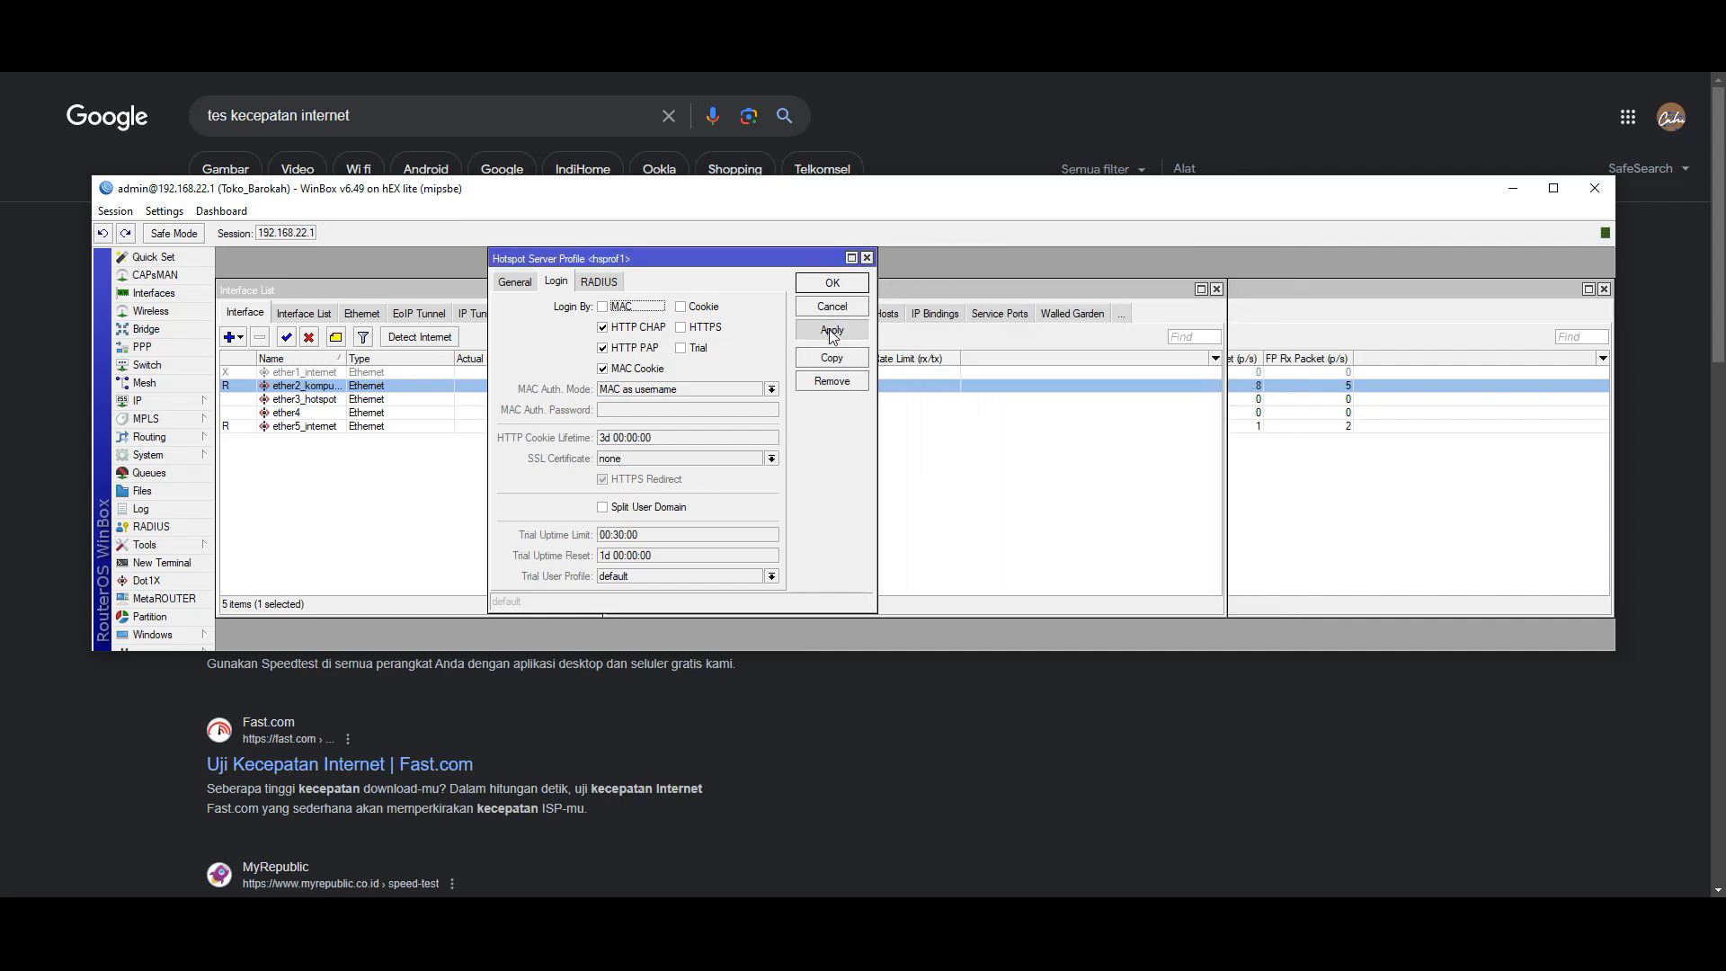
{"action": "left_click", "coordinate": [832, 282]}
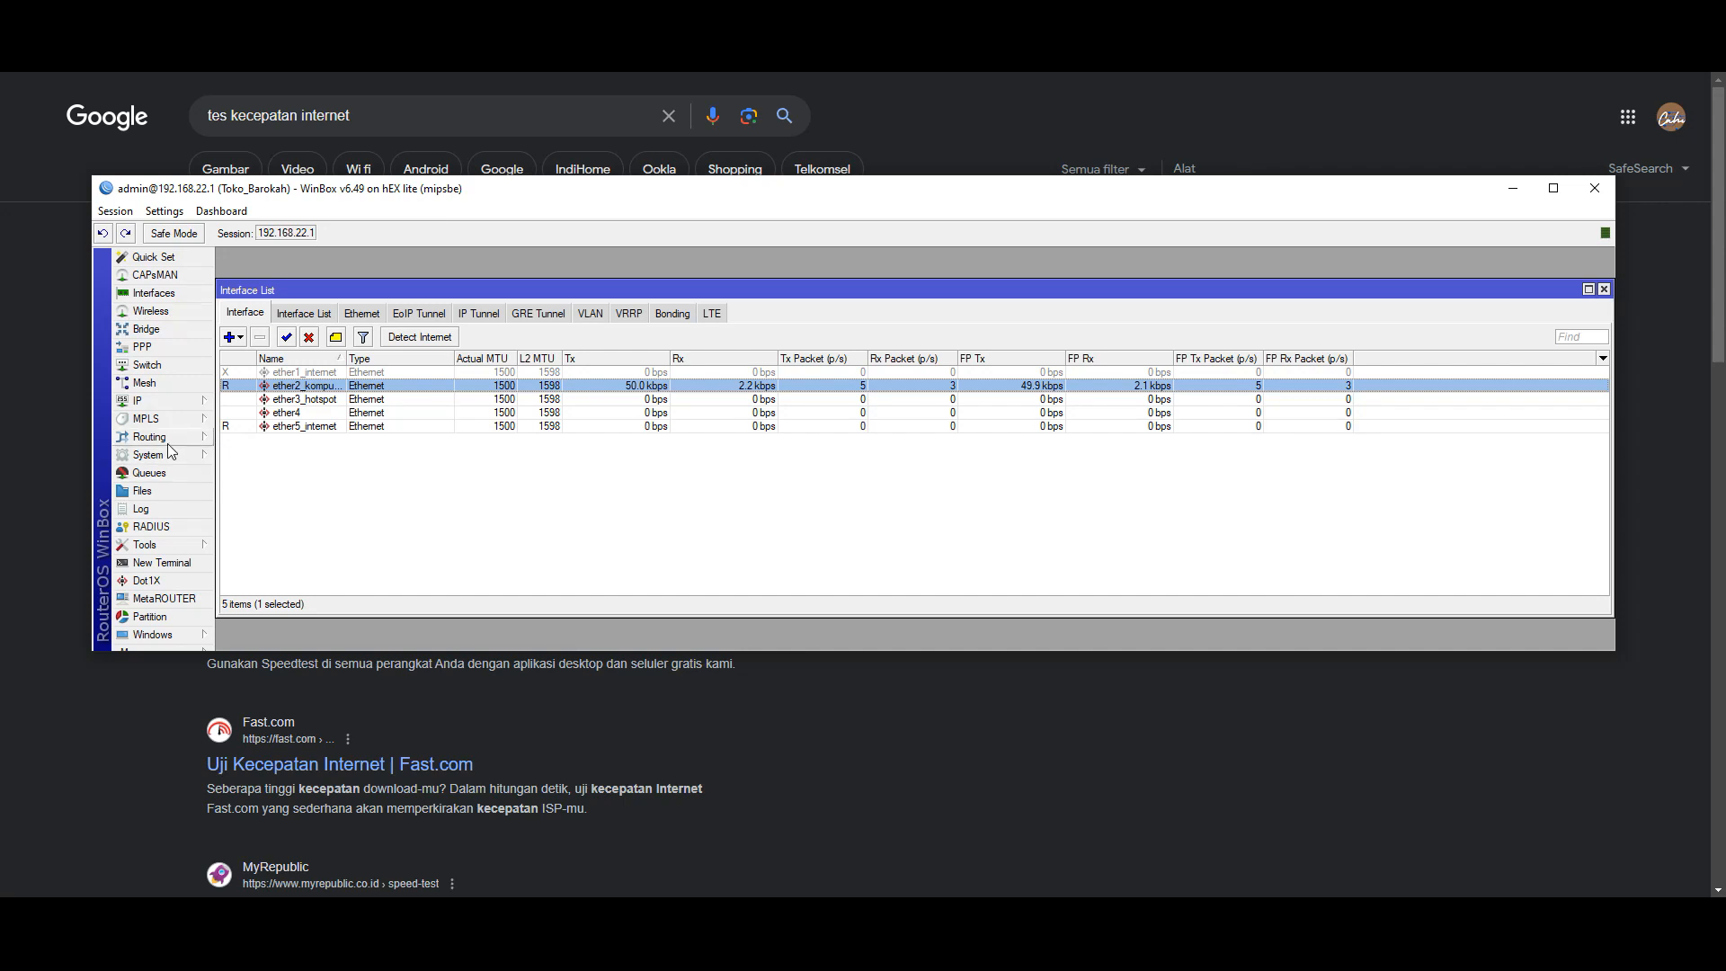
- Reopen IP > Hotspot and look through Servers and Users to reach User Profiles
{"action": "left_click", "coordinate": [151, 406]}
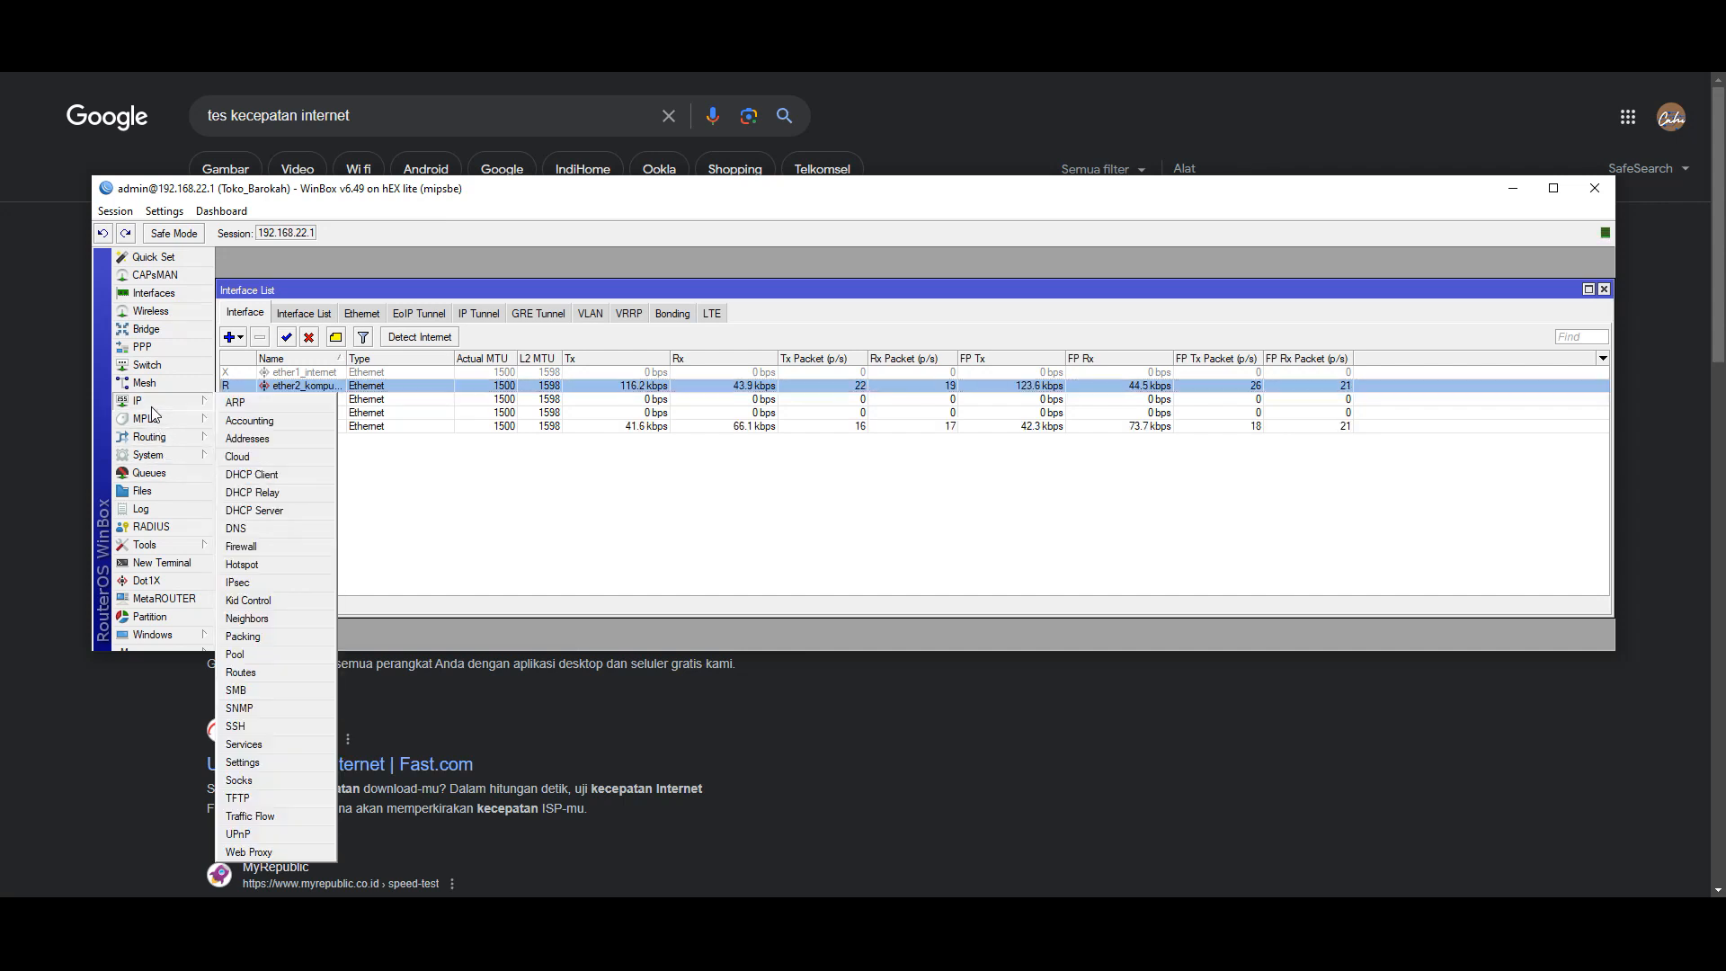
{"action": "left_click", "coordinate": [269, 565]}
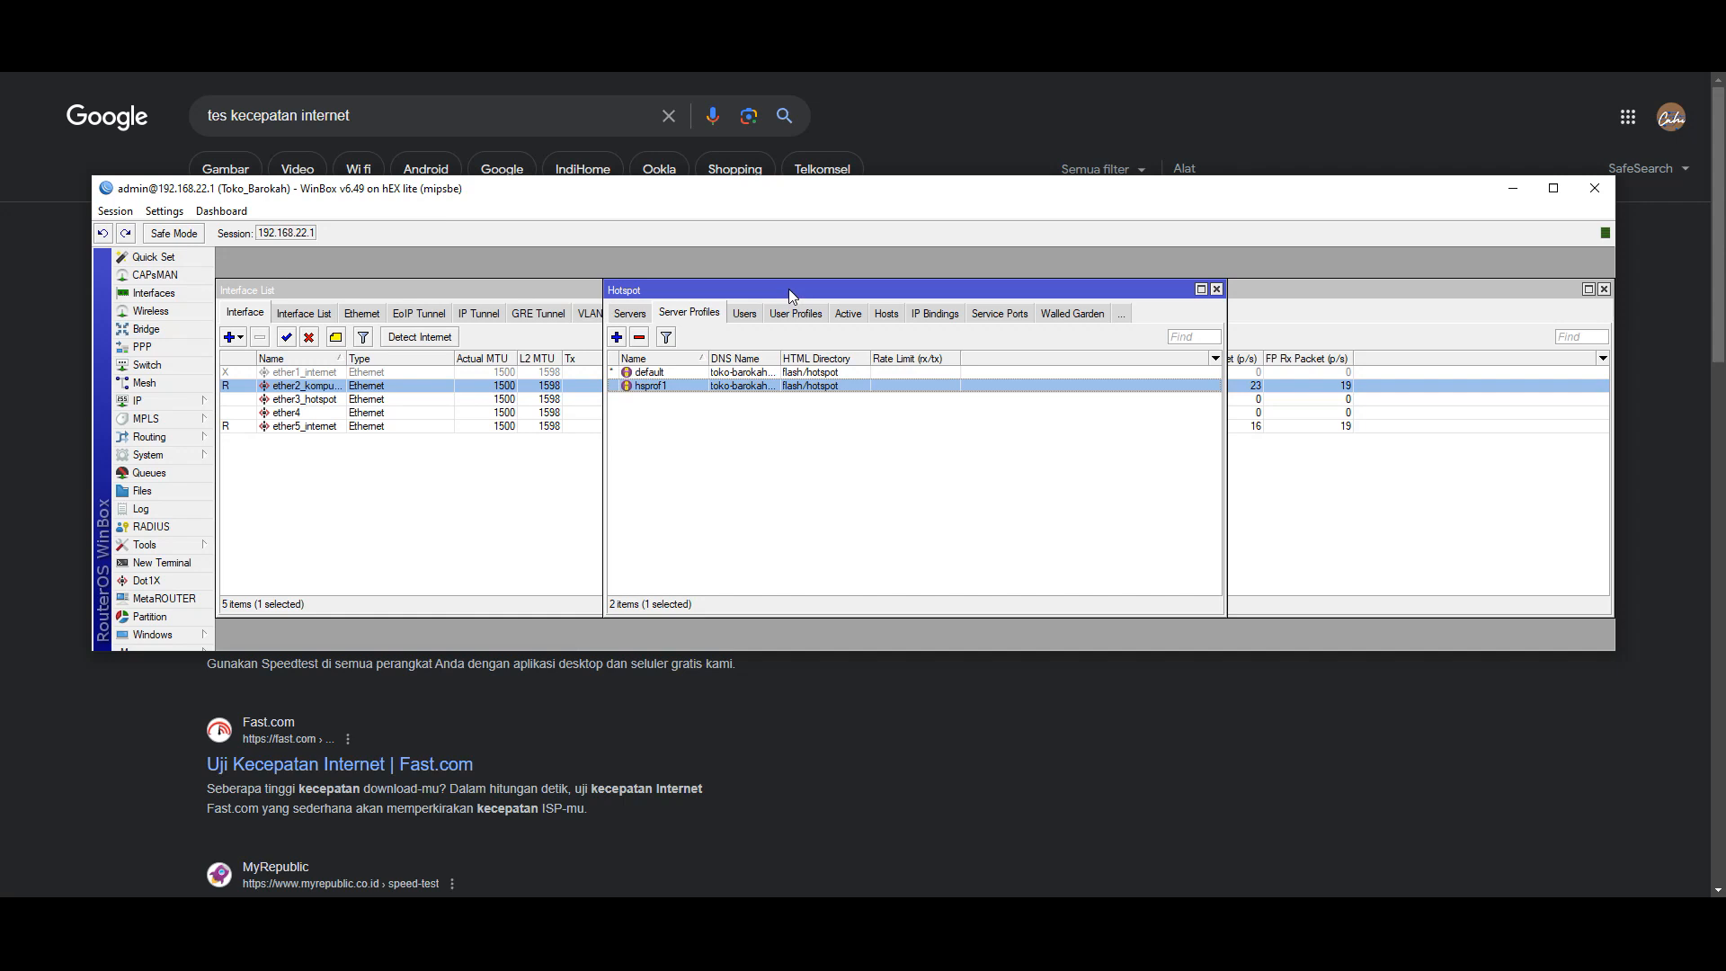
{"action": "left_click_drag", "start_coordinate": [791, 297], "coordinate": [851, 289]}
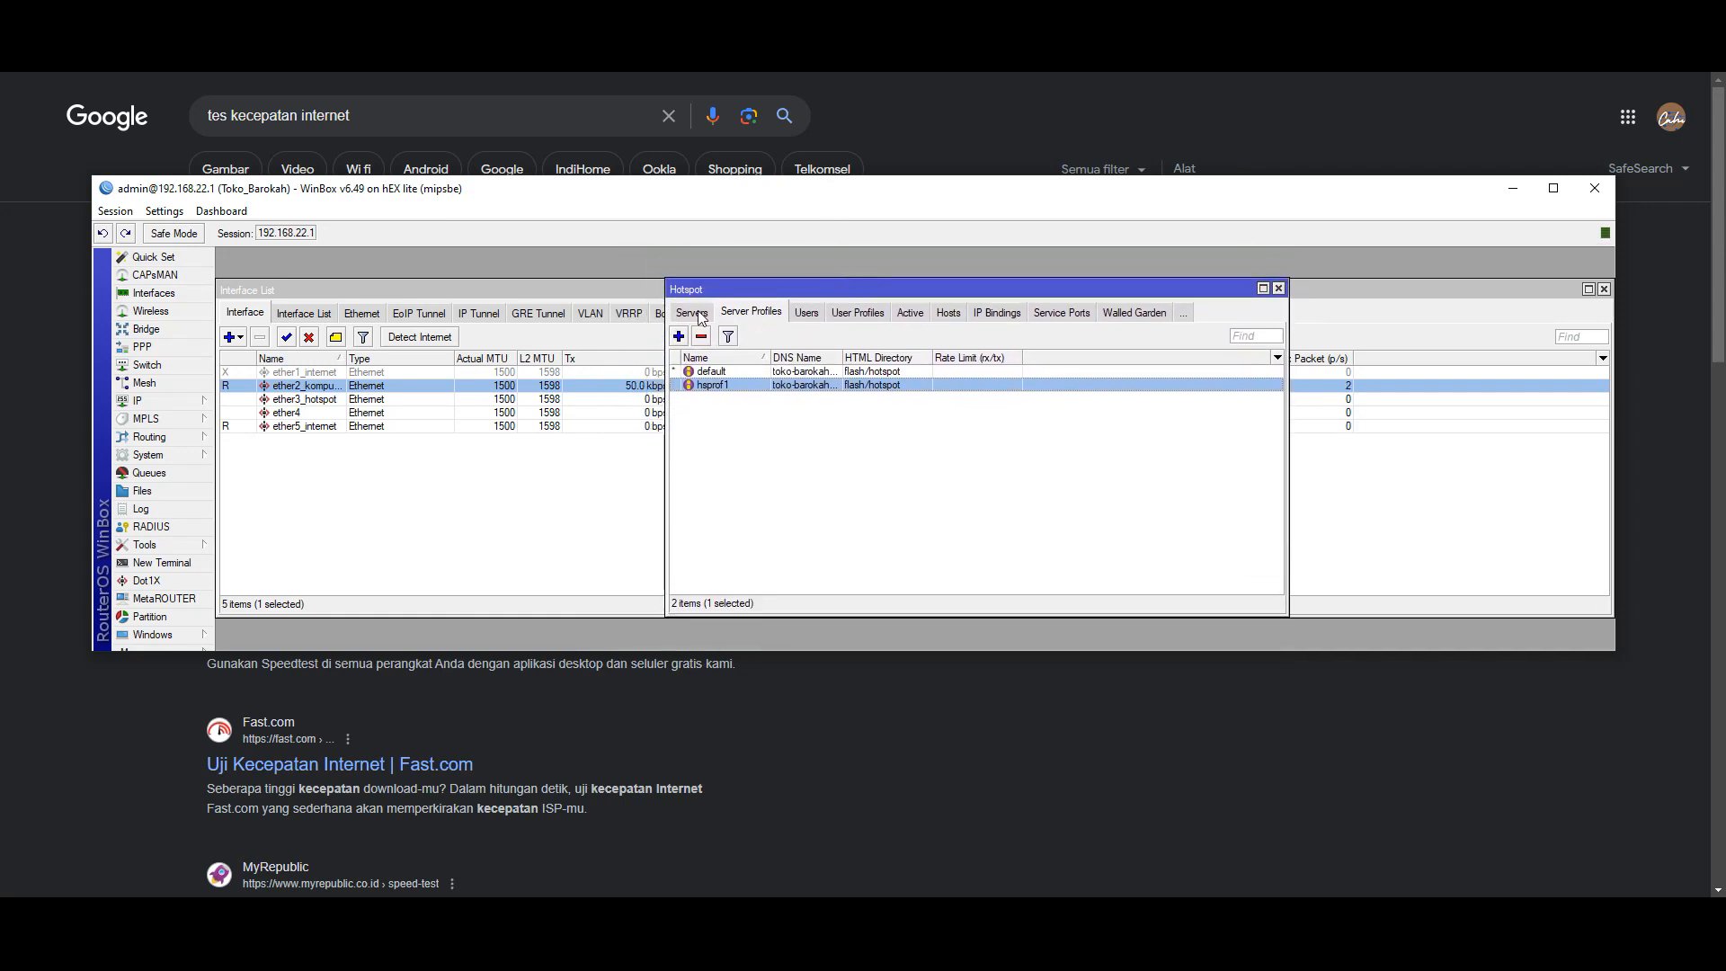
{"action": "left_click_drag", "start_coordinate": [740, 284], "coordinate": [747, 270]}
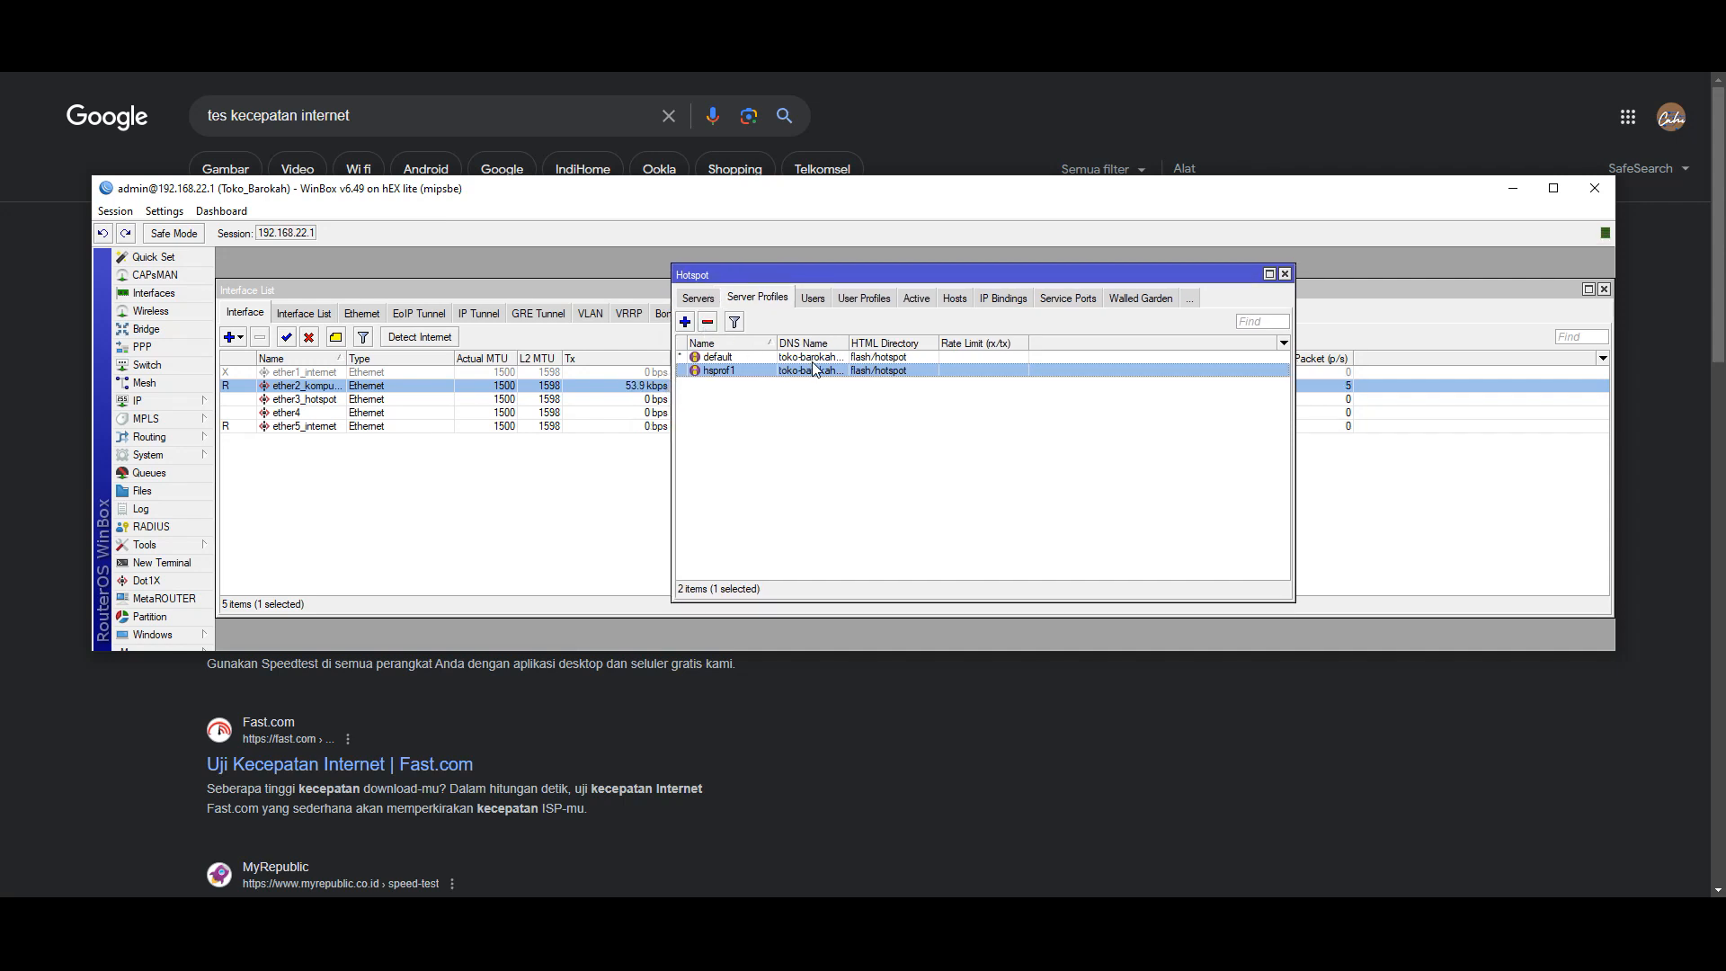
{"action": "left_click", "coordinate": [698, 298]}
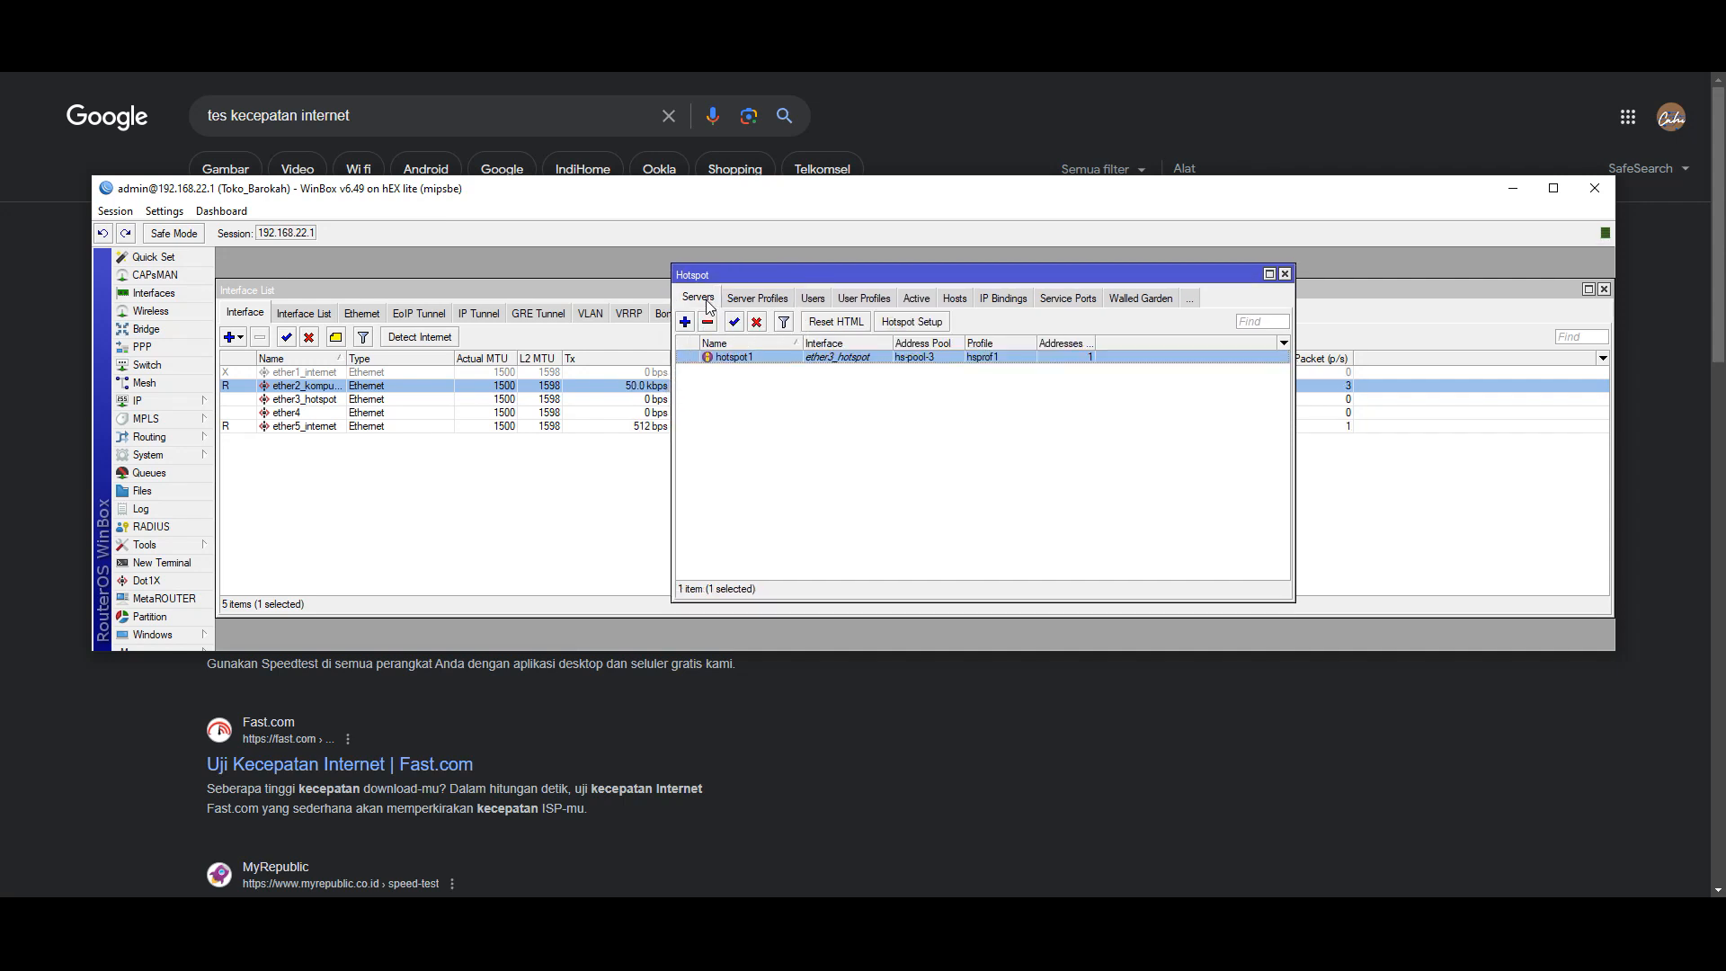
{"action": "left_click", "coordinate": [752, 300]}
{"action": "left_click", "coordinate": [818, 300]}
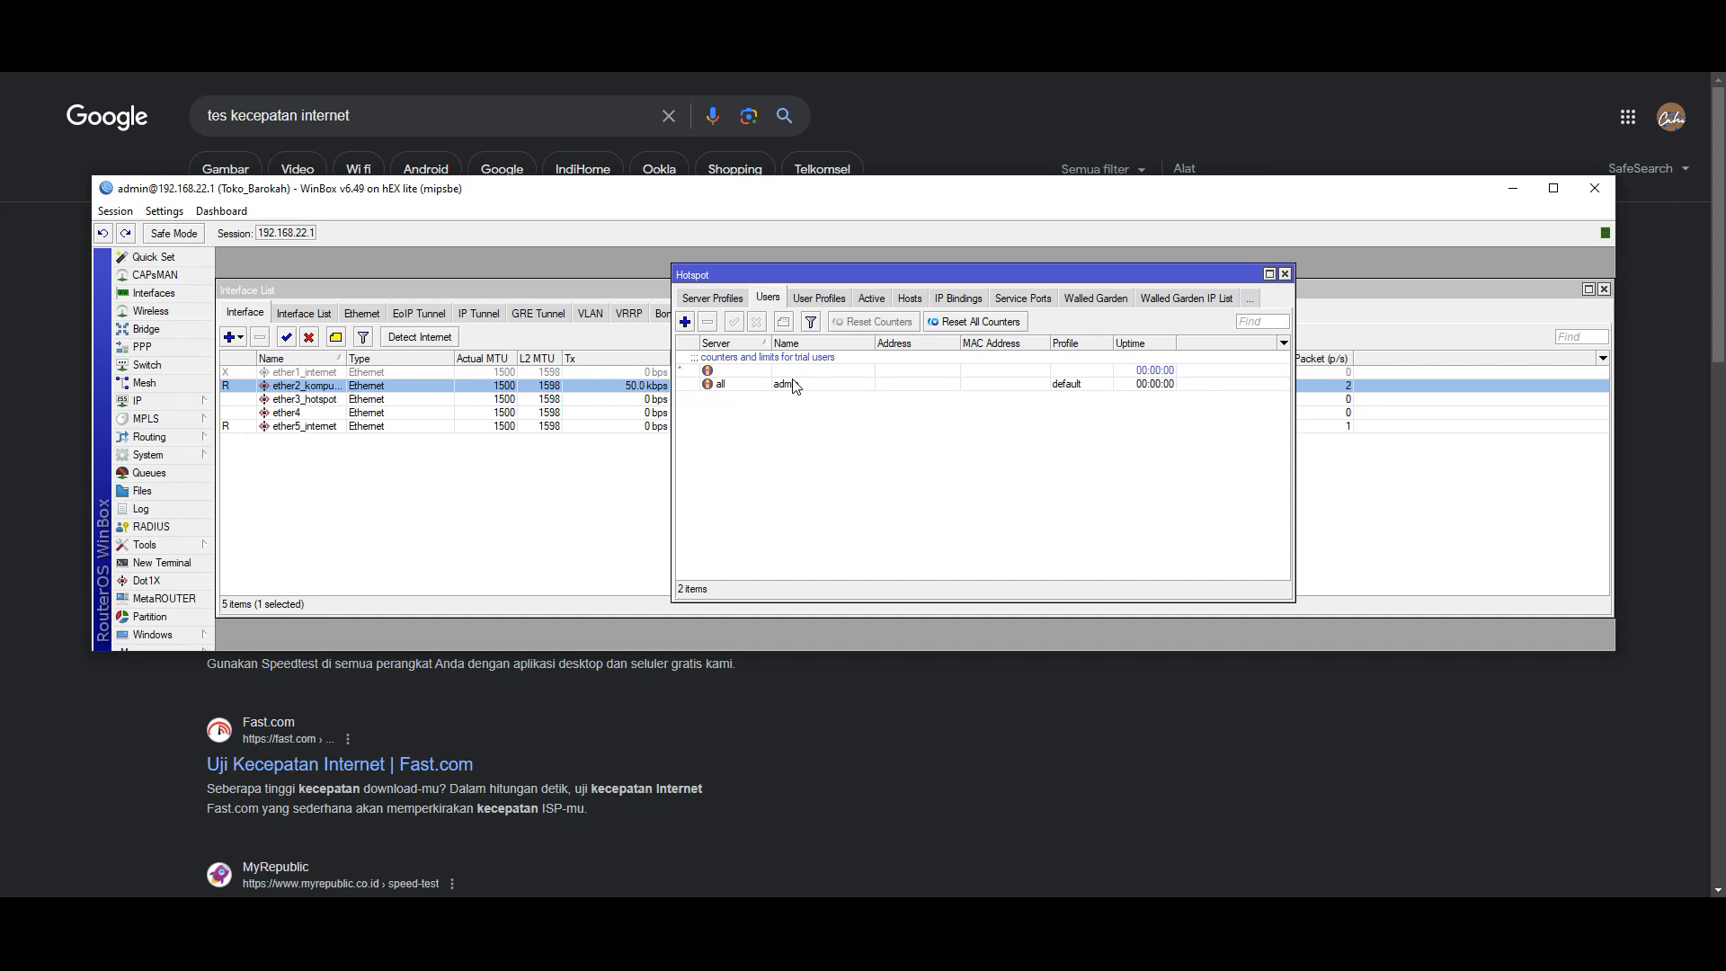
{"action": "left_click", "coordinate": [818, 299]}
- Set the default user profile's Rate Limit (rx/tx) to 10M/10M and save it
{"action": "double_click", "coordinate": [728, 357]}
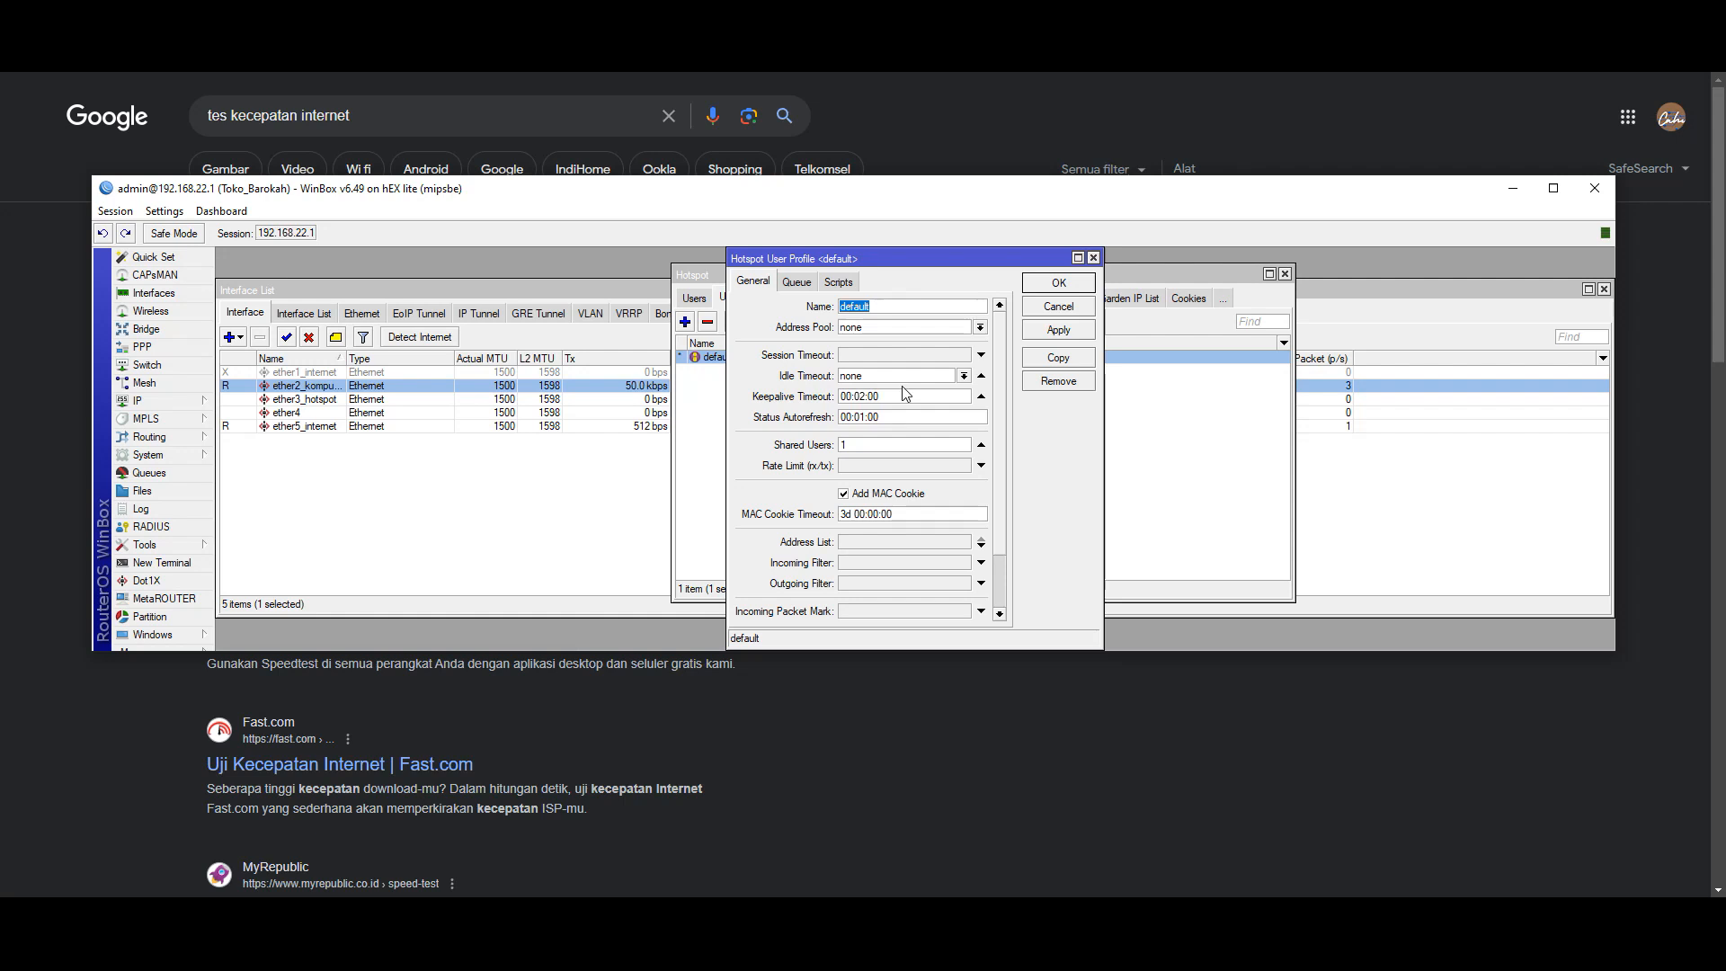
{"action": "double_click", "coordinate": [873, 446]}
{"action": "left_click", "coordinate": [854, 467]}
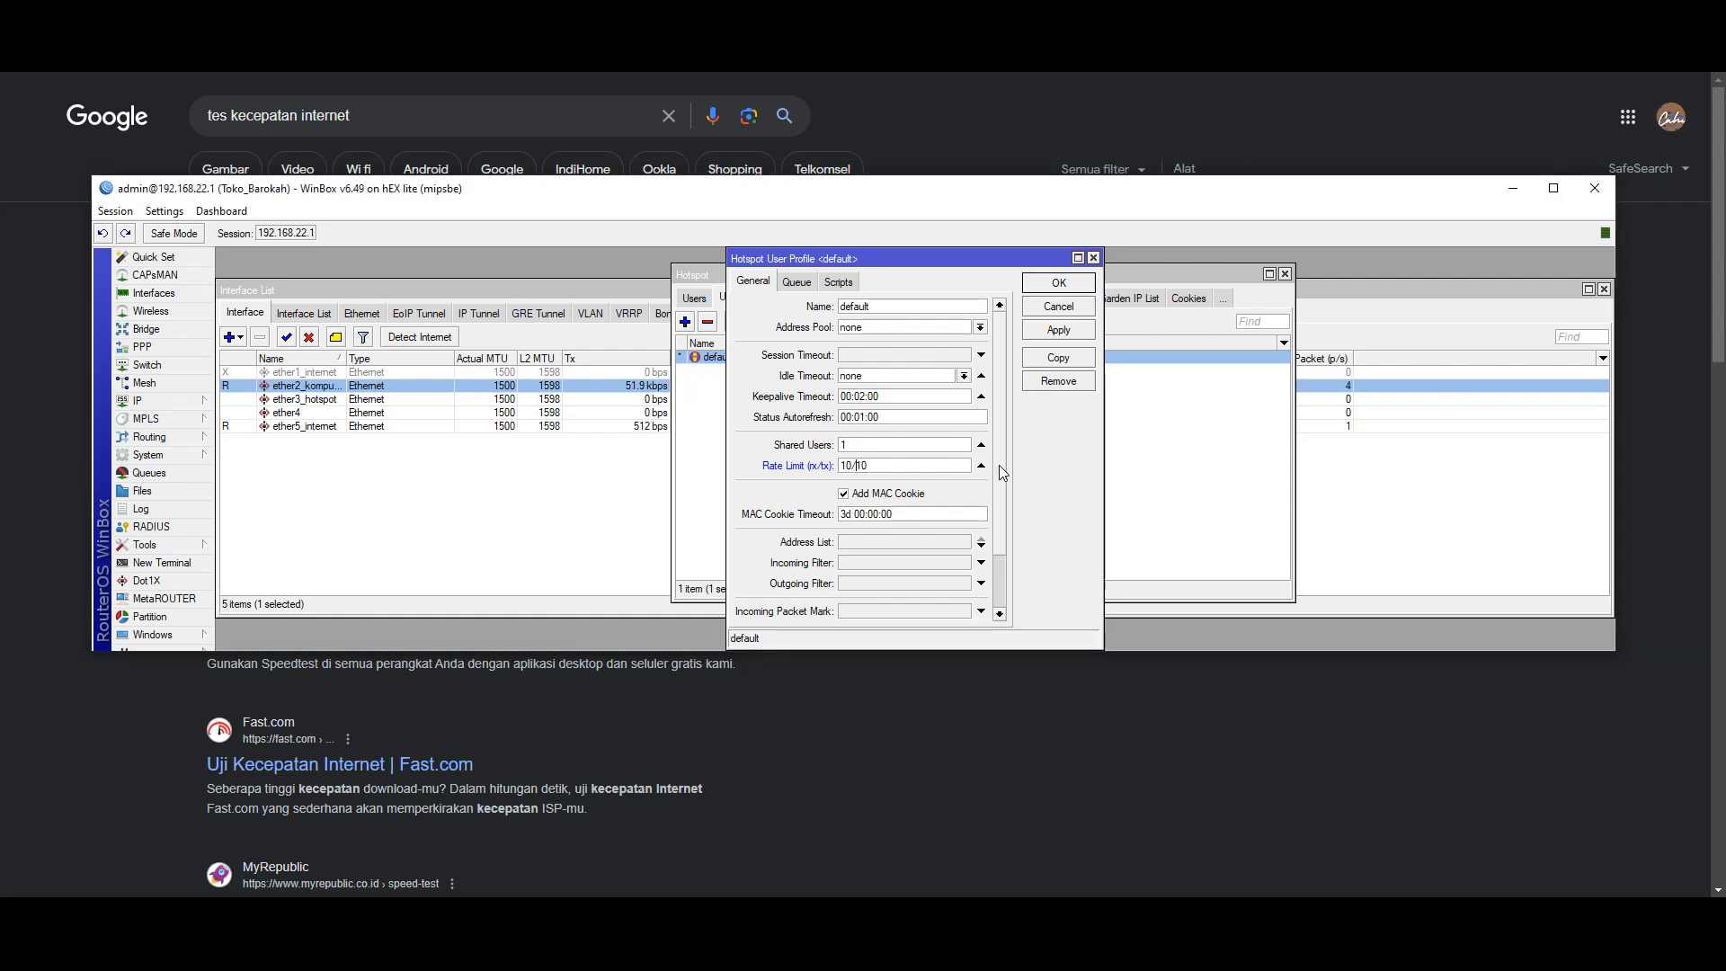
{"action": "type", "text": "M"}
{"action": "key", "text": "Right"}
{"action": "type", "text": "M"}
{"action": "left_click", "coordinate": [1059, 282]}
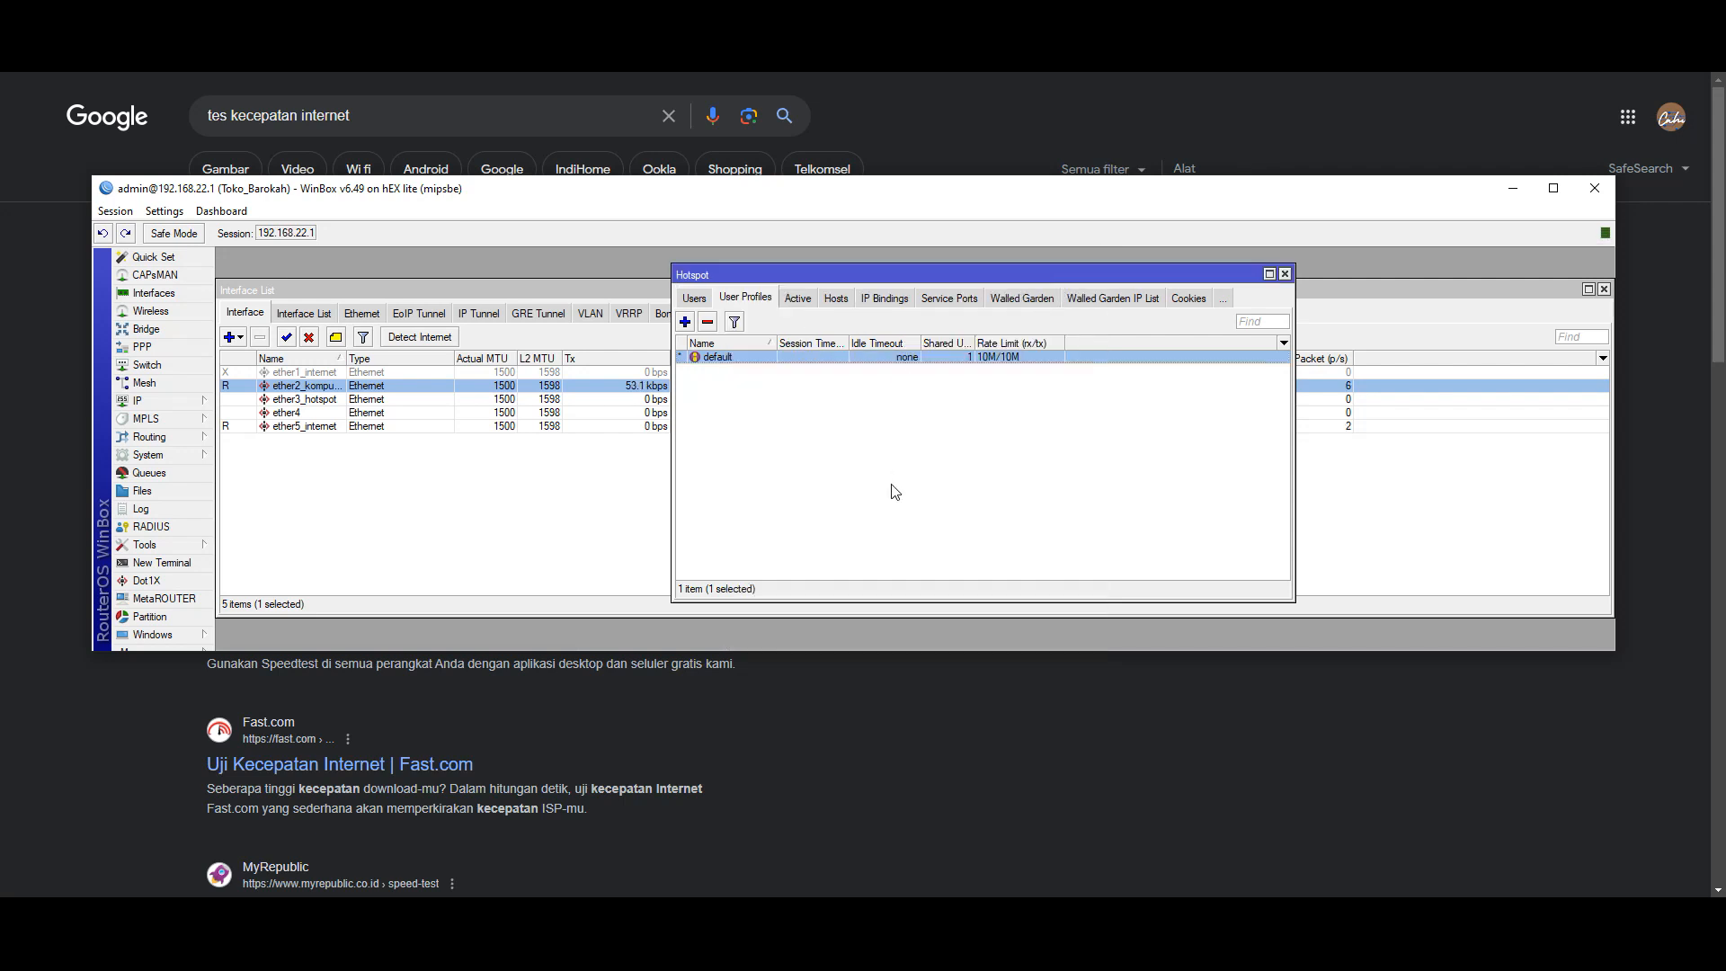
{"action": "left_click", "coordinate": [694, 297]}
- Open the admin hotspot user and replace its name with tokobarokah
{"action": "double_click", "coordinate": [800, 385]}
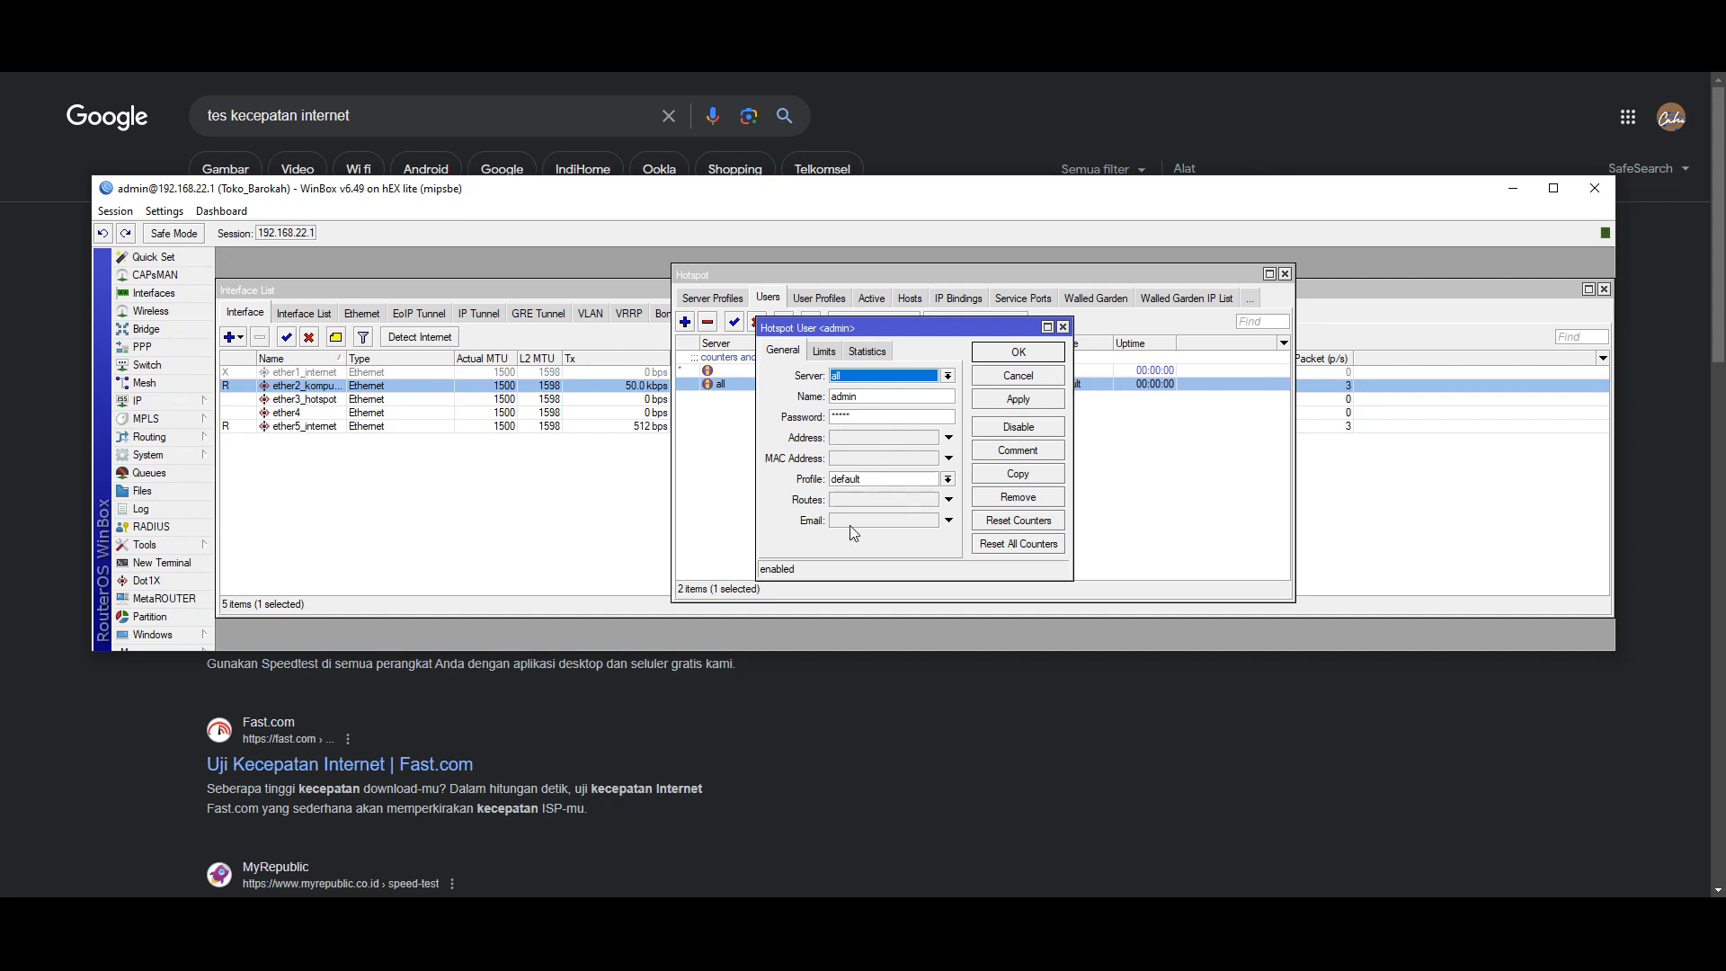
{"action": "double_click", "coordinate": [871, 396]}
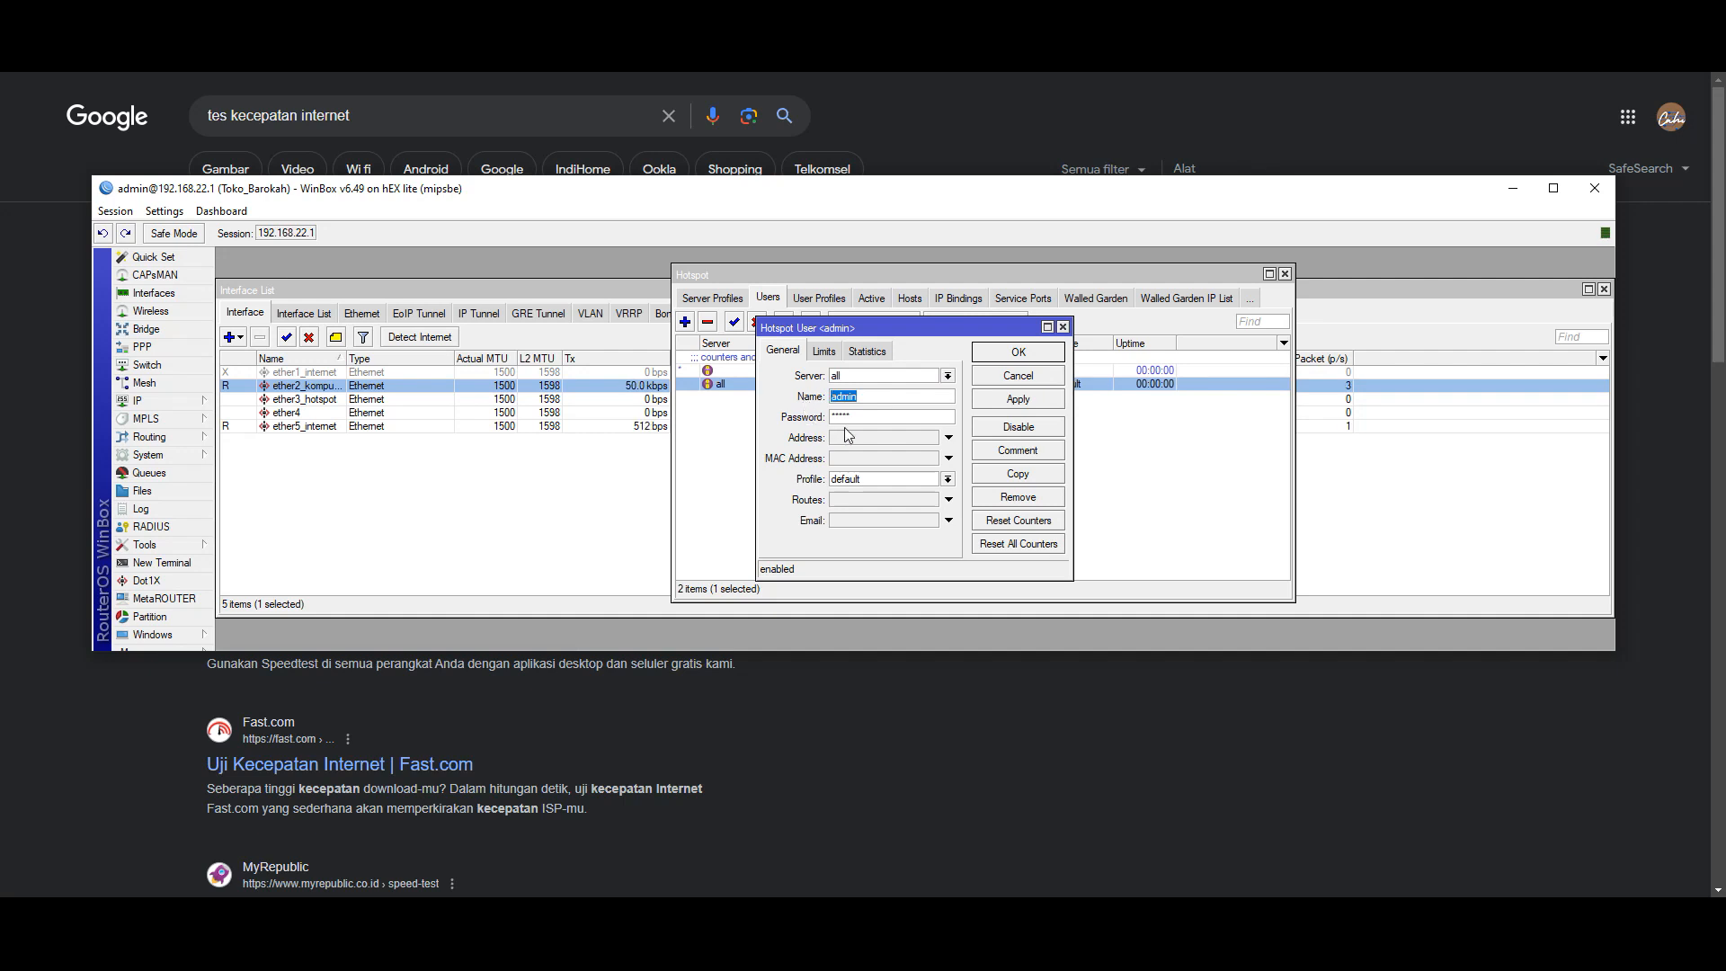
{"action": "type", "text": "C"}
{"action": "key", "text": "BackSpace"}
{"action": "key", "text": "BackSpace"}
{"action": "key", "text": "BackSpace"}
{"action": "key", "text": "BackSpace"}
- Turn off Hide Passwords, give the user a new password, and save the changes
{"action": "left_click", "coordinate": [143, 212]}
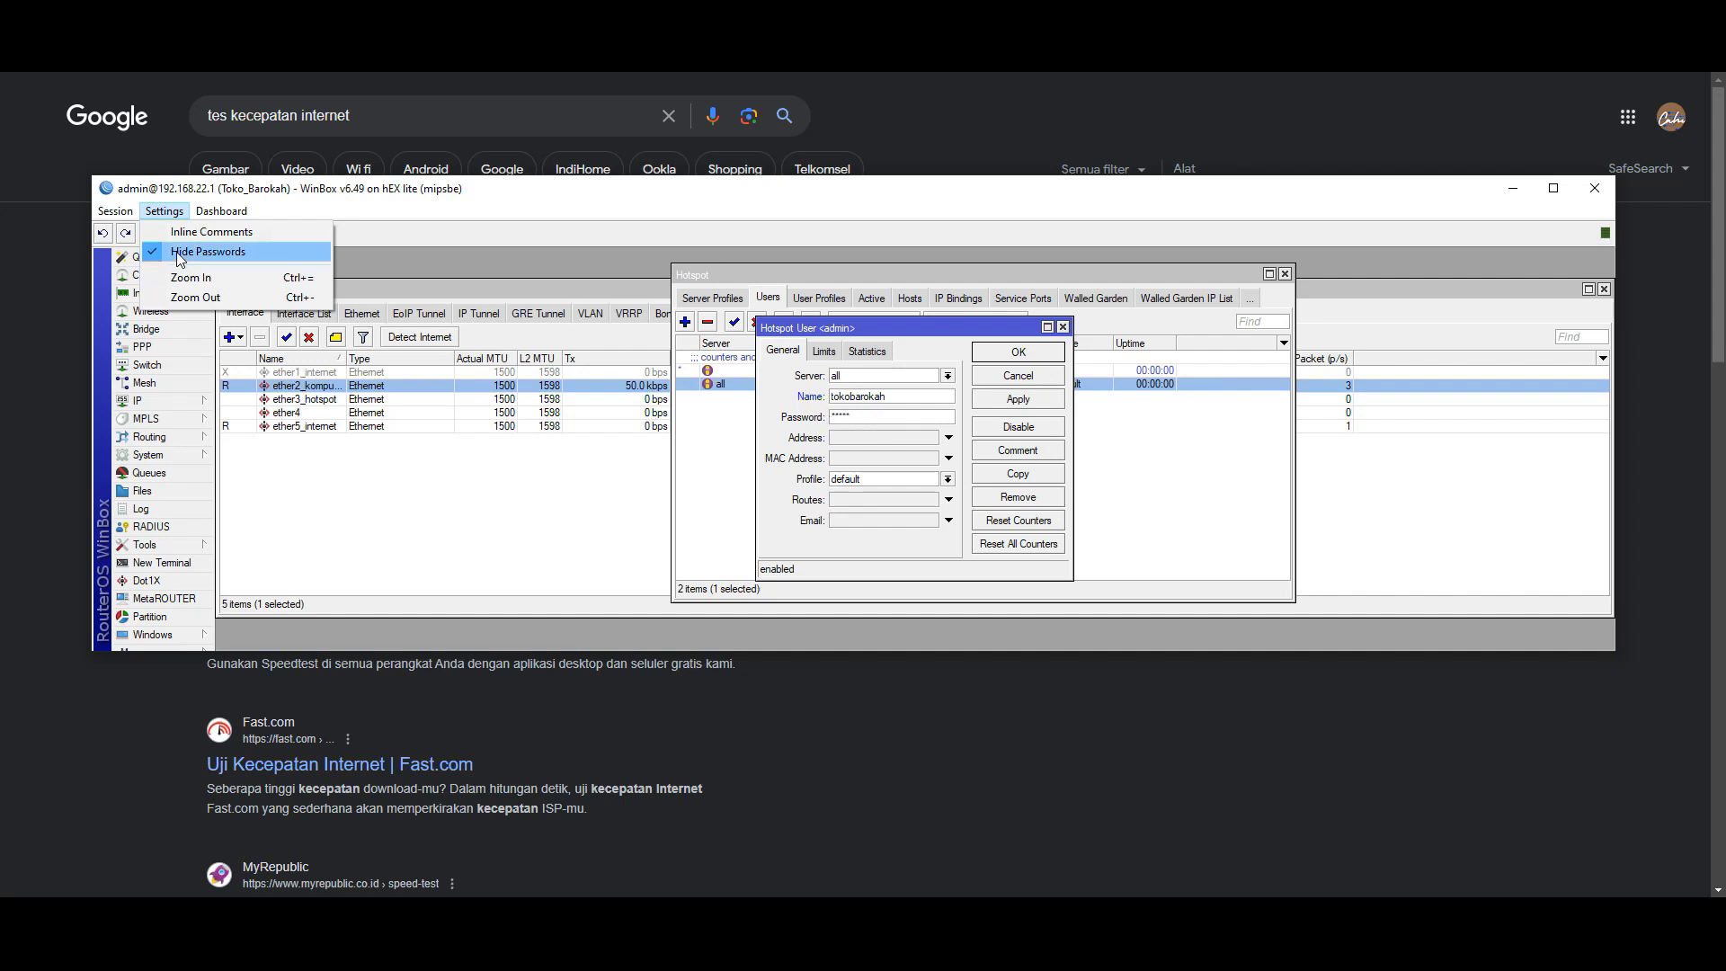
{"action": "left_click", "coordinate": [184, 251]}
{"action": "double_click", "coordinate": [876, 418]}
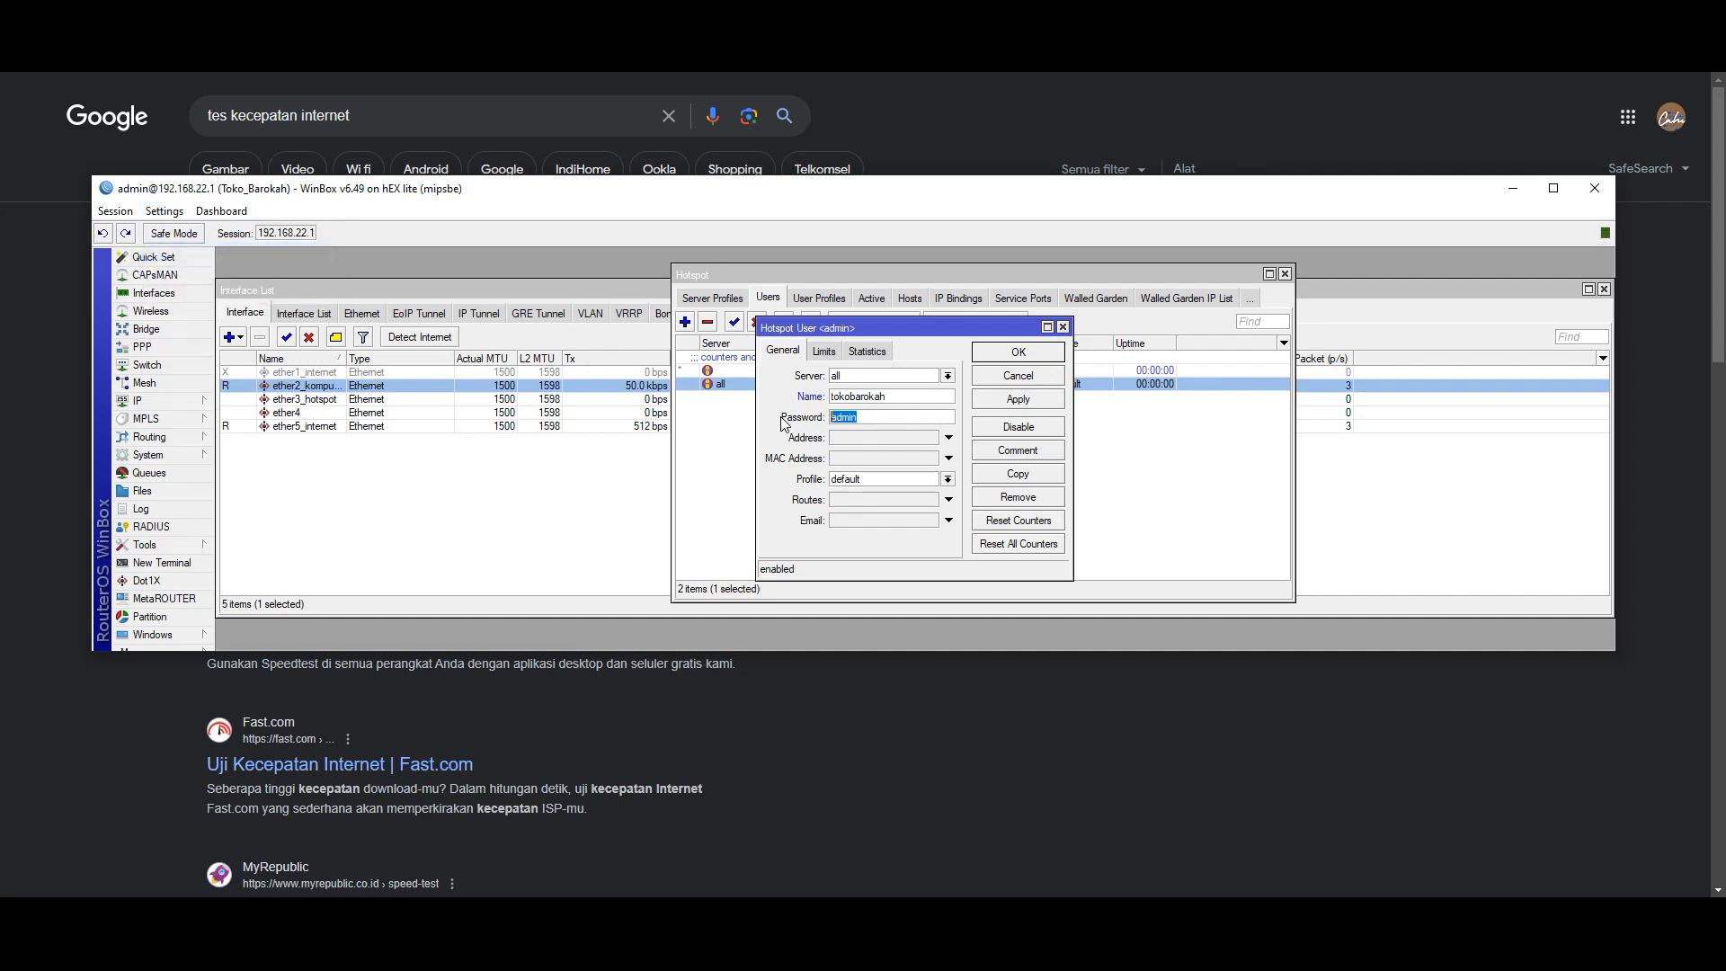
{"action": "type", "text": "1234"}
{"action": "left_click", "coordinate": [990, 399]}
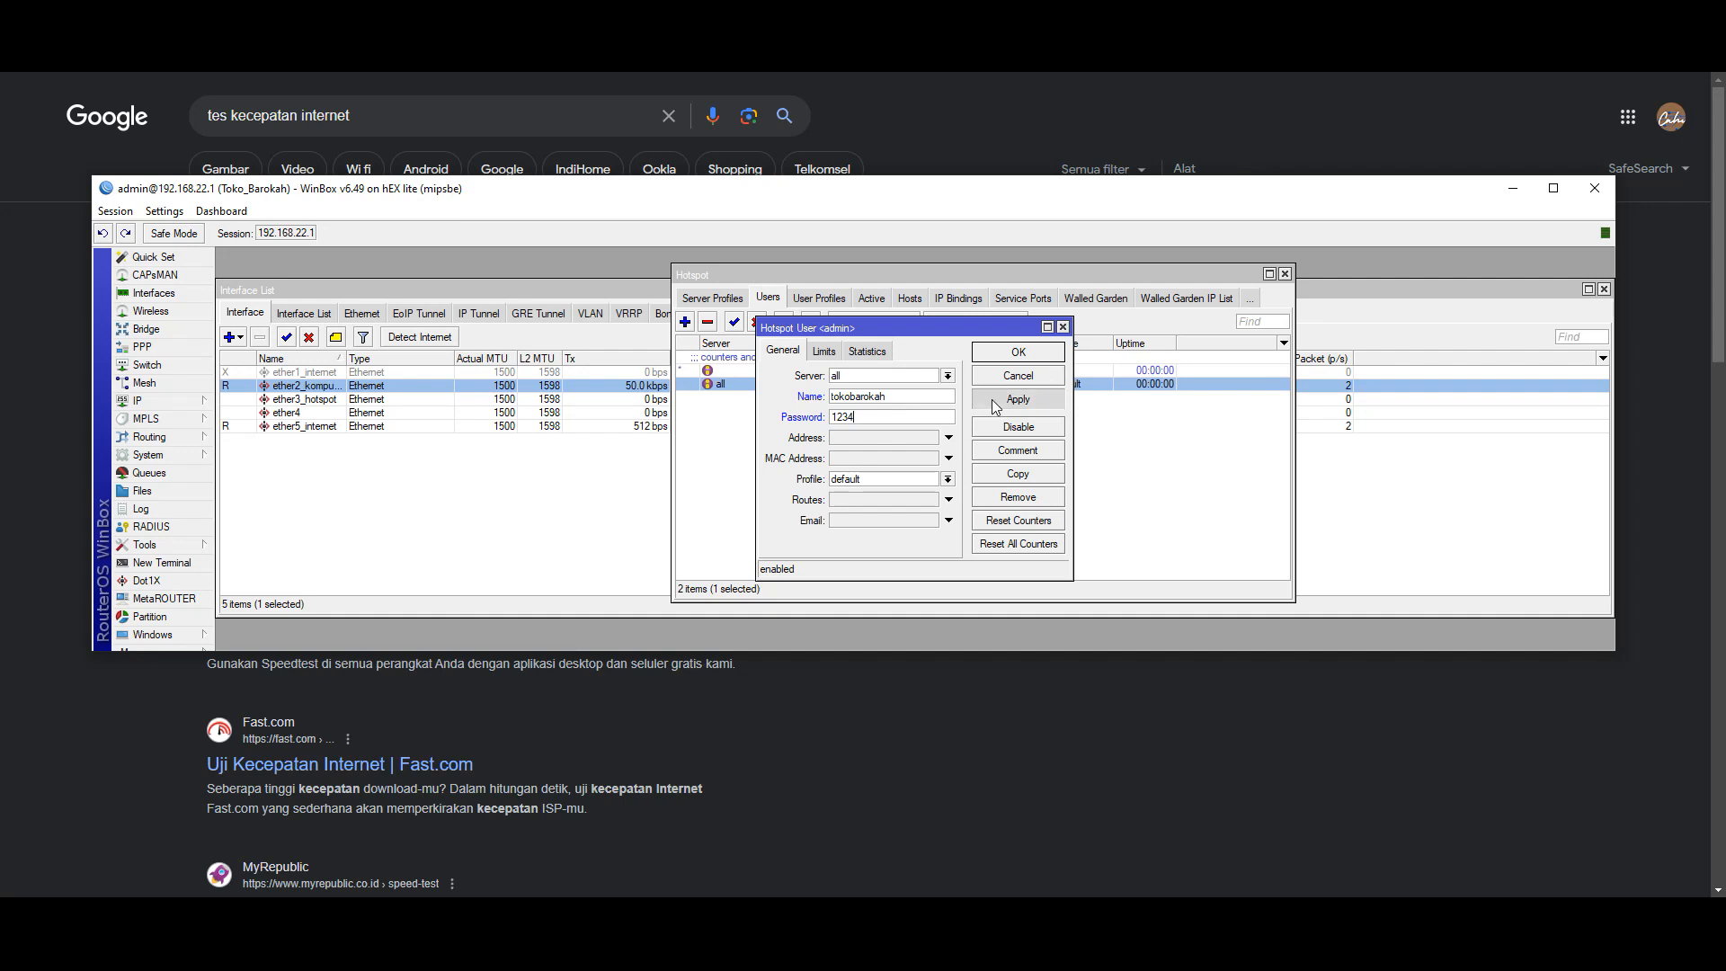
{"action": "left_click", "coordinate": [1014, 351]}
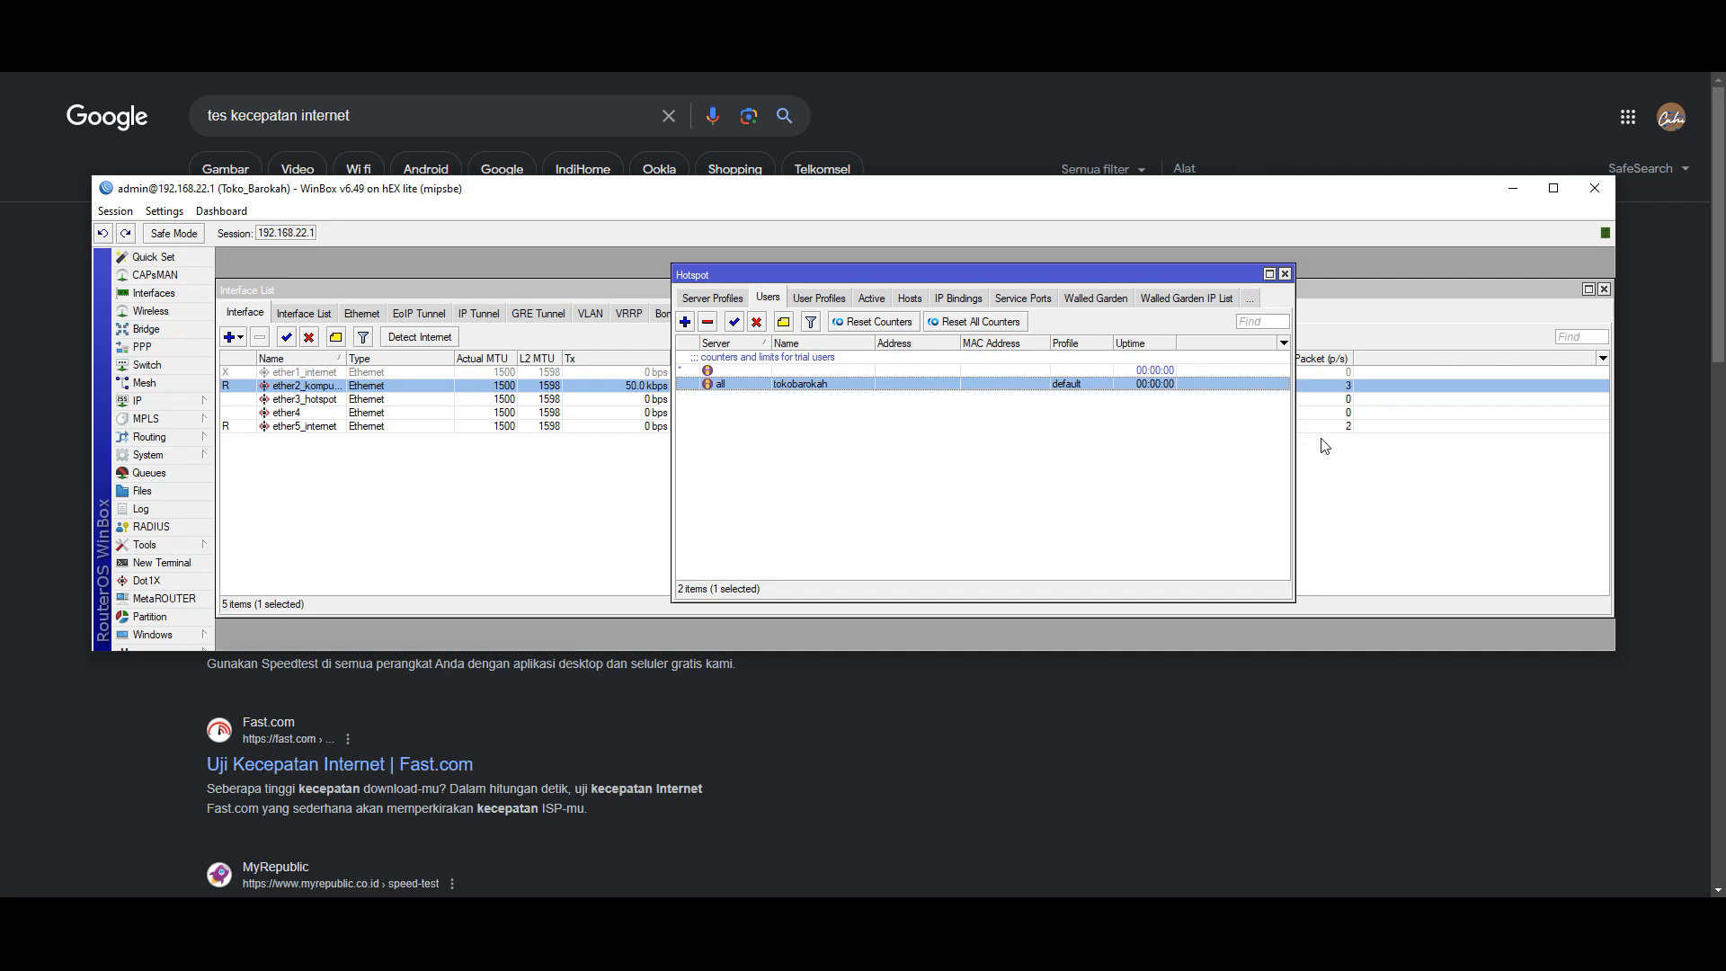
- Minimize WinBox and sign in on the hotspot login page as tokobarokah with its password
{"action": "left_click", "coordinate": [1625, 78]}
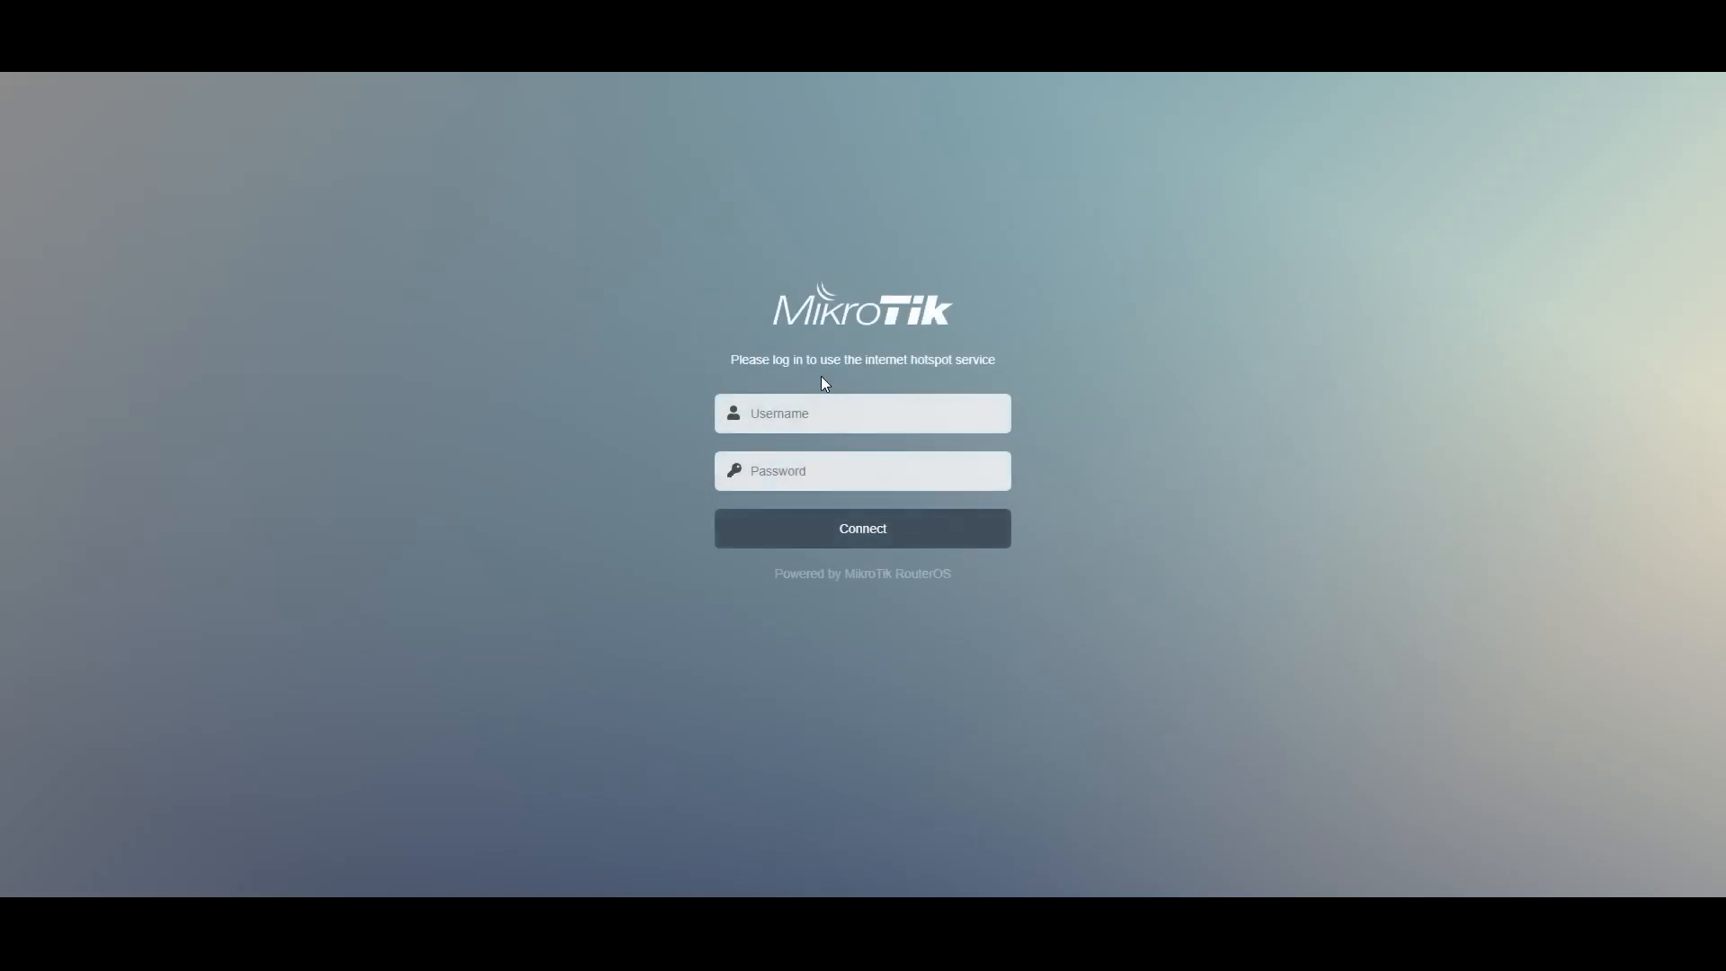
{"action": "left_click", "coordinate": [779, 422]}
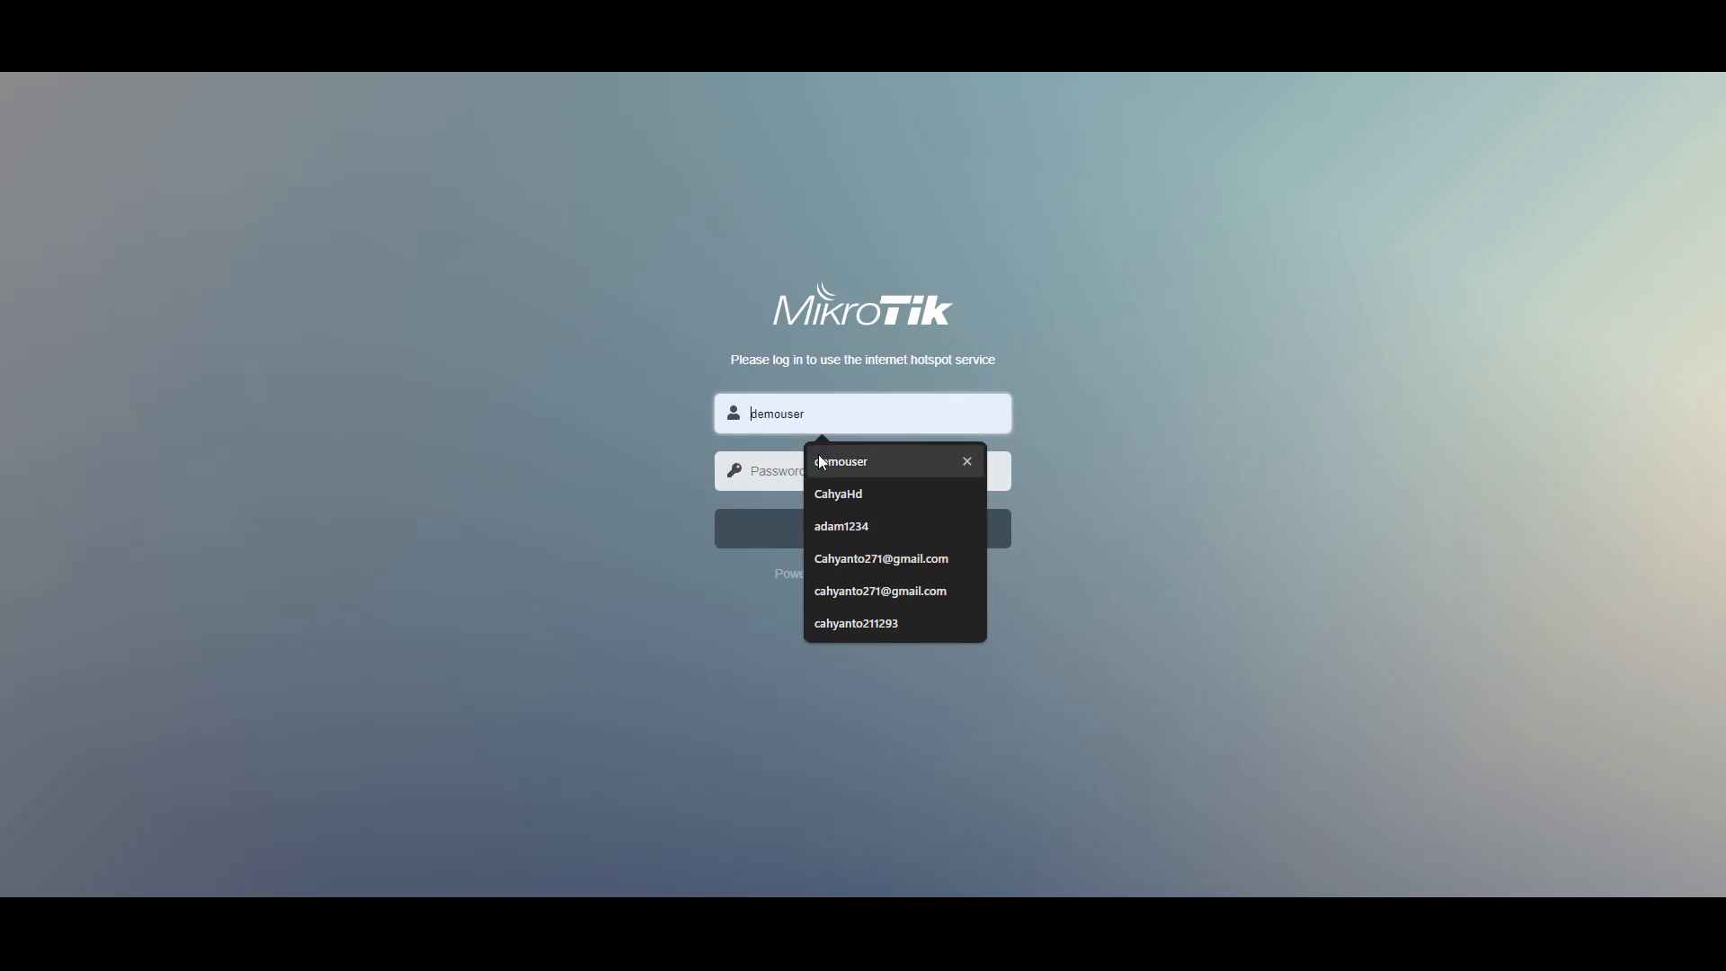
{"action": "left_click", "coordinate": [716, 336]}
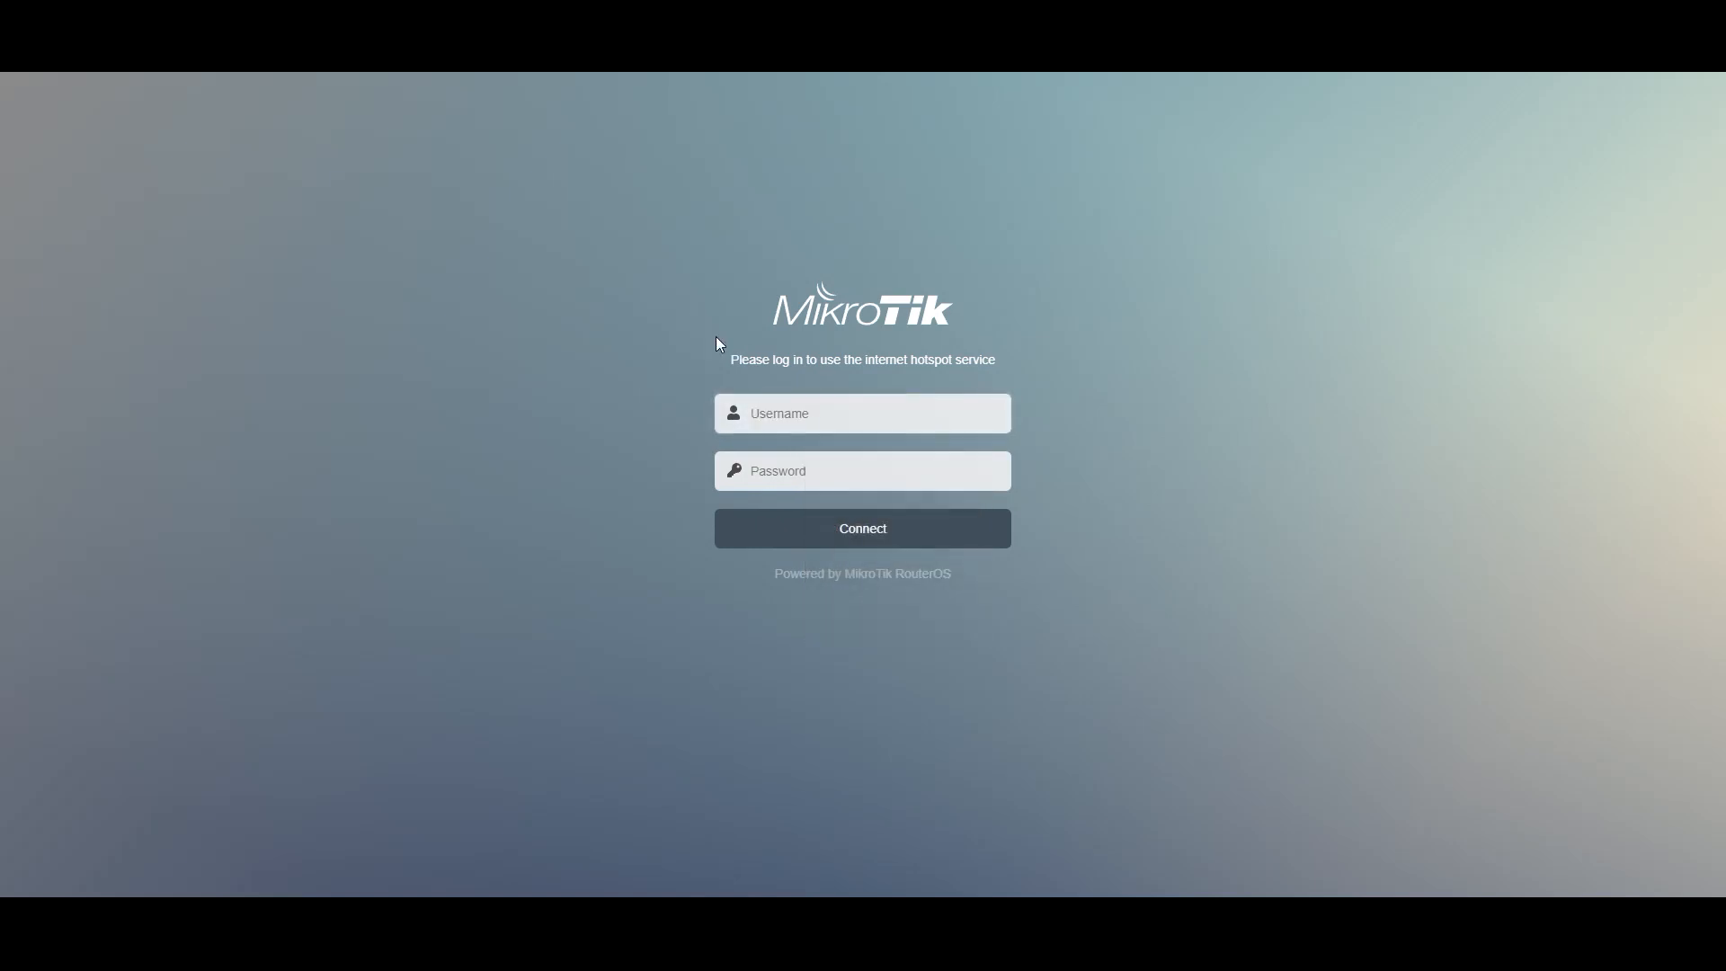
{"action": "left_click", "coordinate": [844, 419]}
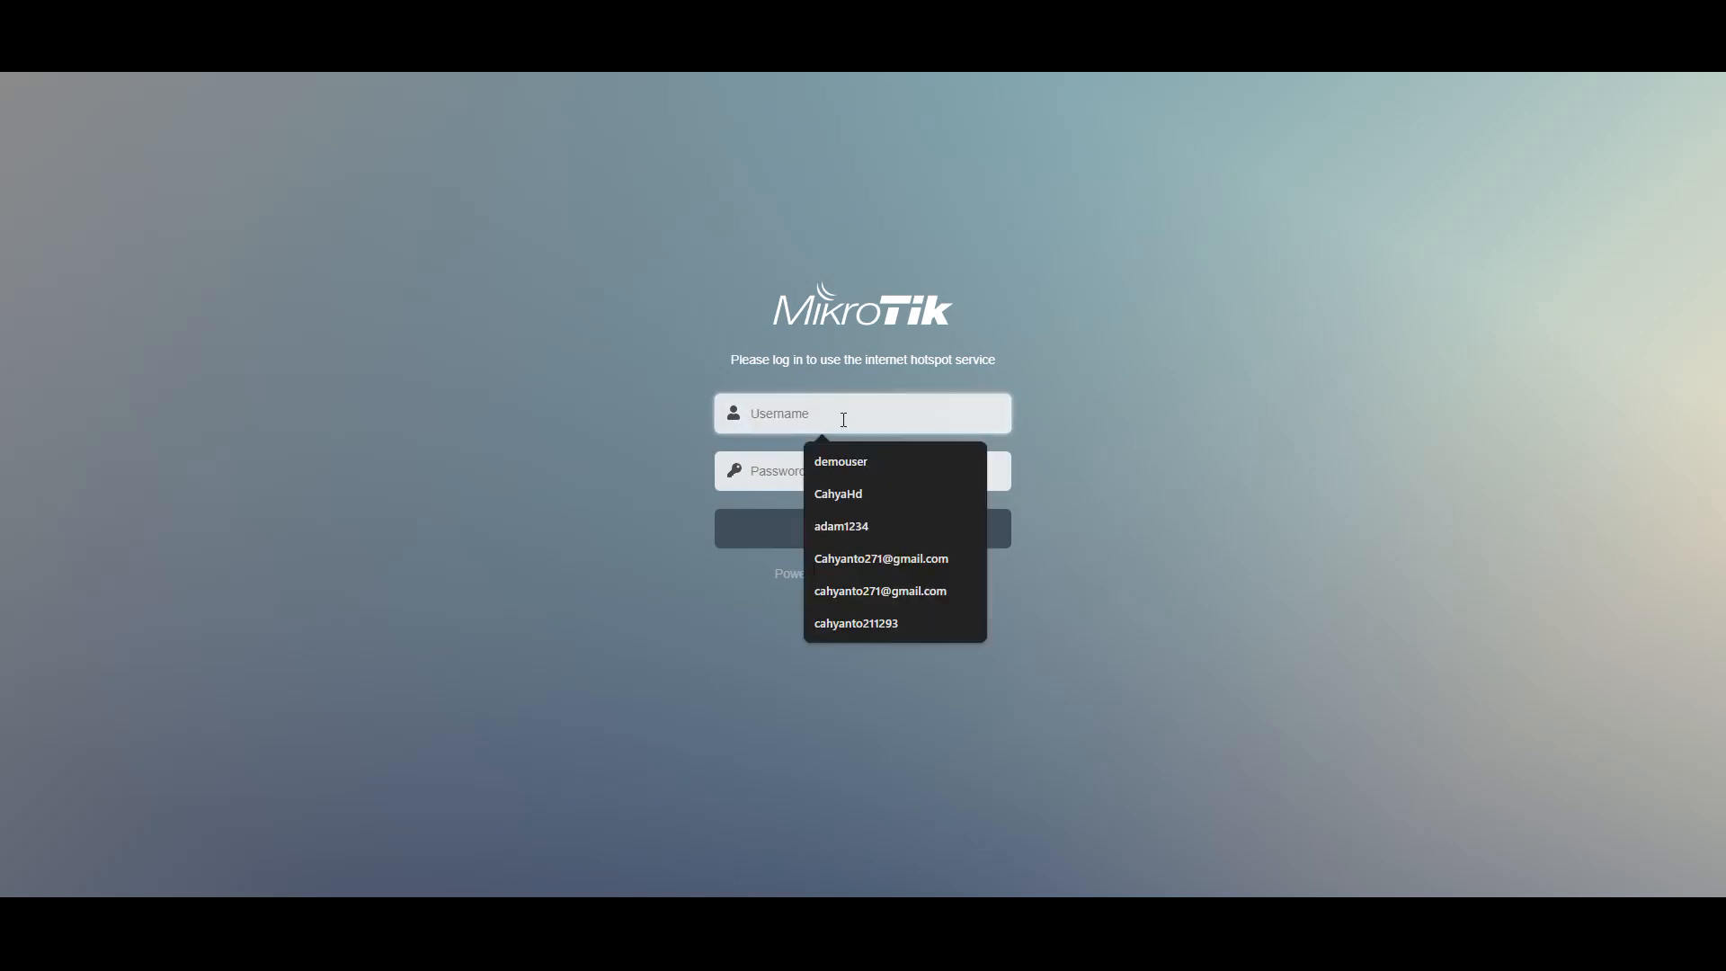
{"action": "type", "text": "toko"}
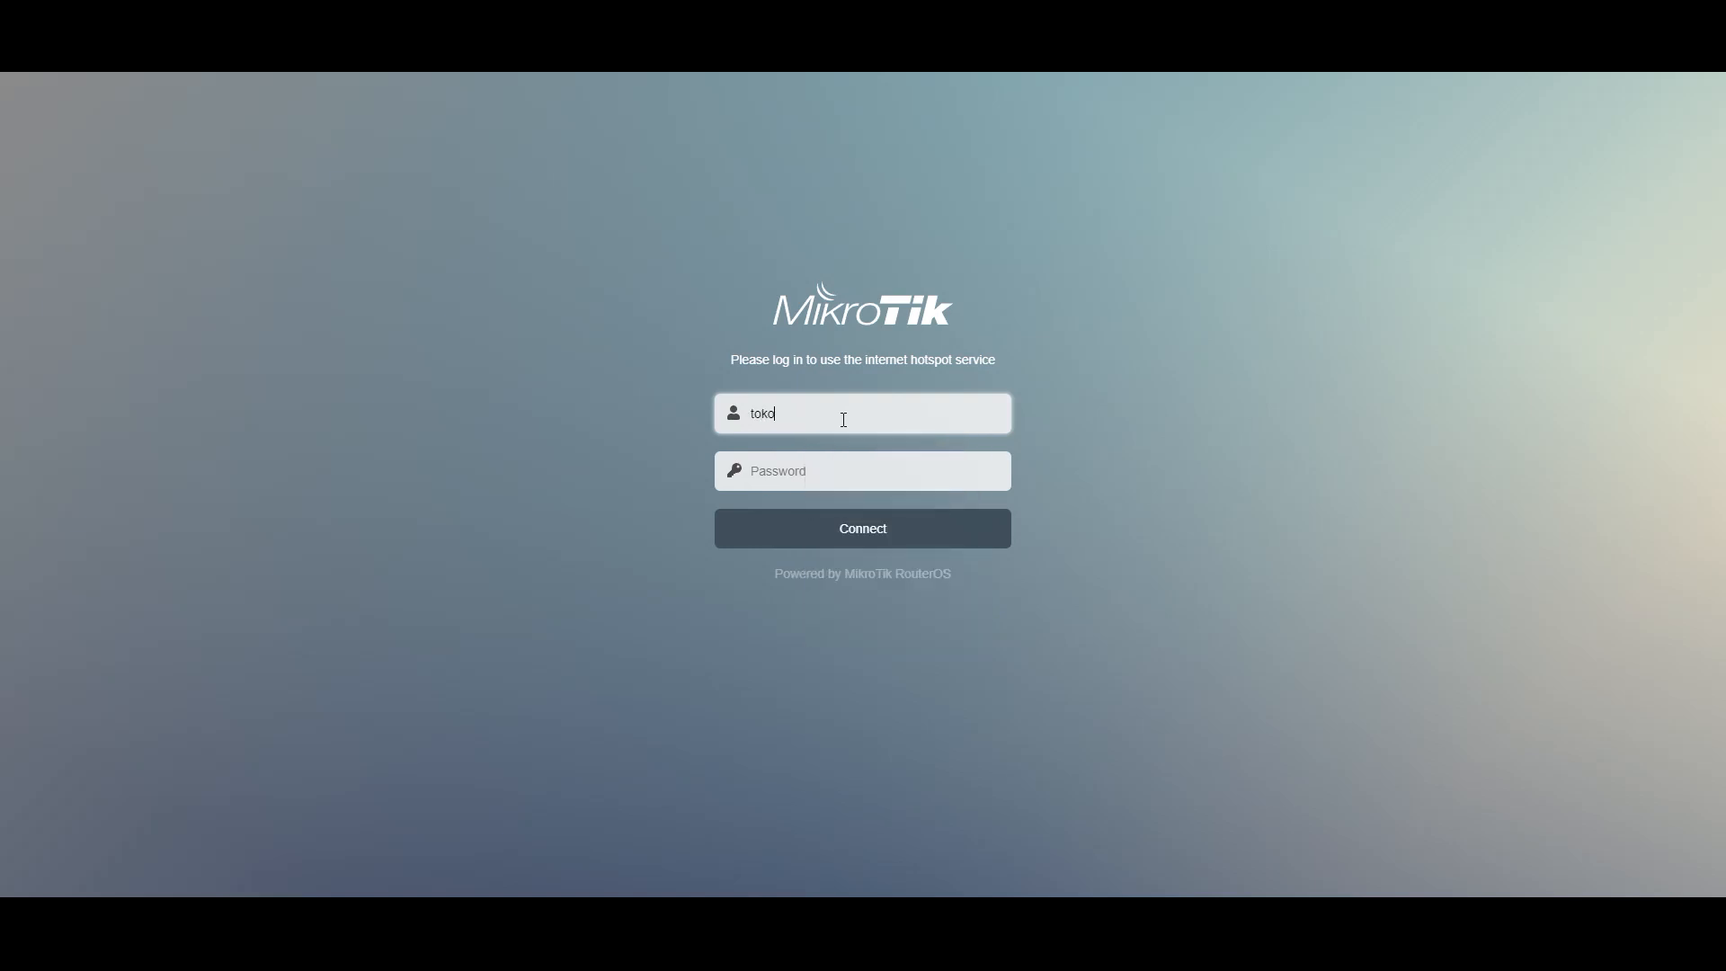
{"action": "type", "text": "barokah"}
{"action": "left_click", "coordinate": [836, 467]}
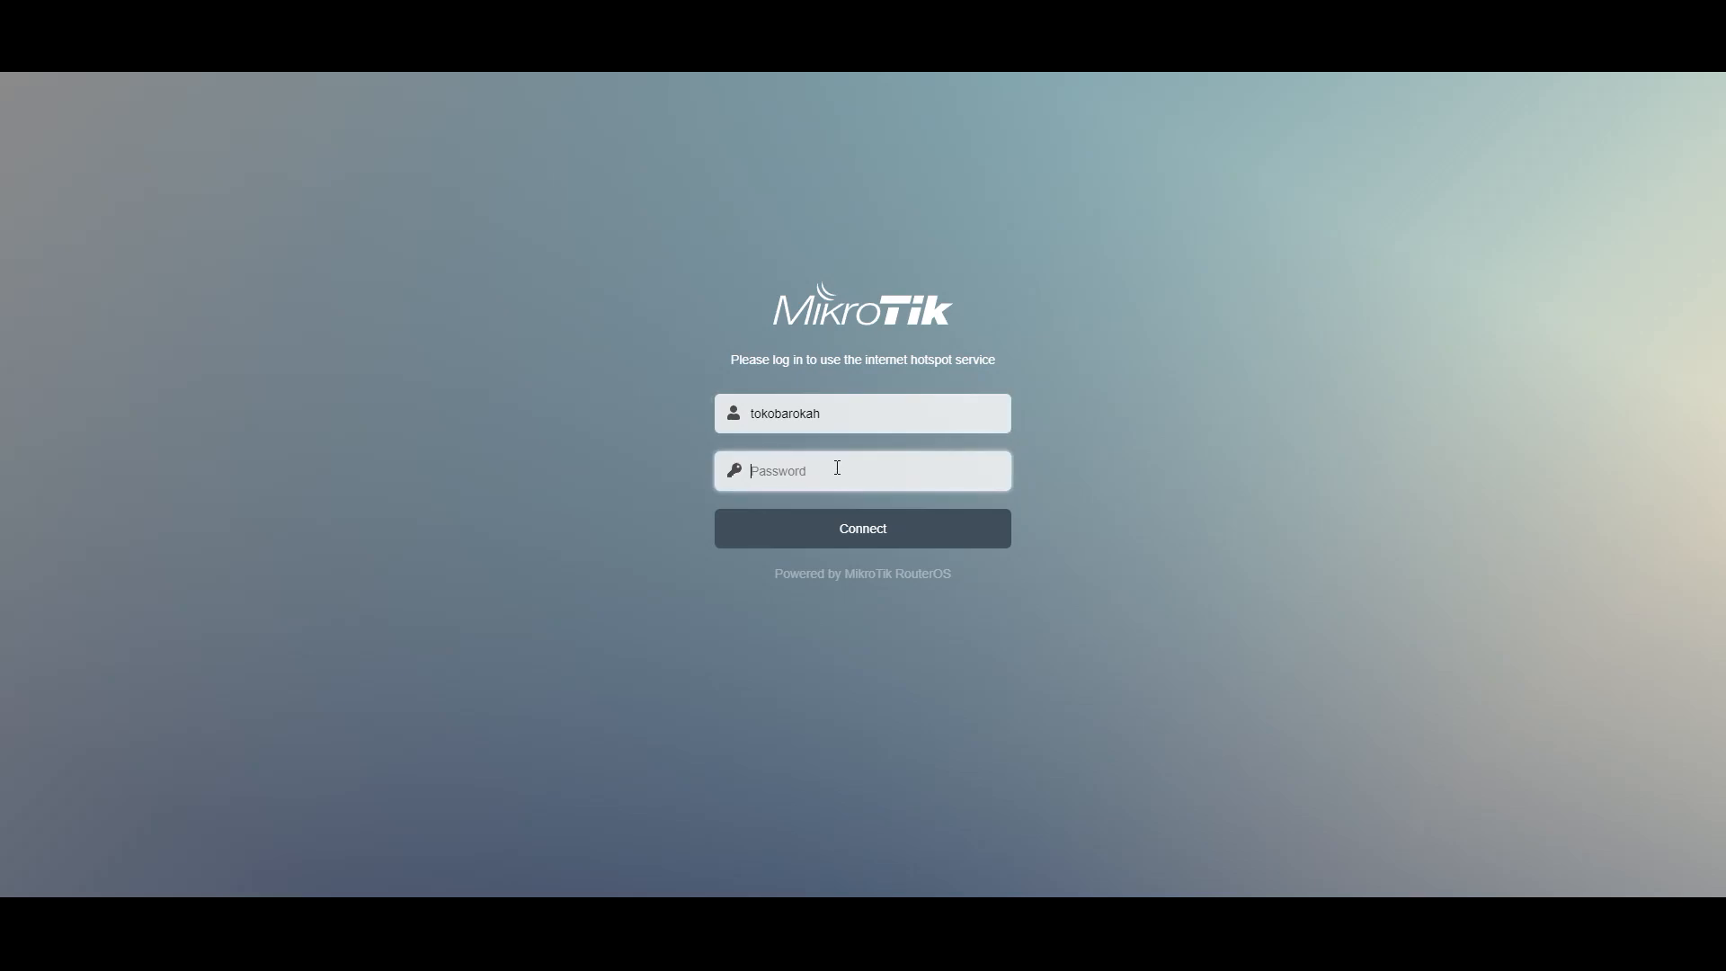
{"action": "left_click", "coordinate": [870, 528]}
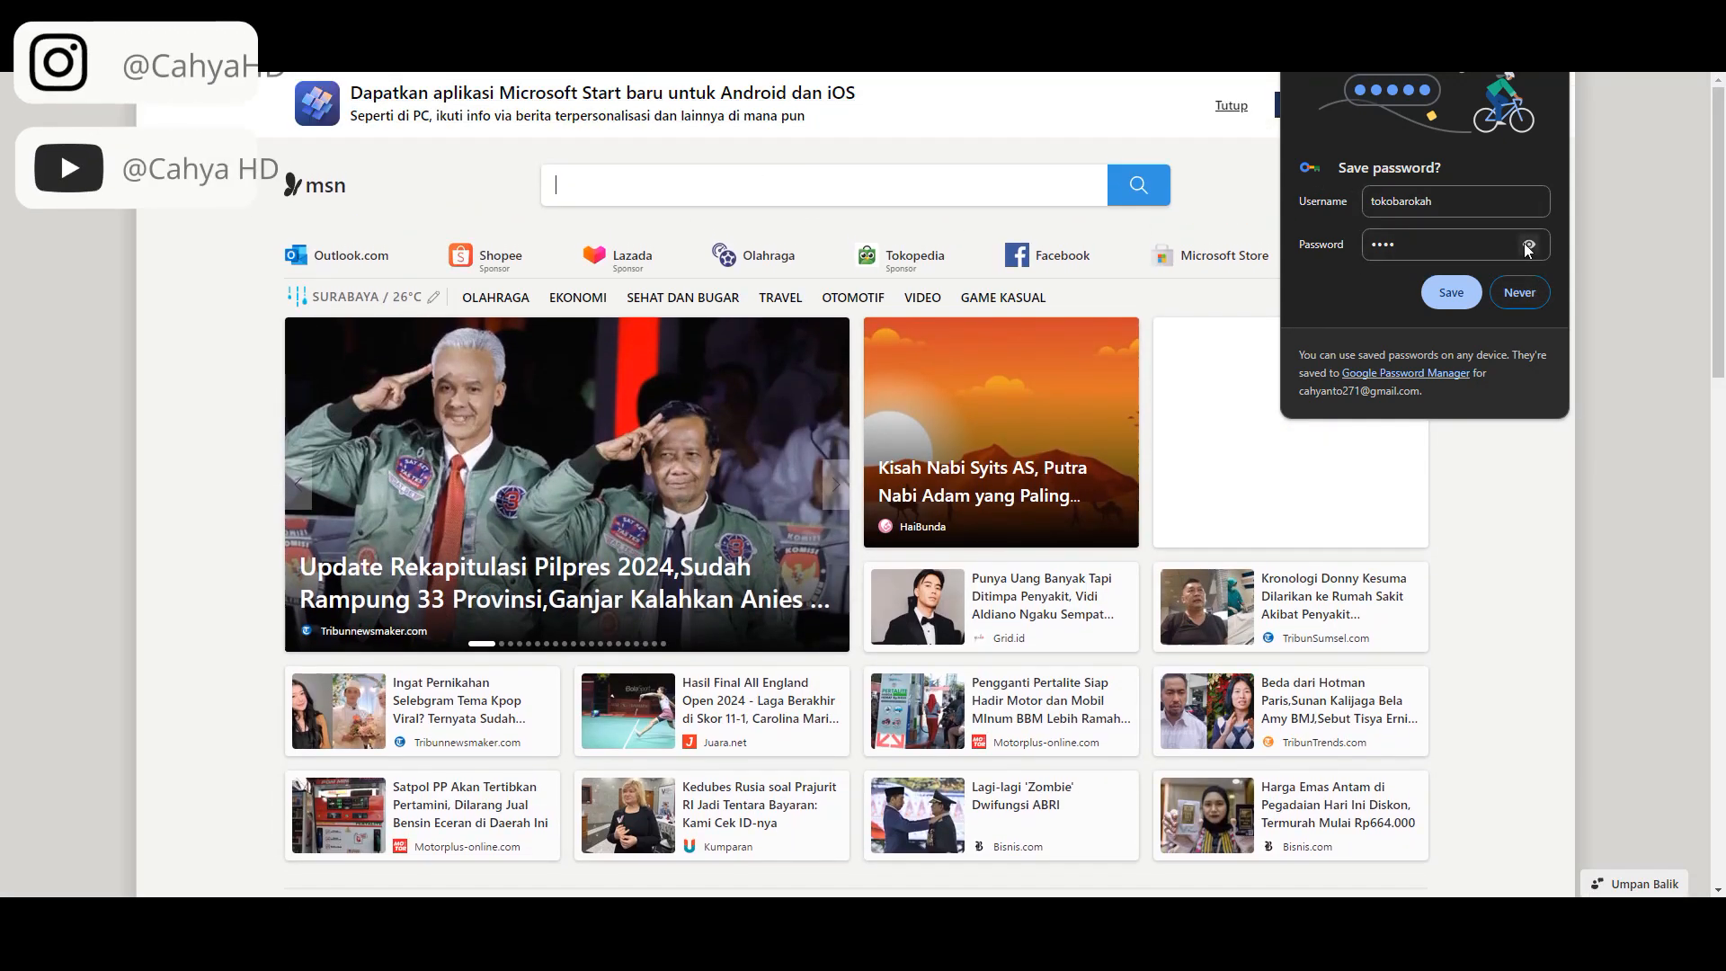
- Save the hotspot login in Chrome and rerun Google's speed test: 9.62 Mbps down, 8.54 up
{"action": "left_click", "coordinate": [1528, 244]}
{"action": "left_click", "coordinate": [1439, 294]}
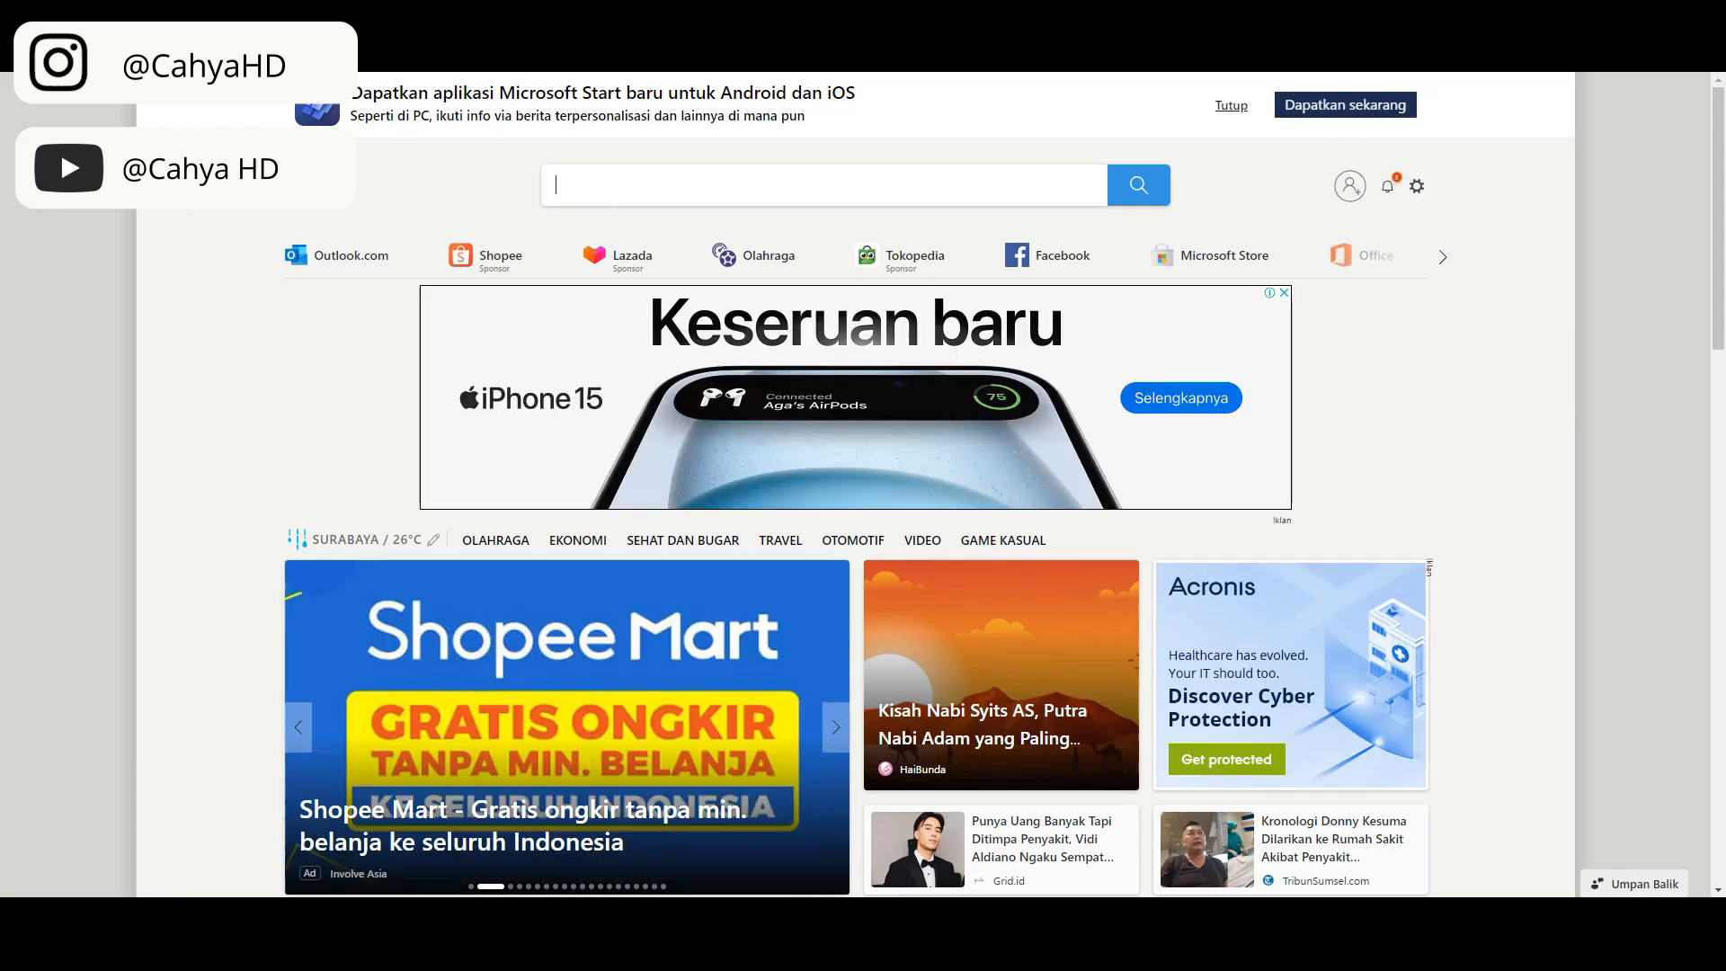
{"action": "type", "text": "tes"}
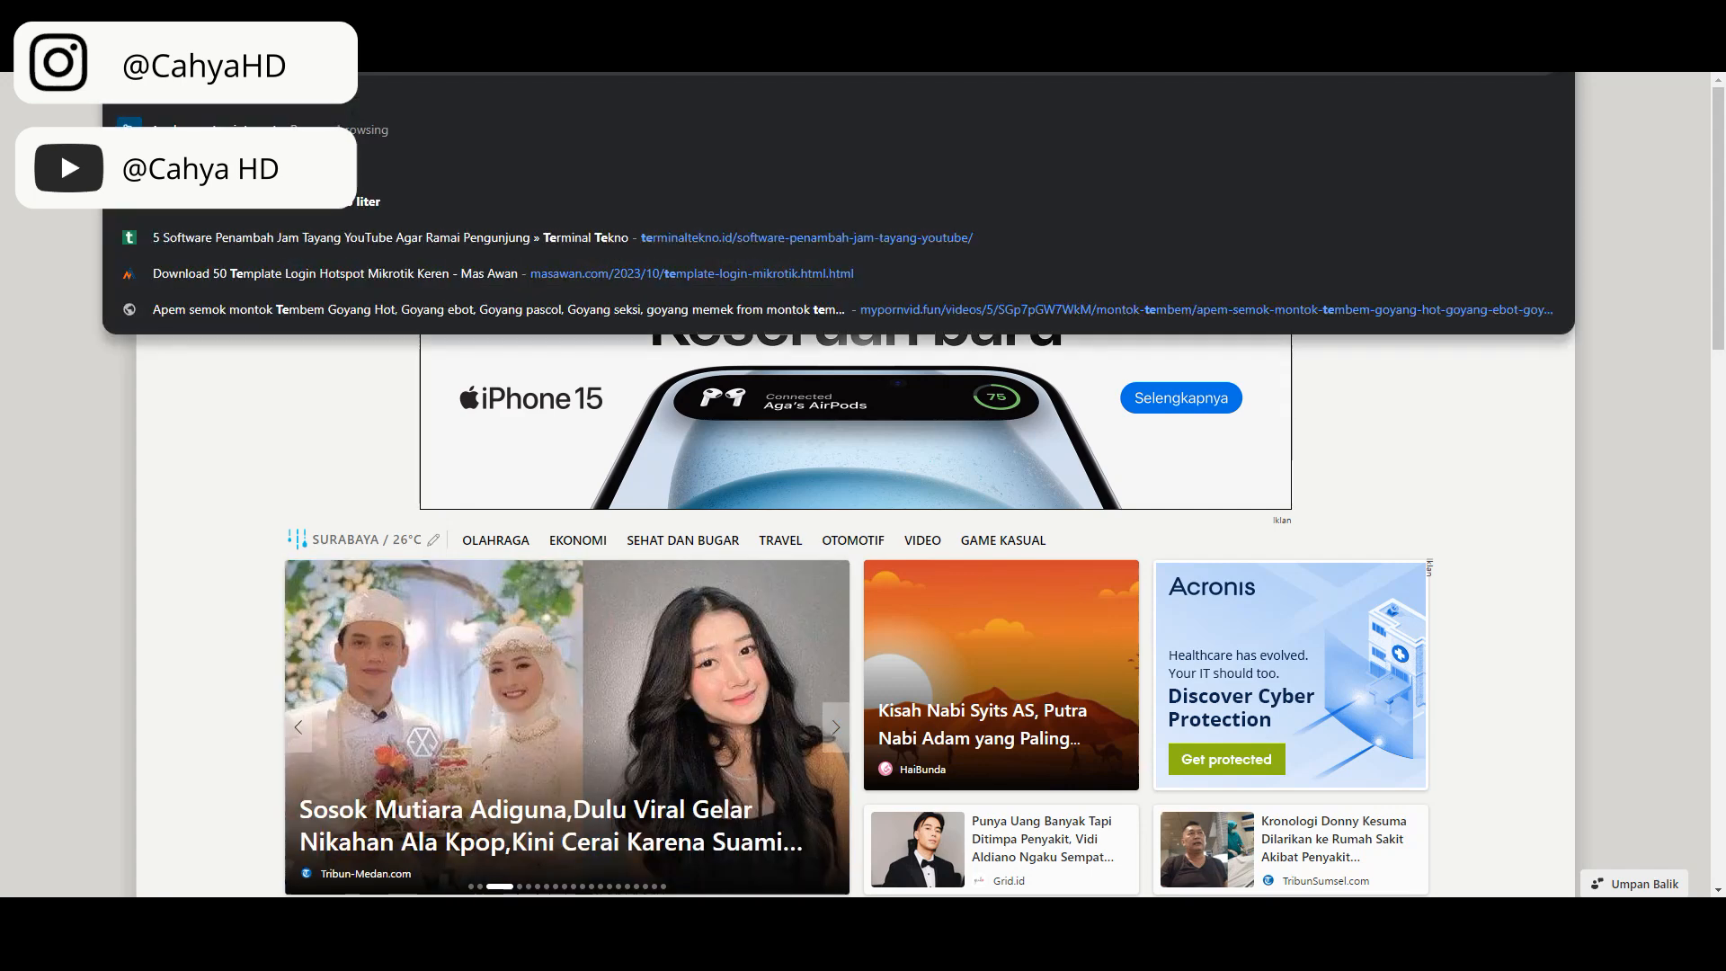
{"action": "left_click", "coordinate": [245, 104]}
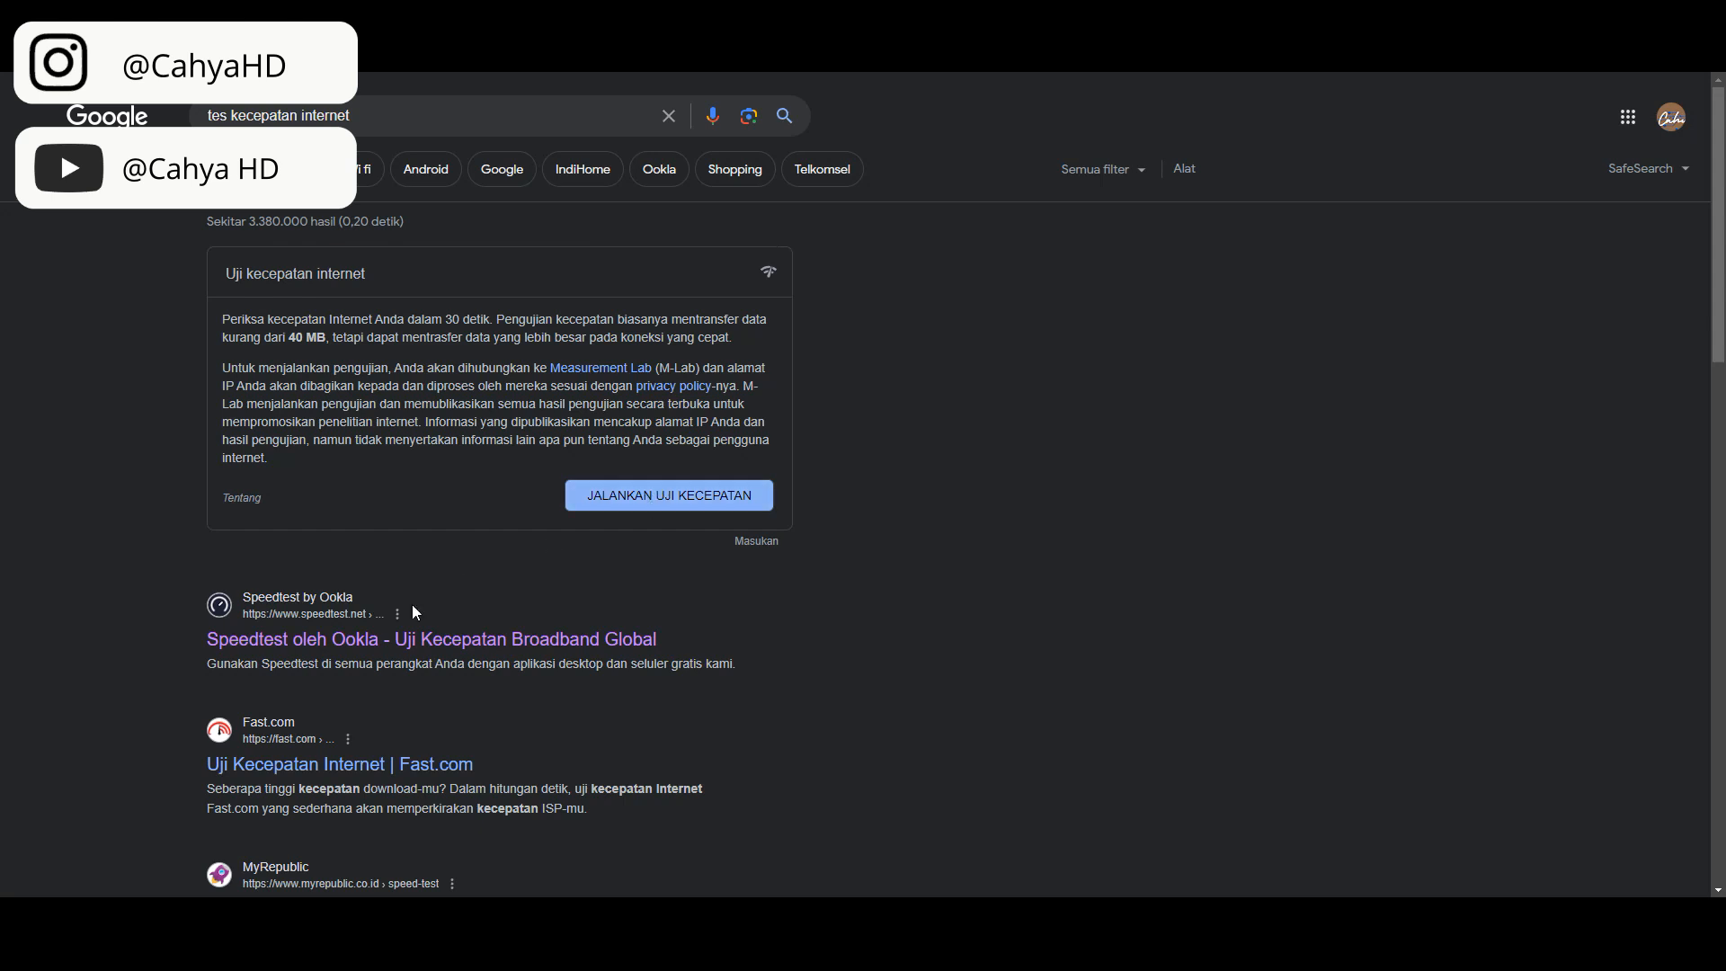
{"action": "left_click", "coordinate": [599, 505]}
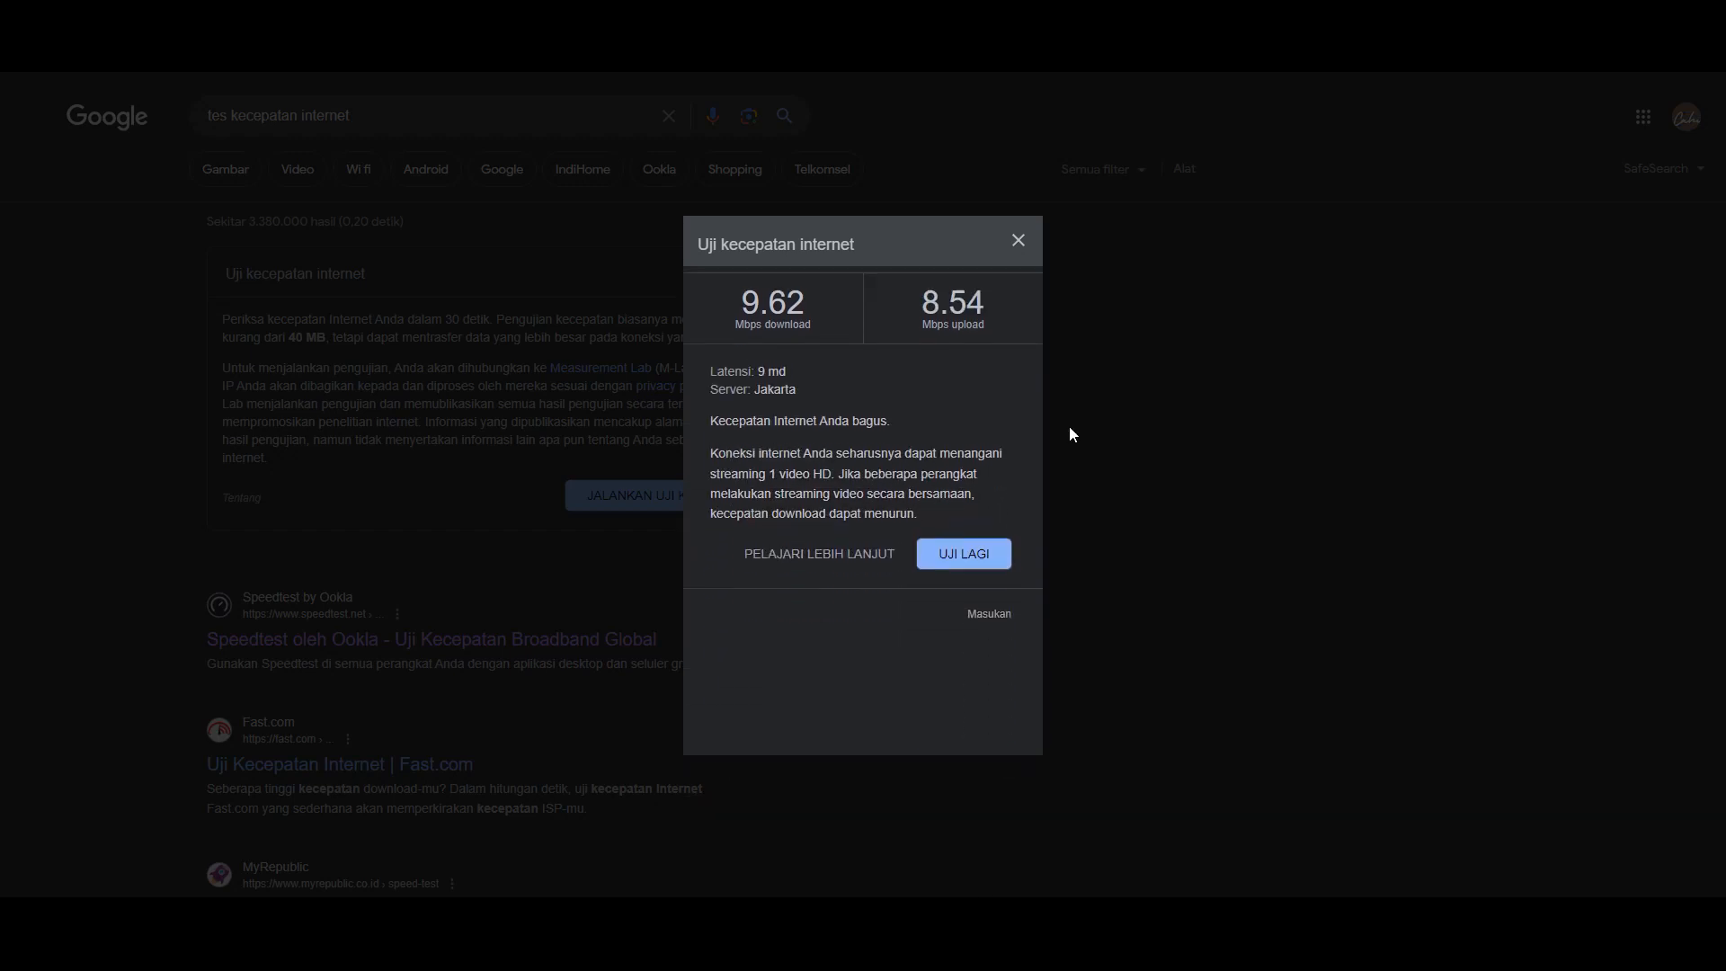
{"action": "left_click", "coordinate": [1019, 241]}
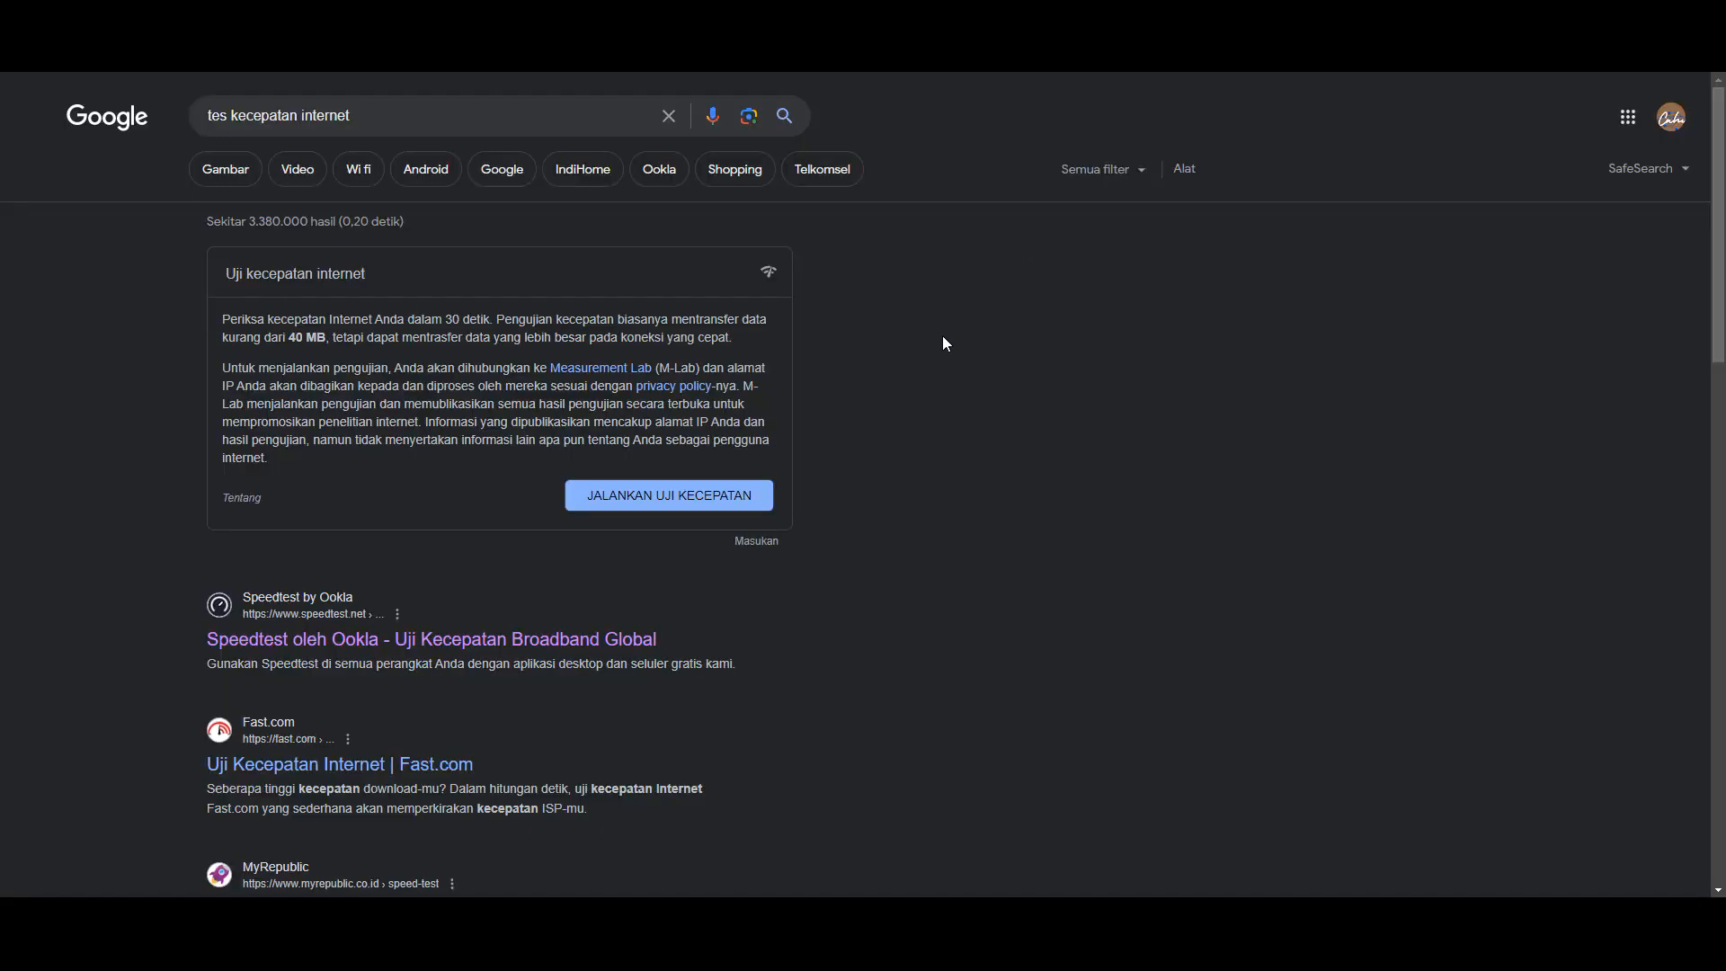